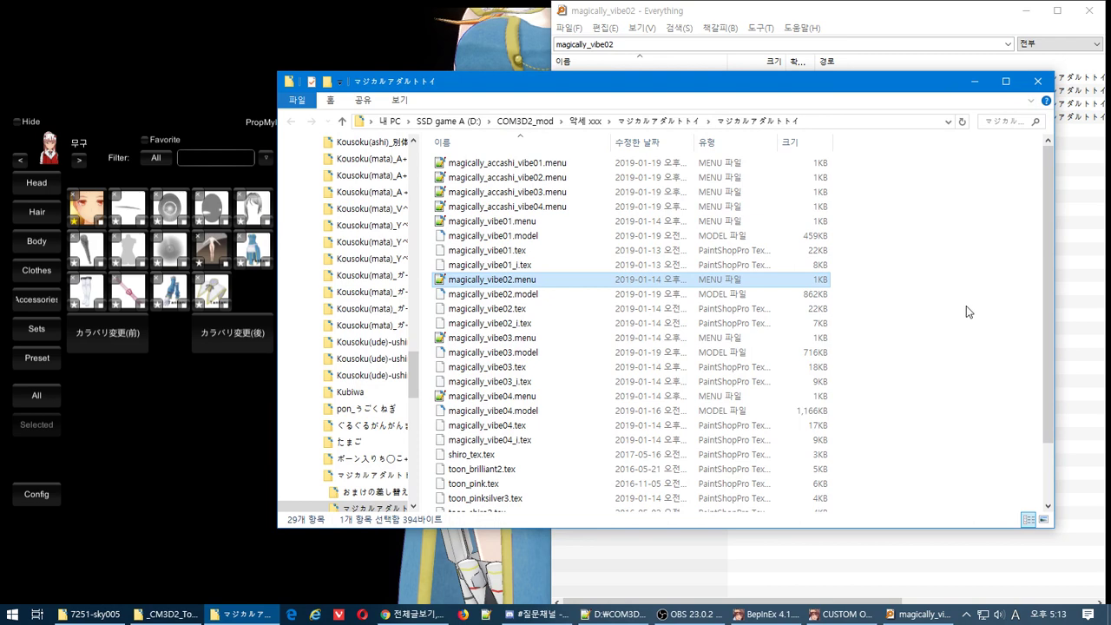
Return to the game and quit it, confirming the exit.
click(419, 17)
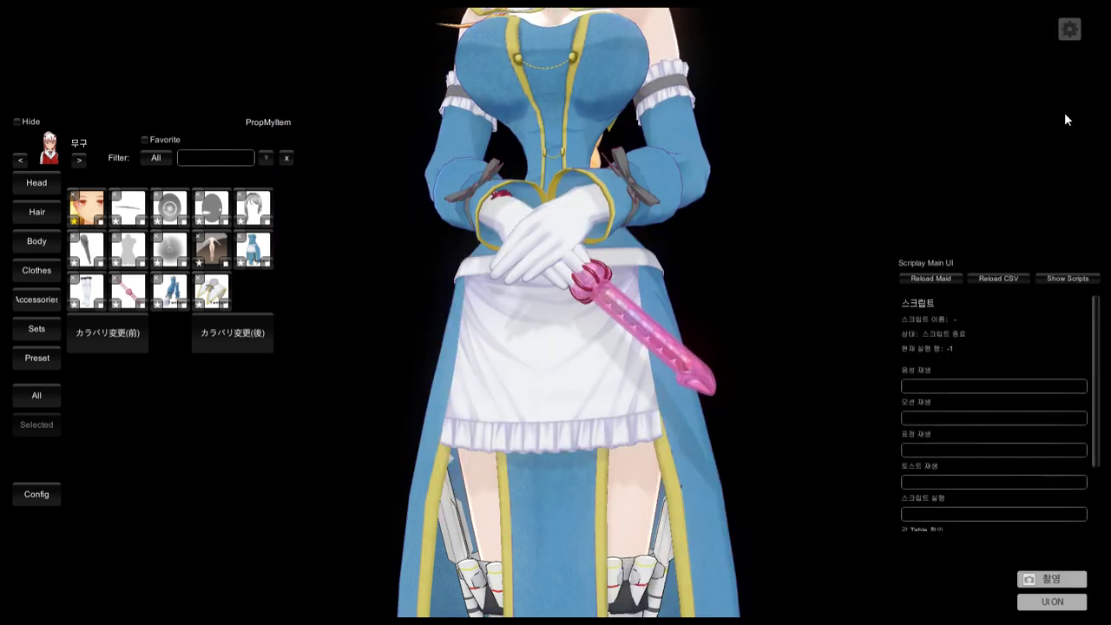
click(1069, 31)
click(911, 30)
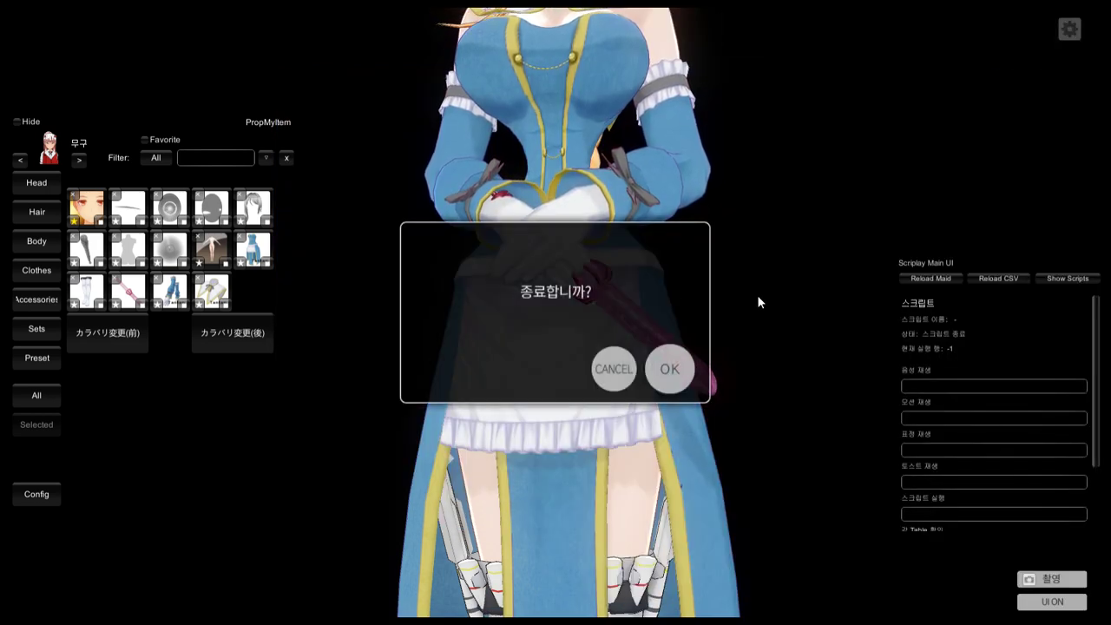
click(670, 370)
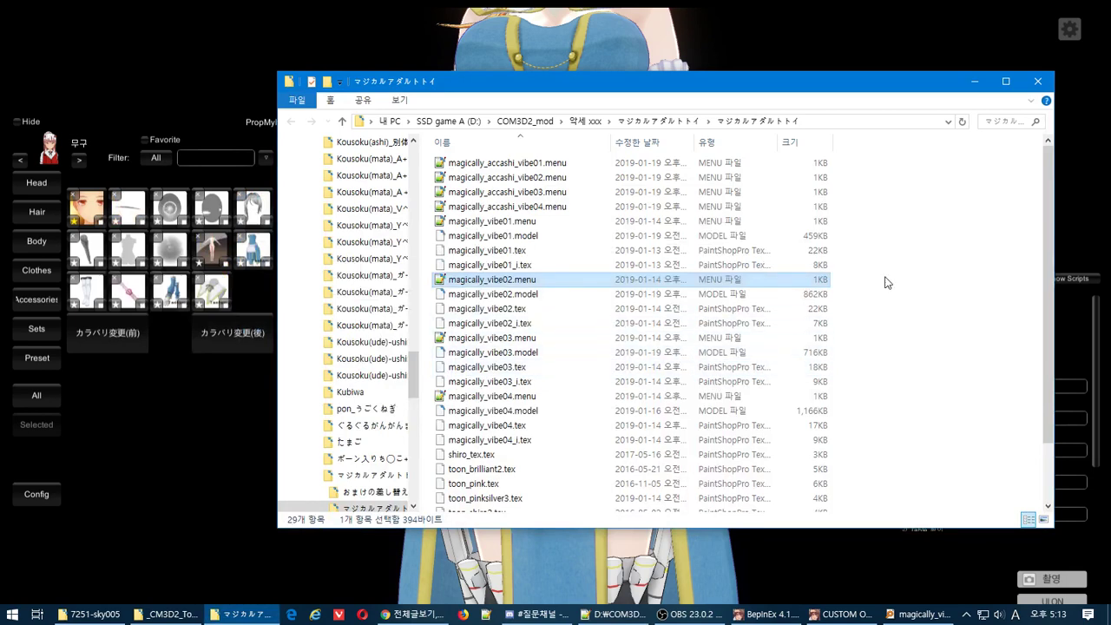
Create an empty file named magically_vibe02.anm in the mod folder, copying its base name from magically_vibe02.menu.
key(F2)
key(ctrl+c)
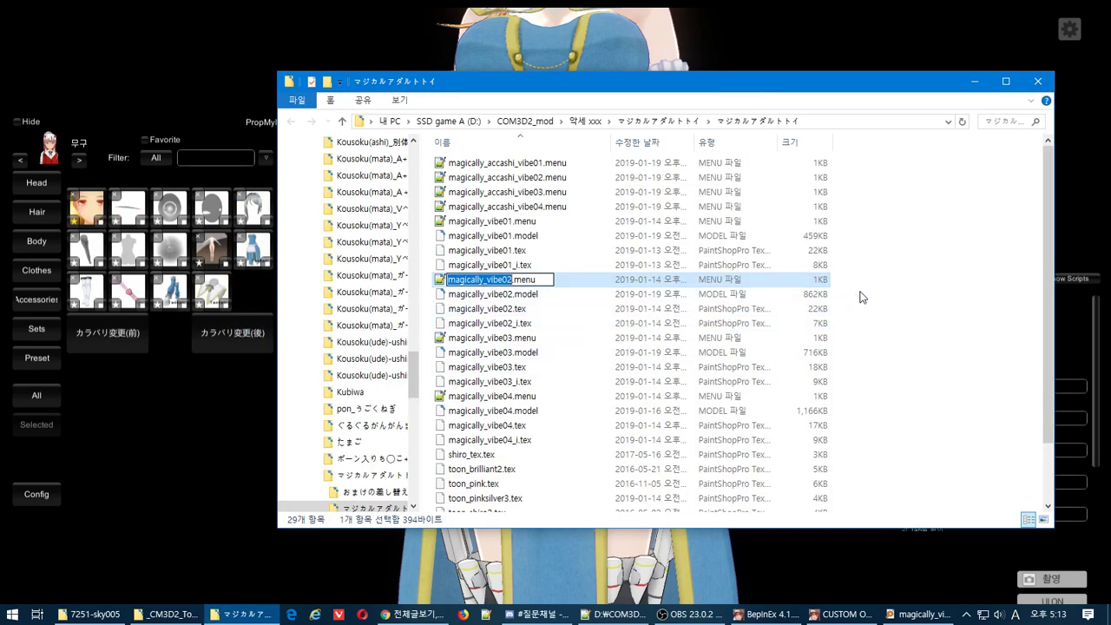
right_click(907, 286)
mouse_move(987, 492)
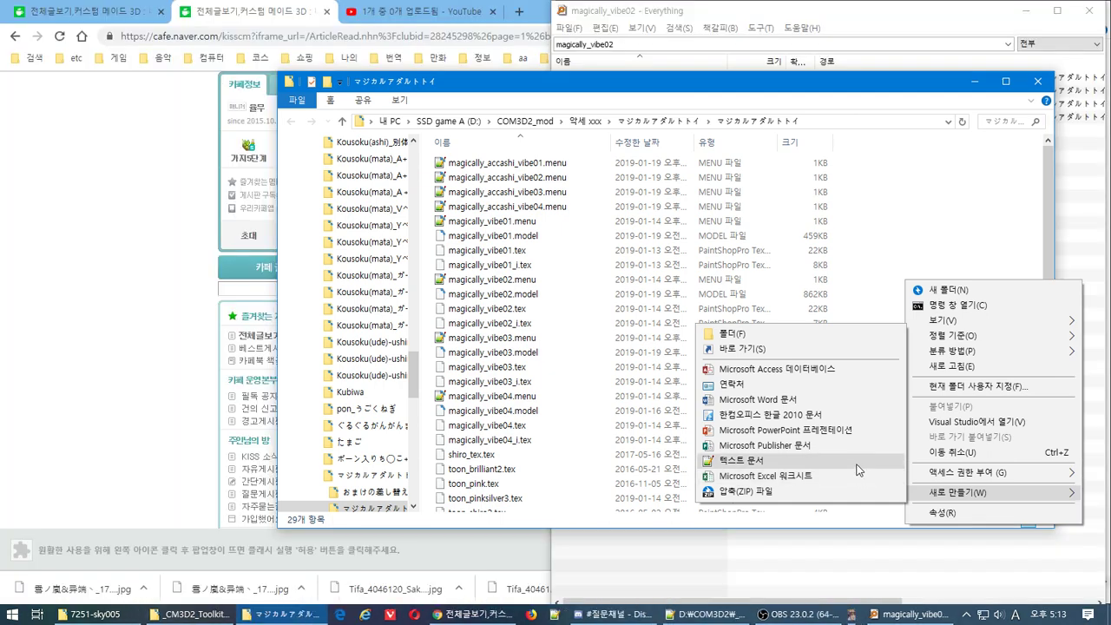
click(859, 461)
key(ctrl+v)
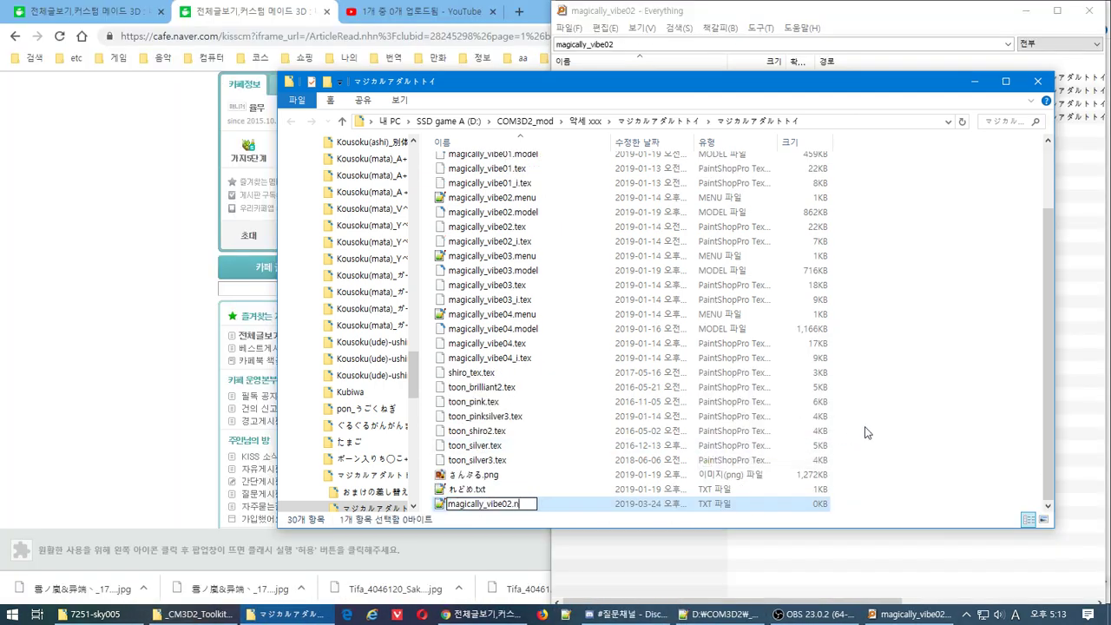
text(.anm)
key(Return)
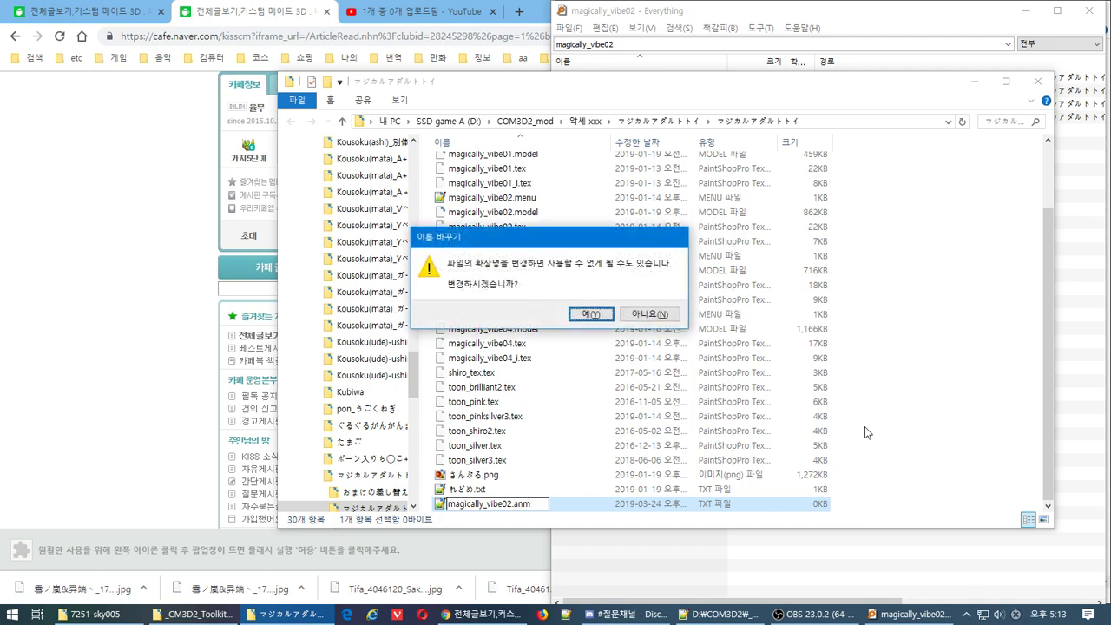
click(592, 316)
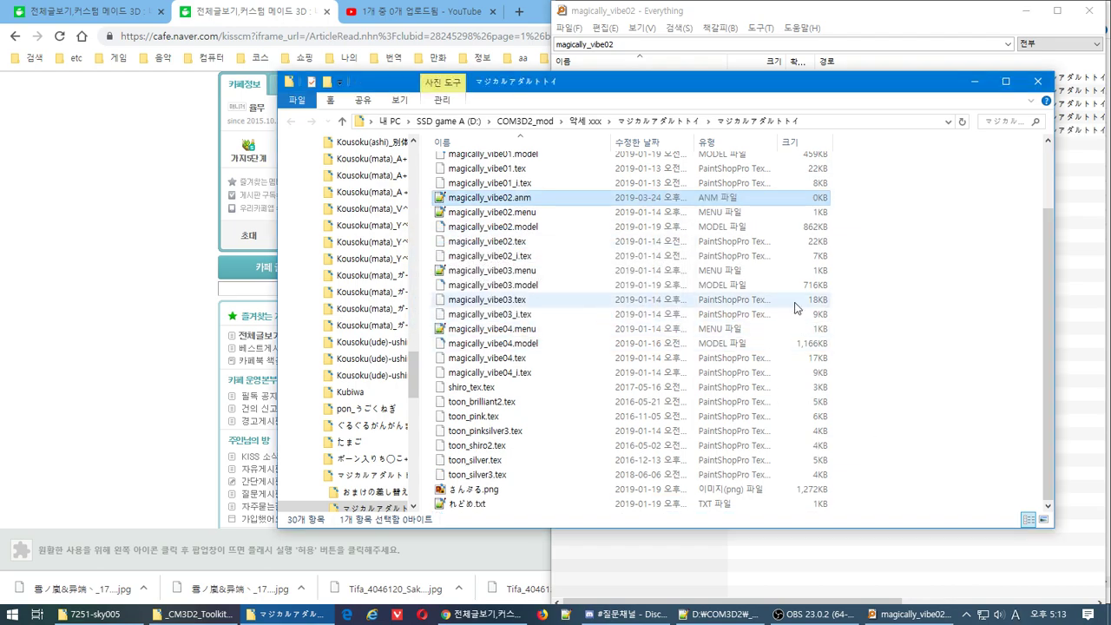
Launch COM3D2x64 again and return to the mod folder window while it loads.
key(super)
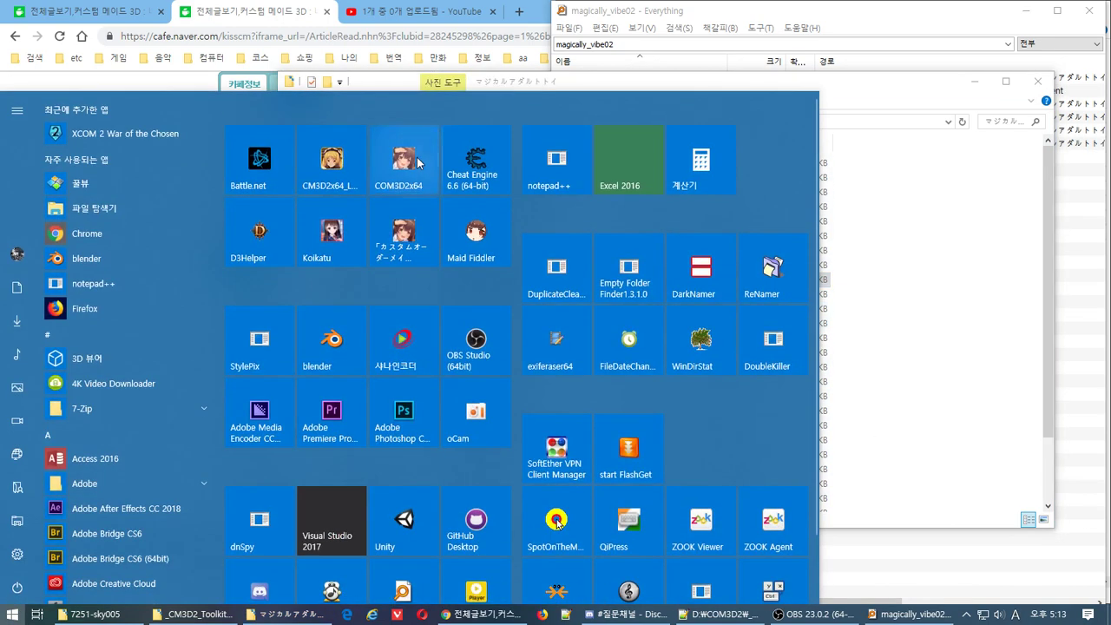
click(404, 157)
click(871, 302)
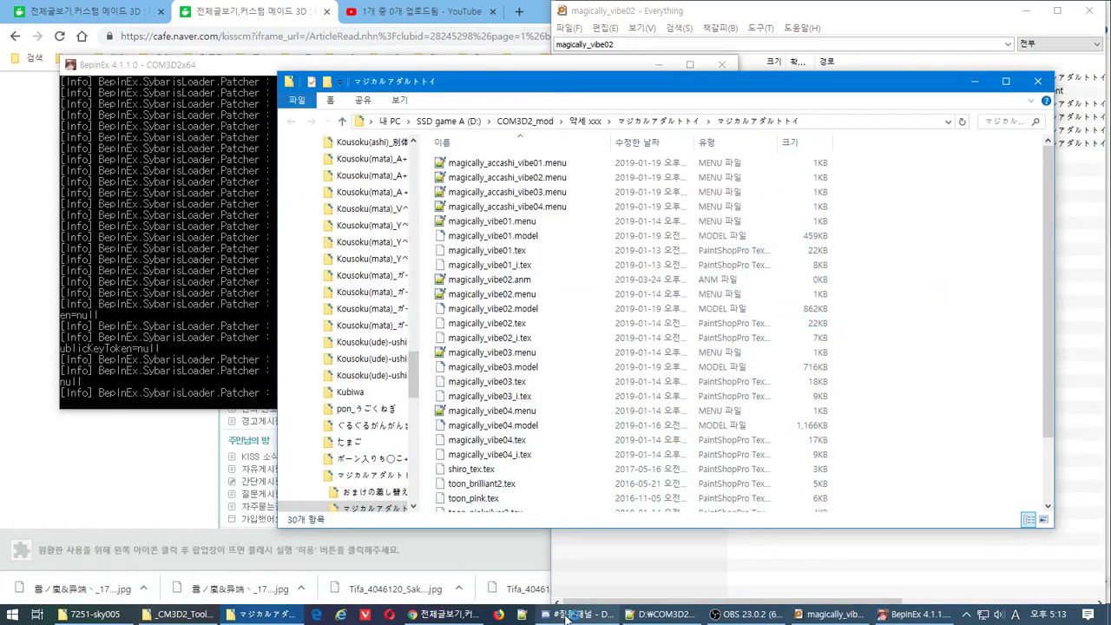
Copy the mod folder's full path, start Blender and dismiss its splash screen.
mouse_move(673, 615)
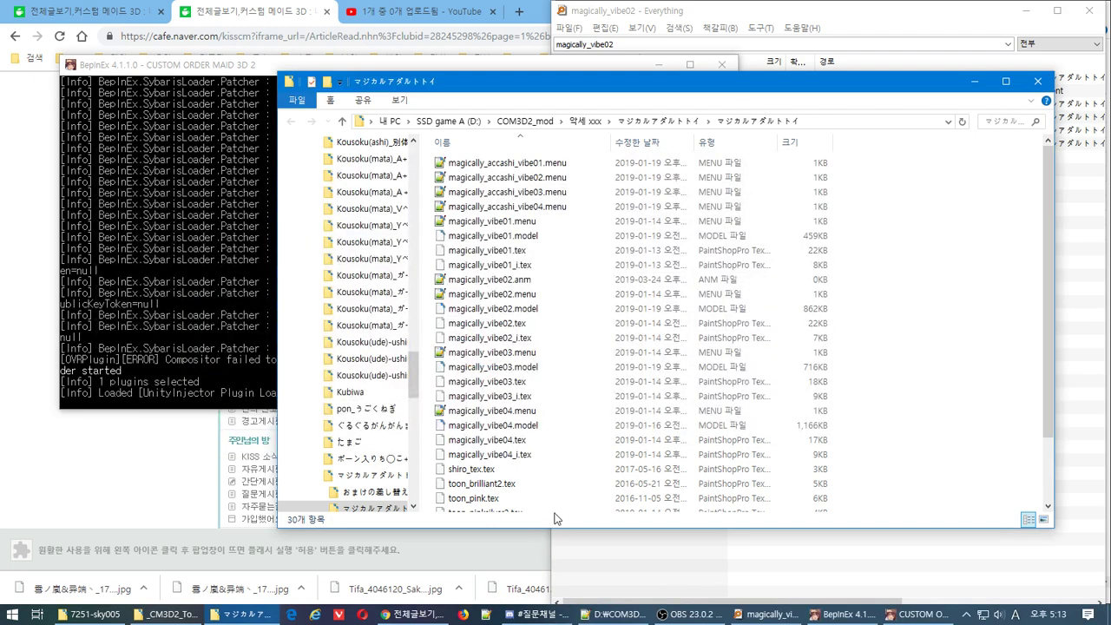
click(848, 117)
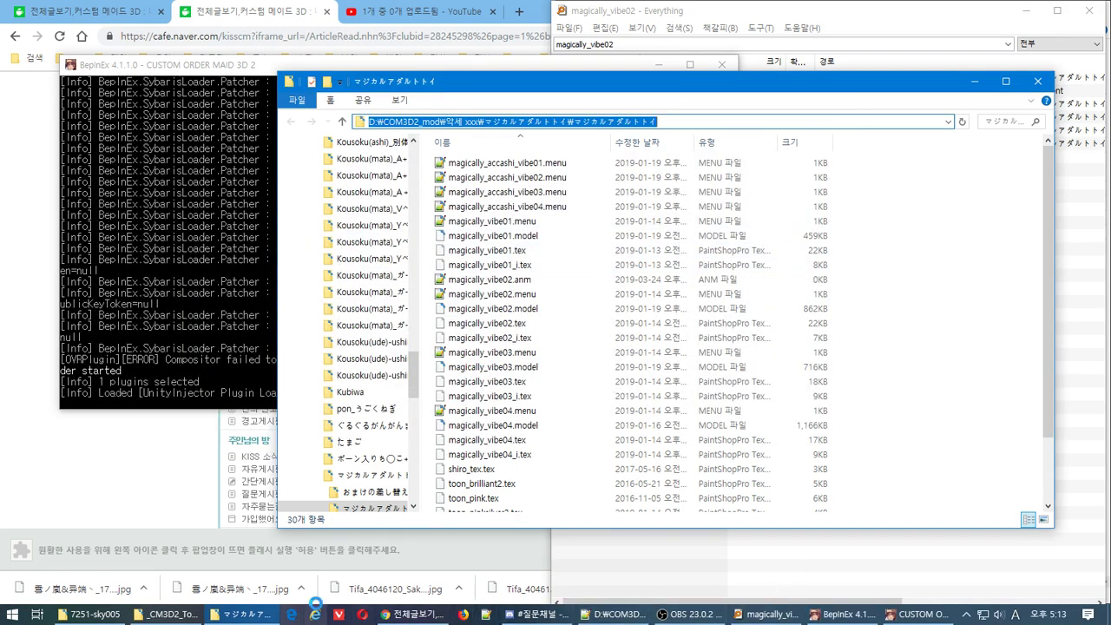
key(super)
click(332, 340)
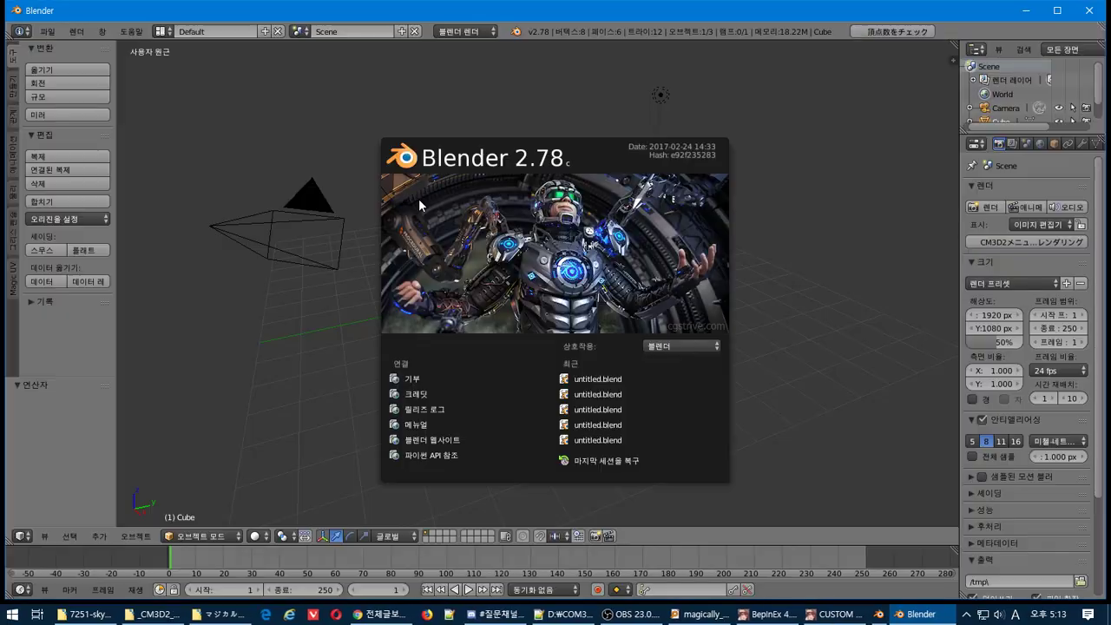
click(419, 198)
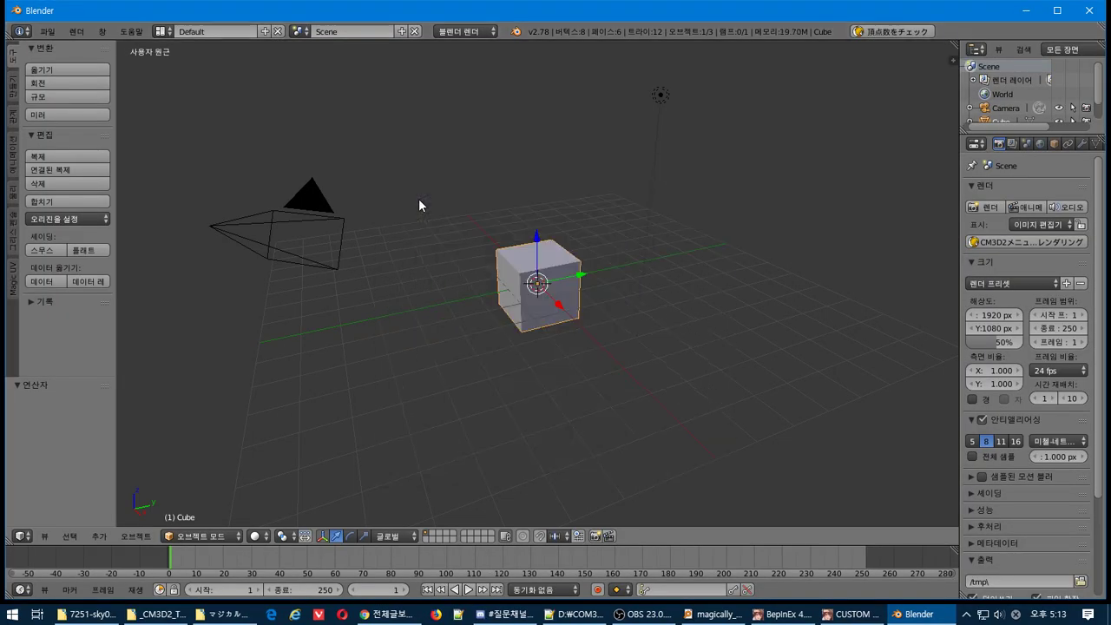
Delete the default cube and import magically_vibe02.model from the mod folder as a CM3D2 model.
key(x)
click(420, 203)
click(45, 32)
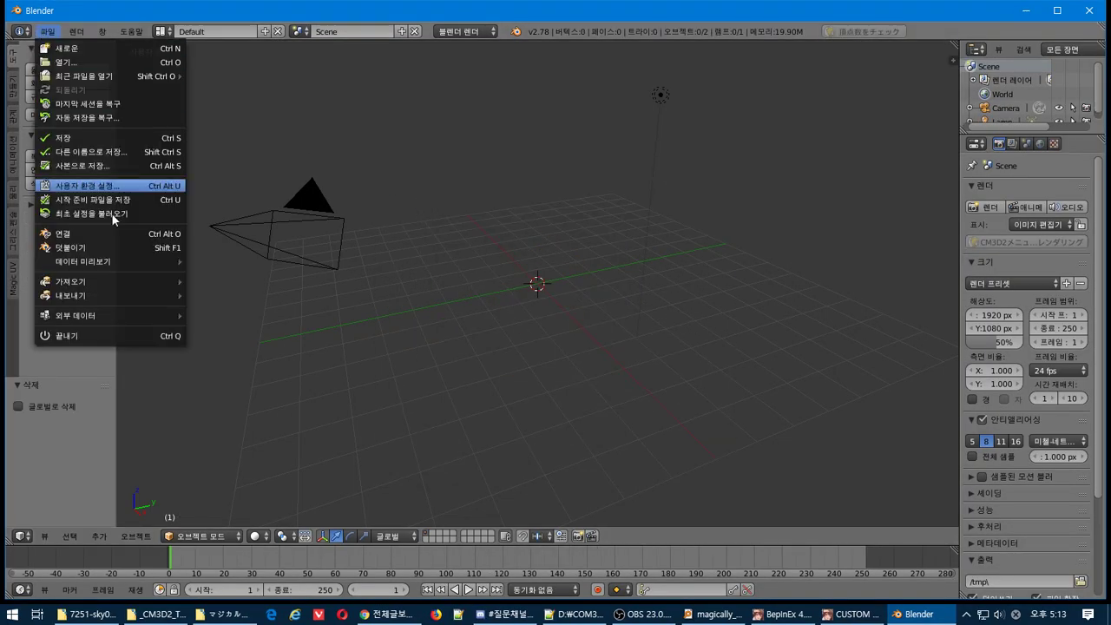
mouse_move(100, 279)
click(243, 420)
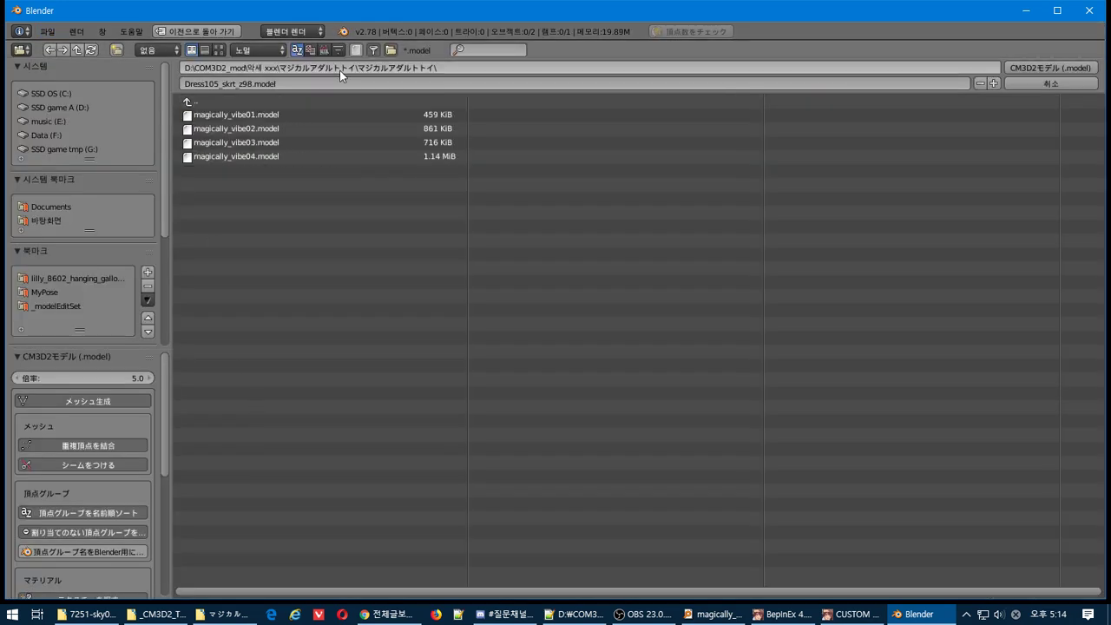
double_click(292, 127)
Enter Edit Mode on the imported mesh and turn off limiting the selection to visible geometry.
scroll(554, 301, up, 9)
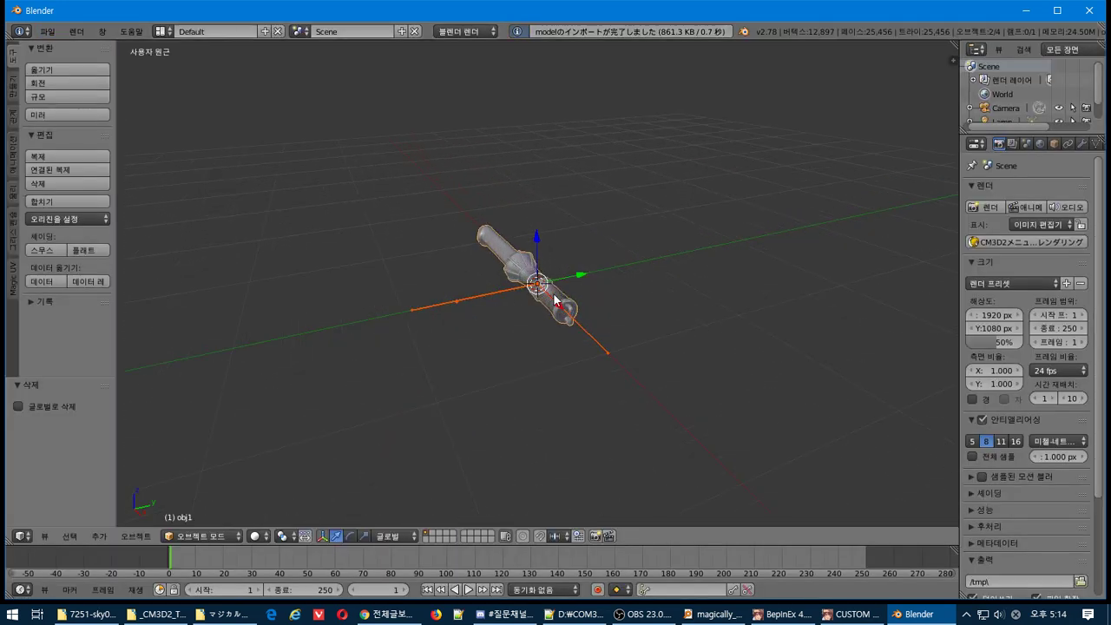
middle_drag(554, 301, 450, 539)
scroll(627, 344, up, 5)
scroll(458, 482, down, 4)
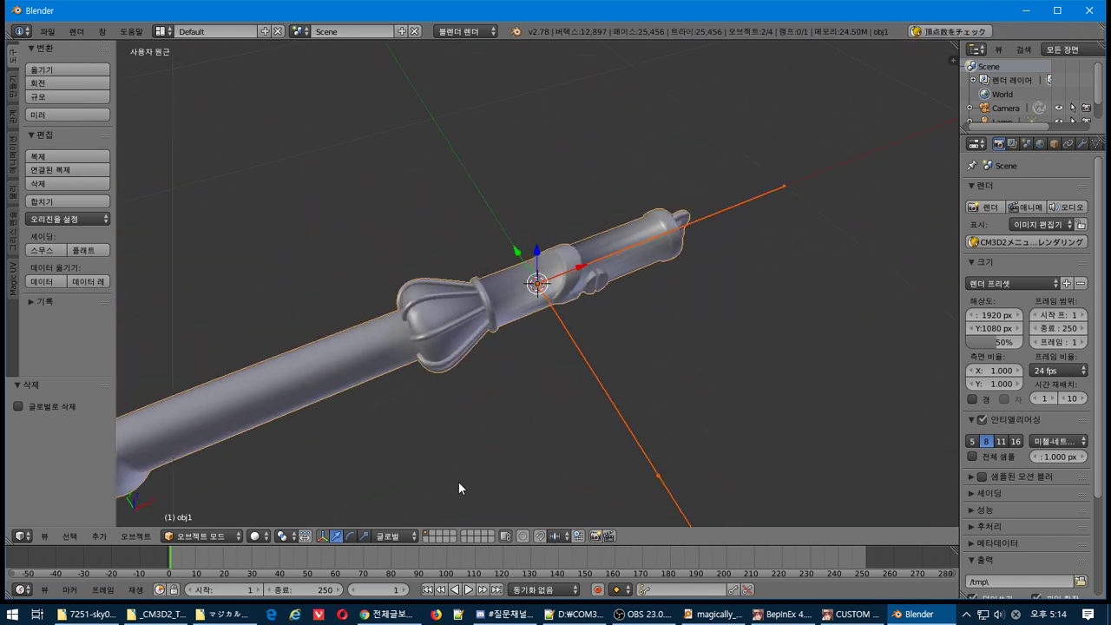
shift+middle_drag(458, 482, 562, 446)
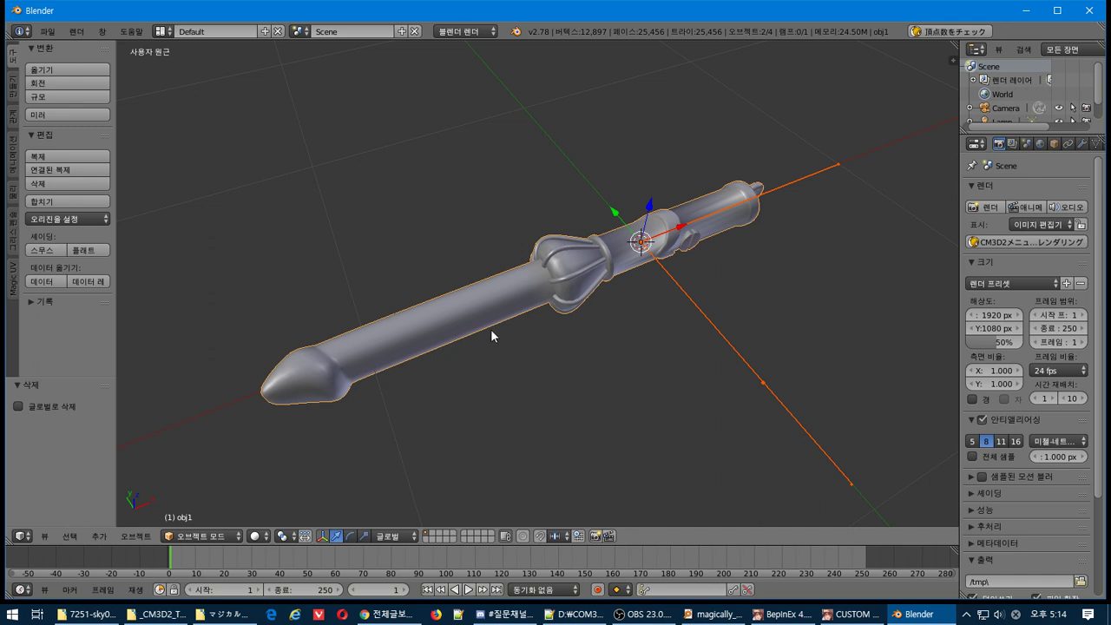
right_click(479, 279)
key(Tab)
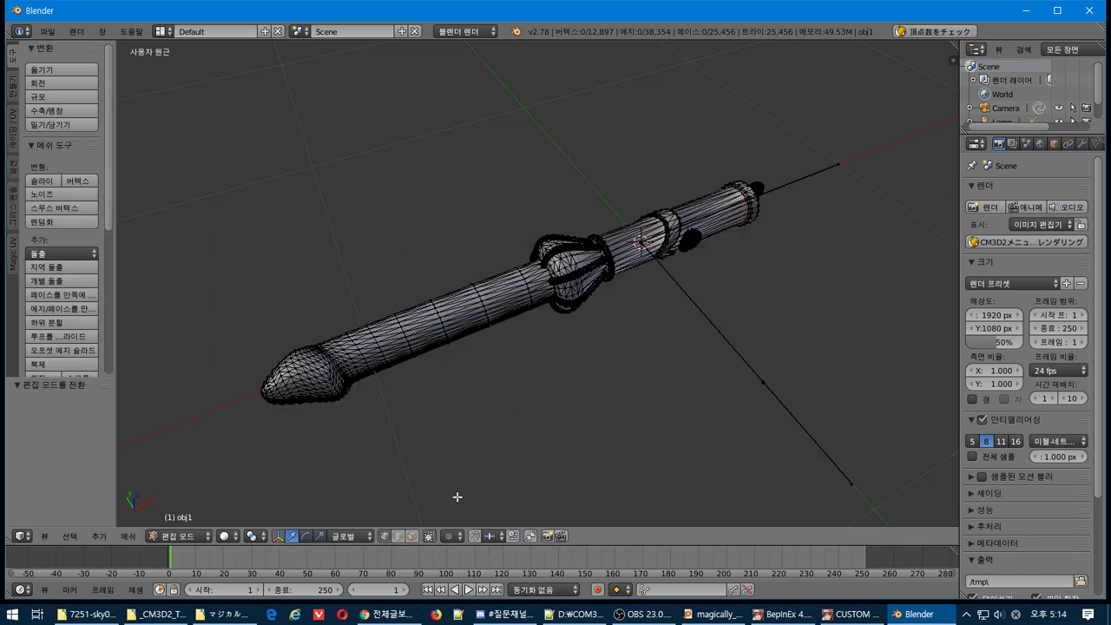
click(430, 536)
Inspect the spheres inside the shaft and switch the mesh selection mode to faces.
scroll(495, 388, up, 6)
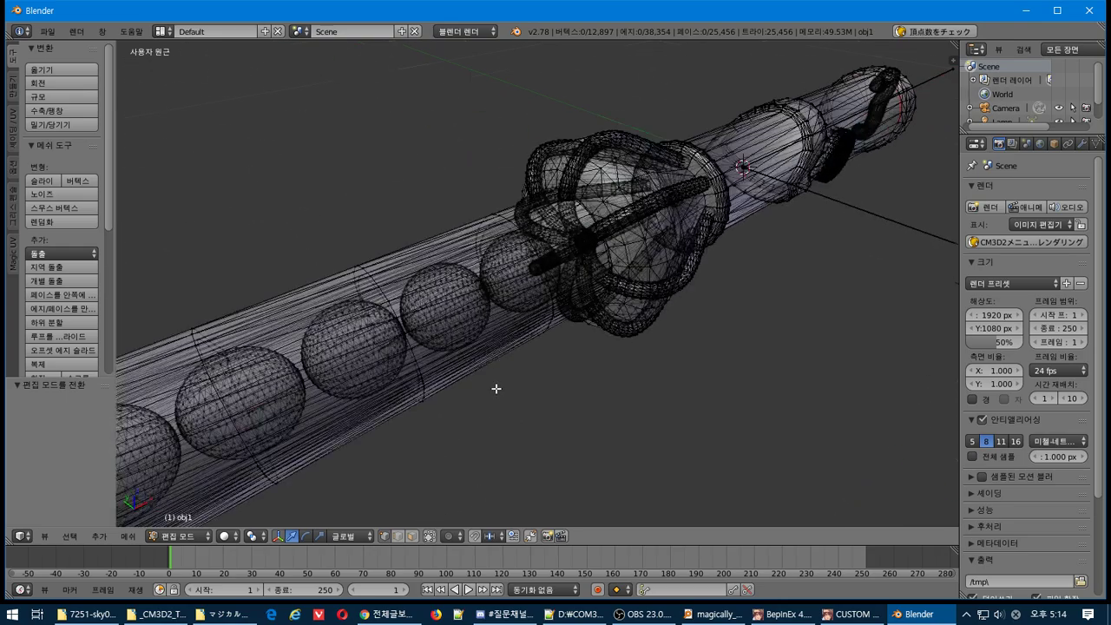
scroll(495, 388, up, 3)
scroll(495, 387, down, 8)
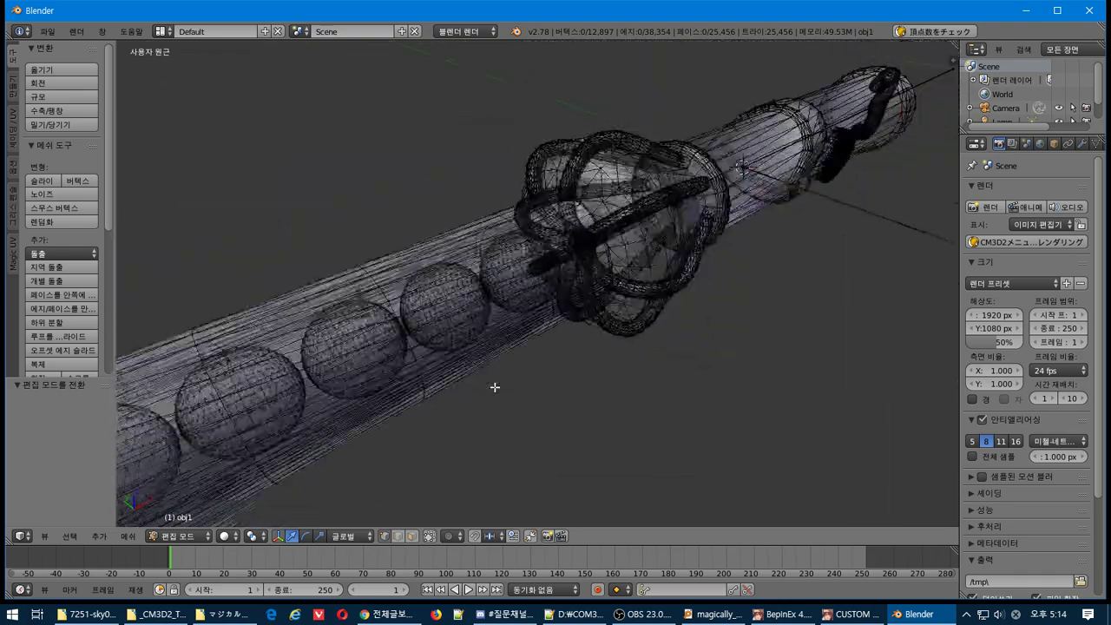
middle_drag(465, 397, 650, 338)
scroll(460, 412, up, 3)
scroll(647, 338, up, 2)
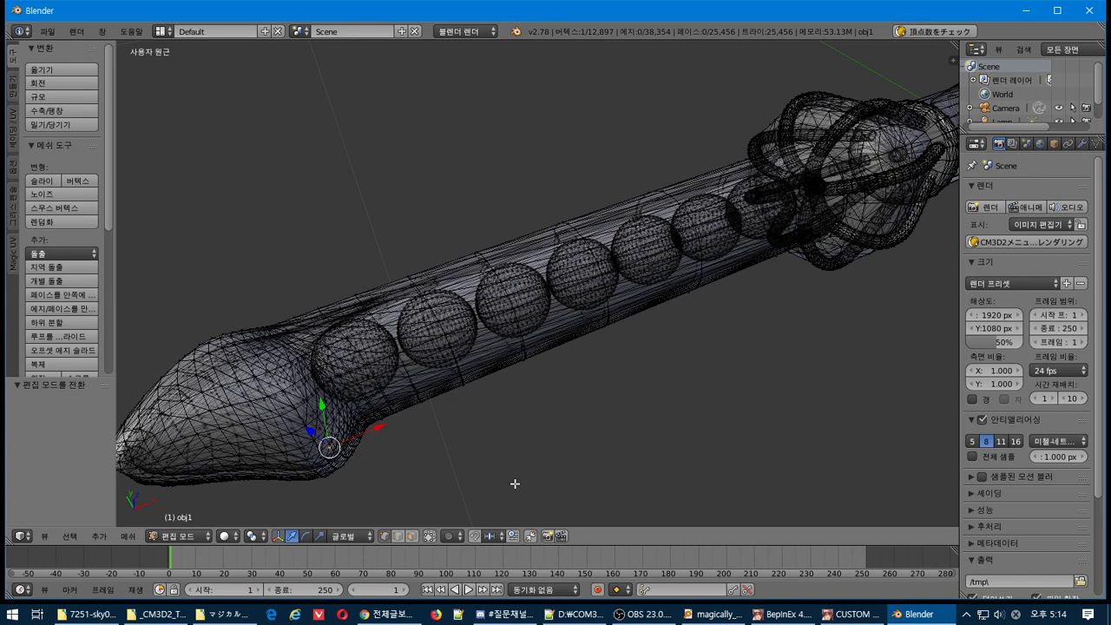
click(73, 539)
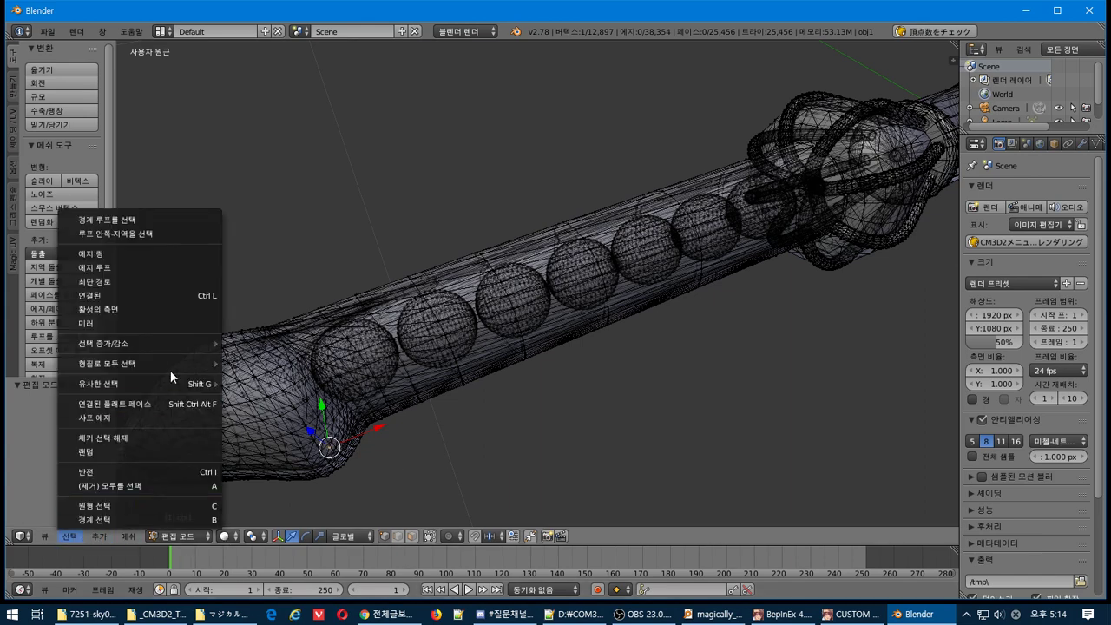
click(412, 536)
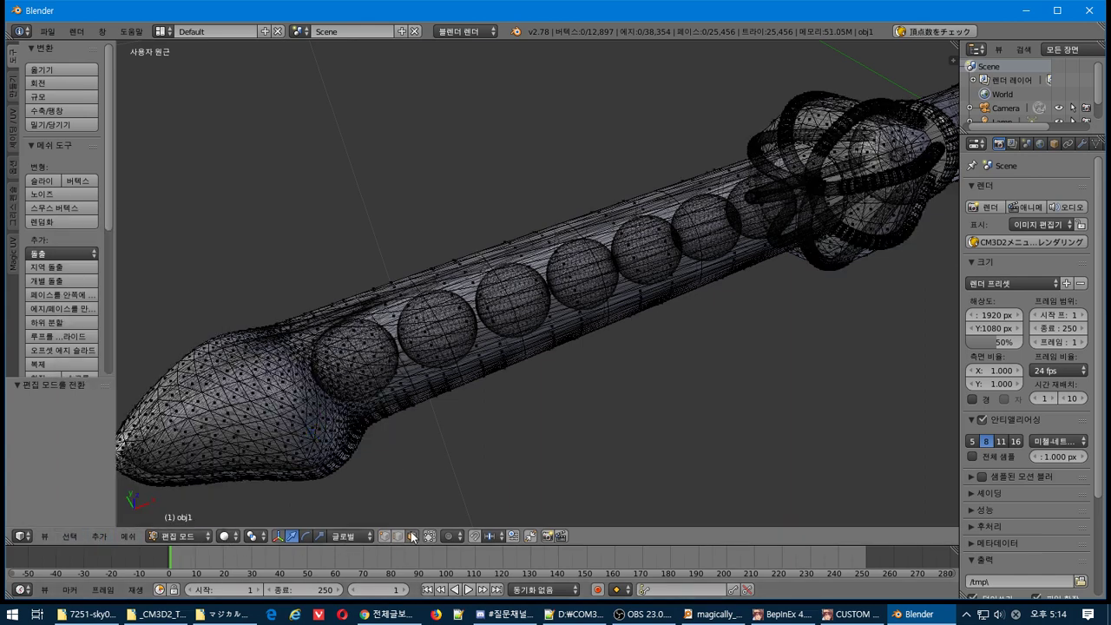
Select all the faces of the mesh.
click(73, 538)
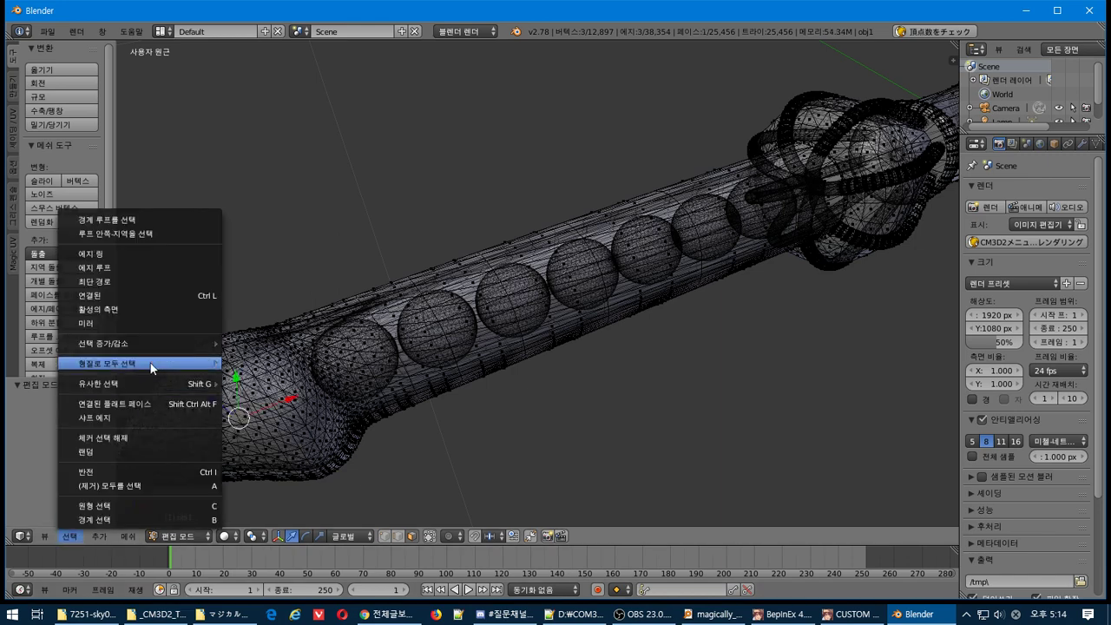
scroll(555, 317, down, 5)
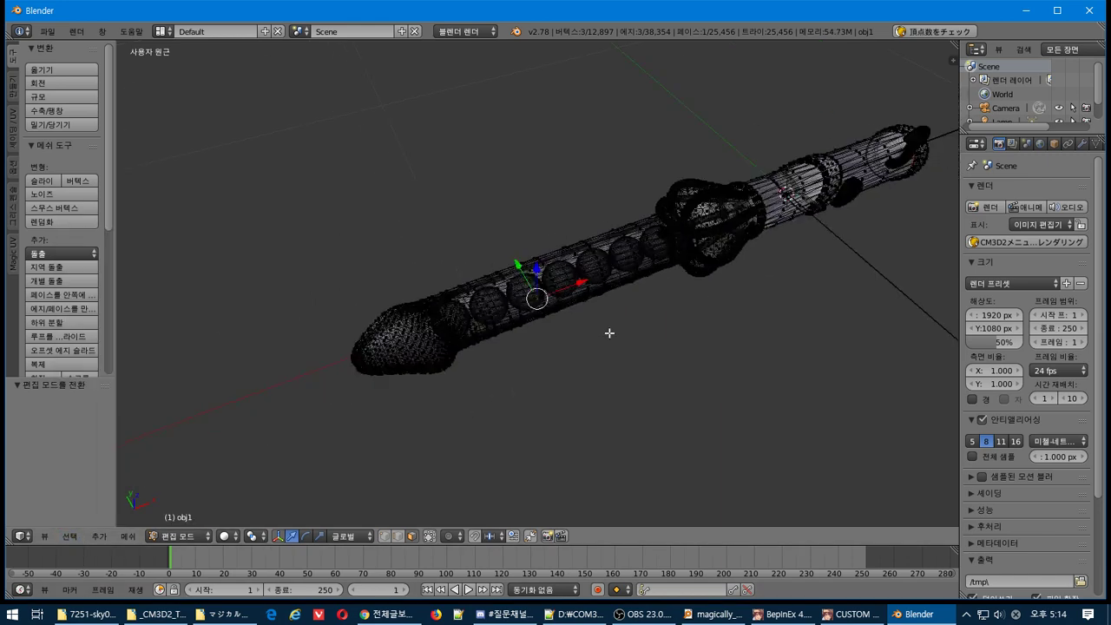
key(a)
middle_drag(705, 317, 596, 346)
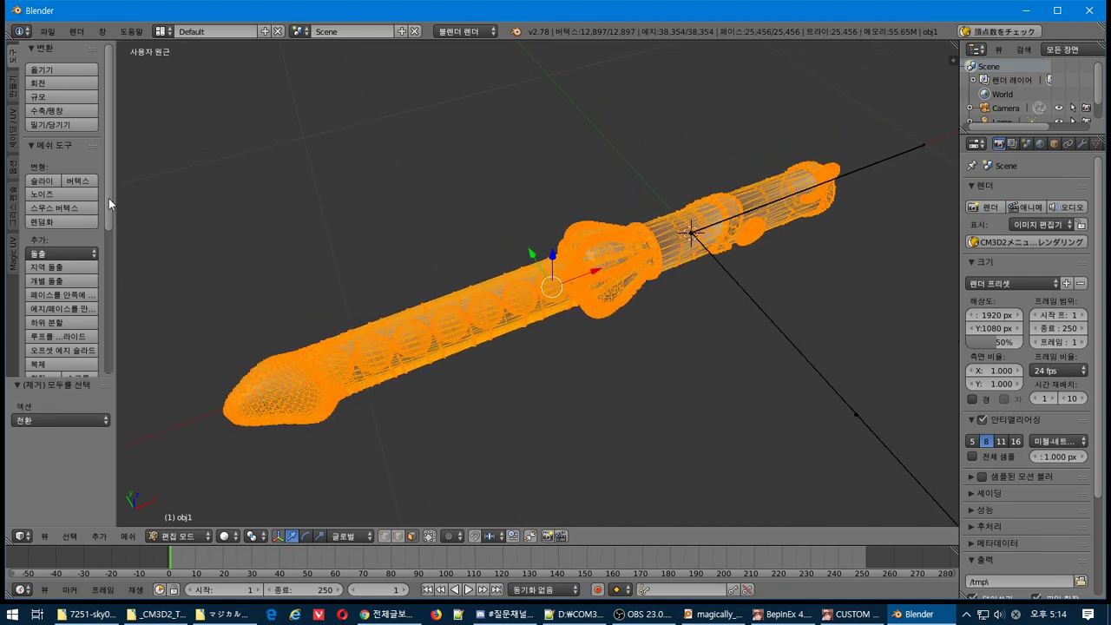
drag(108, 201, 112, 366)
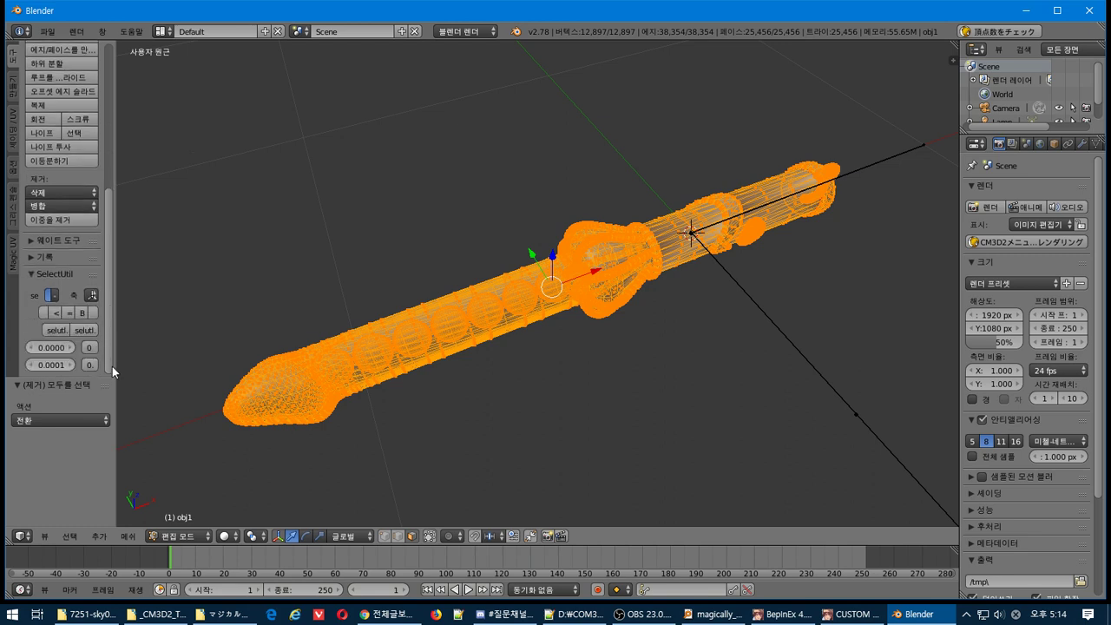
click(12, 89)
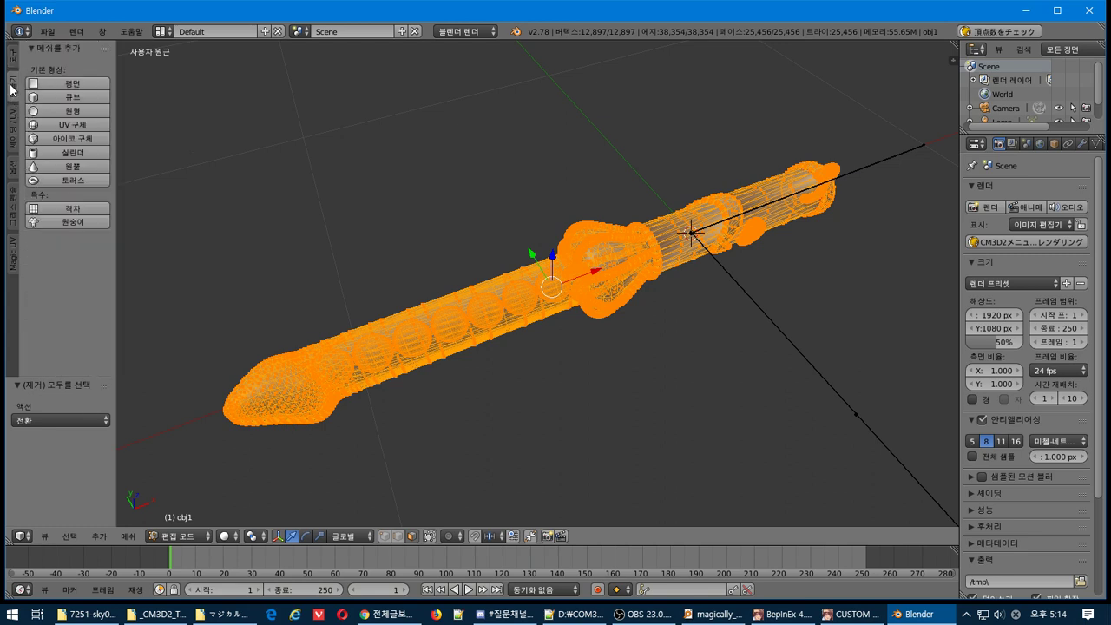
click(12, 120)
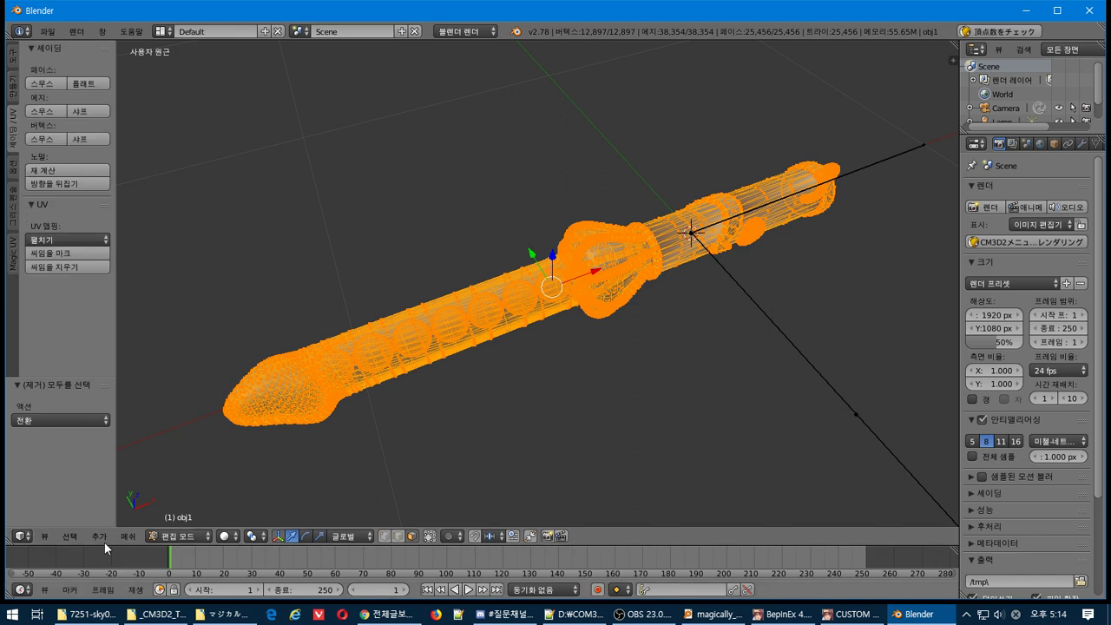
click(70, 537)
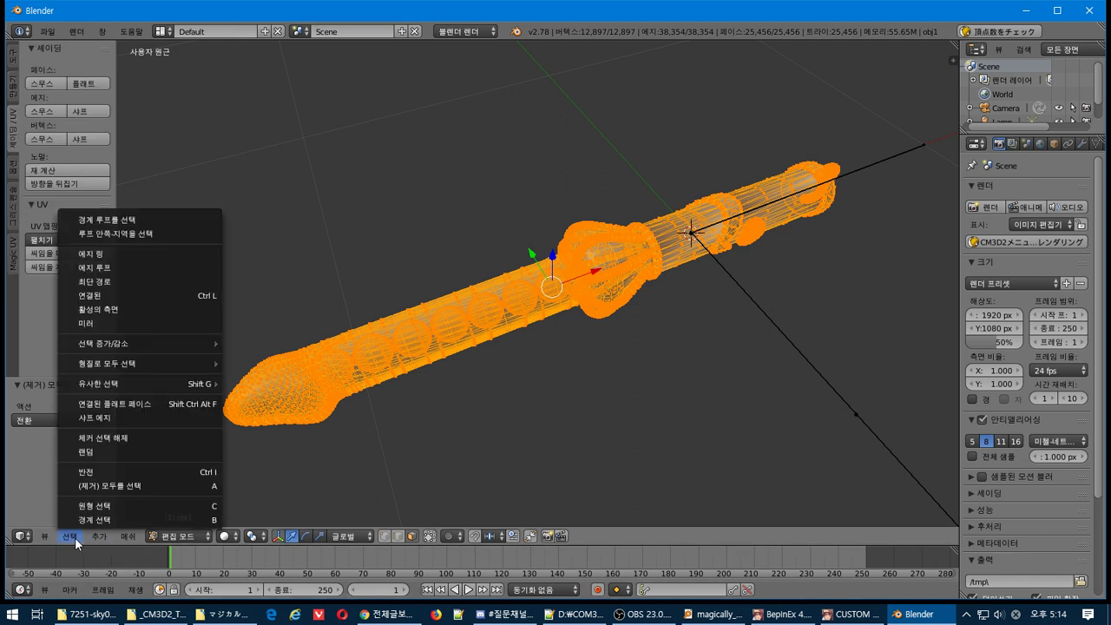
Sort the selected mesh elements by material.
mouse_move(128, 537)
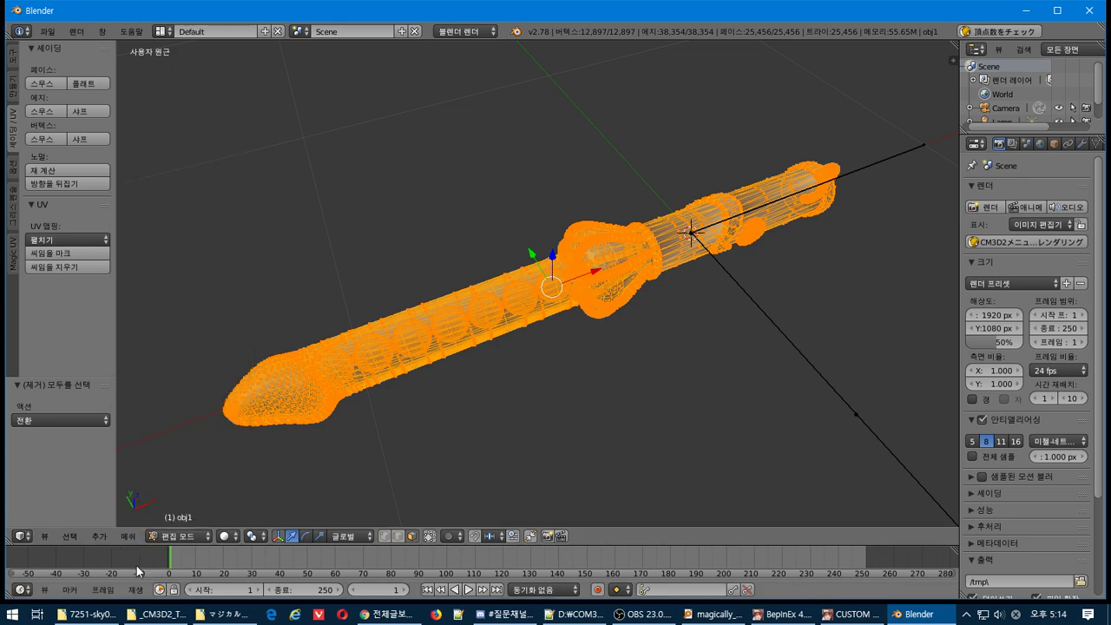
click(126, 539)
mouse_move(199, 243)
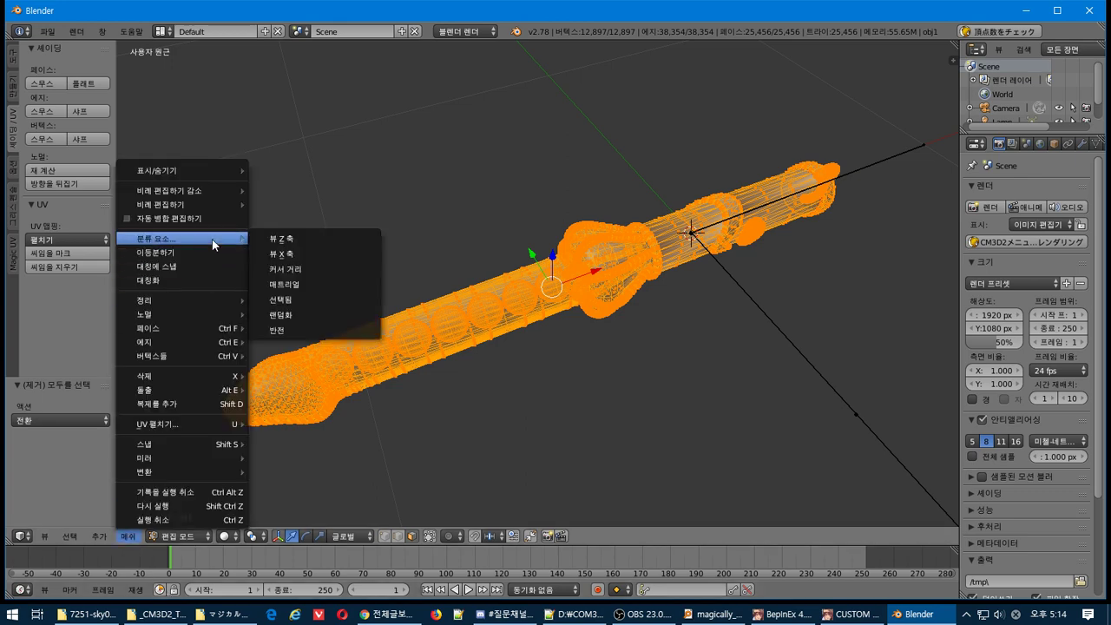
click(311, 285)
scroll(545, 288, up, 3)
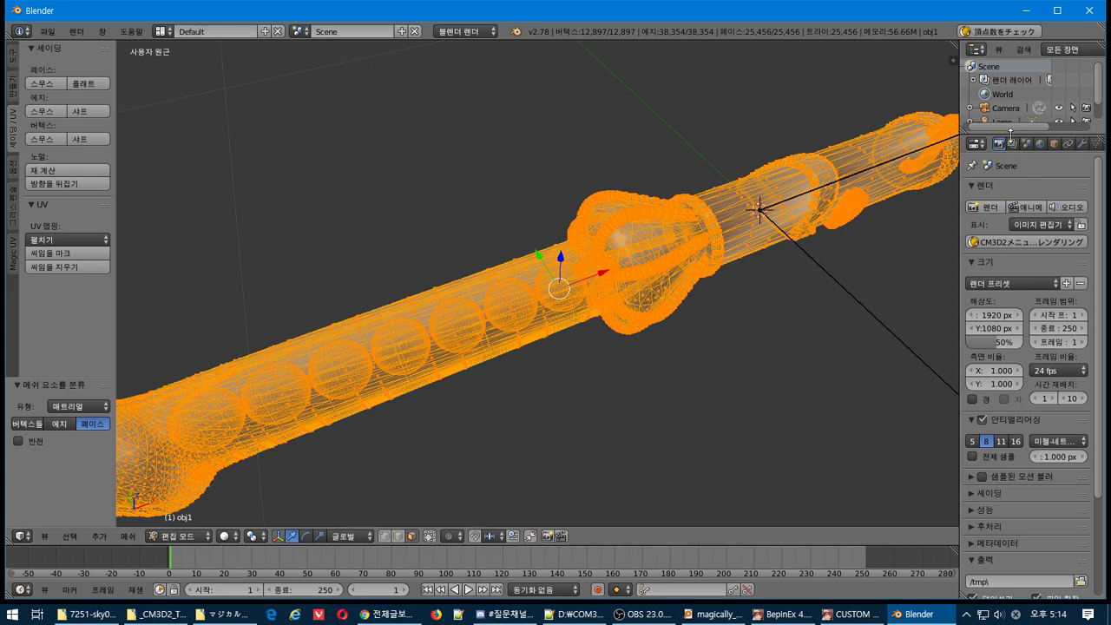
Enlarge the outliner and expand obj1.armature and the obj1 mesh inside it.
drag(1007, 131, 1007, 285)
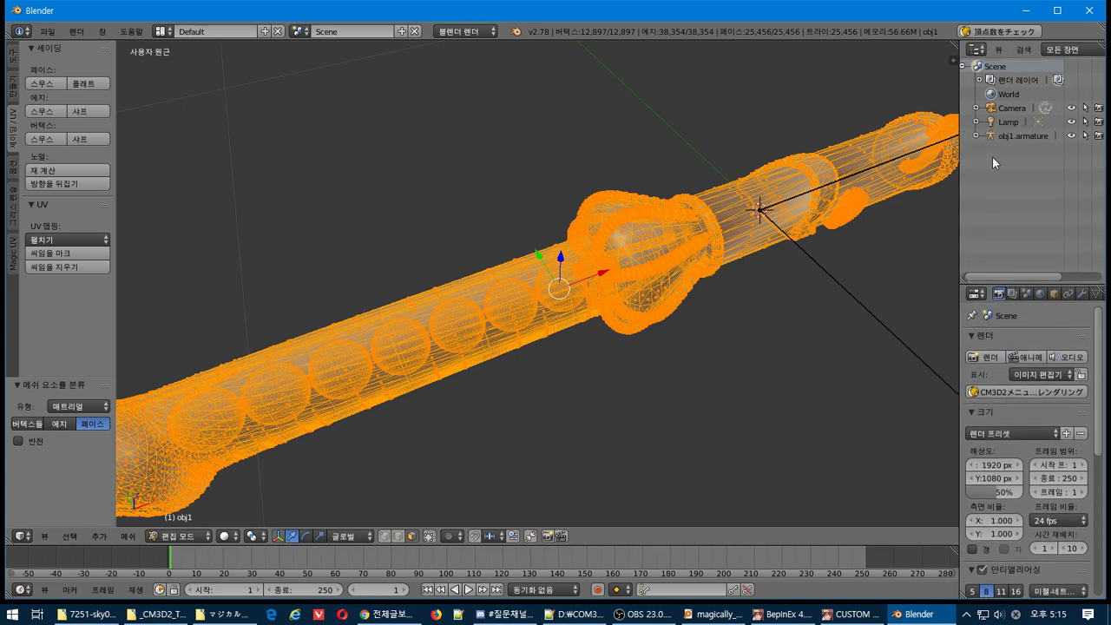
click(976, 136)
drag(958, 199, 872, 194)
click(904, 177)
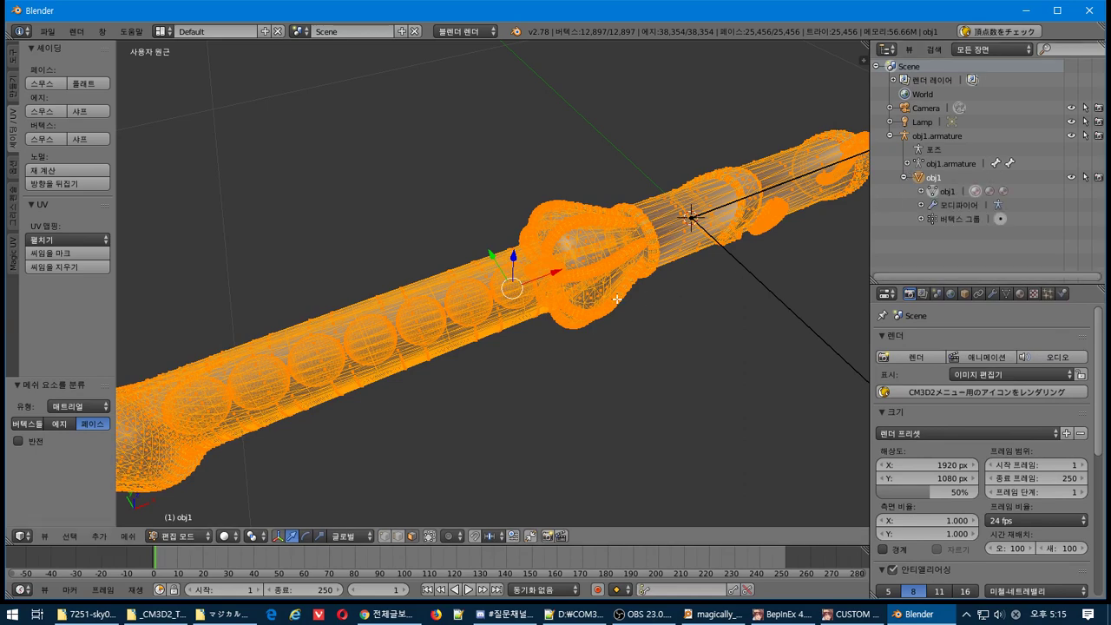
Show the mesh's material slots and reduce the selection to a single face on the sphere nearest the cage.
right_click(674, 260)
key(a)
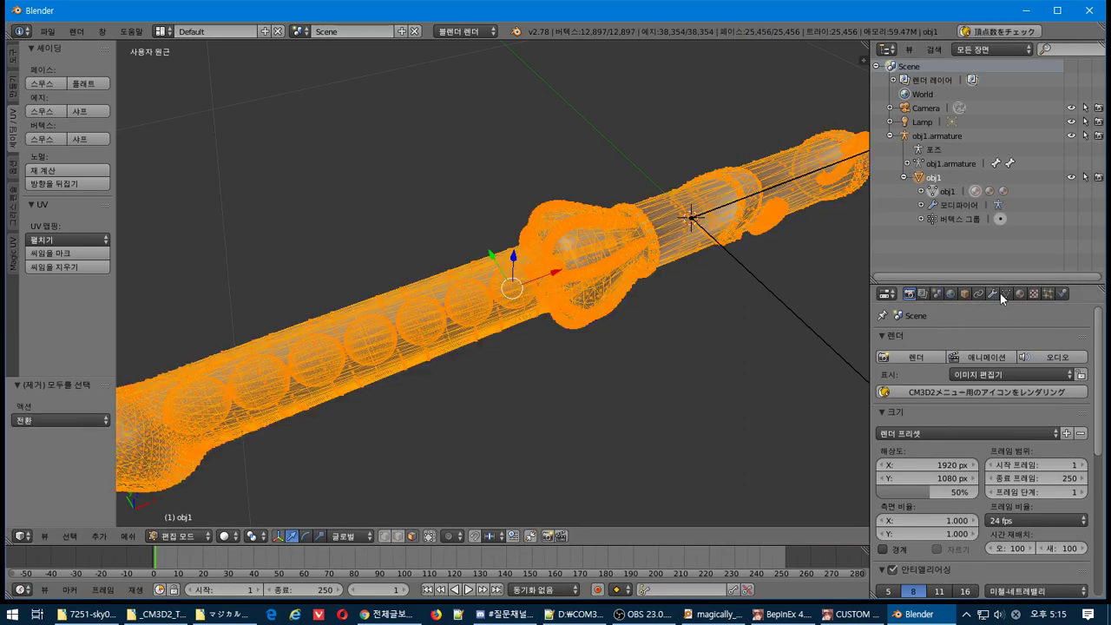
click(1033, 293)
click(1021, 293)
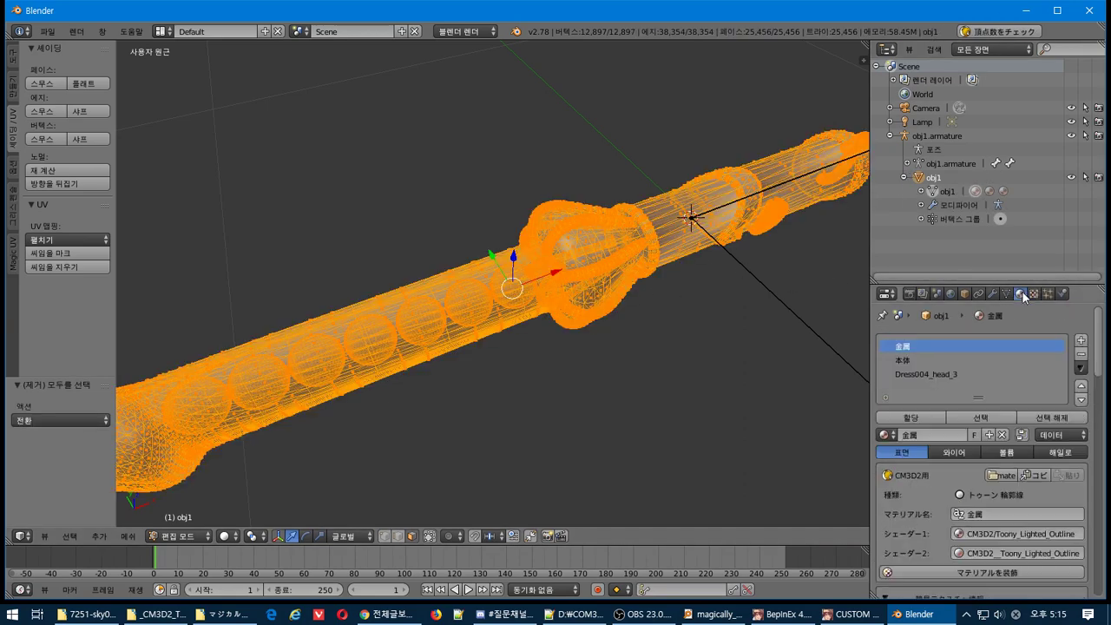
click(897, 373)
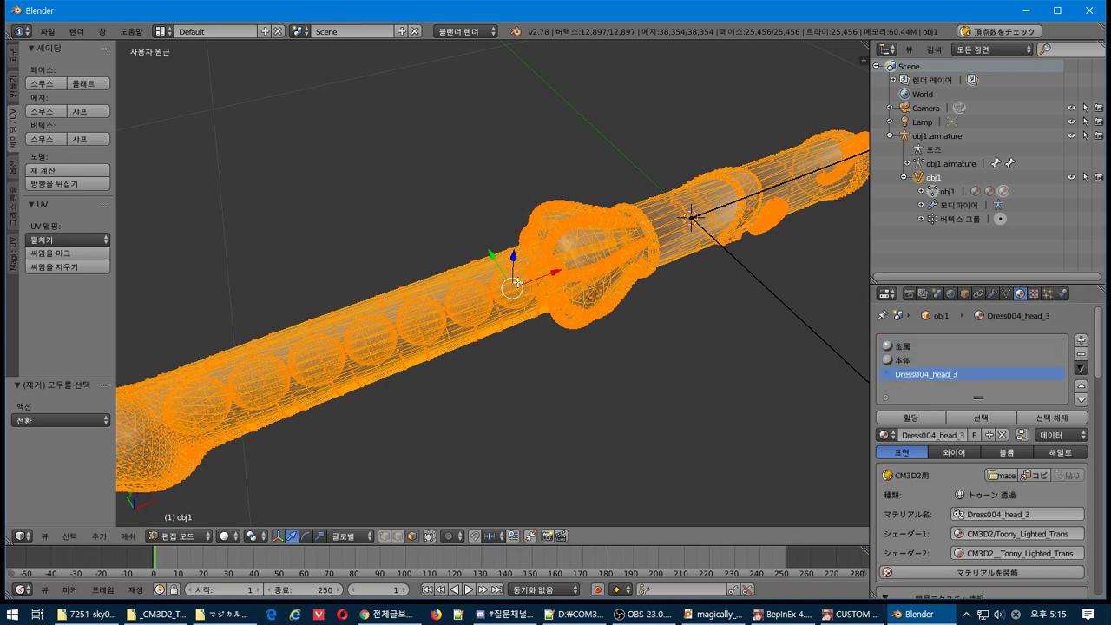
right_click(517, 282)
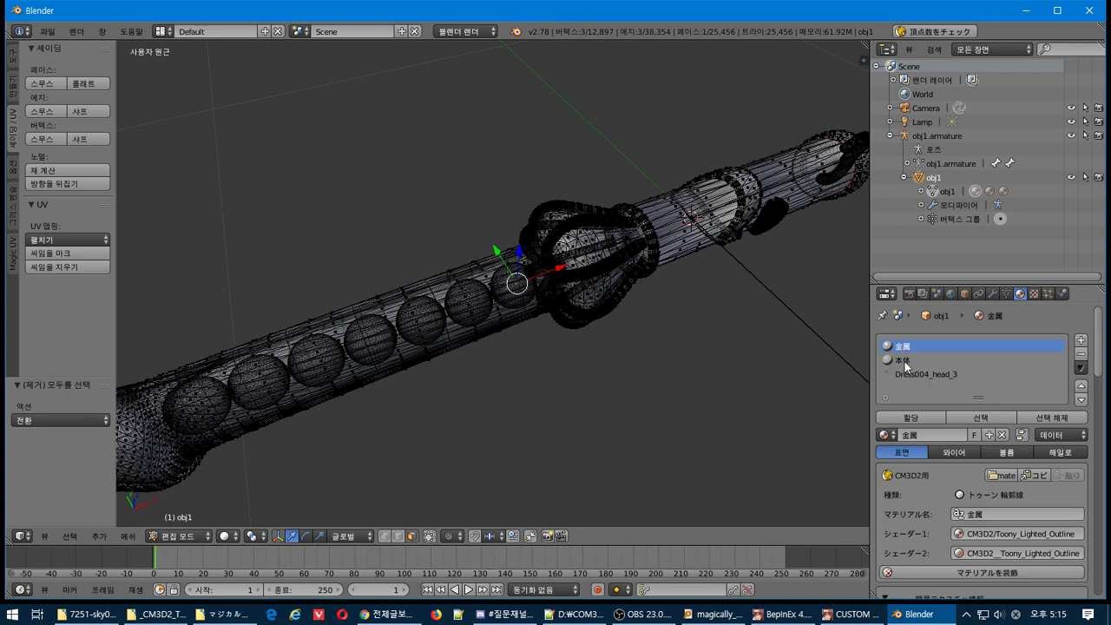
Add the faces using the 本体 and Dress004_head_3 materials to the selection.
click(977, 415)
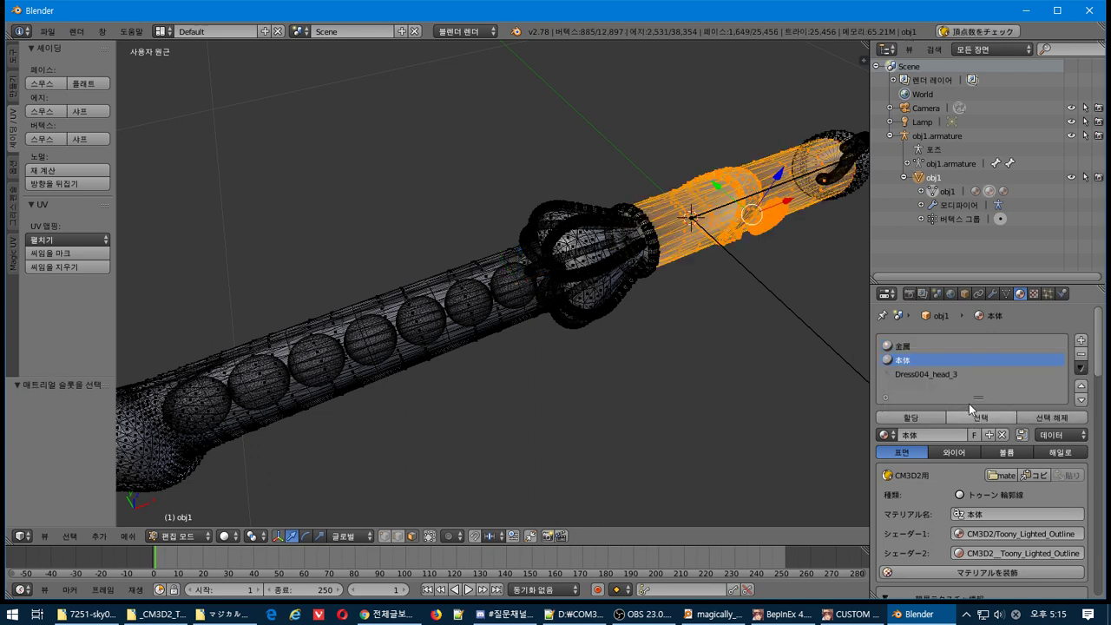
click(944, 371)
click(979, 417)
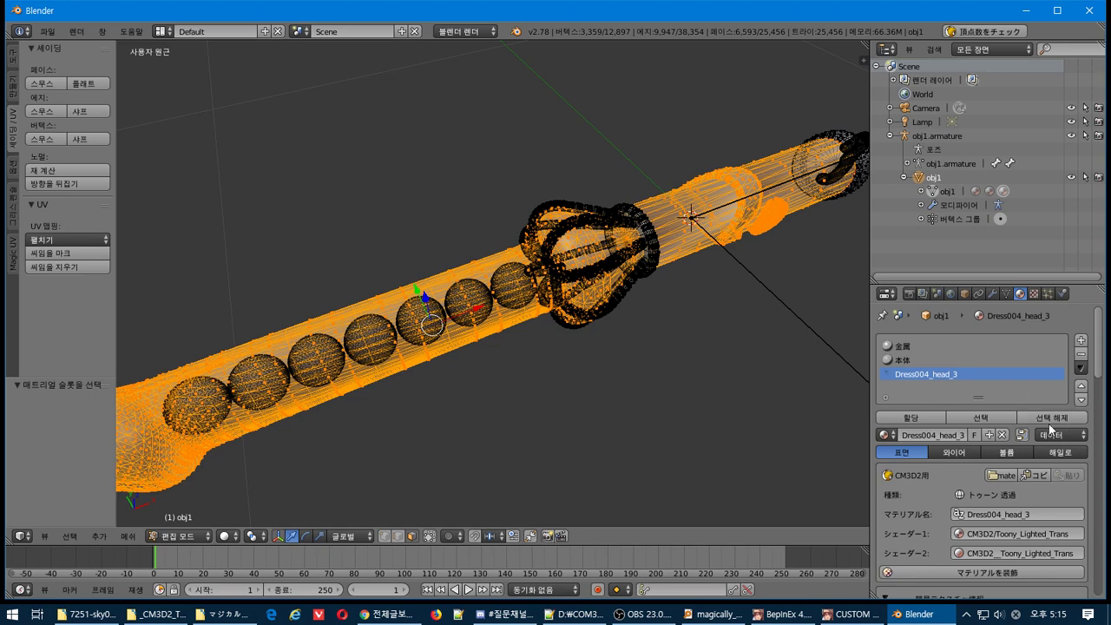
Deselect the faces that use the 本体 and Dress004_head_3 materials.
click(977, 359)
click(1035, 417)
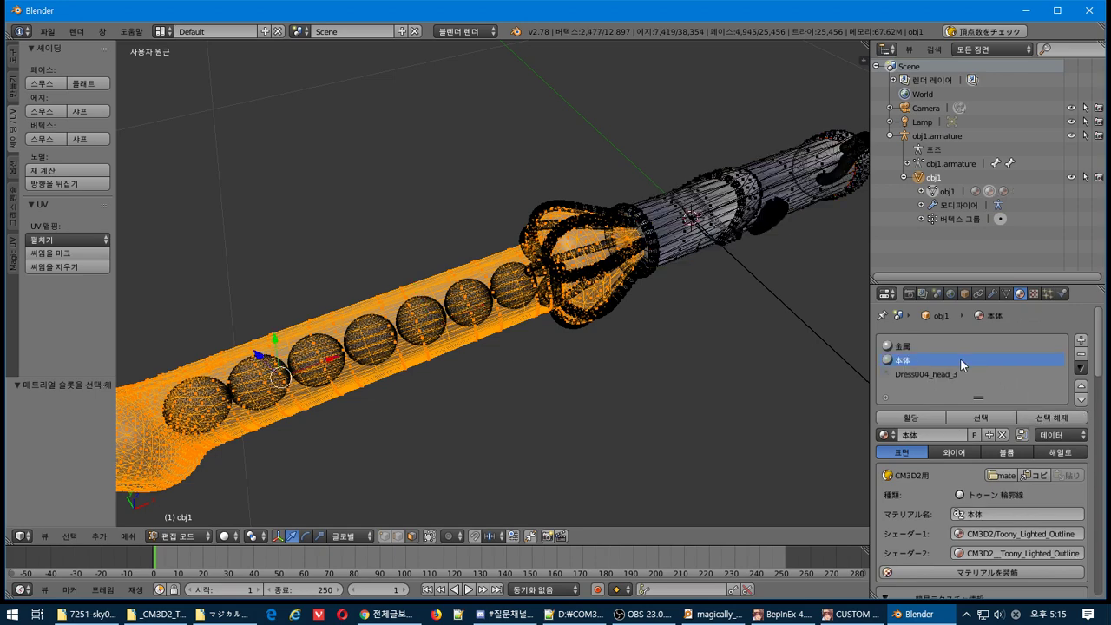
click(928, 375)
click(1051, 419)
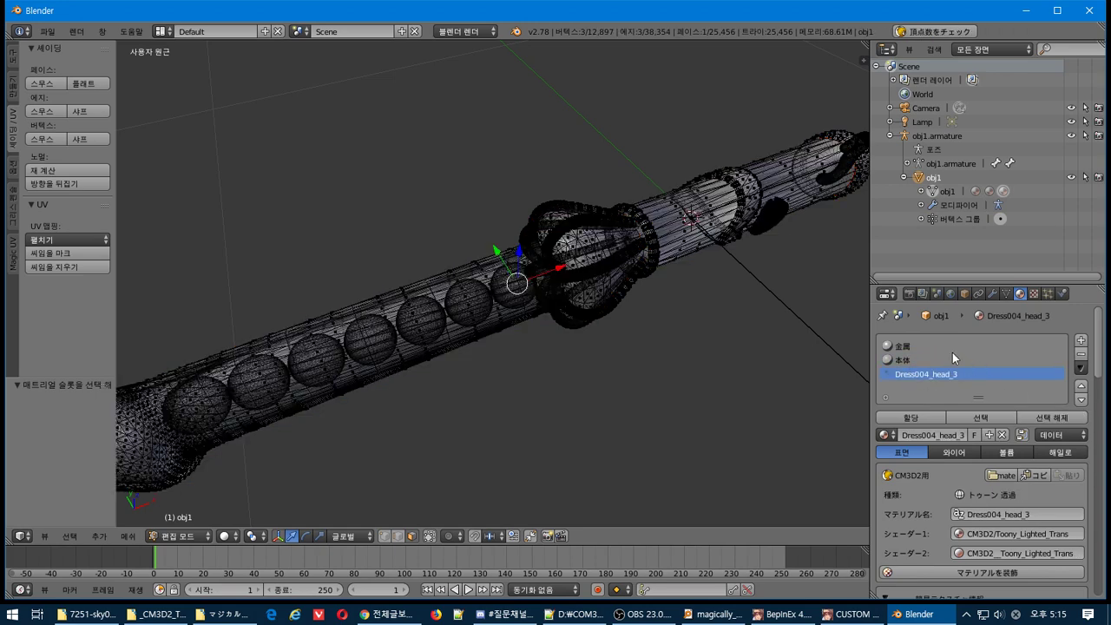
Select the faces that use the 金属 material and show the mesh's vertex groups.
click(950, 346)
click(996, 417)
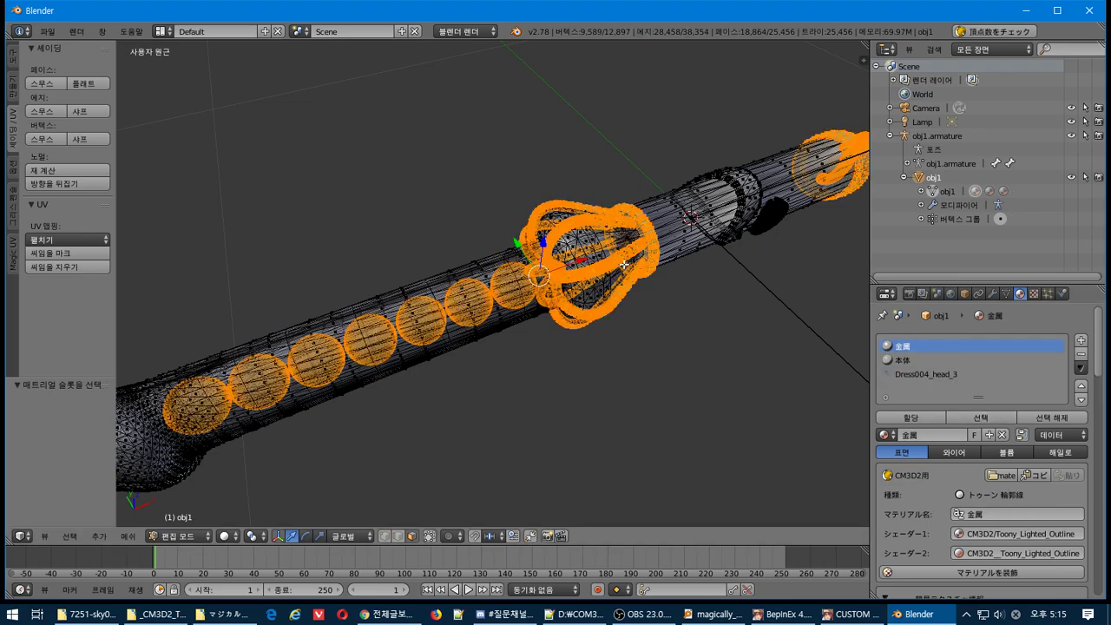
middle_drag(601, 289, 476, 311)
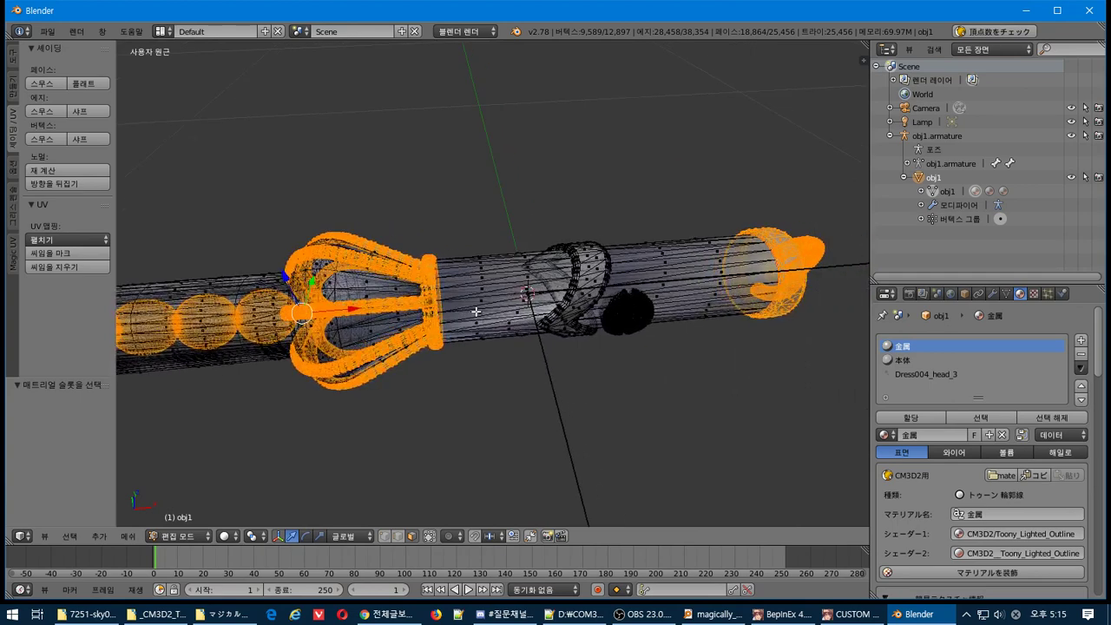
click(1006, 294)
middle_drag(793, 427, 603, 268)
scroll(602, 265, up, 2)
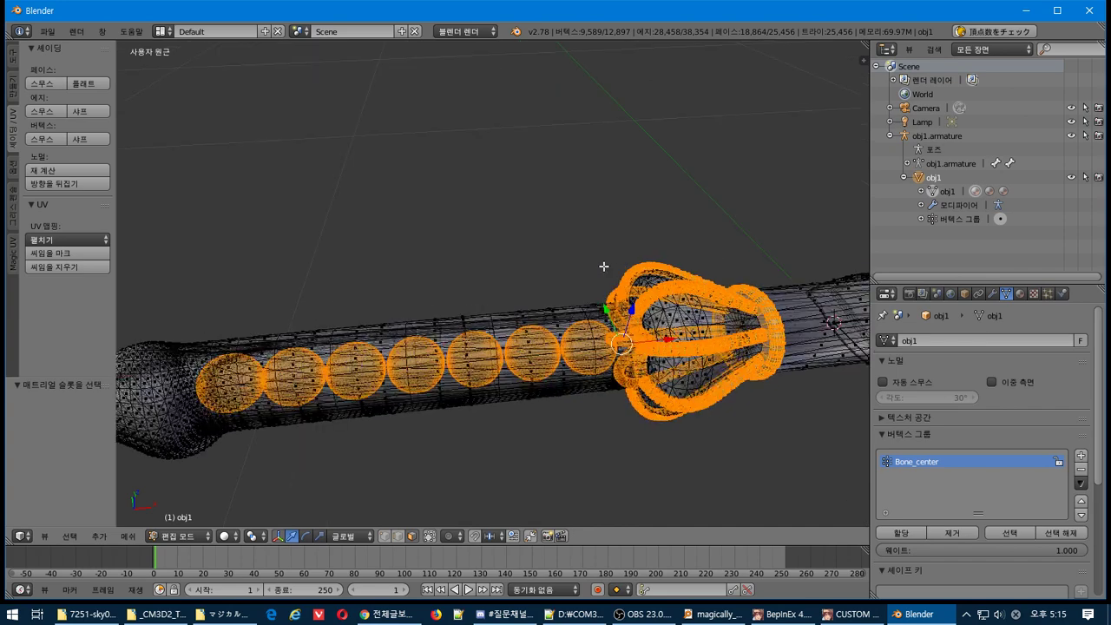
Select obj1.armature and enter Edit Mode on it.
click(911, 137)
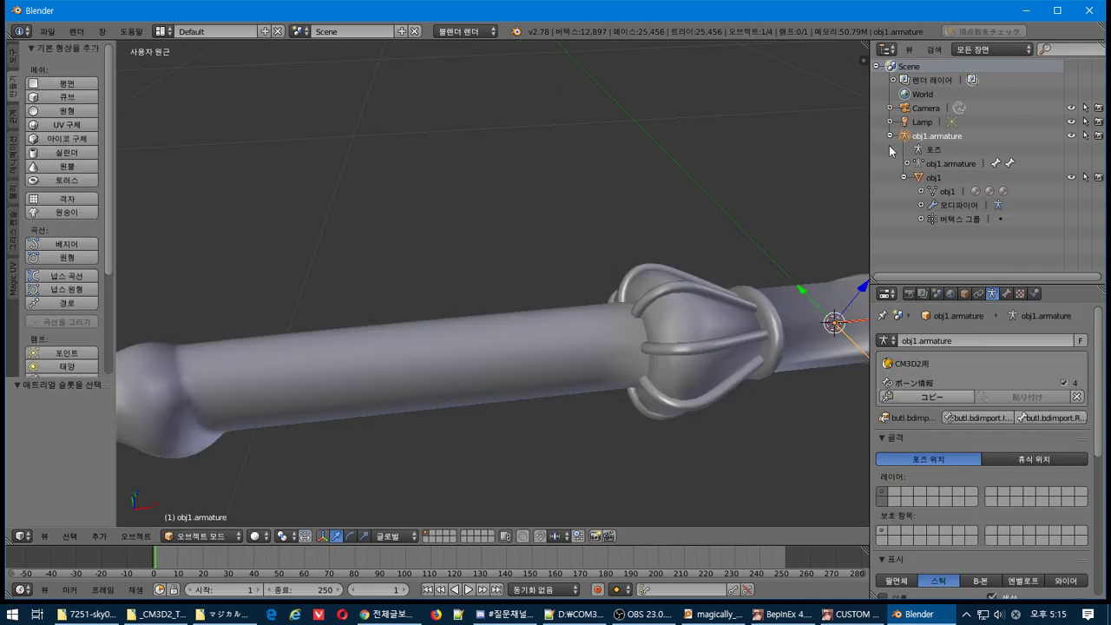
middle_drag(677, 220, 493, 210)
key(Tab)
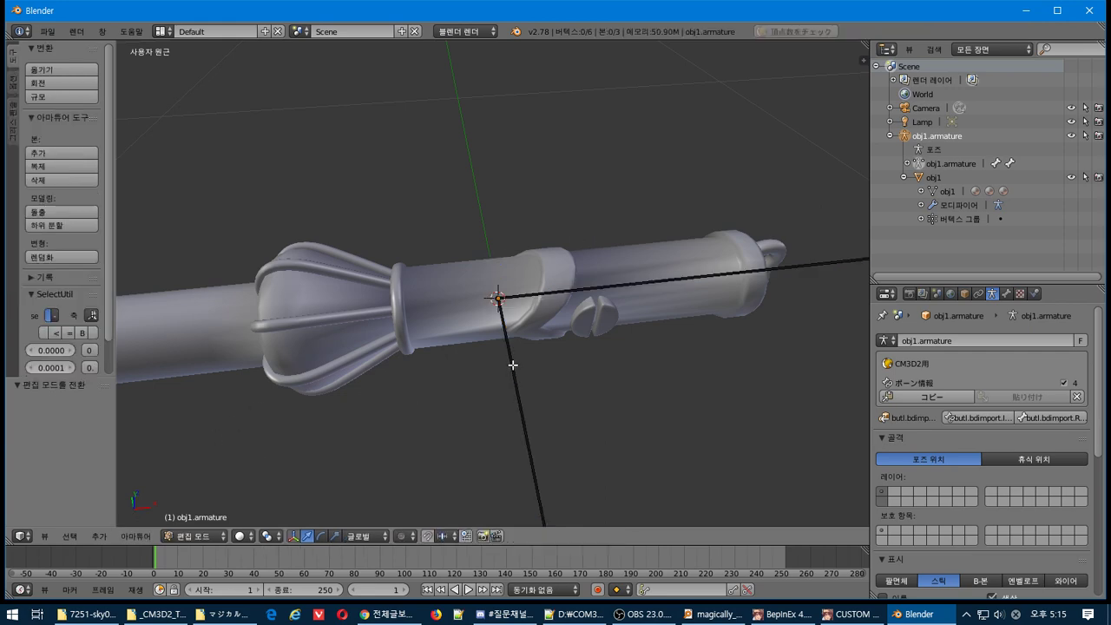
Launch the KeyCastOW keystroke display and return to the Blender window.
key(super)
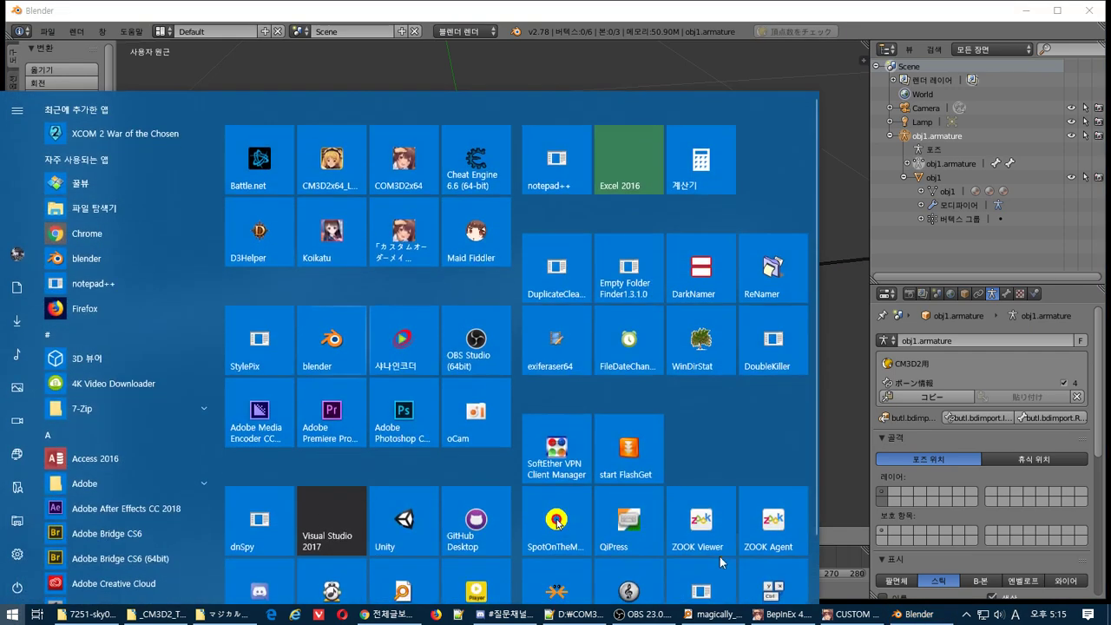
click(752, 586)
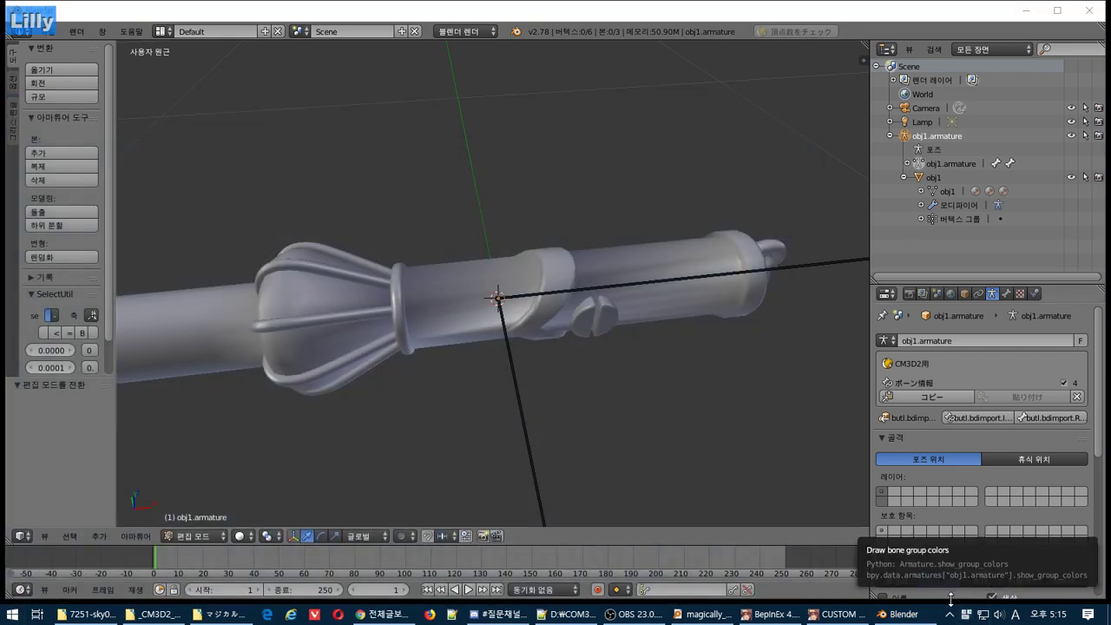
key(super)
key(super)
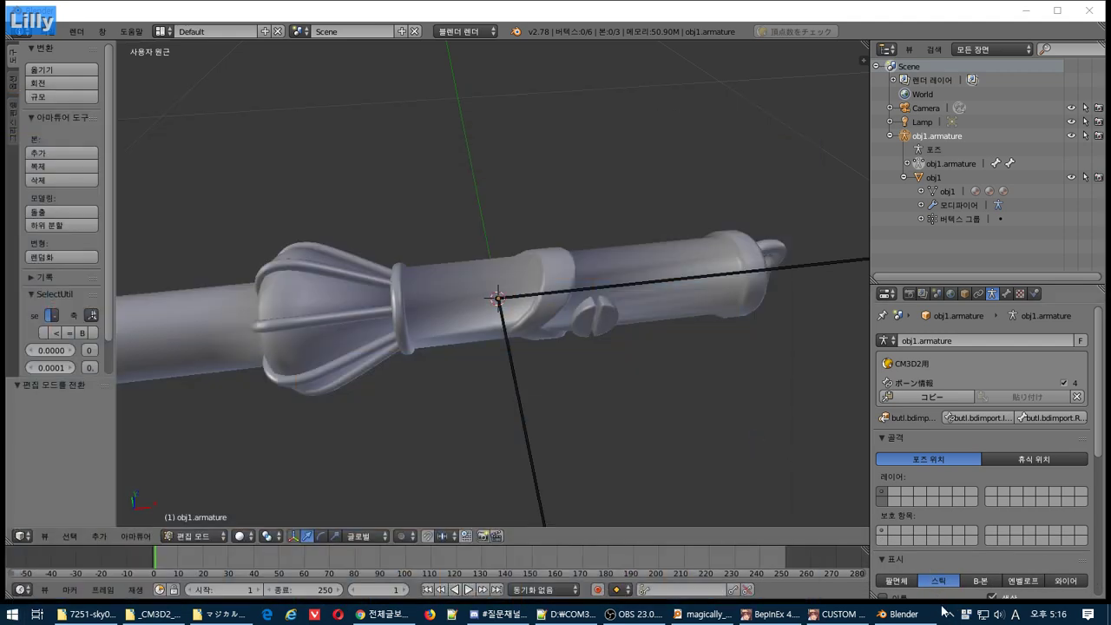
key(super)
key(super)
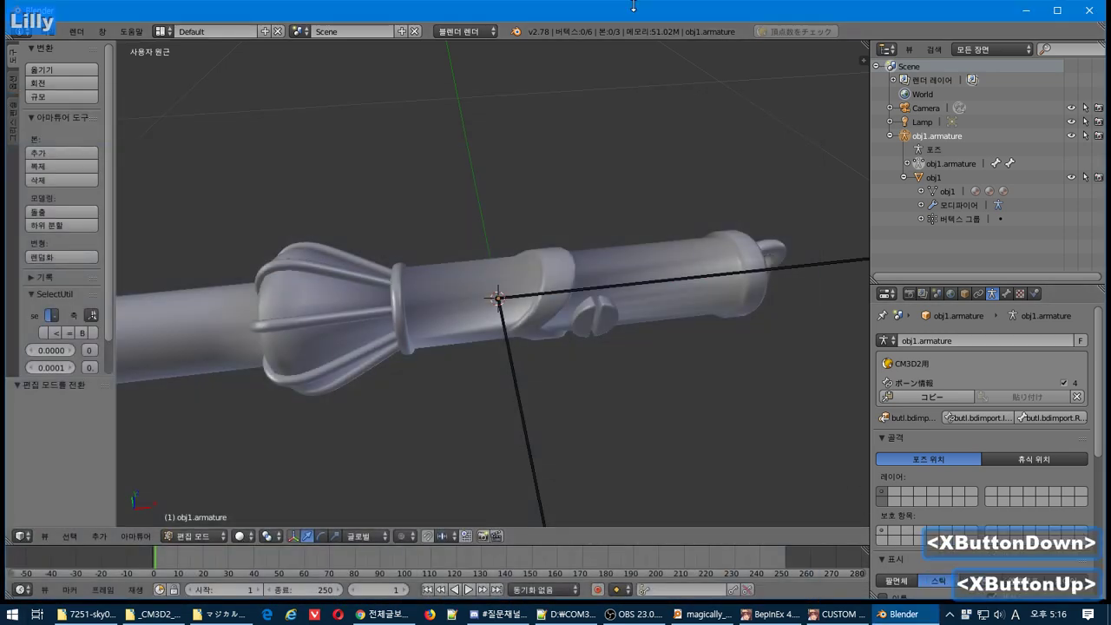
Add a single bone to the armature in Edit Mode at the 3D cursor.
scroll(419, 348, down, 1)
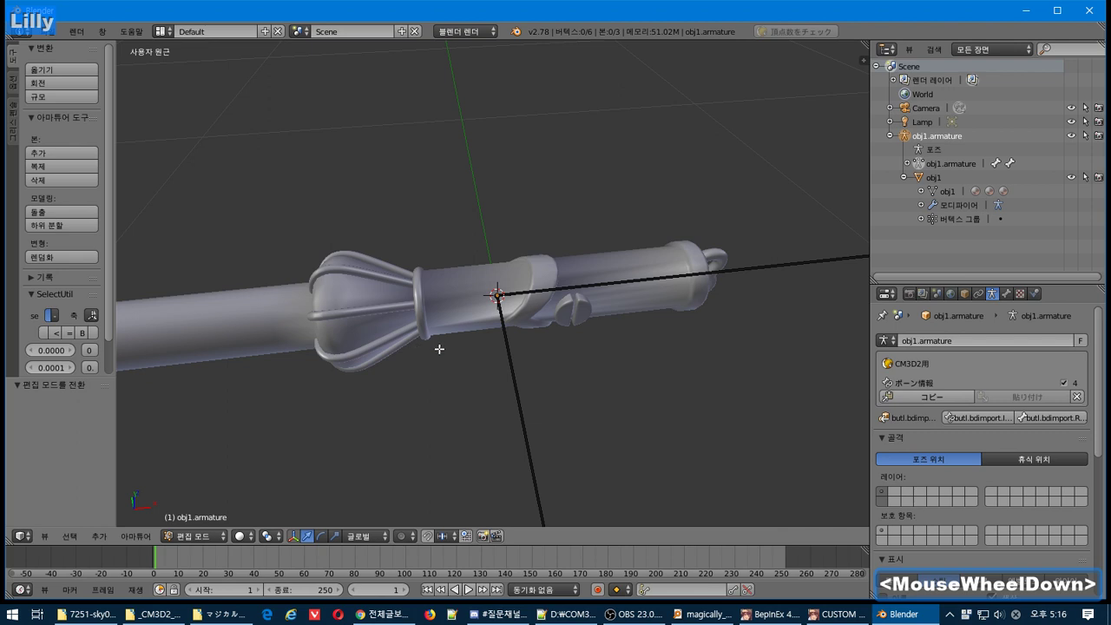
middle_drag(439, 348, 465, 350)
key(Tab)
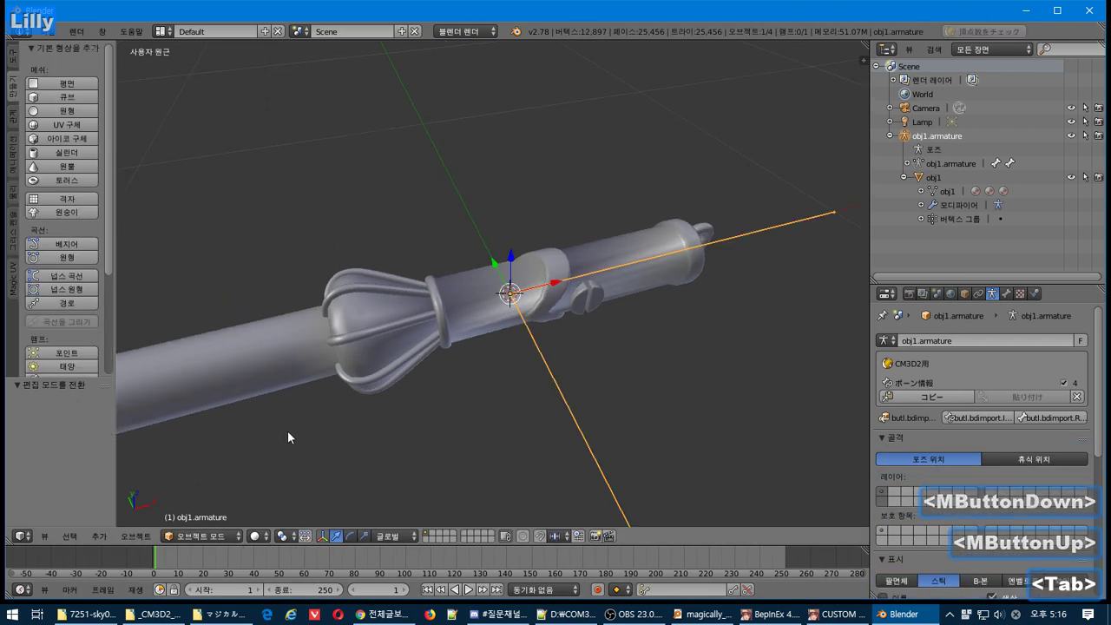
key(Tab)
click(105, 532)
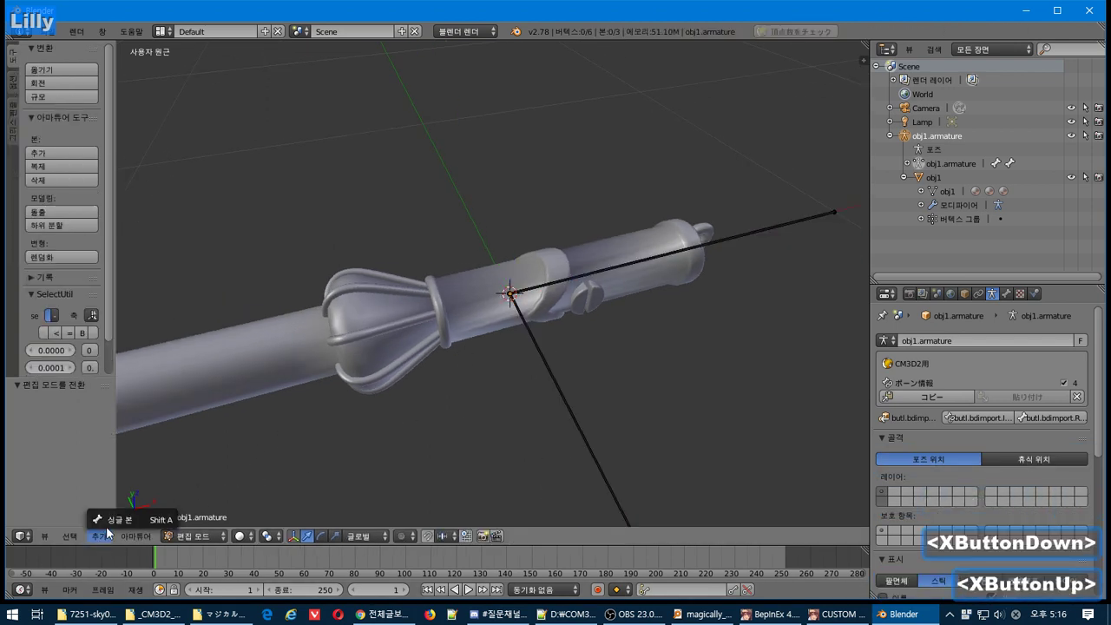
click(121, 519)
scroll(490, 228, down, 2)
shift+middle_drag(489, 228, 513, 300)
right_click(517, 286)
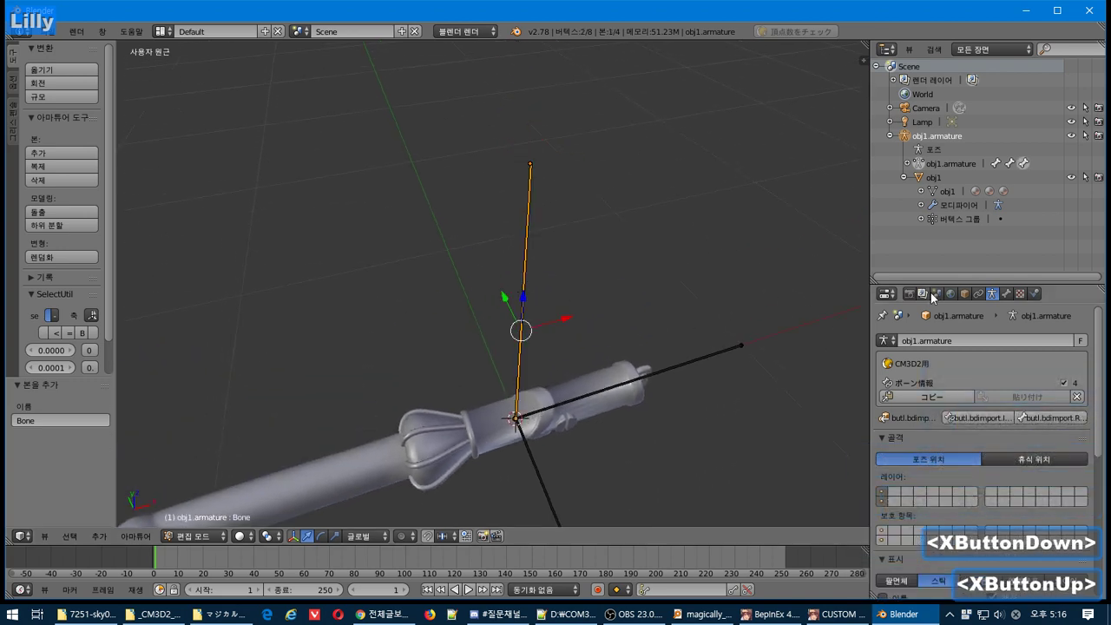
Turn on the display of bone names and axes for the armature.
scroll(1103, 383, down, 5)
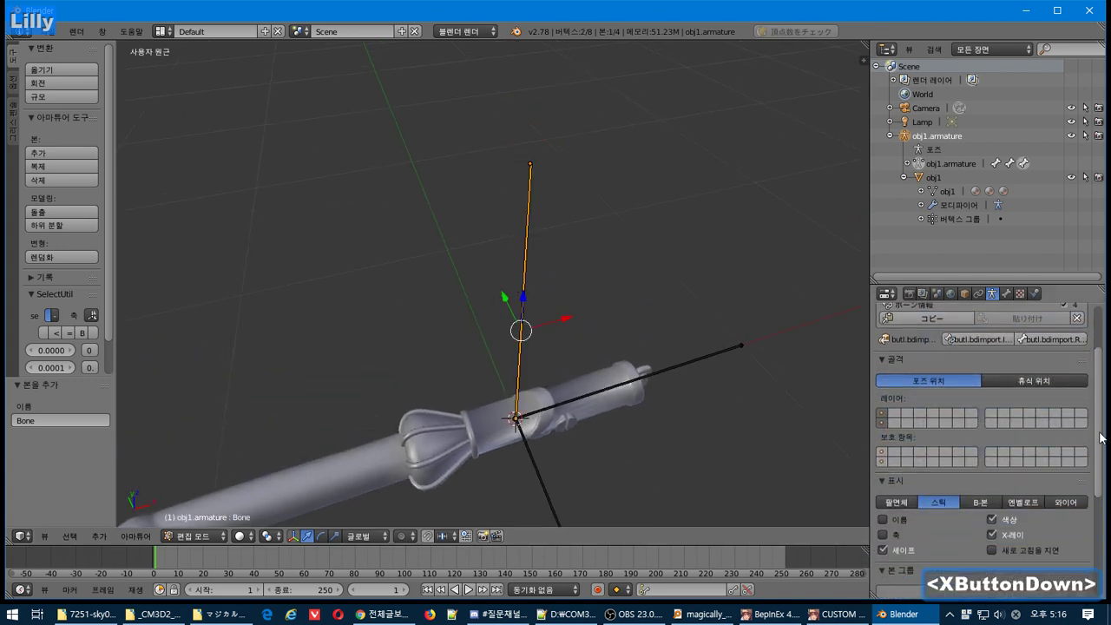
click(897, 383)
click(884, 413)
click(884, 399)
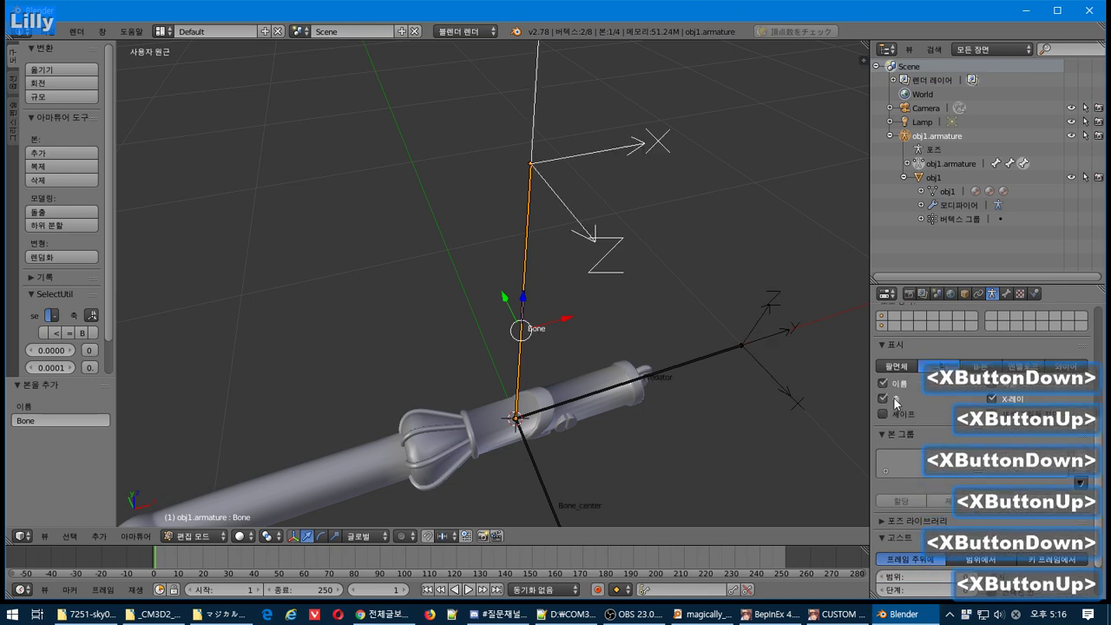
Set the label alignment in the KeyCastOW settings to Left and save them.
right_click(982, 617)
click(998, 561)
click(721, 422)
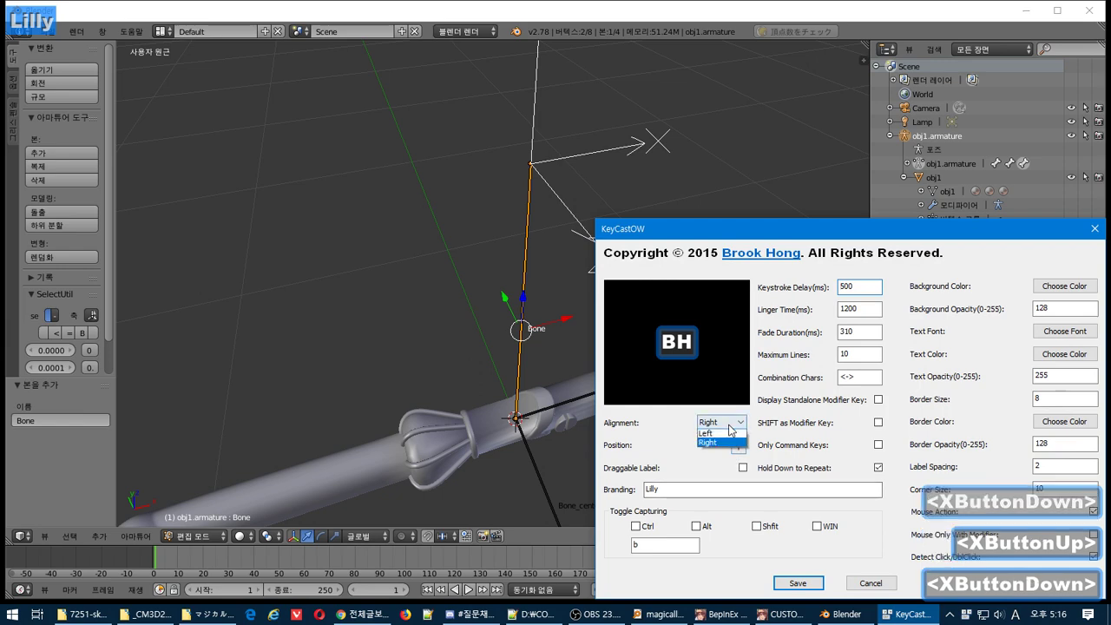
click(710, 441)
click(788, 583)
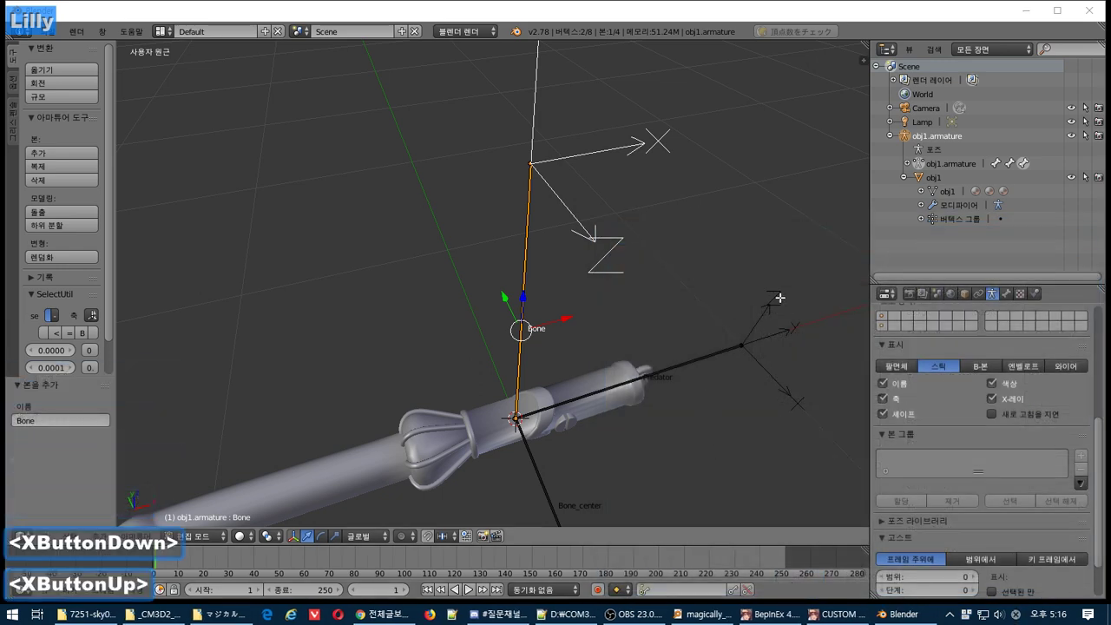
Return the armature to Object Mode and display its bones as octahedra.
scroll(564, 357, down, 3)
scroll(565, 357, up, 1)
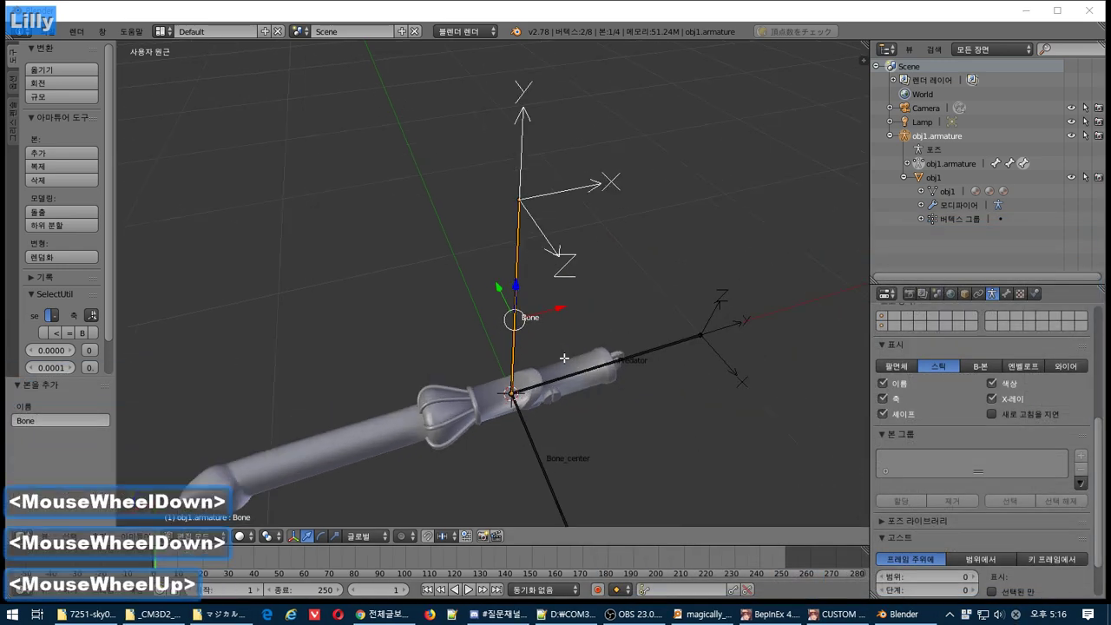
shift+middle_drag(564, 357, 587, 339)
scroll(561, 358, down, 1)
scroll(587, 339, up, 1)
key(Tab)
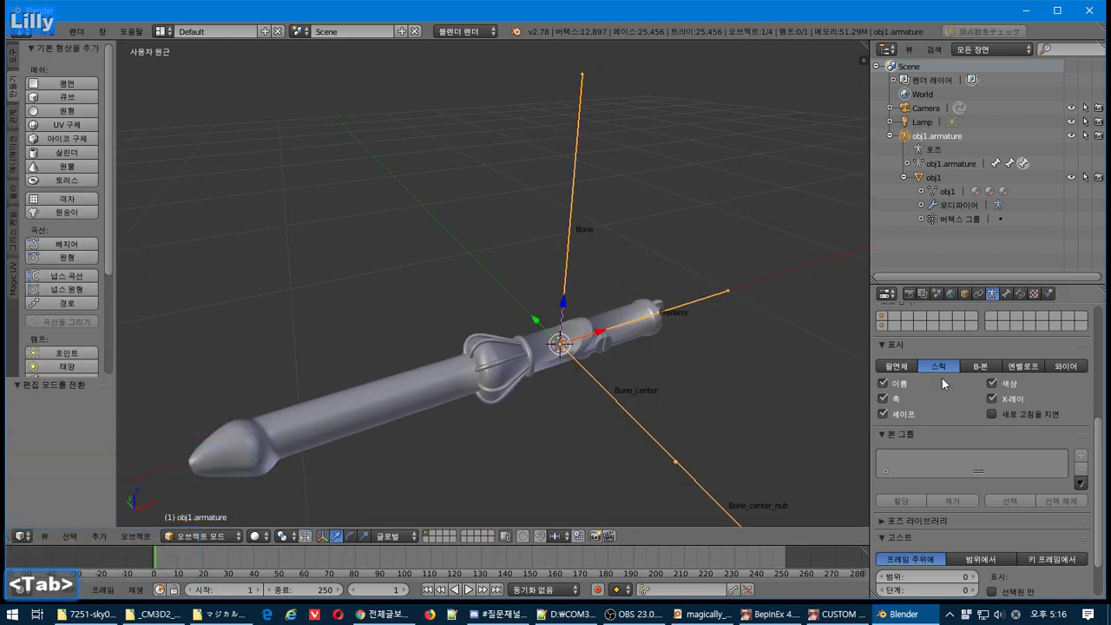
click(904, 367)
middle_drag(595, 338, 592, 341)
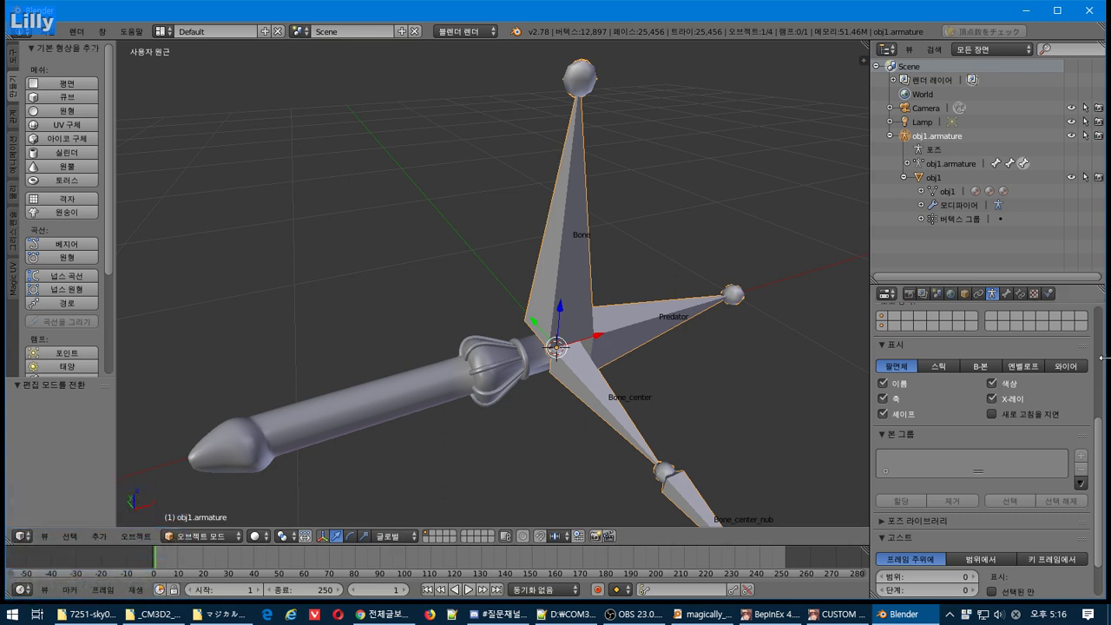
Import the bone data into the armature's CM3D2 bone information with the target set to butl.EnumAll.
drag(1099, 435, 1104, 299)
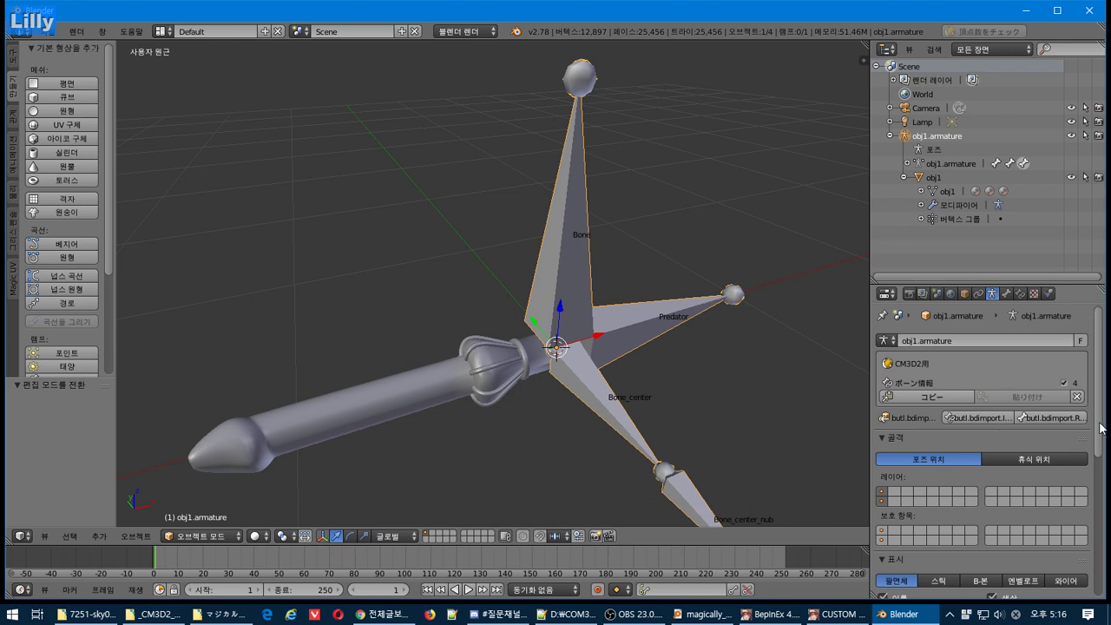
drag(1100, 423, 1092, 595)
click(885, 592)
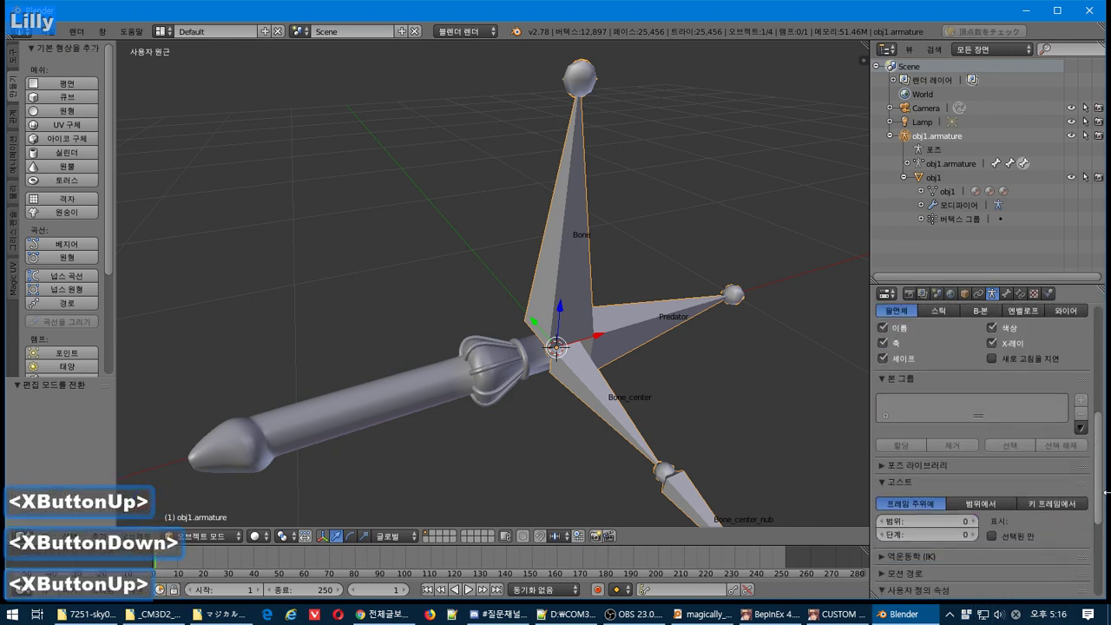
drag(1100, 467, 1092, 343)
click(995, 421)
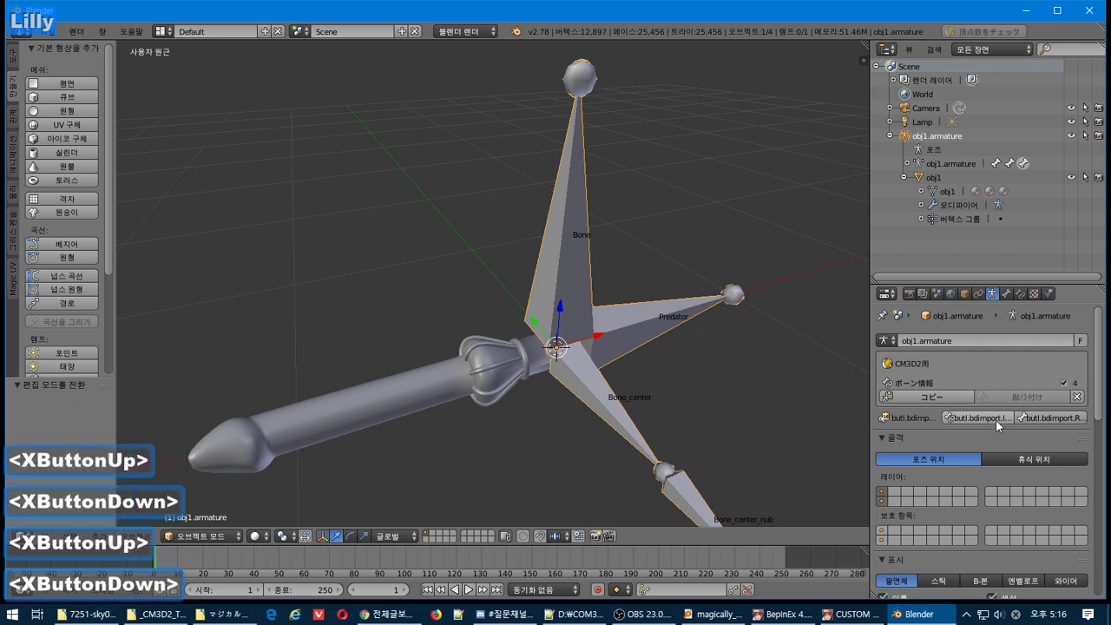
click(996, 418)
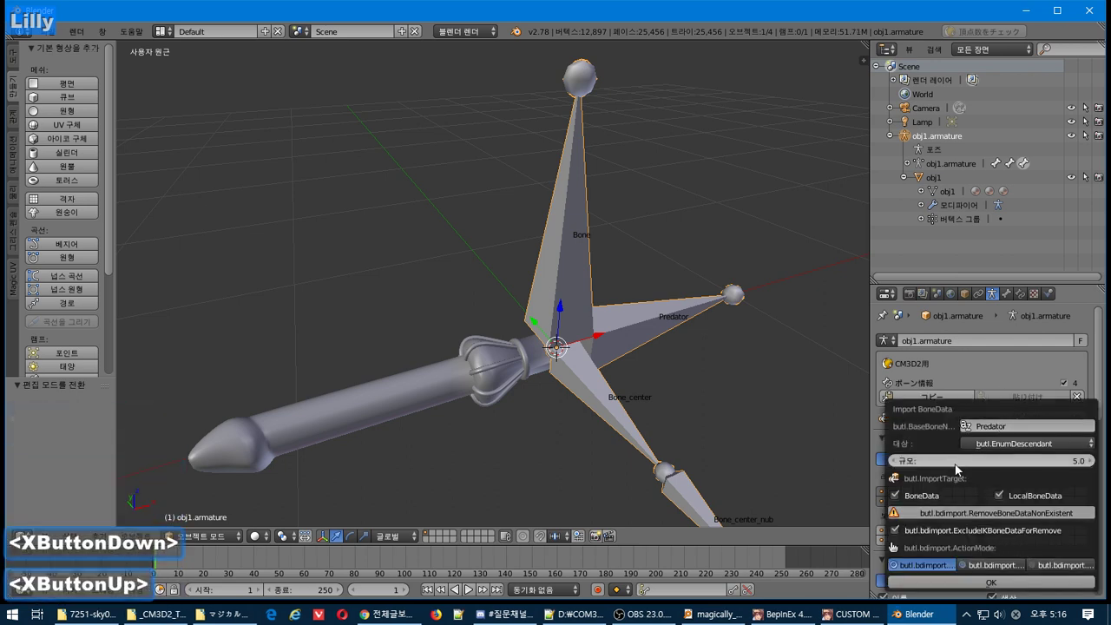
click(998, 443)
click(998, 396)
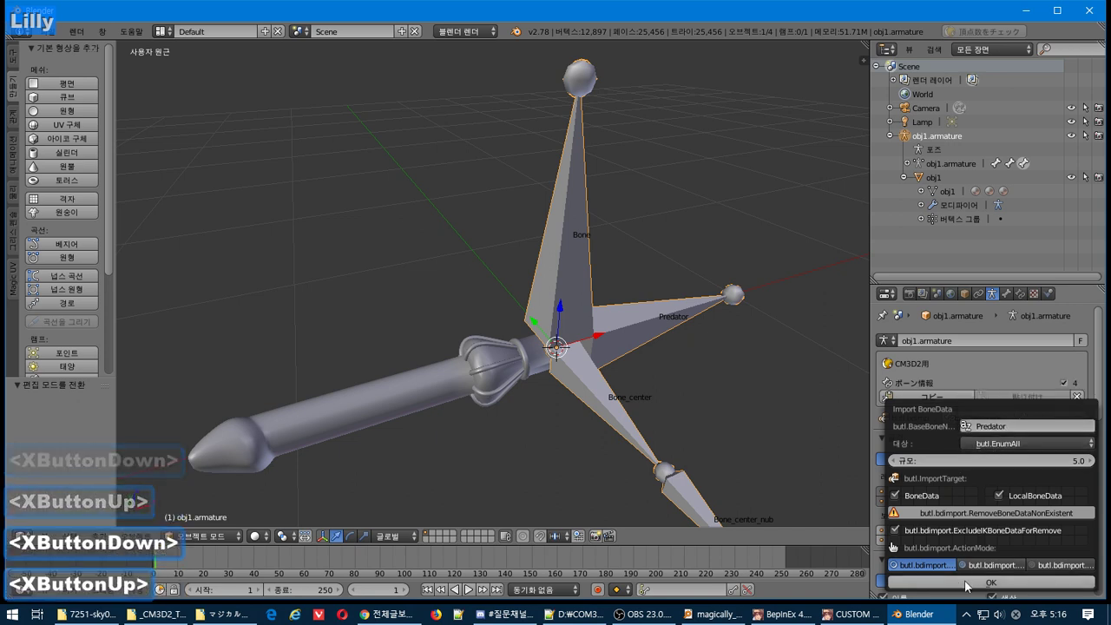
click(966, 583)
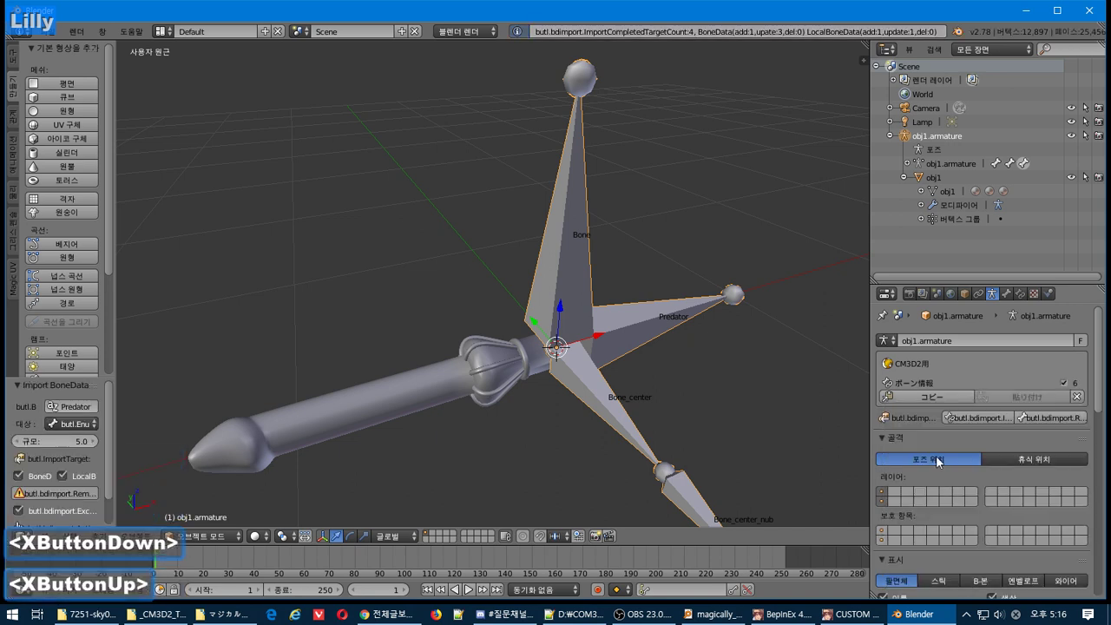
Copy the armature's CM3D2 bone information and paste it into the obj1 mesh object's bone information.
click(941, 396)
click(933, 177)
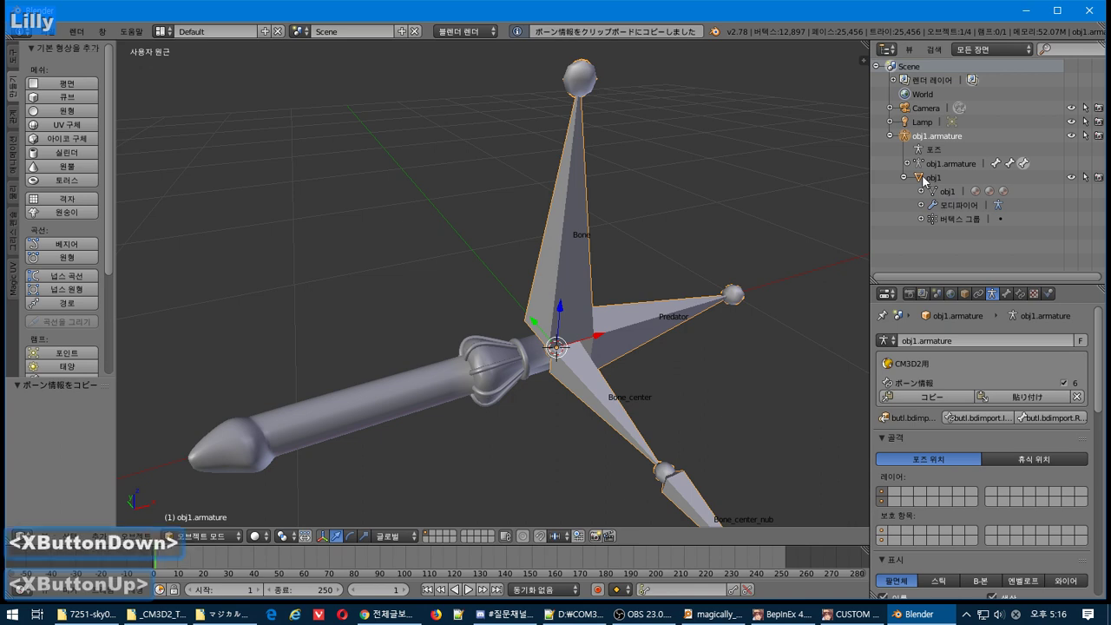
click(963, 294)
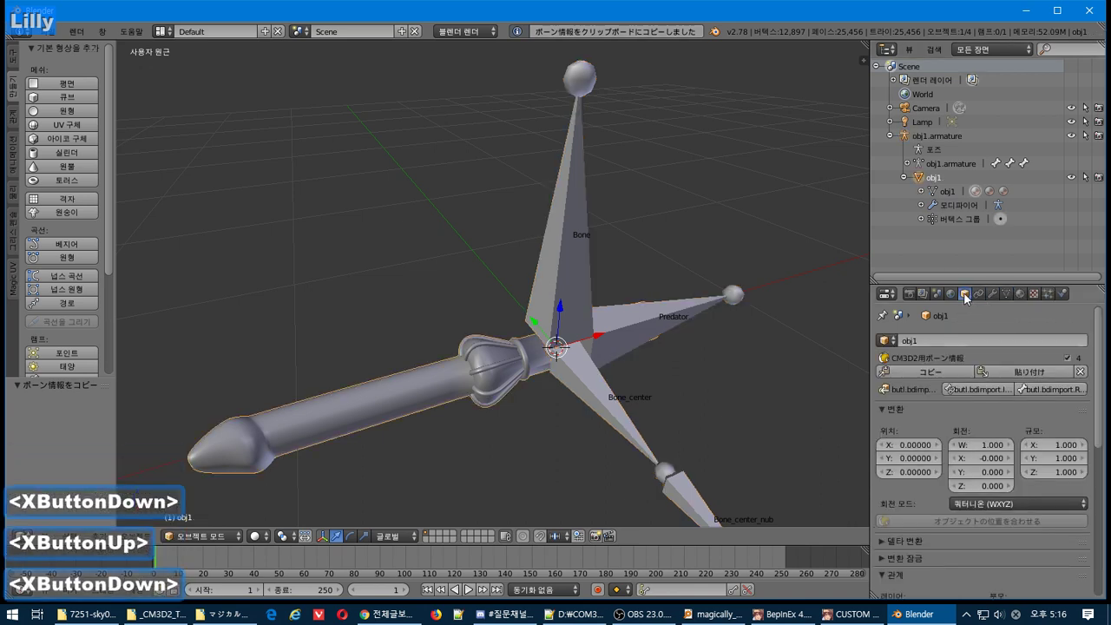
click(1018, 373)
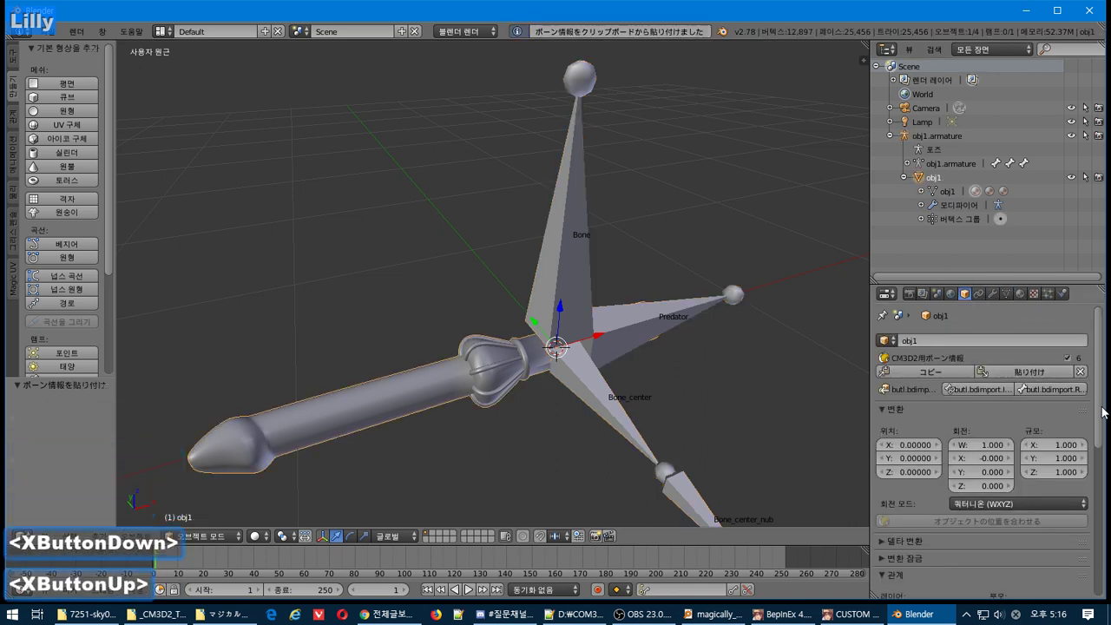
Examine the BaseBone, BoneData and LocalBoneData custom properties of obj1, along with its materials and vertex groups.
scroll(911, 595, down, 10)
click(887, 591)
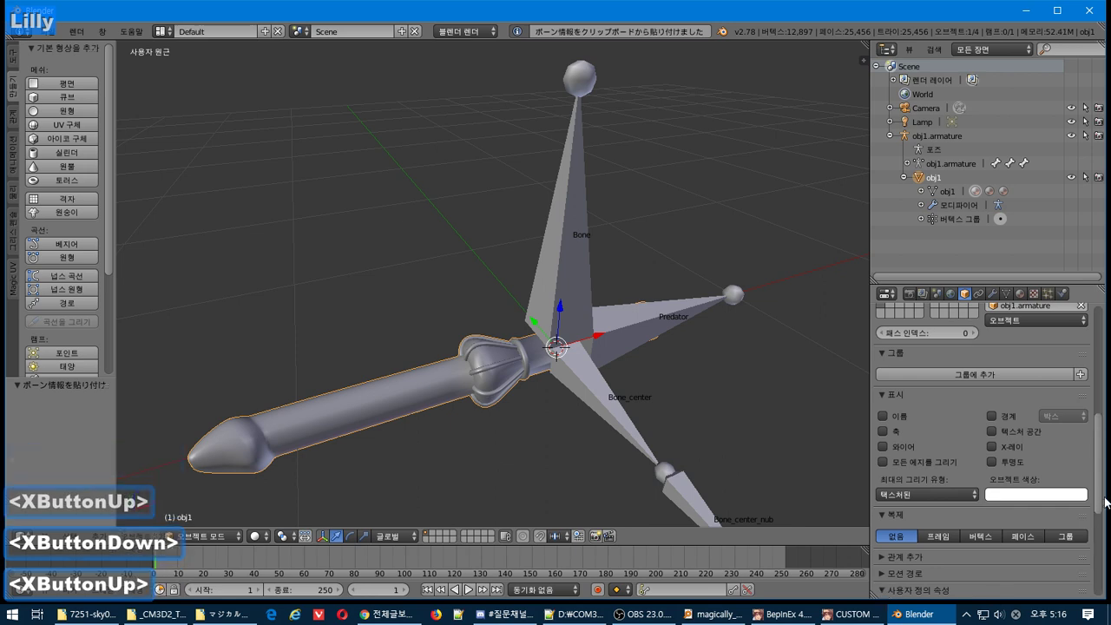
drag(1100, 502, 1095, 610)
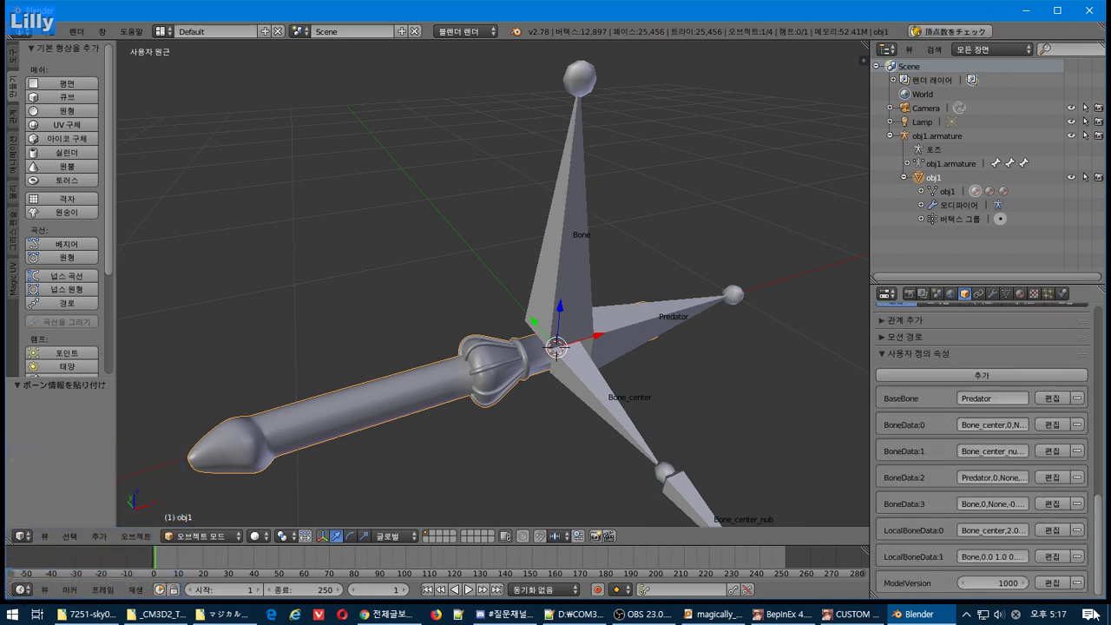
drag(1095, 610, 1100, 316)
click(1020, 295)
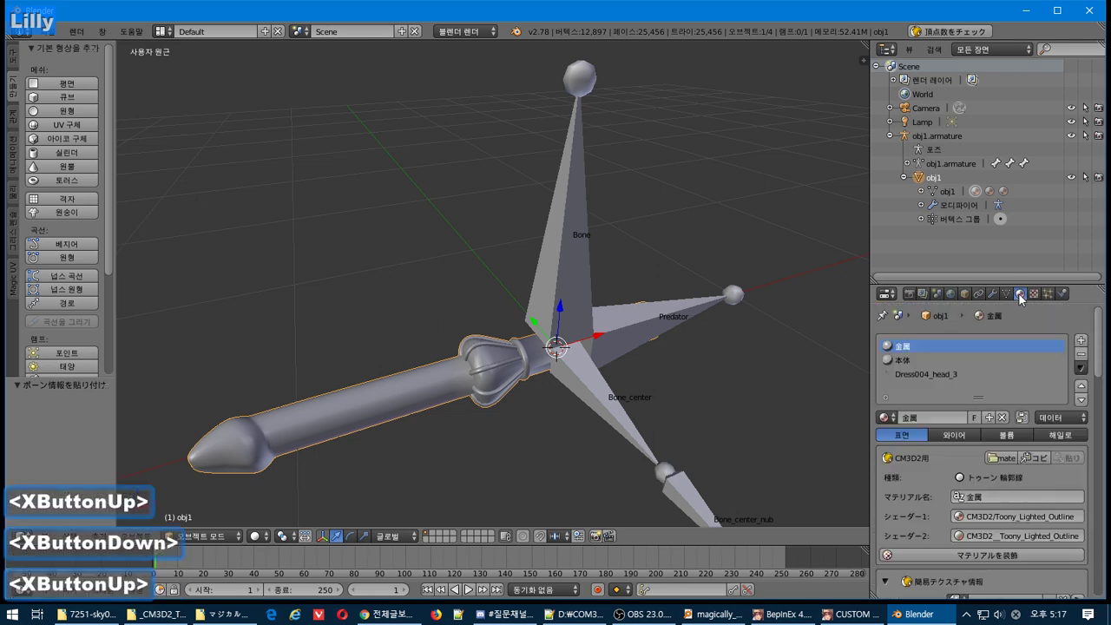
click(1010, 295)
key(alt+Tab)
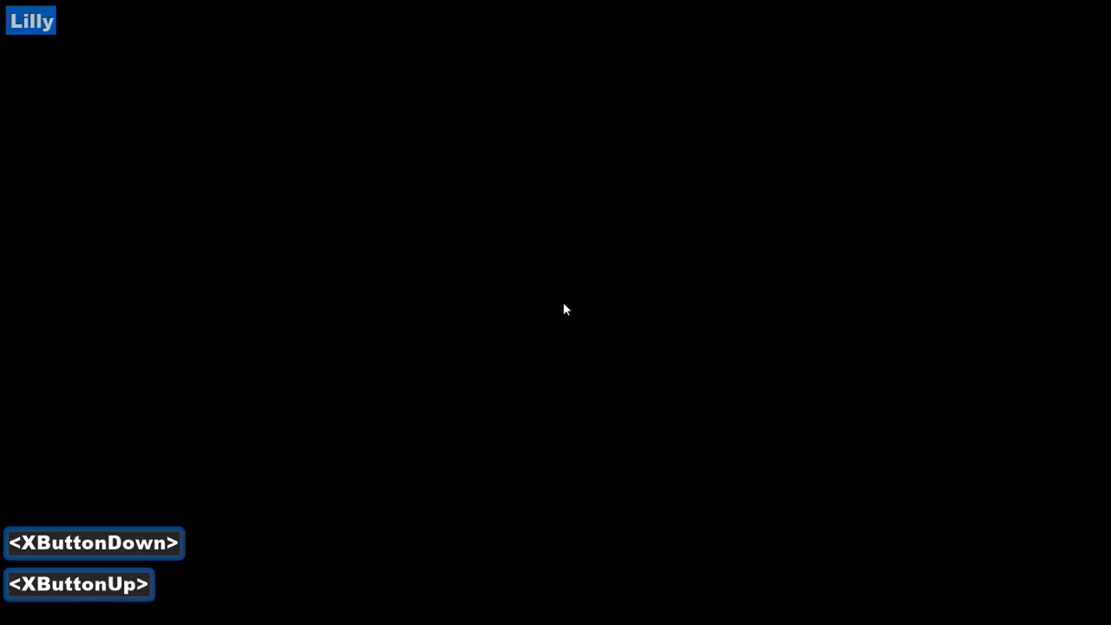
key(alt+Tab)
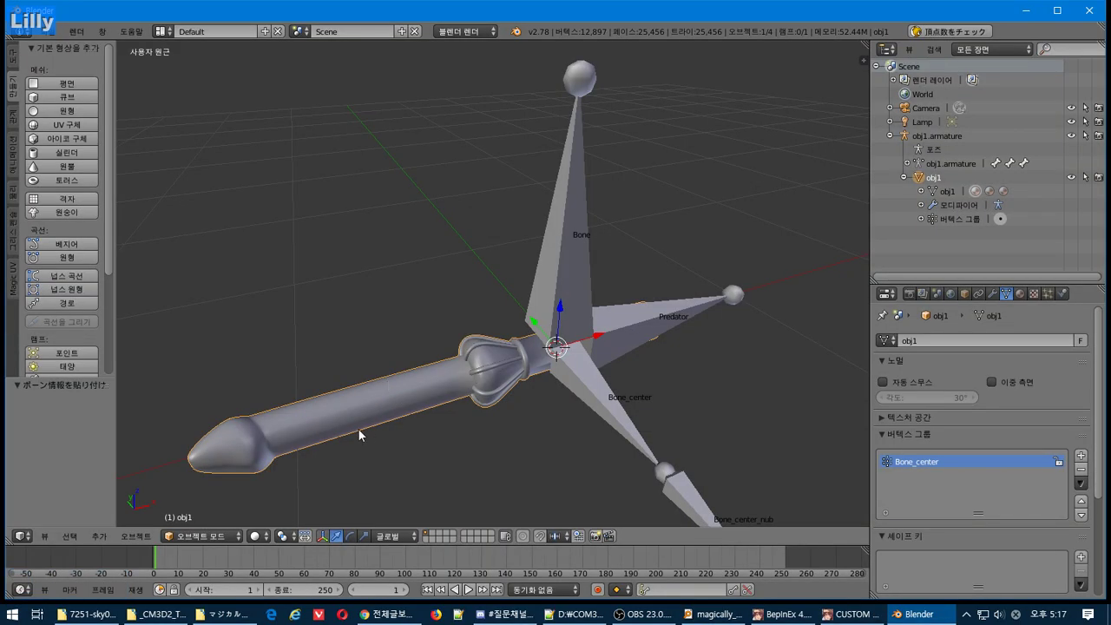
Switch the obj1 mesh from Object Mode to Weight Paint mode.
click(213, 535)
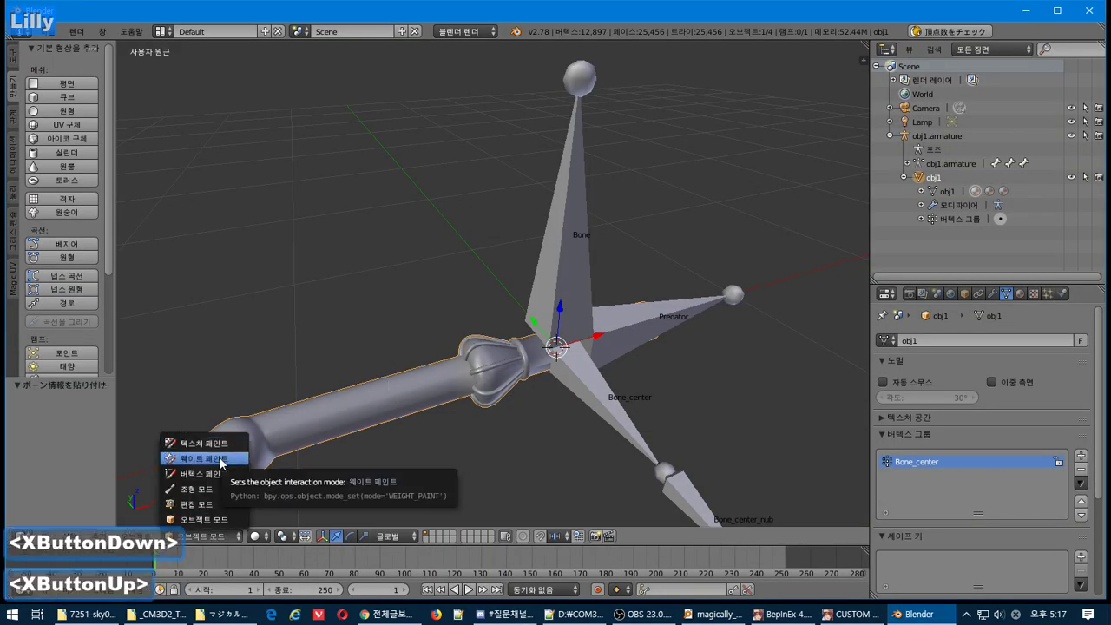
click(209, 518)
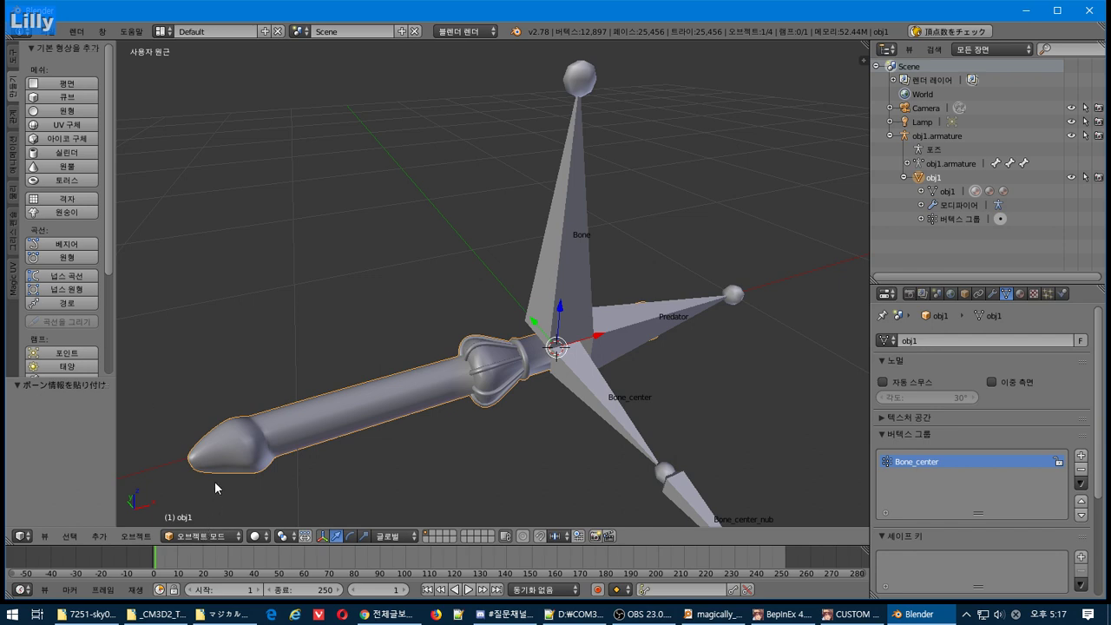
click(210, 536)
click(208, 464)
mouse_move(331, 422)
middle_down()
mouse_move(361, 417)
mouse_move(350, 426)
middle_up()
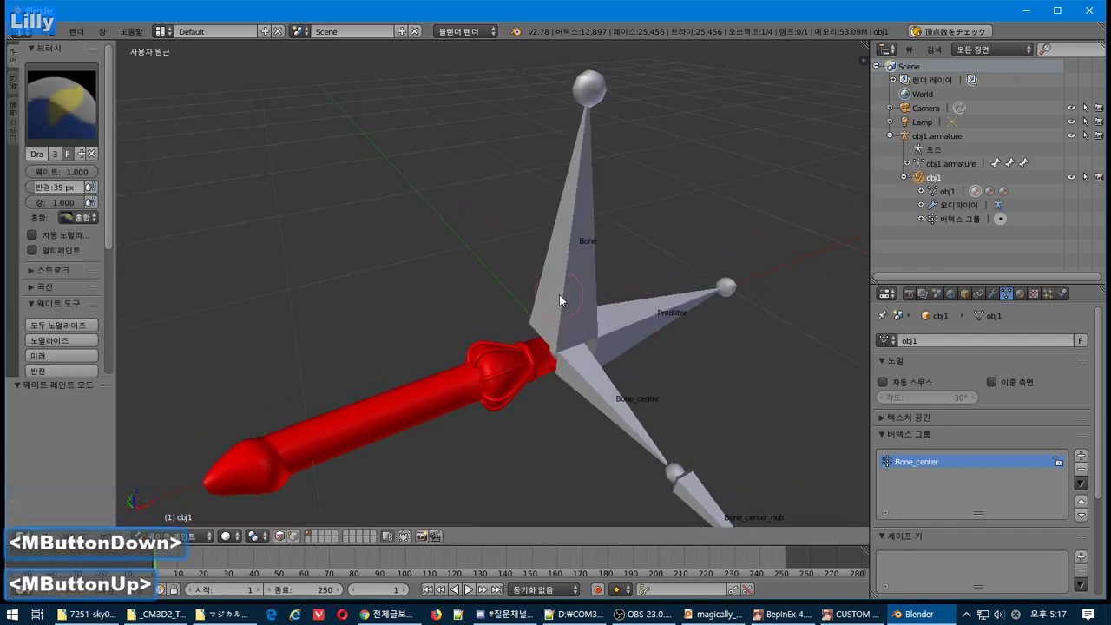
Turn on face selection masking for weight painting and deselect all of the mesh's geometry in Edit Mode.
click(280, 536)
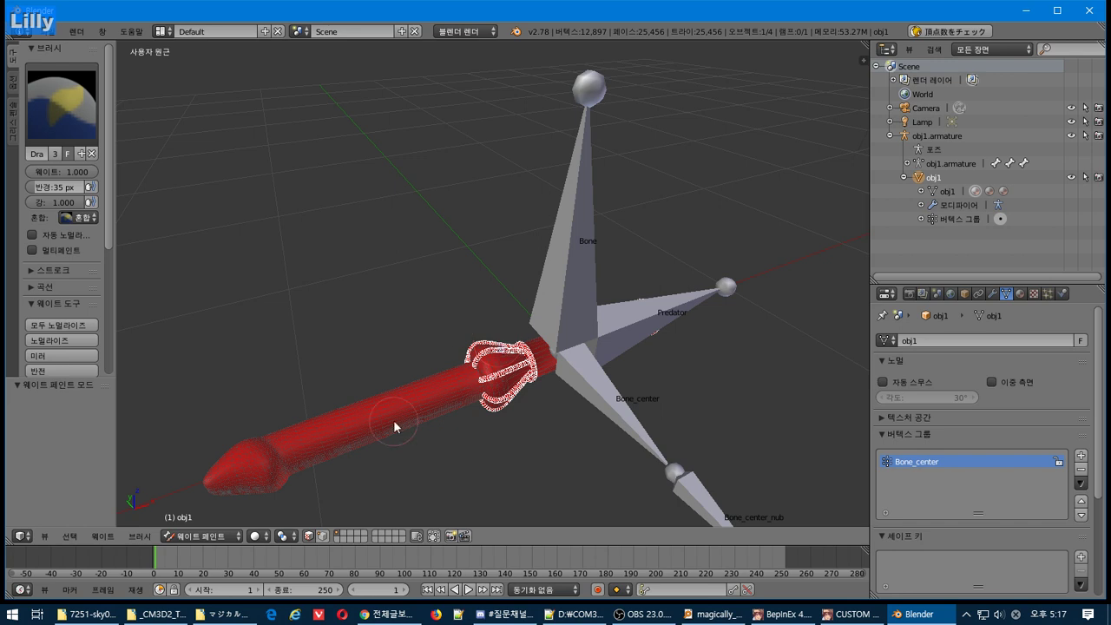
click(575, 274)
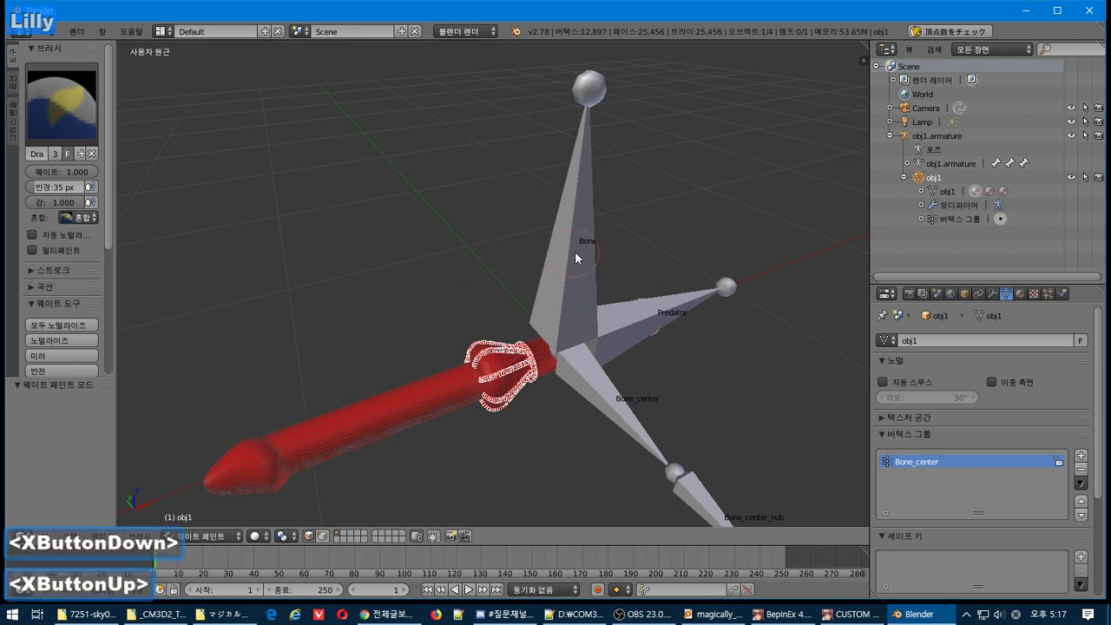
key(Tab)
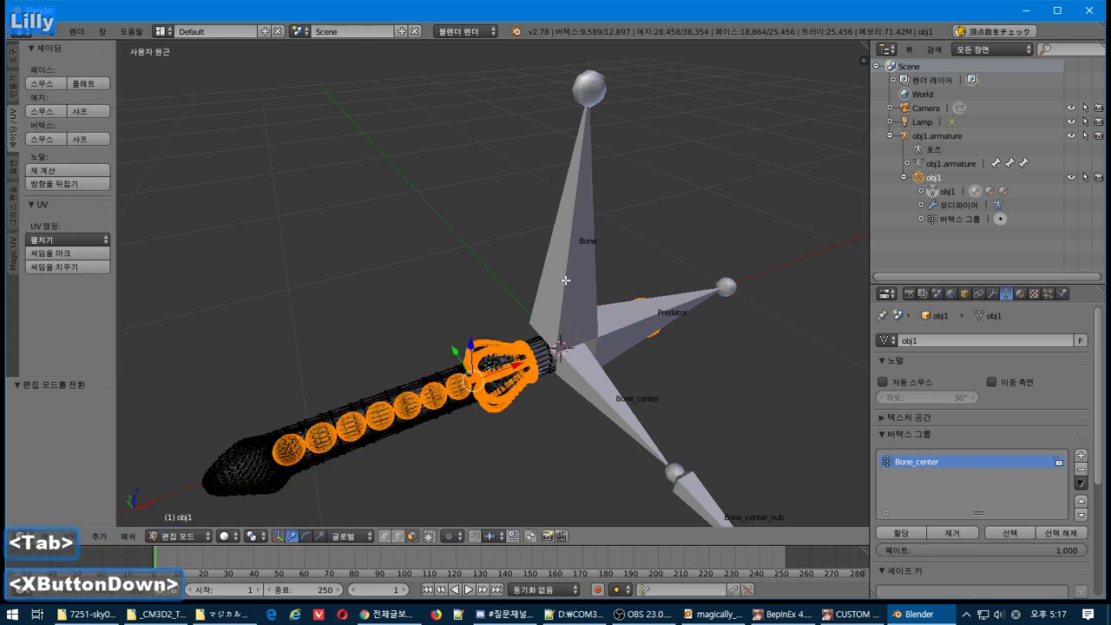
key(a)
key(Tab)
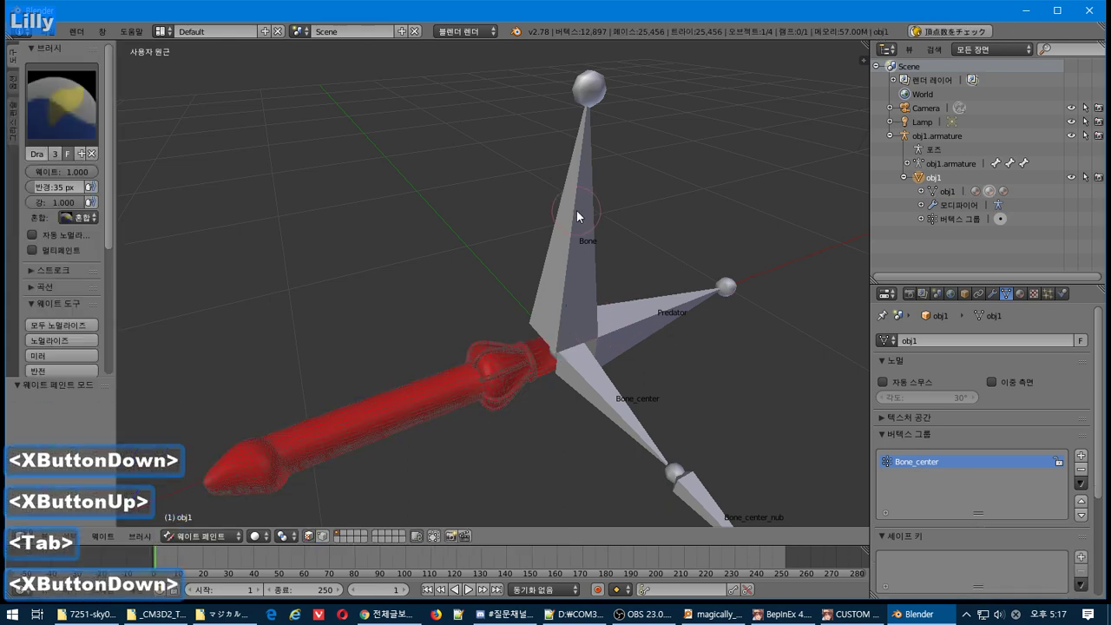
mouse_move(577, 210)
middle_down()
mouse_move(552, 301)
mouse_move(529, 321)
middle_up()
Select the armature and then the obj1 mesh in Object Mode, and return the mesh to Weight Paint mode.
click(208, 535)
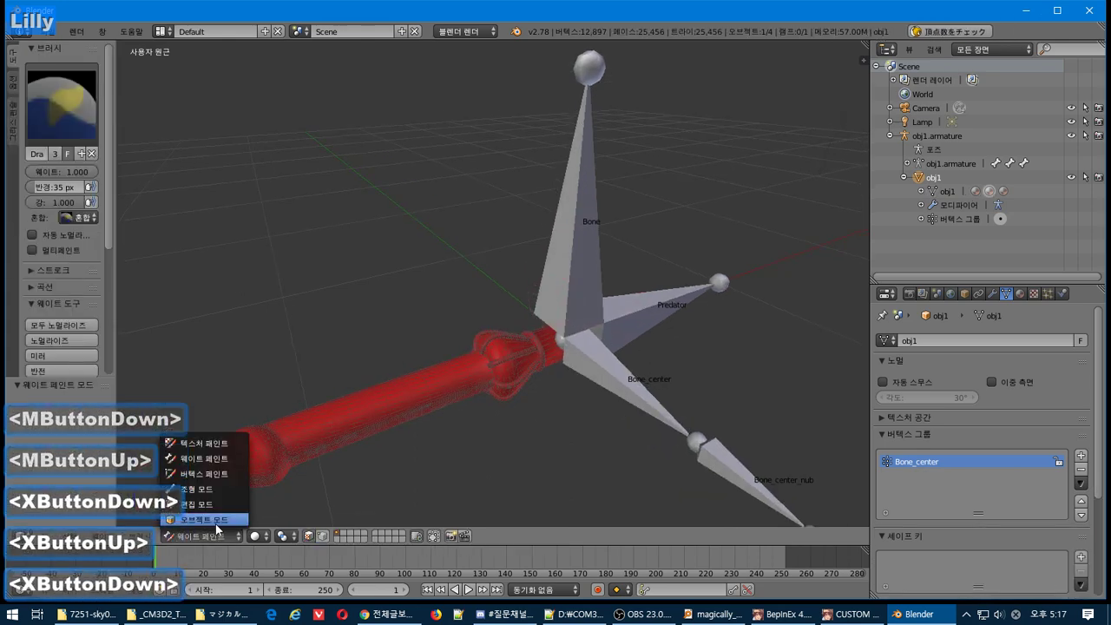
click(221, 519)
right_click(574, 241)
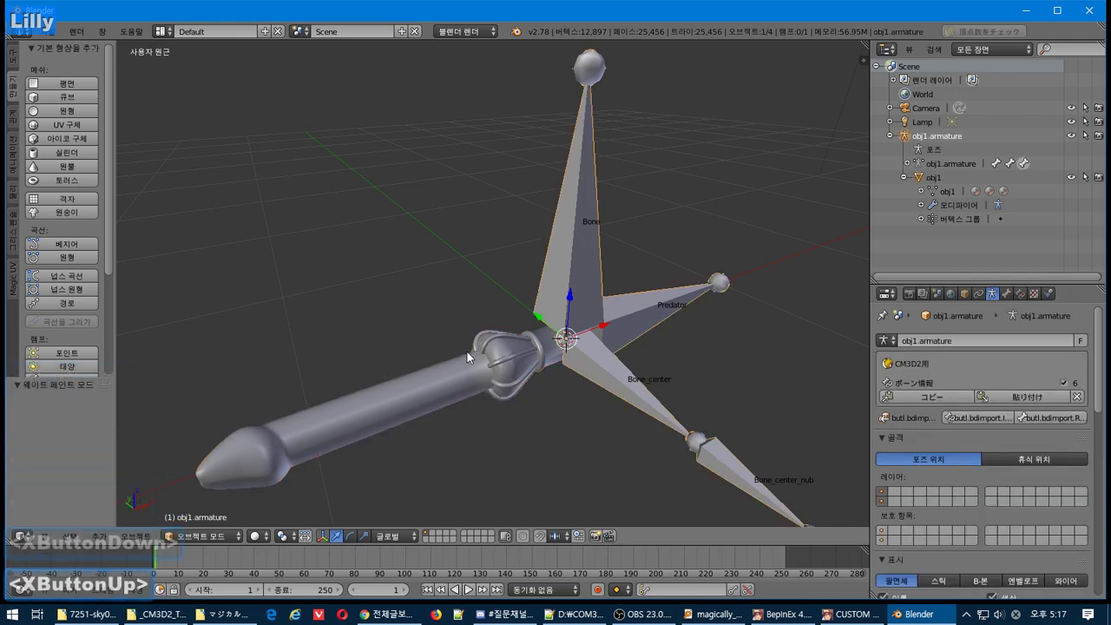
right_click(347, 434)
click(215, 536)
click(201, 453)
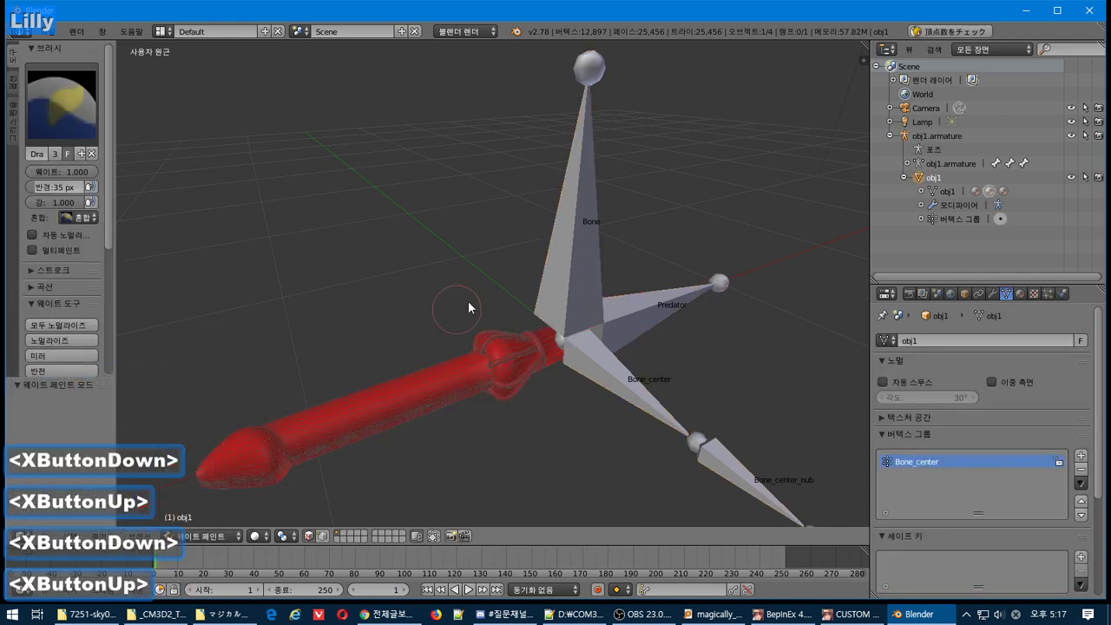
Change the weight paint masking of obj1 to vertex selection.
drag(109, 191, 70, 322)
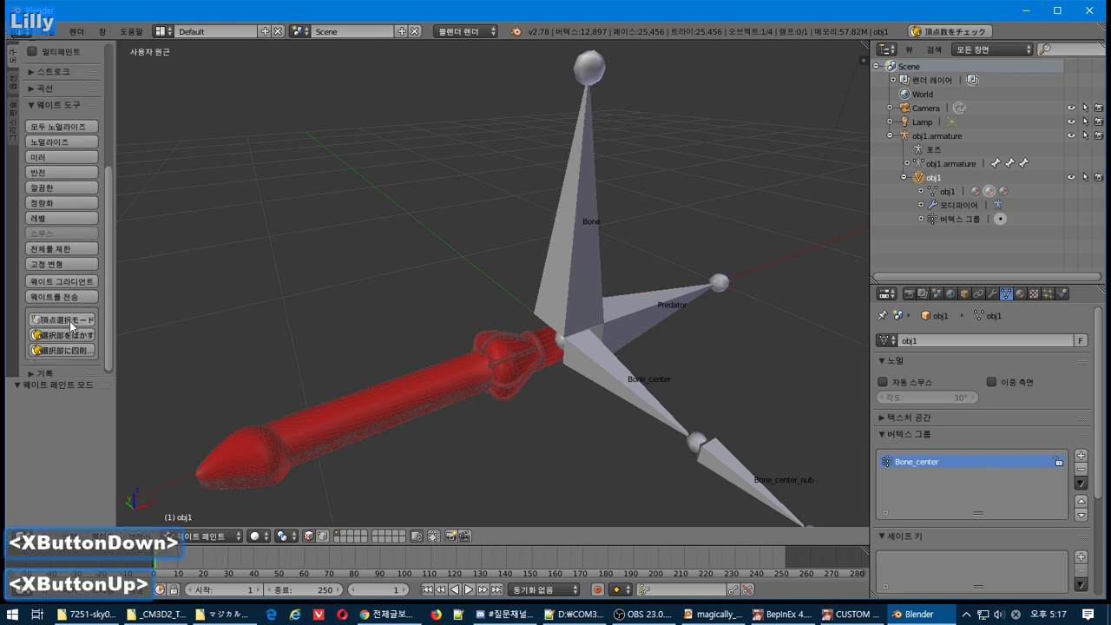
click(69, 321)
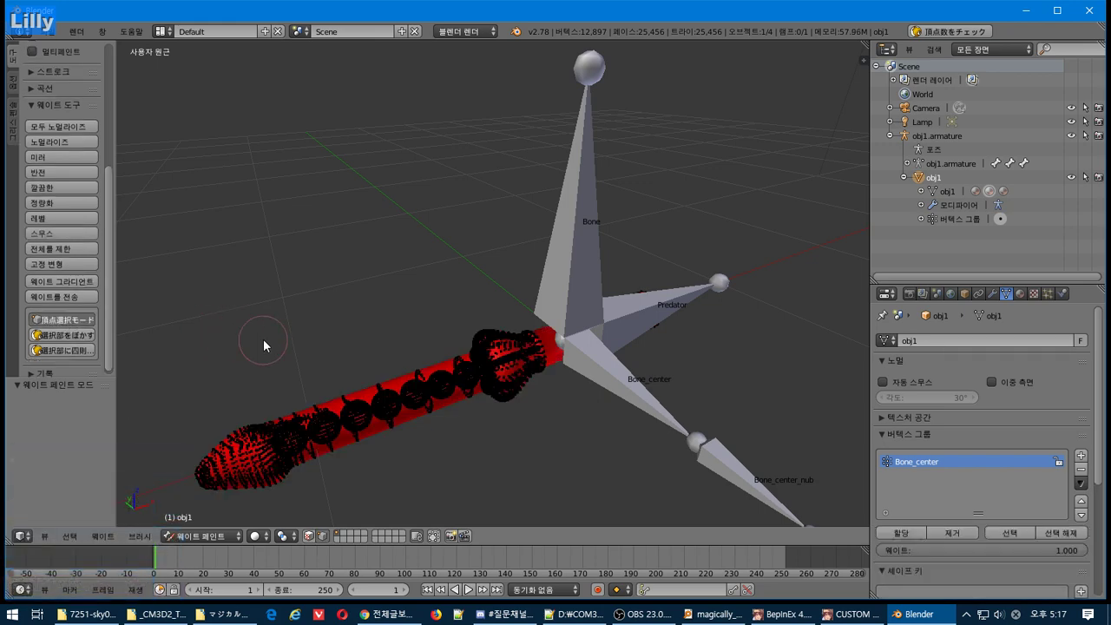
scroll(265, 344, up, 2)
scroll(265, 344, down, 2)
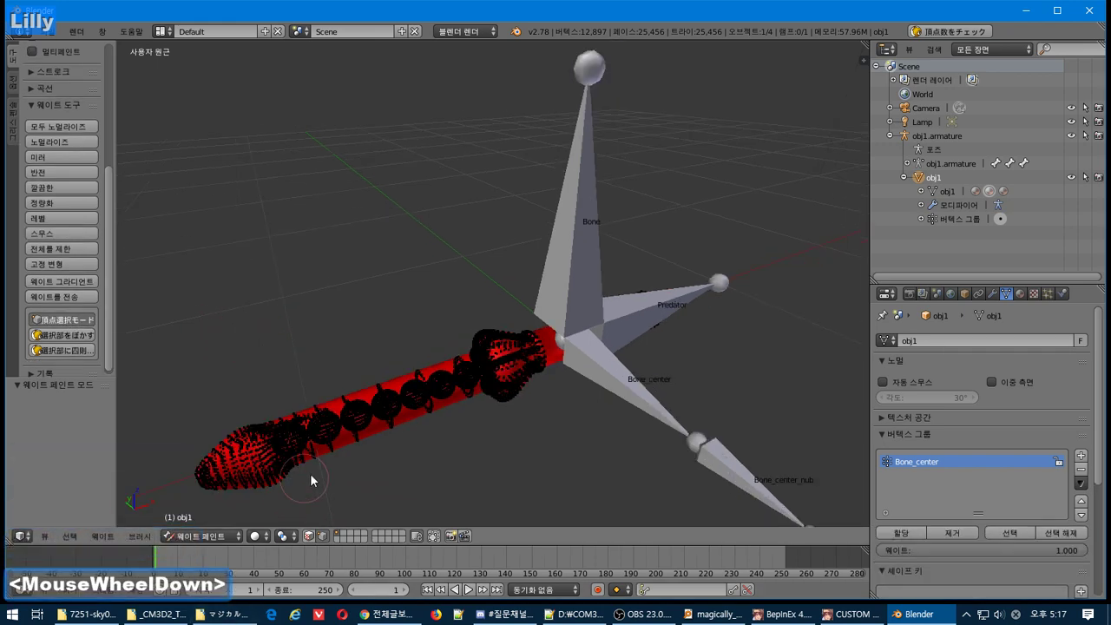
key(Tab)
key(Tab)
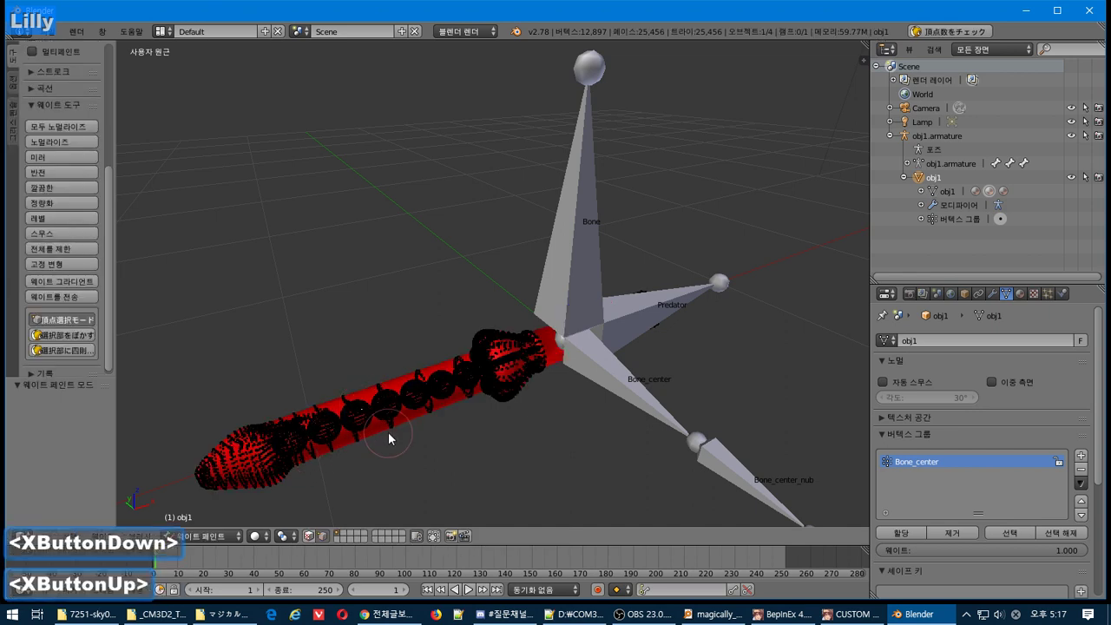
scroll(388, 438, up, 2)
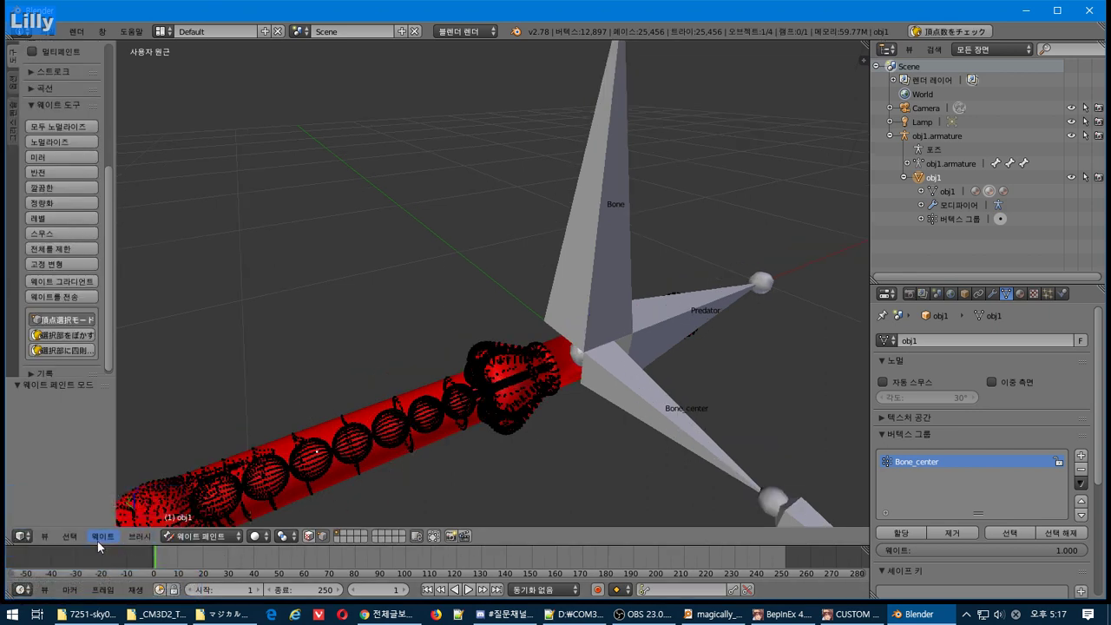
click(103, 537)
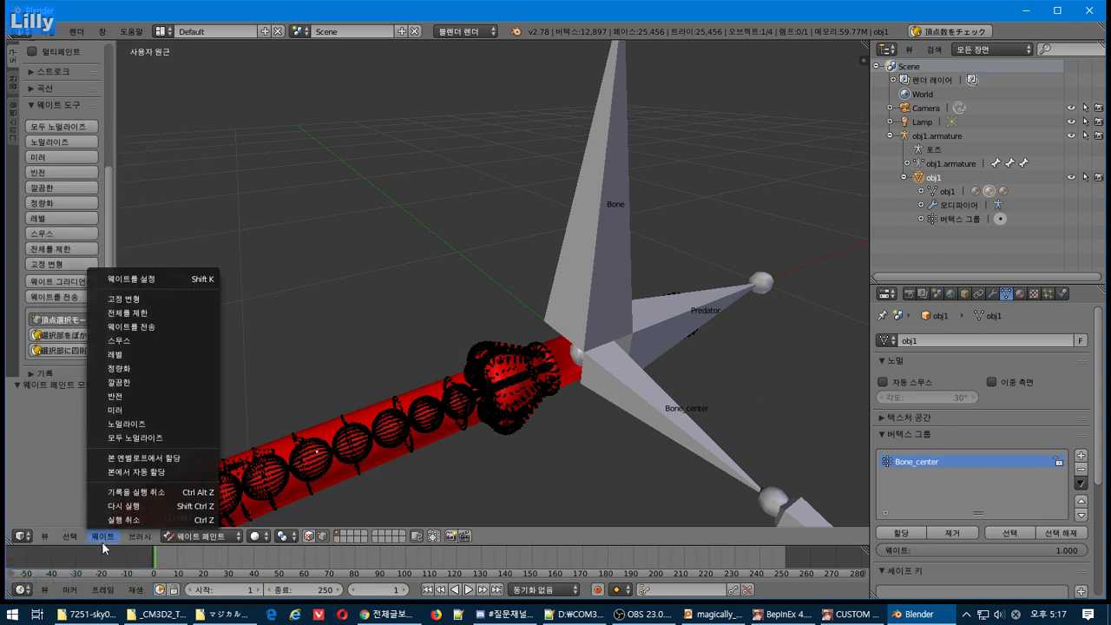
click(115, 538)
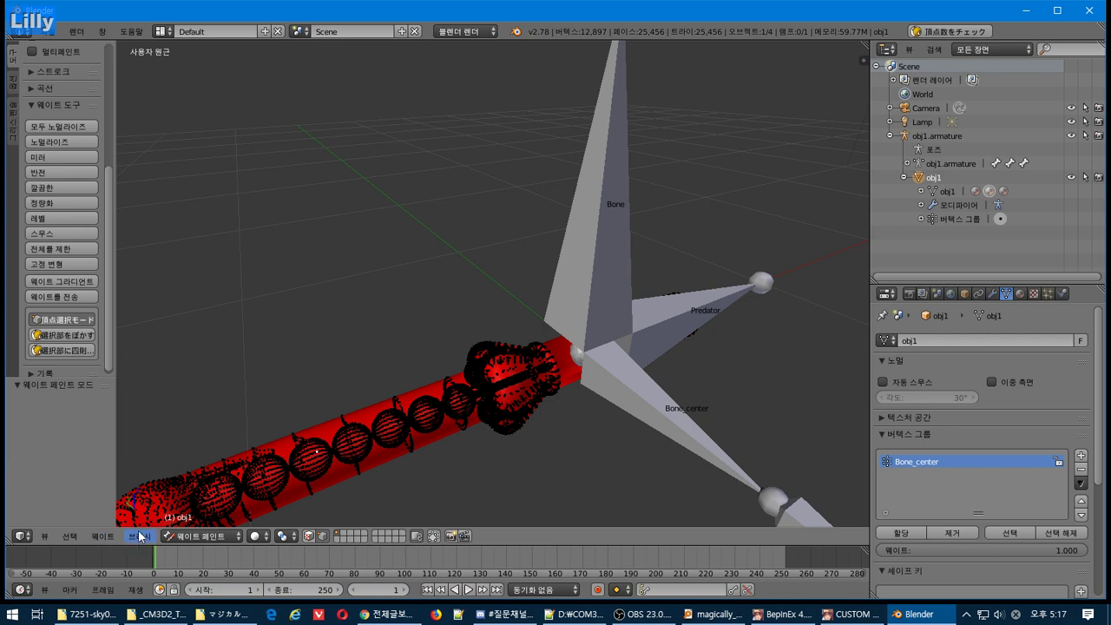
click(139, 535)
mouse_move(40, 536)
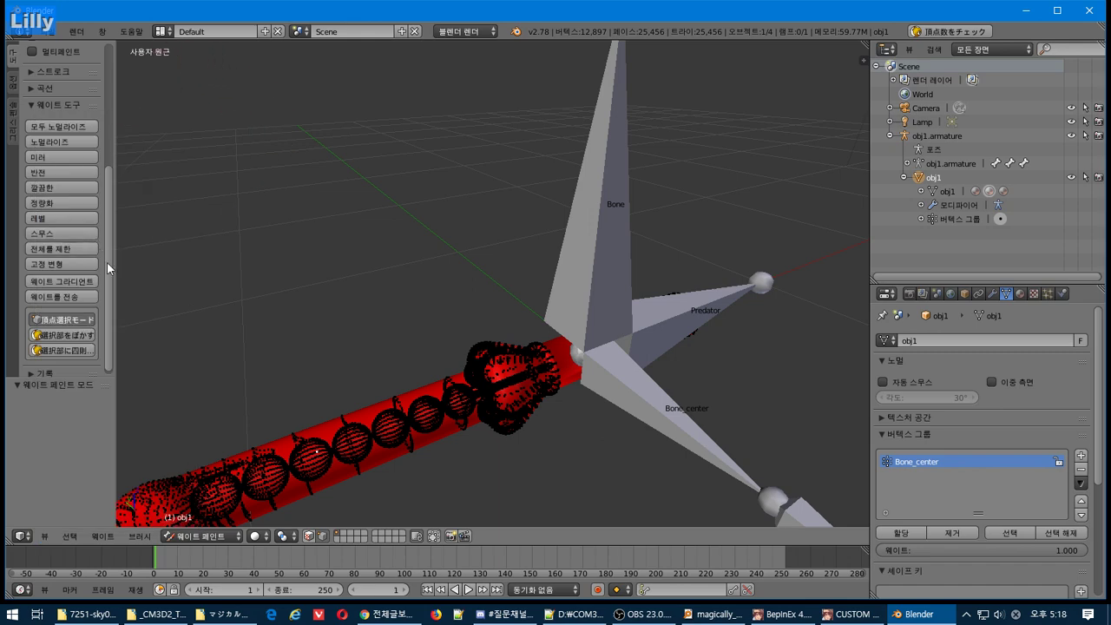
scroll(468, 406, down, 1)
middle_drag(460, 408, 471, 402)
scroll(471, 402, up, 2)
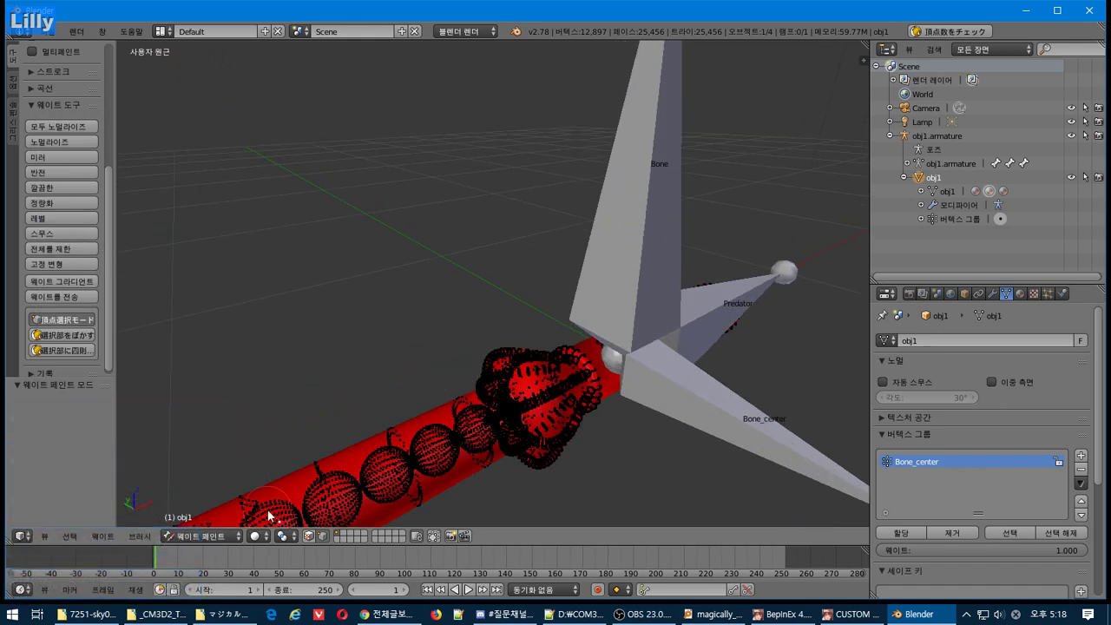
Switch the obj1 mesh from Weight Paint mode to Edit Mode.
click(201, 542)
click(215, 508)
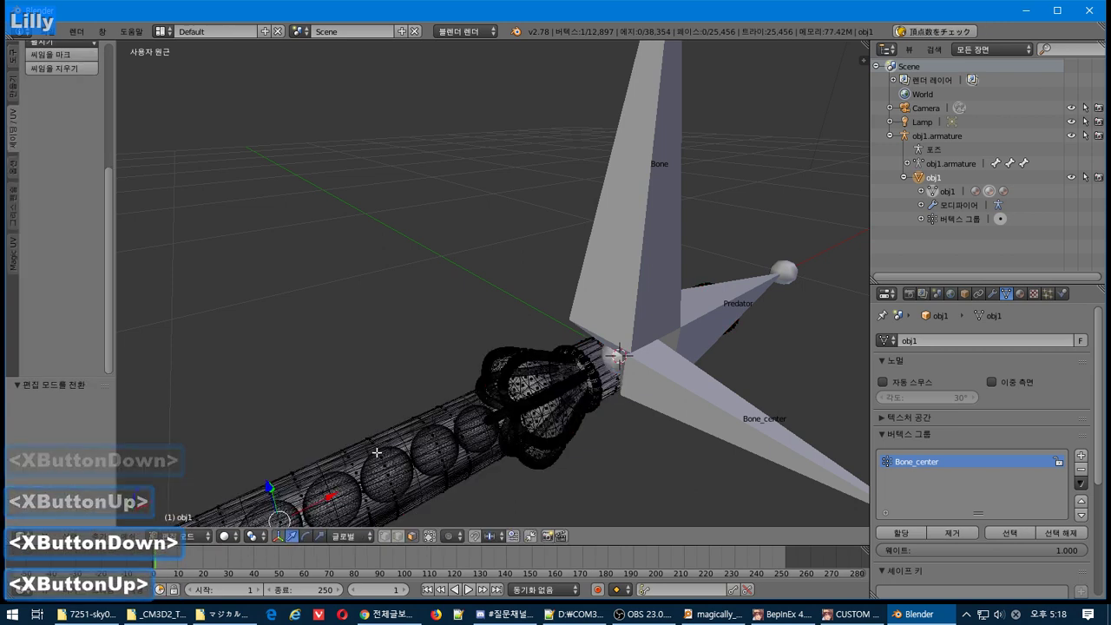
middle_drag(330, 444, 279, 465)
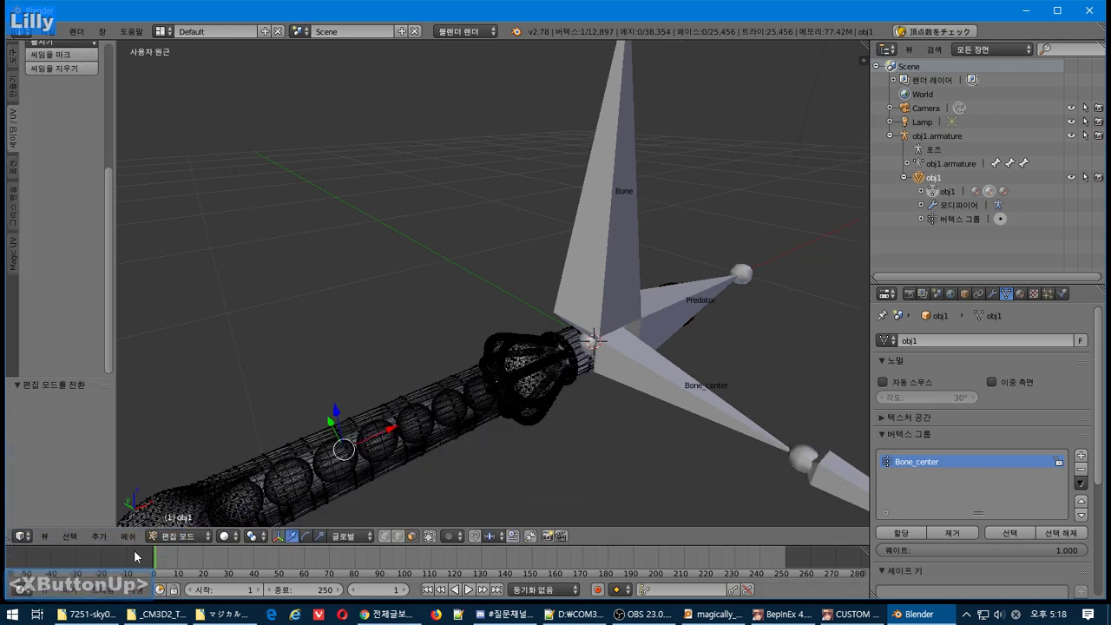
Try to select all faces of obj1 similar in material to the current selection.
click(70, 535)
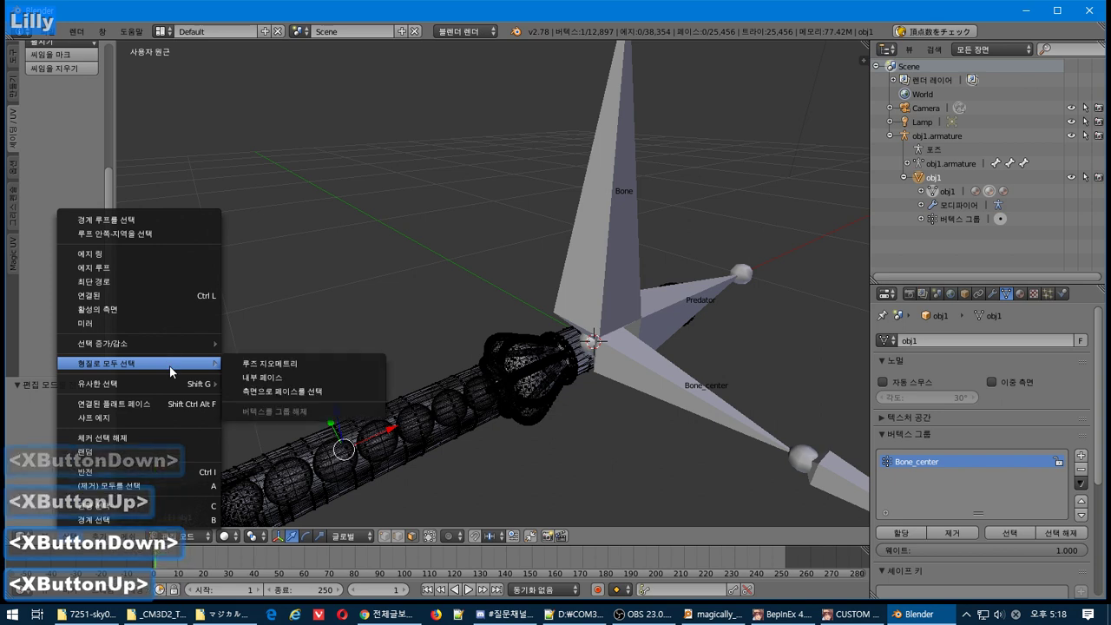
mouse_move(164, 346)
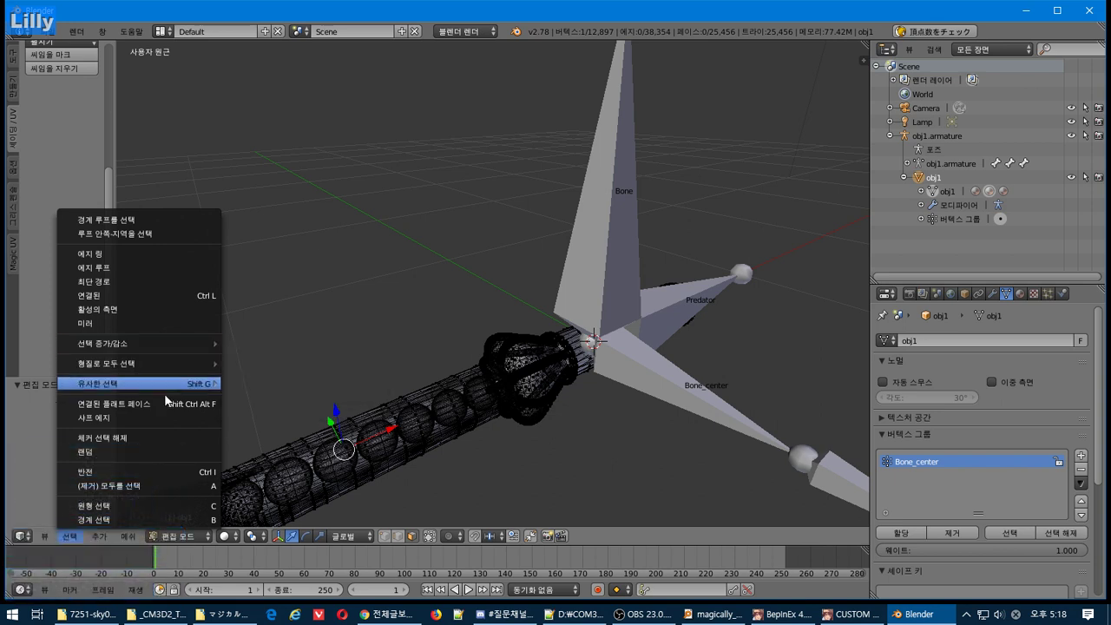
click(283, 384)
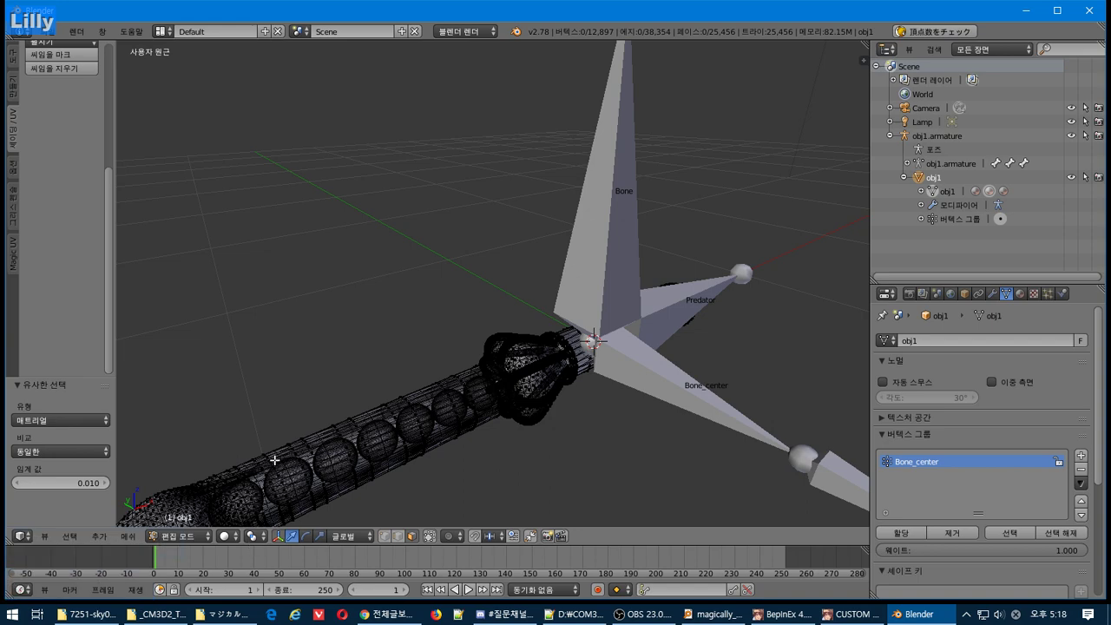
Select a face on one of the beads inside the shaft and extend the selection to all faces sharing its material.
middle_drag(274, 460, 380, 522)
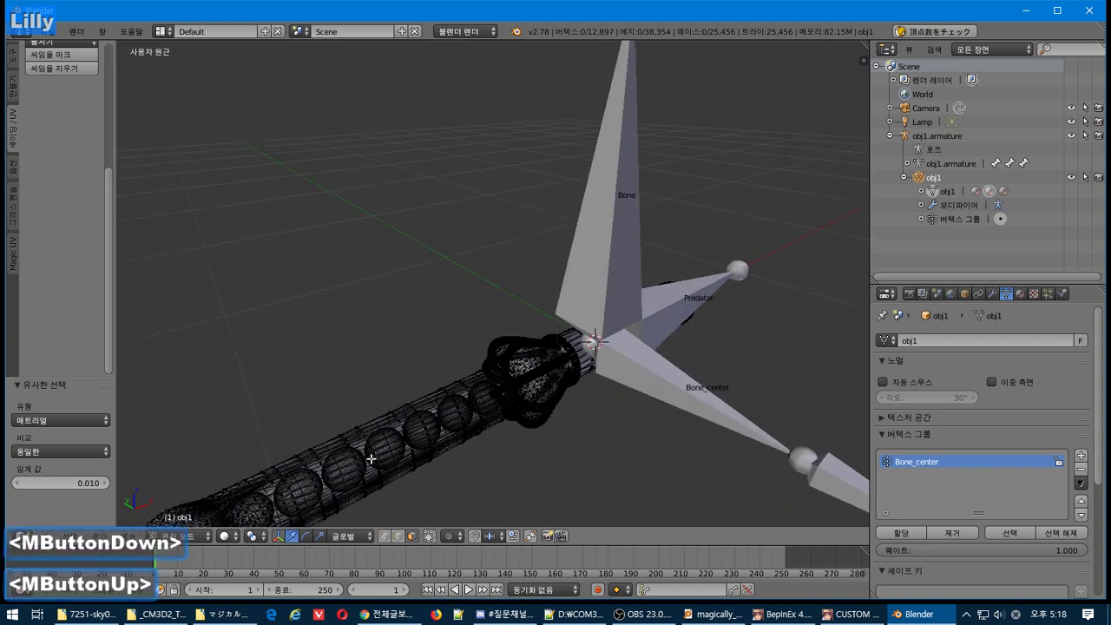
scroll(373, 487, up, 3)
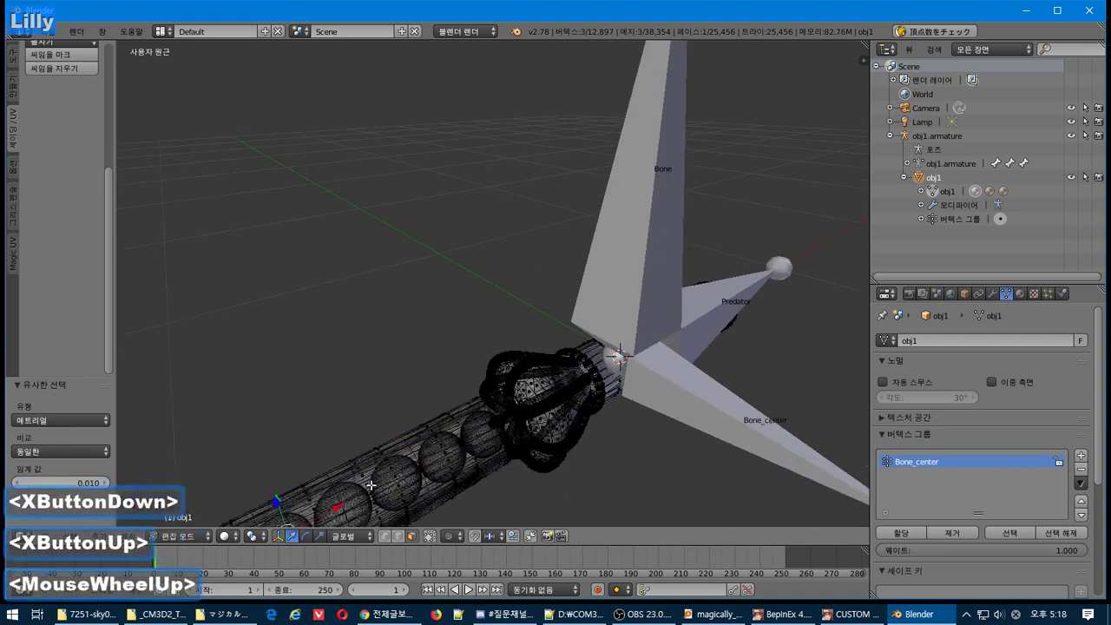
shift+middle_drag(434, 391, 459, 306)
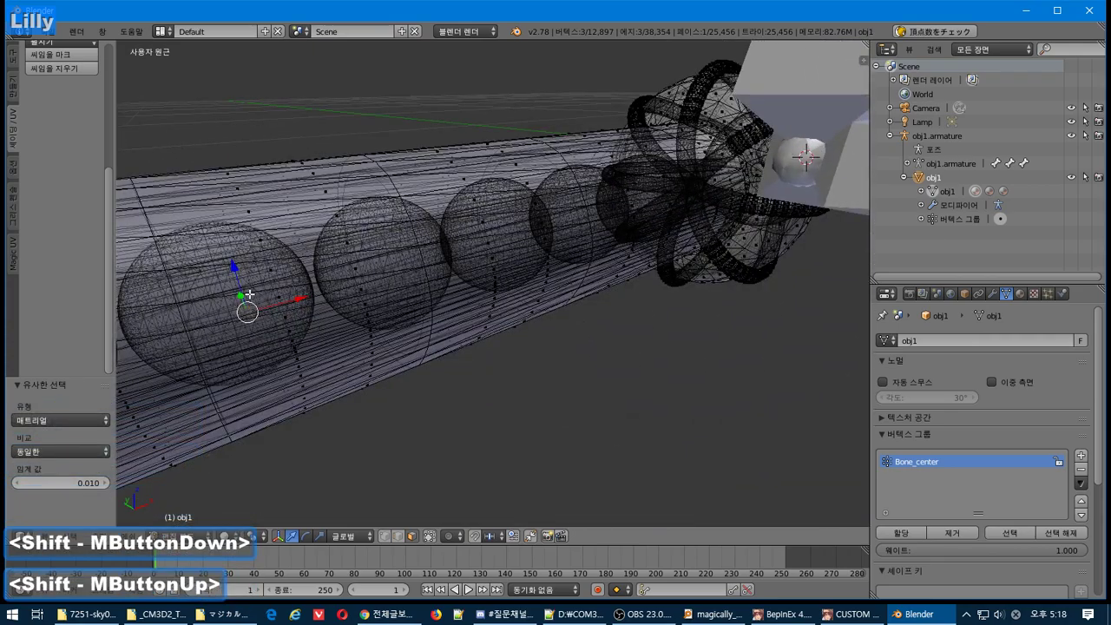
middle_drag(248, 307, 262, 313)
right_click(394, 330)
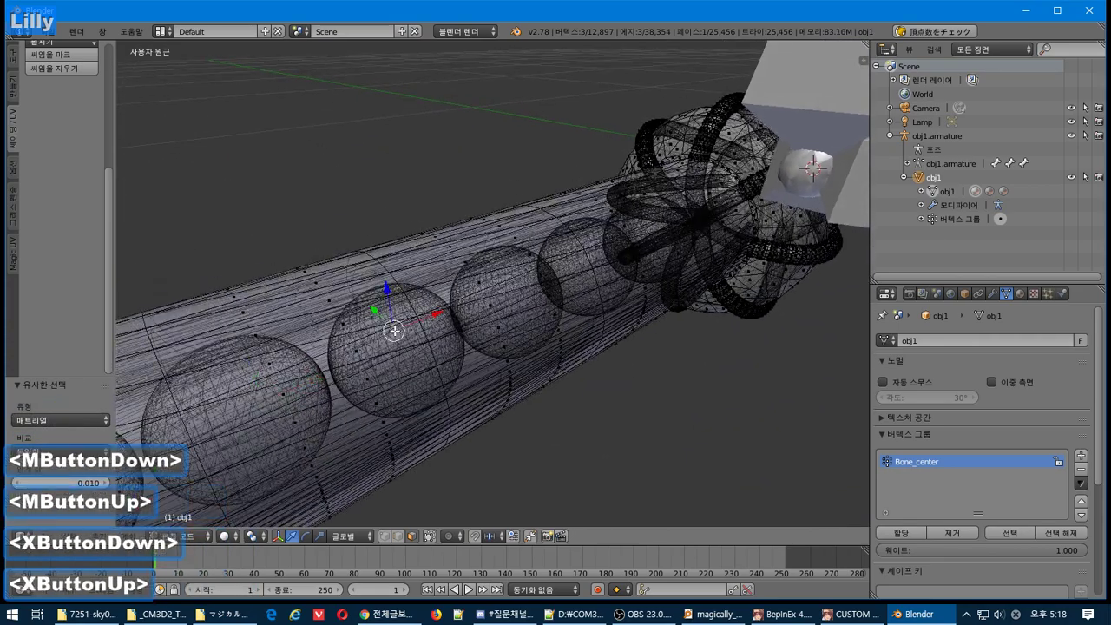
click(77, 536)
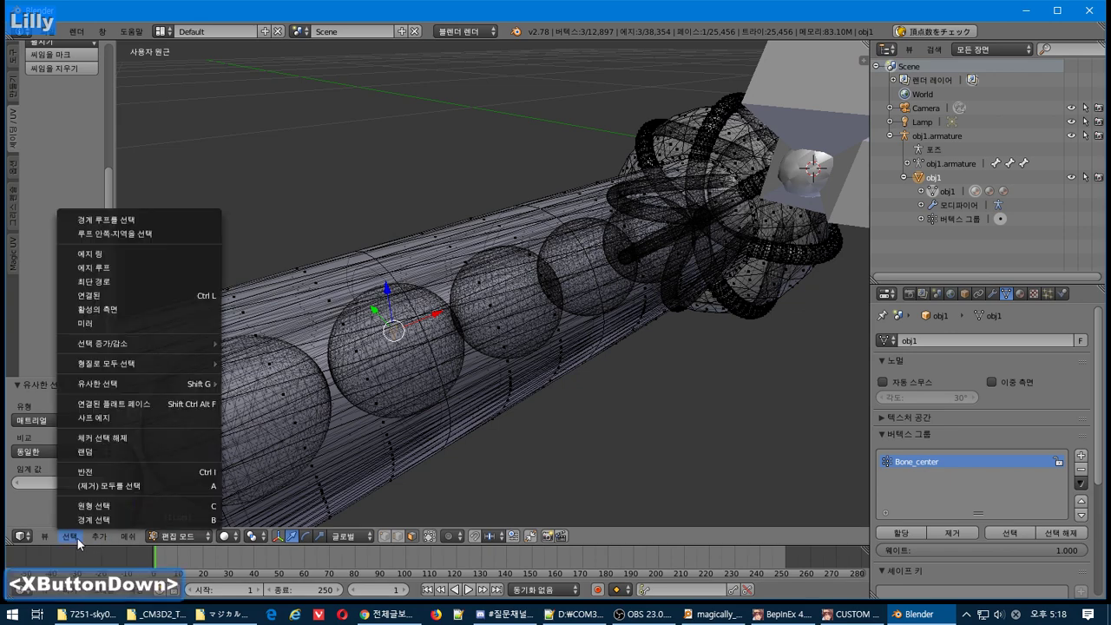
mouse_move(162, 360)
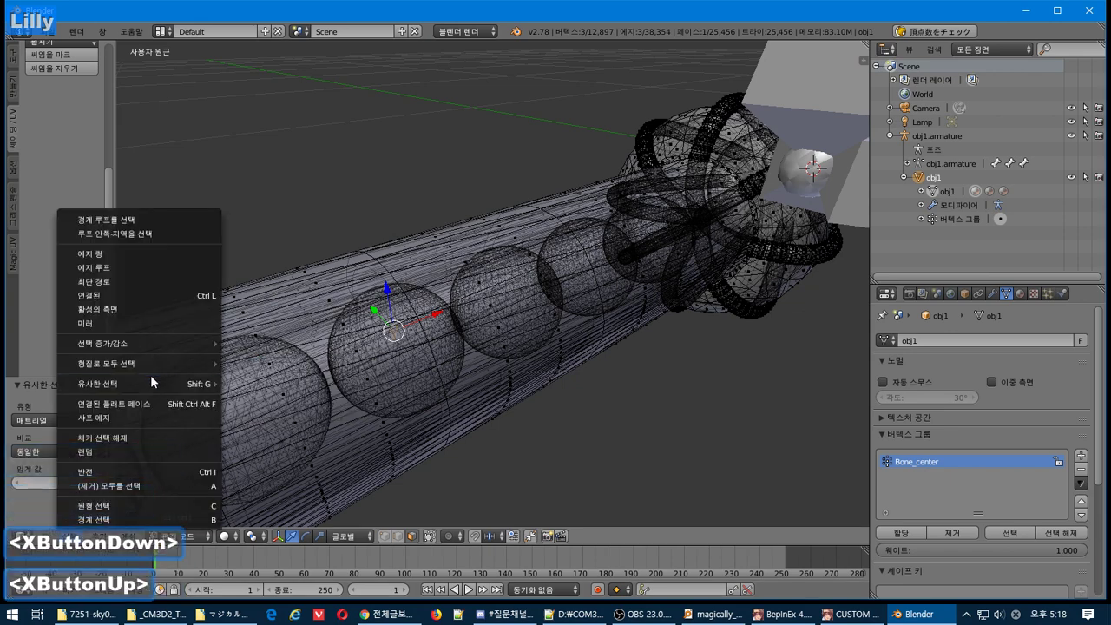
mouse_move(152, 383)
click(261, 385)
scroll(503, 367, down, 2)
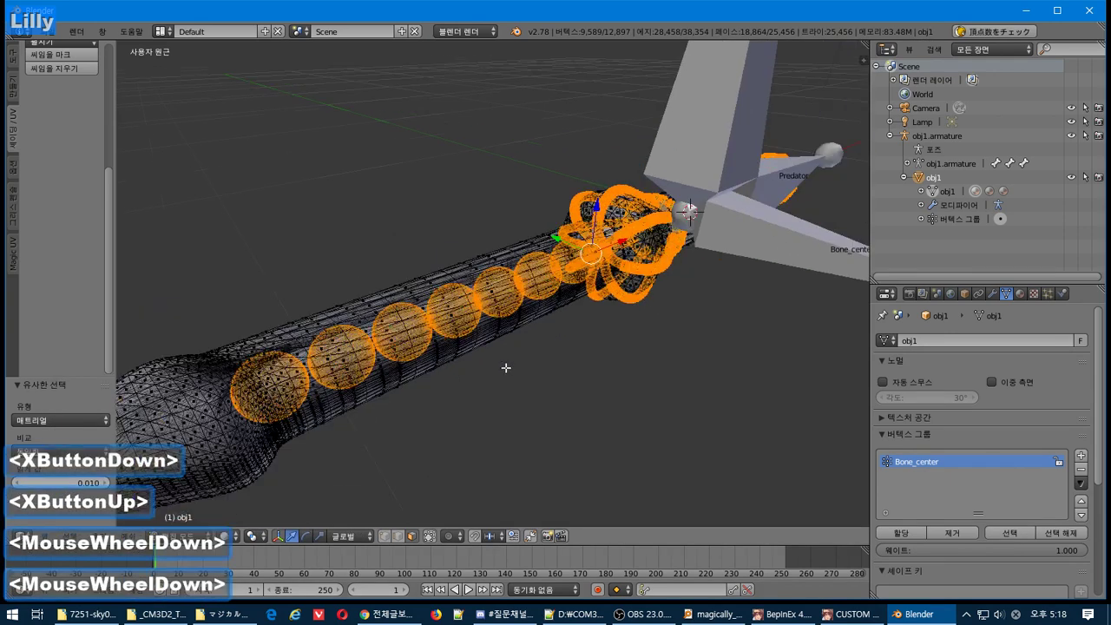
scroll(578, 278, down, 2)
shift+scroll(578, 278, down, 1)
shift+middle_drag(578, 278, 492, 351)
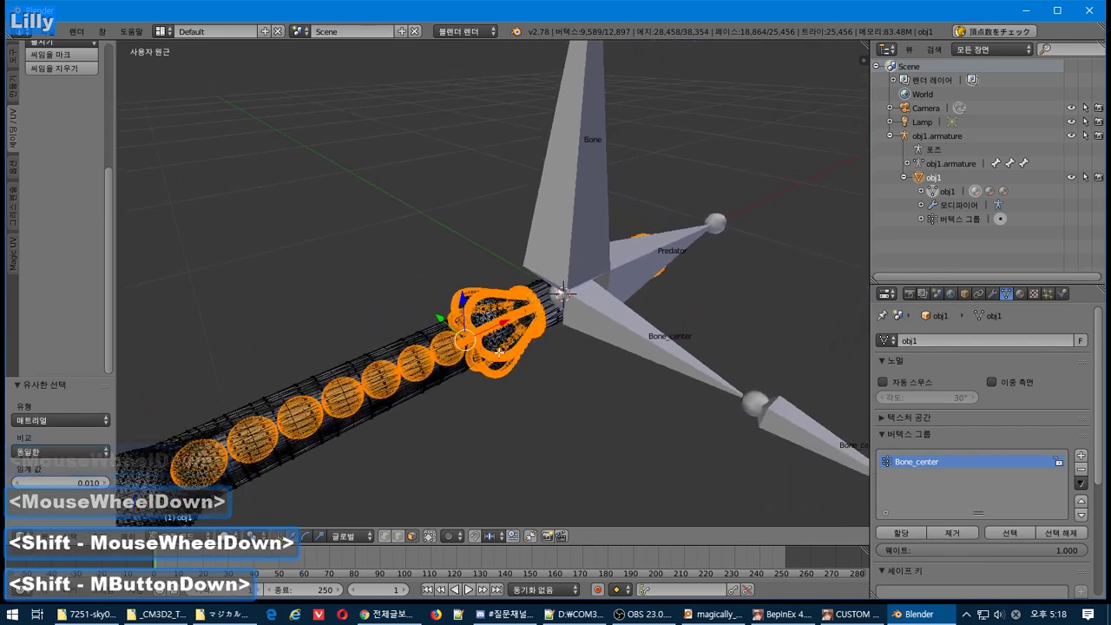
Switch obj1 to Weight Paint mode and turn off its selection masking.
click(181, 539)
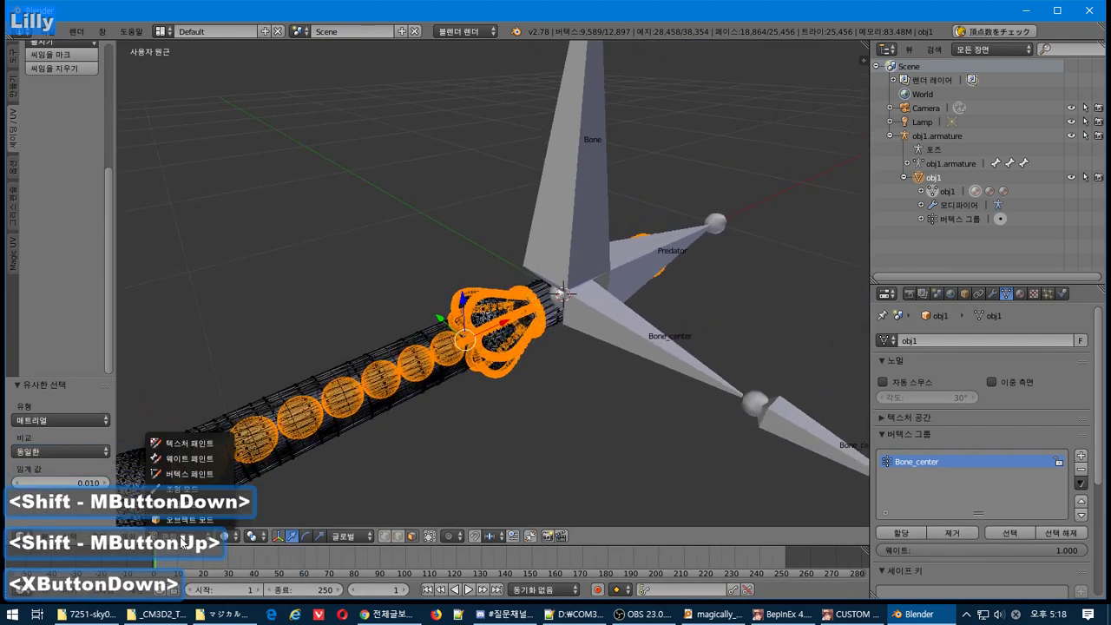
click(213, 458)
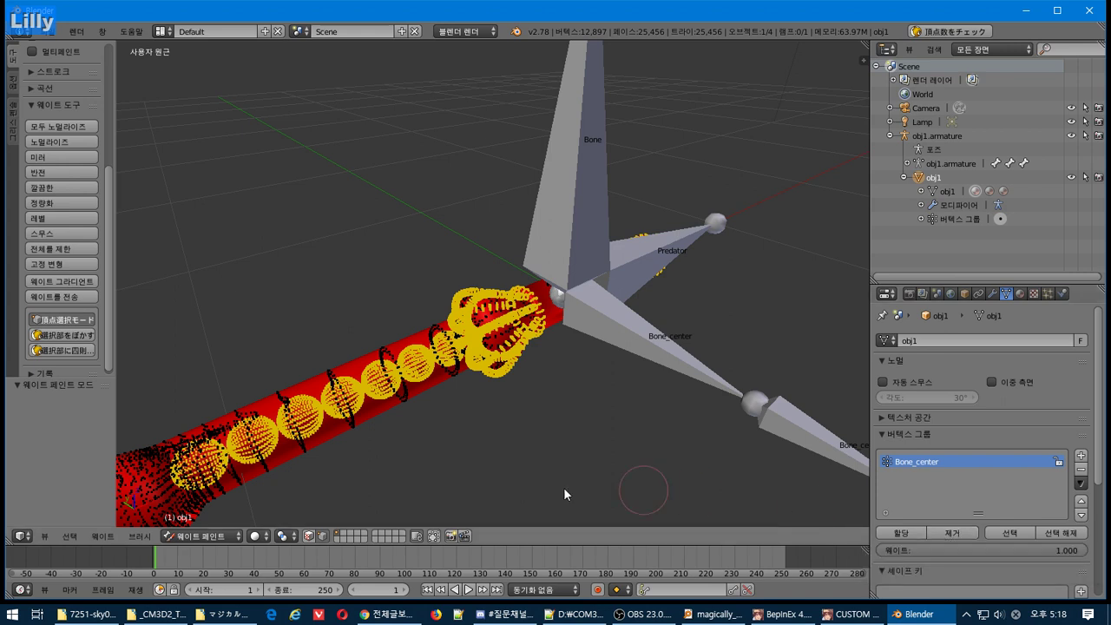
click(307, 535)
click(308, 536)
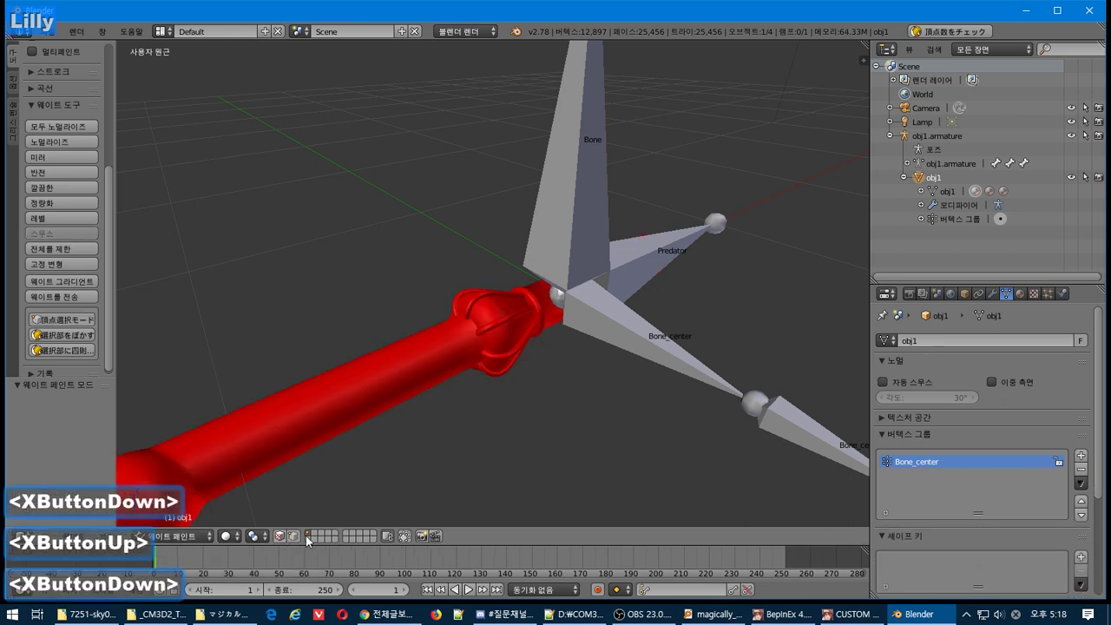
Put the armature in Pose Mode with Bone selected and return to the obj1 mesh in Weight Paint mode.
key(ctrl+Tab)
right_click(570, 205)
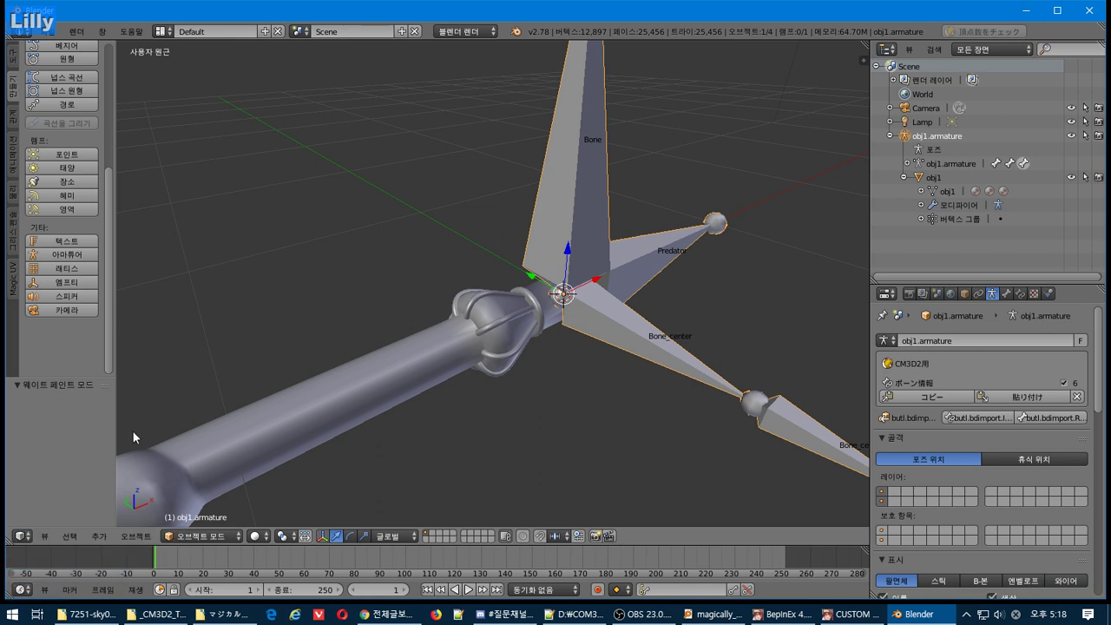
click(208, 541)
click(225, 486)
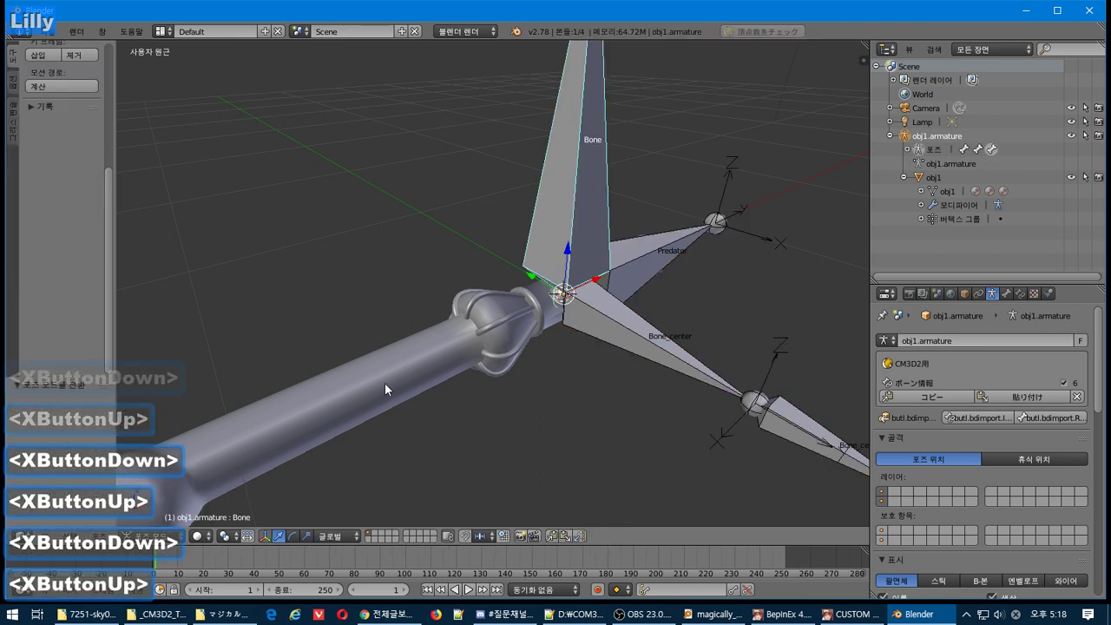
click(148, 540)
click(217, 502)
right_click(322, 402)
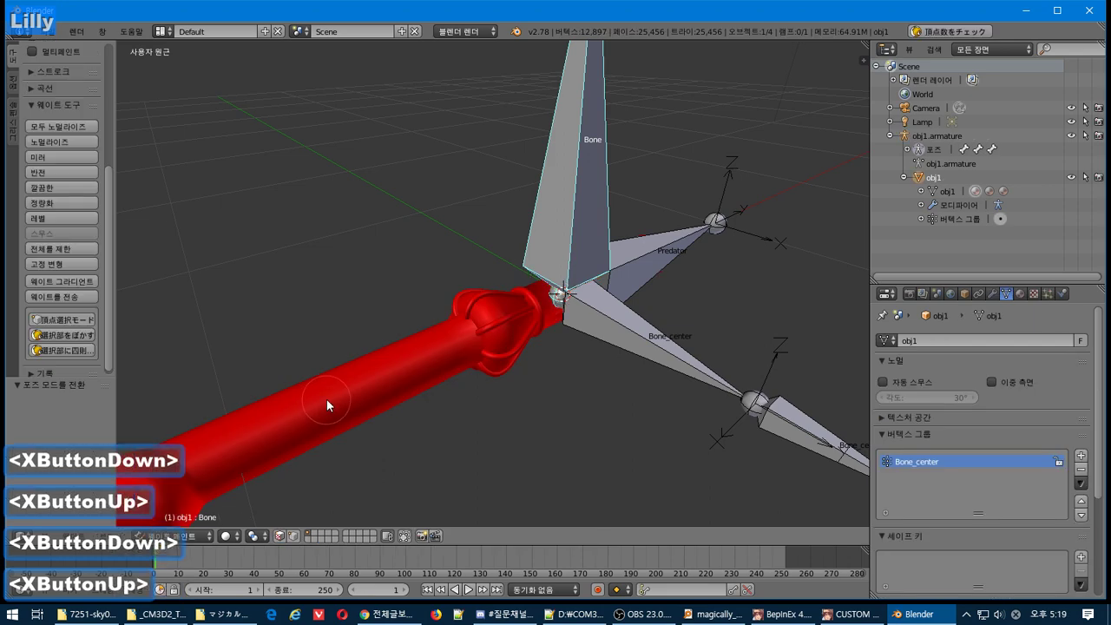
Undo the recent mode and masking changes and the same-material selection on obj1.
key(ctrl+z)
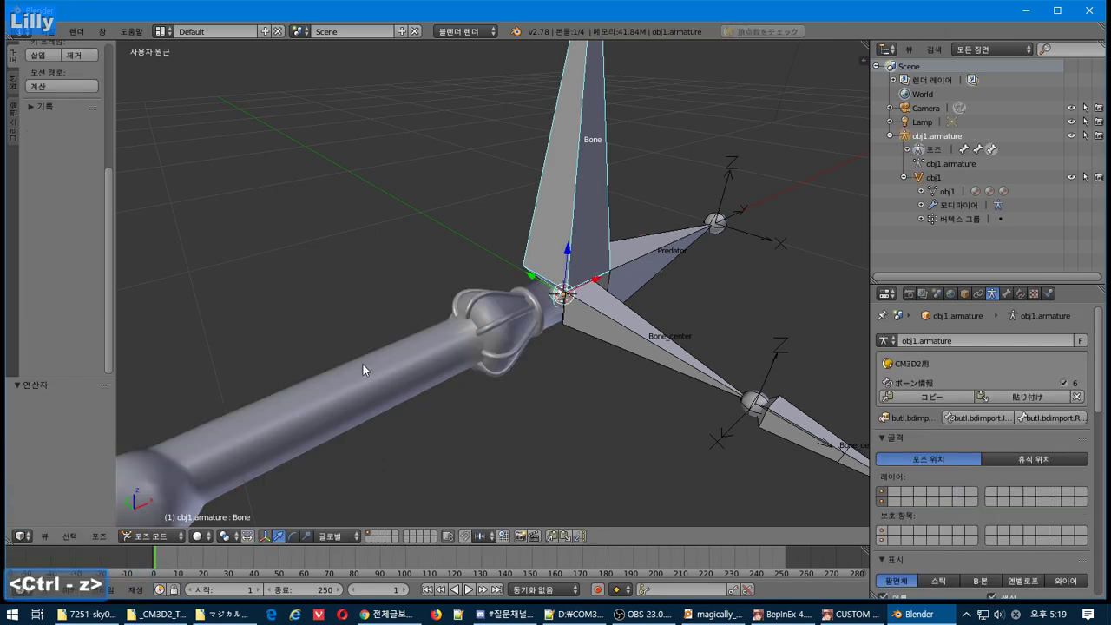
right_click(374, 379)
key(ctrl+z)
key(ctrl+z)
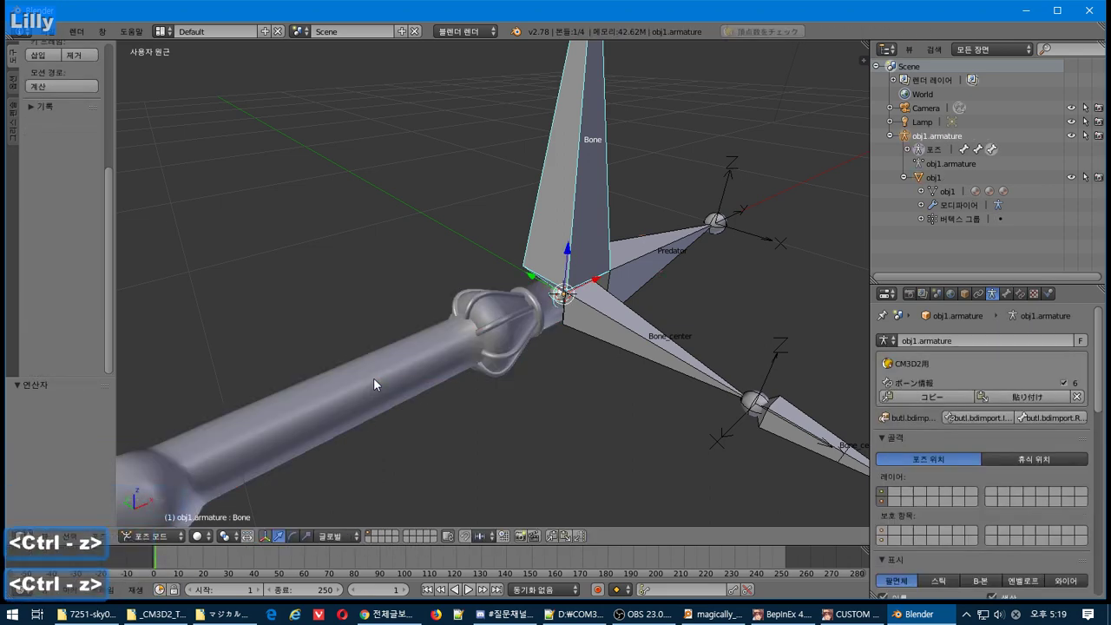
key(ctrl+z)
key(ctrl+z)
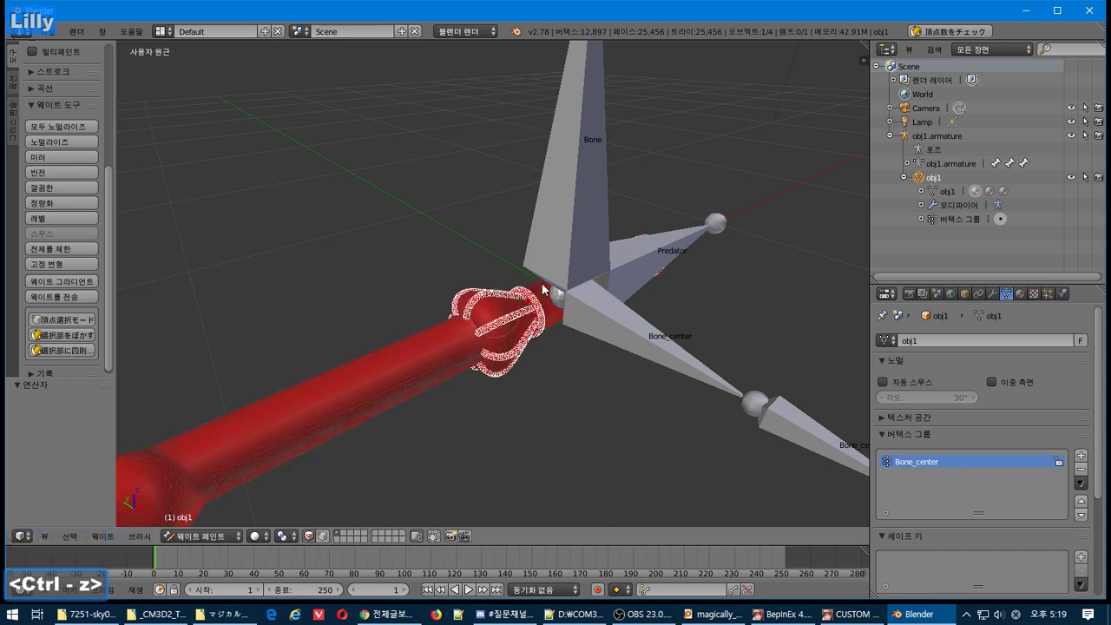
key(ctrl+z)
key(ctrl+z)
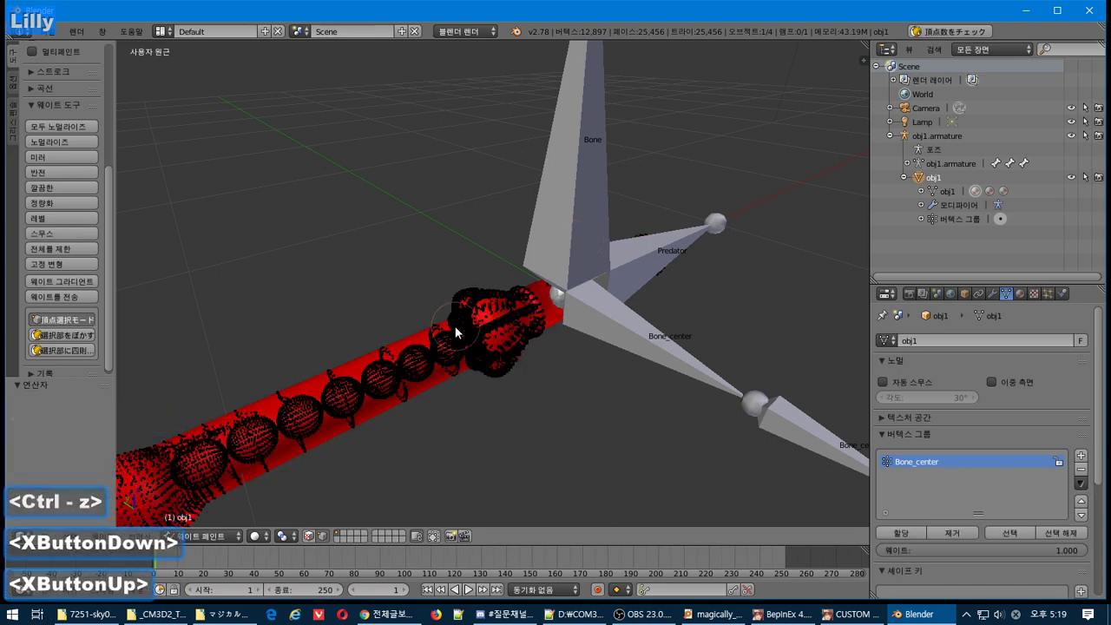
click(230, 538)
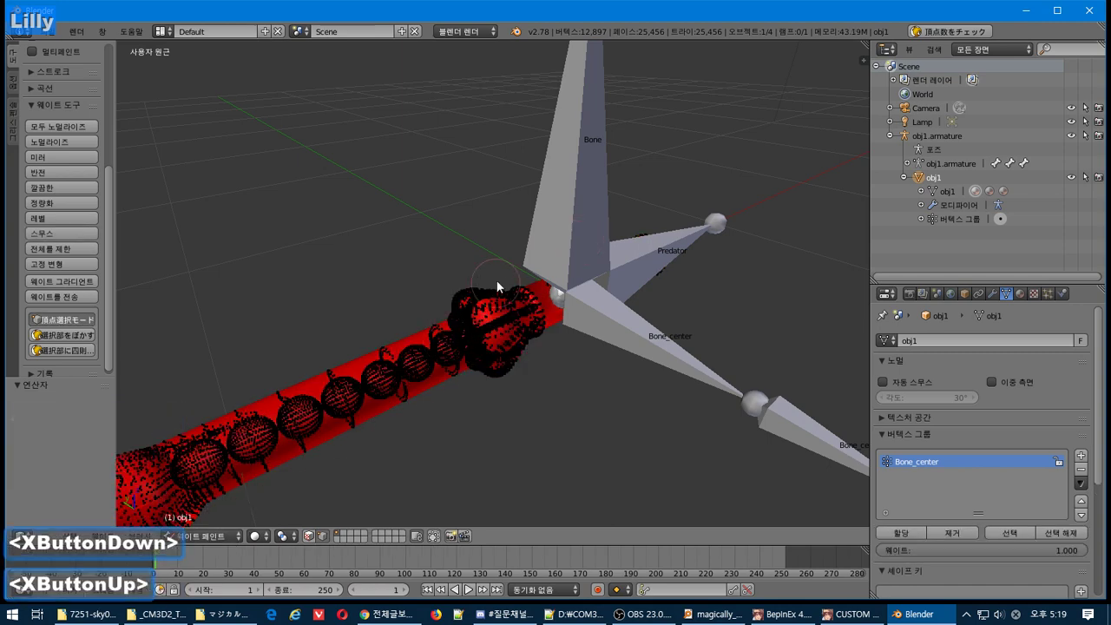
click(547, 242)
click(547, 243)
key(Tab)
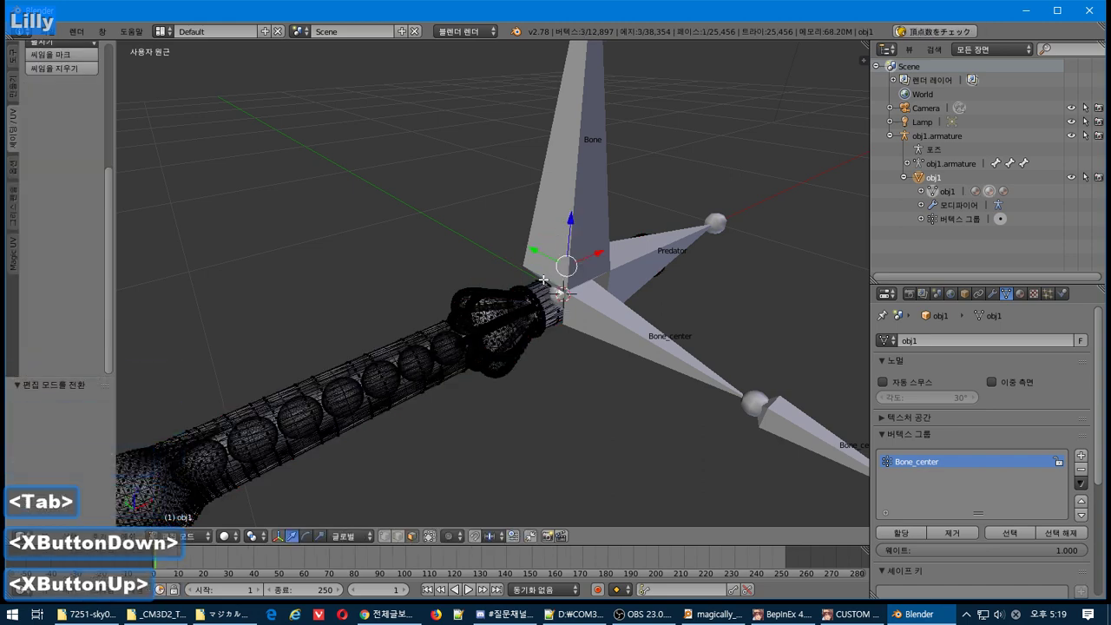
key(Tab)
Switch to Object Mode, select the armature and put it in Pose Mode.
click(218, 537)
click(215, 521)
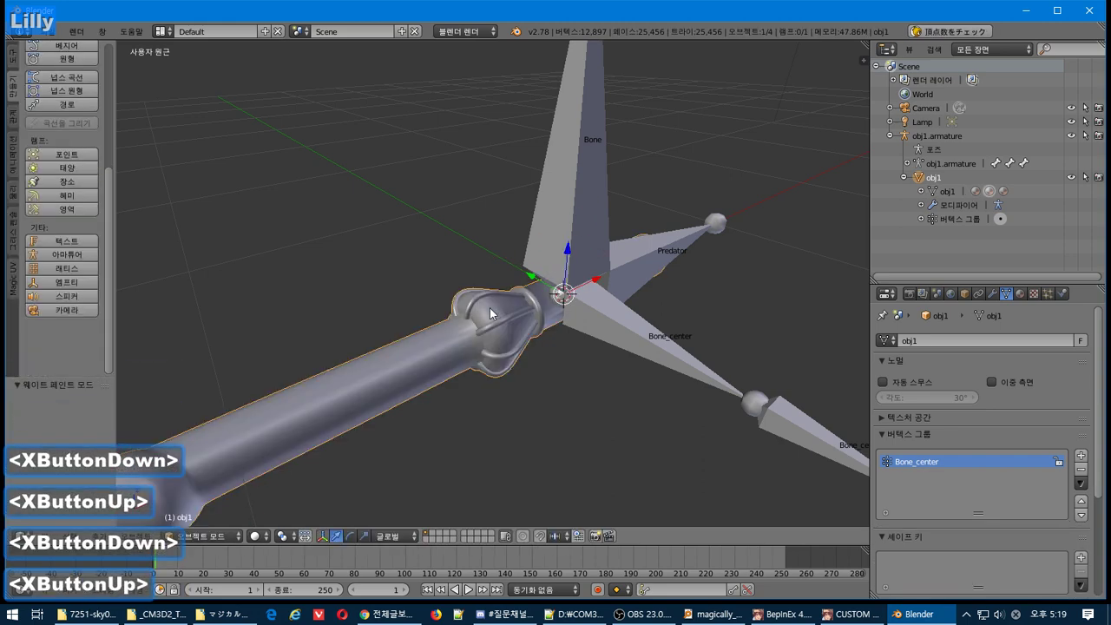
right_click(545, 250)
click(200, 536)
click(199, 489)
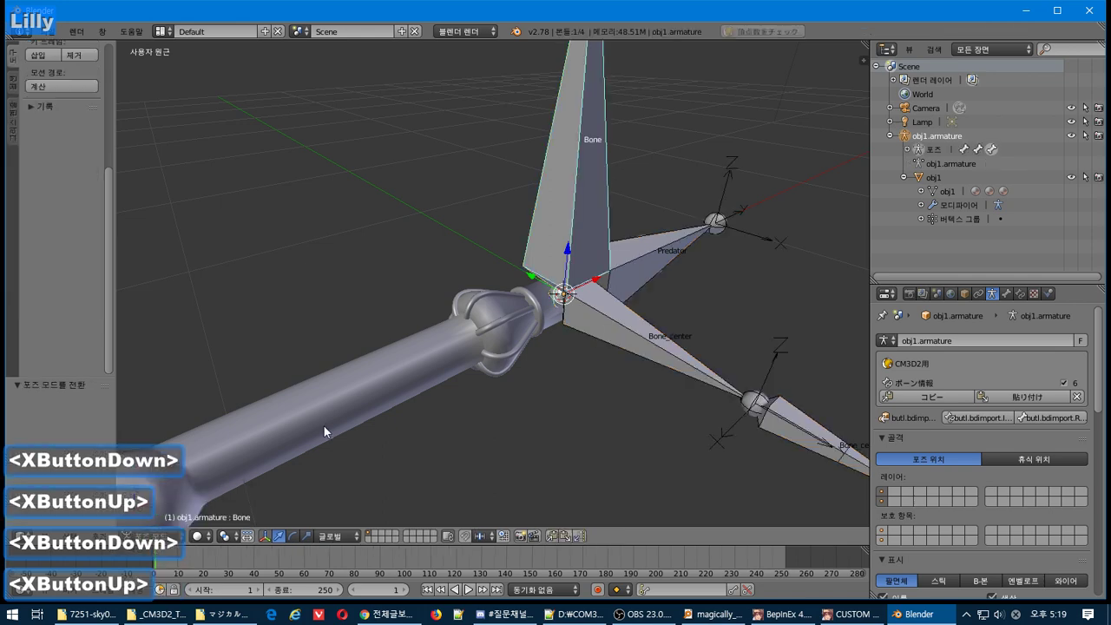
Select the obj1 mesh and switch it to Weight Paint mode.
right_click(353, 404)
click(224, 533)
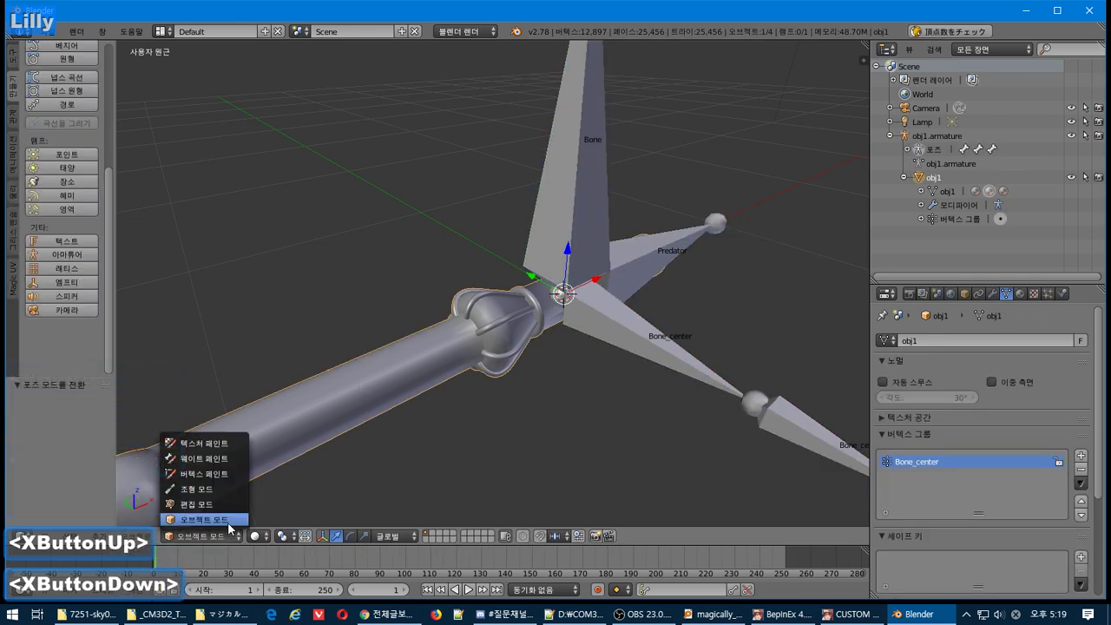
key(alt+Tab)
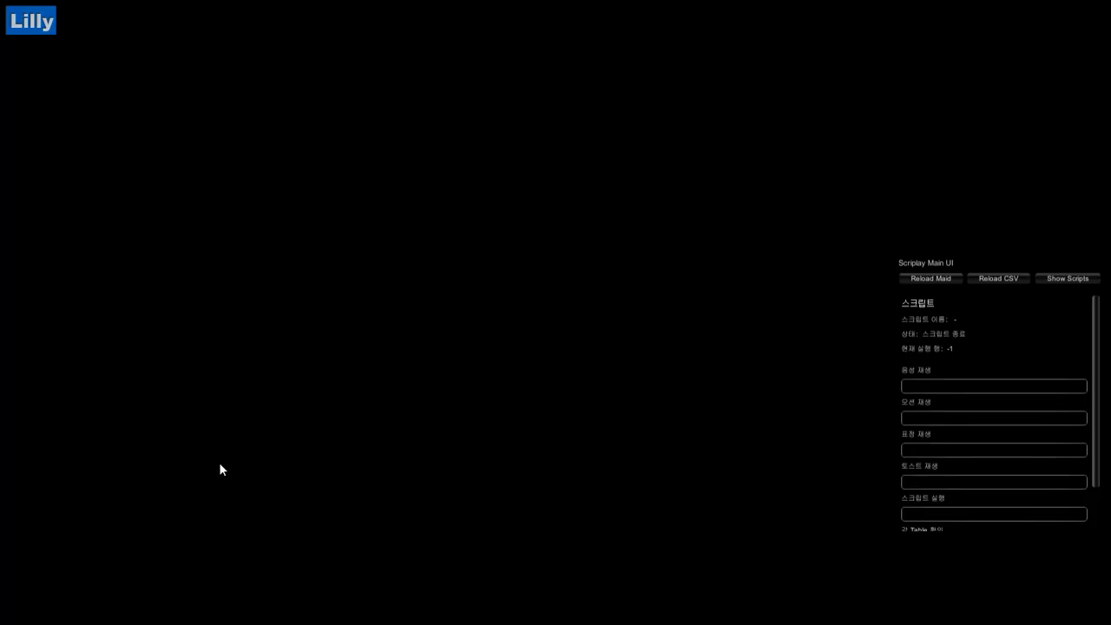
key(alt+Tab)
click(211, 458)
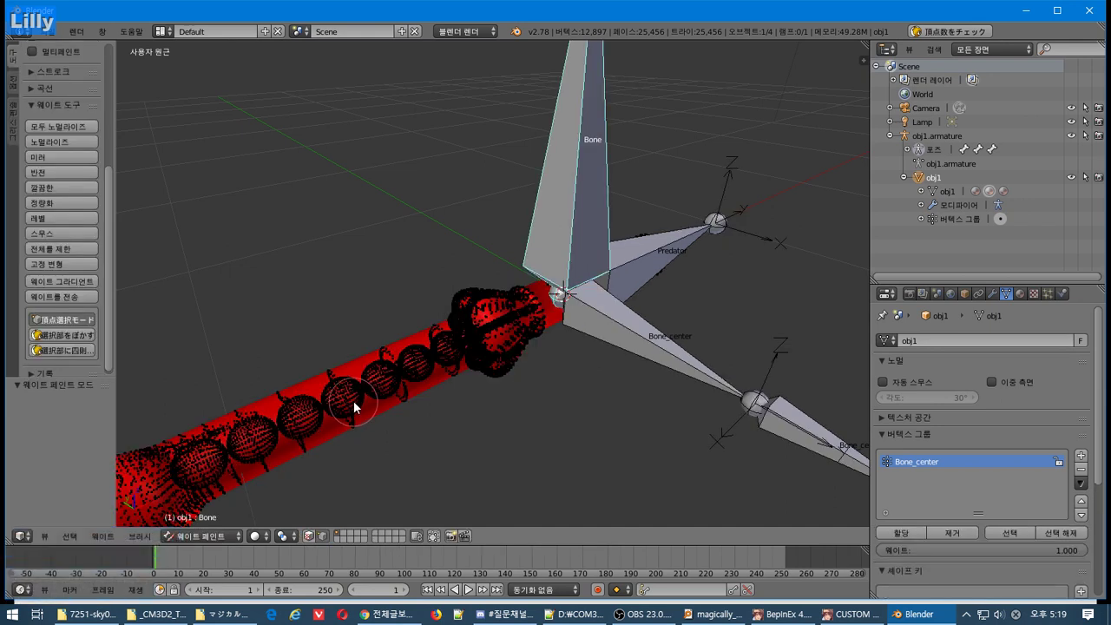
Switch obj1 to Edit Mode and select a face on a middle bead inside the shaft.
click(184, 540)
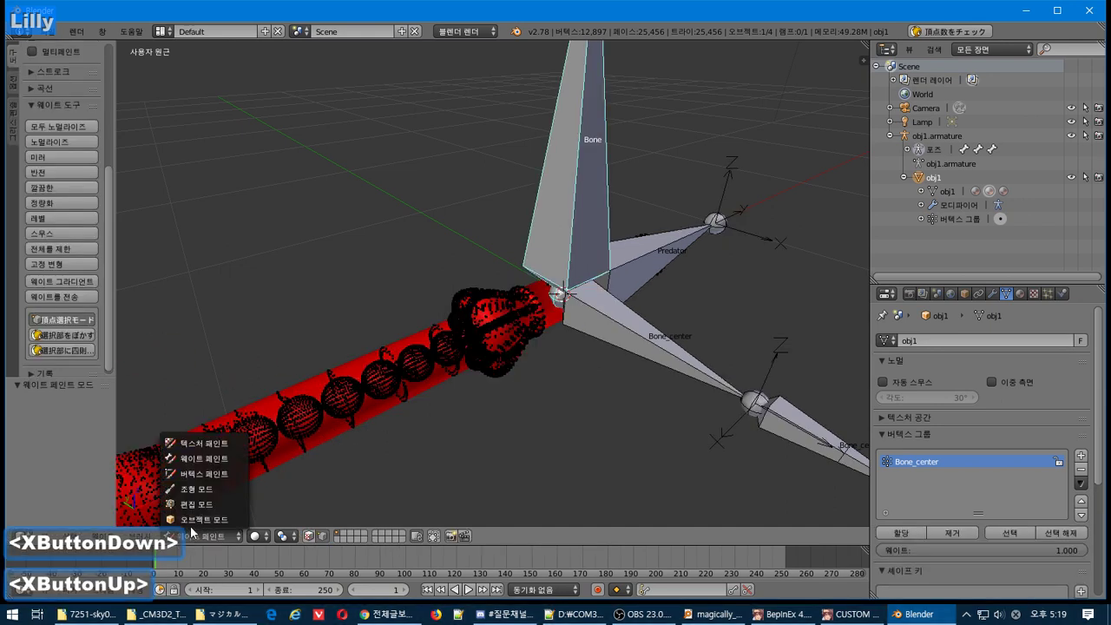
key(Tab)
right_click(364, 401)
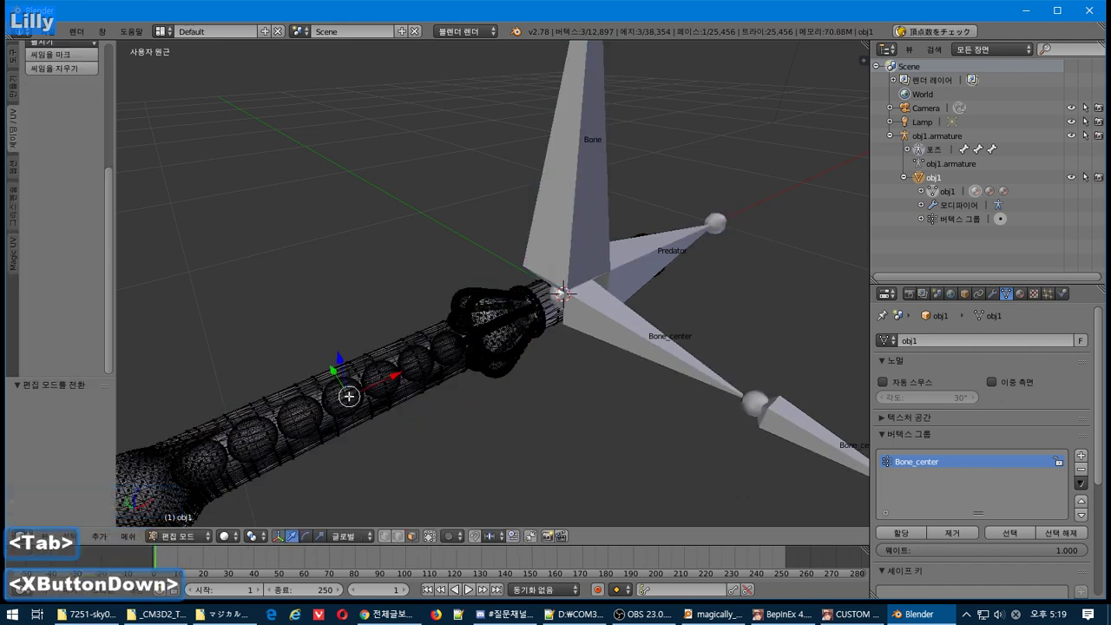
Select a face on the neighbouring bead and extend the selection to all similar faces by material.
drag(99, 536, 183, 424)
click(71, 535)
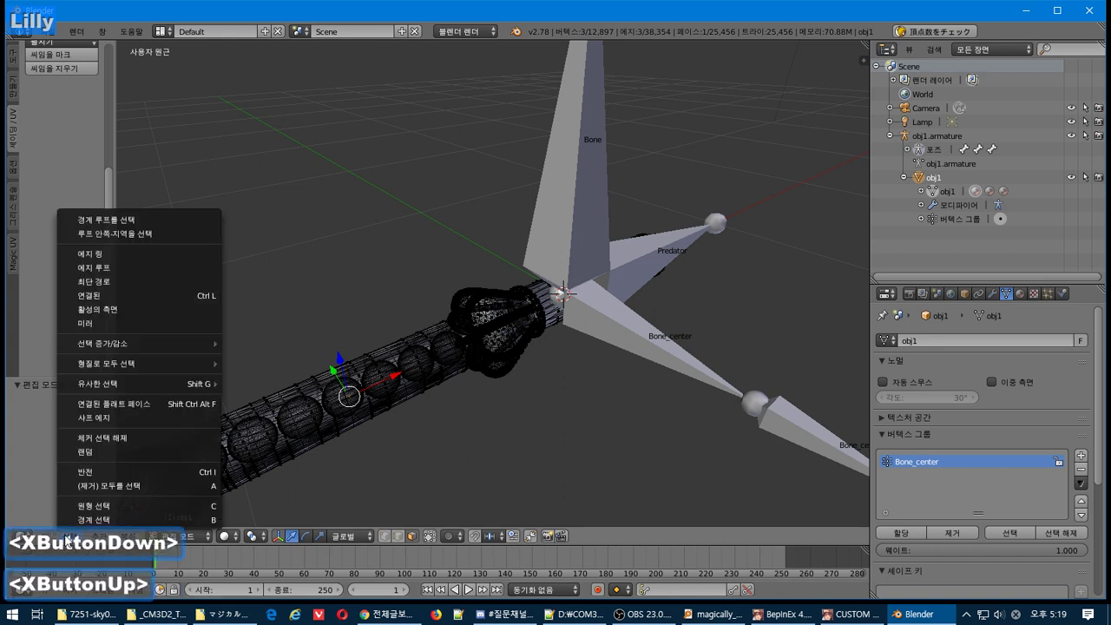
click(173, 362)
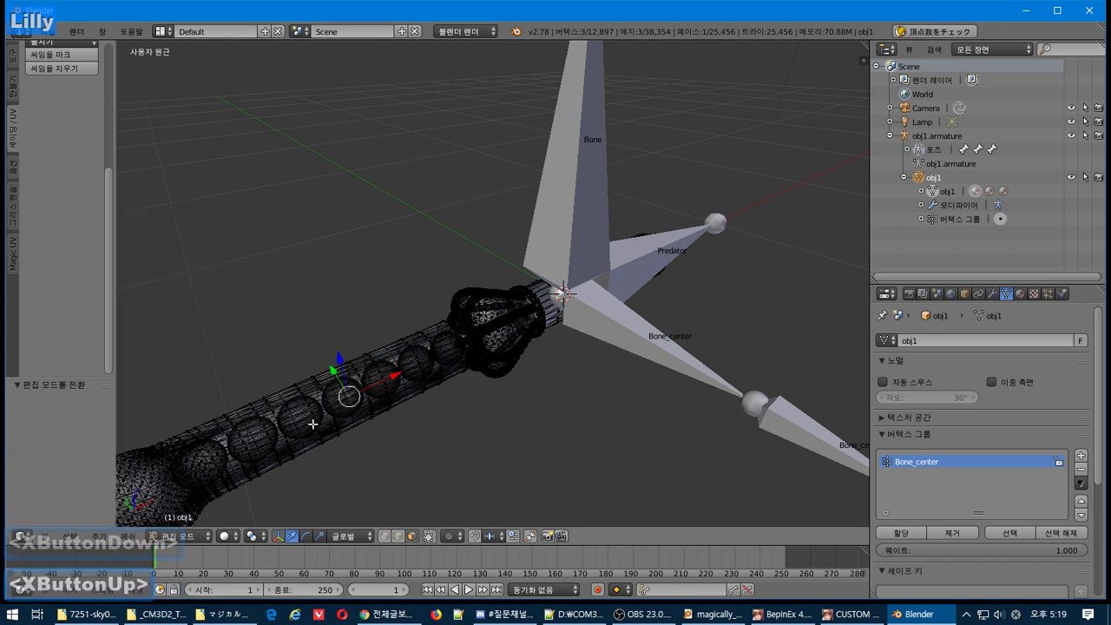
right_click(297, 419)
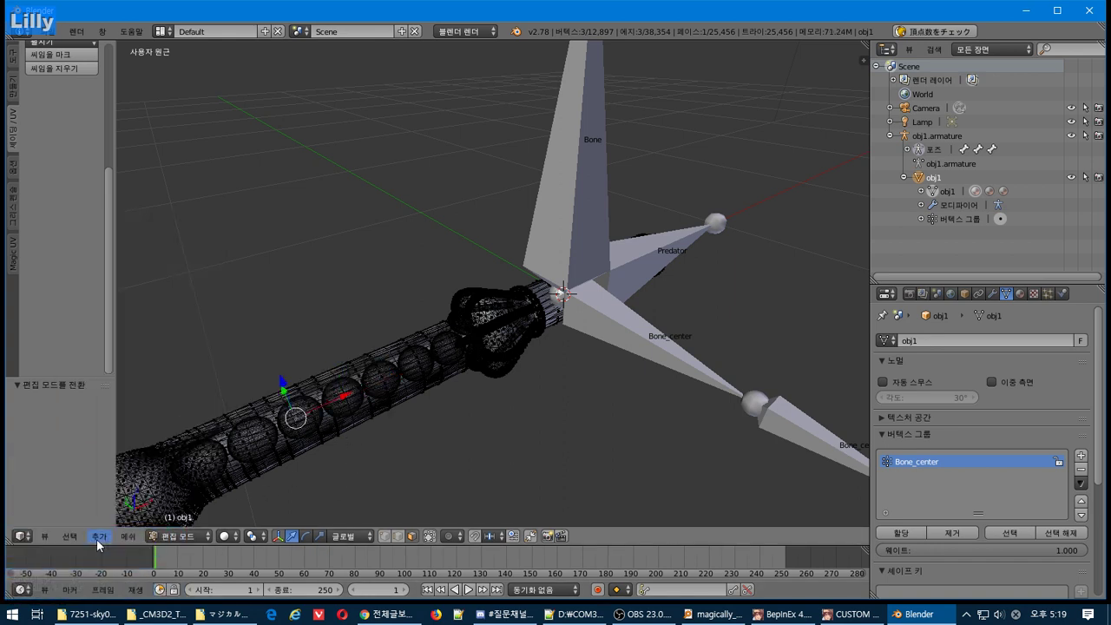
click(91, 539)
click(154, 363)
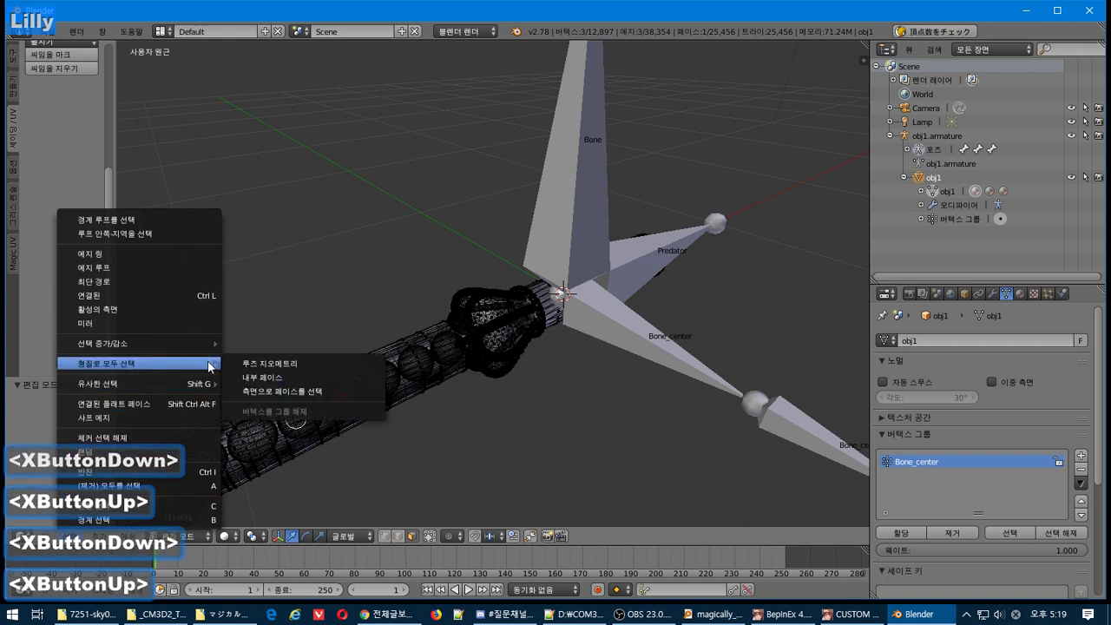
click(195, 383)
click(258, 384)
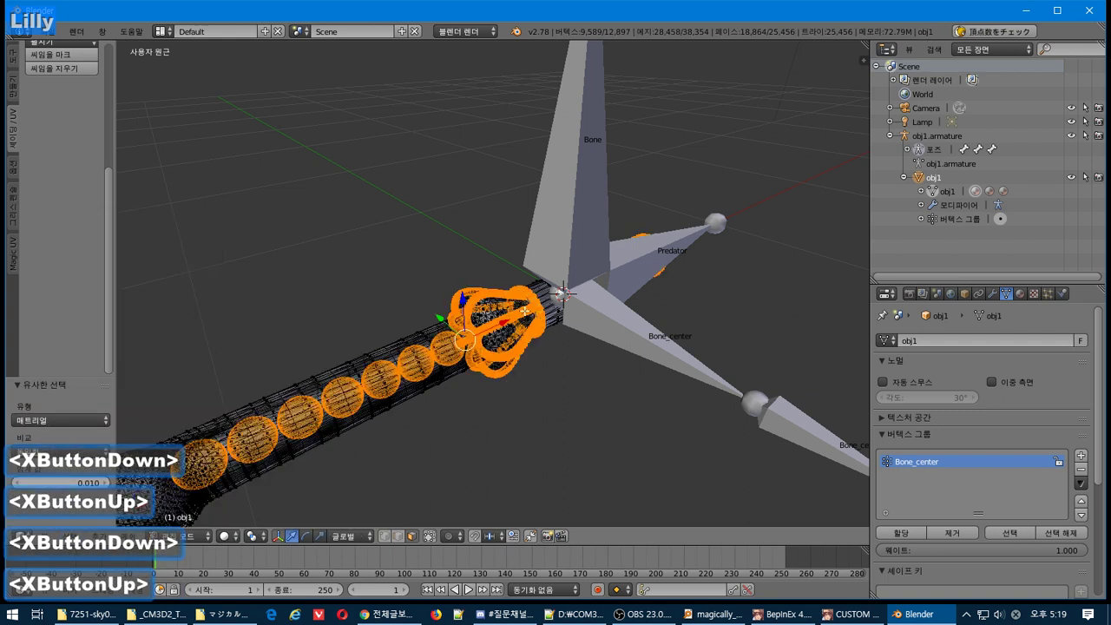
Return obj1 from Edit Mode to Weight Paint mode and deselect all of its vertices.
click(194, 544)
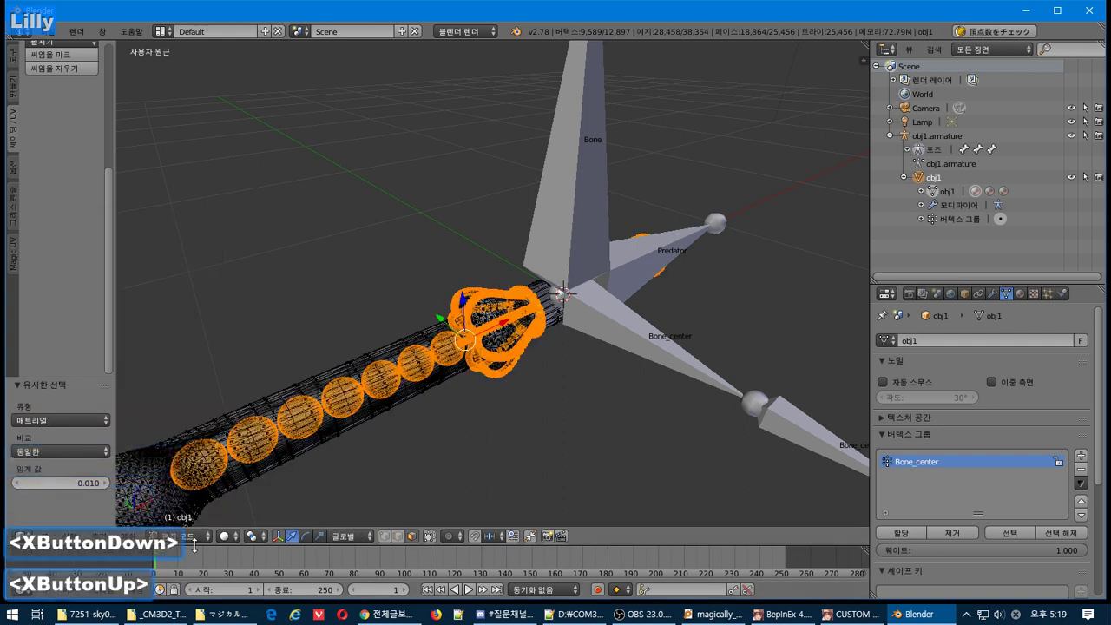
key(Tab)
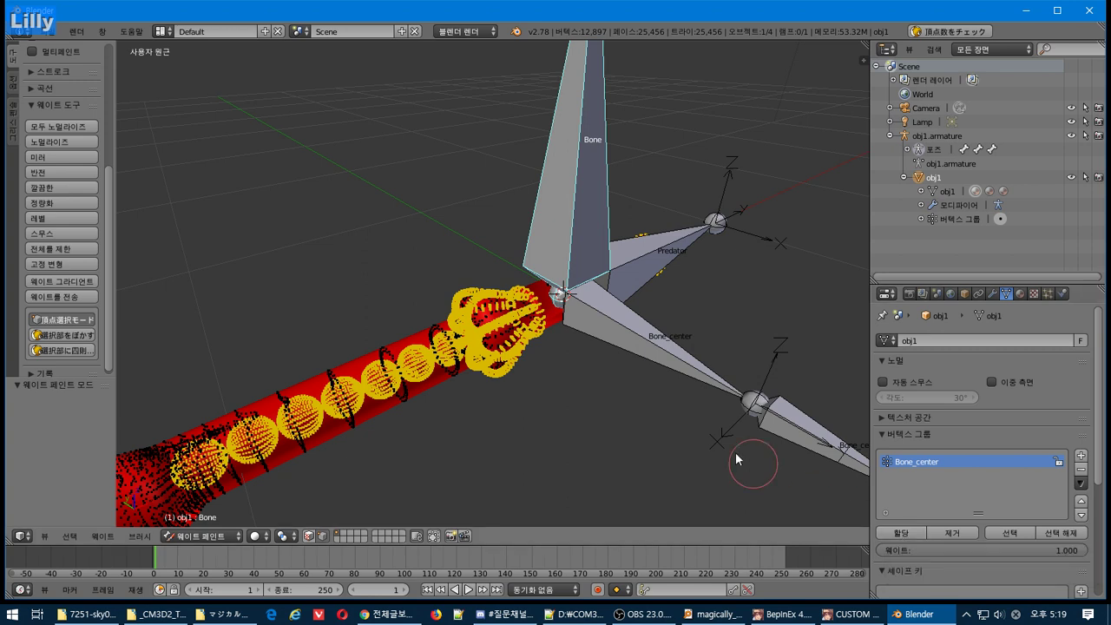
key(a)
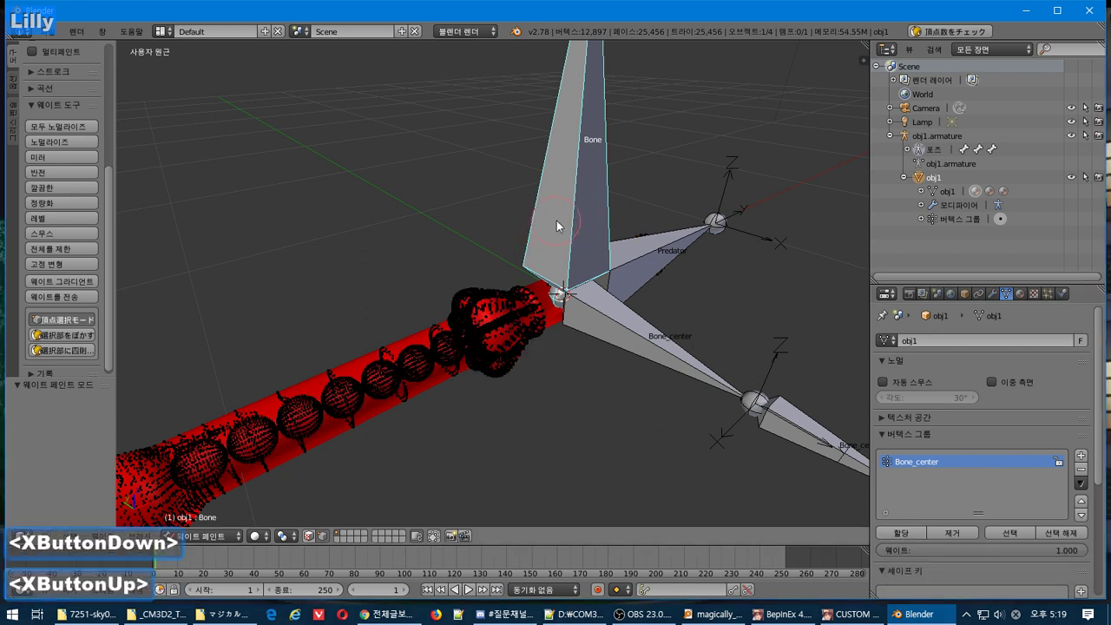
Try moving the vertical Bone in the weight-paint view, cancel the move and undo the recent changes.
key(g)
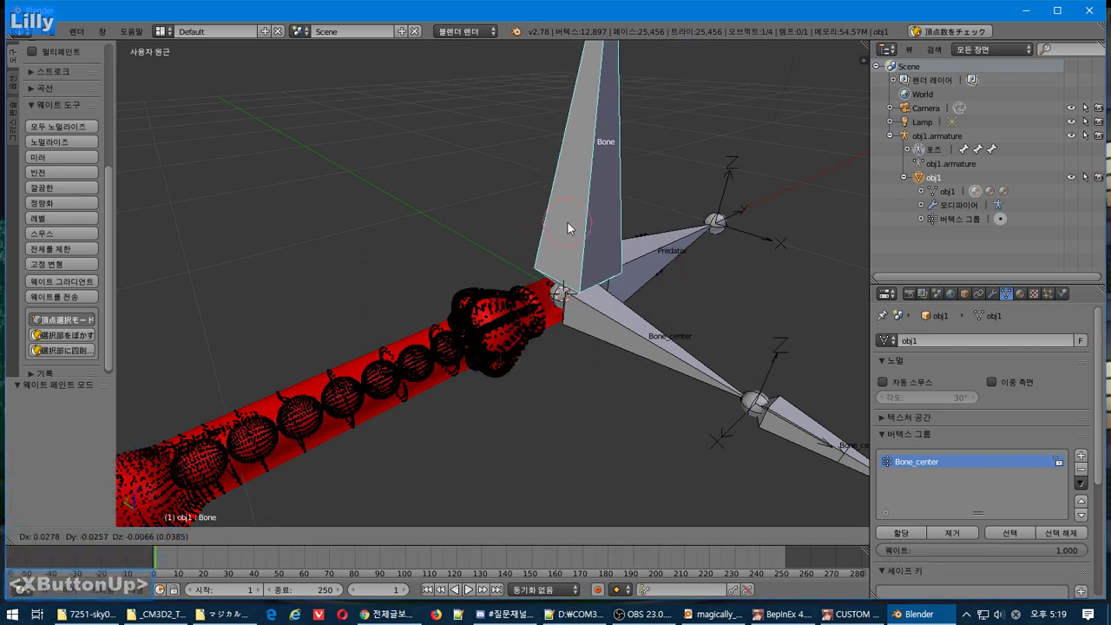
key(Escape)
key(ctrl+z)
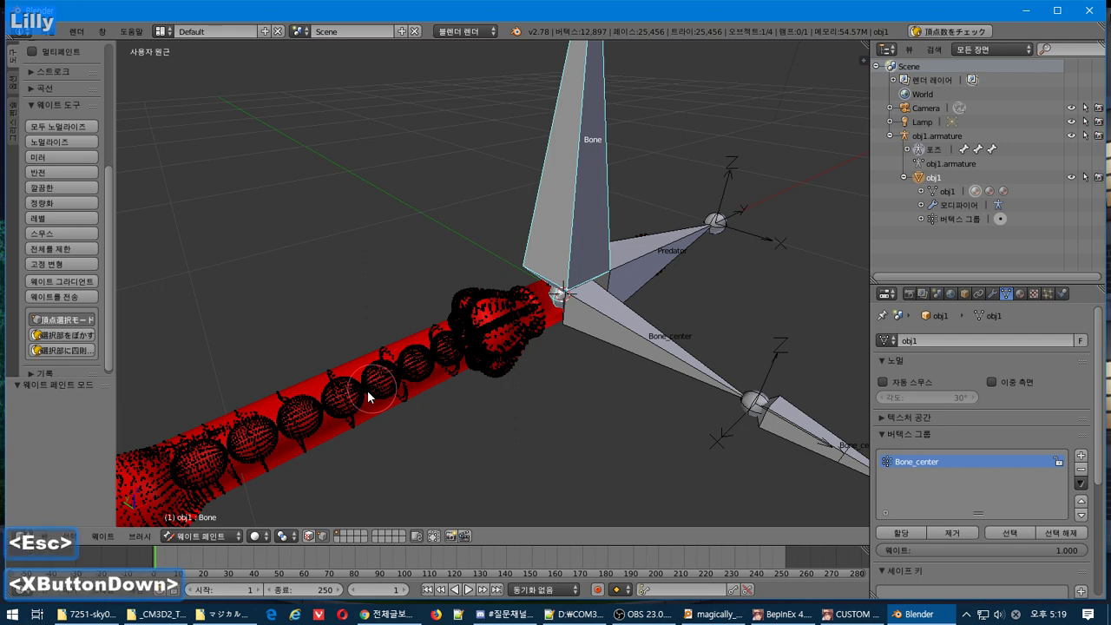
click(59, 322)
click(59, 319)
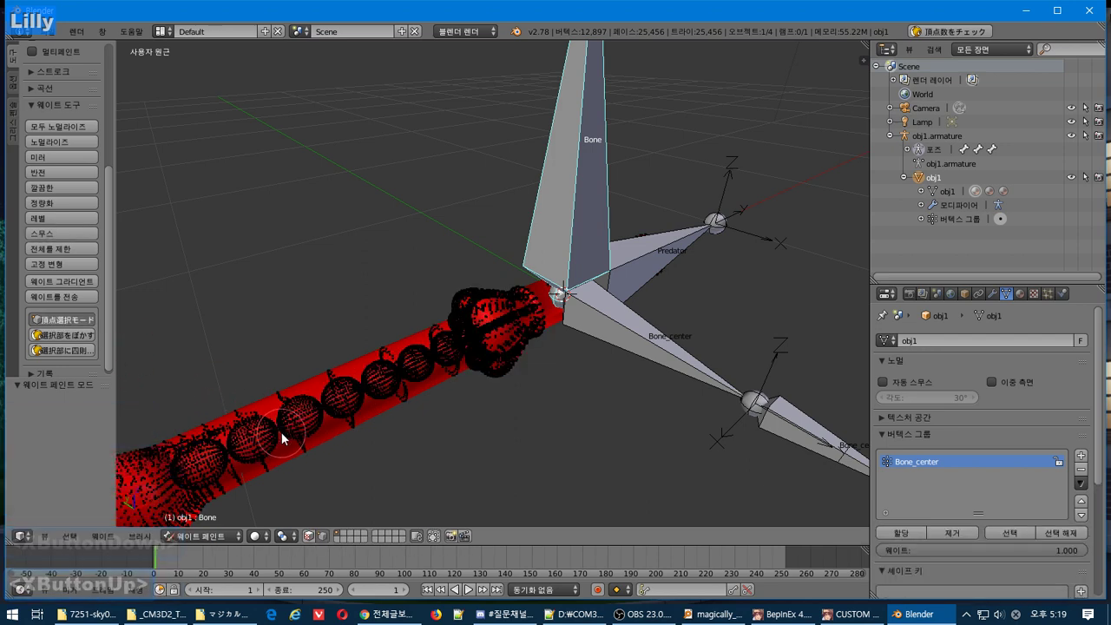
key(ctrl+z)
key(ctrl+z)
key(ctrl+z)
key(ctrl+z)
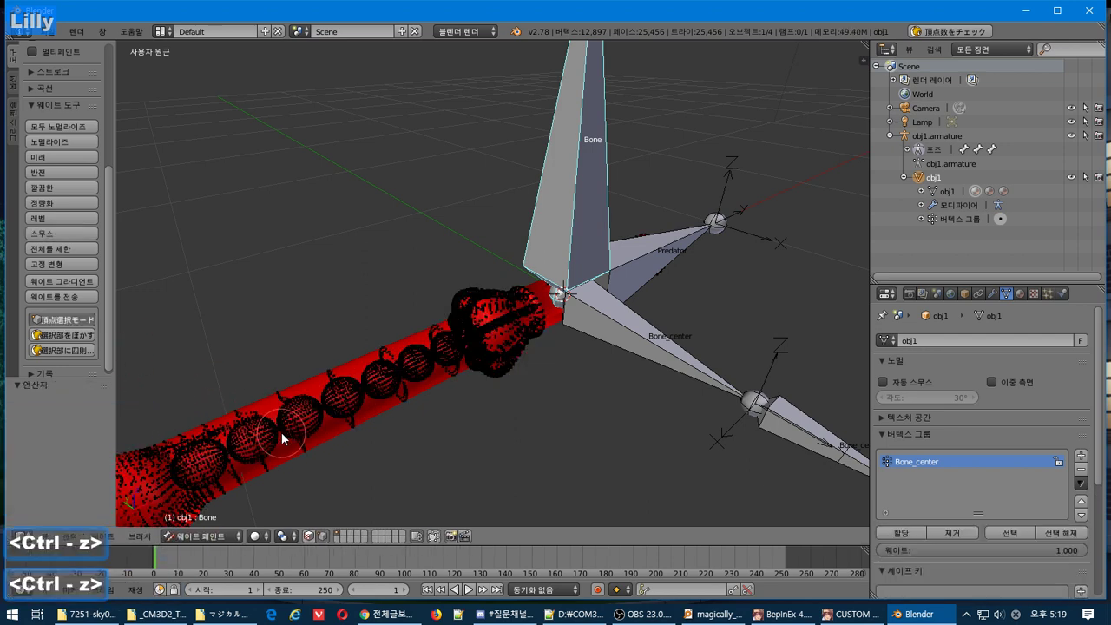
Add a second vertex group to obj1 and assign the material-selected vertices to it with weight 1.000.
click(1080, 454)
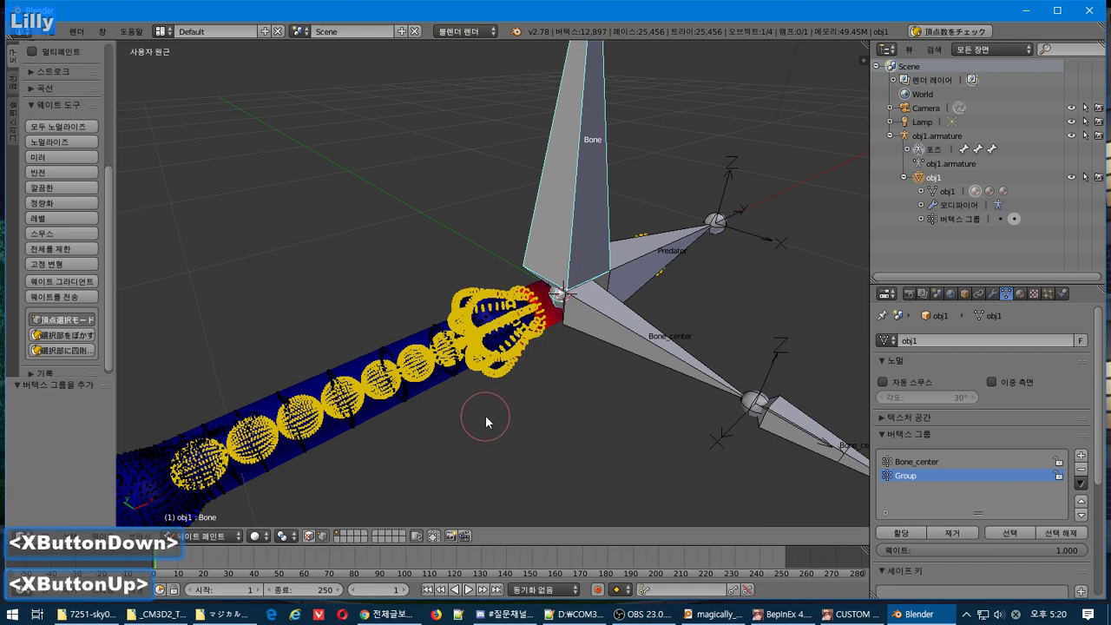
mouse_move(485, 415)
middle_down()
mouse_move(444, 441)
mouse_move(486, 411)
middle_up()
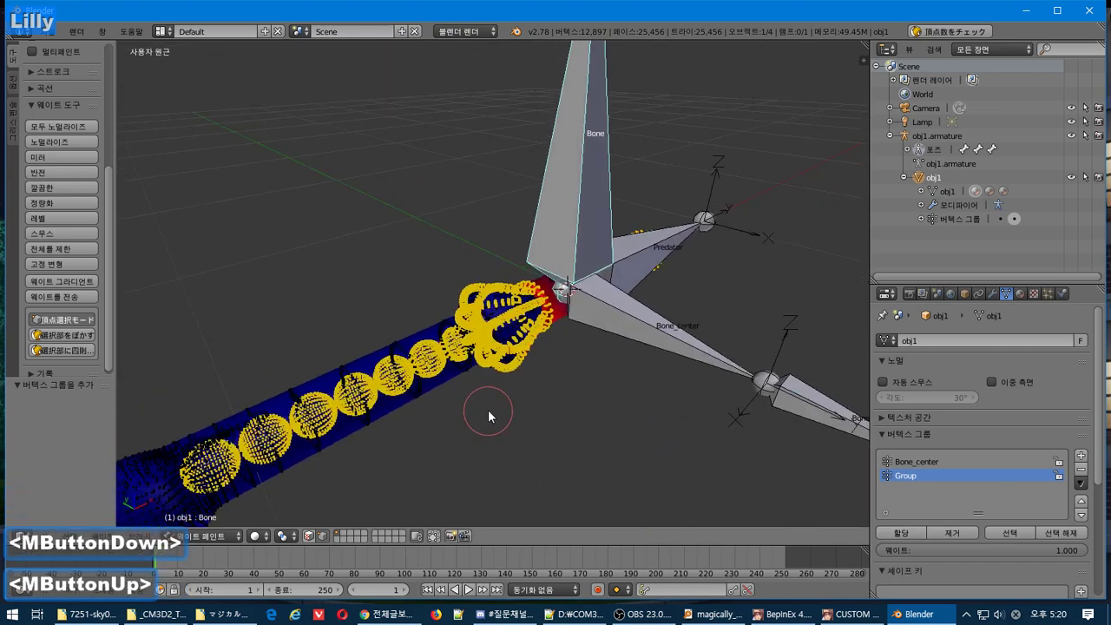
click(326, 539)
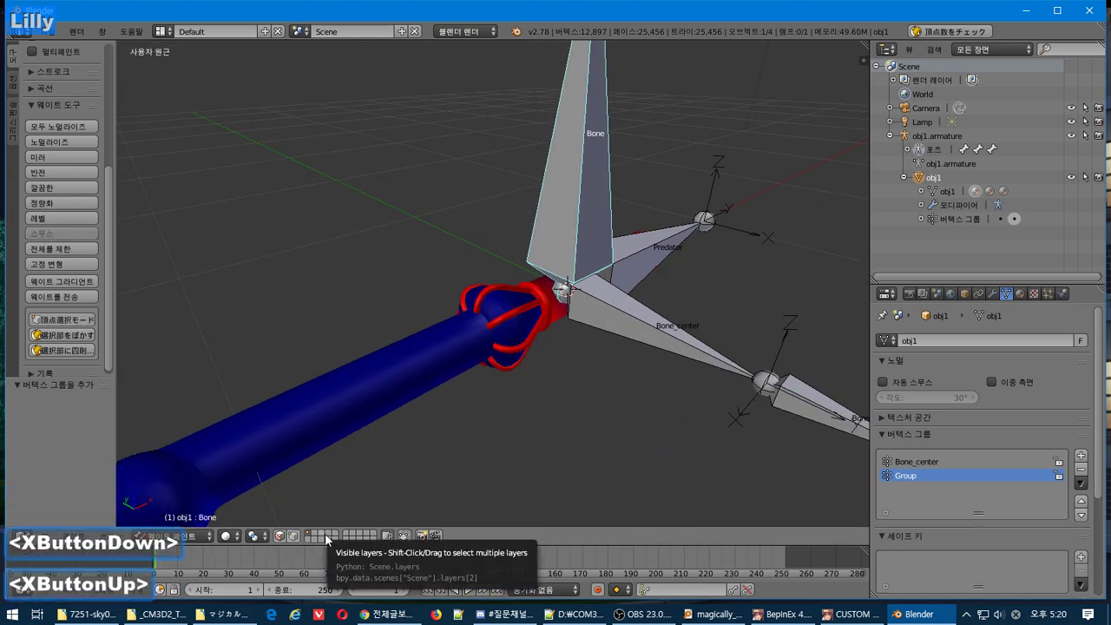
click(325, 539)
click(326, 535)
click(339, 534)
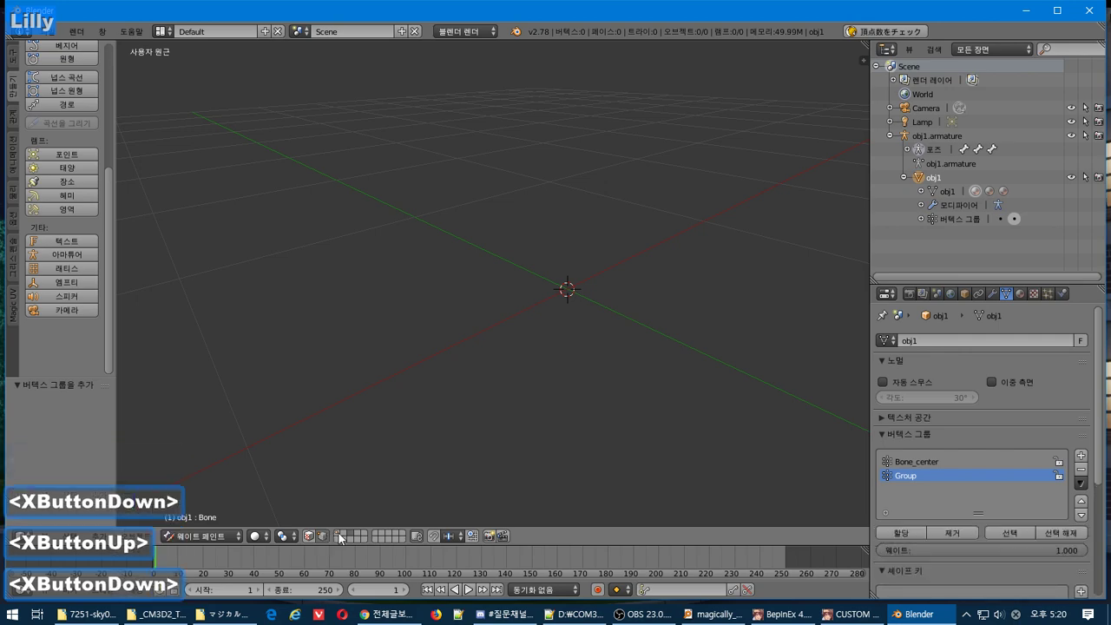
click(338, 533)
scroll(547, 350, down, 2)
scroll(546, 351, up, 1)
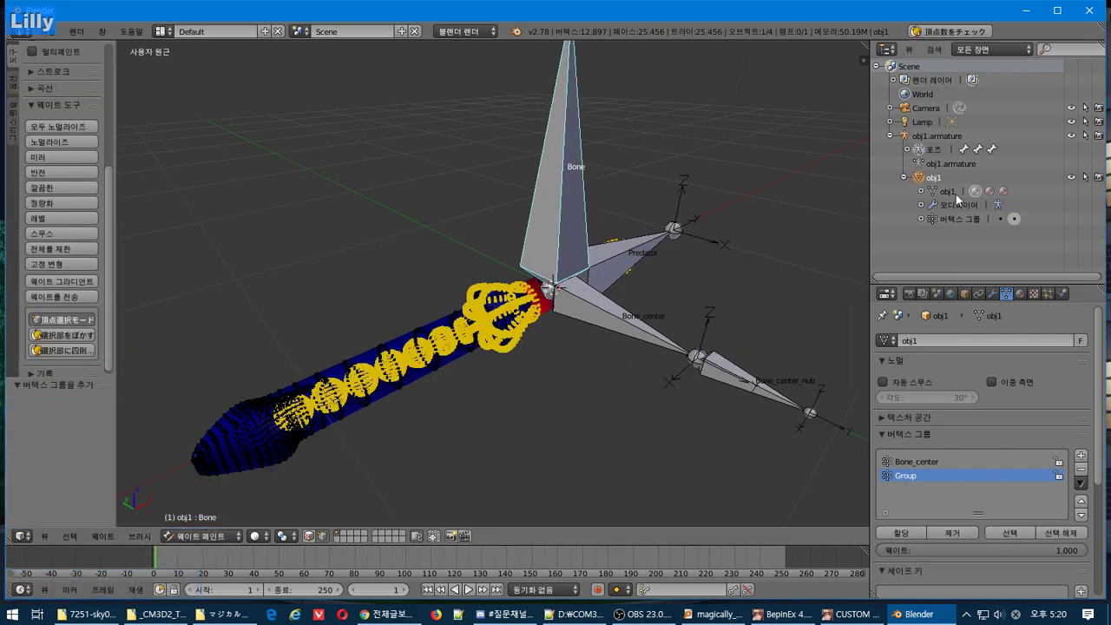
Copy the name of the added bone from the armature's pose list and rename the new vertex group to Bone.
click(904, 150)
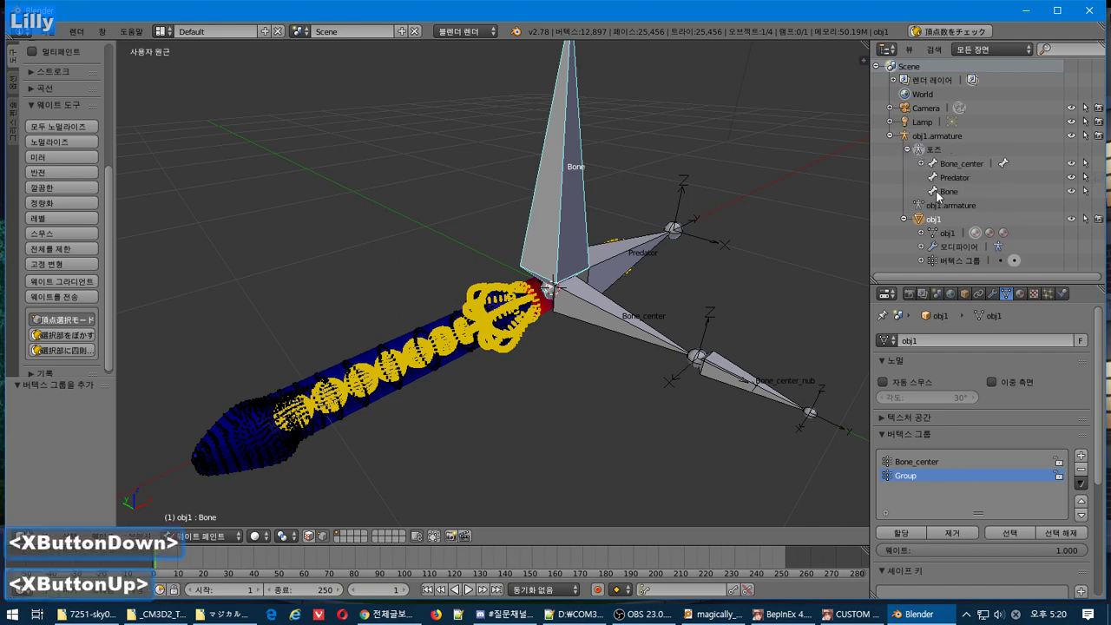
click(939, 193)
key(ctrl+c)
click(994, 295)
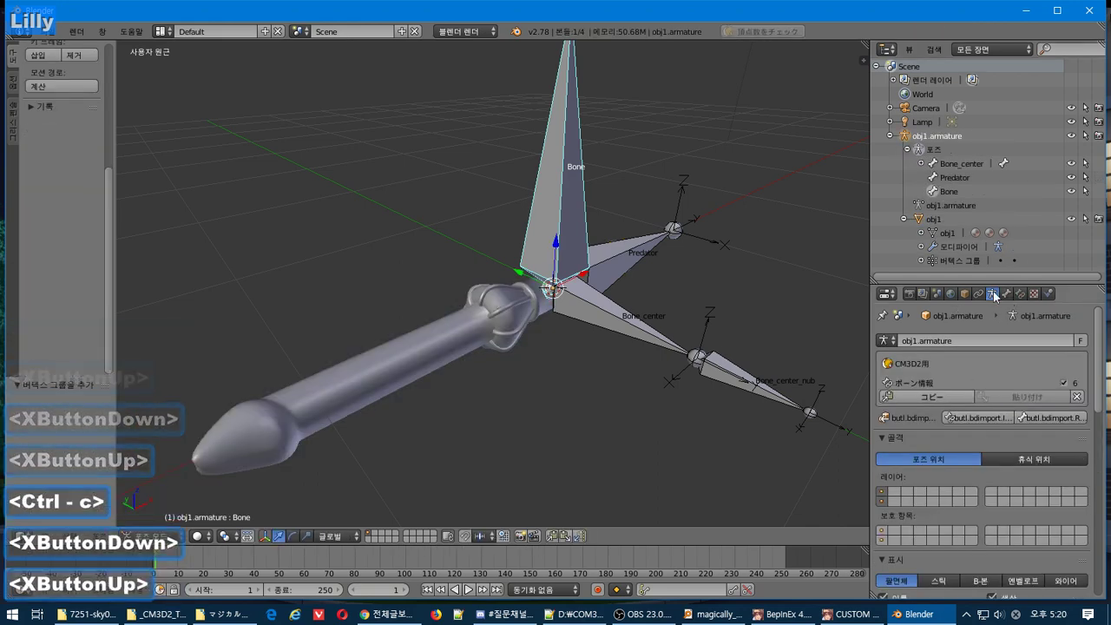
right_drag(526, 312, 451, 335)
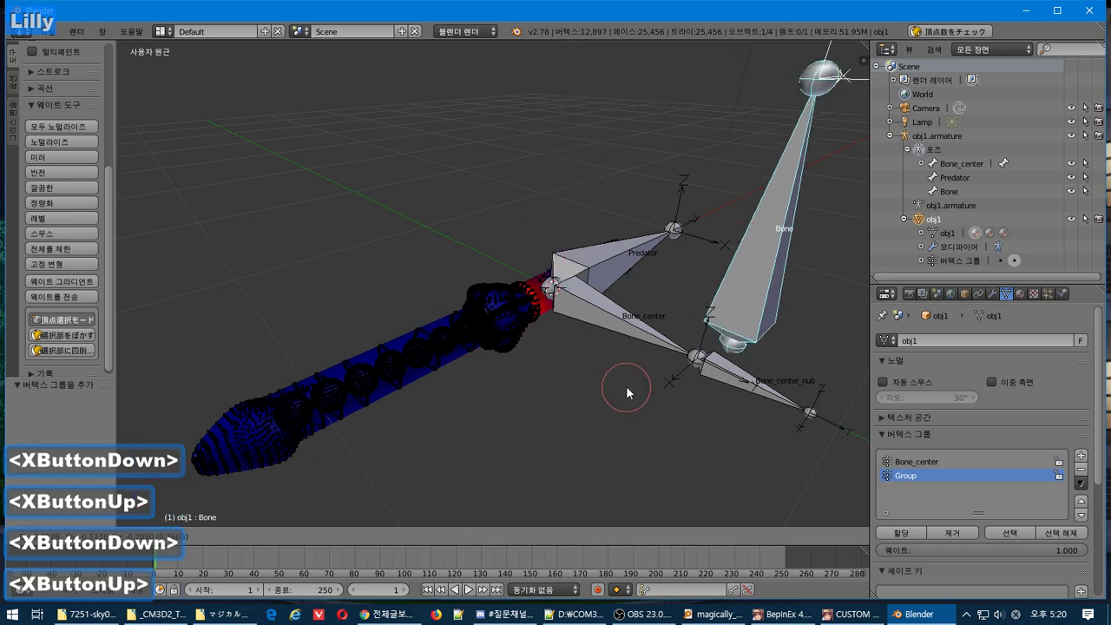
key(Escape)
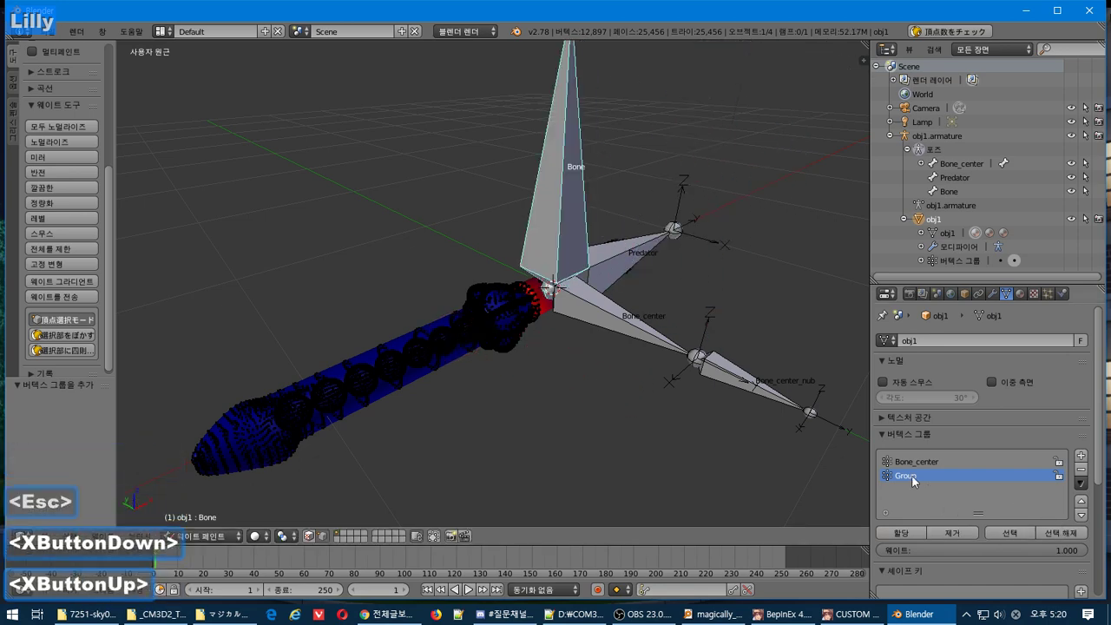
key(ctrl+v)
Test-rotate Bone to check which mesh parts follow it, and cancel the rotation.
middle_drag(656, 351, 637, 369)
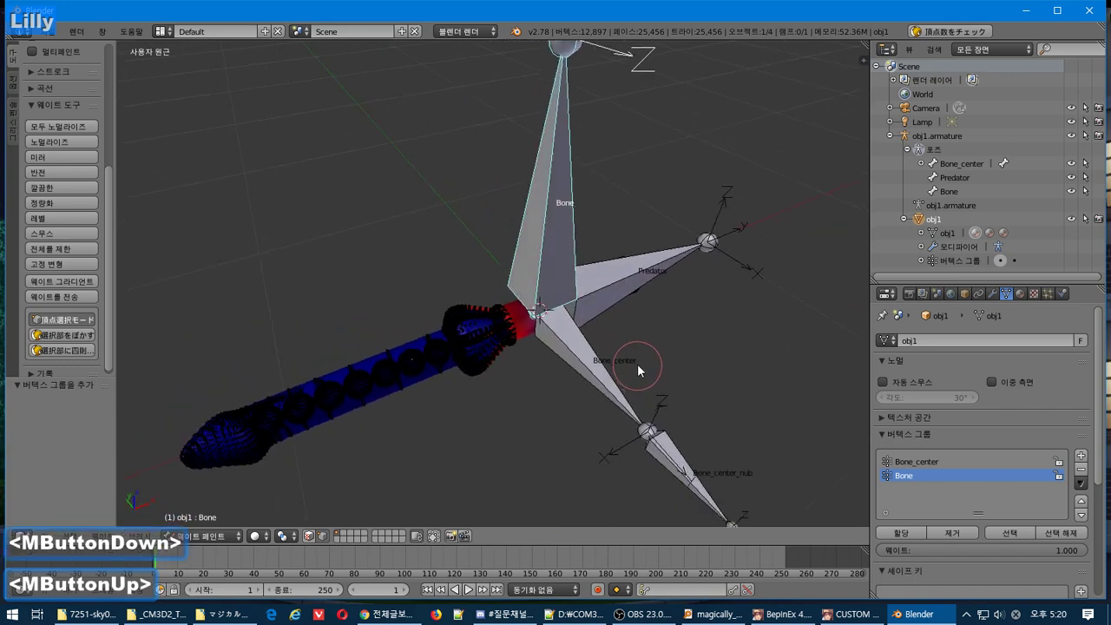
key(r)
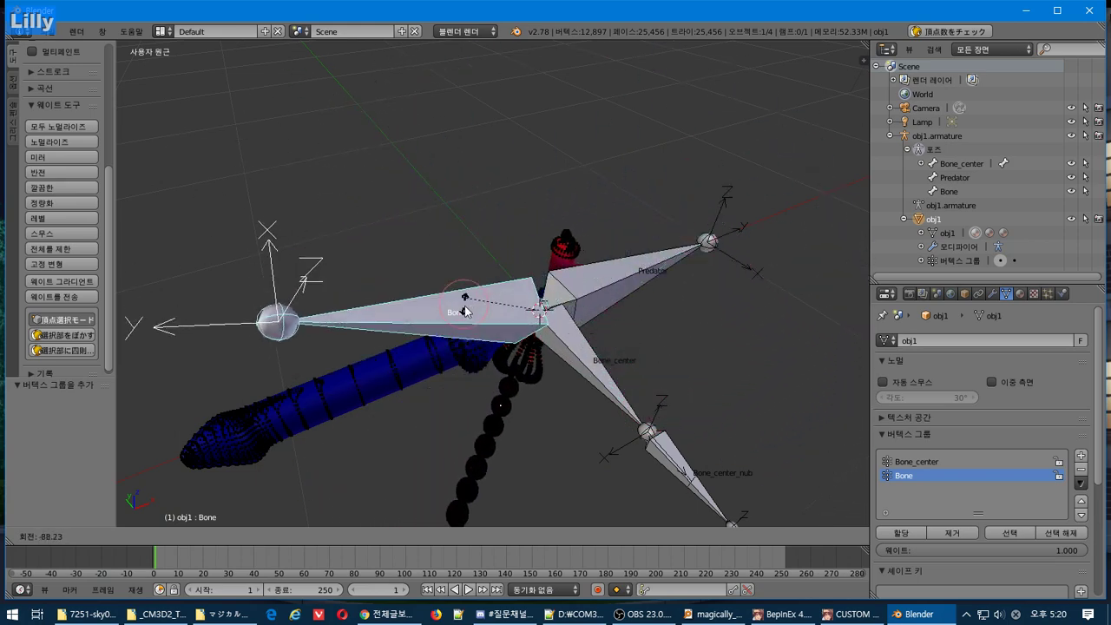
key(Escape)
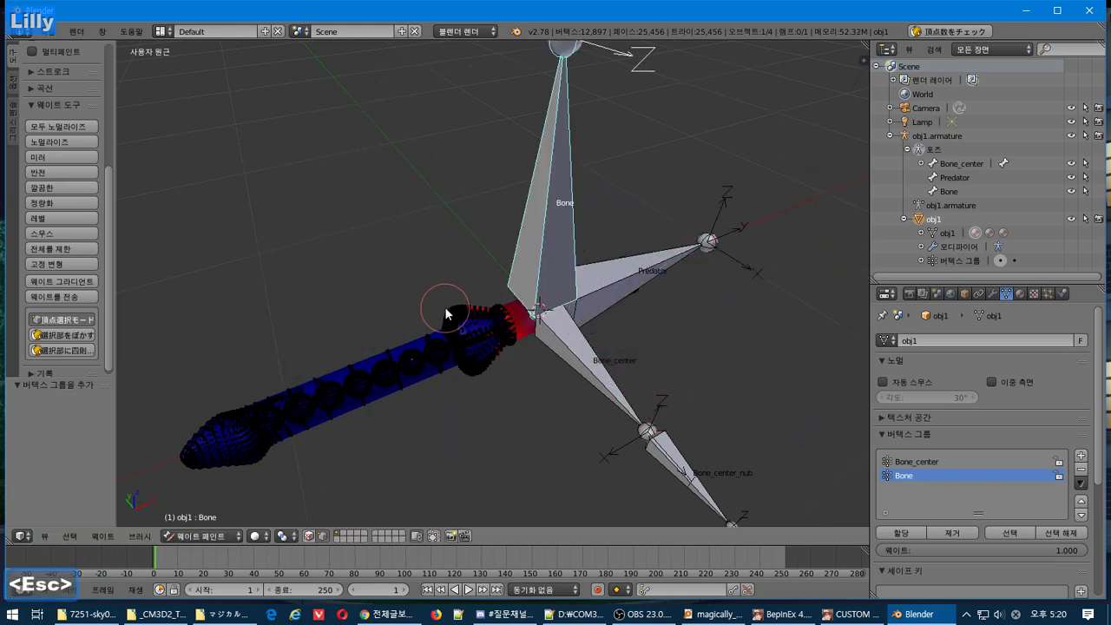
Hide obj1.armature so that the weights on the covered part of the mesh can be examined.
middle_drag(449, 315, 406, 293)
scroll(406, 293, up, 4)
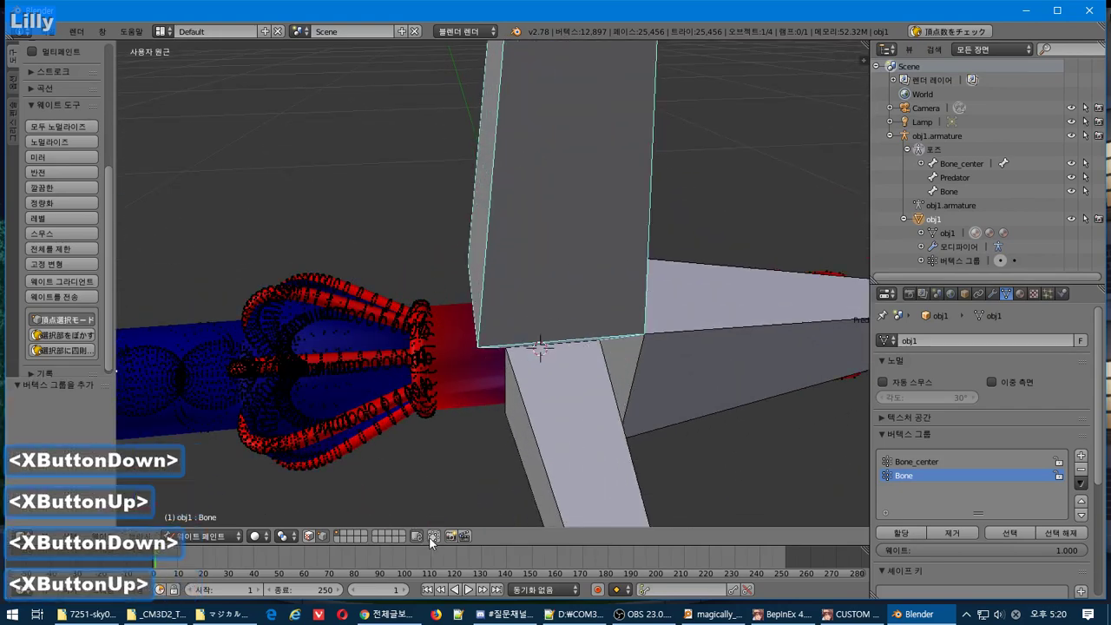
middle_drag(429, 536, 744, 478)
scroll(459, 424, down, 3)
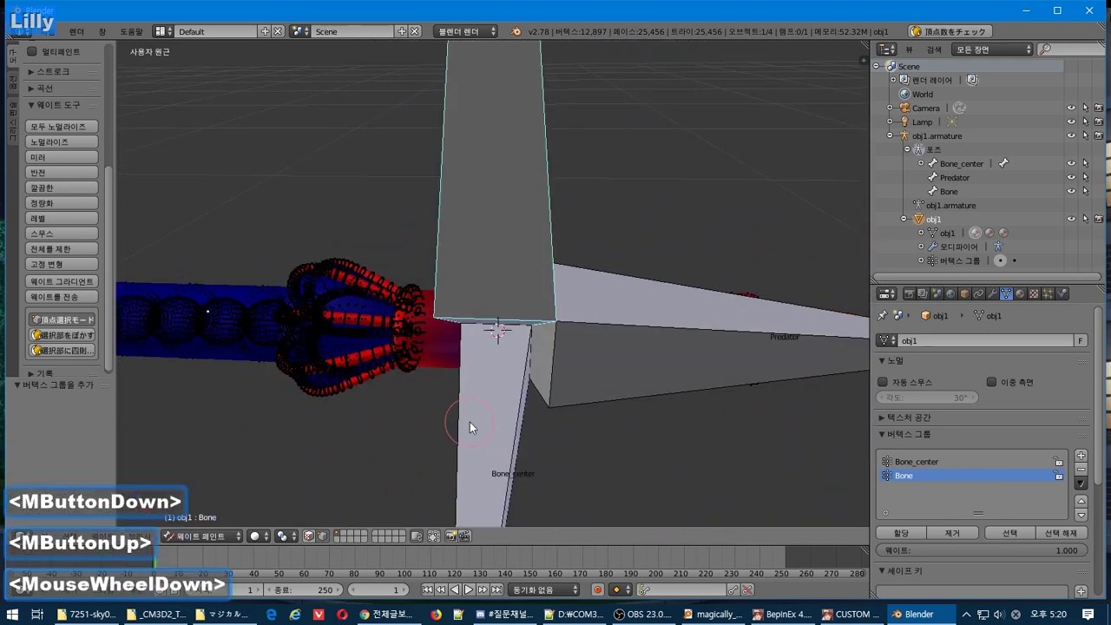
click(1070, 192)
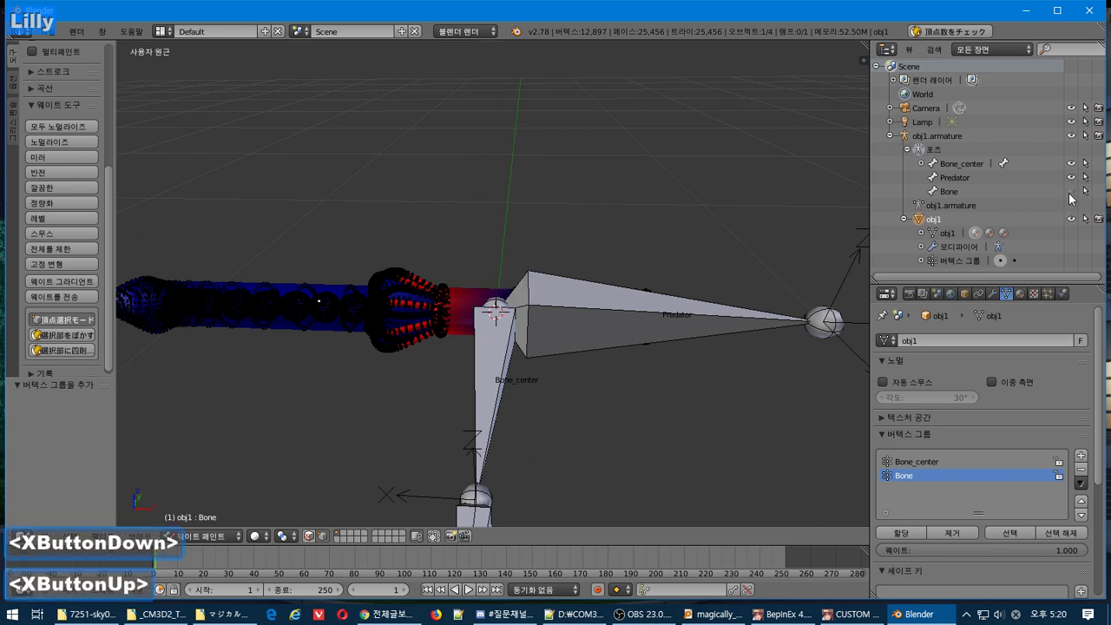
click(1070, 190)
click(1070, 135)
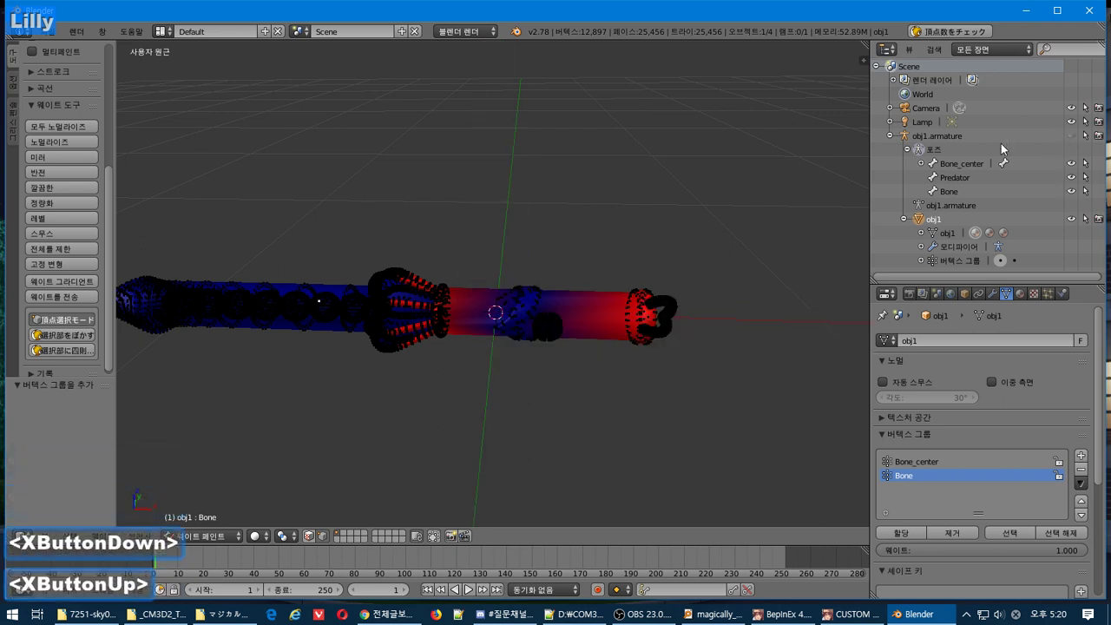
scroll(580, 280, down, 1)
middle_click(580, 280)
scroll(580, 279, up, 2)
middle_drag(583, 281, 547, 280)
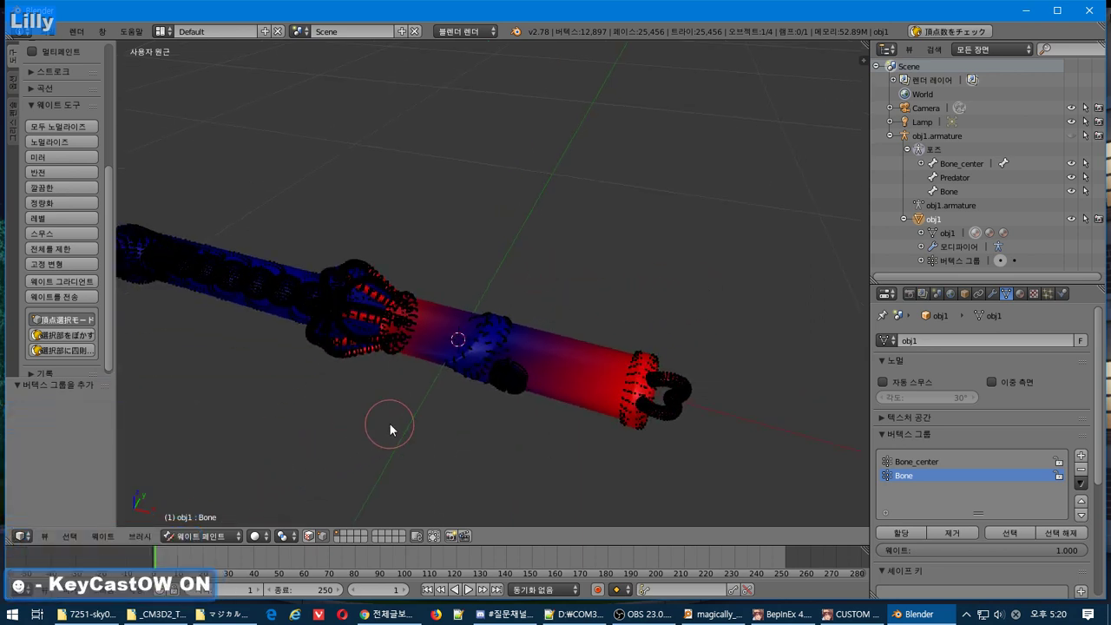
Switch to KeyCastOW's settings, set its capture toggle to Ctrl, Alt and Shift with b, and save them.
key(alt+b)
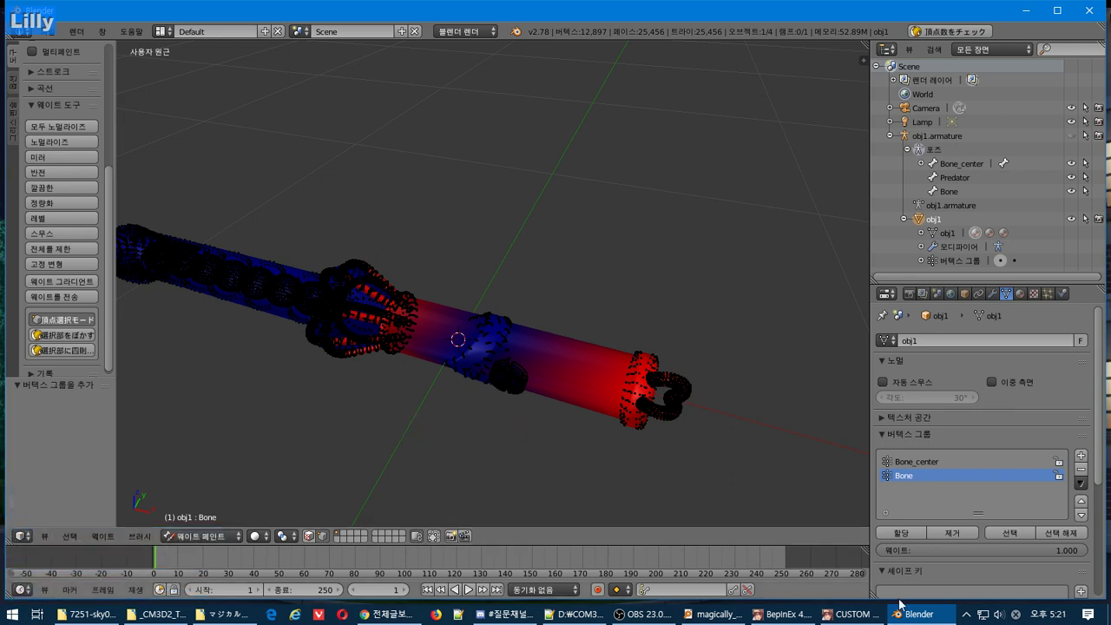
click(965, 615)
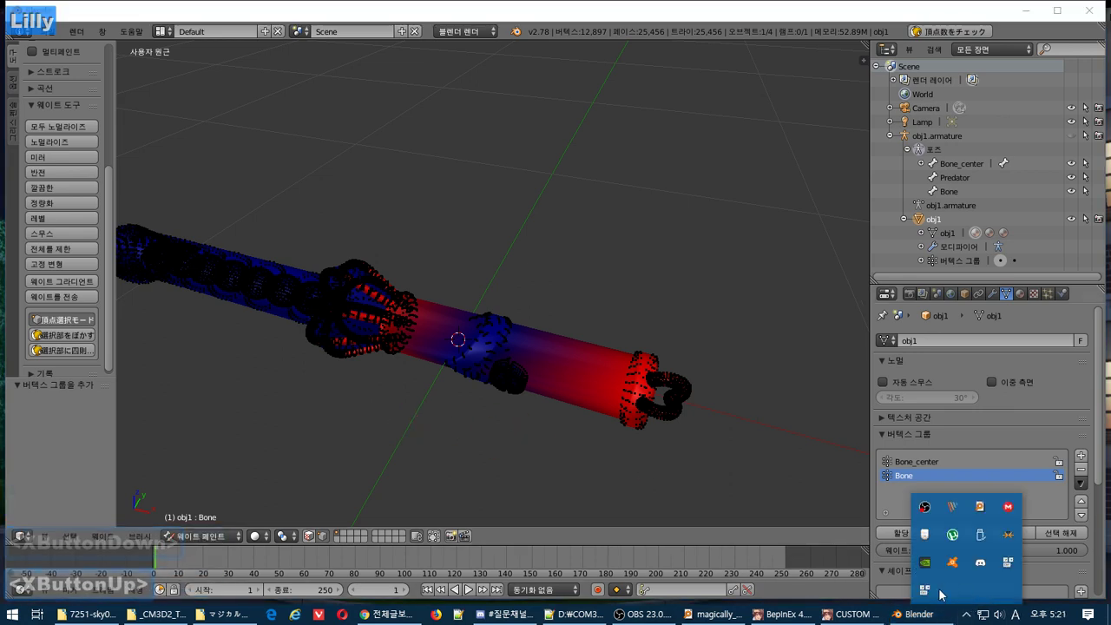
click(1005, 591)
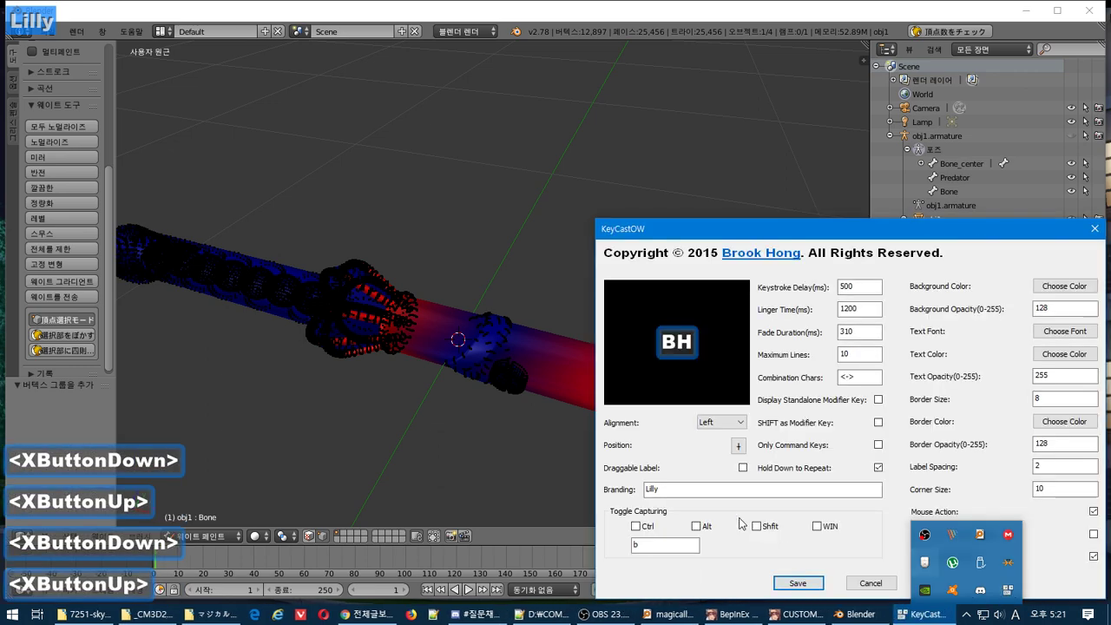
click(636, 526)
click(695, 526)
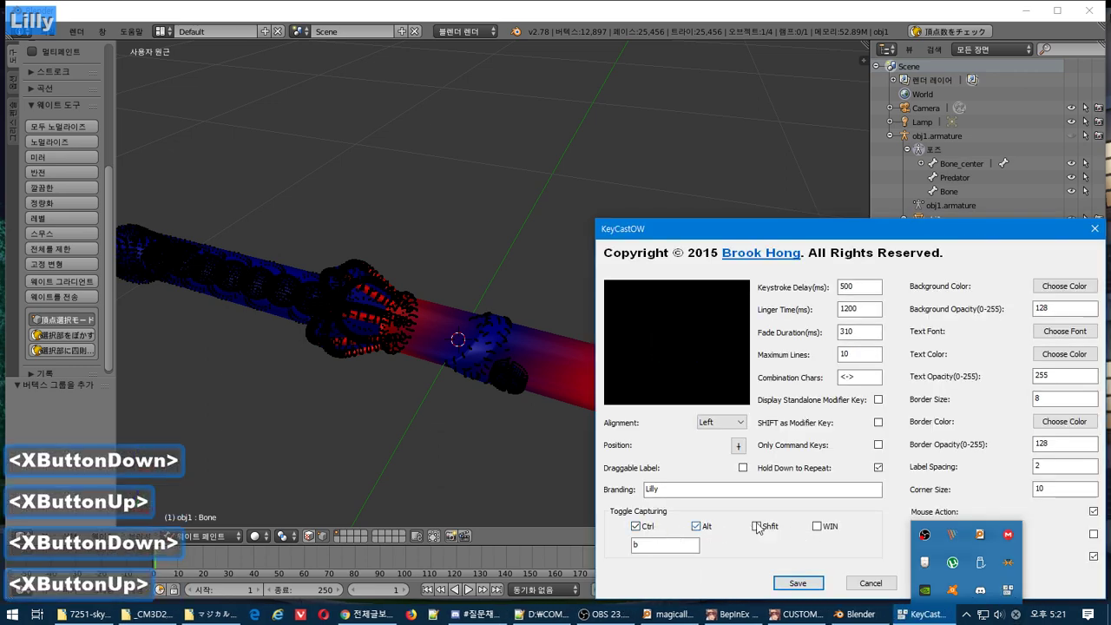
click(756, 526)
click(797, 583)
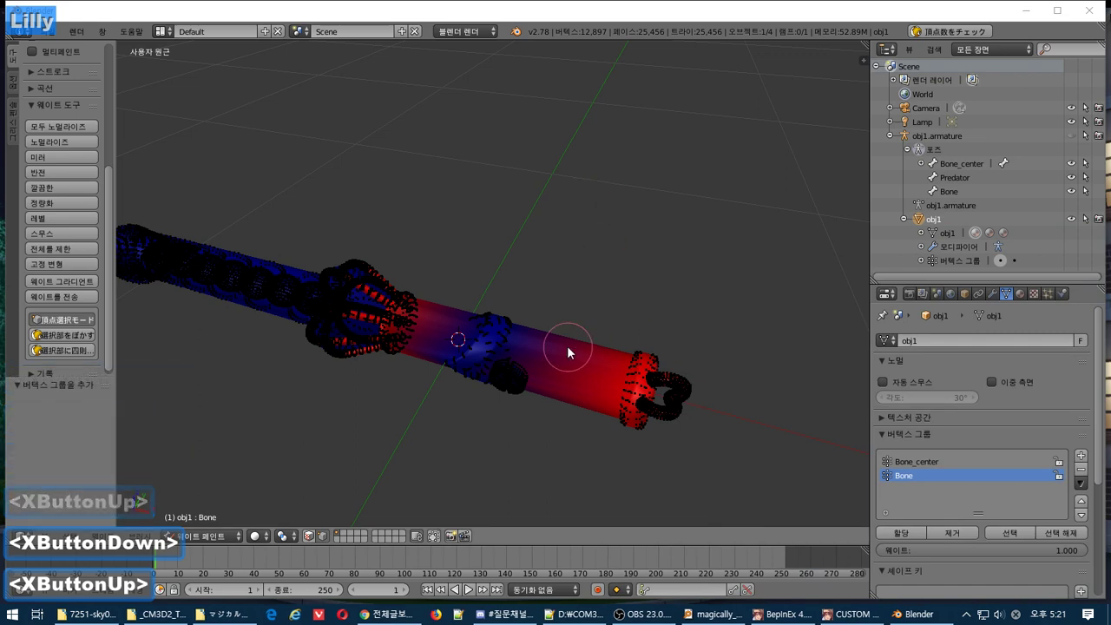
Box-select the ring with the loop at the handle's end and the basket-shaped cage, and remove their vertices from the Bone group.
key(b)
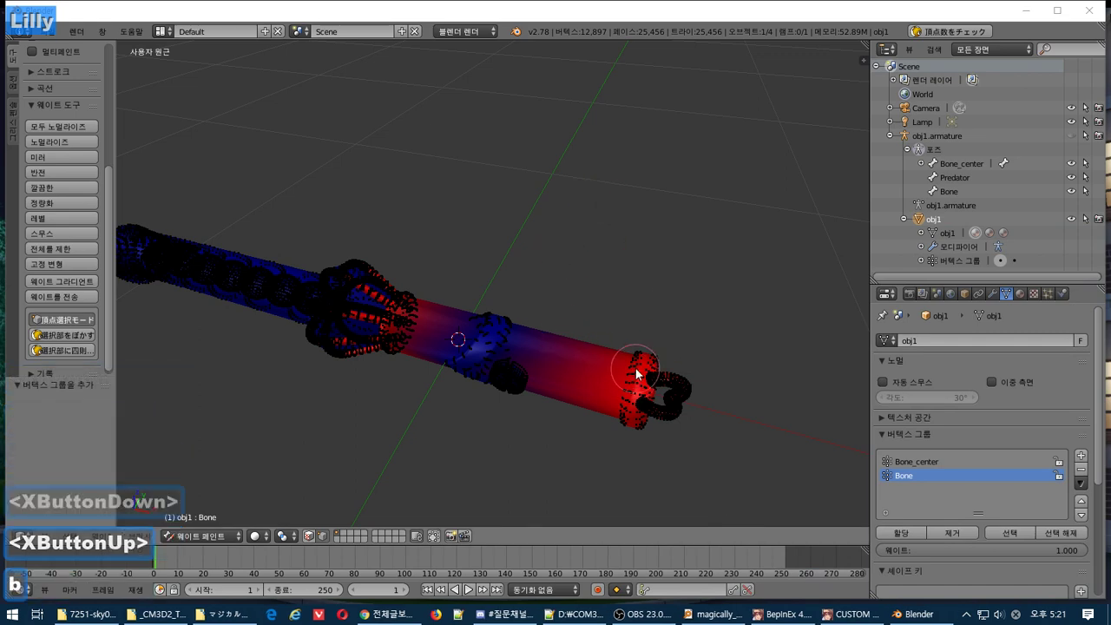
click(688, 344)
drag(737, 303, 564, 500)
middle_drag(564, 500, 608, 454)
scroll(430, 404, up, 1)
key(b)
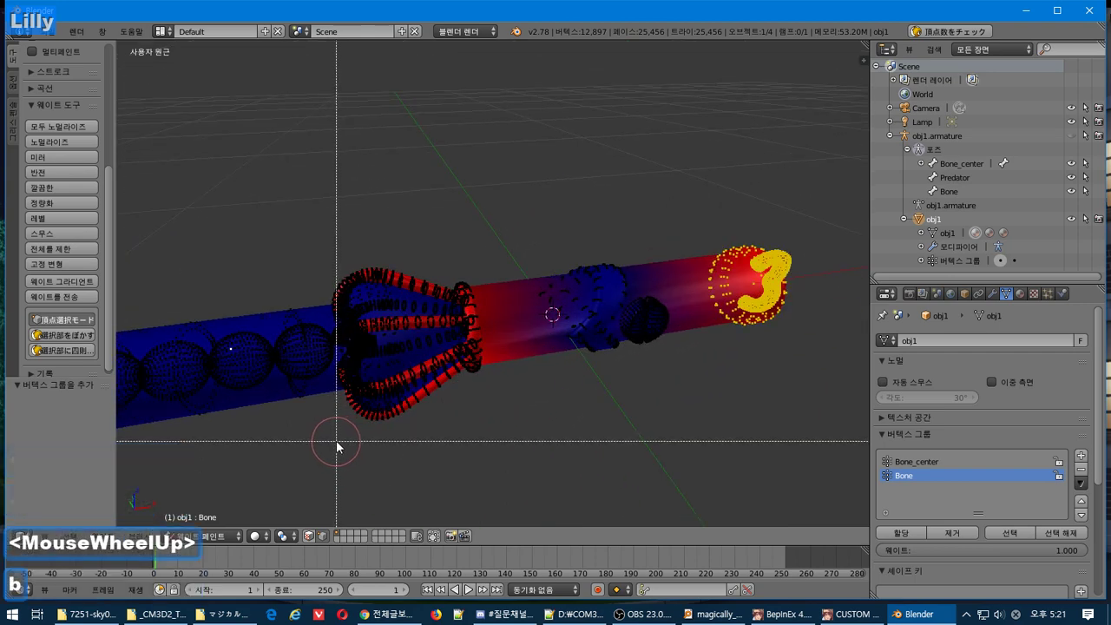
drag(335, 441, 503, 261)
middle_drag(503, 261, 426, 325)
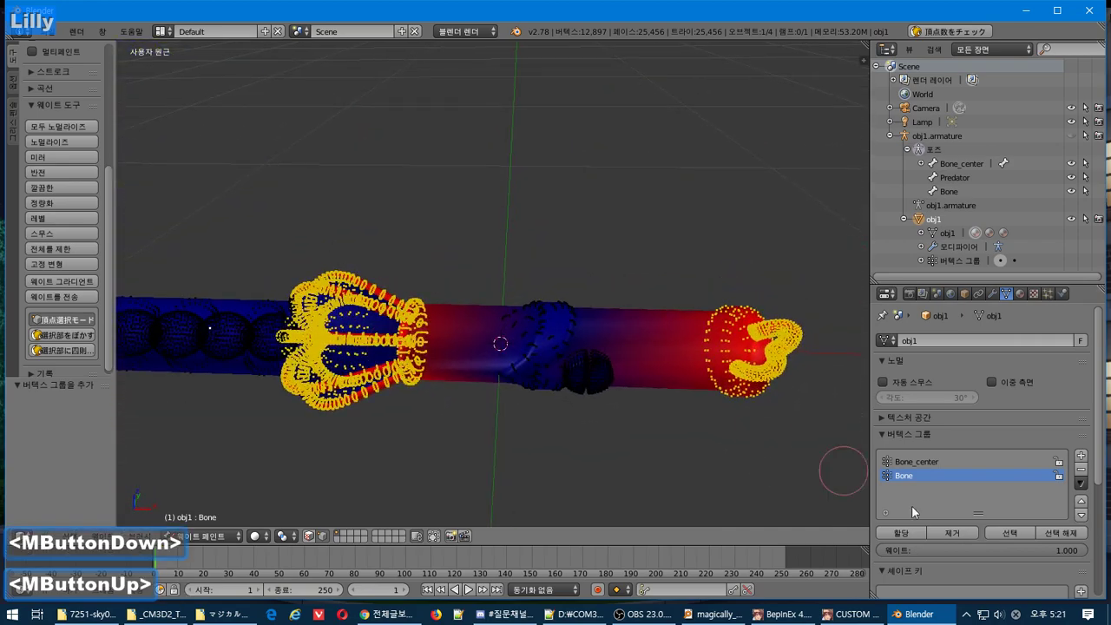
click(958, 534)
Compare the weights shown for the Bone_center and Bone vertex groups on the mesh.
click(916, 462)
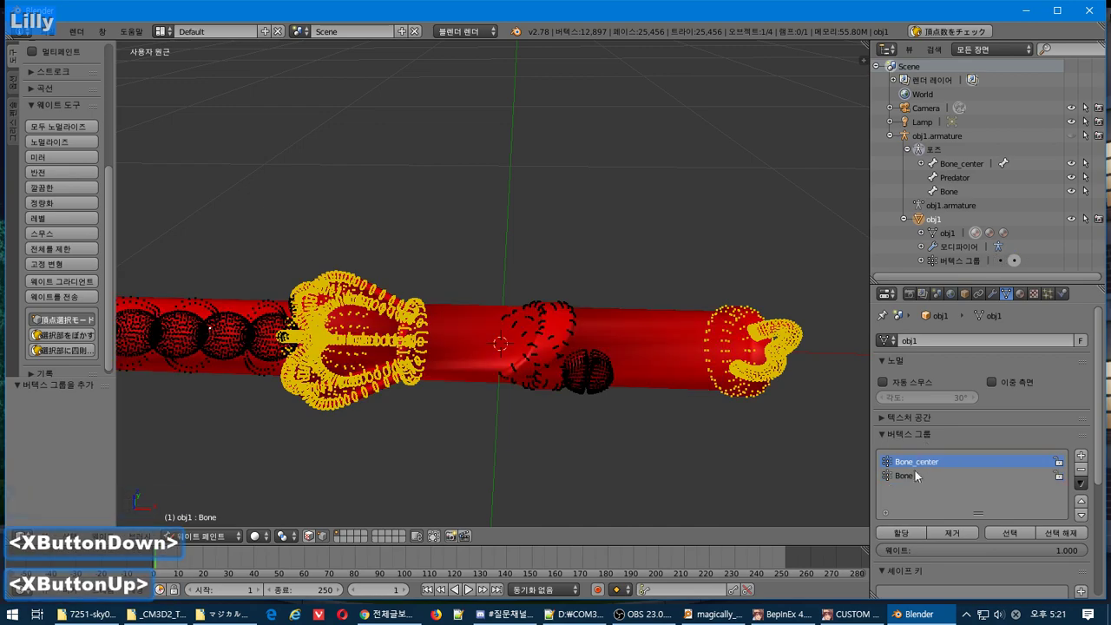
middle_drag(551, 419, 596, 406)
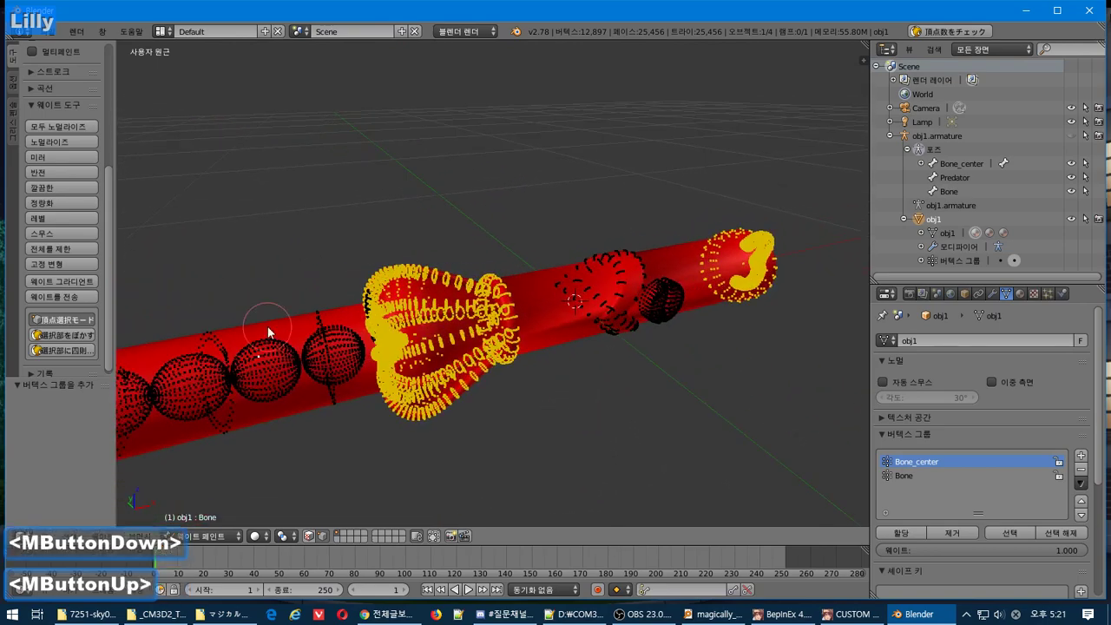
click(930, 476)
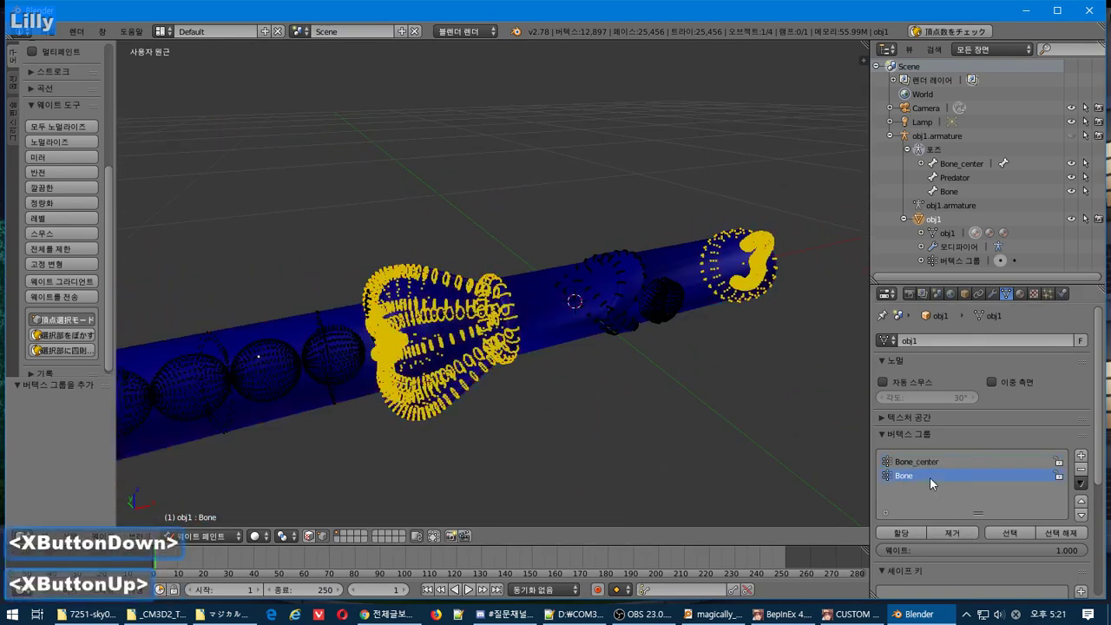
Add the Bone group's vertices to the selection and deselect all vertices belonging to Bone_center.
click(990, 535)
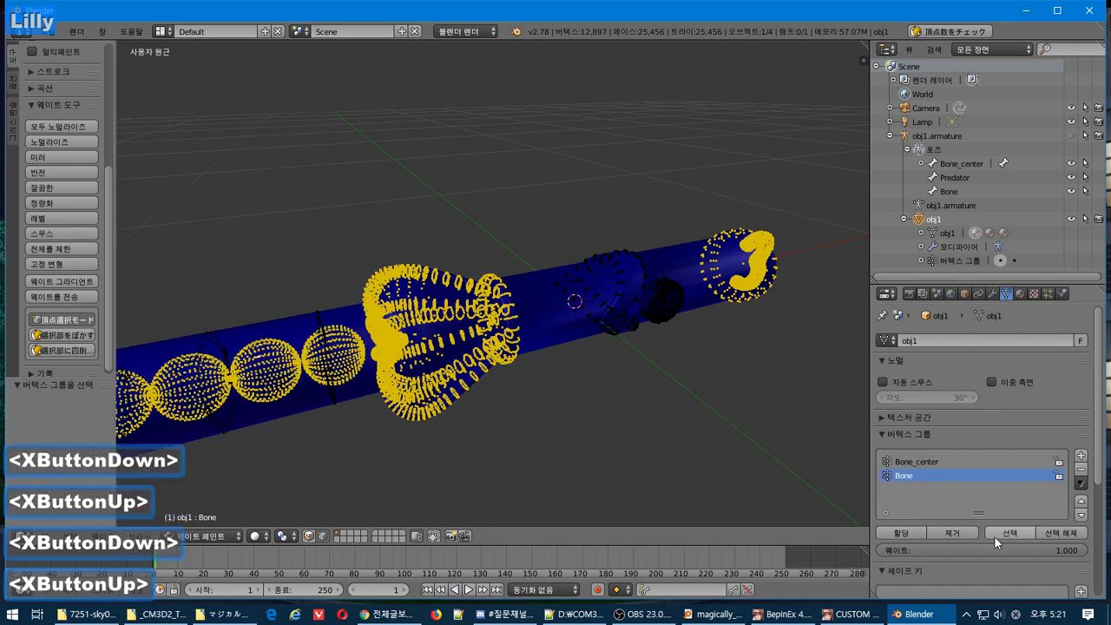
click(932, 461)
click(1050, 533)
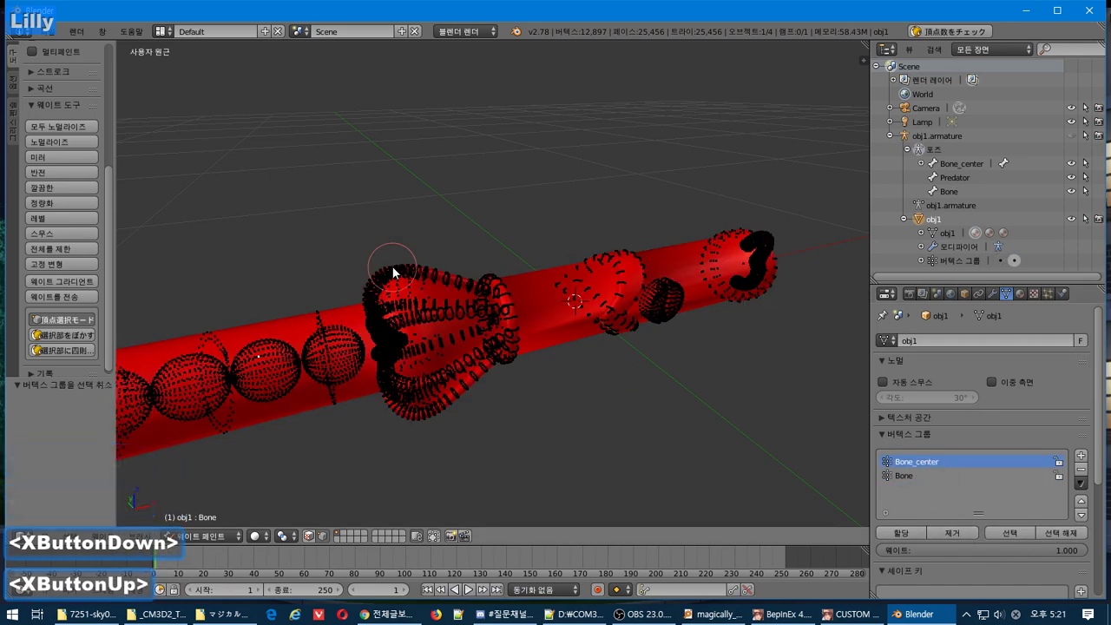
Select the Bone group's vertices to locate strays, box-select the two weighted patches on the basket-shaped cage, and remove them from the Bone group.
middle_drag(393, 272, 513, 264)
click(931, 474)
click(1004, 534)
scroll(466, 265, up, 2)
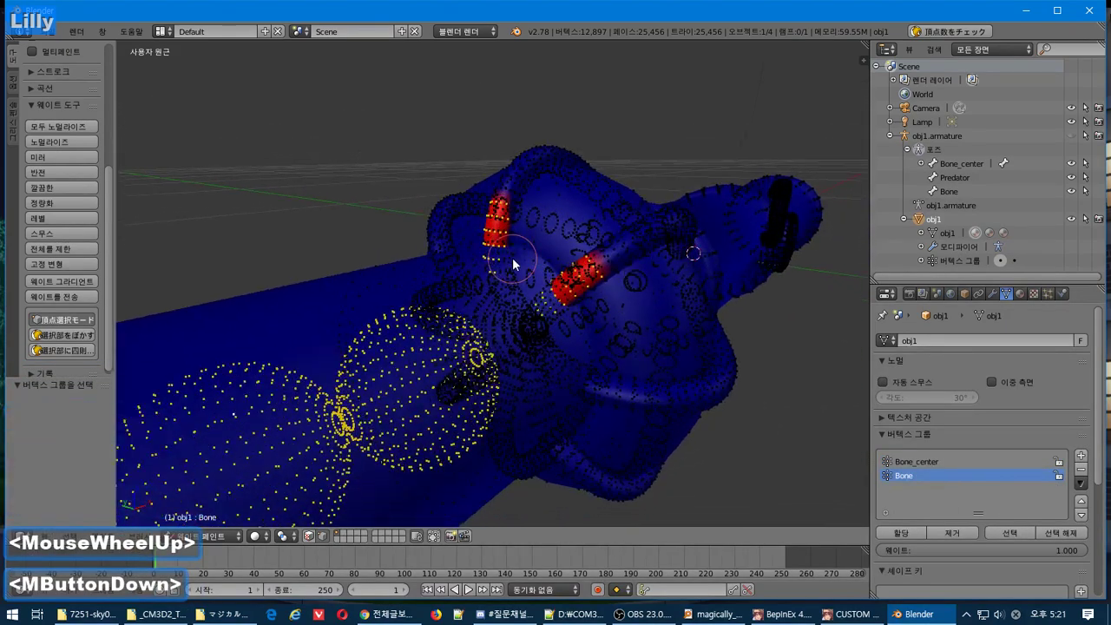
key(b)
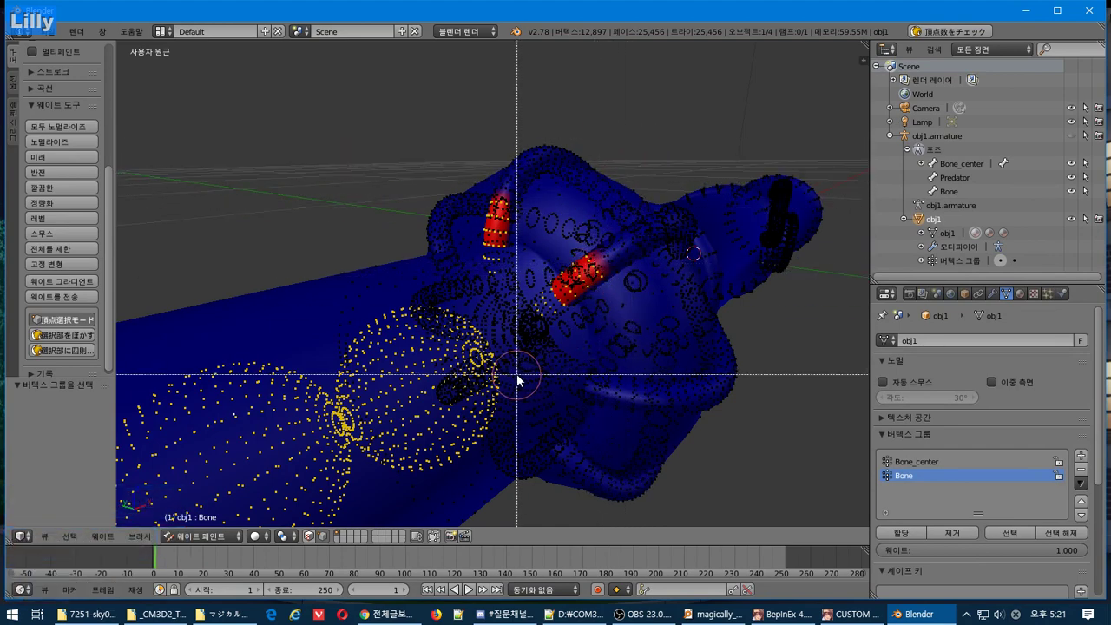
key(Escape)
drag(636, 120, 482, 307)
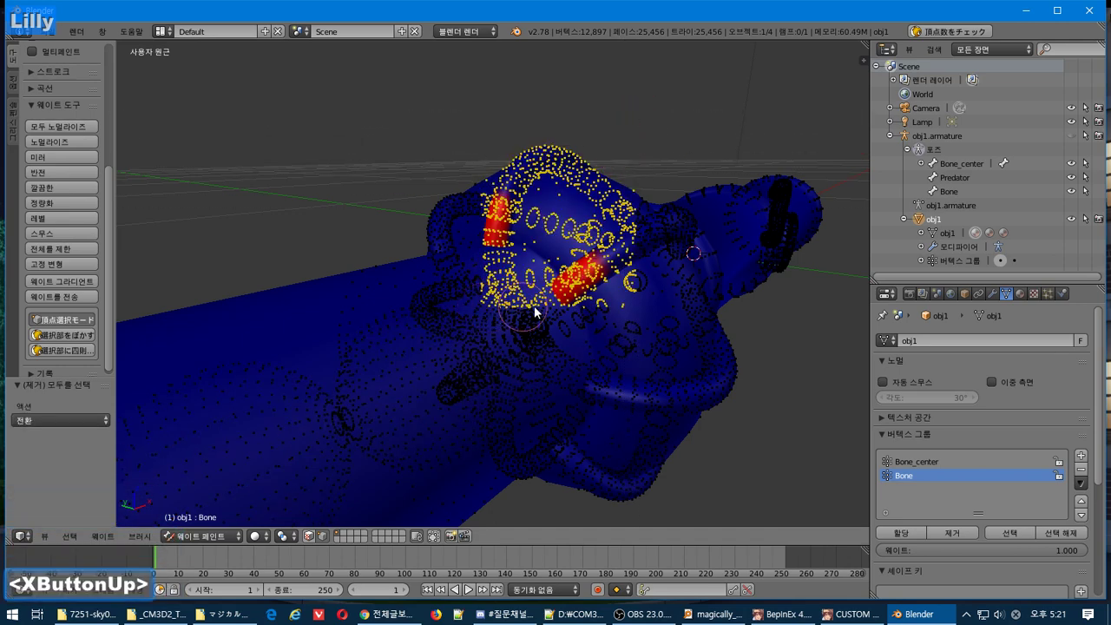
click(970, 533)
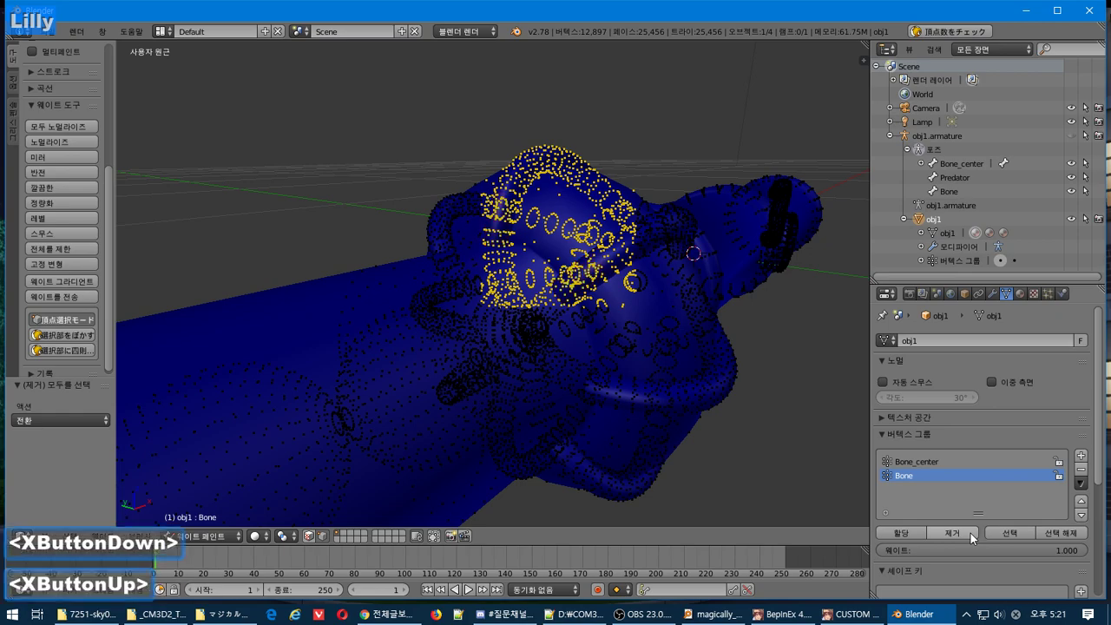
Box-select the small weighted patch still left on the cage, remove it from the Bone group, and deselect all vertices.
mouse_move(691, 344)
middle_down()
mouse_move(607, 317)
mouse_move(685, 347)
middle_up()
key(a)
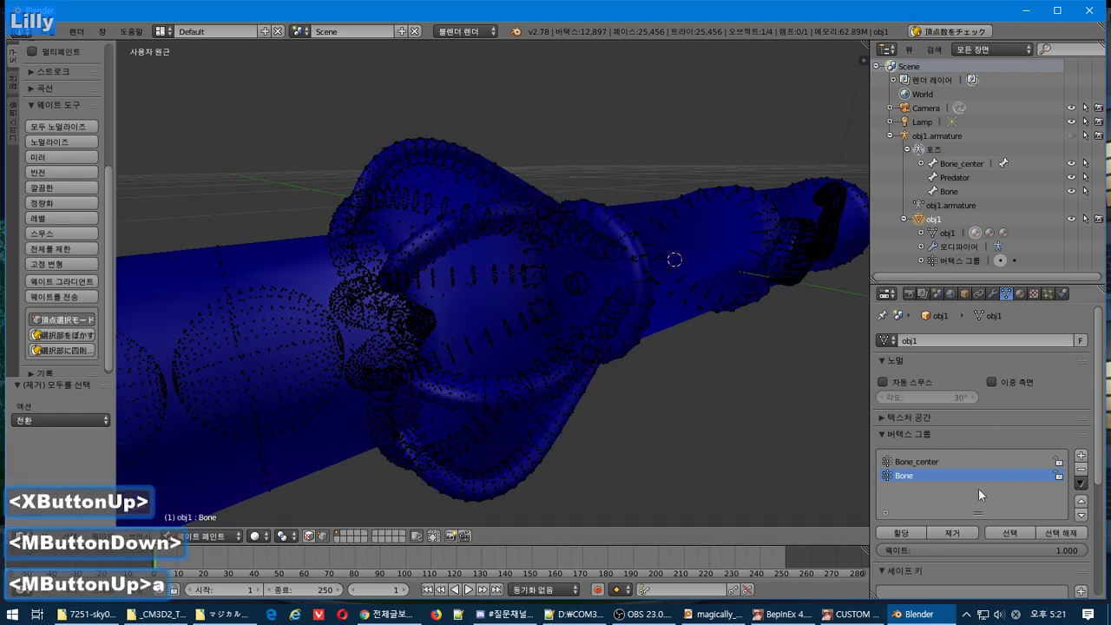
click(1012, 533)
scroll(531, 369, down, 2)
middle_drag(530, 362, 548, 356)
scroll(547, 356, up, 2)
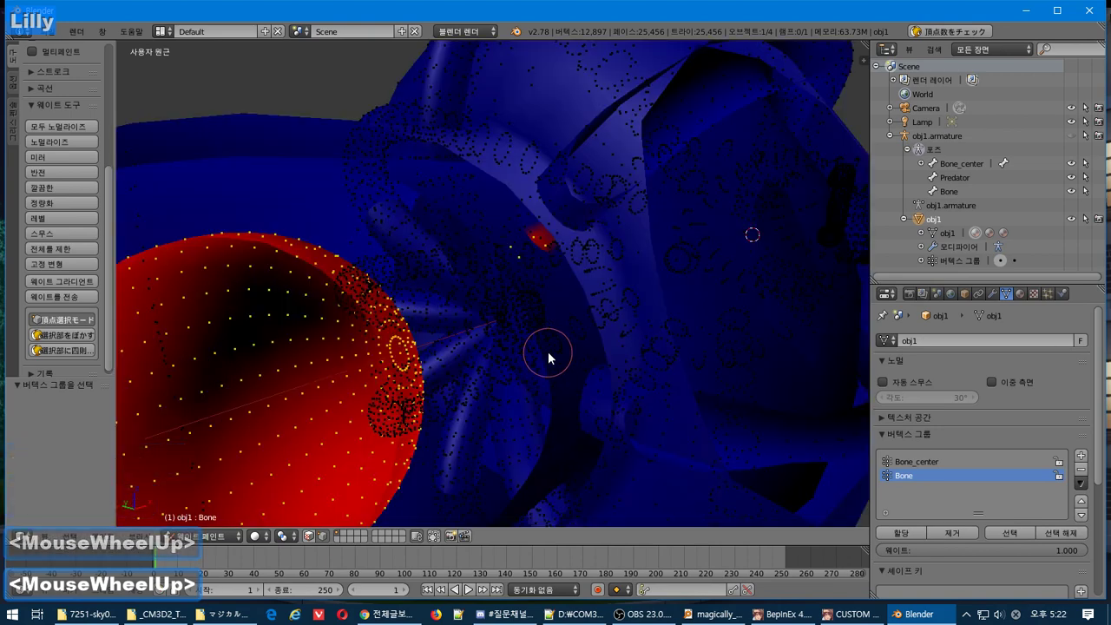
key(a)
key(b)
drag(597, 189, 501, 286)
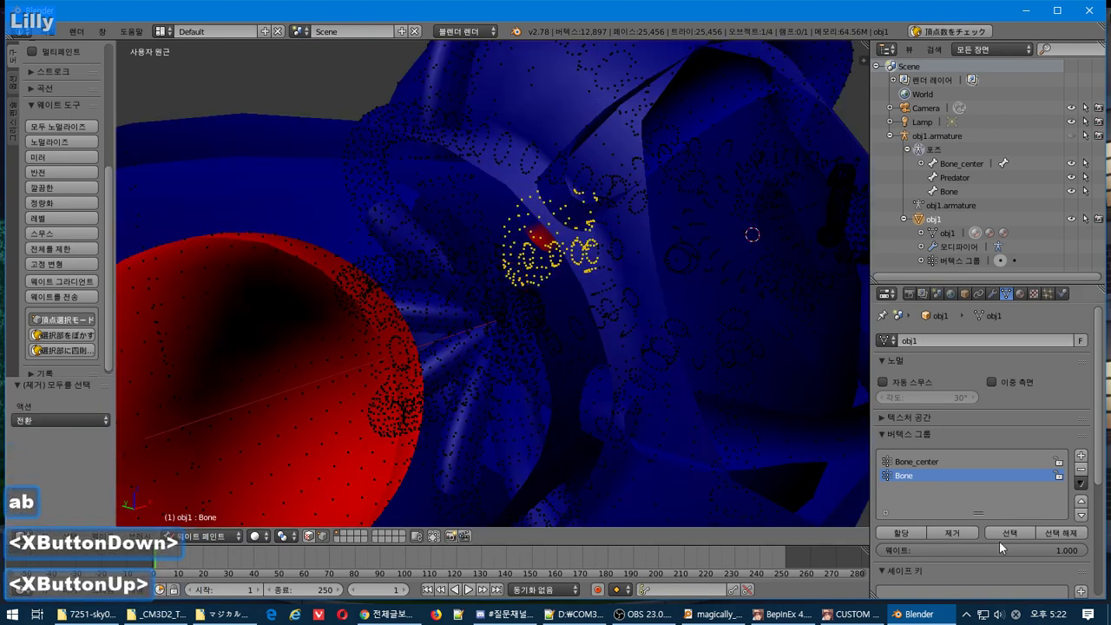
click(965, 533)
scroll(462, 294, down, 3)
key(a)
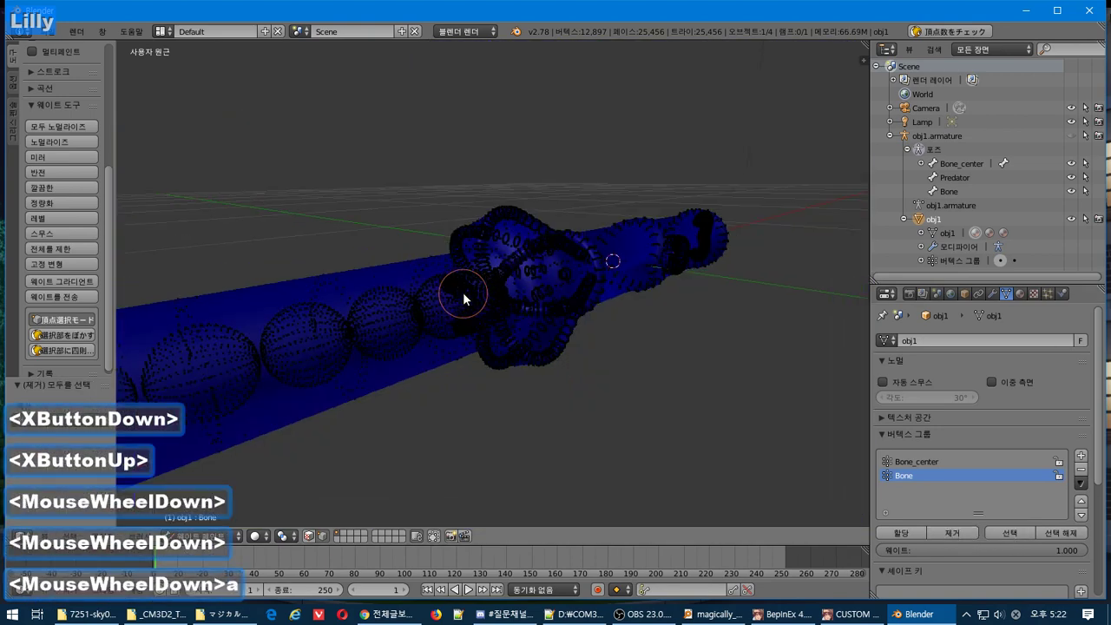
Select the Bone group's vertices, the inner spheres, and remove them from the Bone_center group.
middle_drag(463, 292, 475, 300)
click(1010, 533)
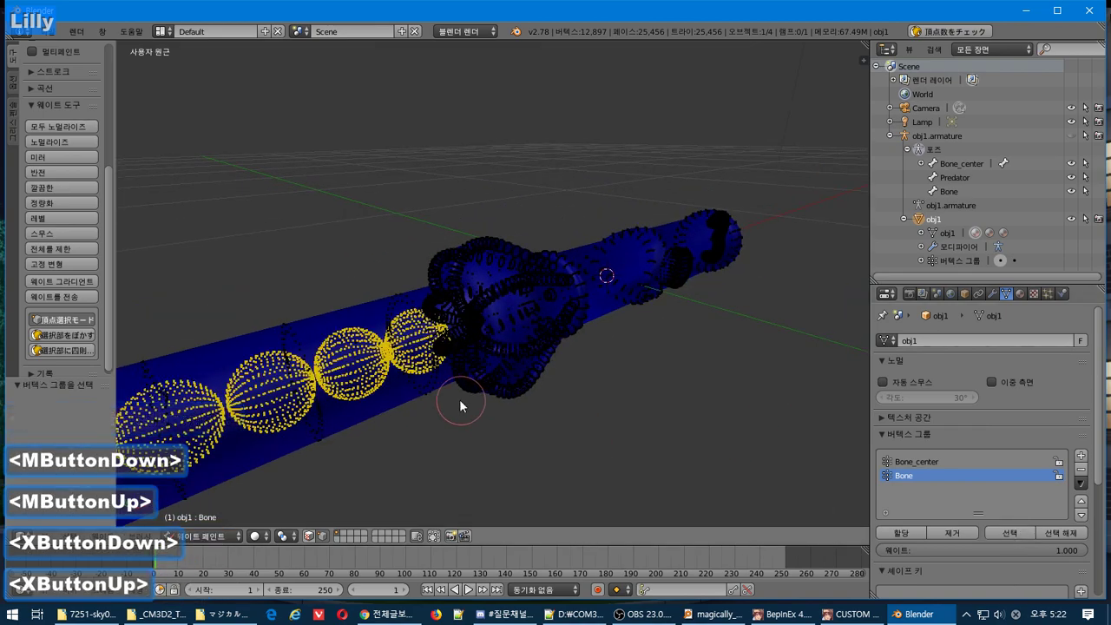
mouse_move(459, 396)
middle_down()
mouse_move(384, 411)
mouse_move(451, 408)
middle_up()
click(934, 461)
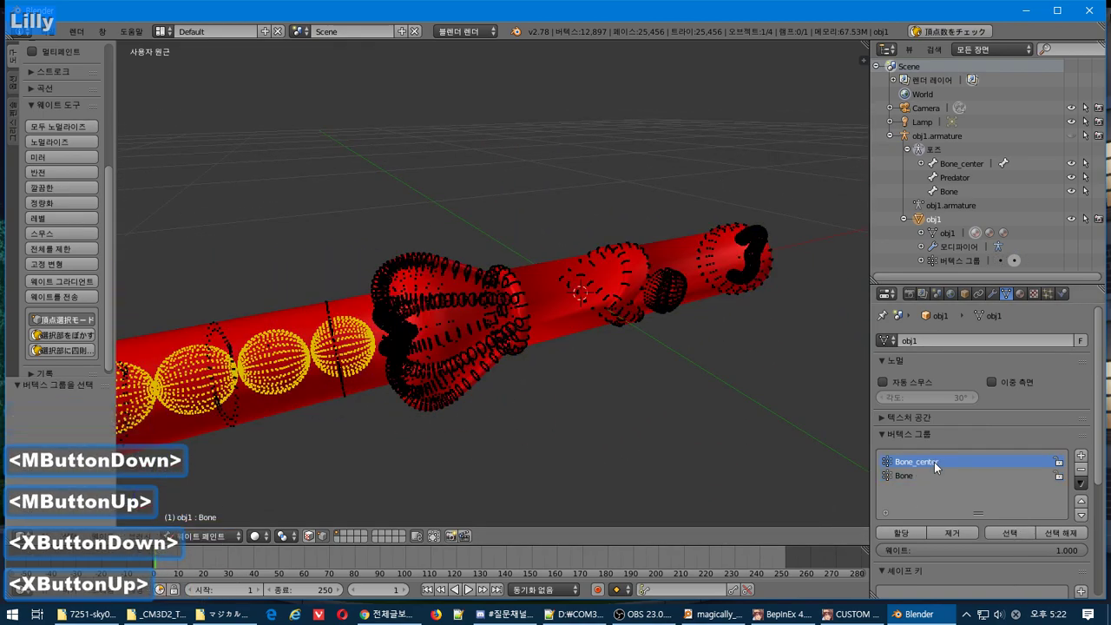
click(956, 536)
Select only the Bone_center group's vertices and check along the whole mesh which parts belong to it.
middle_drag(688, 449, 638, 453)
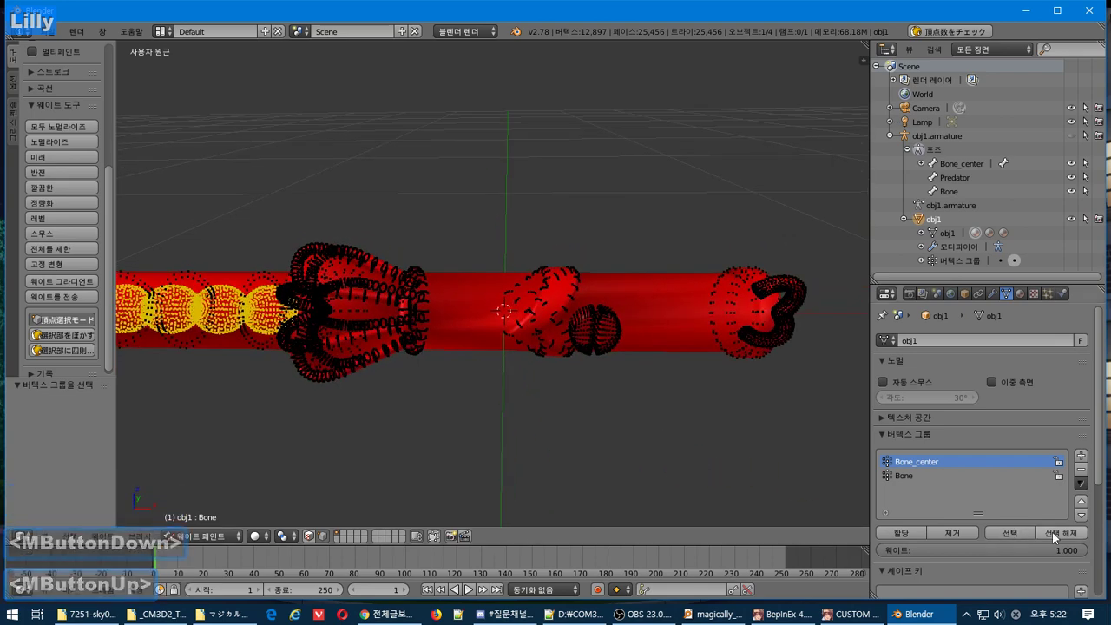
click(1007, 533)
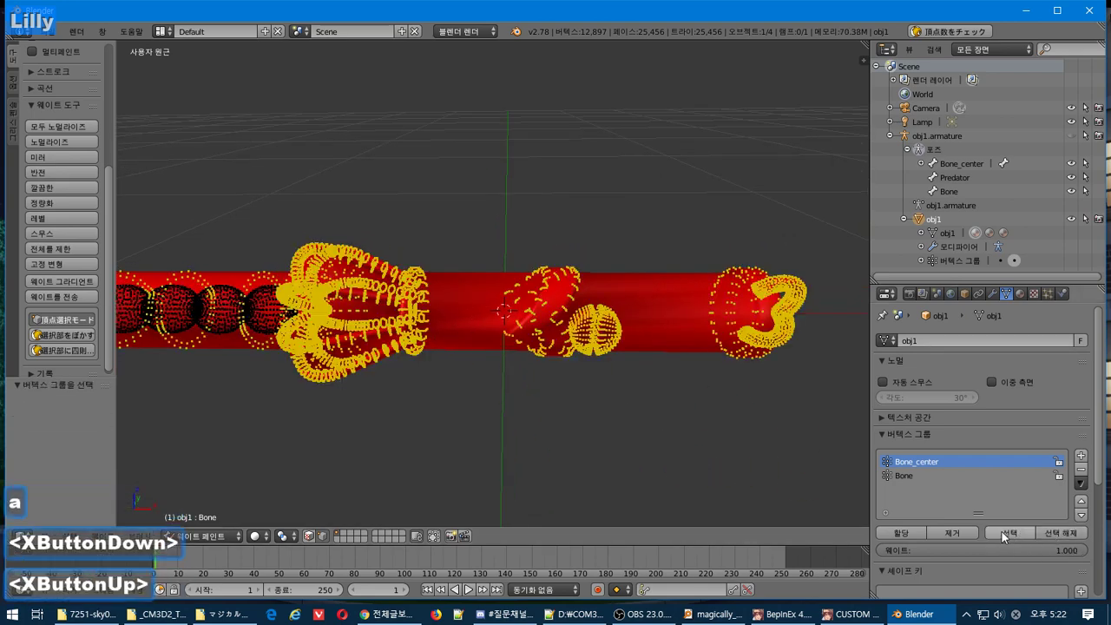
middle_drag(424, 338, 555, 312)
shift+middle_drag(556, 312, 517, 325)
scroll(519, 276, down, 2)
scroll(521, 274, up, 1)
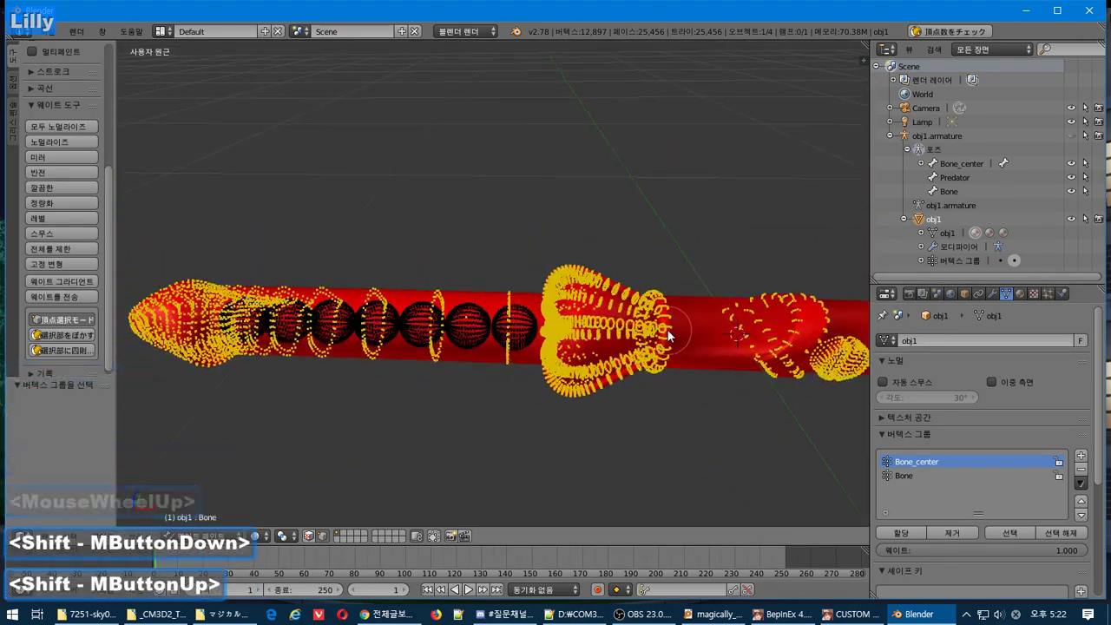
Show obj1.armature again and put obj1 into Object Mode.
click(1073, 137)
key(Tab)
scroll(622, 298, down, 1)
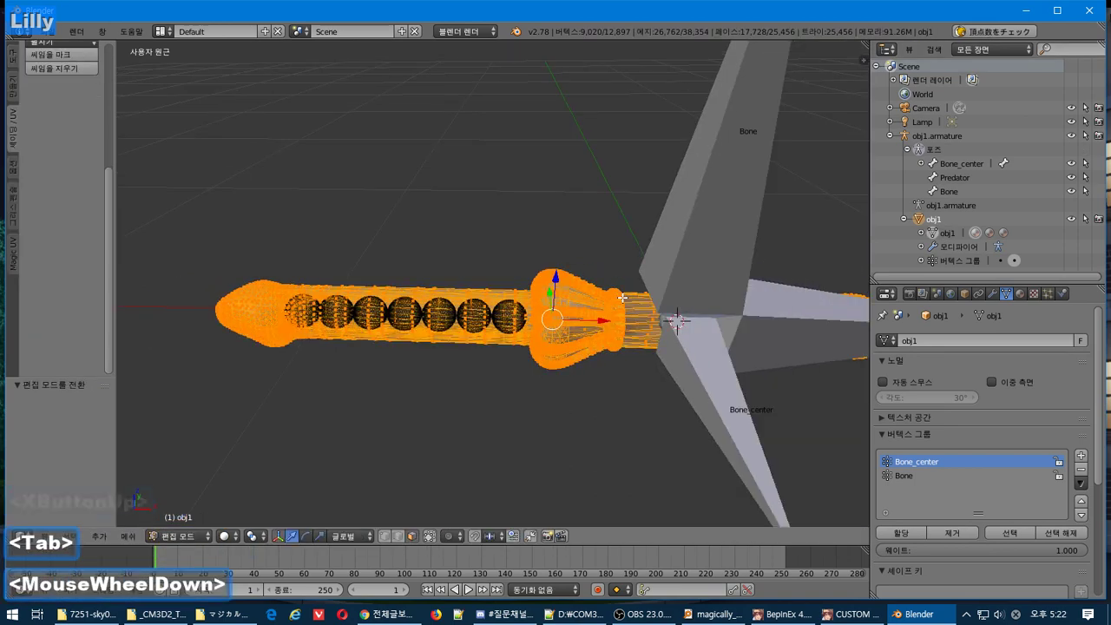
click(178, 535)
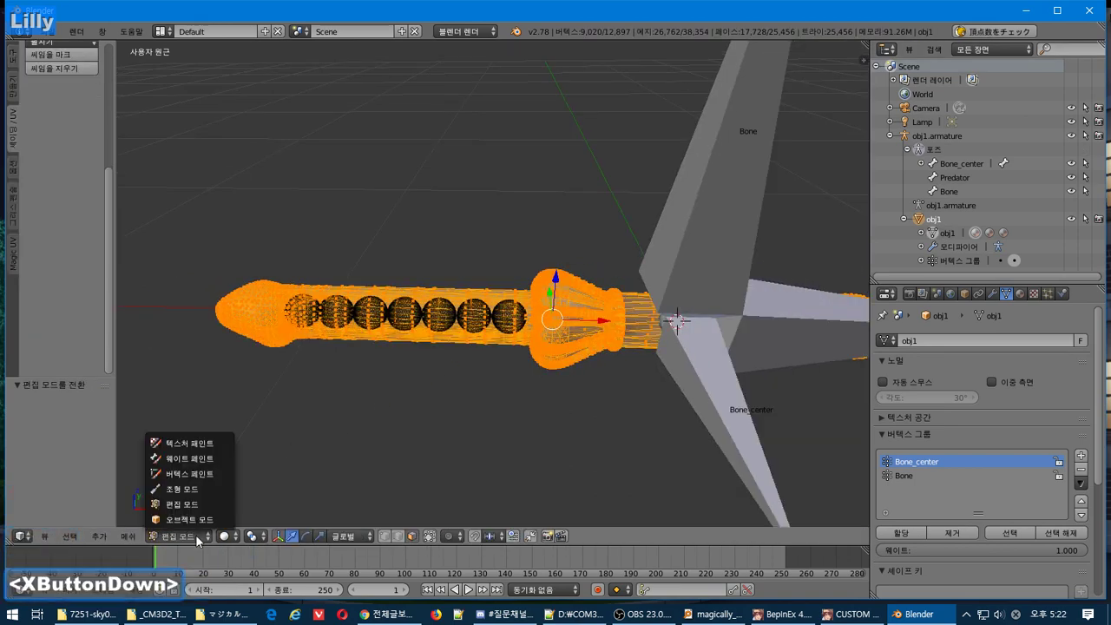
click(187, 522)
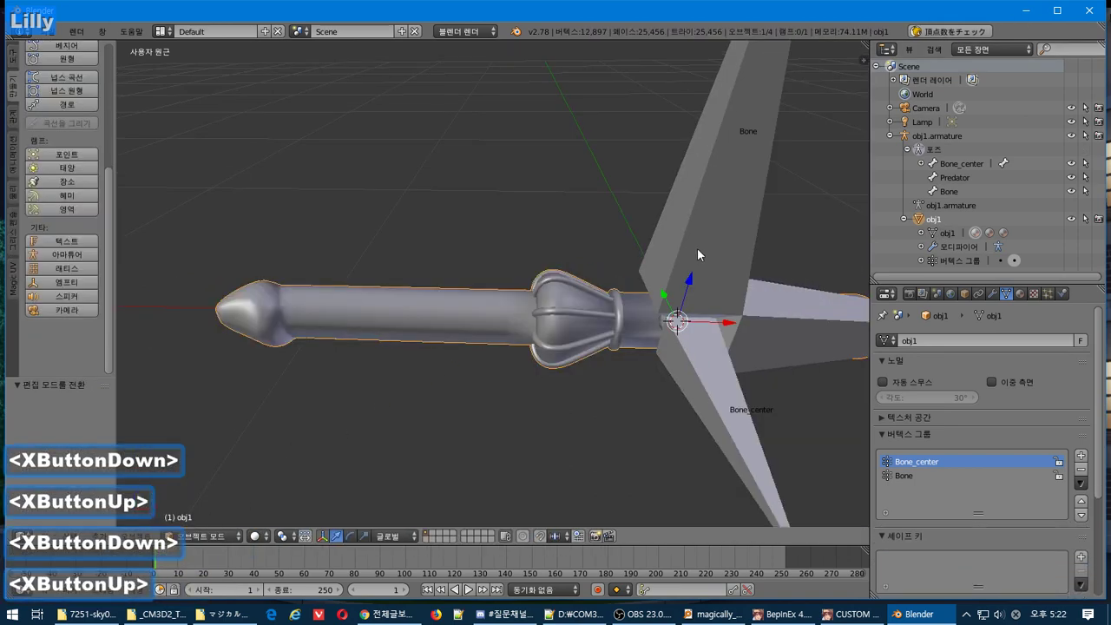
Put obj1 into Weight Paint mode and deselect all of its vertices.
click(227, 535)
click(216, 445)
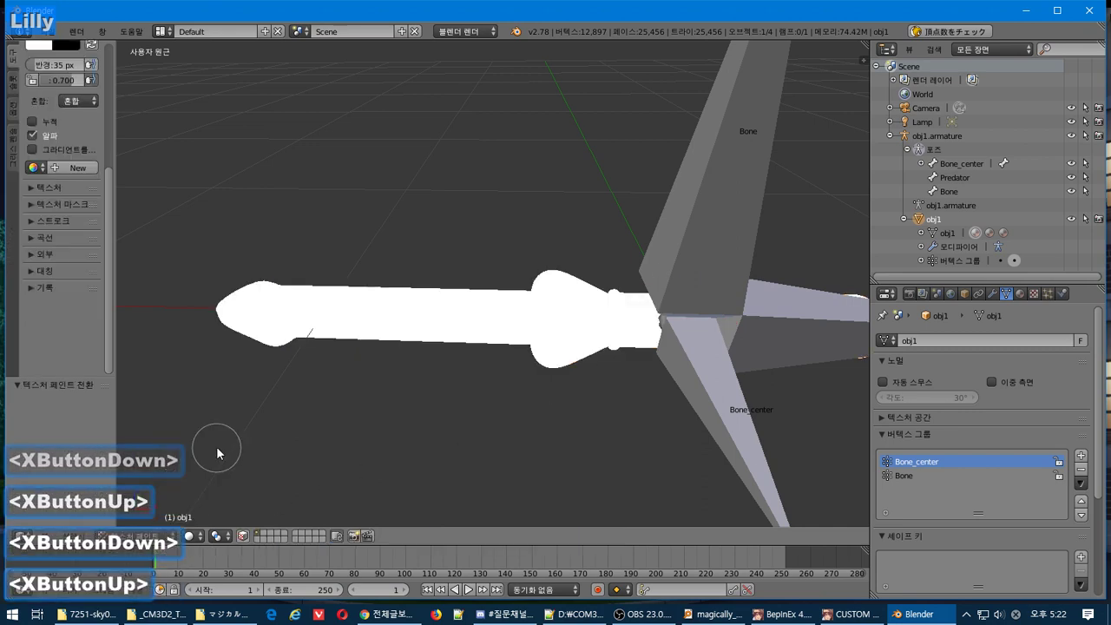
click(156, 540)
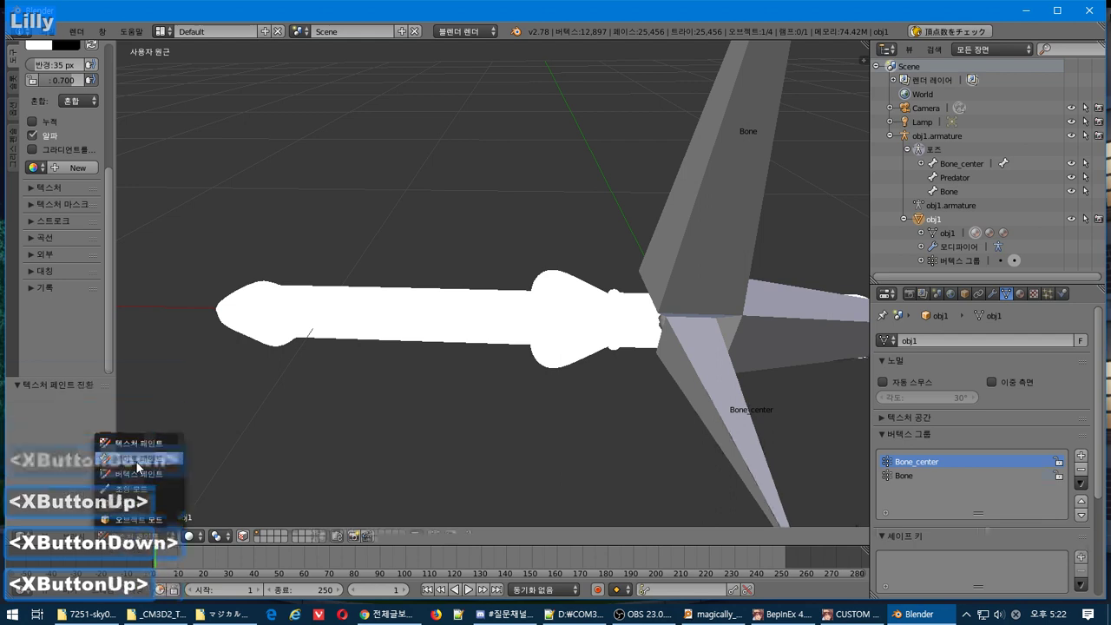
click(136, 462)
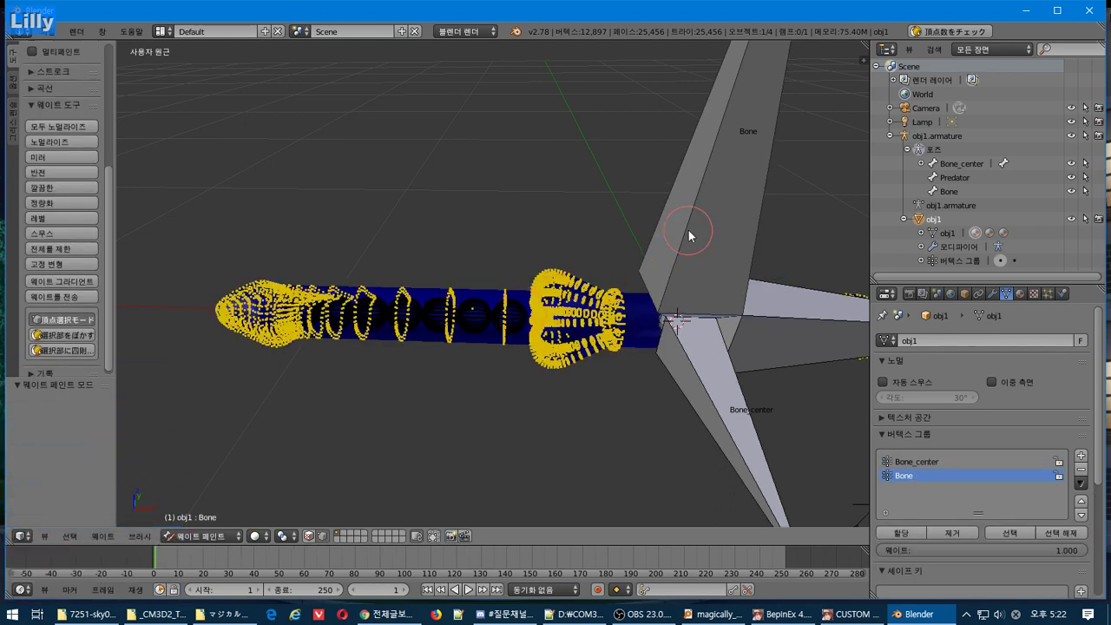
key(a)
Try moving the bone named Bone in Pose Mode by 0.238 along X and also along Z, undoing each move.
mouse_move(619, 221)
middle_down()
mouse_move(624, 327)
mouse_move(635, 228)
mouse_move(769, 214)
mouse_move(843, 226)
mouse_move(618, 218)
middle_up()
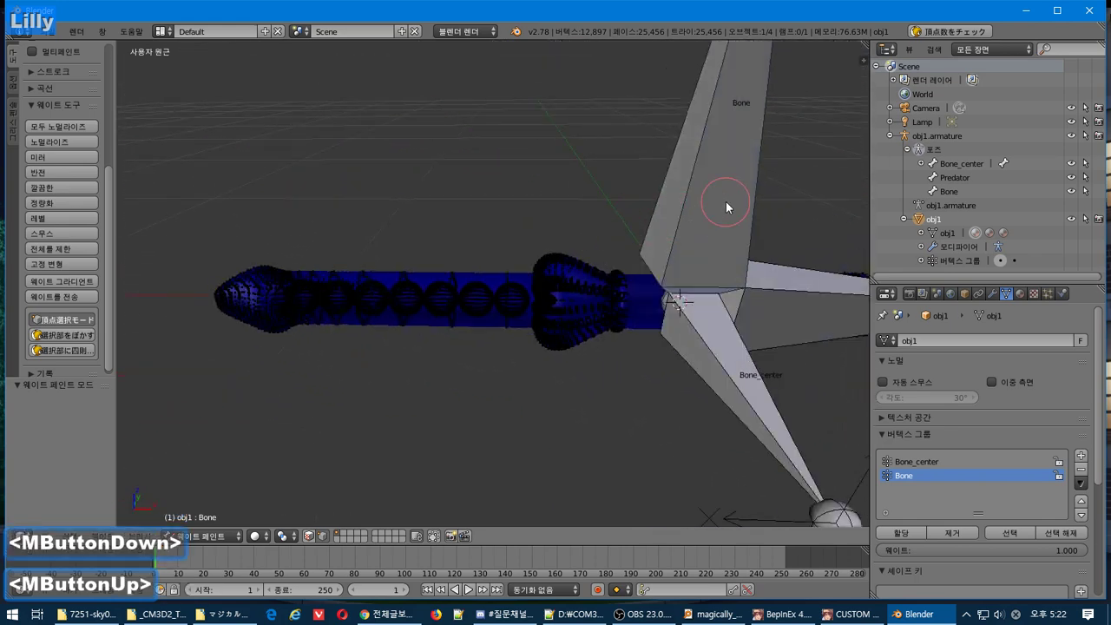
shift+middle_drag(725, 202, 618, 246)
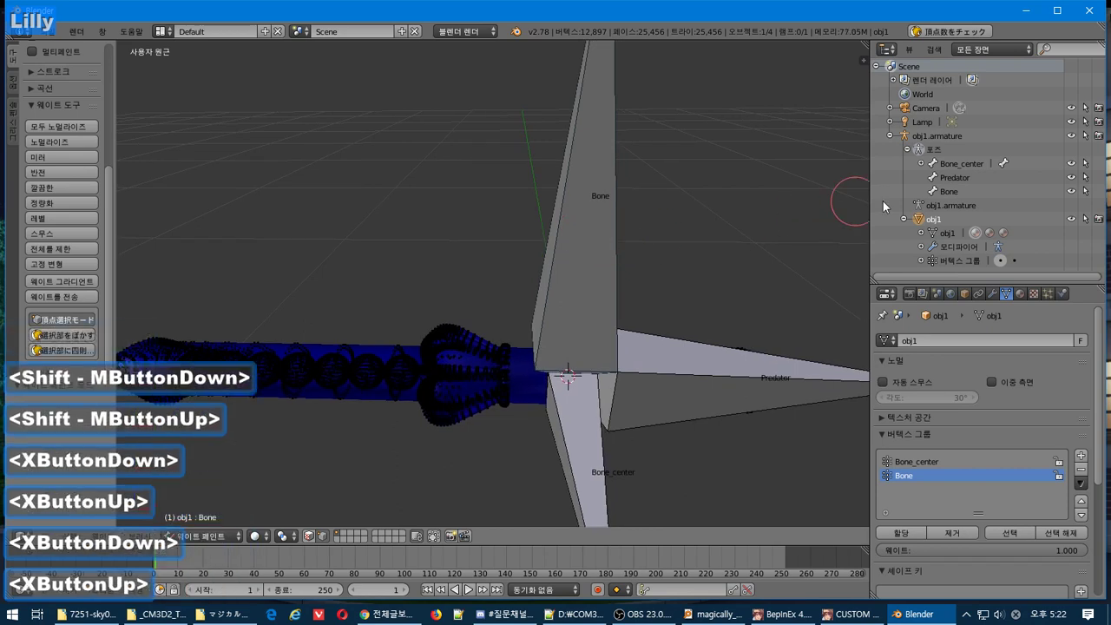
click(936, 191)
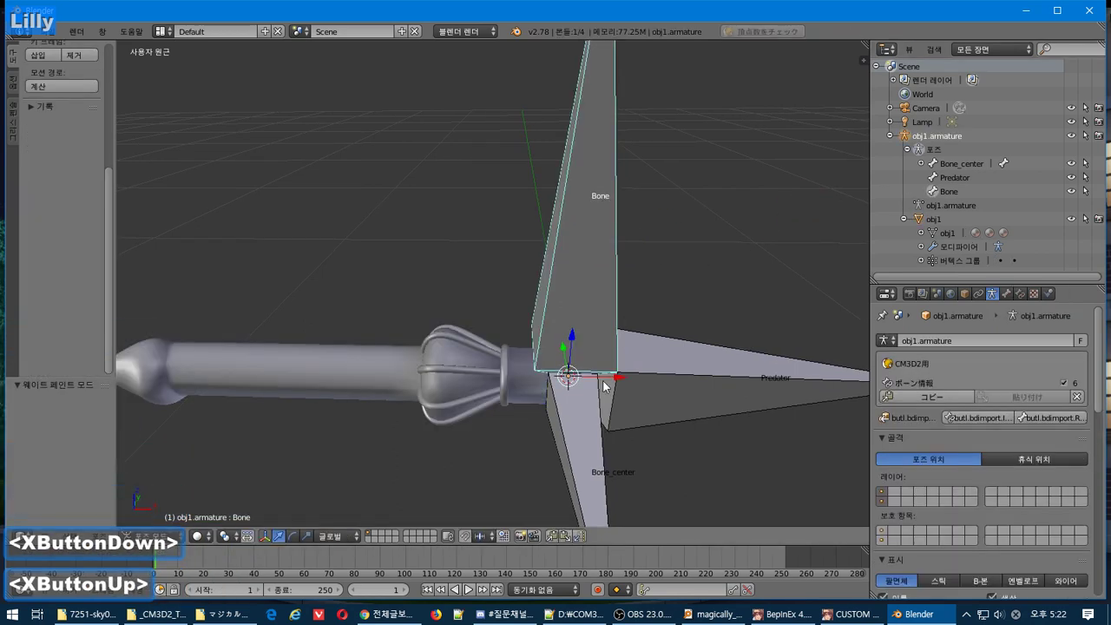
drag(617, 382, 694, 241)
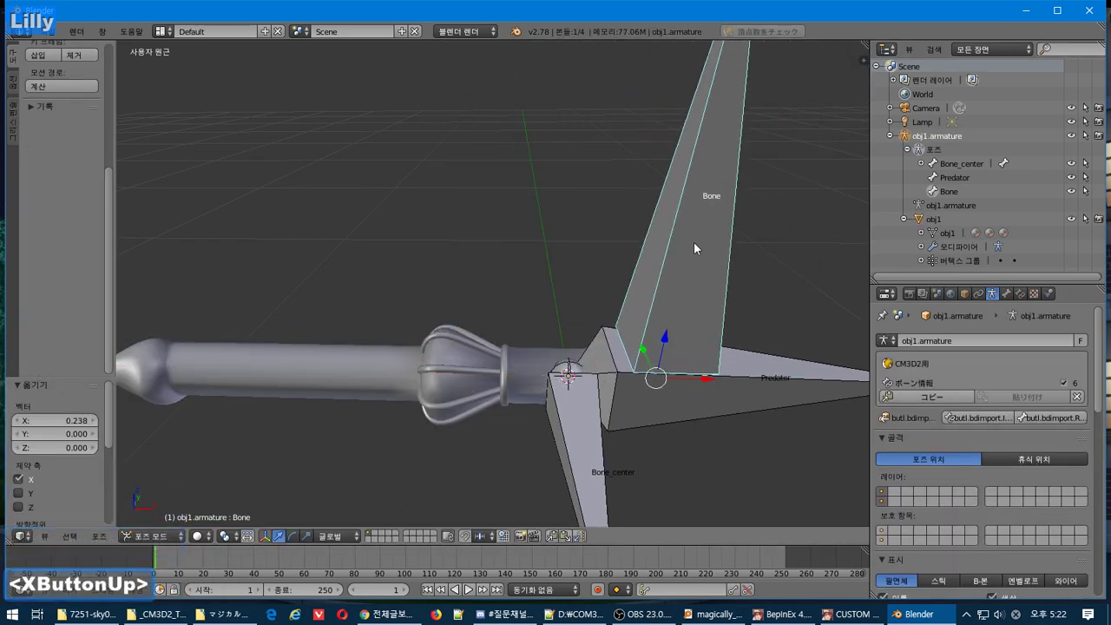
key(ctrl+z)
drag(572, 337, 599, 215)
middle_drag(464, 248, 476, 225)
key(ctrl+z)
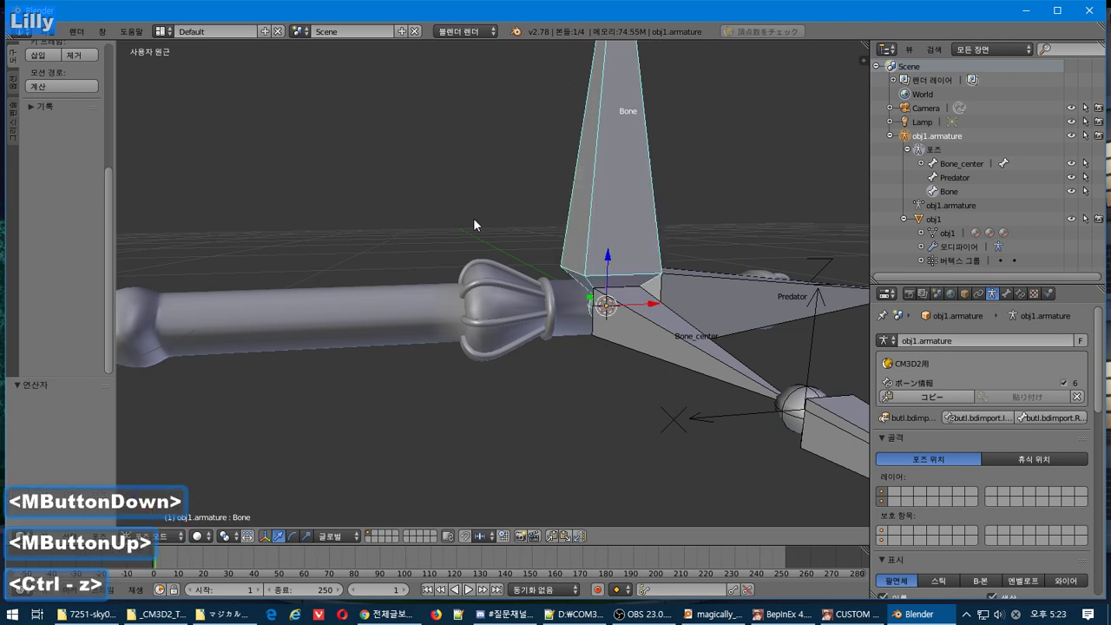
Try moving the selected vertex of obj1 by 0.141 along Z in Edit Mode, and undo the move.
scroll(461, 294, down, 1)
middle_drag(461, 293, 455, 308)
scroll(452, 316, up, 2)
key(Tab)
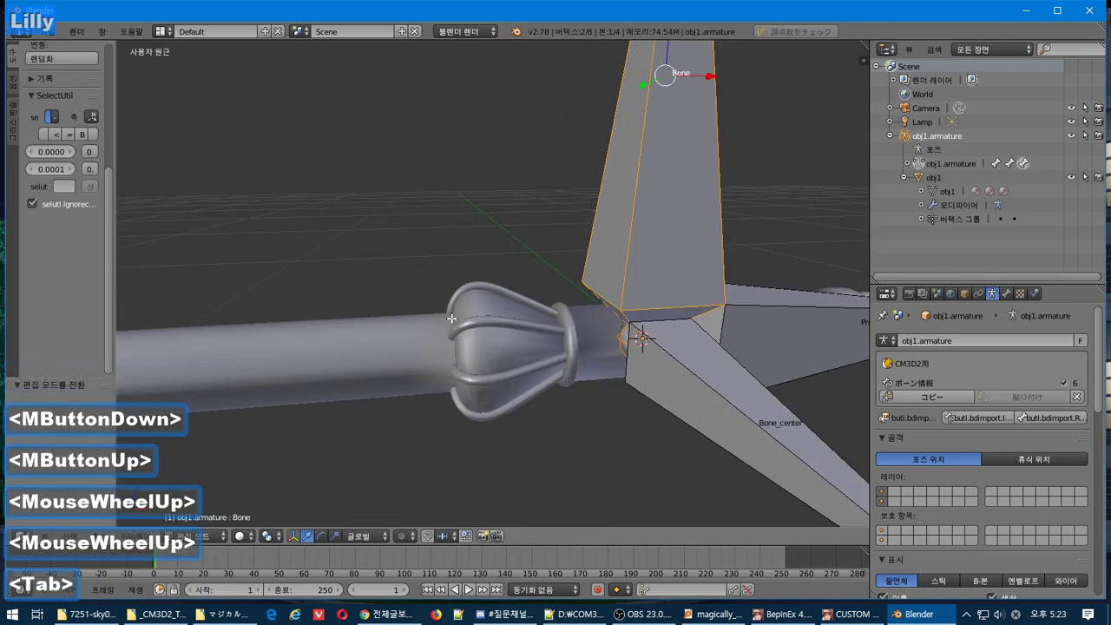
key(Tab)
right_click(385, 357)
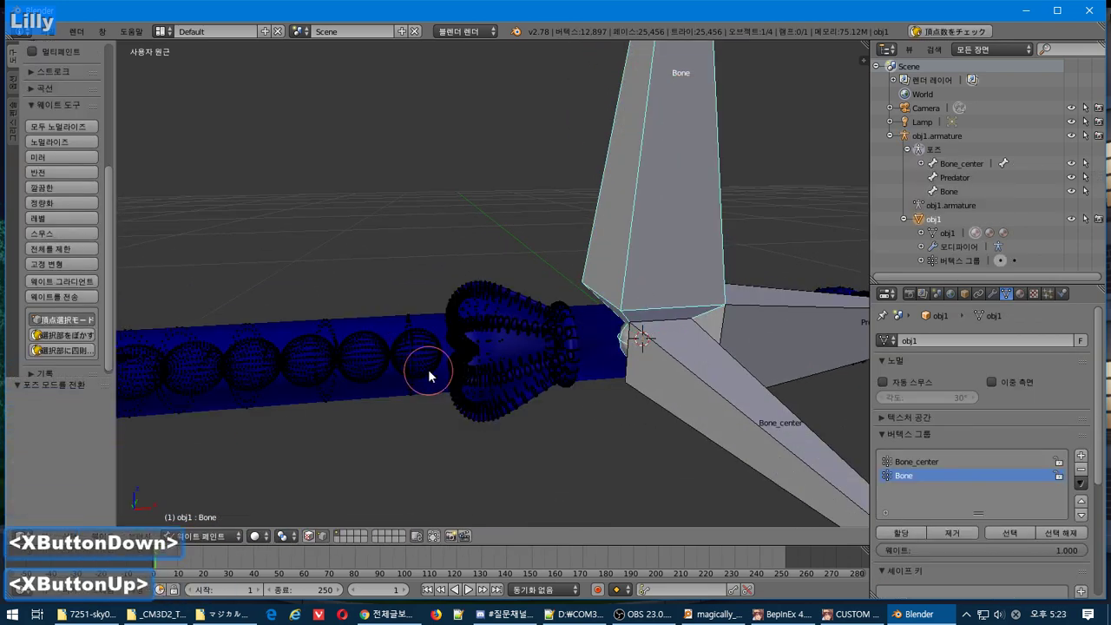
middle_drag(428, 369, 721, 237)
key(Tab)
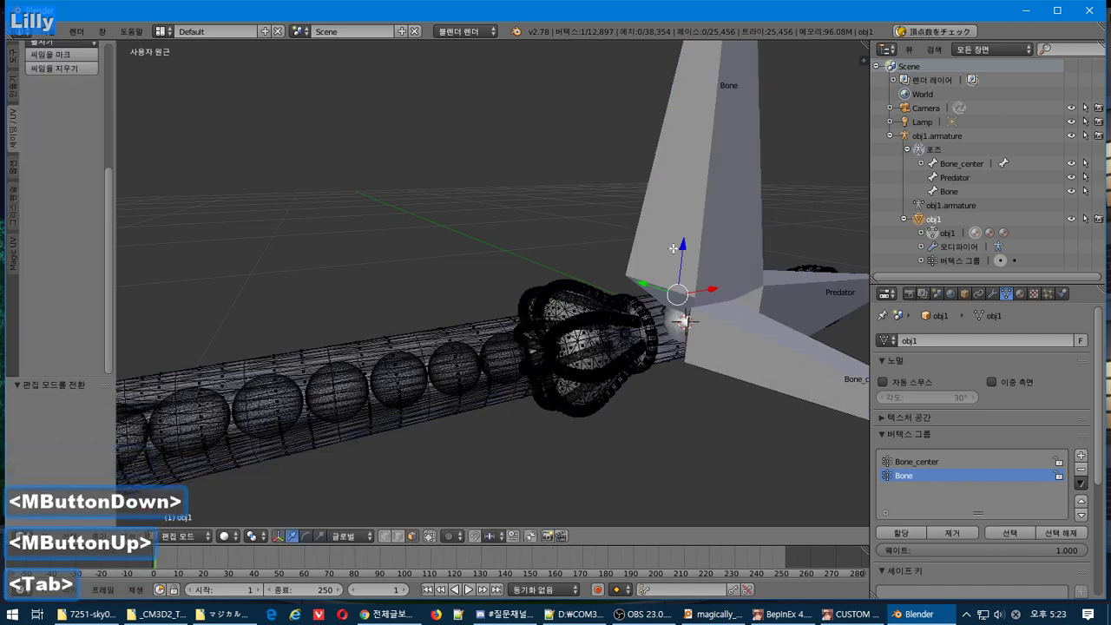
drag(684, 246, 687, 235)
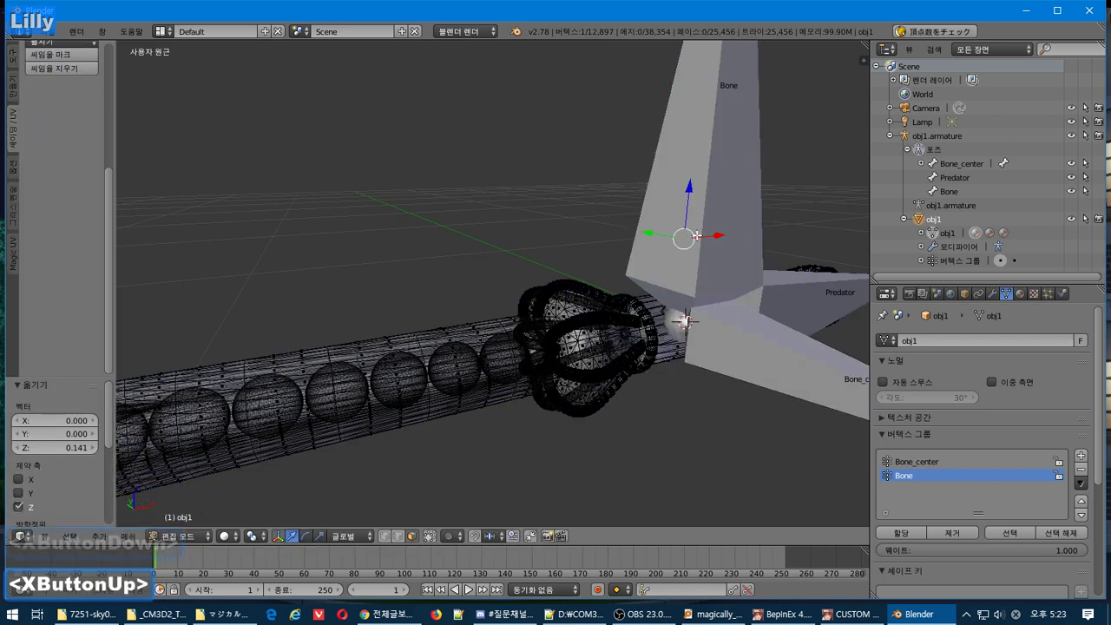
key(ctrl+z)
scroll(647, 271, down, 2)
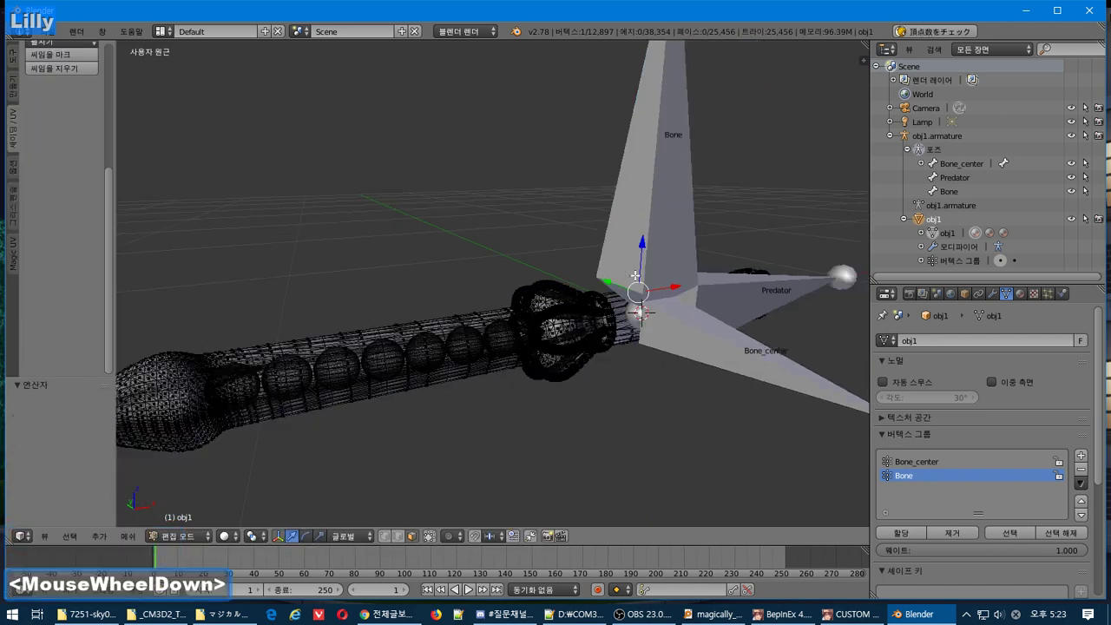
scroll(632, 275, up, 2)
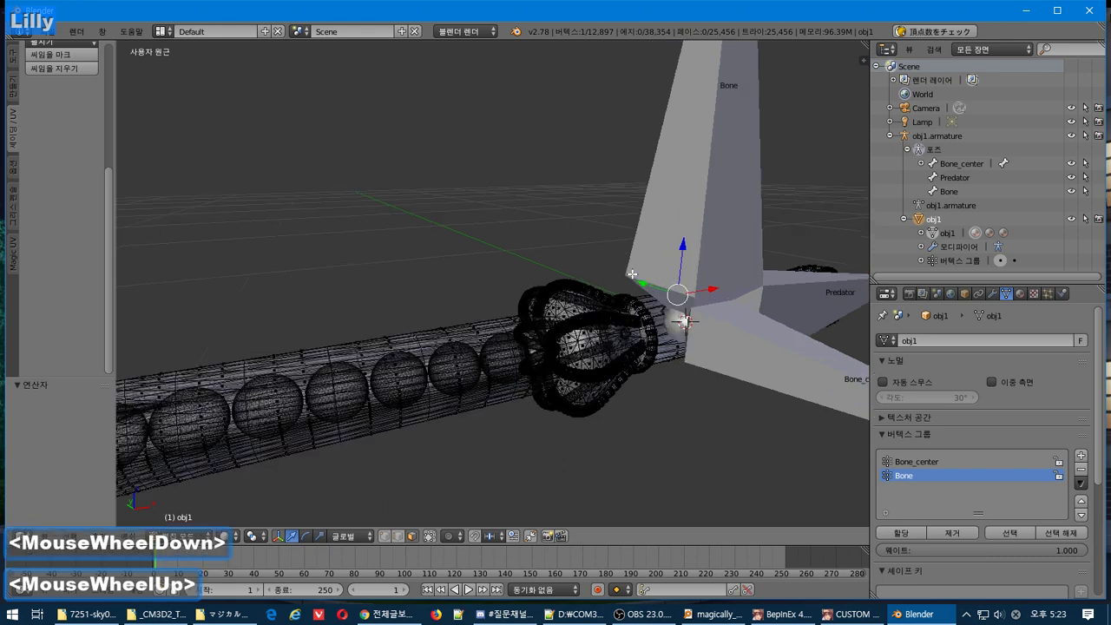
Raise the bone named Bone by 0.249 along Z in Pose Mode to test which parts follow it.
click(947, 191)
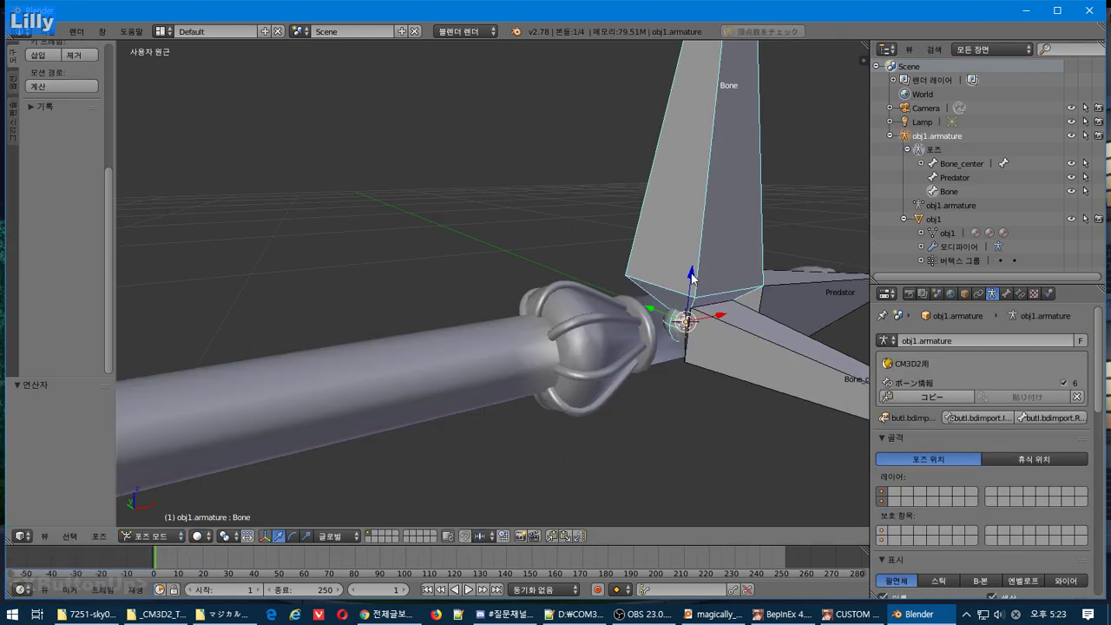
drag(692, 277, 717, 164)
Select the vertices of obj1 that belong to the Bone vertex group in Edit Mode.
right_click(446, 410)
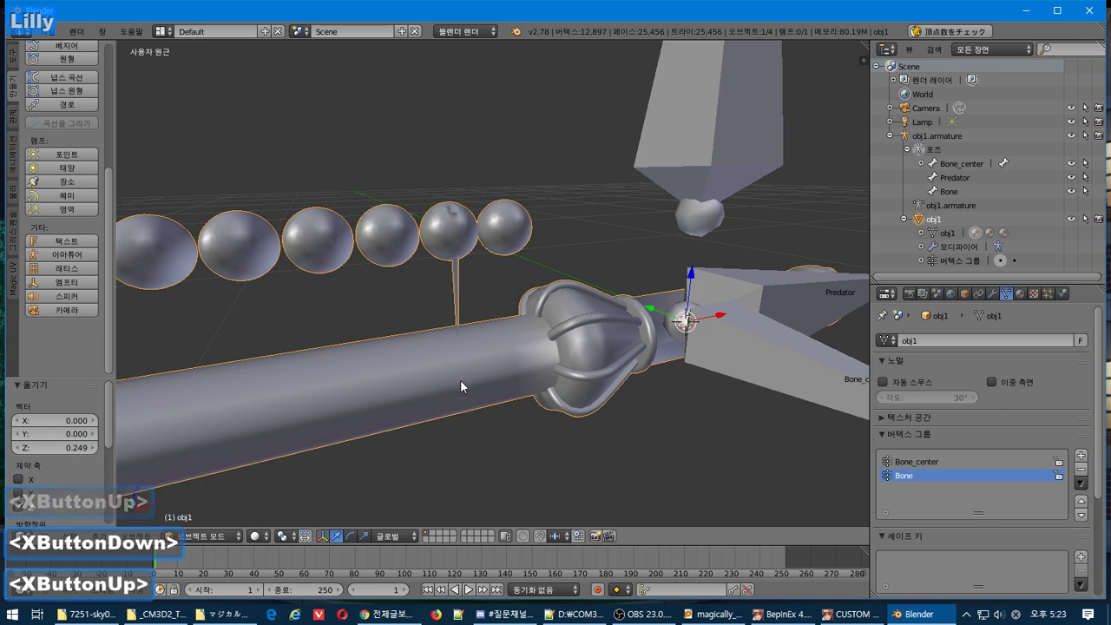
key(Tab)
scroll(490, 384, up, 2)
middle_click(494, 402)
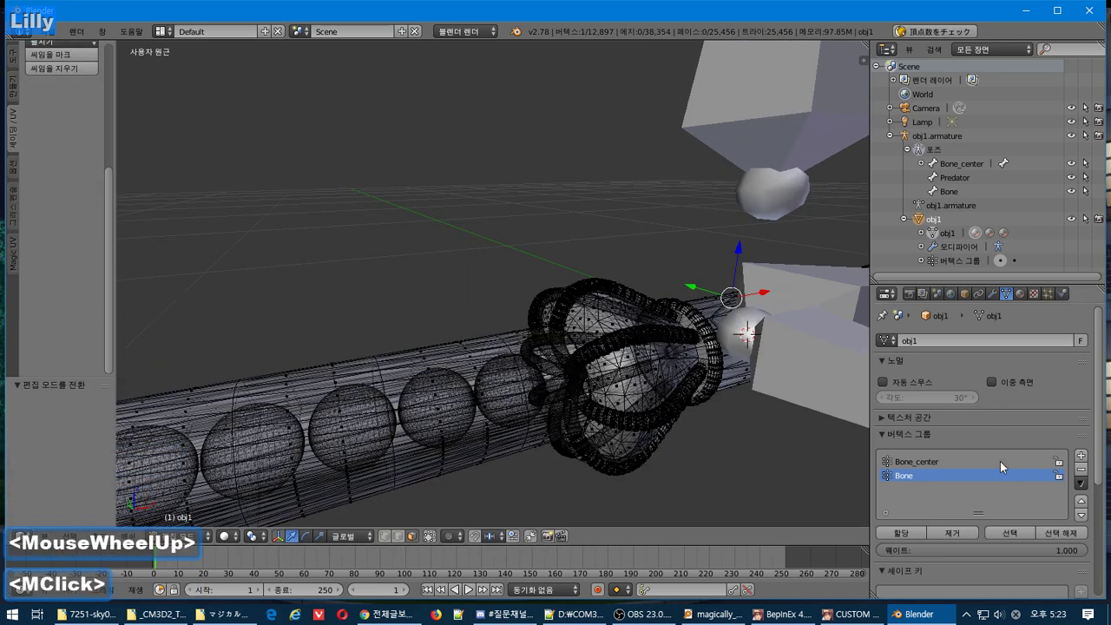
click(1024, 536)
middle_drag(605, 438, 208, 516)
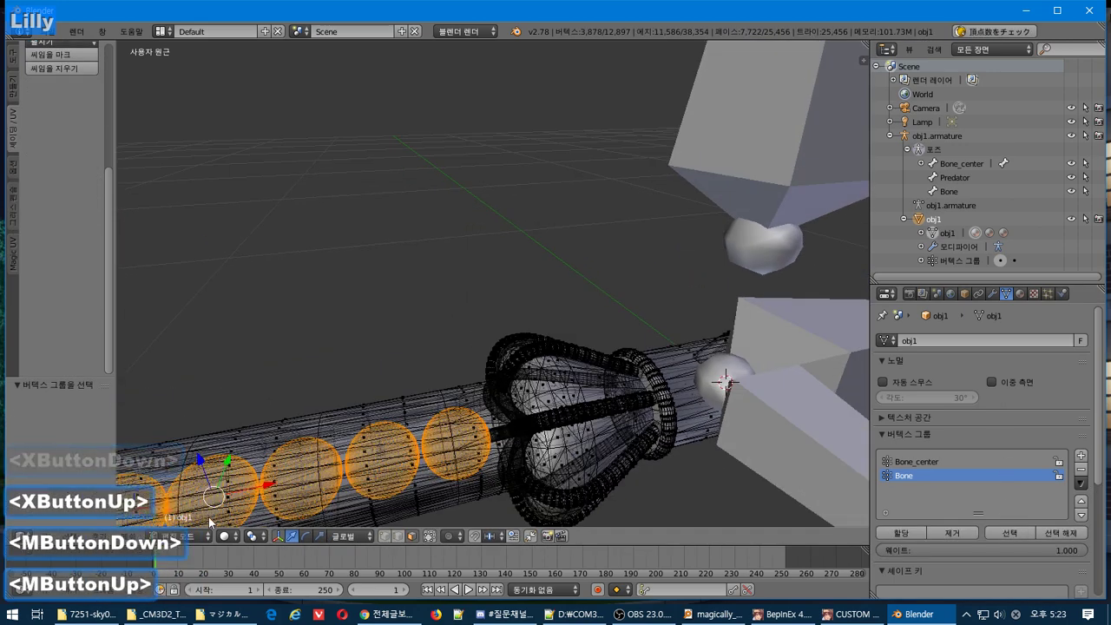
Assign the stray vertex at the spike's tip to the Bone vertex group with weight 1.000 in Weight Paint mode.
click(193, 535)
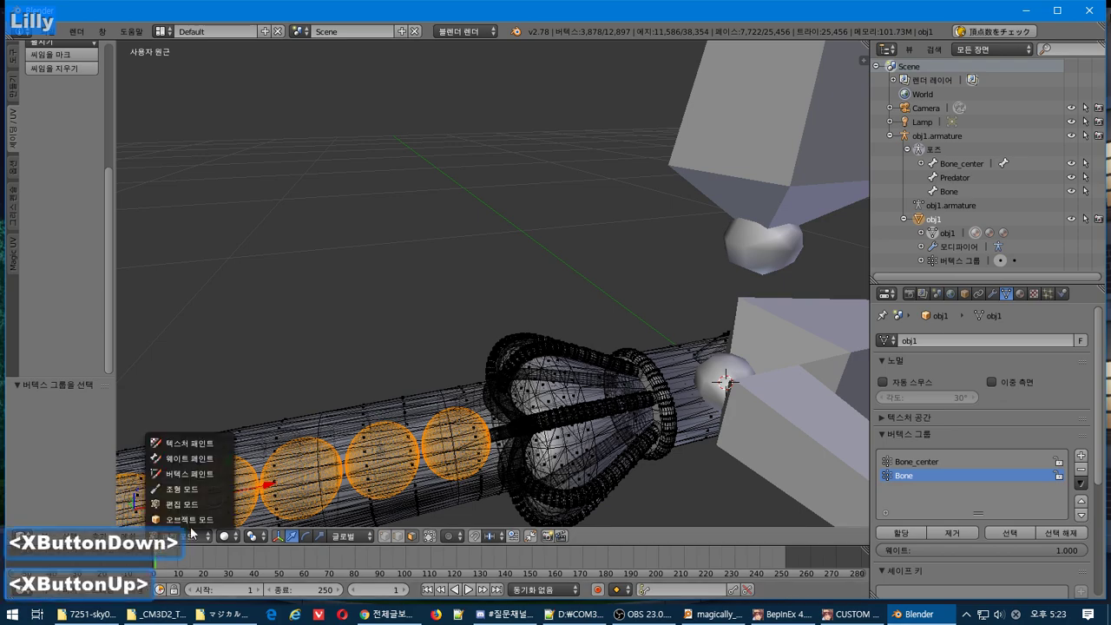
click(190, 458)
middle_drag(402, 407, 417, 391)
scroll(417, 391, up, 2)
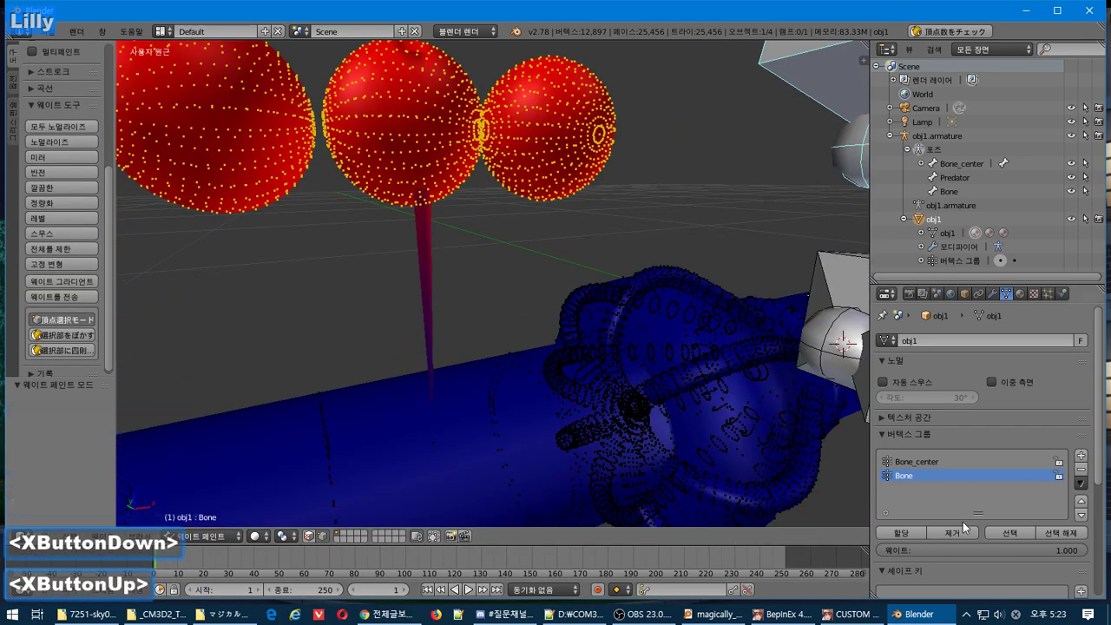
right_click(438, 448)
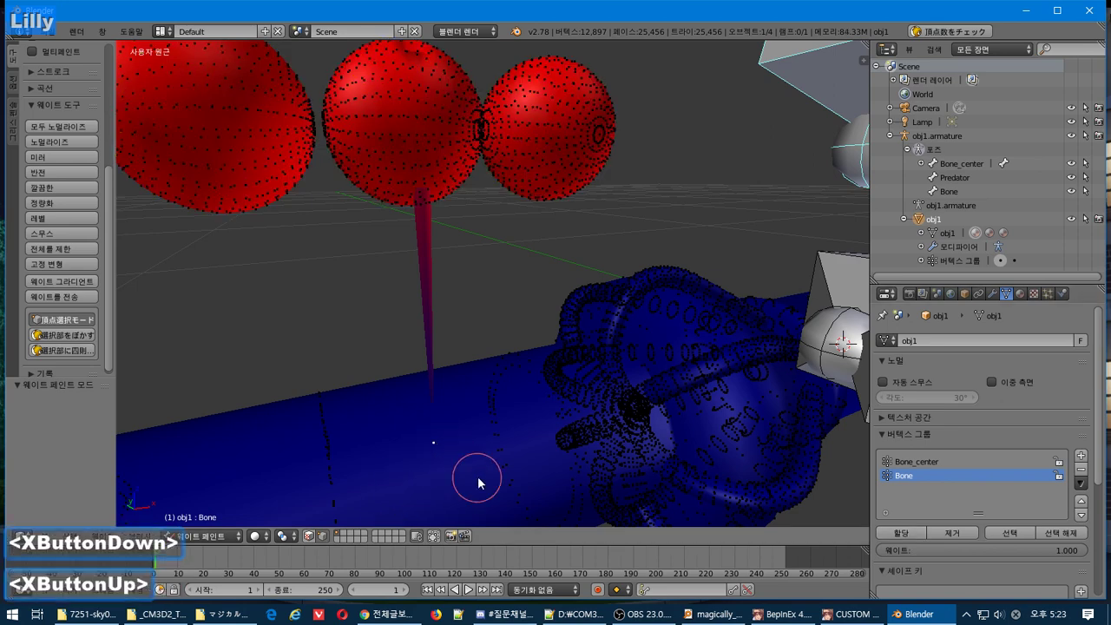
click(907, 533)
scroll(573, 378, down, 4)
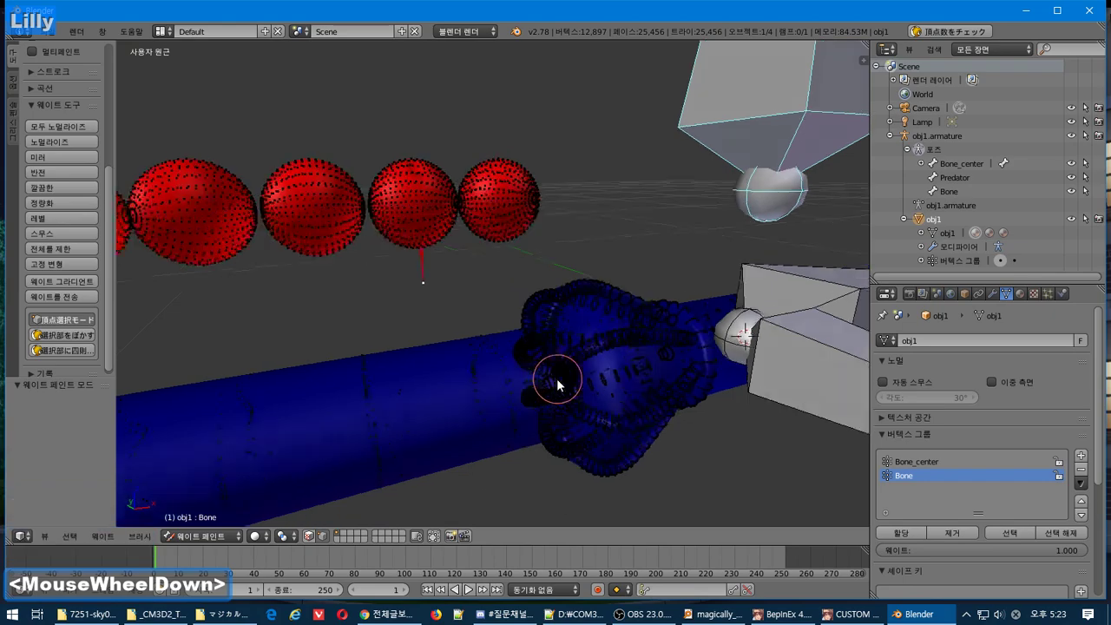
mouse_move(557, 384)
middle_down()
mouse_move(541, 385)
mouse_move(570, 382)
middle_up()
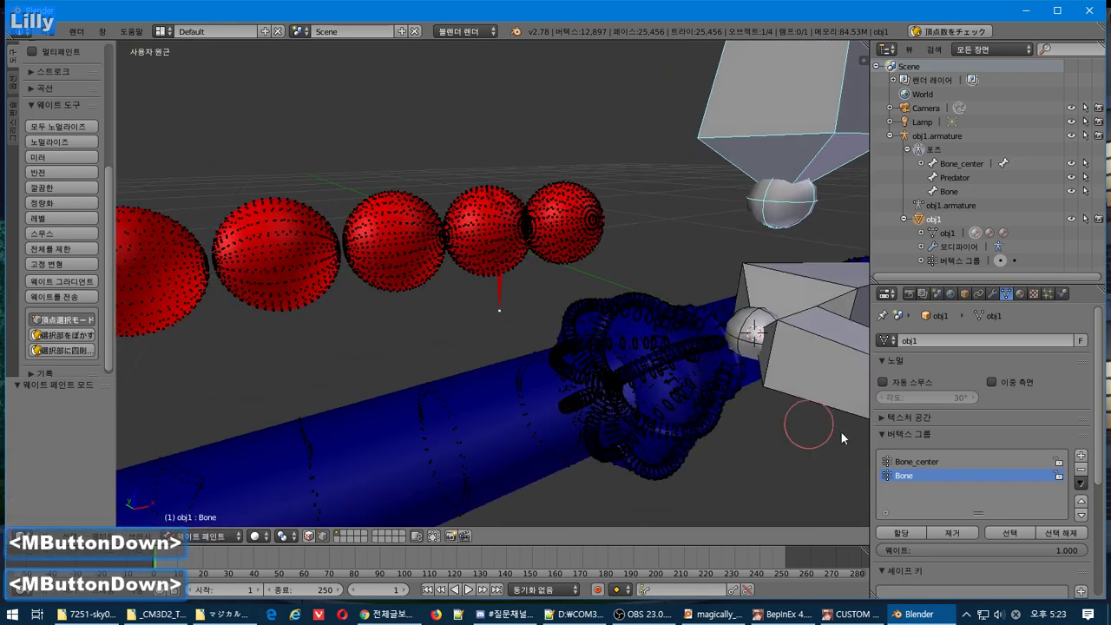
Remove the stray vertex from the Bone_center vertex group.
click(930, 460)
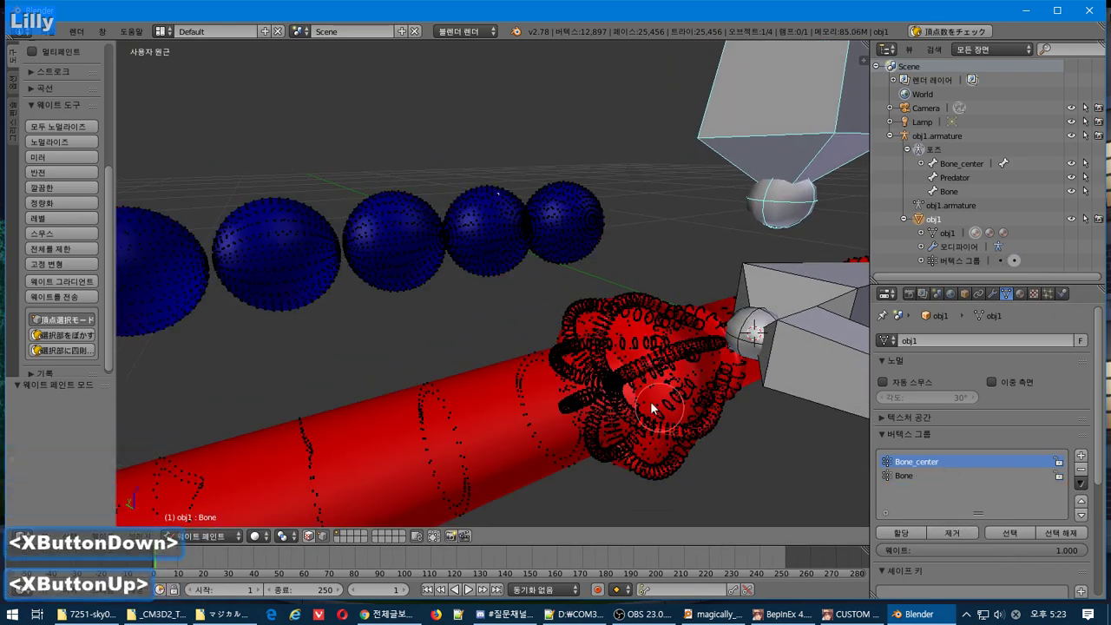
middle_drag(652, 405, 552, 388)
scroll(574, 378, down, 2)
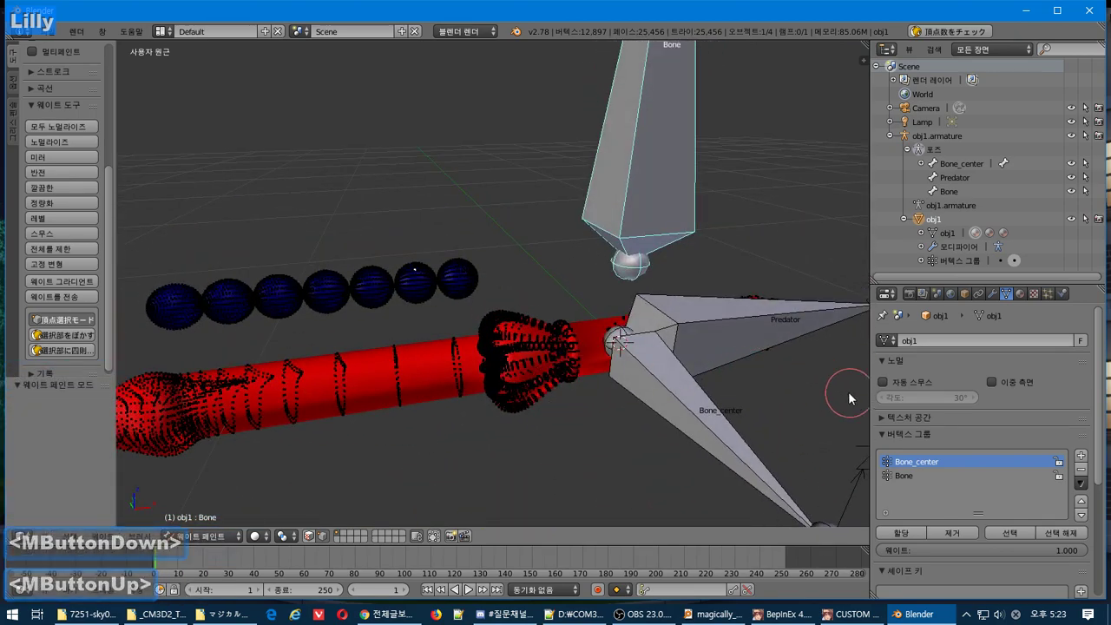
Reset the pose of the bone named Bone by setting its Y location to 0.
click(932, 193)
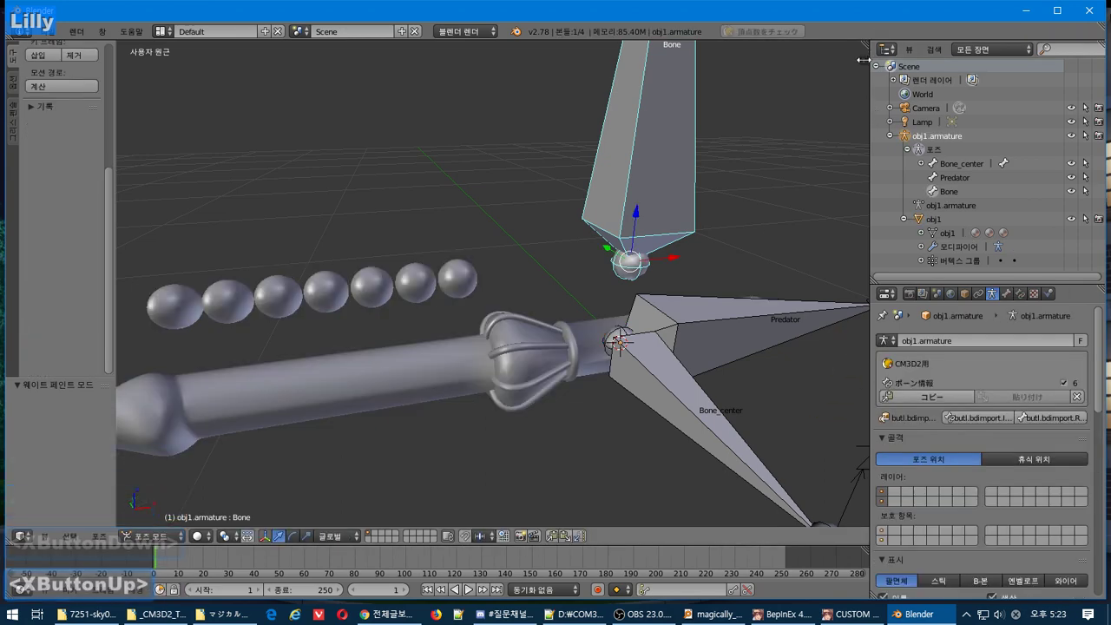
key(n)
click(802, 98)
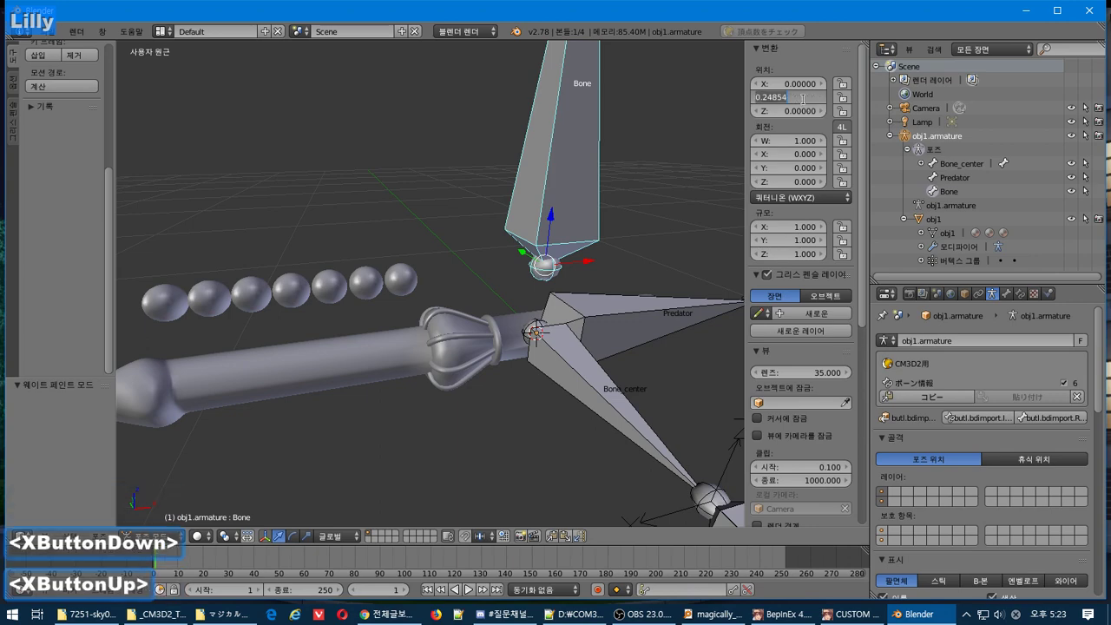
text(0)
key(Return)
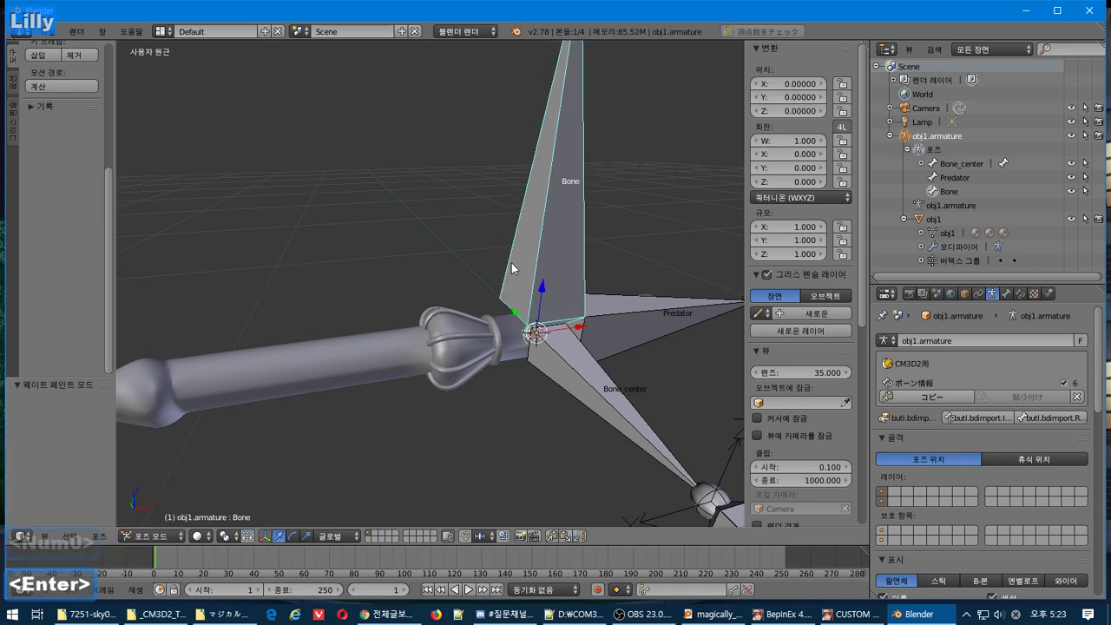
Select all vertices of obj1 in Edit Mode.
scroll(511, 267, down, 1)
scroll(511, 267, up, 2)
scroll(511, 268, down, 1)
scroll(513, 287, down, 1)
middle_drag(511, 268, 520, 300)
right_click(412, 391)
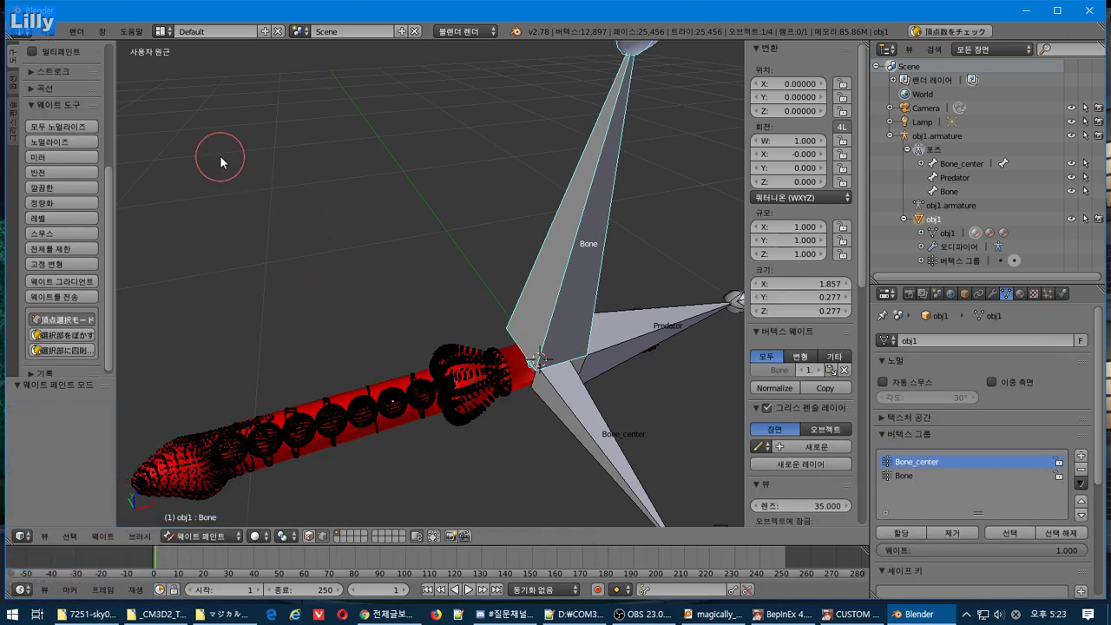
key(Tab)
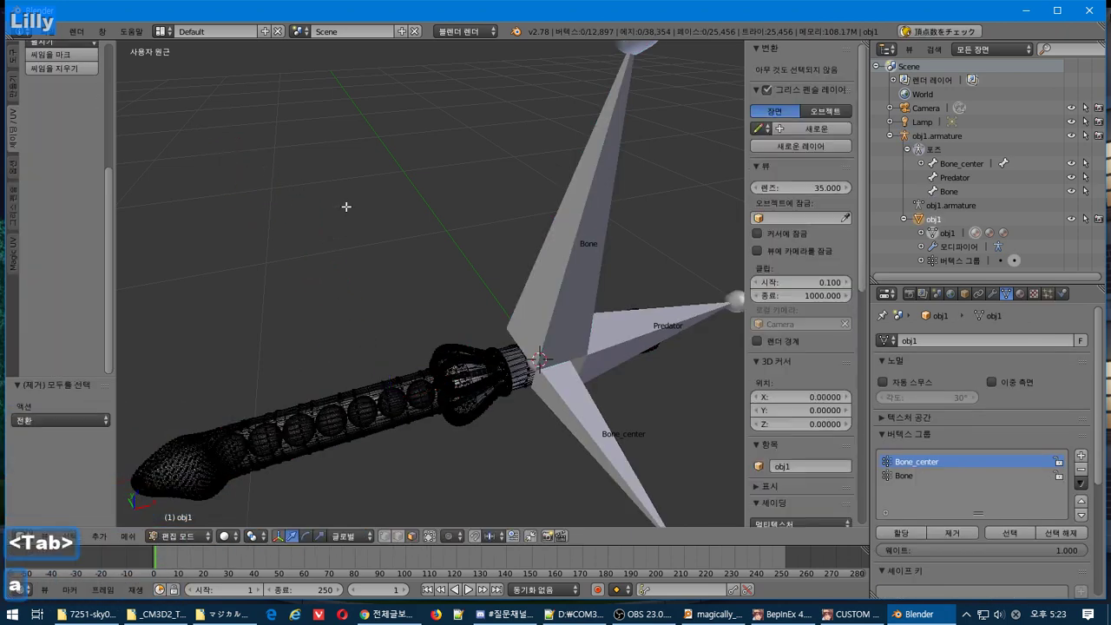
key(a)
key(a)
Copy the file name magically_vibe02.model from the マジカルアダルトトイ folder in the CM3D2 model export browser, and cancel the export.
click(76, 31)
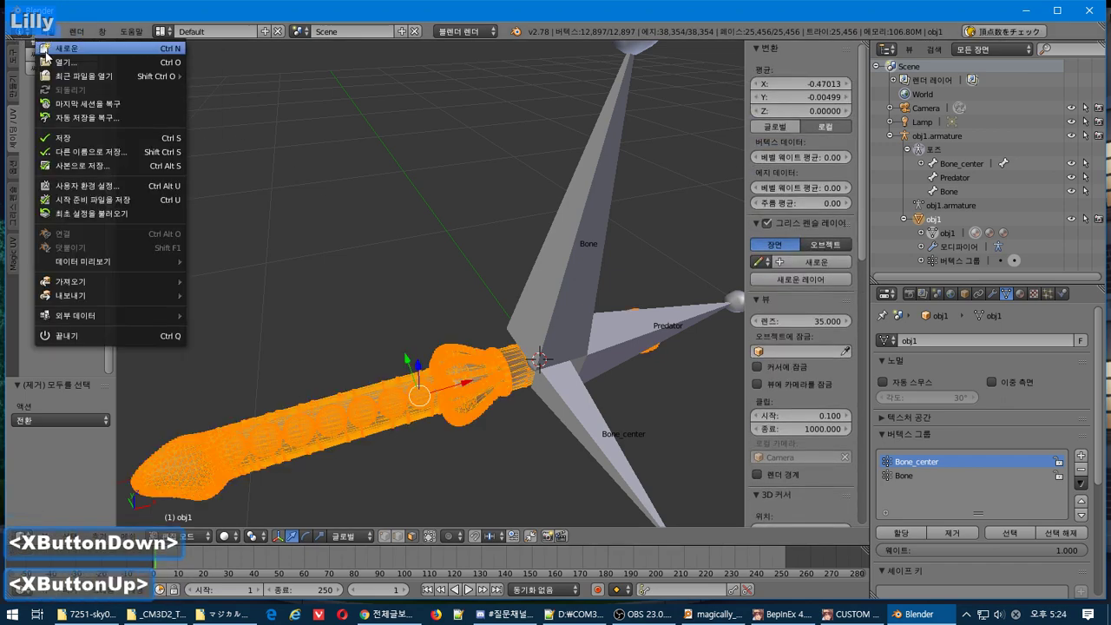
mouse_move(142, 294)
click(251, 421)
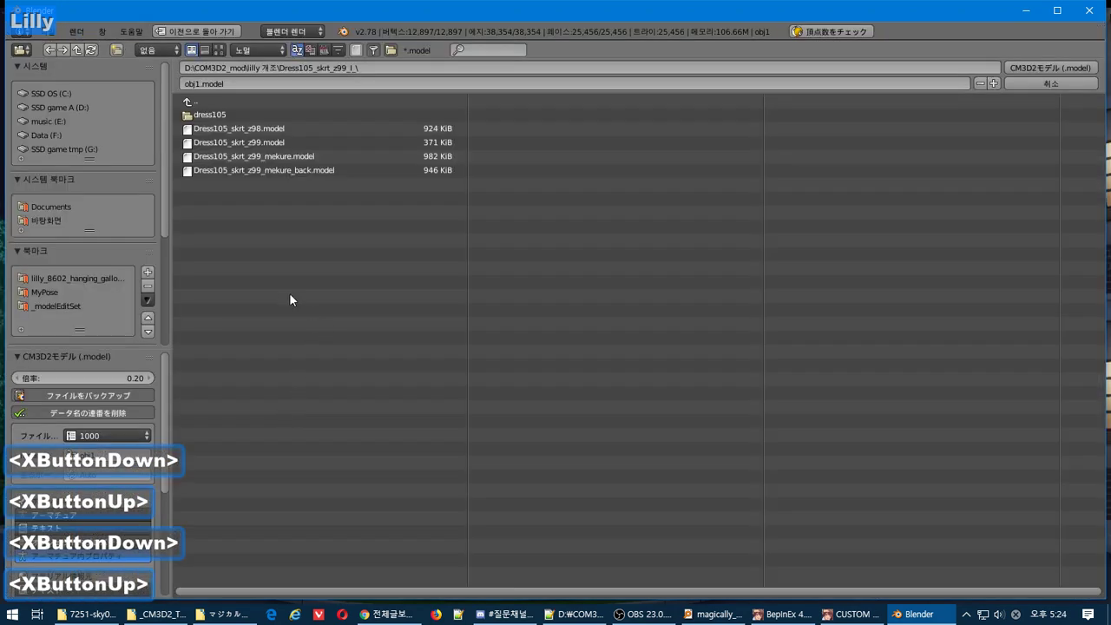
drag(167, 230, 172, 323)
click(75, 225)
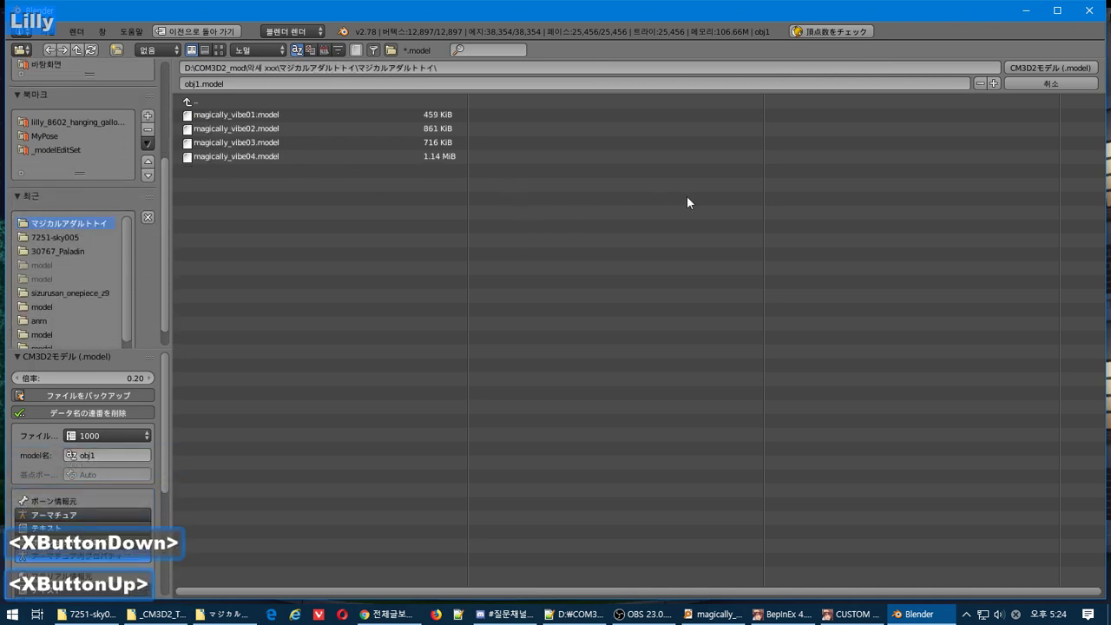
click(250, 131)
click(248, 84)
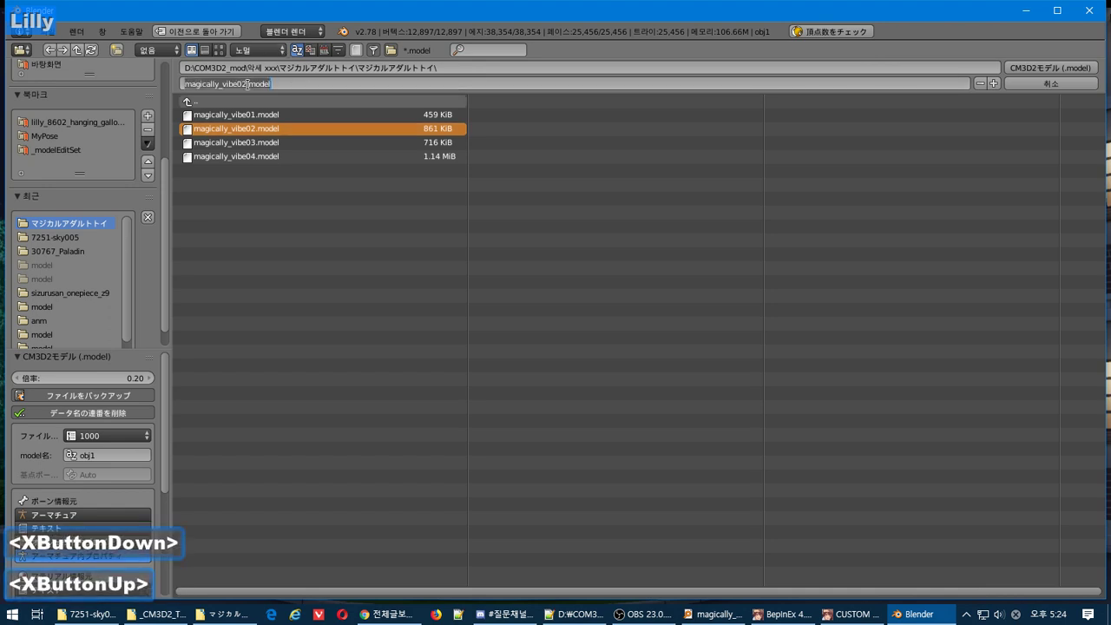
key(ctrl+c)
key(Escape)
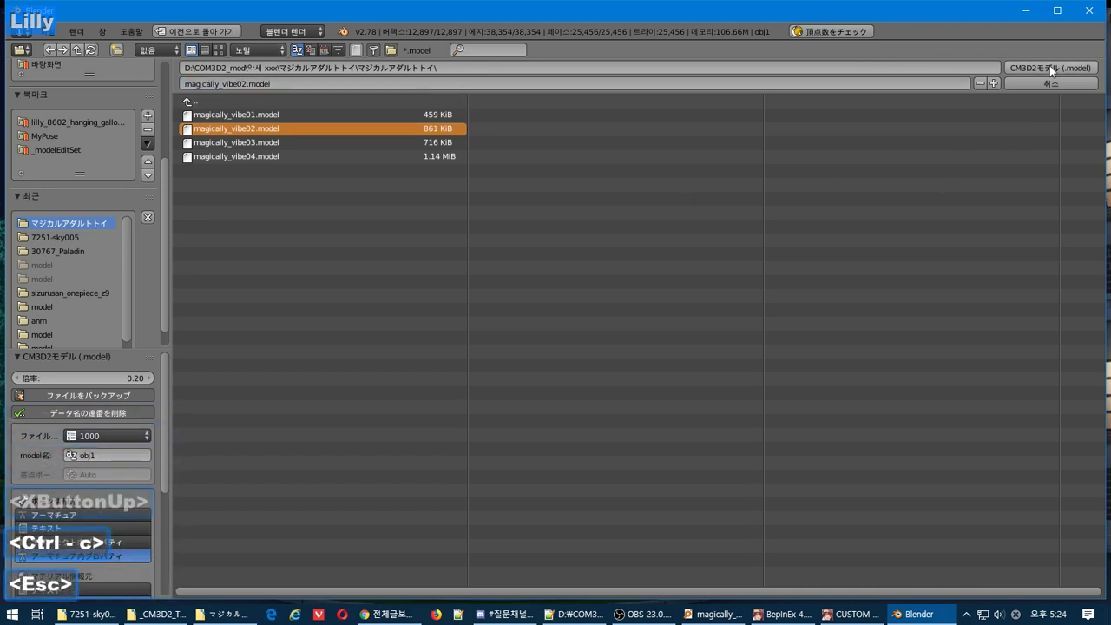
click(1039, 87)
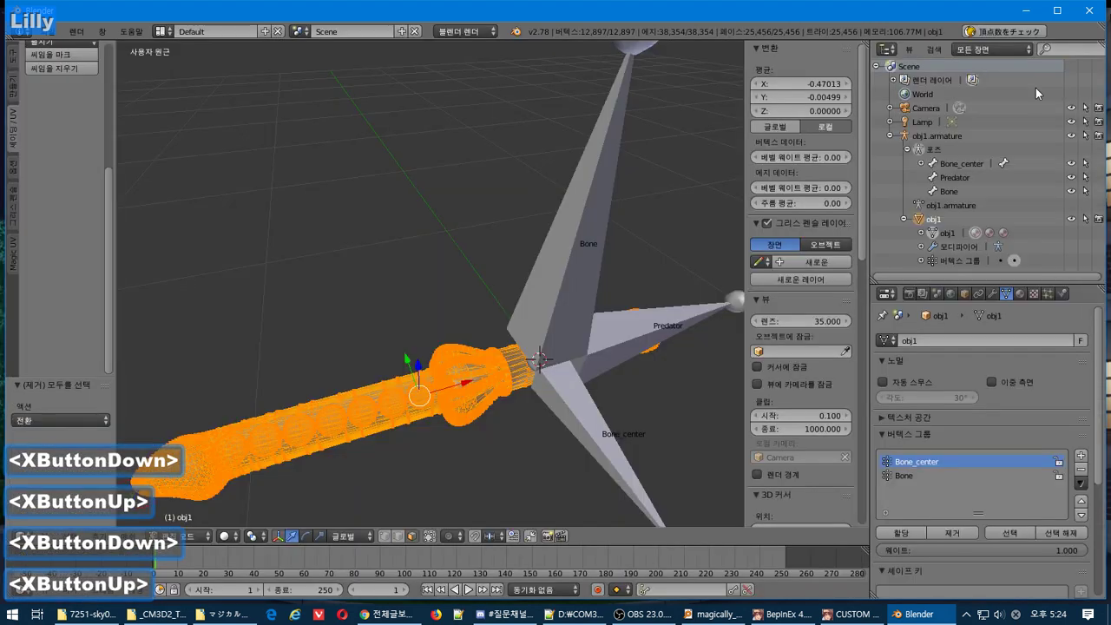
Rename the mesh object obj1 as magically_vibe02.
double_click(933, 219)
key(ctrl+v)
click(59, 127)
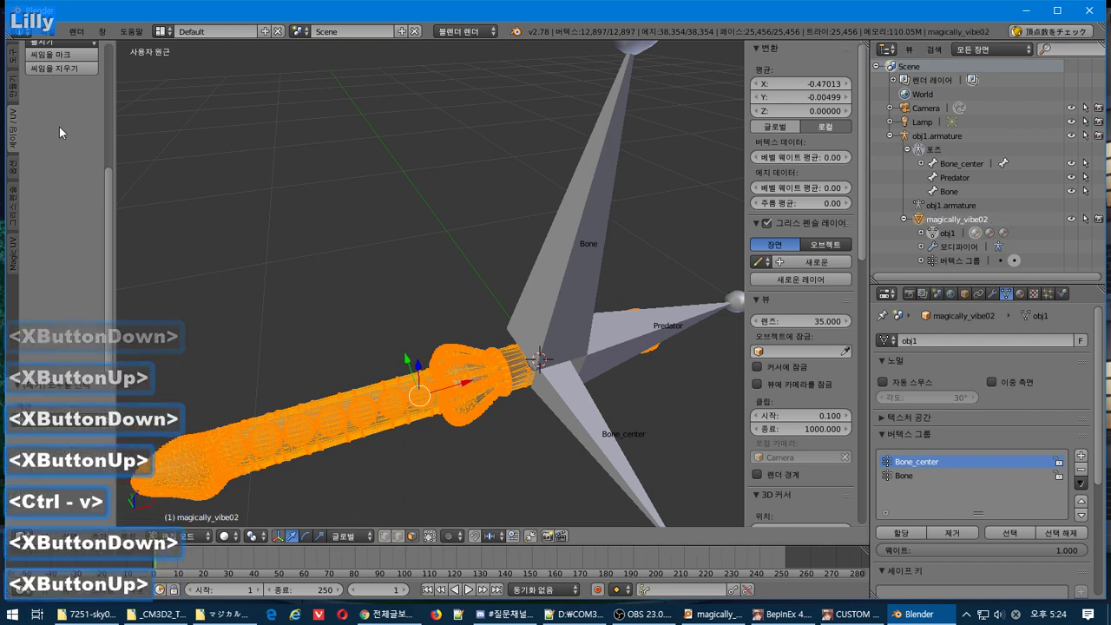
Export the mesh as the CM3D2 model magically_vibe02.model into the Dress105_skrt_z99_I_ folder at scale 0.20.
click(45, 33)
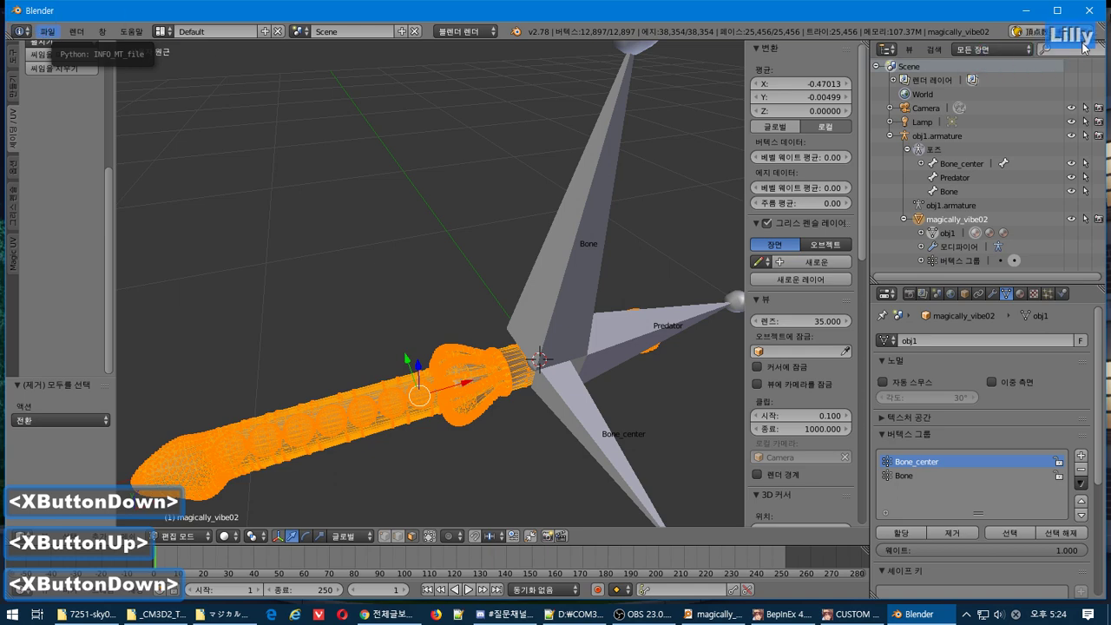
click(48, 32)
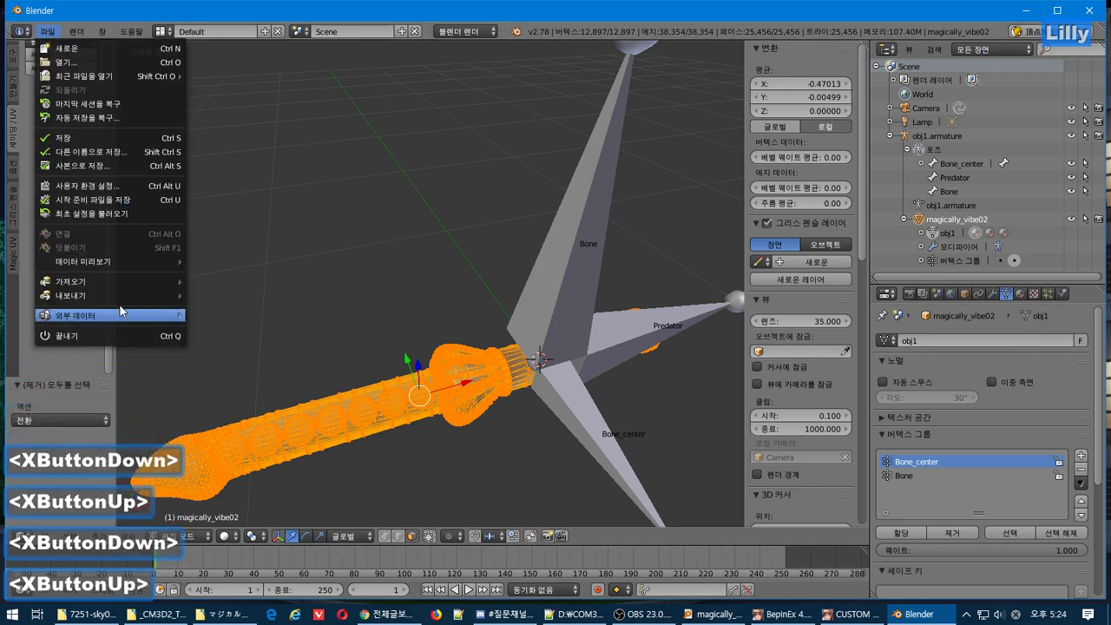
mouse_move(122, 296)
click(252, 420)
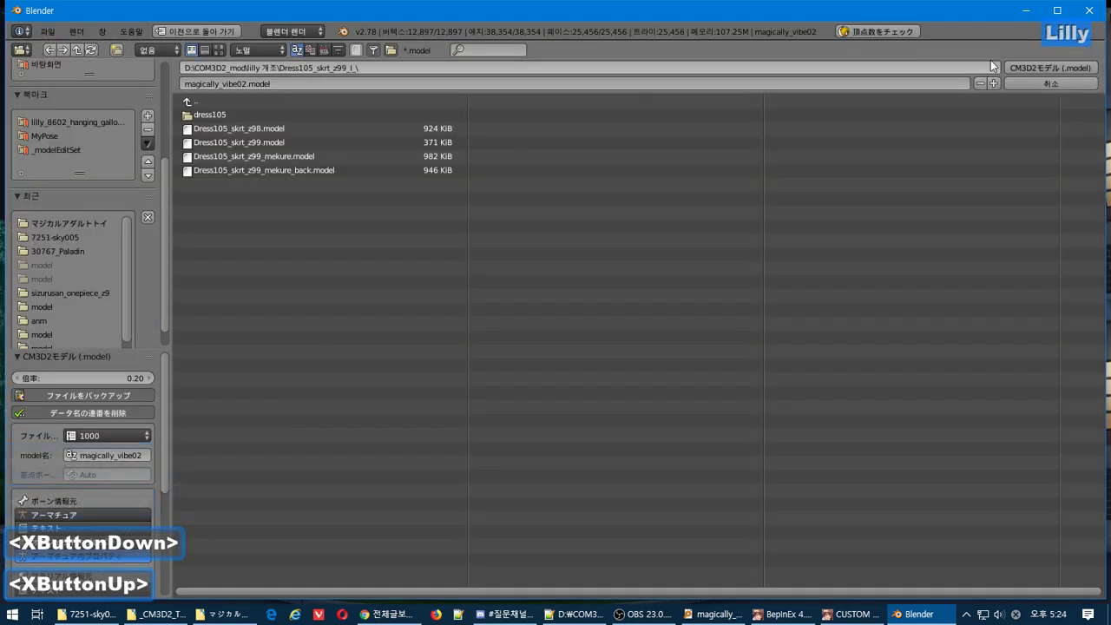
click(1021, 69)
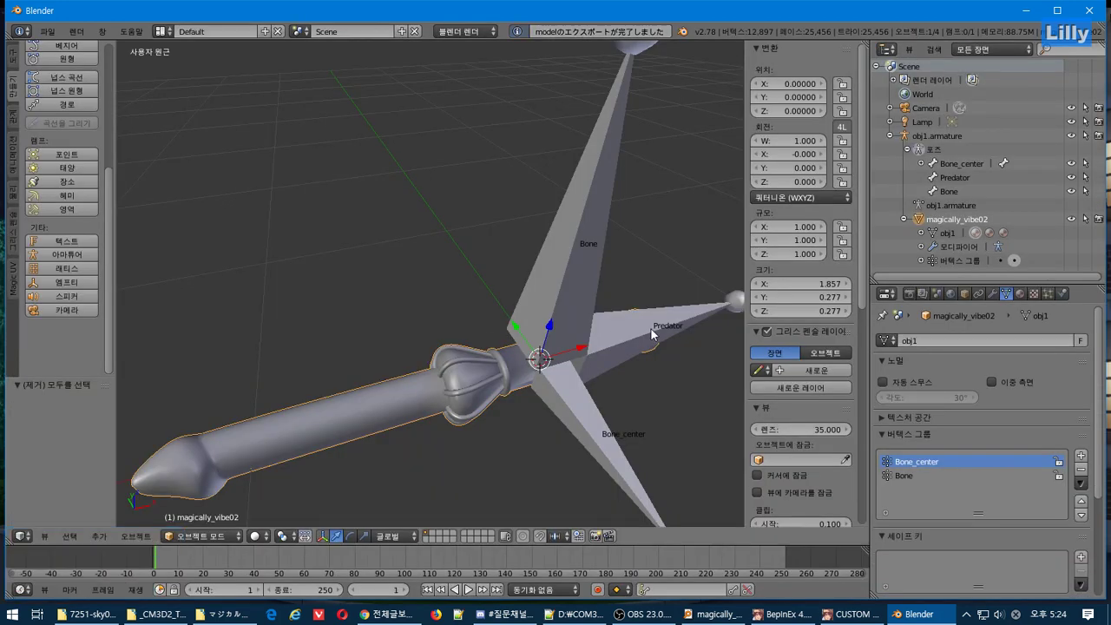
Import the CM3D2 model magically_vibe02.model for comparison and move it by about -0.274 in X, 0.675 in Y and 0.595 in Z.
middle_drag(653, 330, 625, 323)
click(47, 31)
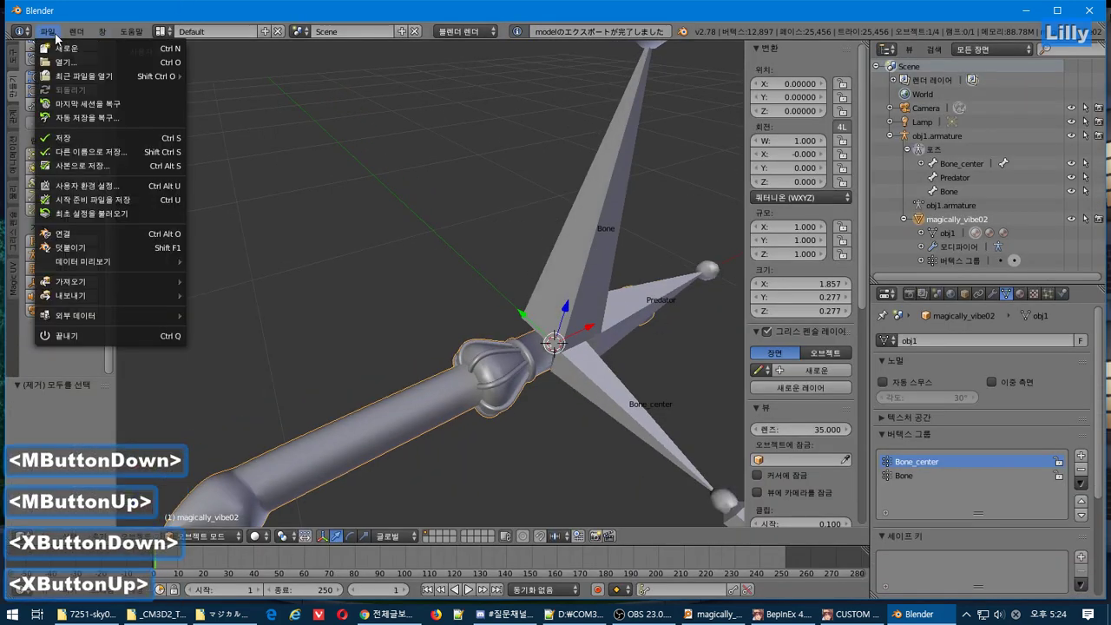
mouse_move(108, 282)
click(261, 426)
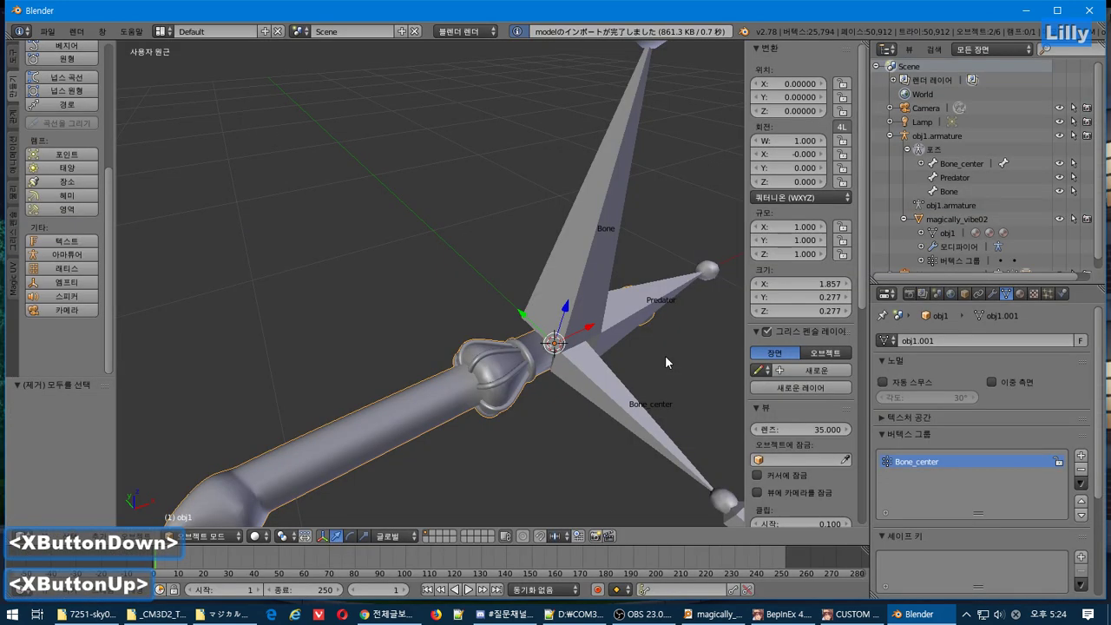
key(g)
click(508, 163)
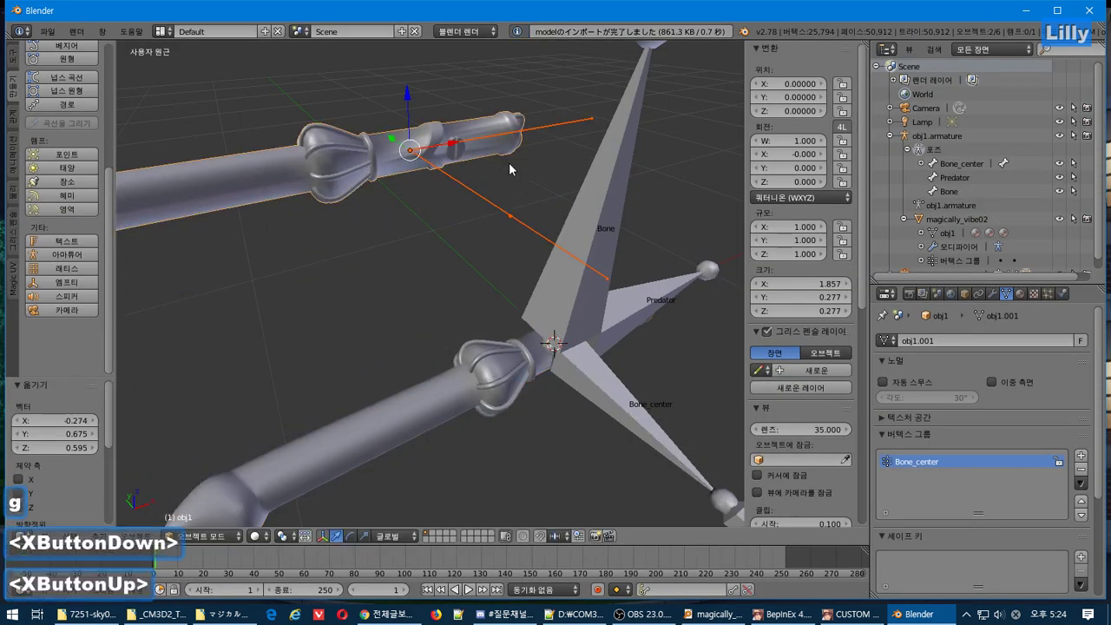
middle_drag(488, 199, 499, 234)
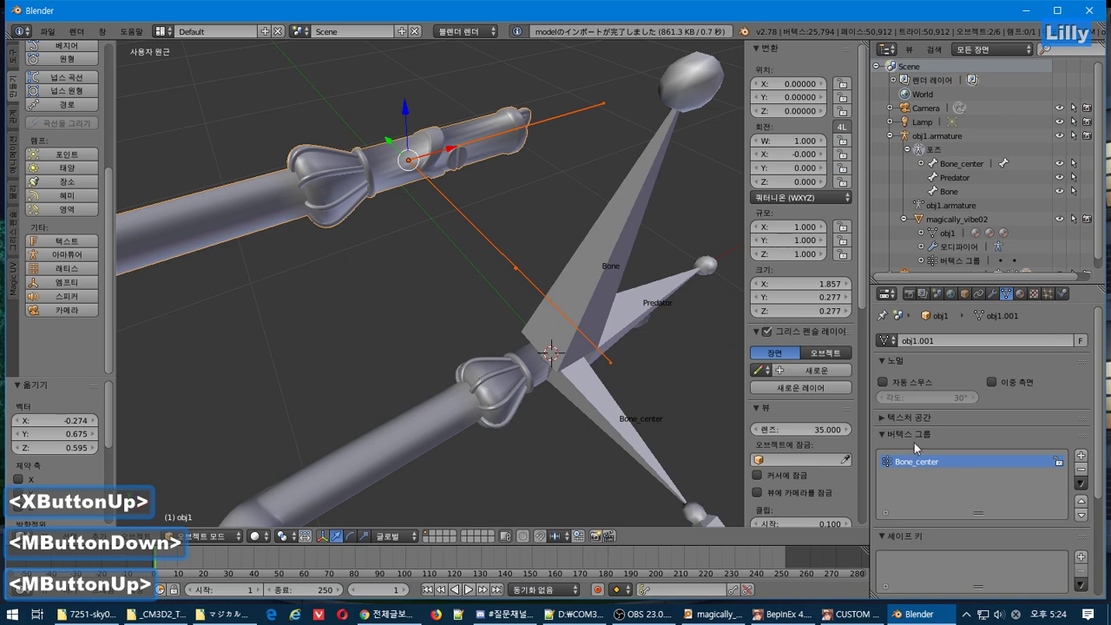
Delete the imported comparison mesh together with its armature.
key(Delete)
key(Delete)
key(Return)
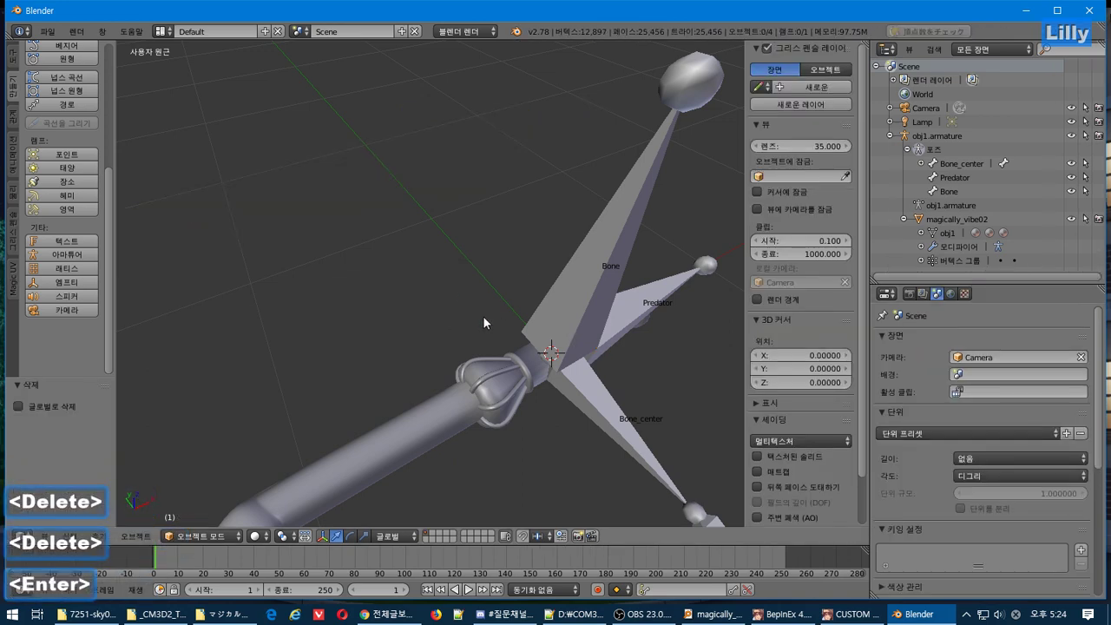
Parent the magically_vibe02 mesh to obj1.armature with the Bone parent type, with all bones selected and Bone_center active.
right_click(506, 390)
middle_drag(506, 369, 501, 338)
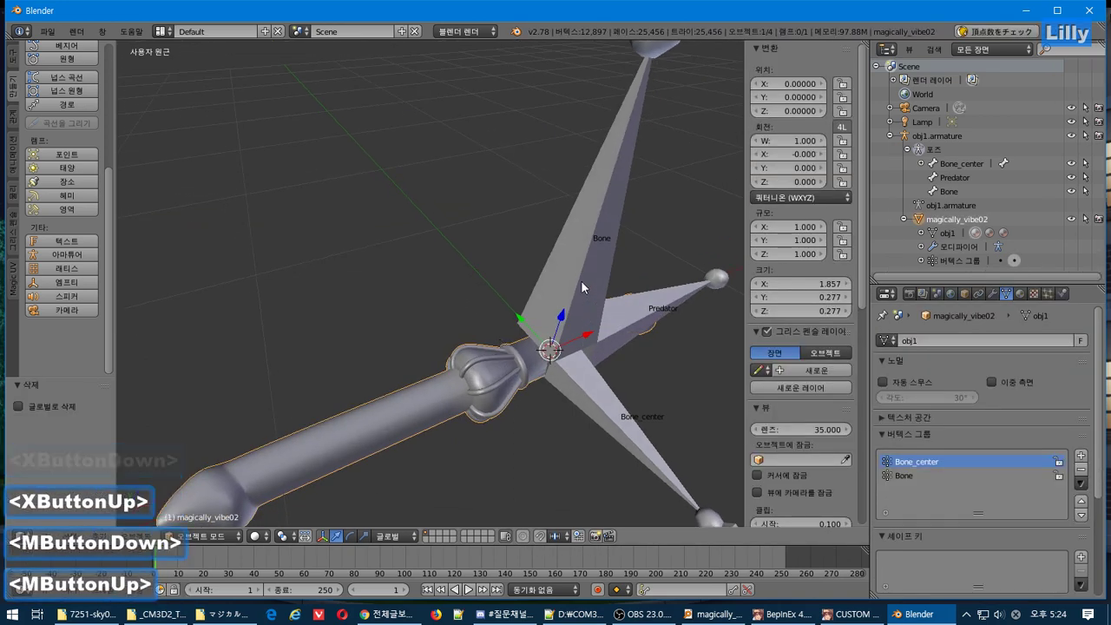
shift+right_click(581, 280)
right_click(573, 391)
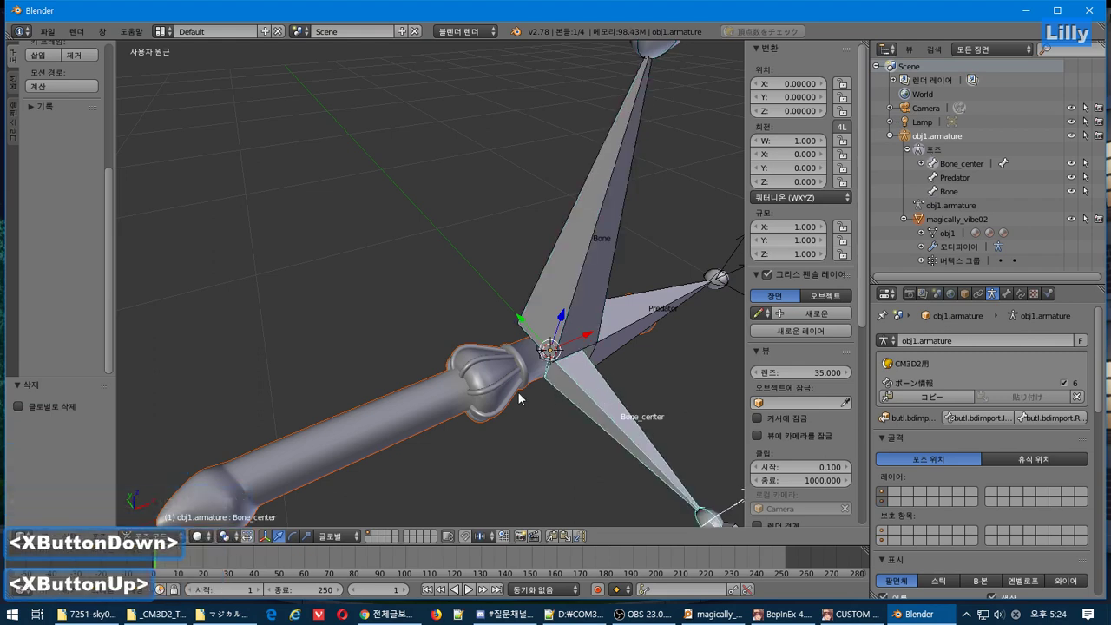
key(a)
key(a)
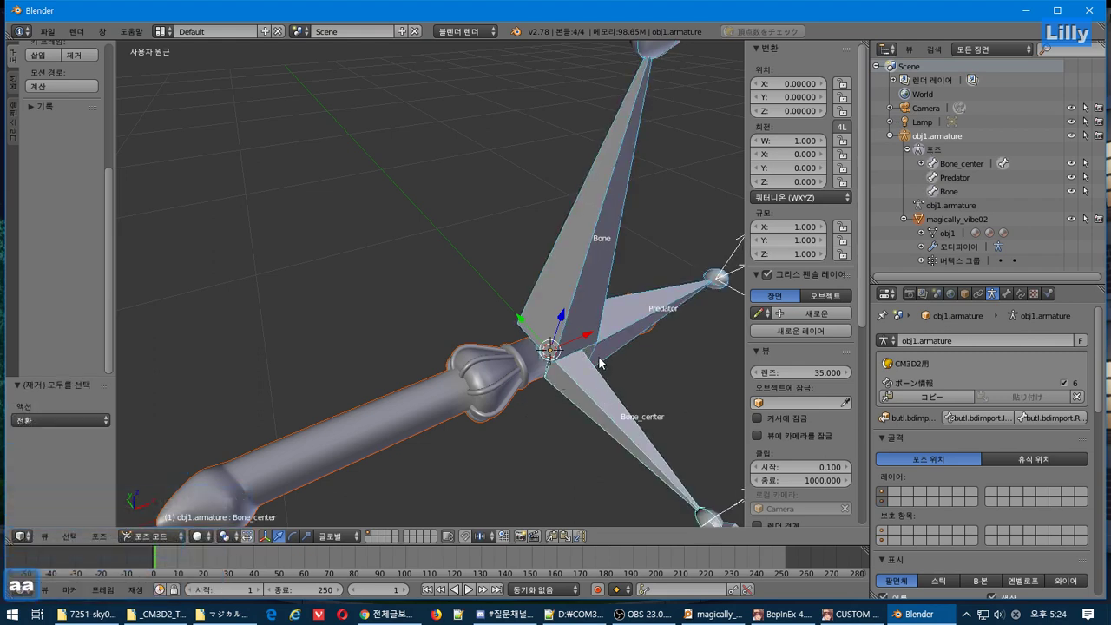
key(ctrl+p)
click(577, 439)
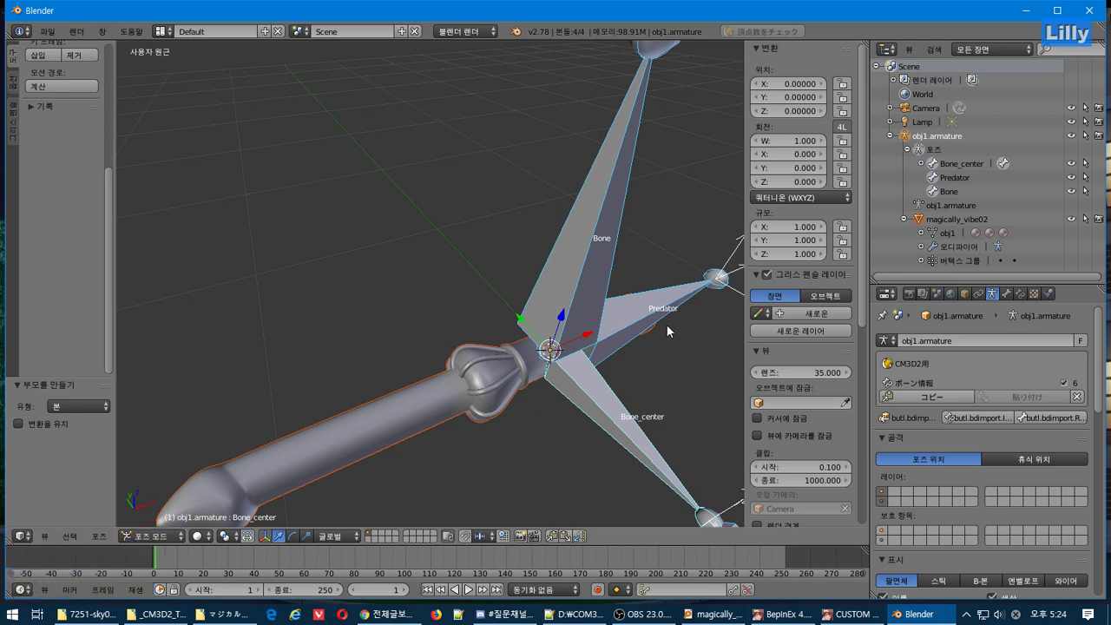
Export the magically_vibe02 mesh as the CM3D2 model magically_vibe02.model into the マジカルアダルトトイ folder at scale 0.20.
click(45, 37)
mouse_move(131, 295)
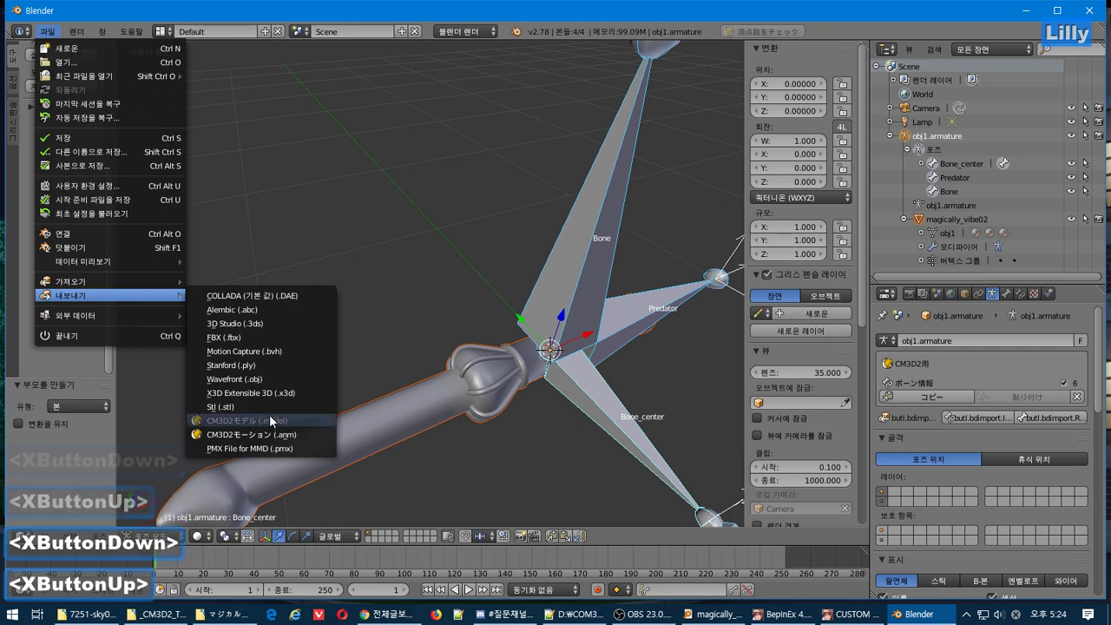
key(ctrl+Tab)
right_click(460, 388)
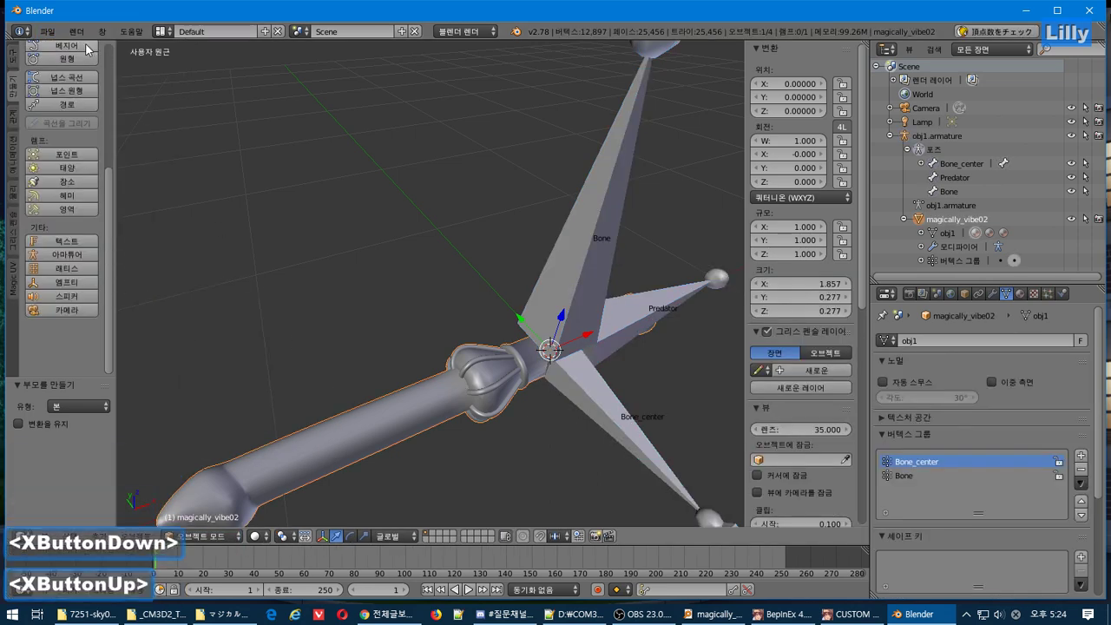
click(46, 31)
mouse_move(110, 296)
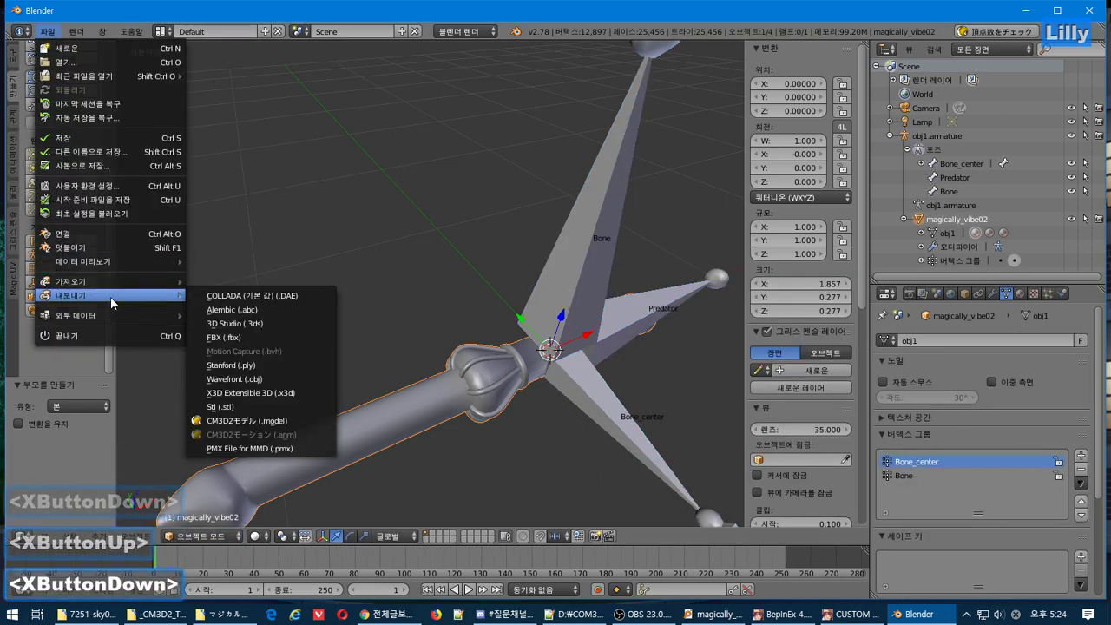
click(260, 420)
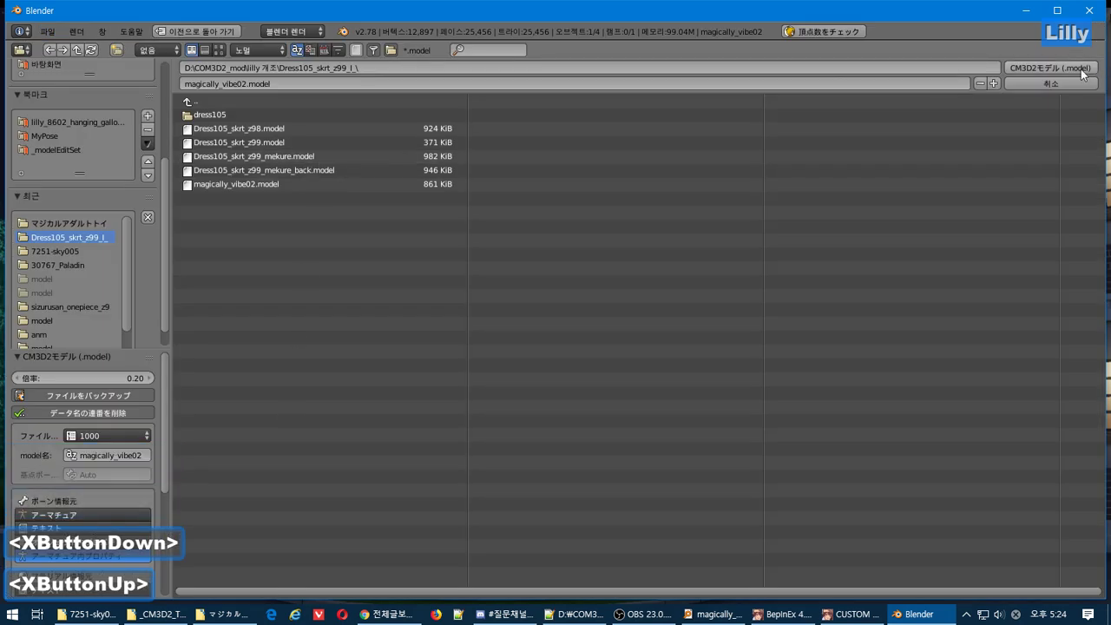
click(89, 226)
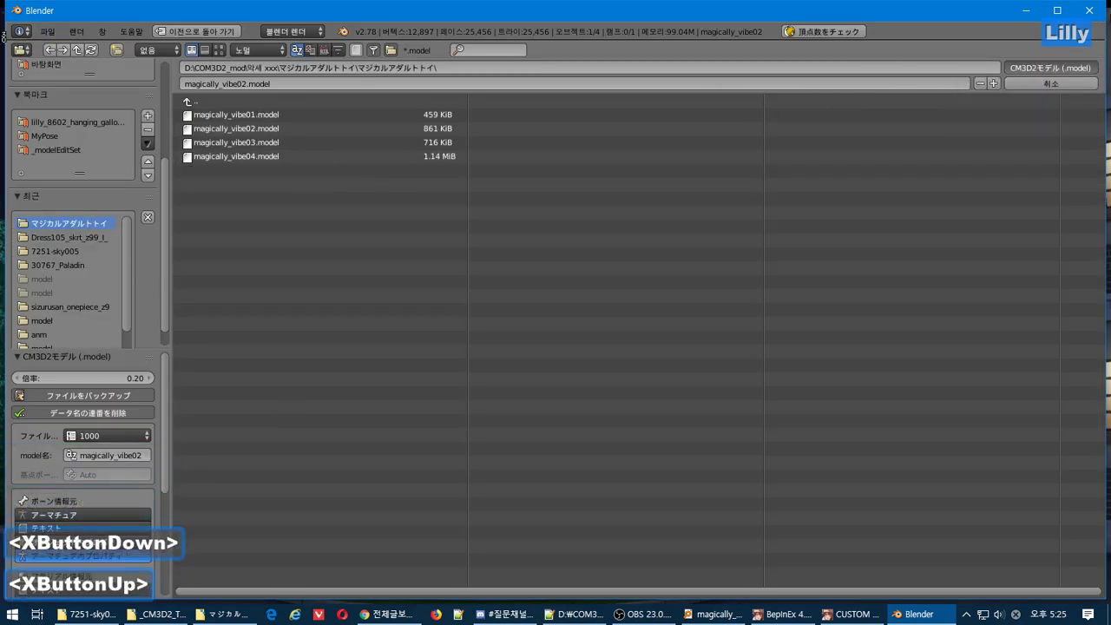
key(Return)
Import the CM3D2 model magically_vibe02.model at scale 5.0 for comparison and move it by about -0.281 in X, 0.550 in Y and 0.455 in Z.
click(47, 31)
click(152, 283)
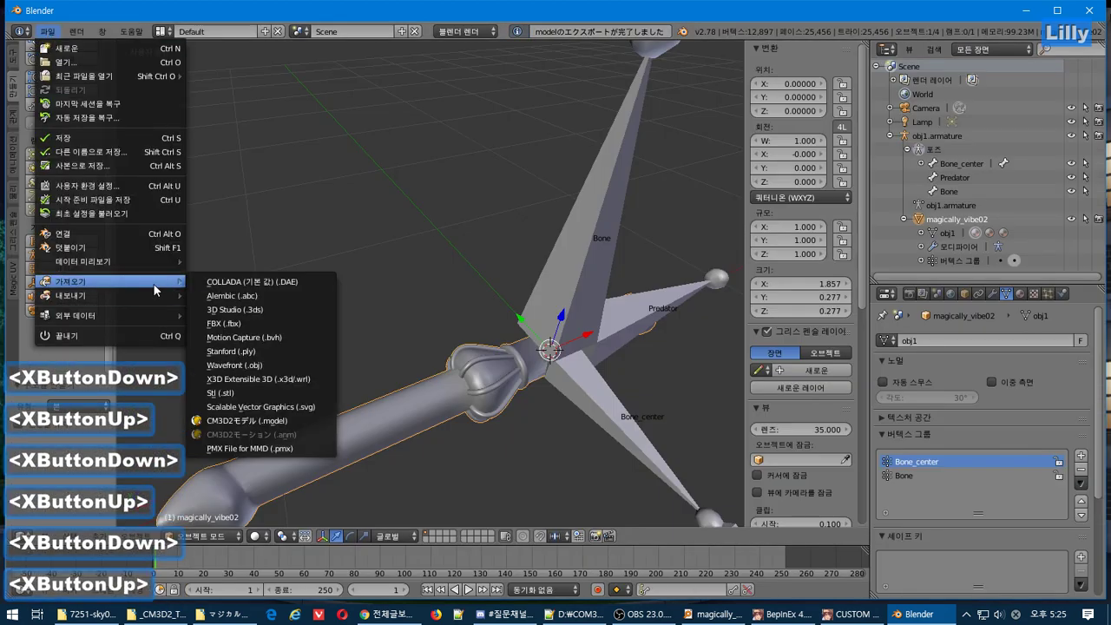
click(246, 420)
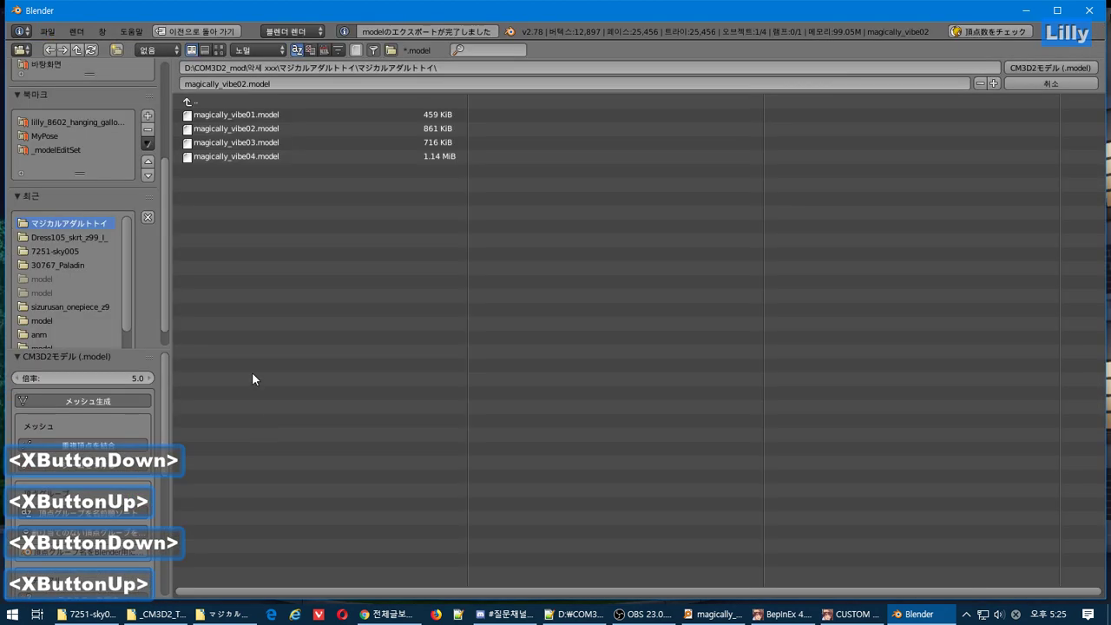
click(1024, 71)
key(g)
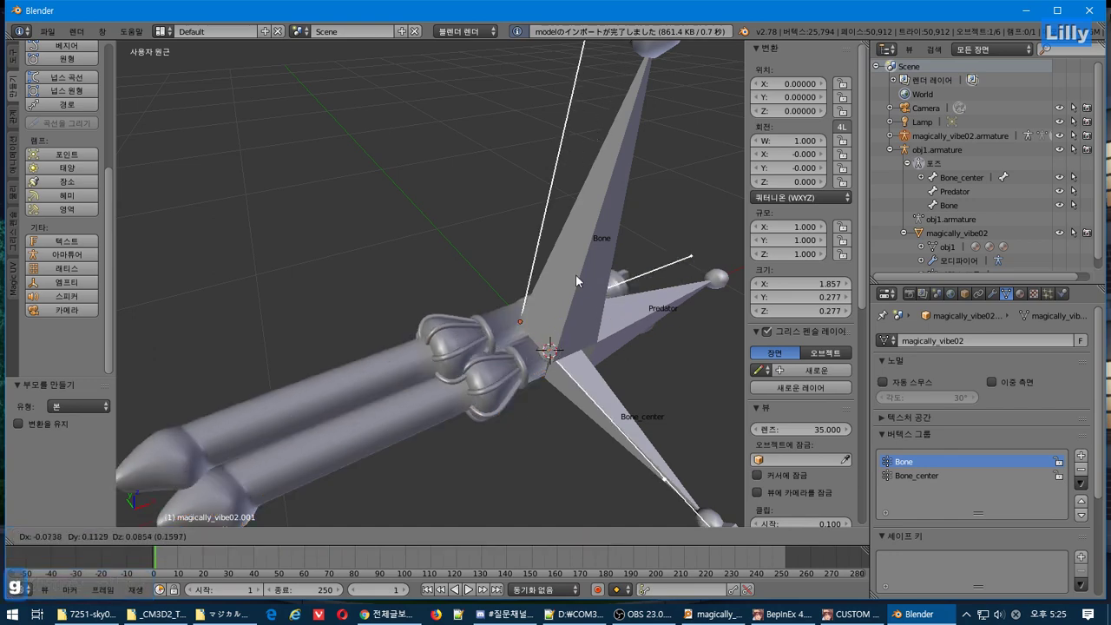
click(489, 169)
mouse_move(457, 285)
middle_down()
mouse_move(456, 309)
mouse_move(440, 298)
mouse_move(451, 289)
middle_up()
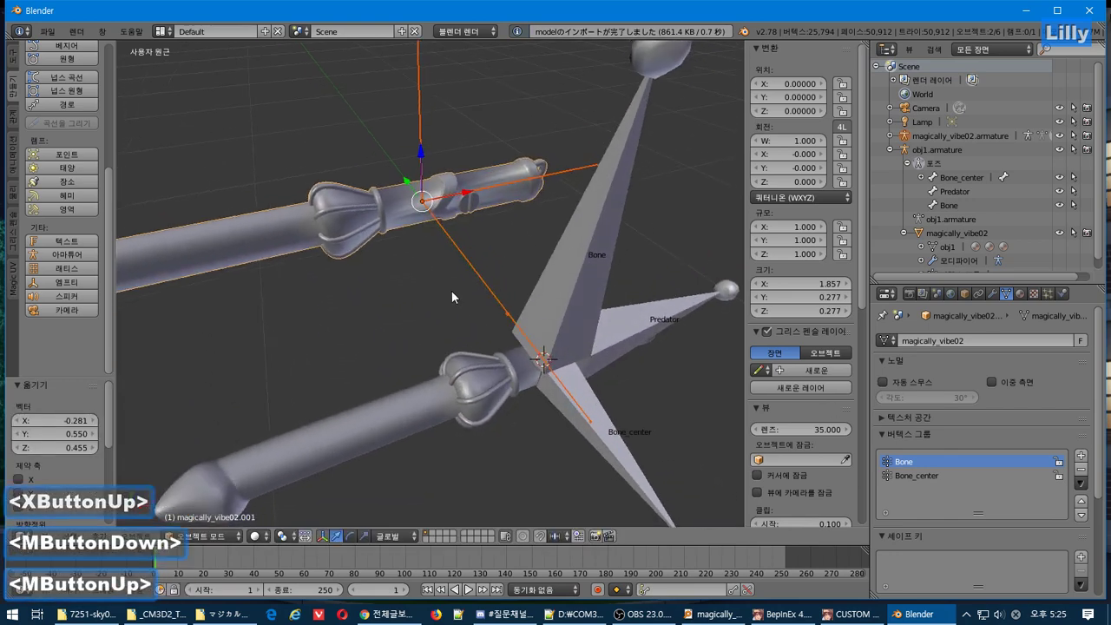
Delete the imported comparison model with its magically_vibe02.armature, and select the original magically_vibe02 mesh.
right_click(457, 390)
right_click(314, 203)
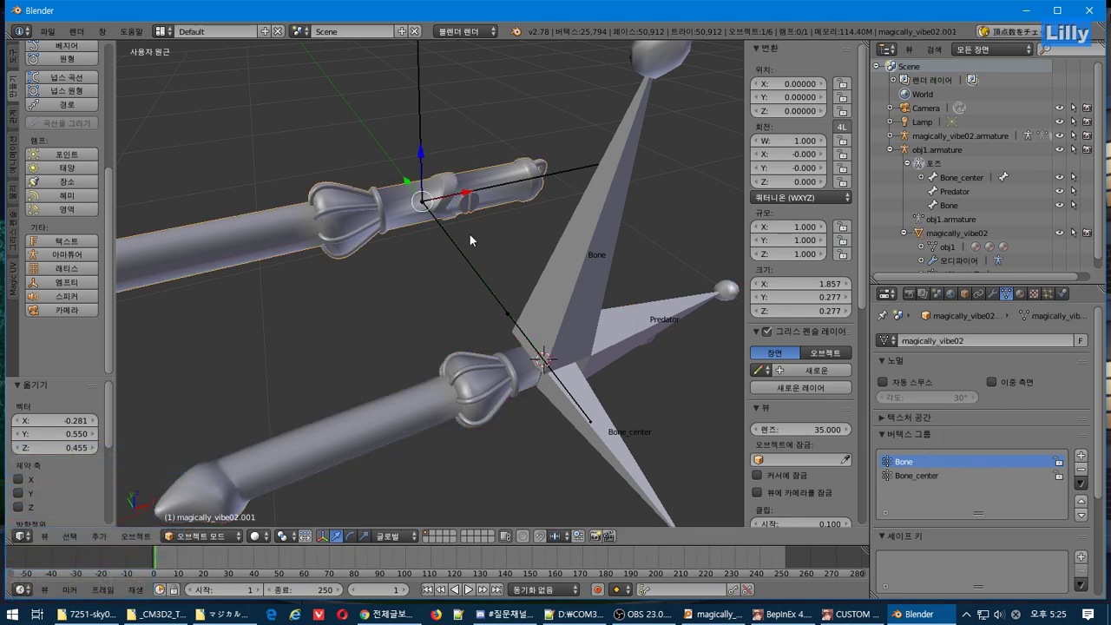
shift+right_click(444, 241)
key(Delete)
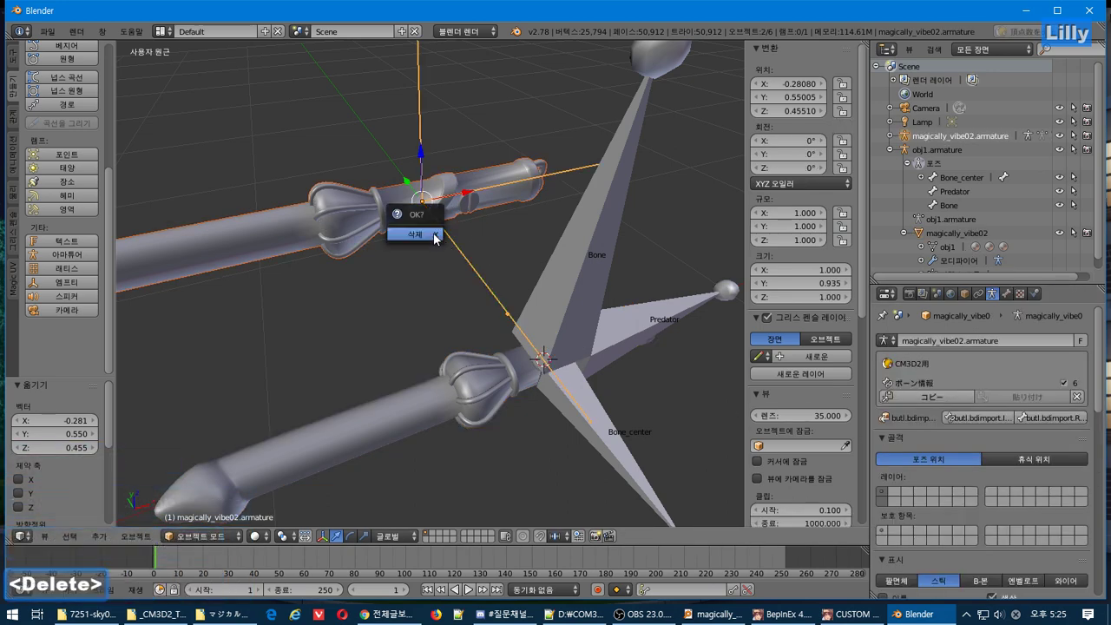
key(Return)
right_drag(475, 419, 450, 386)
key(Escape)
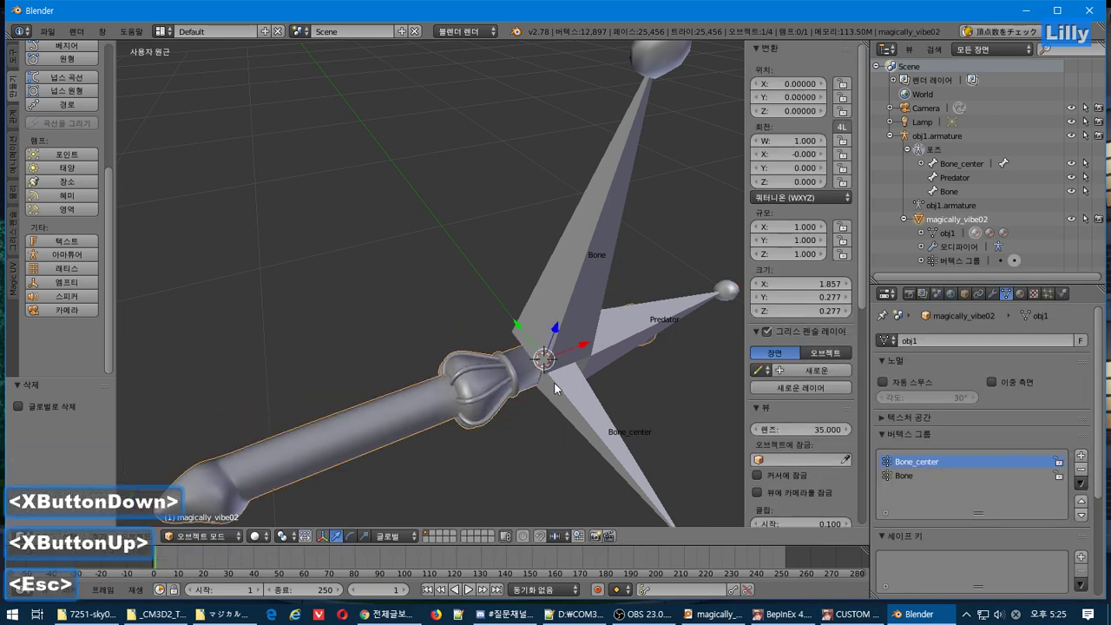
Select the bone named Bone in obj1.armature and switch the magically_vibe02 mesh to Weight Paint mode.
right_click(554, 277)
middle_drag(554, 278, 492, 292)
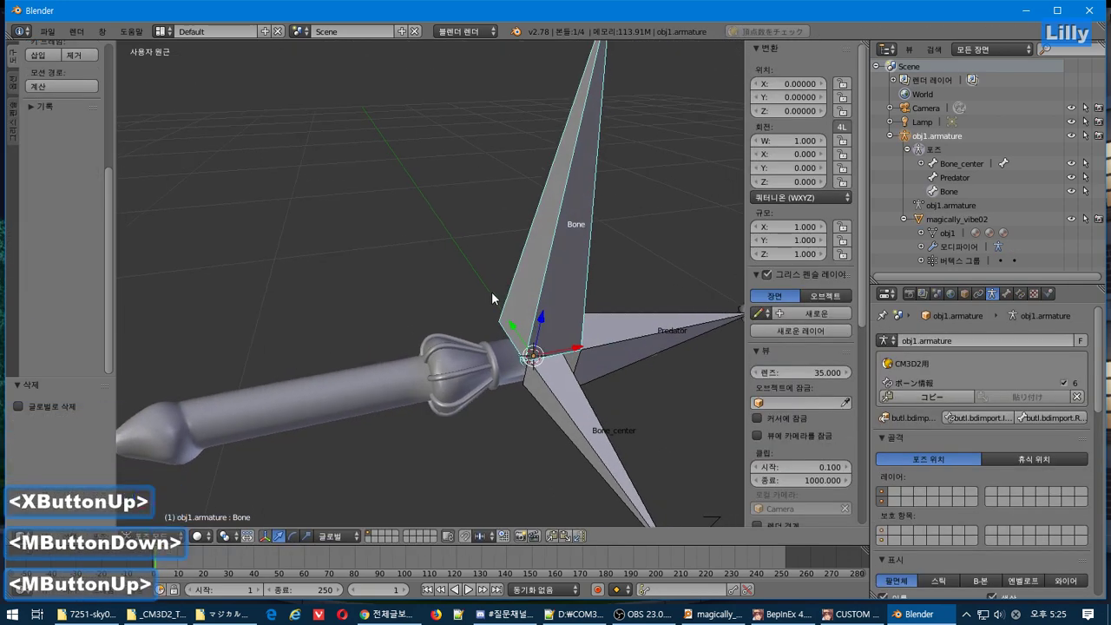
scroll(492, 292, down, 2)
scroll(510, 301, up, 2)
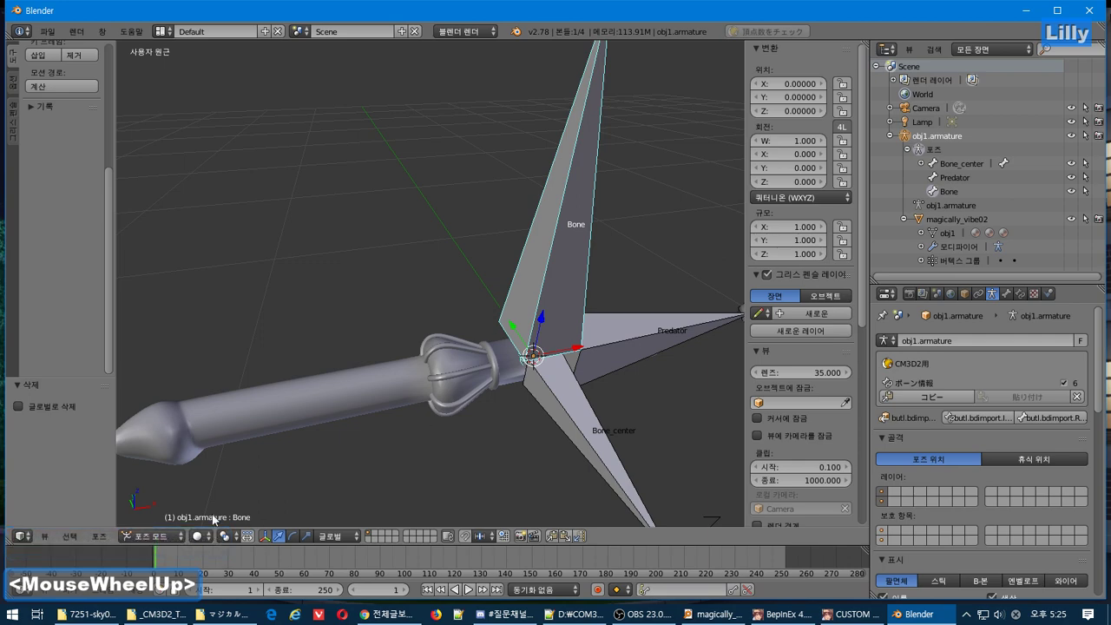
right_click(256, 400)
click(213, 538)
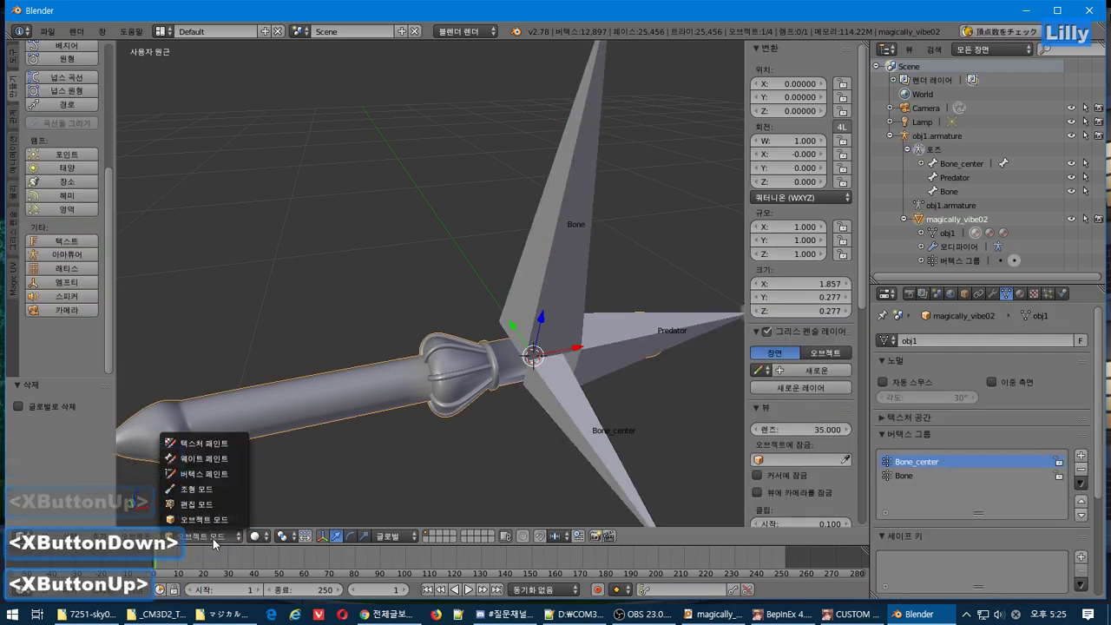
click(219, 464)
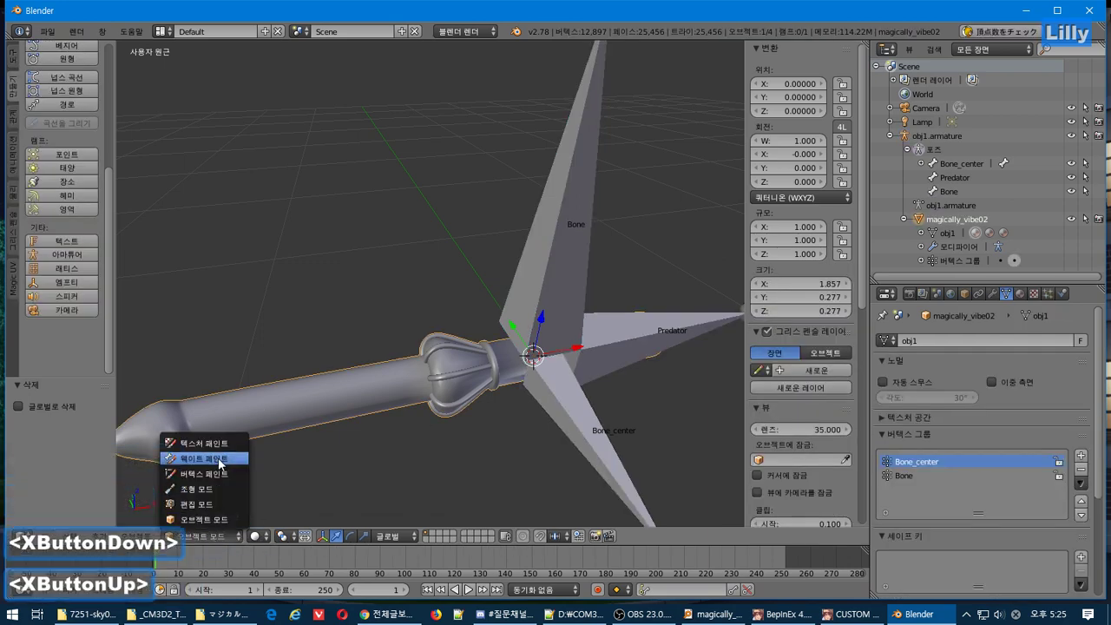
key(a)
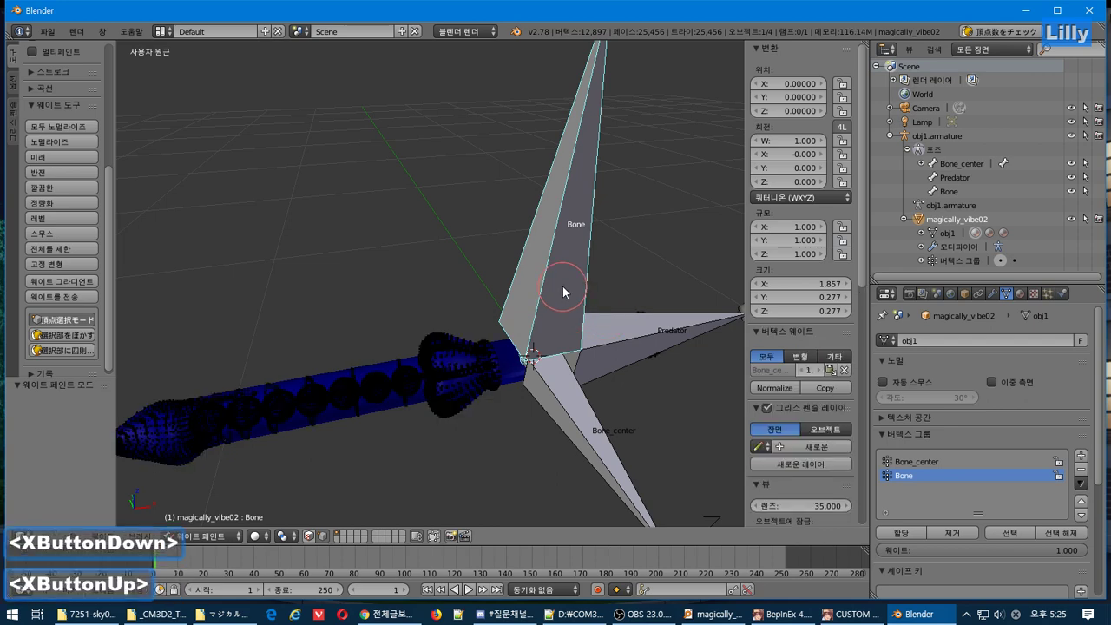
Try moving the bone named Bone in Weight Paint mode to test its influence on the inner spheres, and cancel the move.
middle_drag(553, 252, 659, 244)
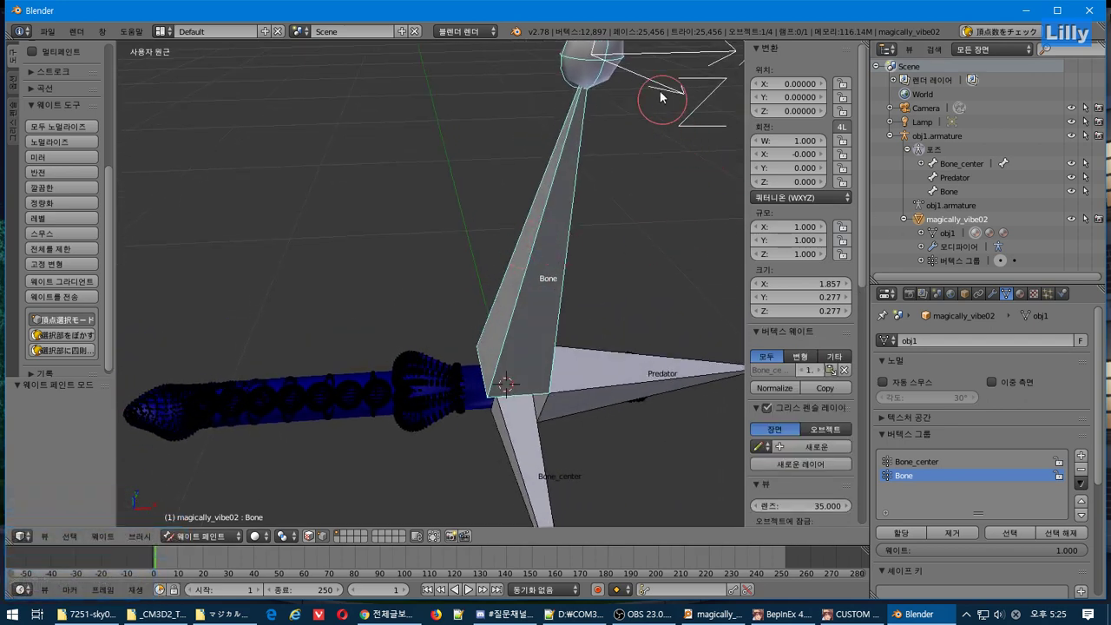
scroll(641, 86, down, 1)
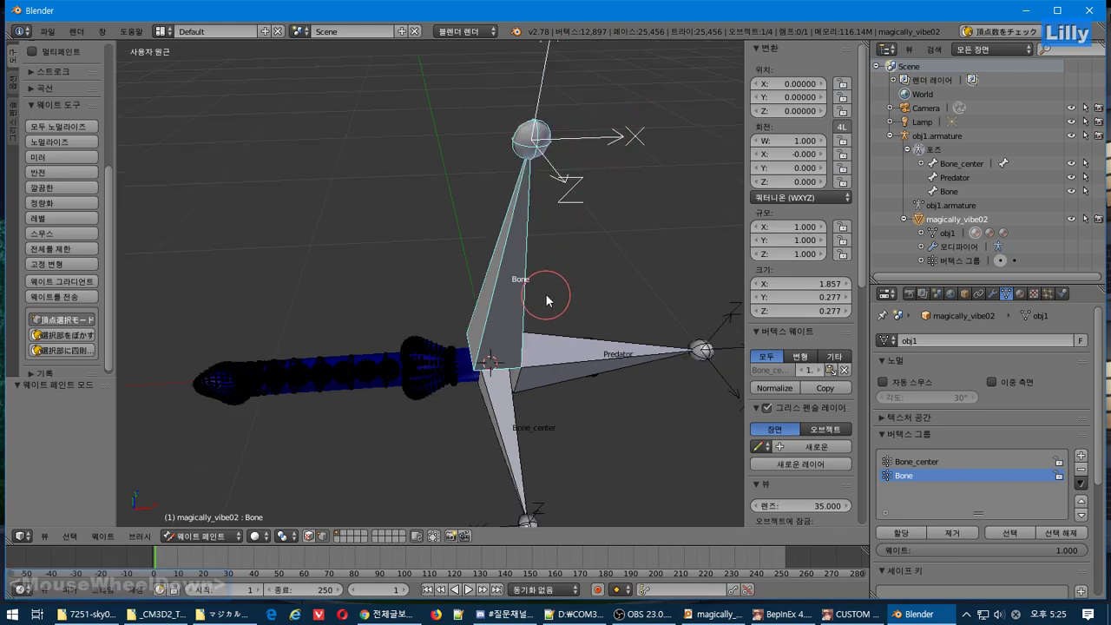
key(r)
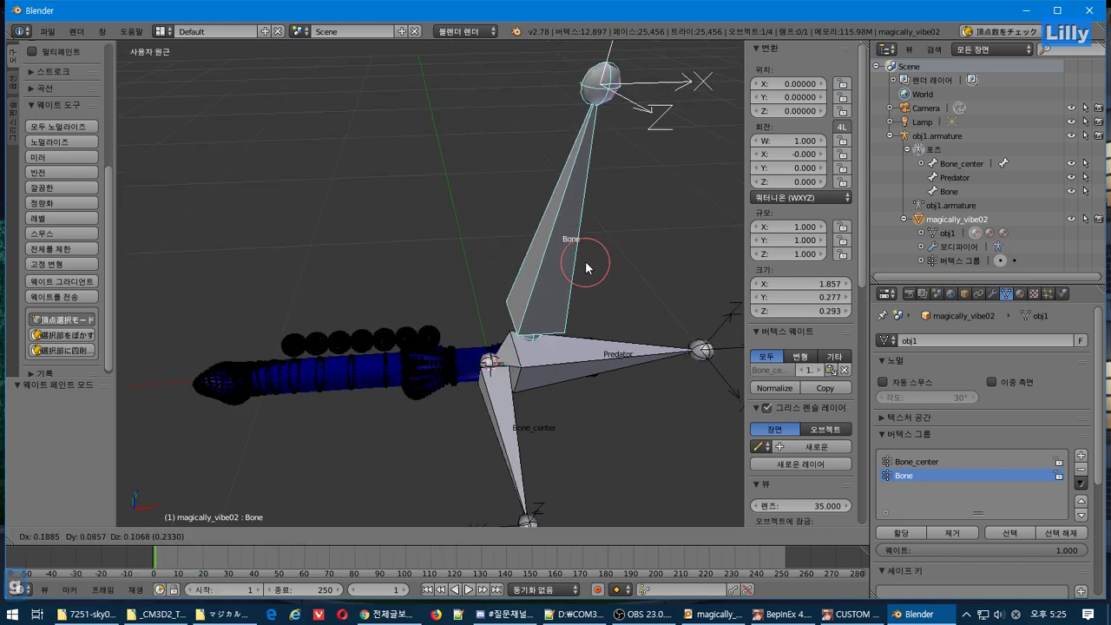
key(Escape)
Show the model from the front in orthographic projection, framed around the handle and Bone, and enlarge the timeline area.
middle_drag(570, 334, 581, 308)
scroll(600, 313, up, 2)
scroll(599, 309, down, 1)
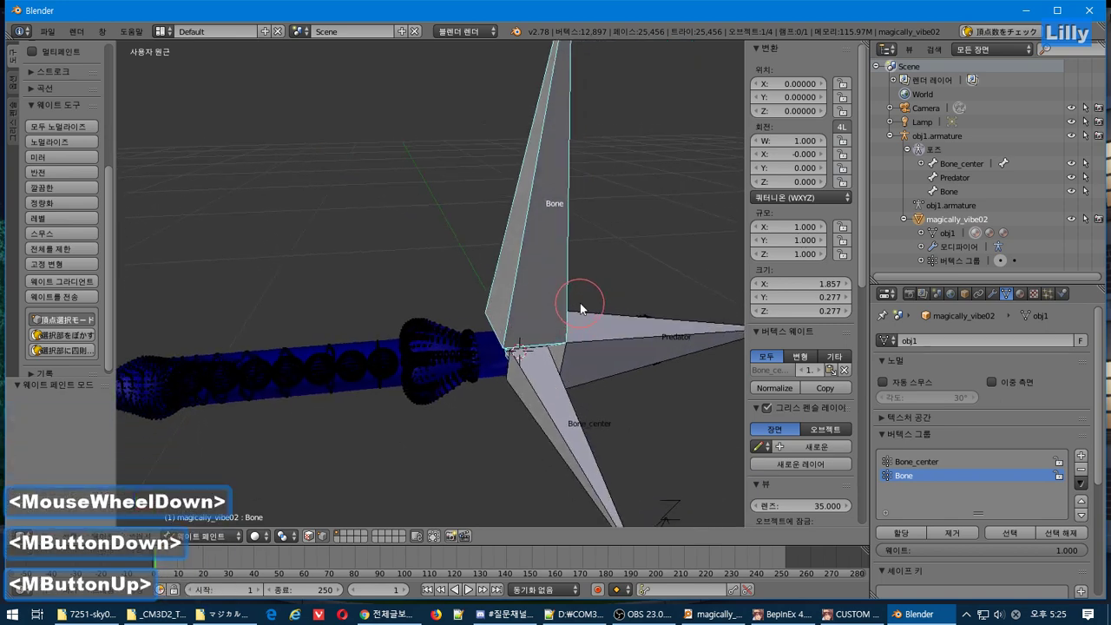
key(KP_5)
key(KP_1)
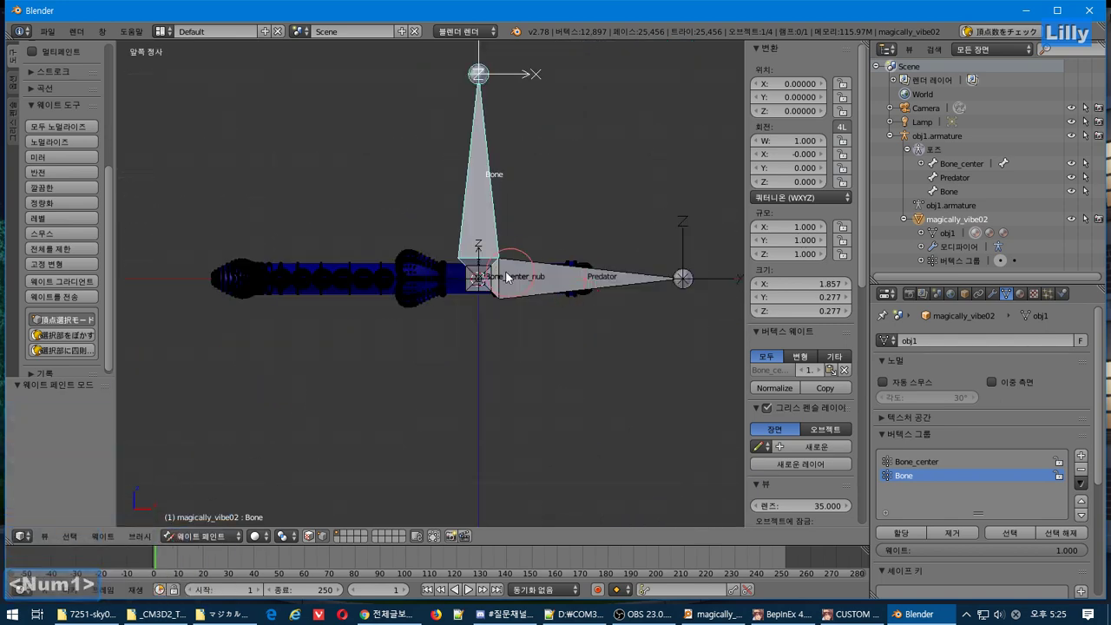
scroll(506, 276, up, 4)
shift+middle_drag(492, 265, 627, 419)
scroll(627, 421, down, 1)
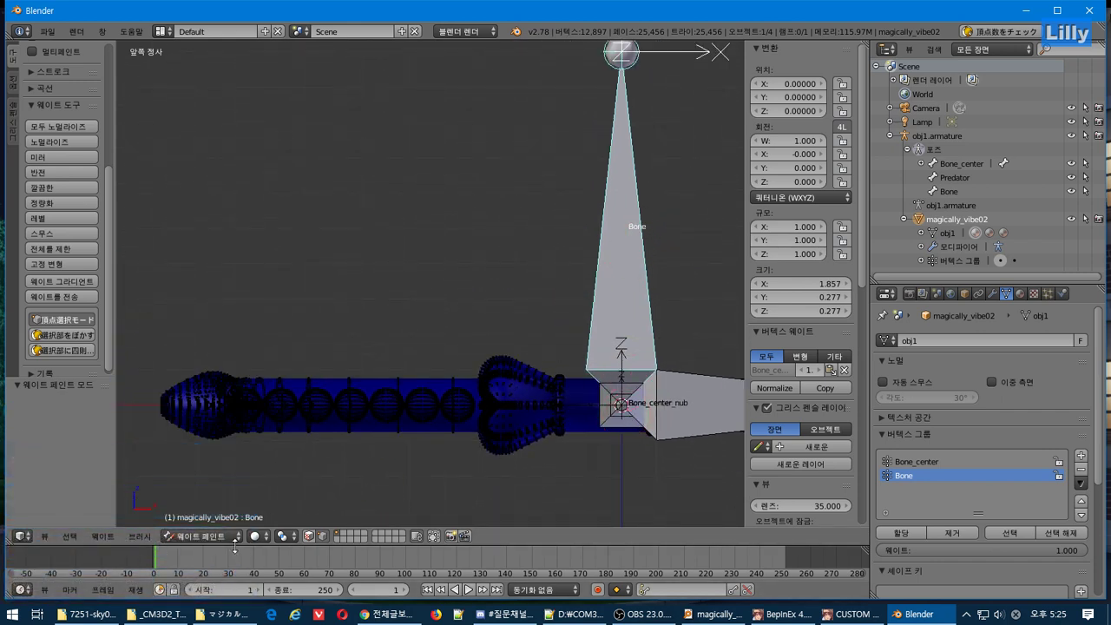
drag(235, 542, 234, 516)
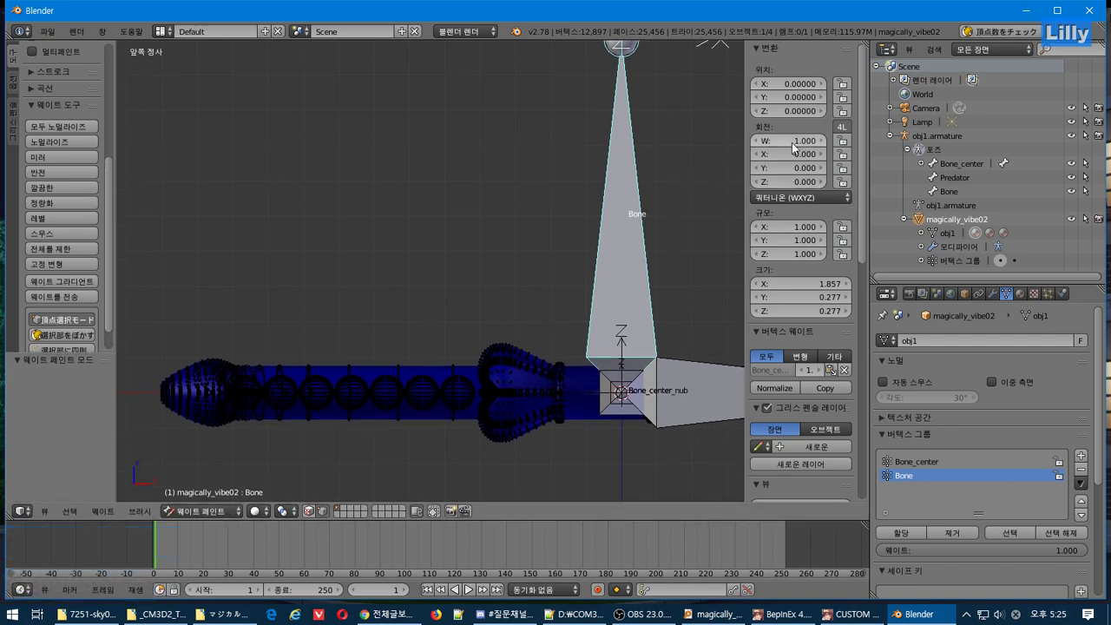
Try moving Bone about -0.189 along the global X axis, and undo it together with the stray change to the mesh's W rotation.
key(g)
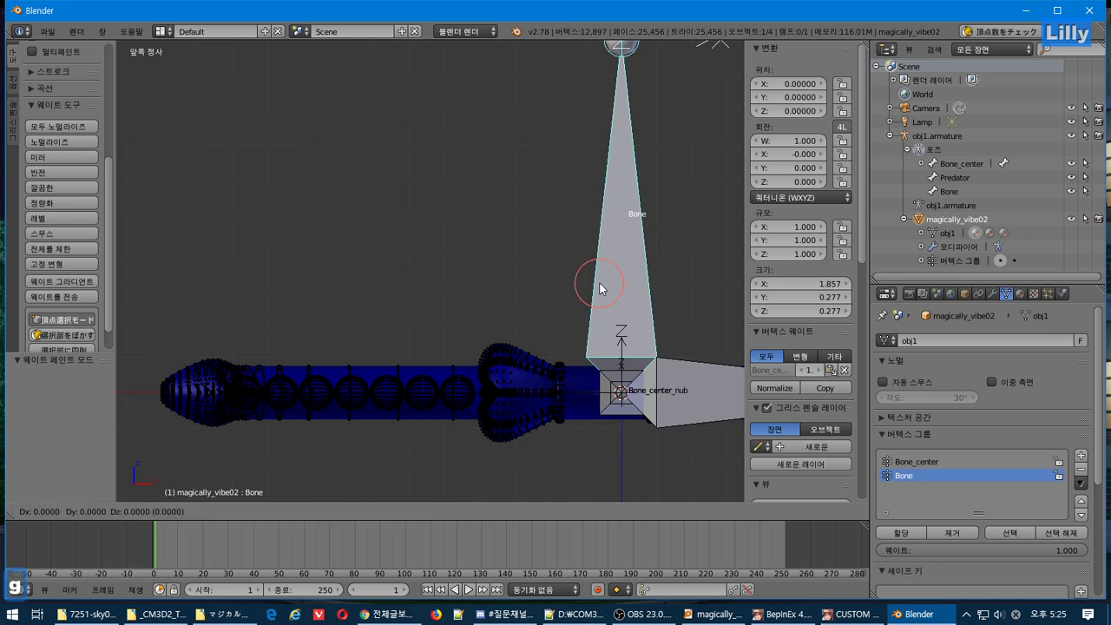
key(y)
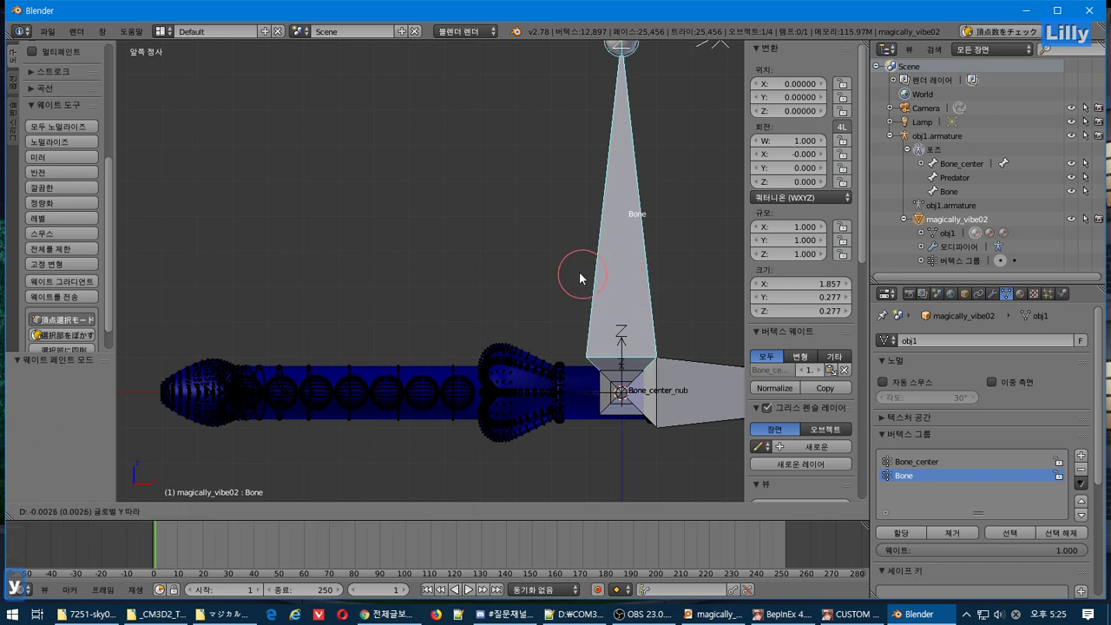
key(x)
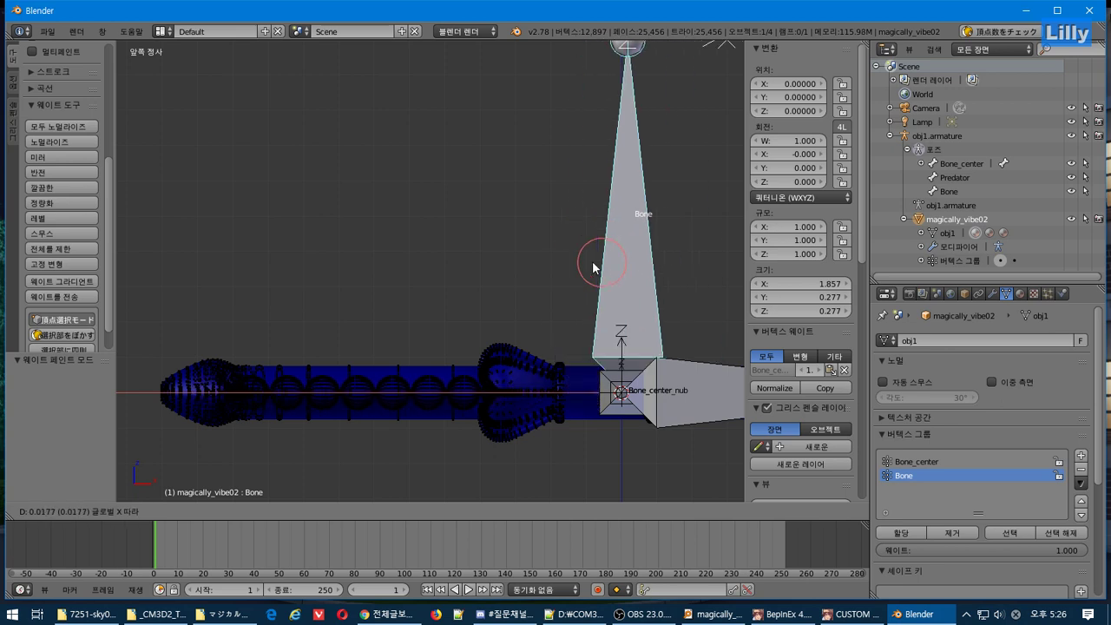
click(532, 257)
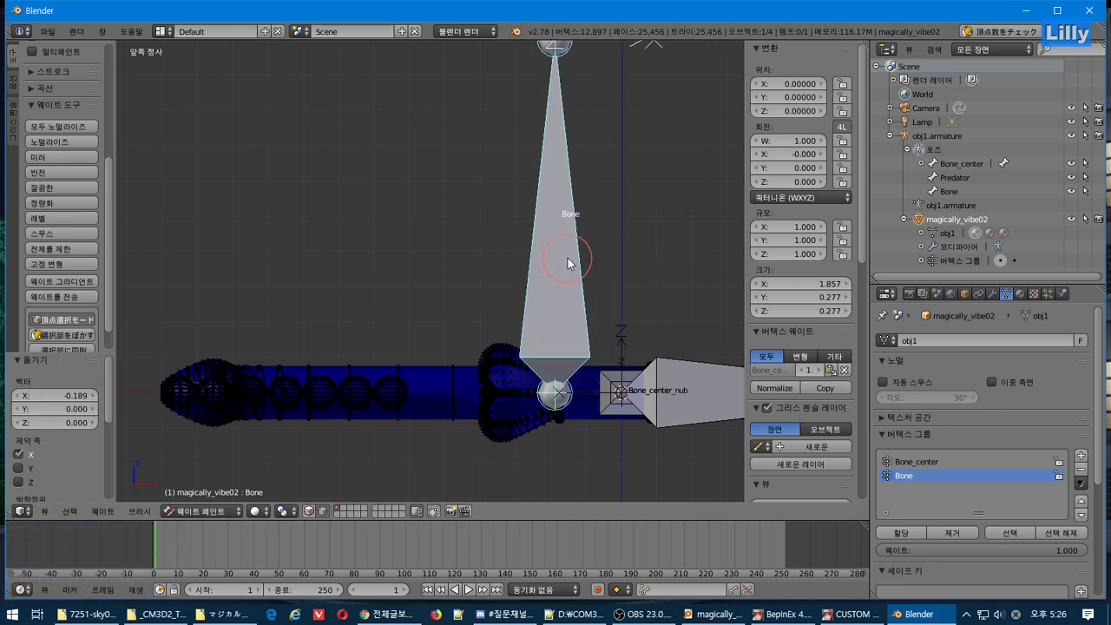
key(ctrl+z)
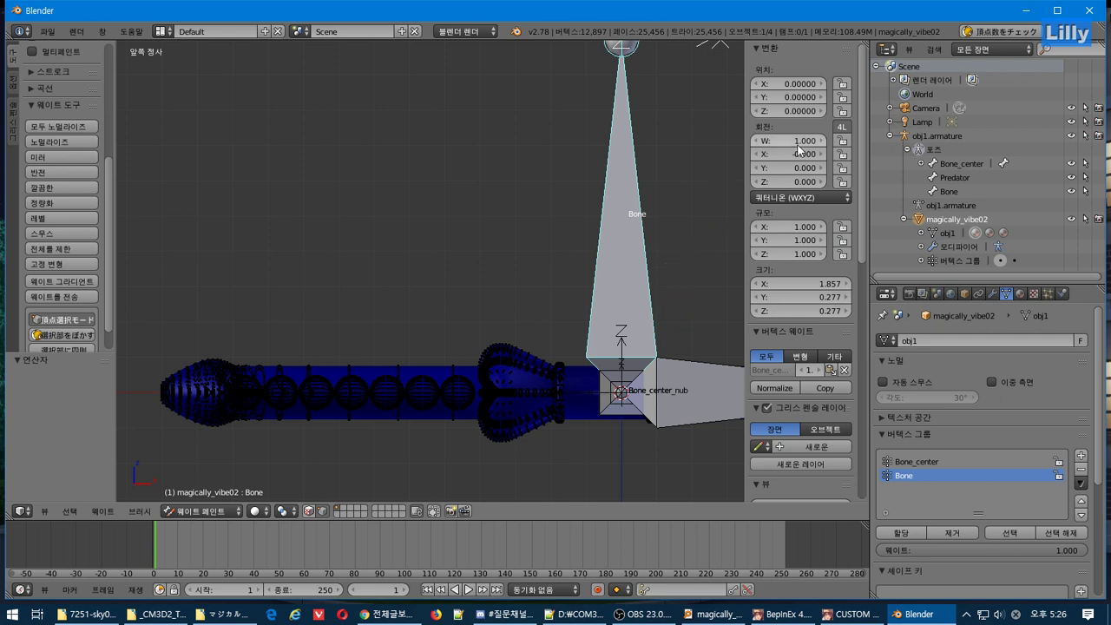
click(782, 141)
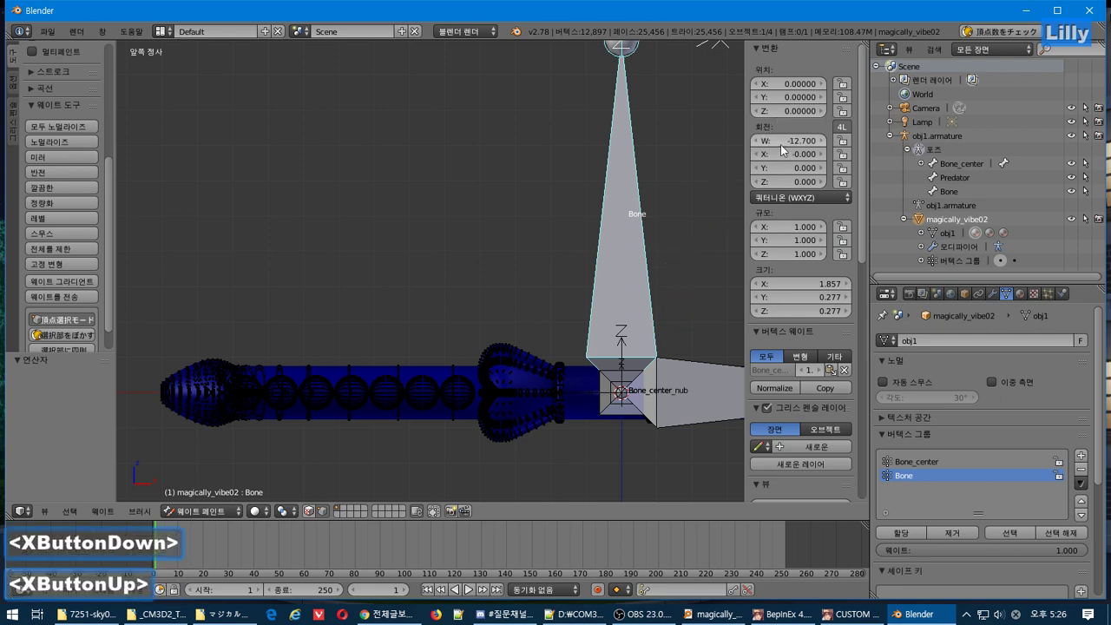
key(ctrl+z)
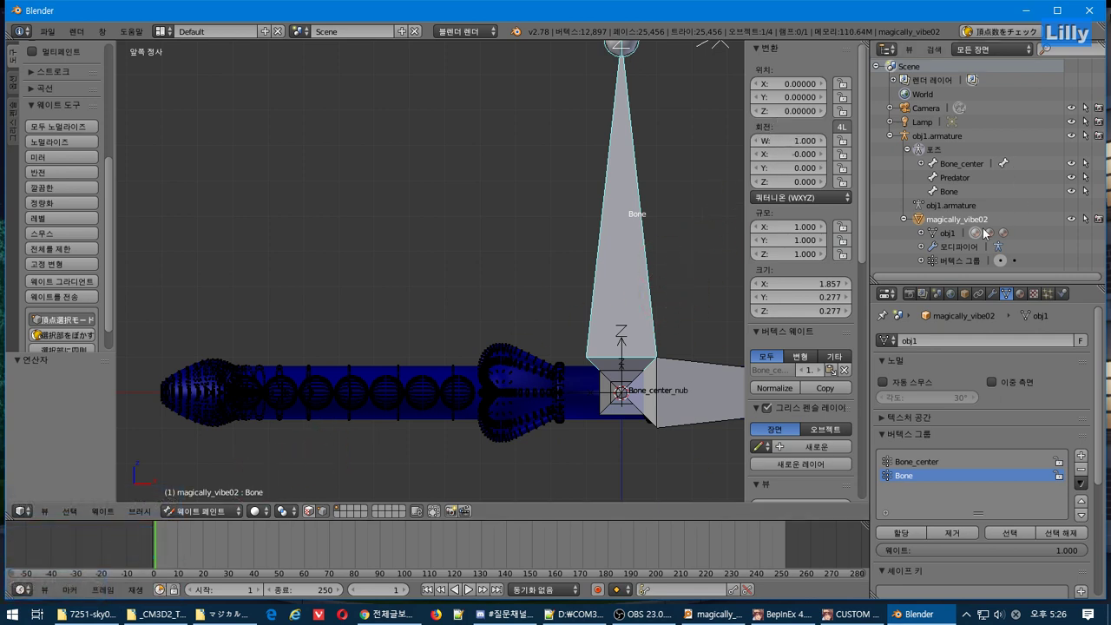
Select Bone under obj1.armature in Pose Mode and test moving it with the inner spheres, cancelling the move.
click(948, 191)
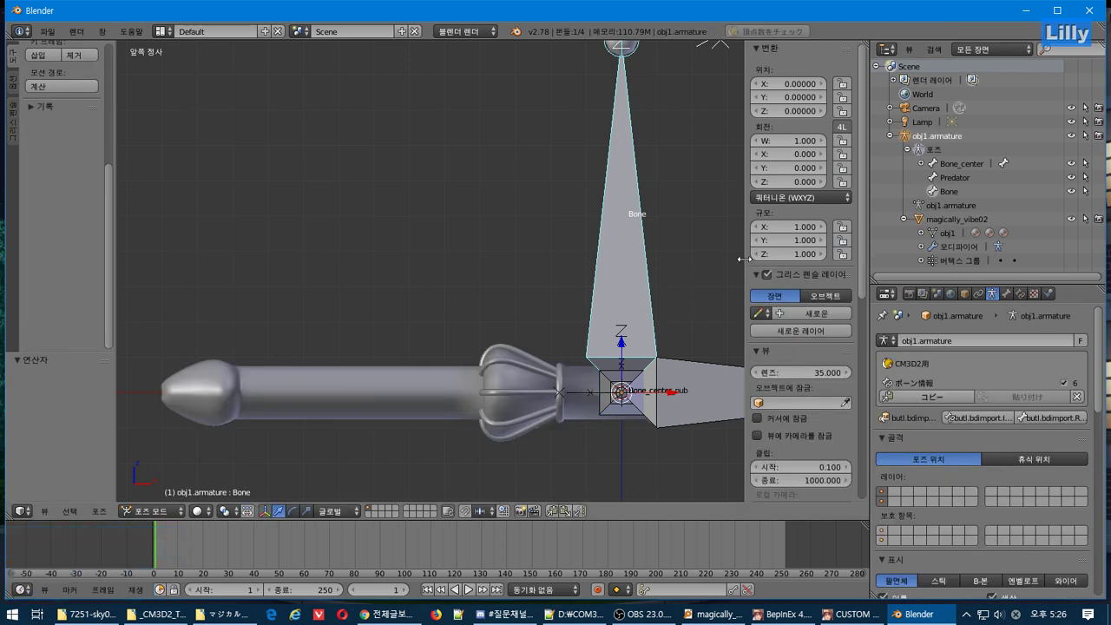
key(g)
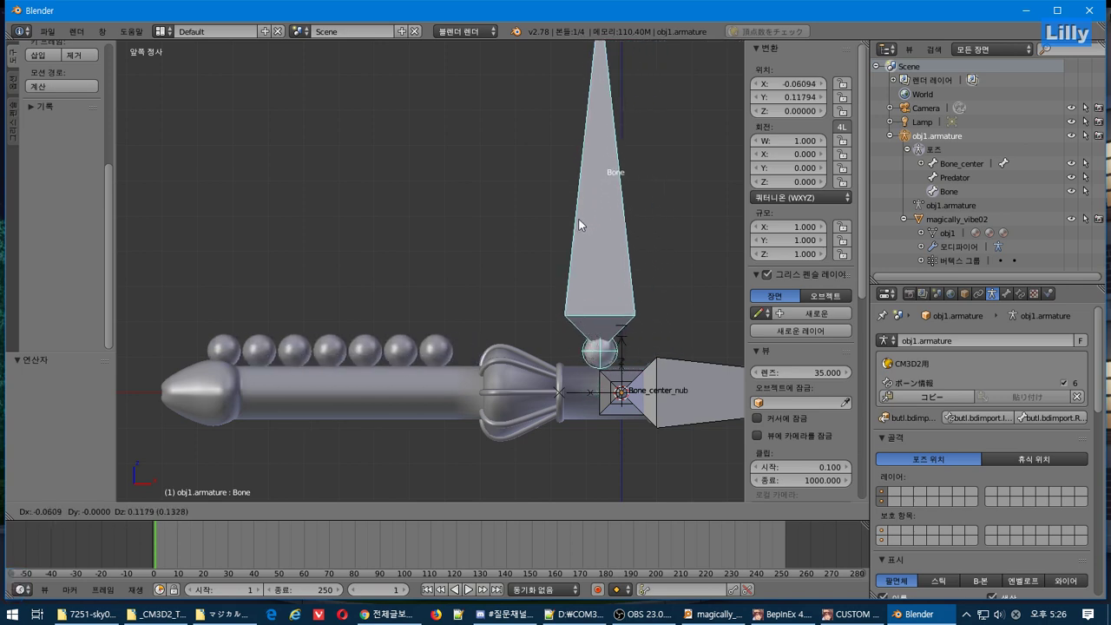
key(Escape)
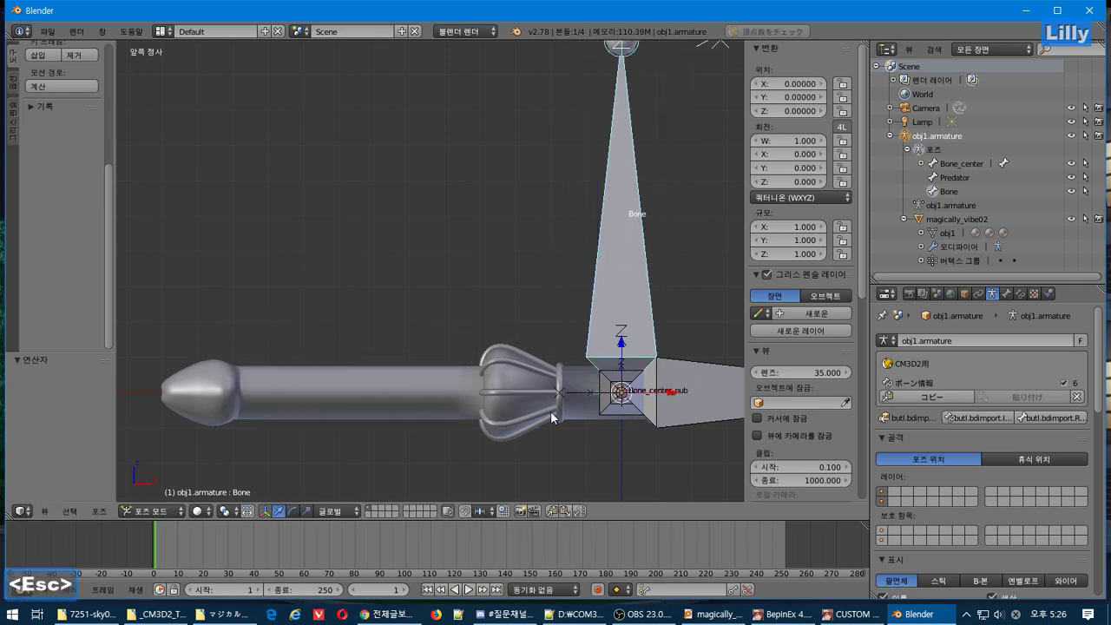
Insert a location keyframe for Bone at frame 1.
right_click(777, 99)
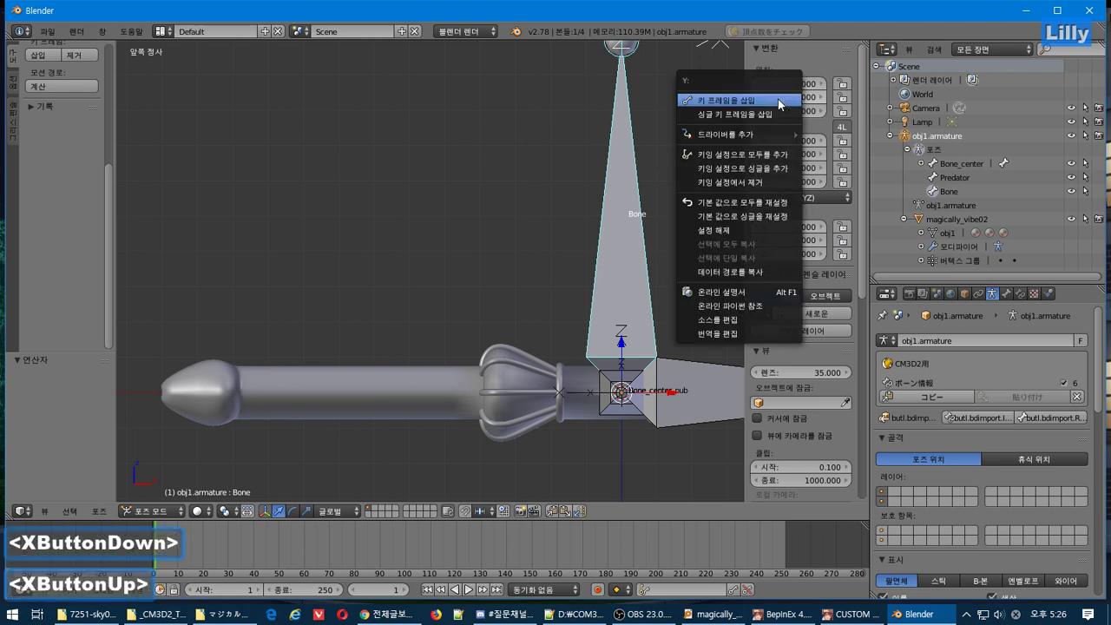
click(778, 98)
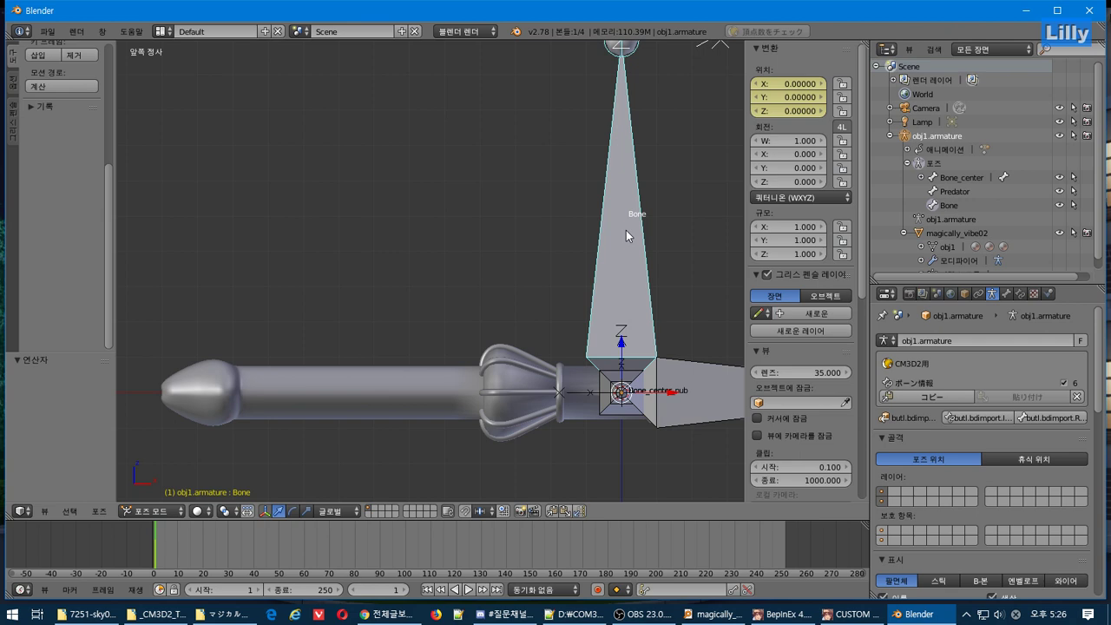
Try moving Bone about 0.063 along the global X axis at frame 1.
key(g)
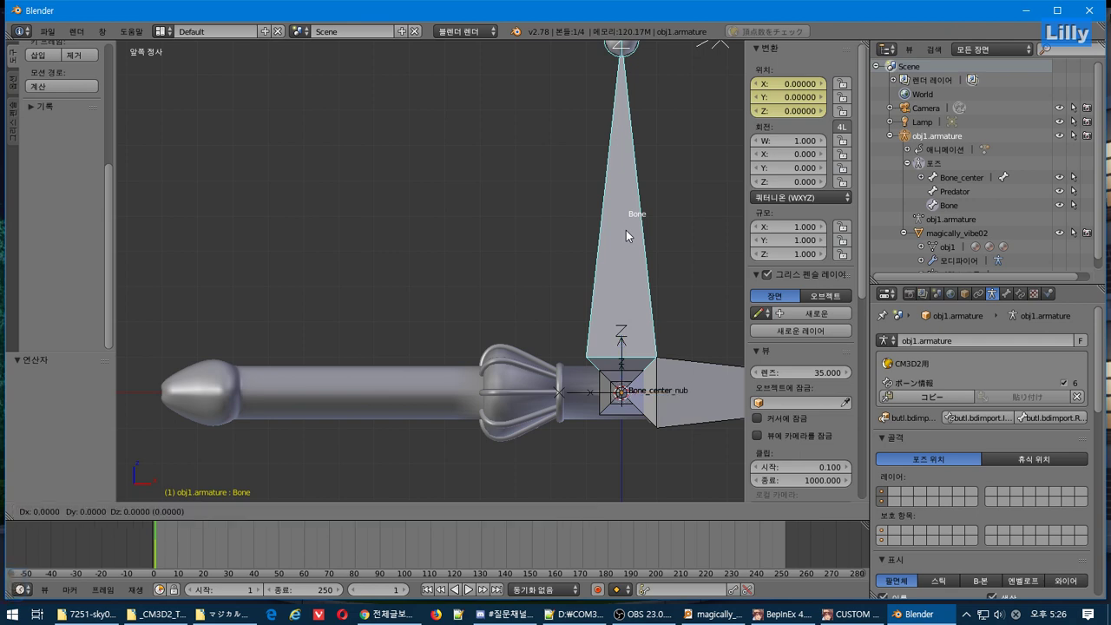
key(x)
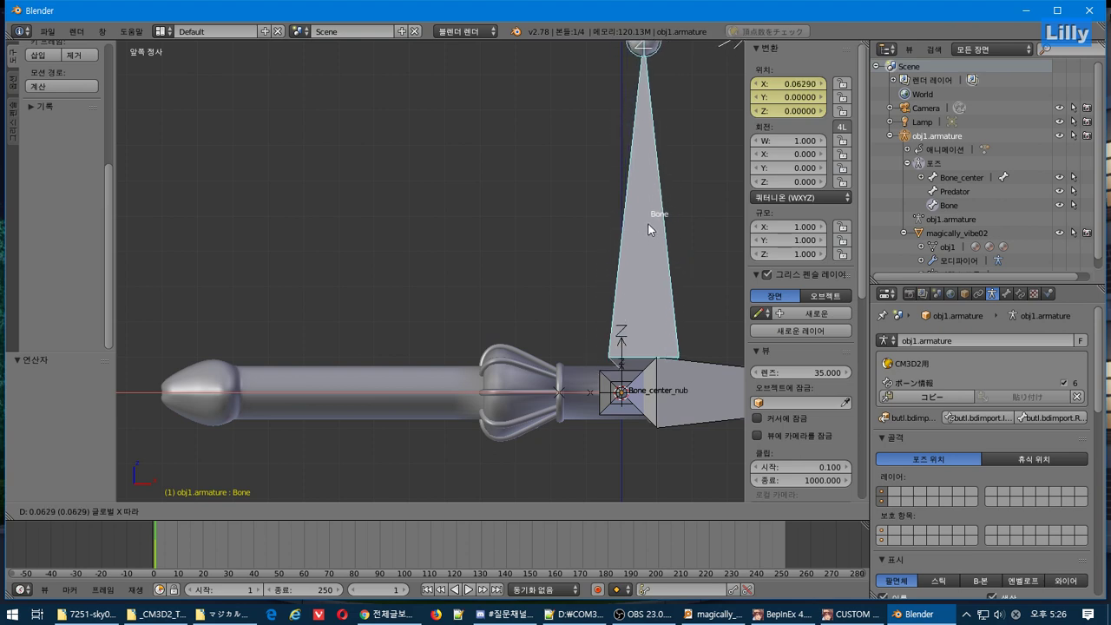
click(648, 228)
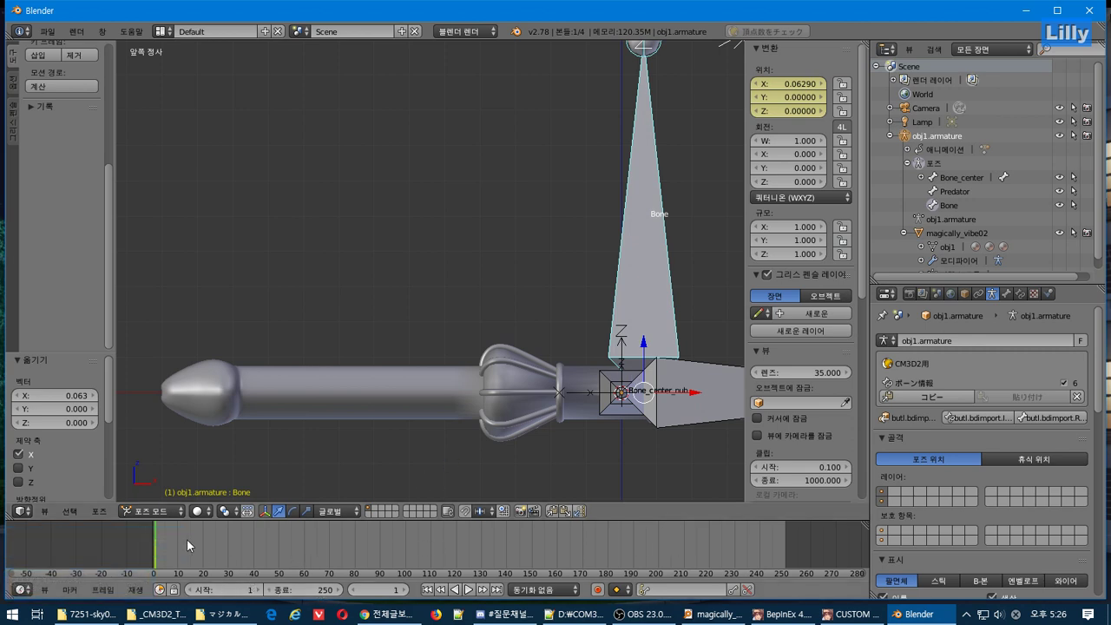
Go to frame 10 and set the animation's end frame first to 20, then to 10.
drag(204, 538, 178, 531)
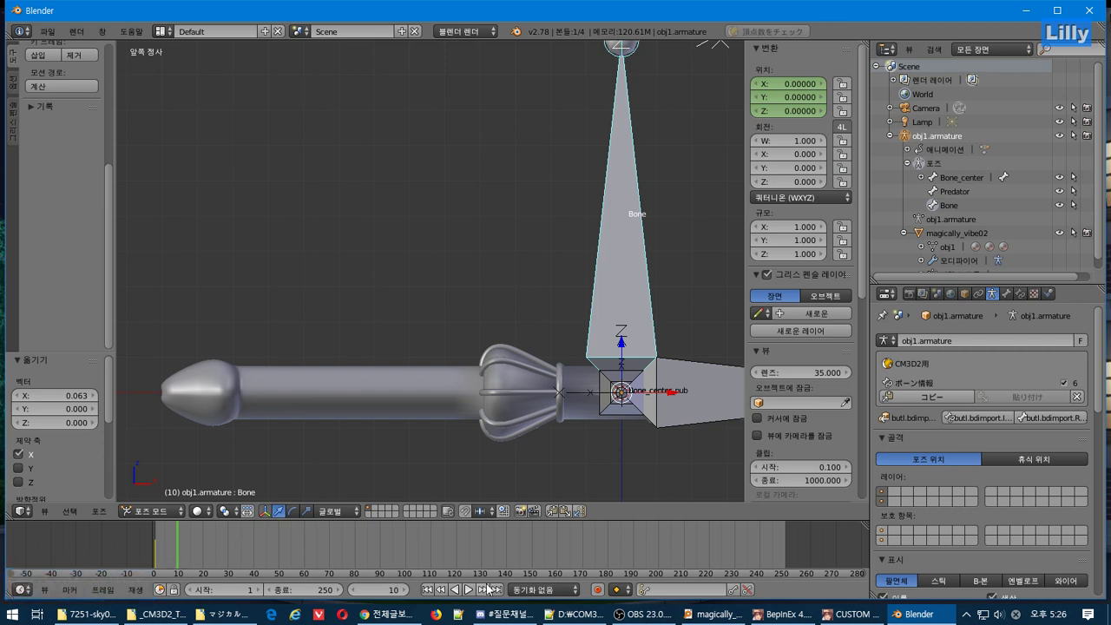
click(310, 588)
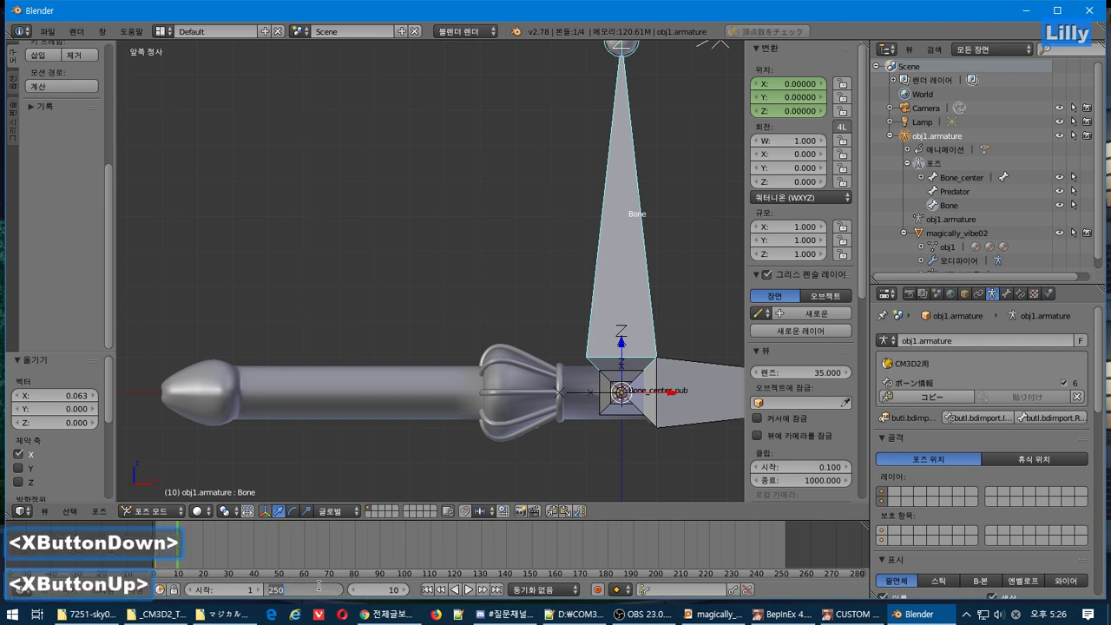
text(20)
key(Return)
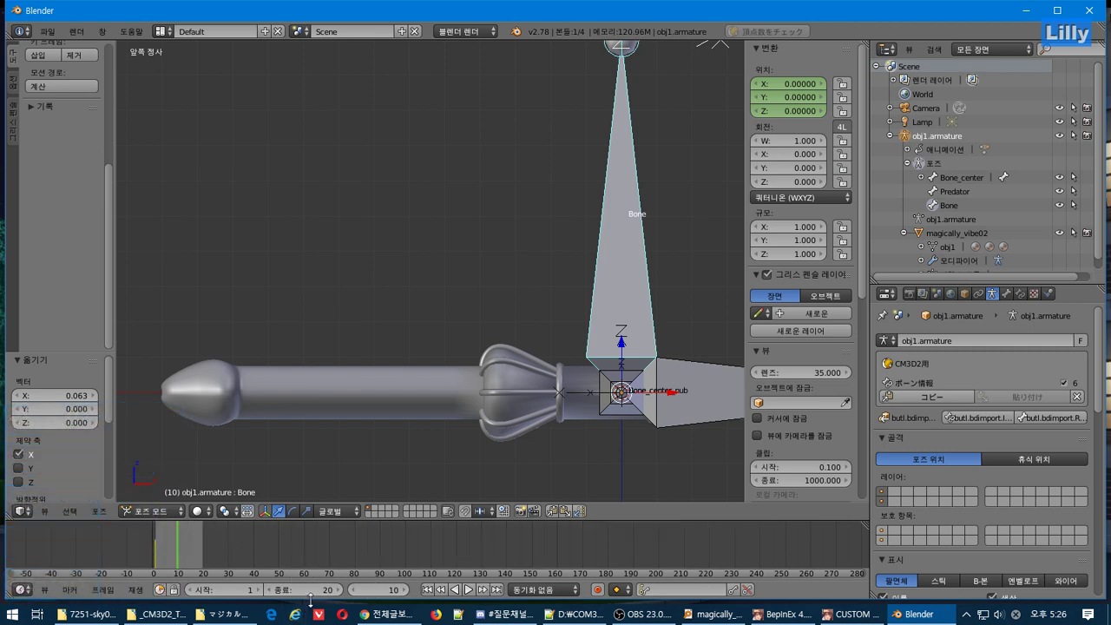
click(338, 587)
click(338, 587)
text(10)
key(Return)
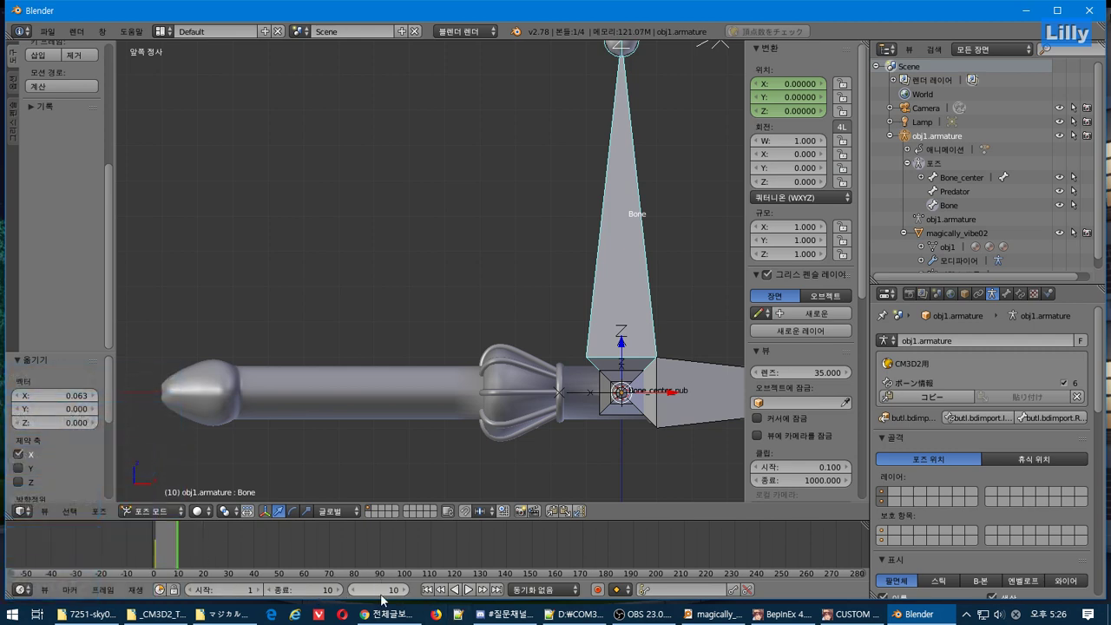
Insert a location keyframe for Bone at frame 10 and advance one frame.
right_click(794, 94)
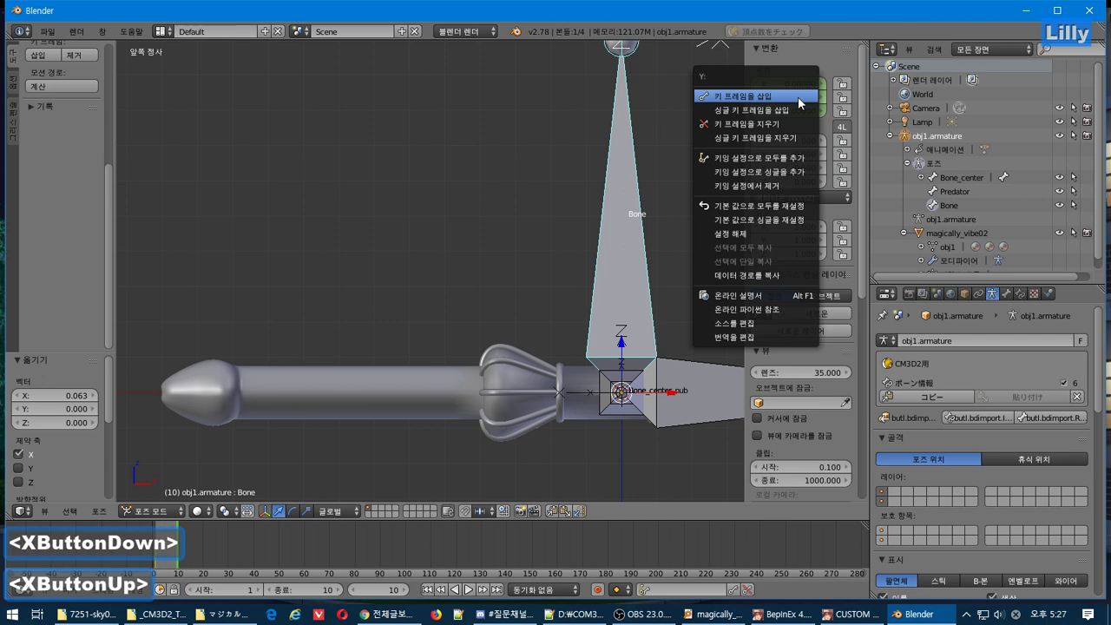
click(798, 96)
key(Right)
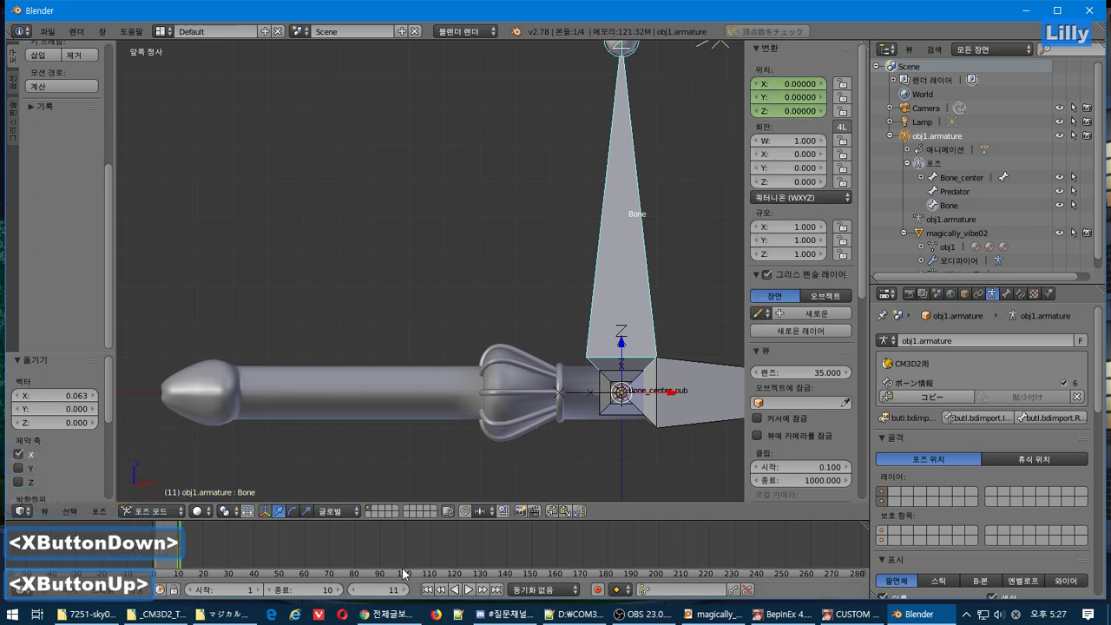
At frame 5, set Bone's X location to 0.05 and insert a location keyframe.
click(371, 589)
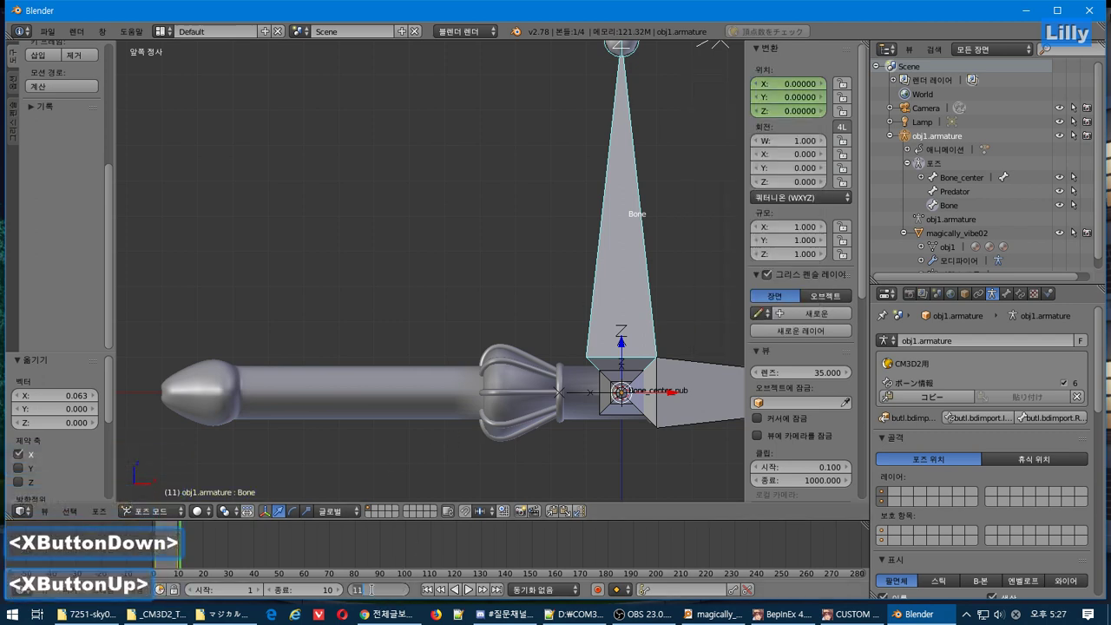
text(5)
key(Return)
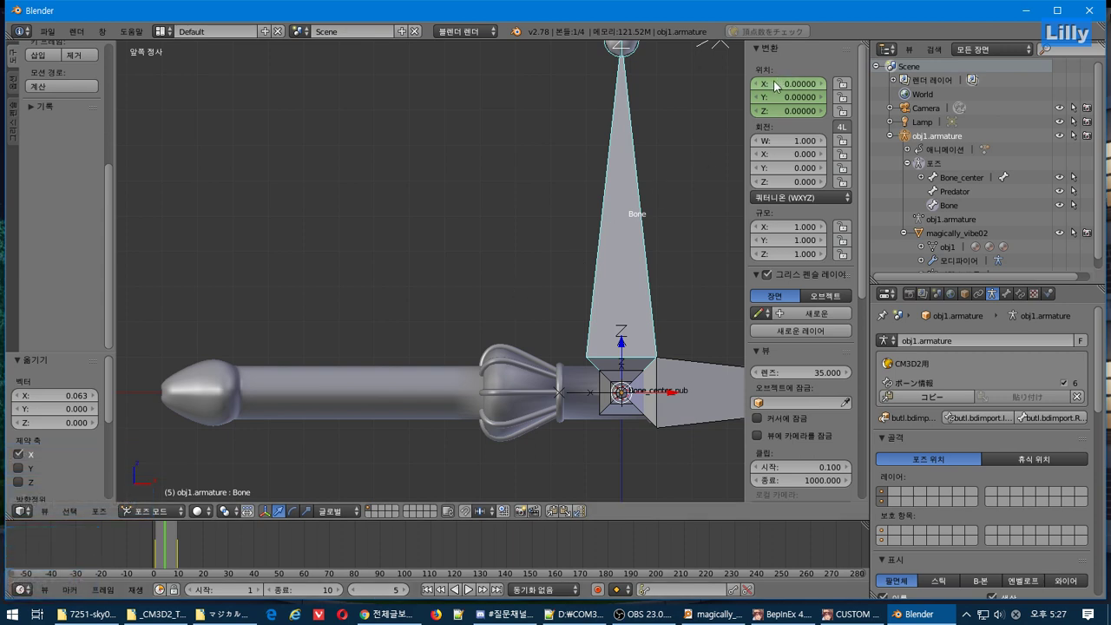
drag(773, 80, 792, 80)
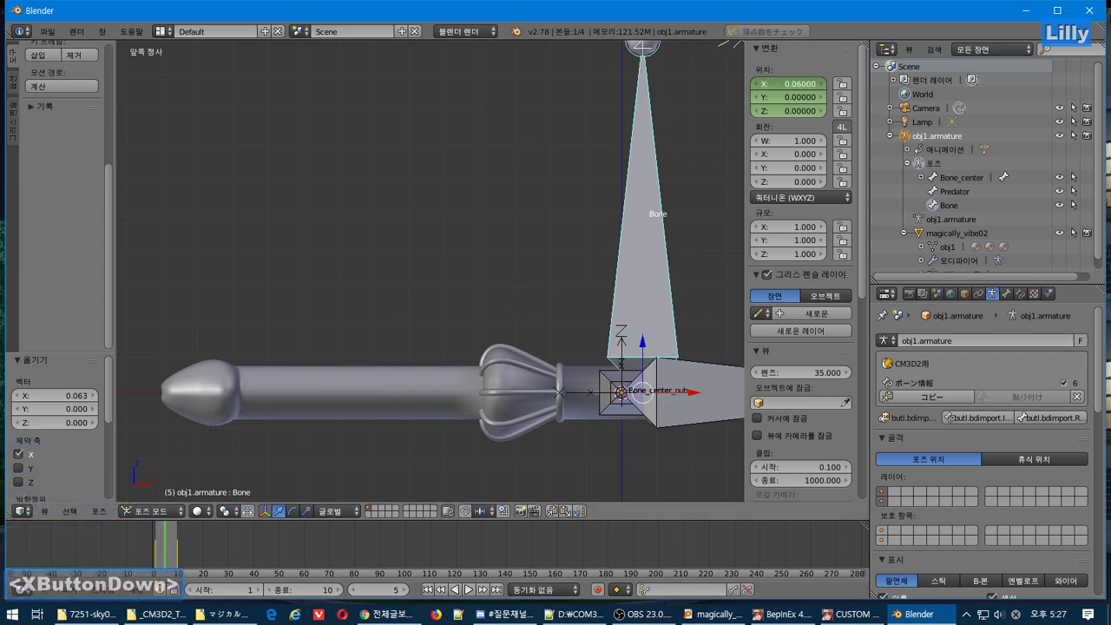
click(776, 84)
text(.05)
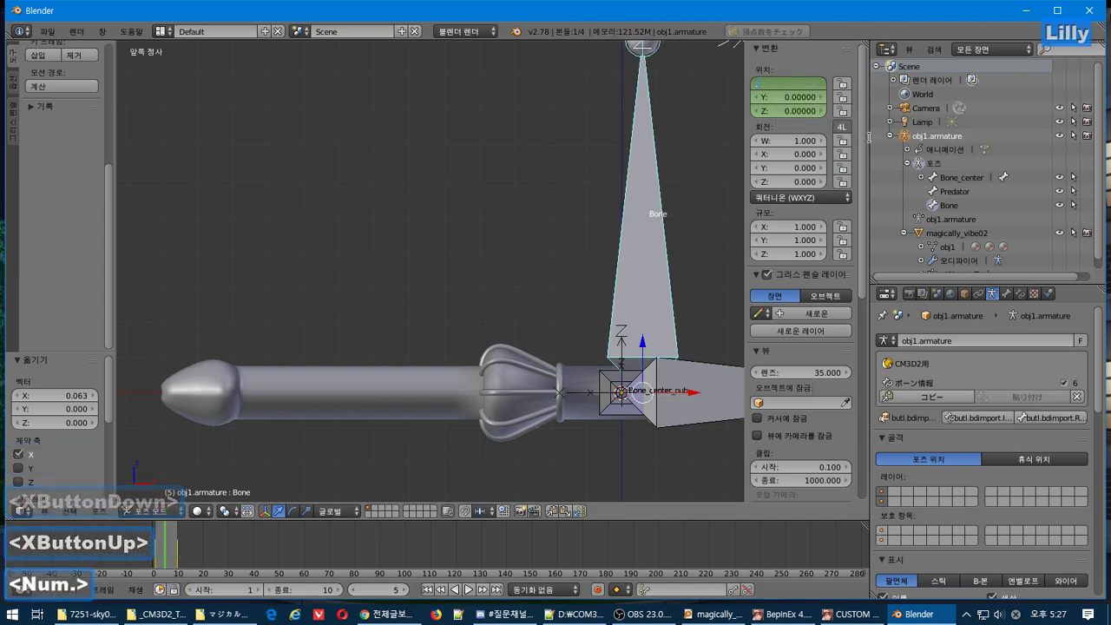
key(Return)
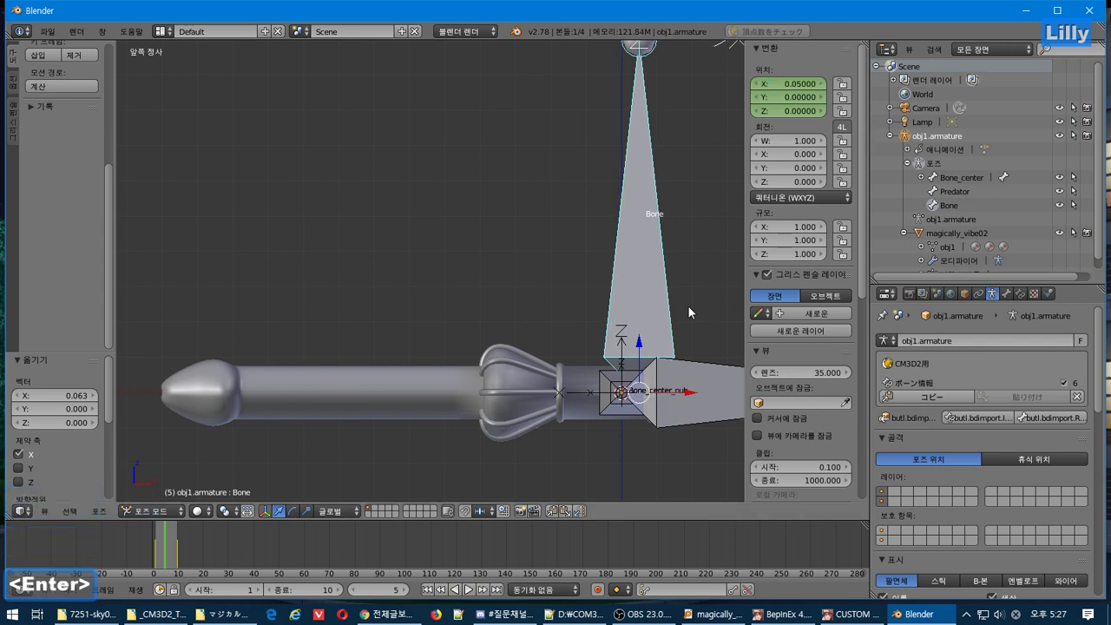
right_click(800, 83)
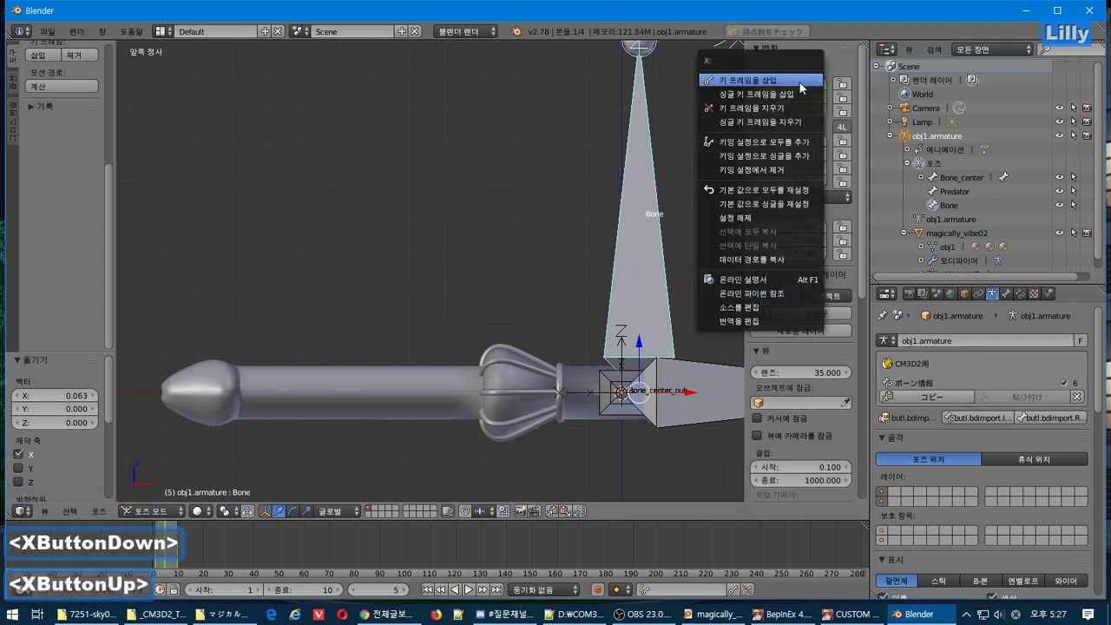
click(794, 84)
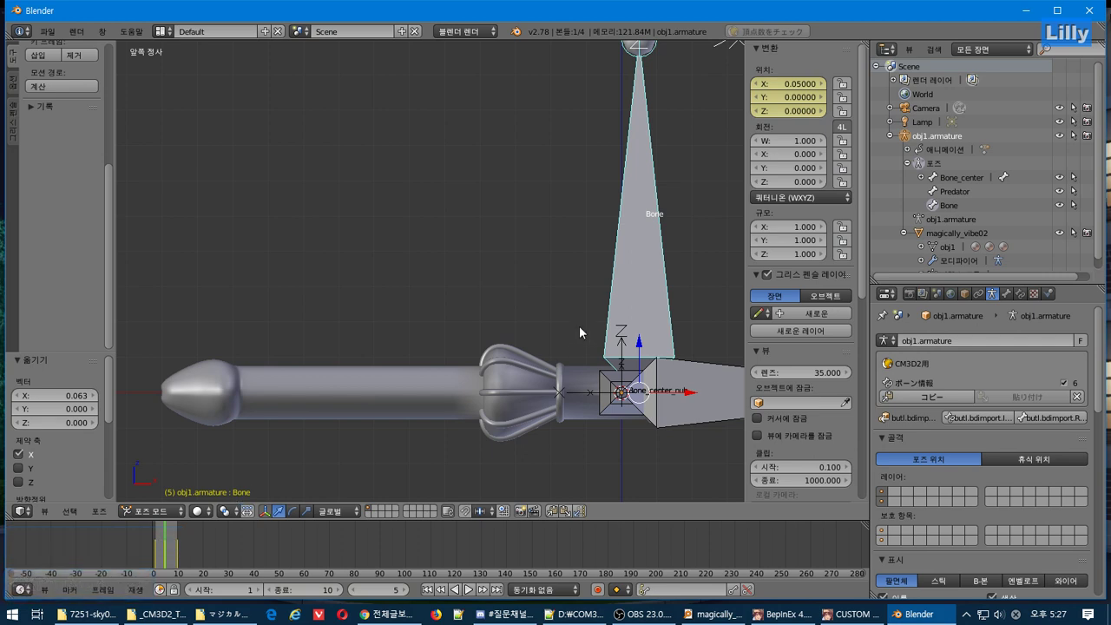
Play the animation with the magically_vibe02 mesh in Weight Paint mode to check the inner spheres' movement, and stop playback.
click(468, 590)
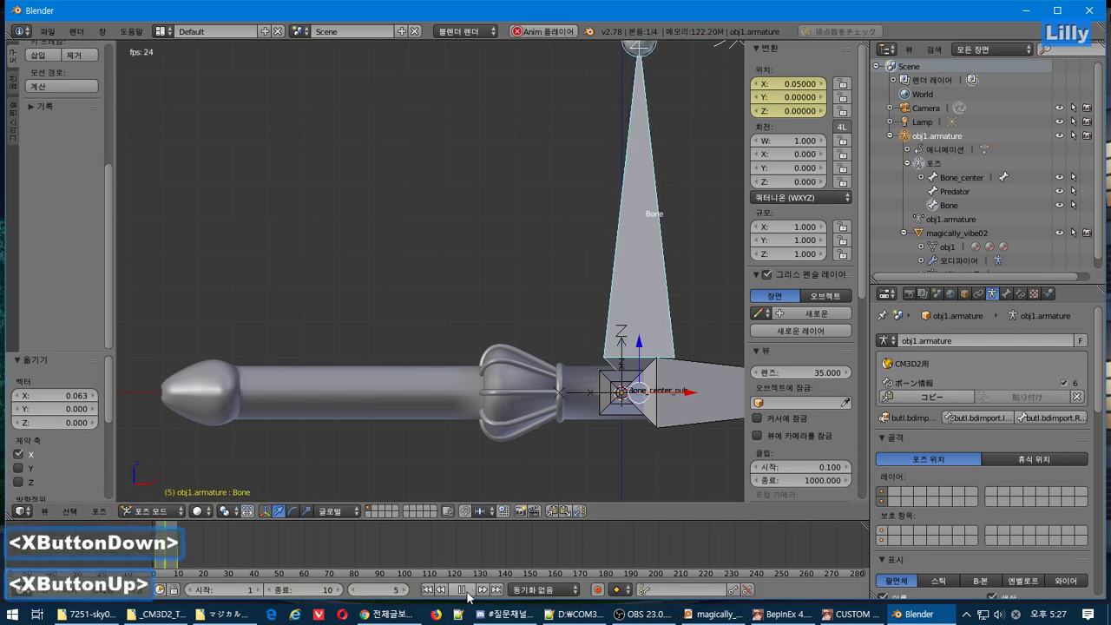
right_click(410, 395)
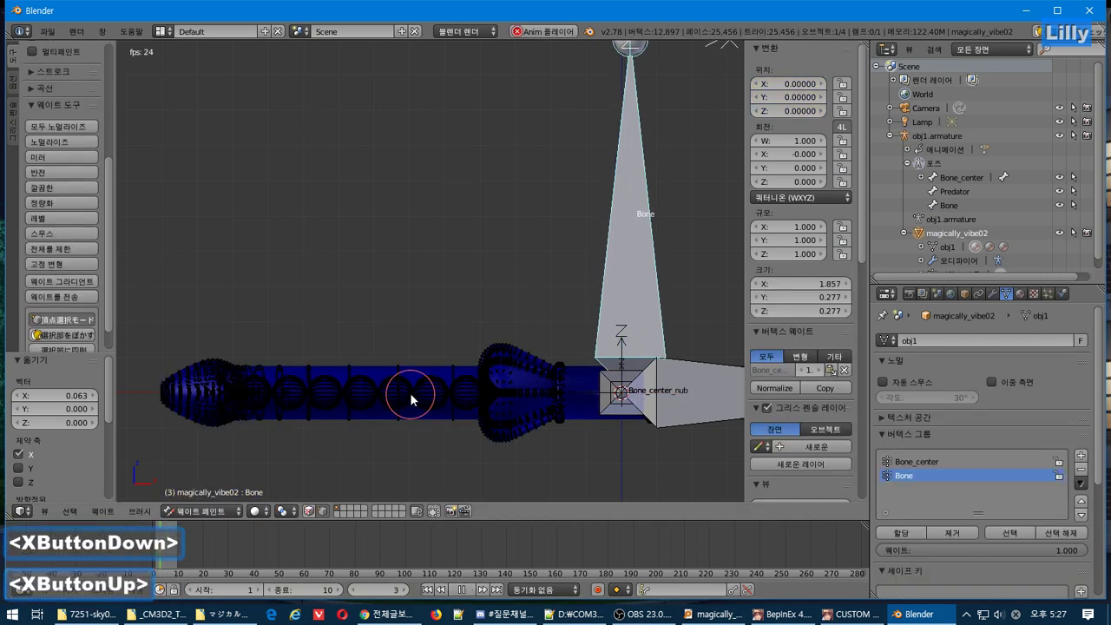
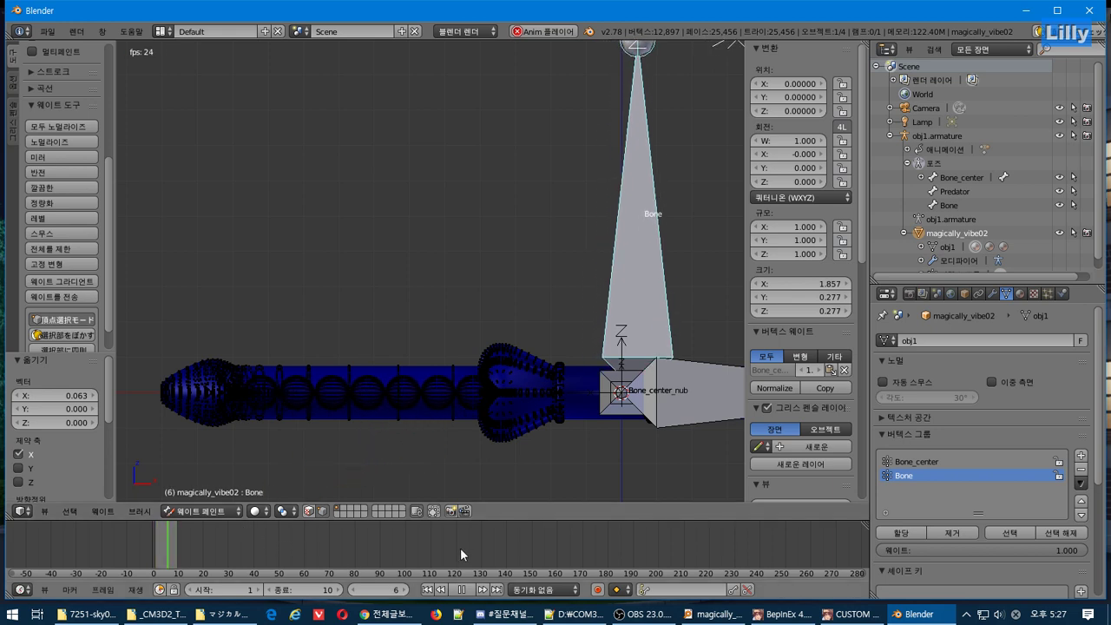
click(461, 590)
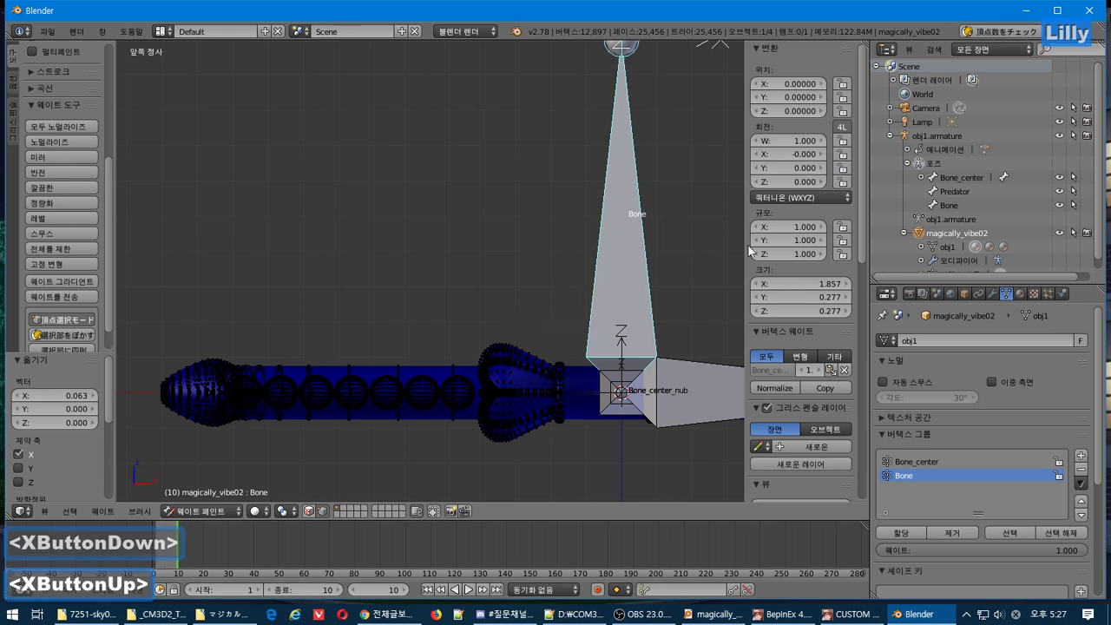
Select Bone of obj1.armature in Pose Mode again and go to frame 4 in an enlarged timeline.
click(935, 207)
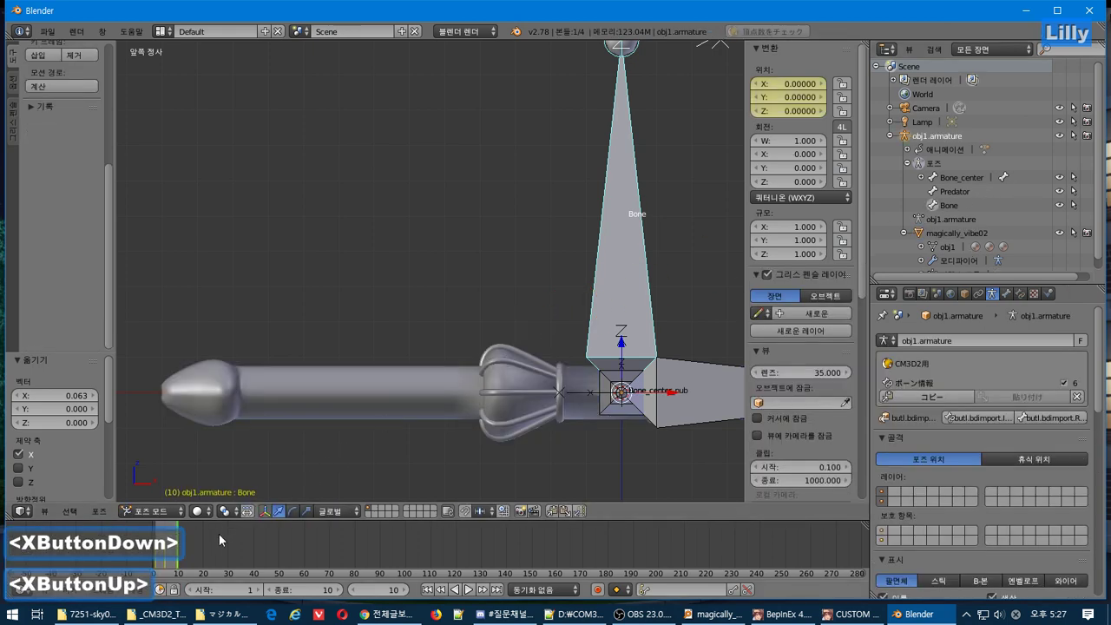
click(318, 592)
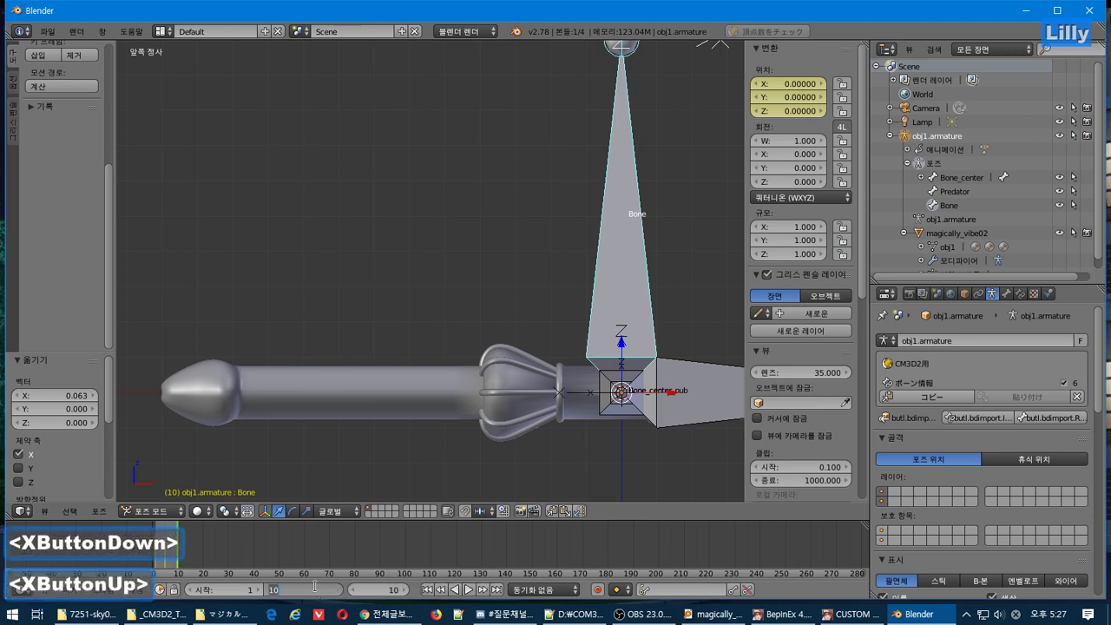
click(862, 572)
drag(862, 573, 385, 550)
click(379, 591)
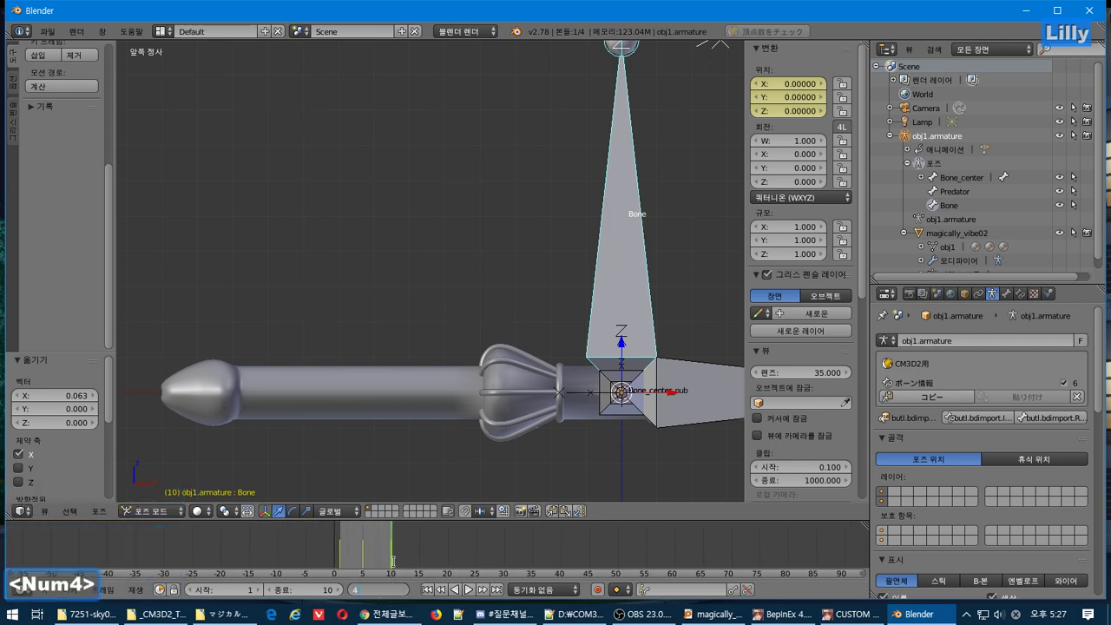
text(4)
key(Return)
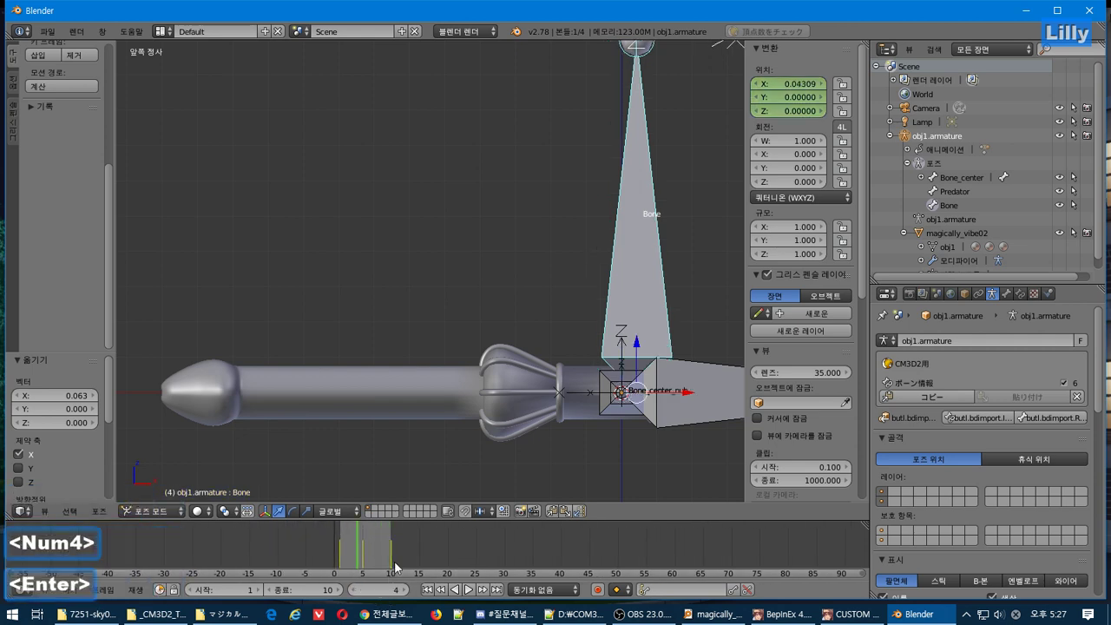
Set the animation's end frame to 4.
click(313, 588)
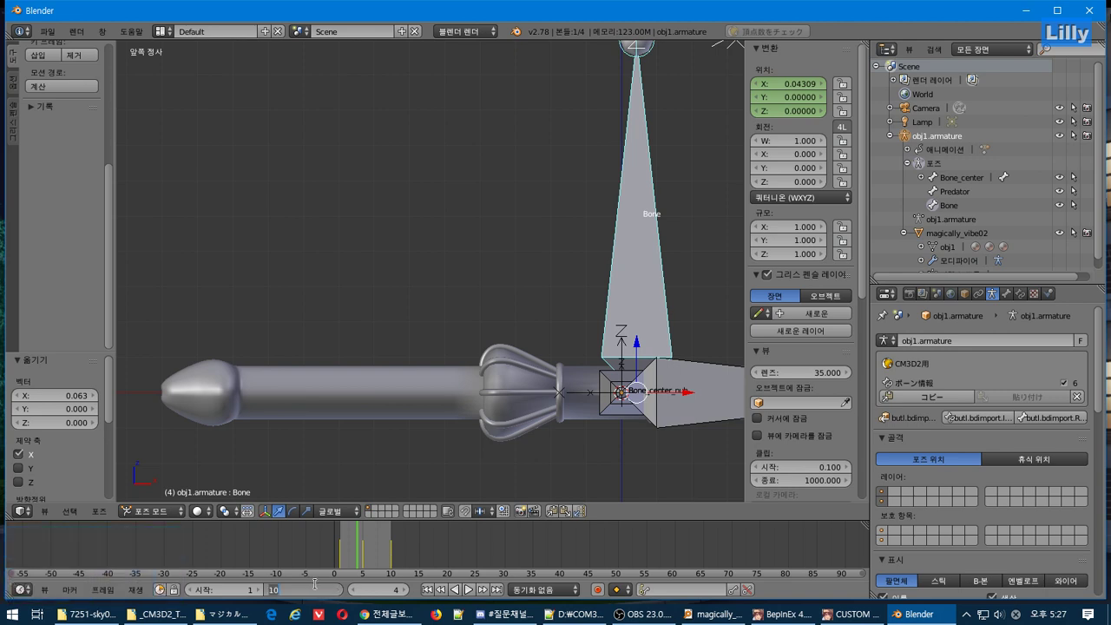
click(352, 558)
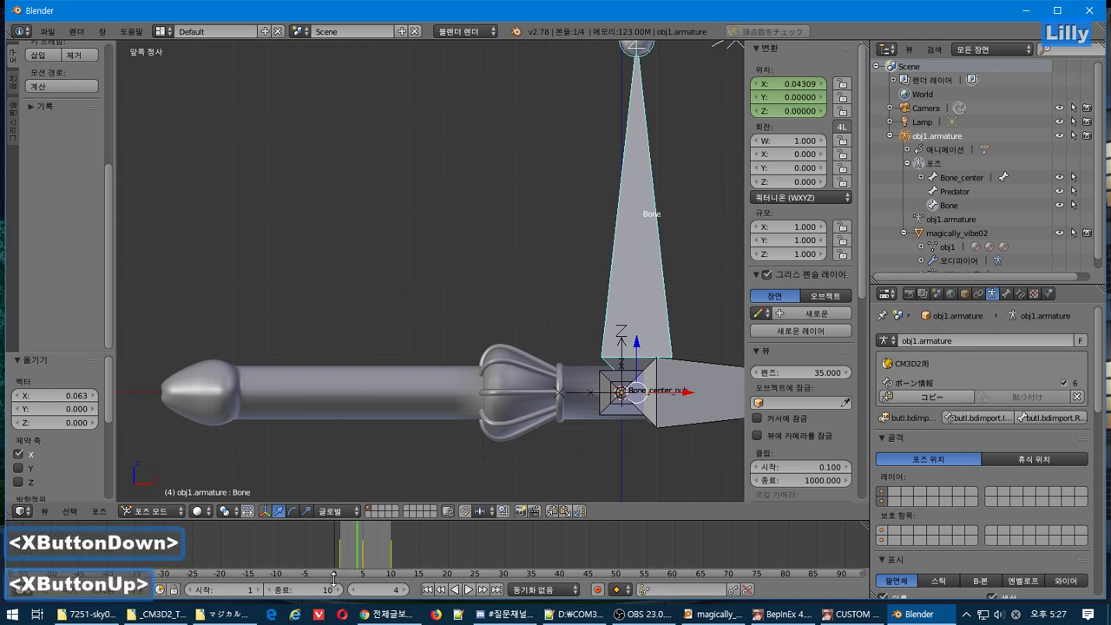
click(319, 588)
text(4)
key(Return)
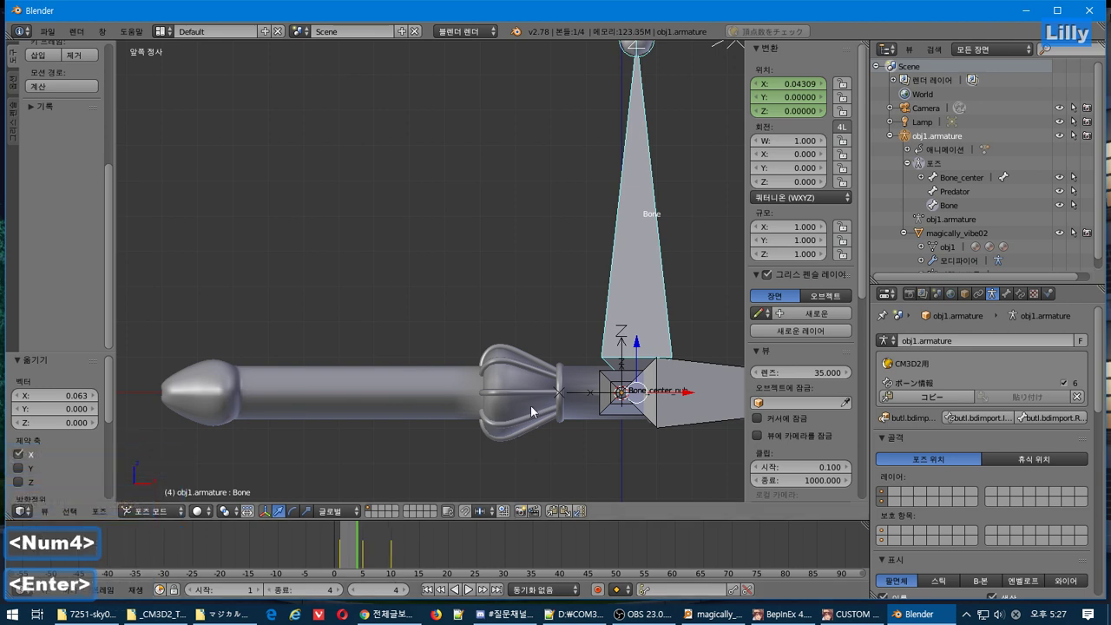
Delete Bone's location keyframes at frames 5 and 10.
click(482, 589)
right_click(791, 94)
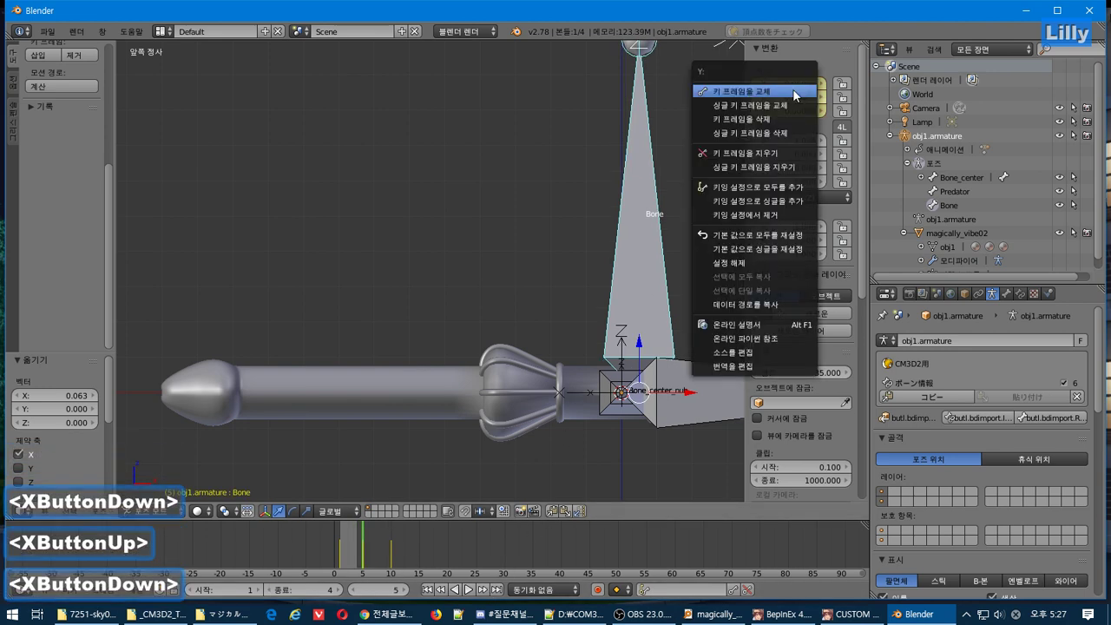
click(785, 123)
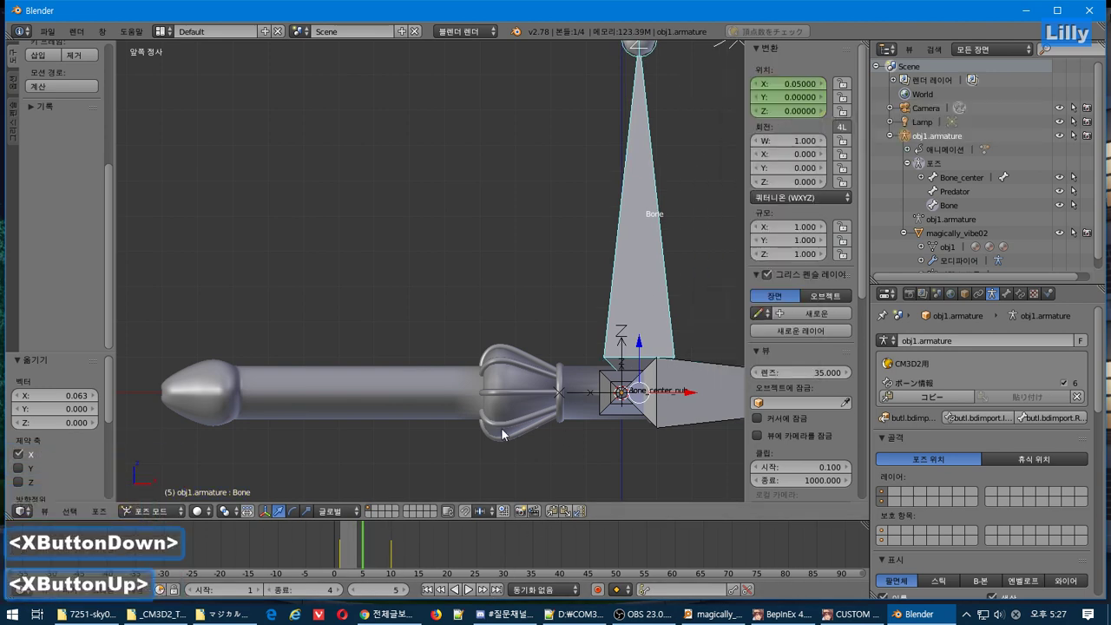
key(Up)
right_click(816, 114)
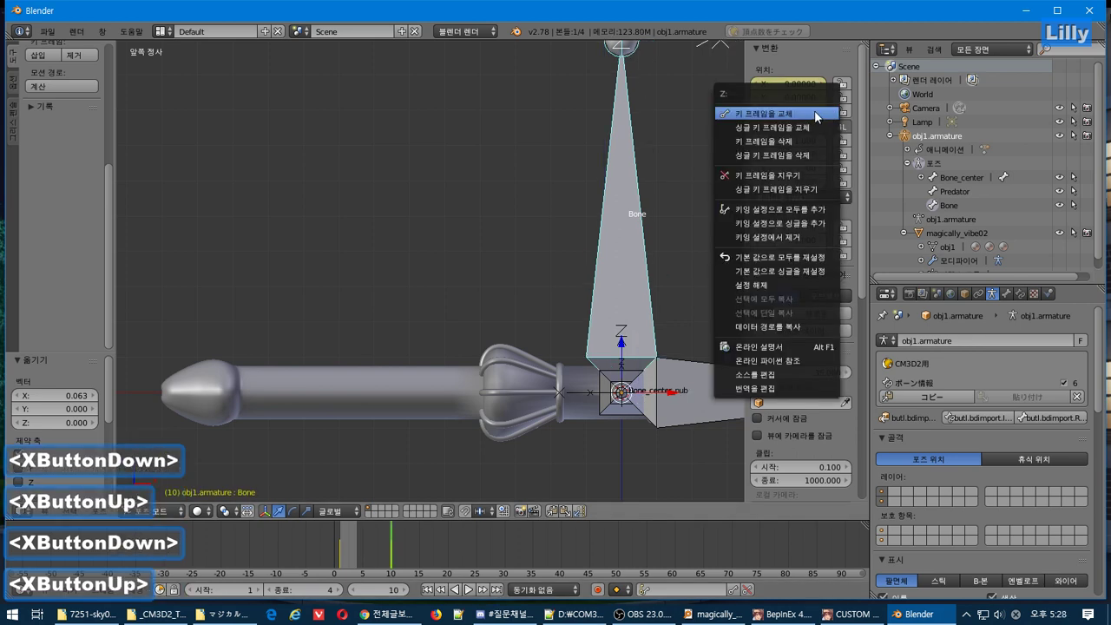
click(811, 143)
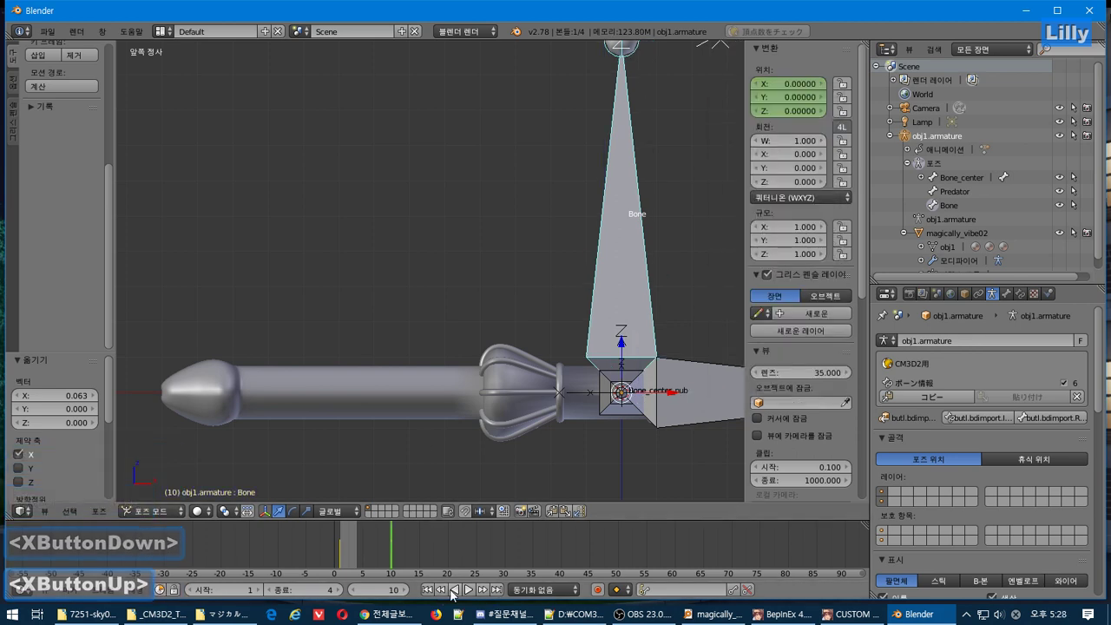
Insert a location keyframe for Bone at the end frame, frame 4.
click(496, 590)
right_click(790, 87)
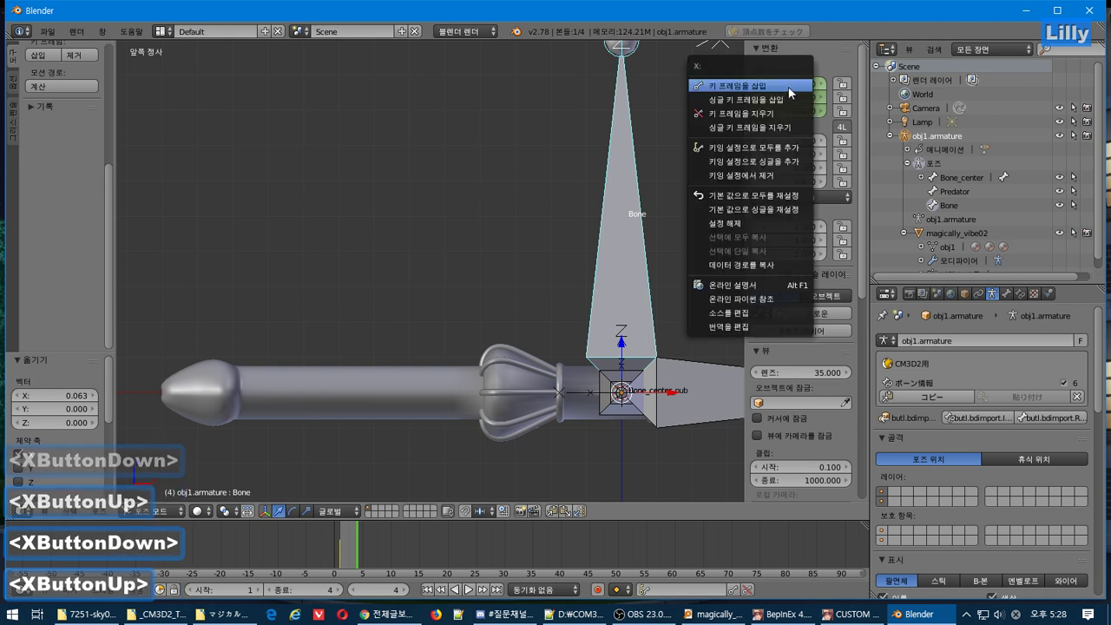
click(786, 86)
At frame 2, set Bone's X location to 0.05 and insert a location keyframe.
click(382, 590)
text(2)
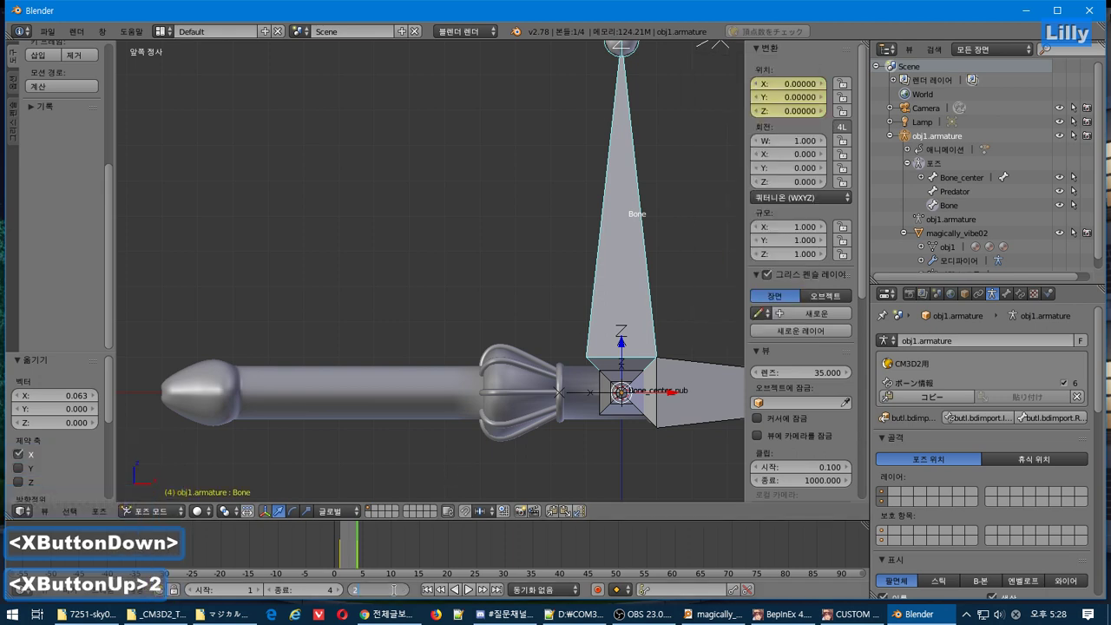
key(Return)
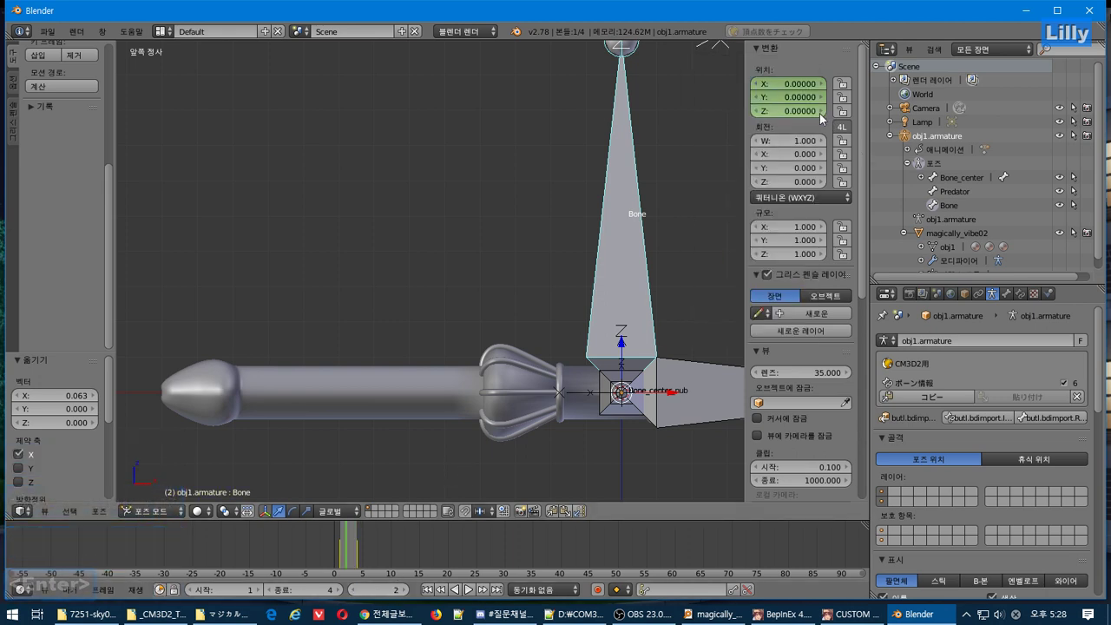
click(799, 83)
text(.)
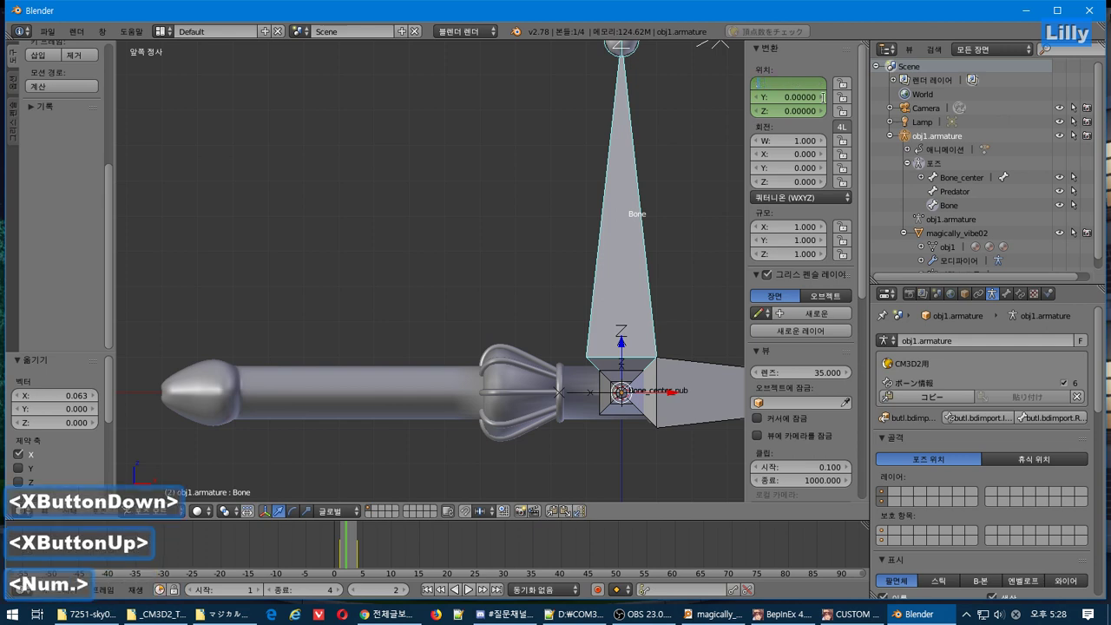
text(05)
key(Return)
right_click(823, 97)
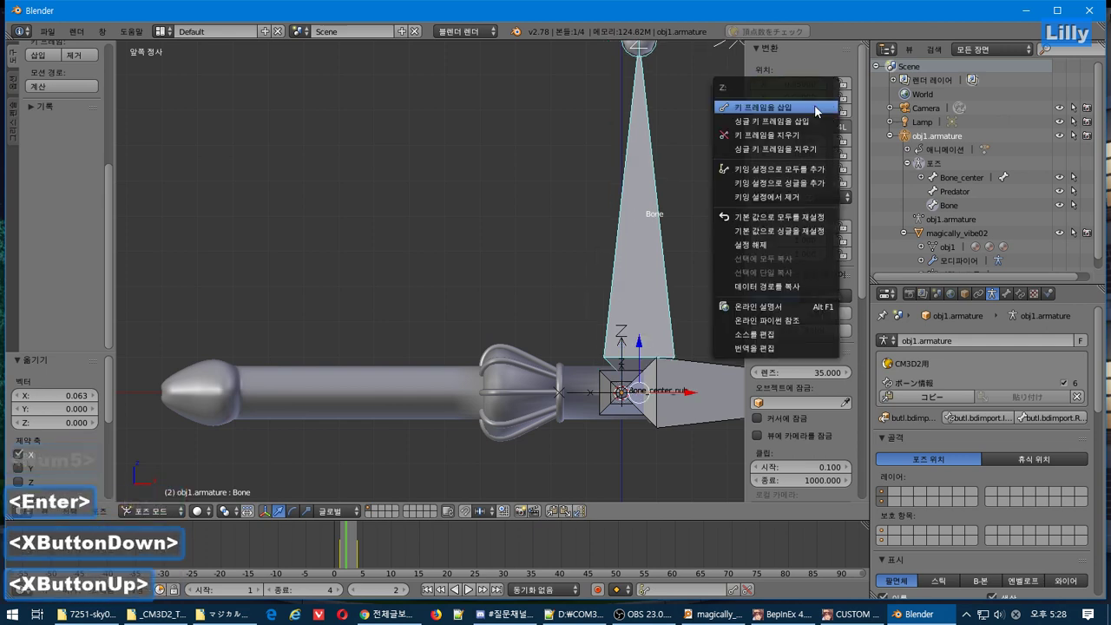
click(816, 103)
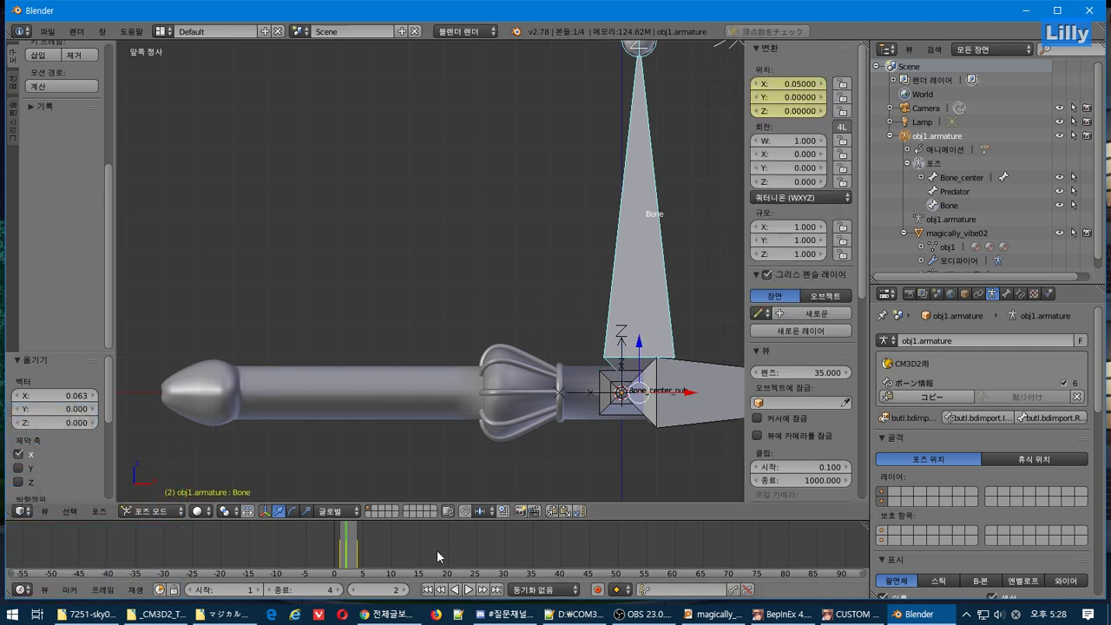
Set the animation's start frame to 0 and insert a location keyframe for Bone at that frame.
double_click(253, 590)
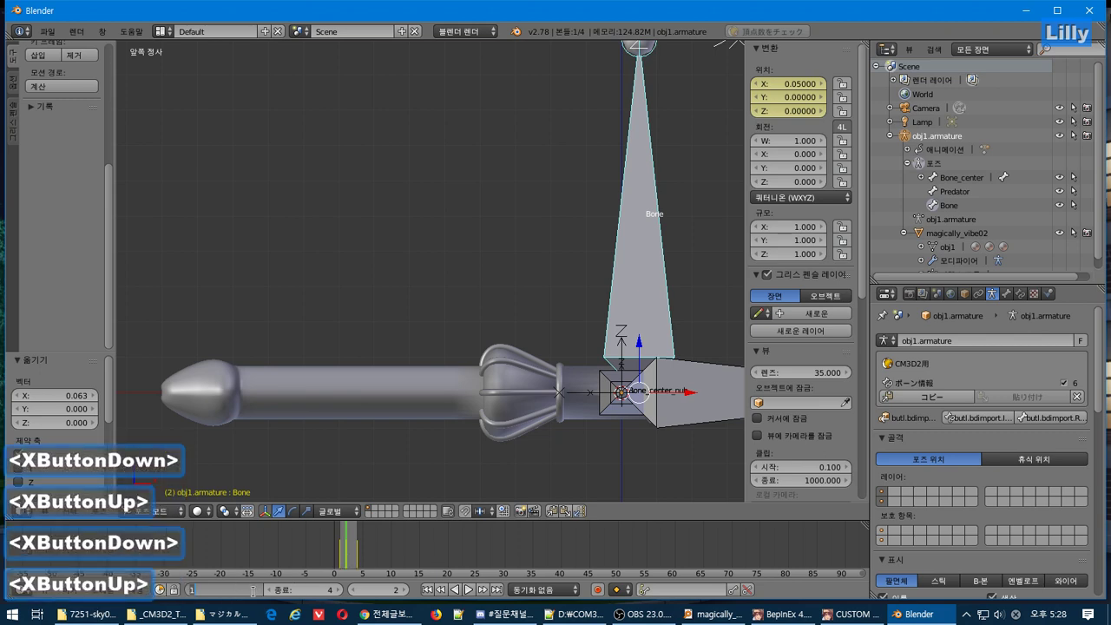
text(0)
key(Return)
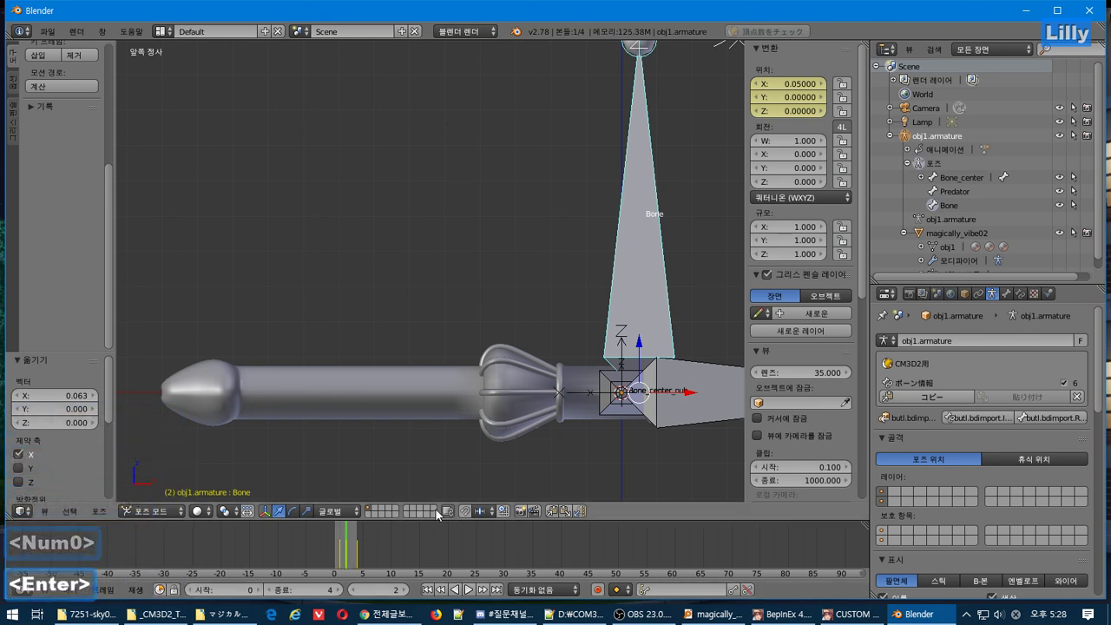
click(429, 593)
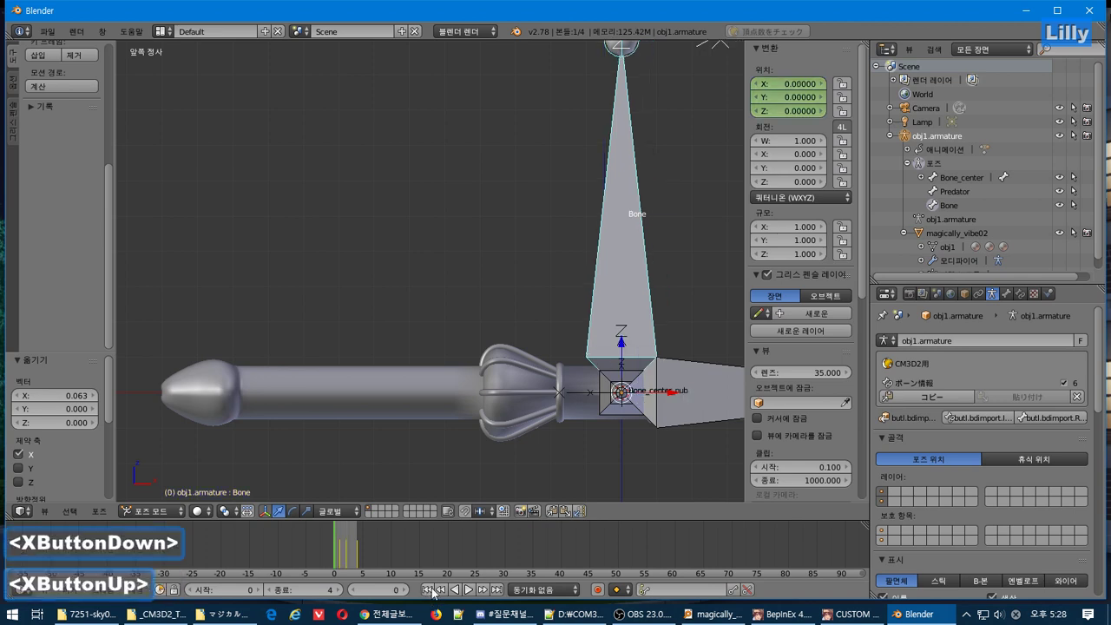
right_click(792, 135)
click(696, 230)
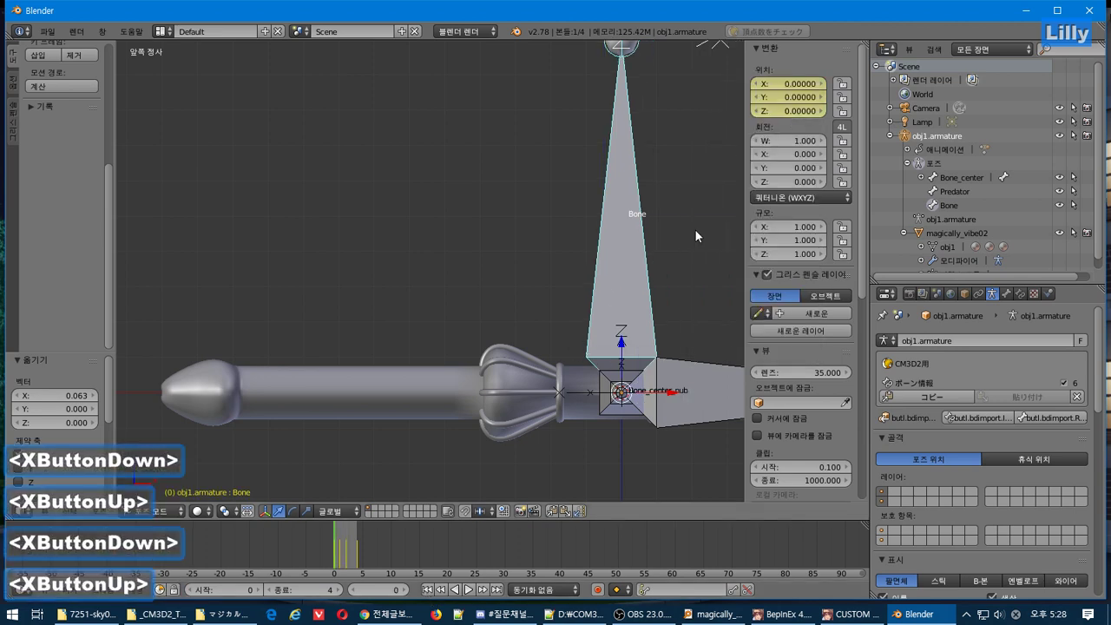
Delete Bone's location keyframe at frame 1 and play the animation.
click(482, 588)
right_click(787, 100)
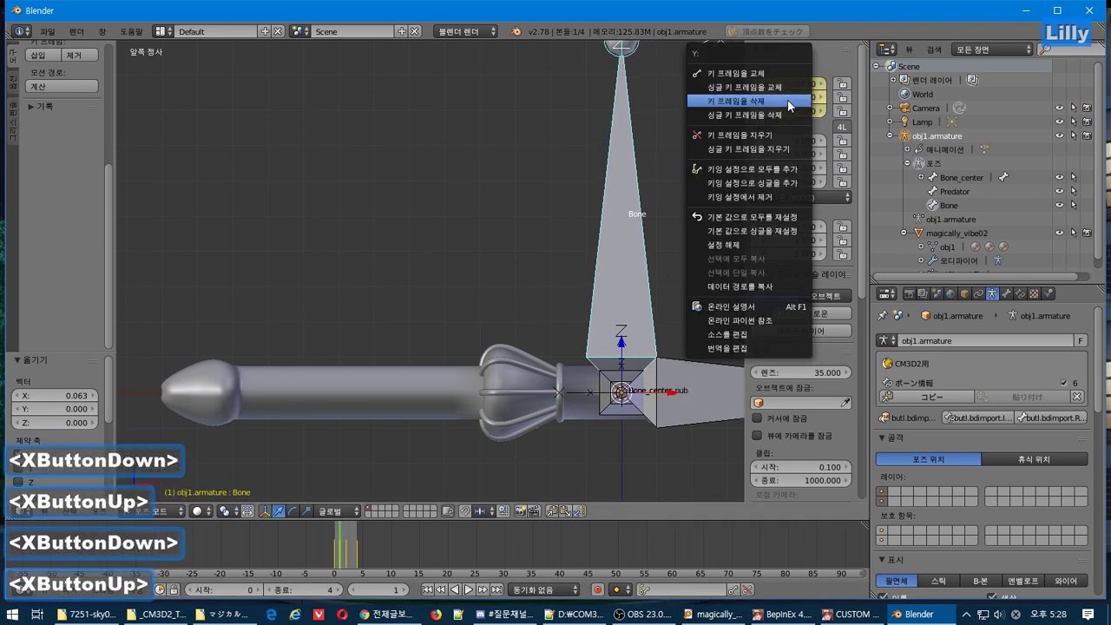
click(786, 100)
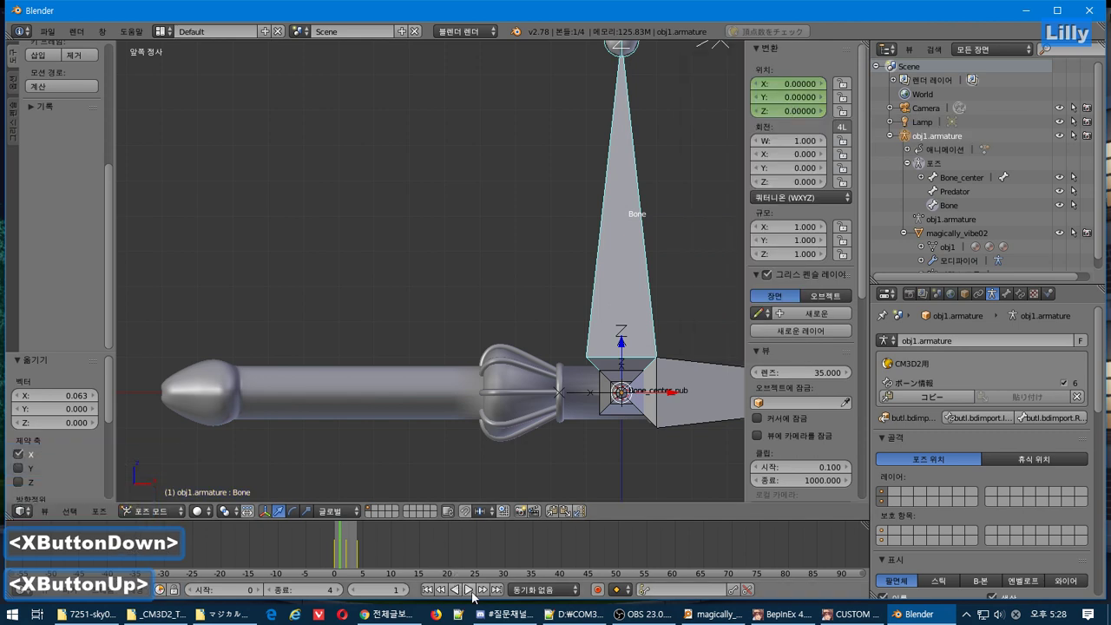
click(470, 591)
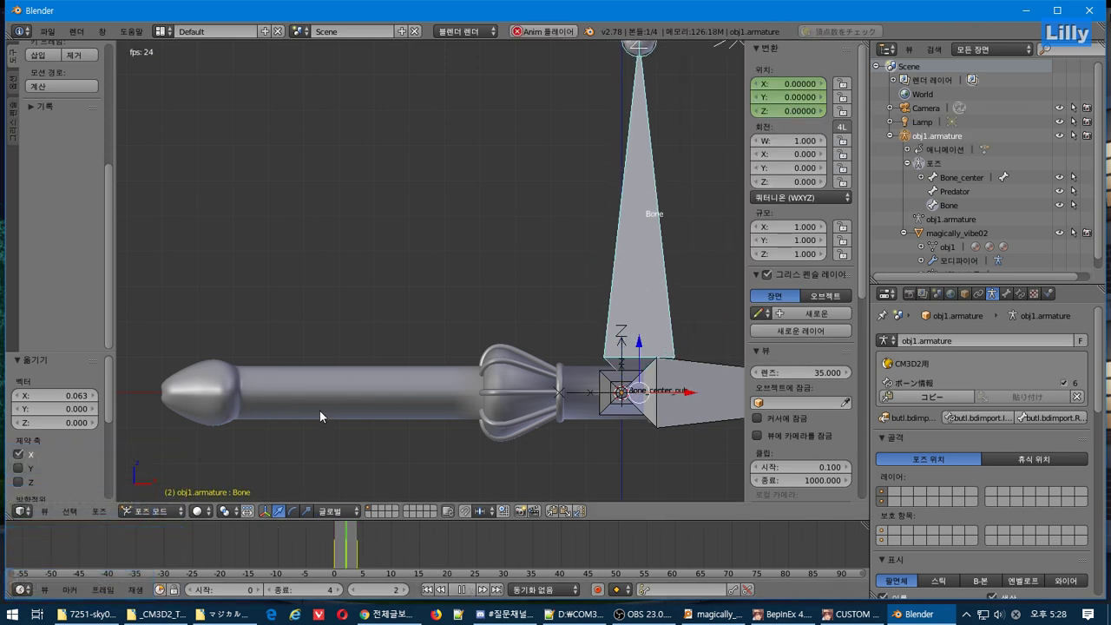
right_click(321, 410)
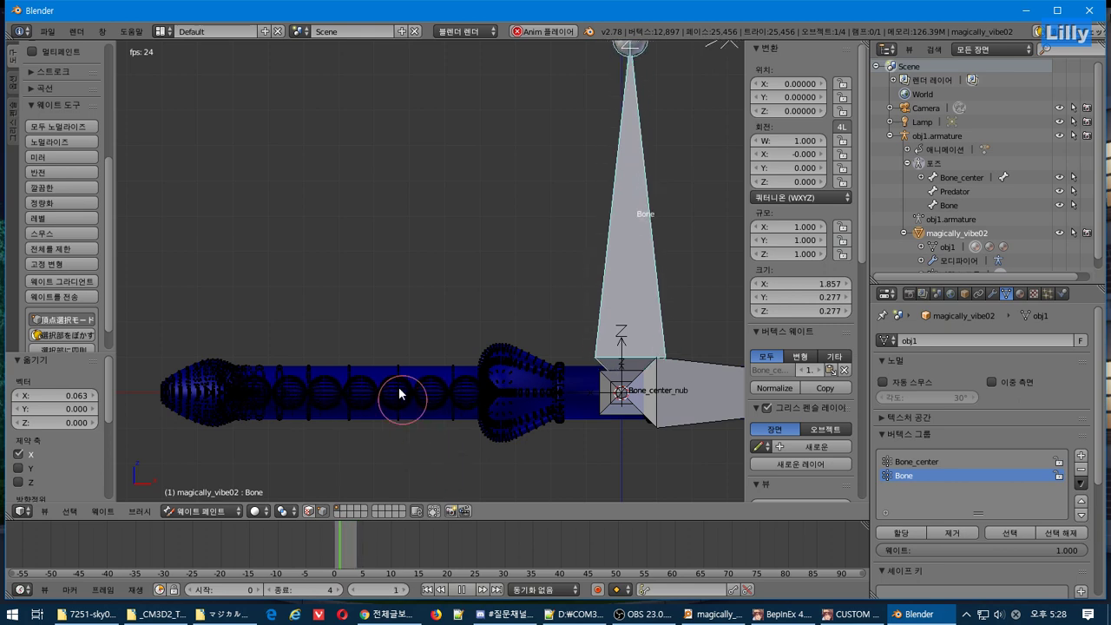
click(47, 32)
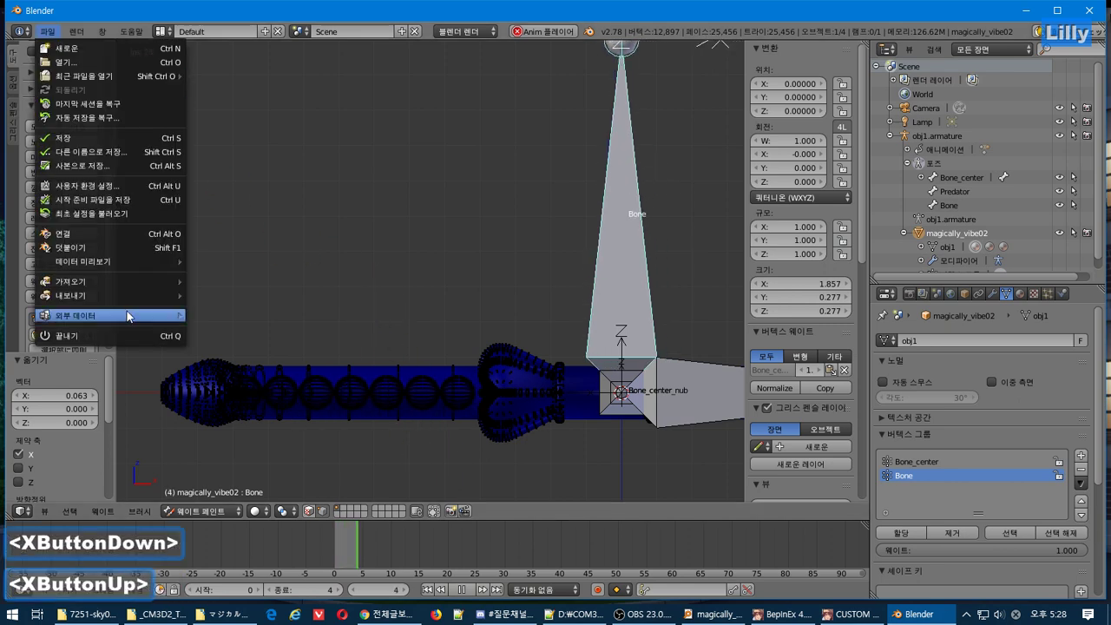
mouse_move(113, 295)
key(a)
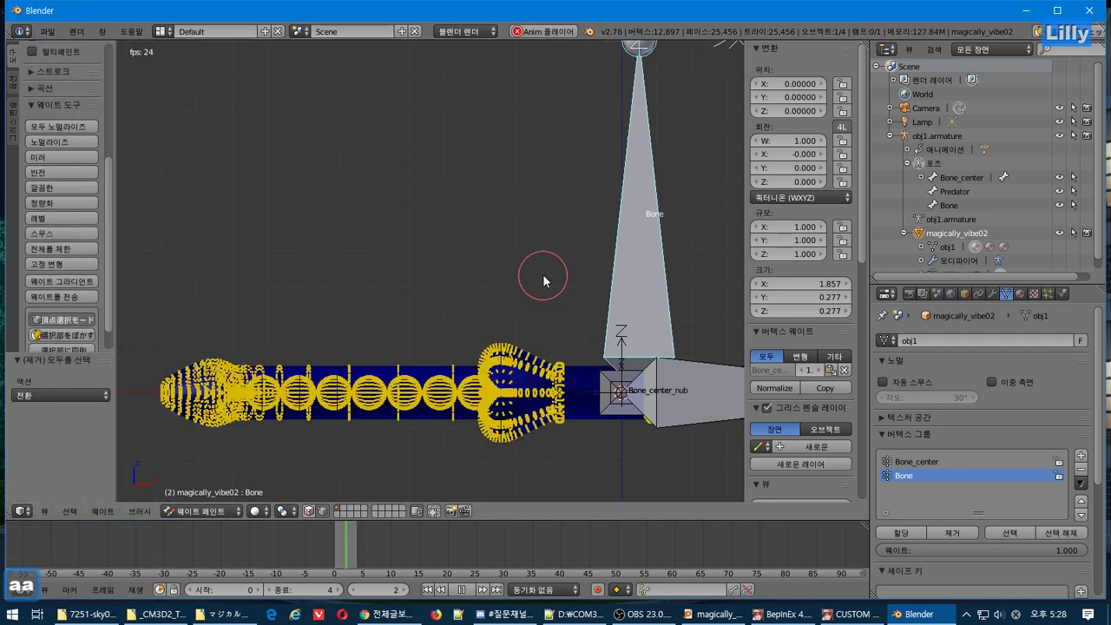
Make obj1.armature active in Pose Mode, select all its bones and bring up the export formats.
click(938, 206)
key(a)
key(a)
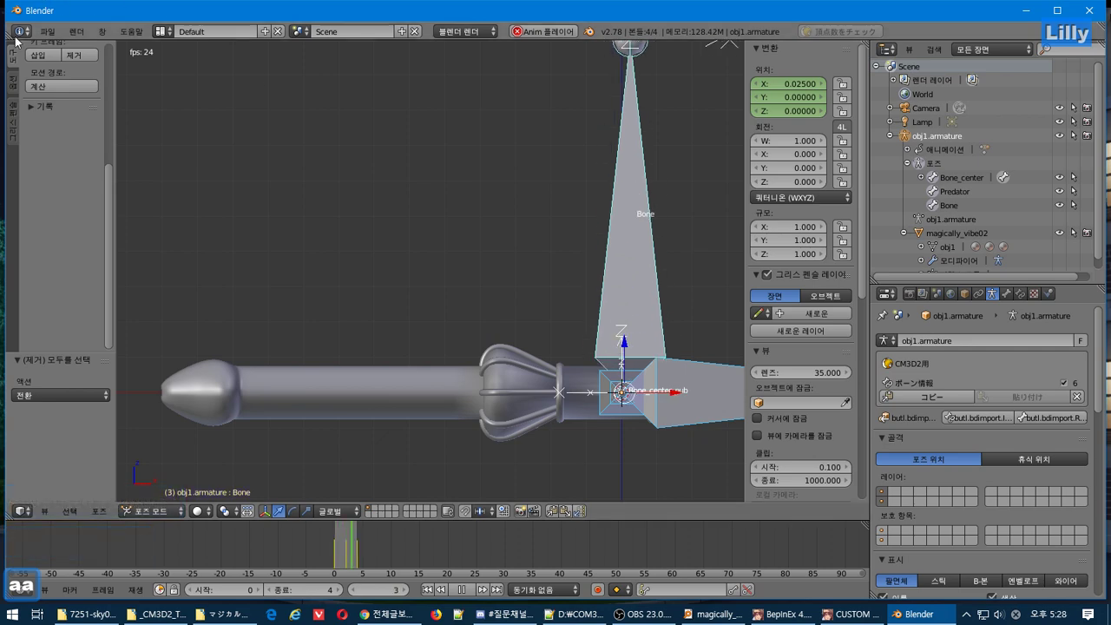
click(49, 32)
click(113, 295)
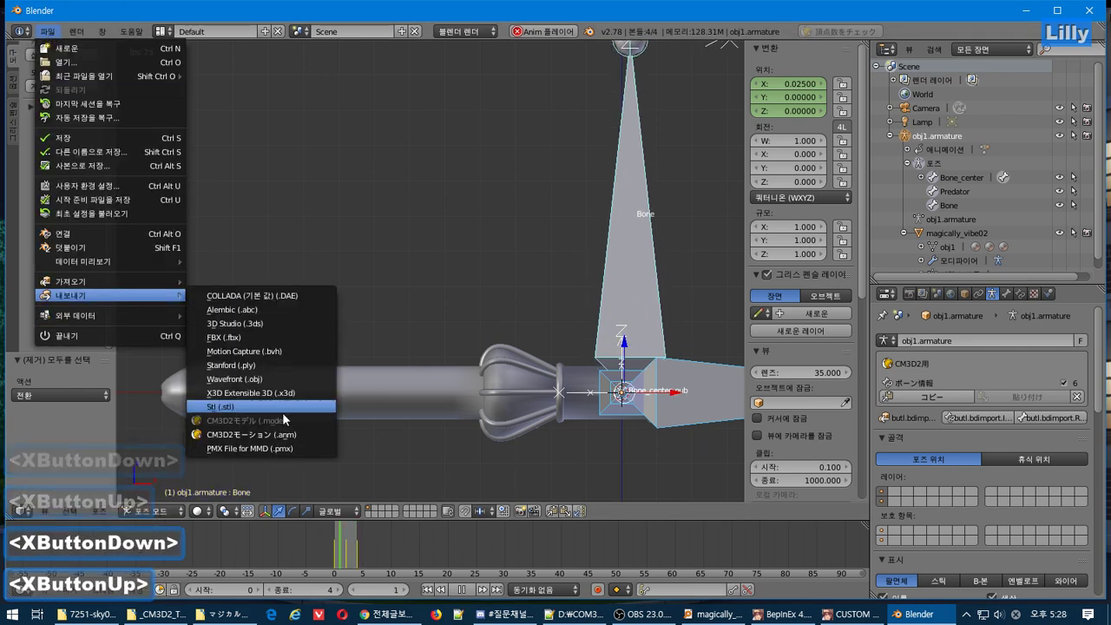
Switch to CUSTOM ORDER MAID3D2 and load the newest saved game.
key(alt+Tab)
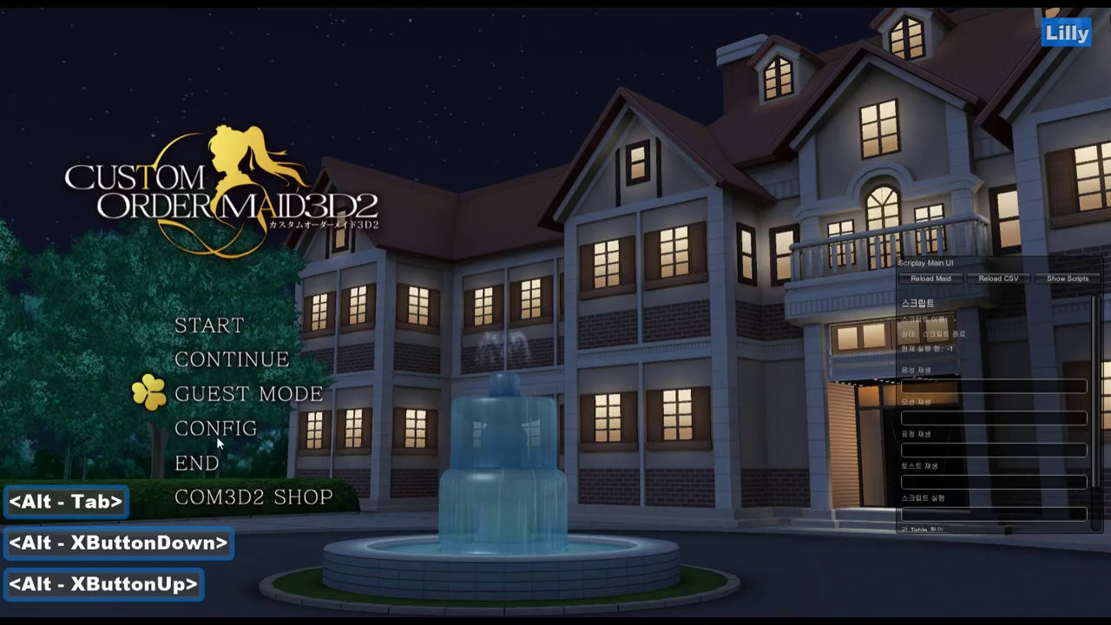
click(233, 368)
click(246, 323)
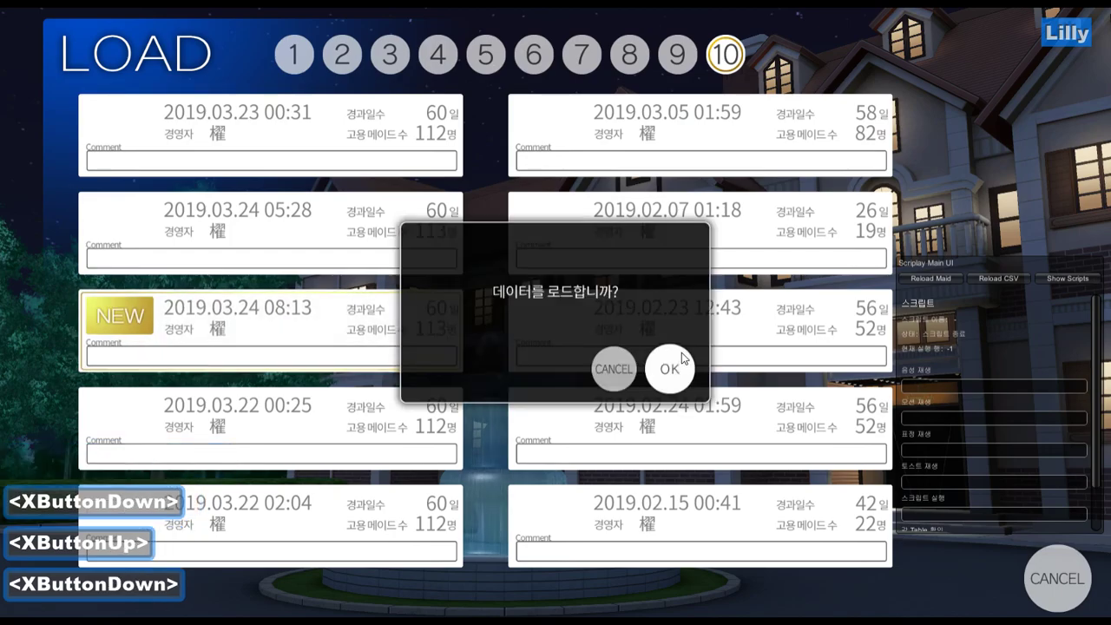
Return to Blender and export the animation as a CM3D2 motion, overwriting magically_vibe02.anm in the マジカルアダルトトイ folder.
key(alt+Tab)
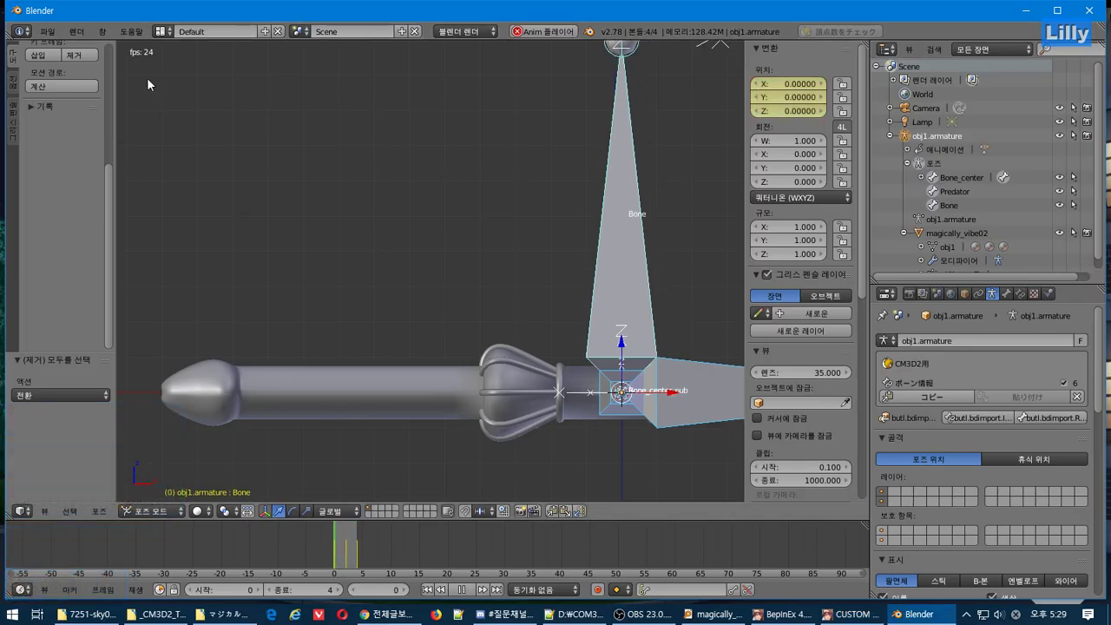
click(48, 30)
mouse_move(119, 295)
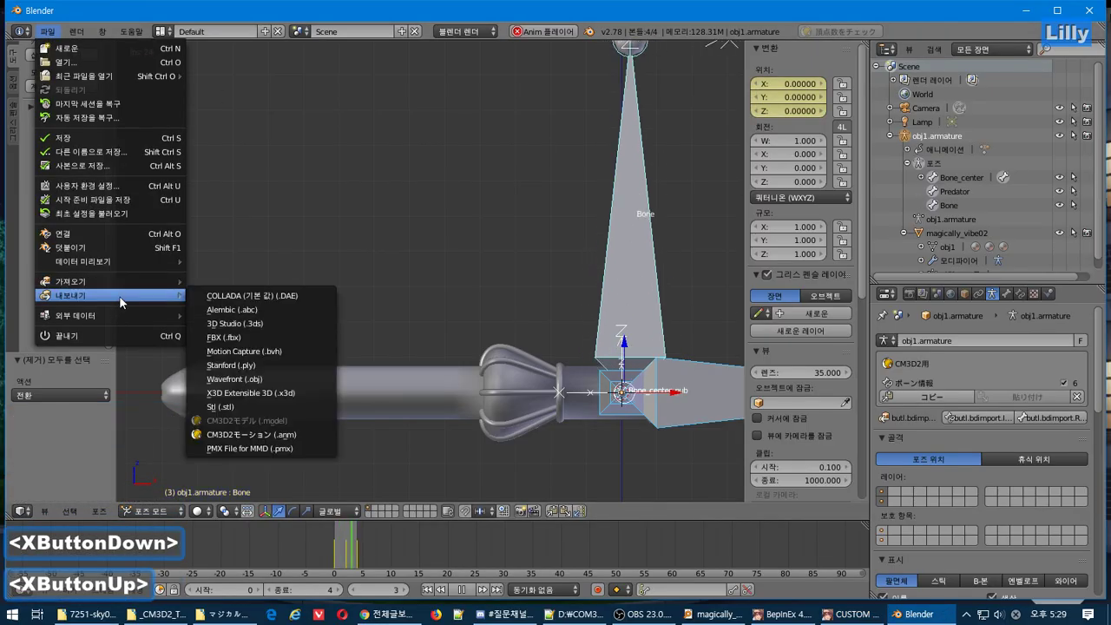
click(260, 434)
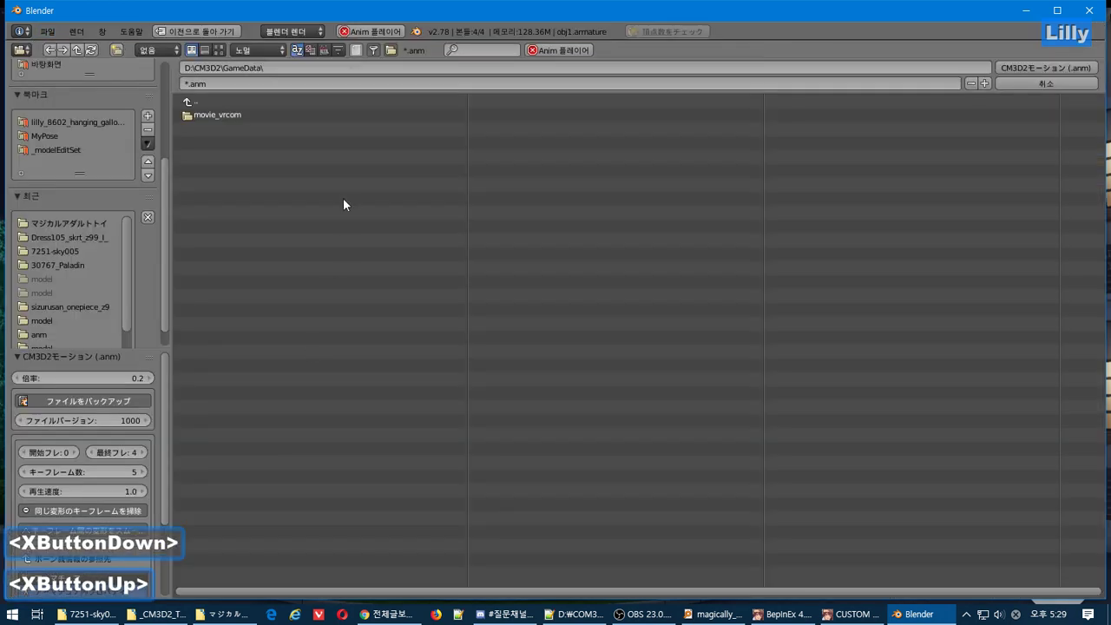
click(102, 223)
click(265, 114)
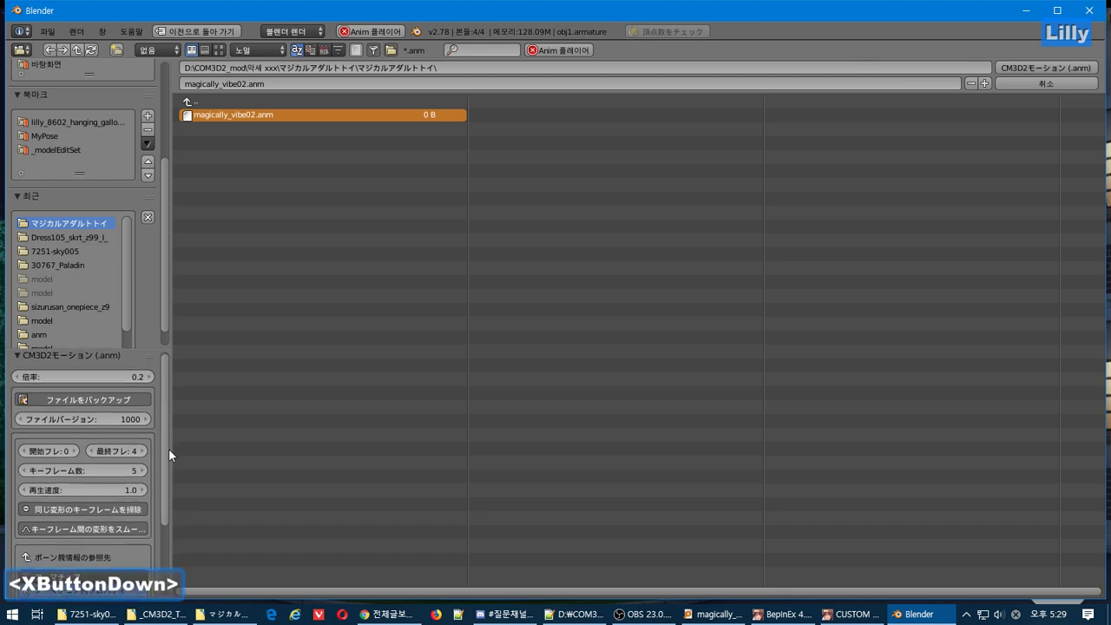
scroll(168, 448, down, 3)
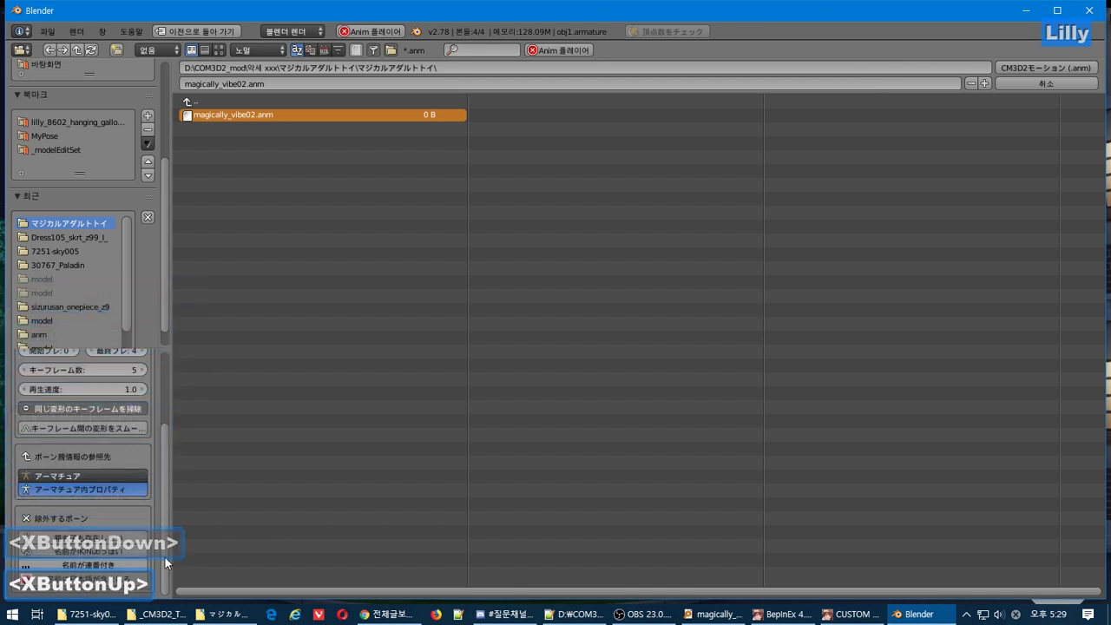
click(1054, 68)
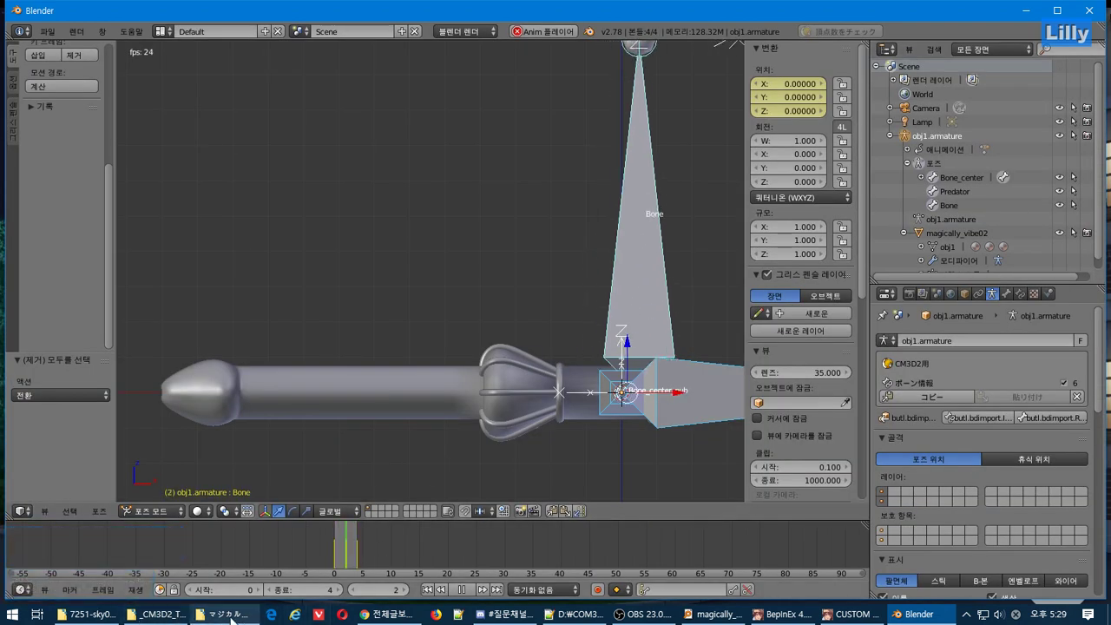
Close the 7251-sky005 folder window.
click(92, 616)
key(ctrl+w)
key(ctrl+w)
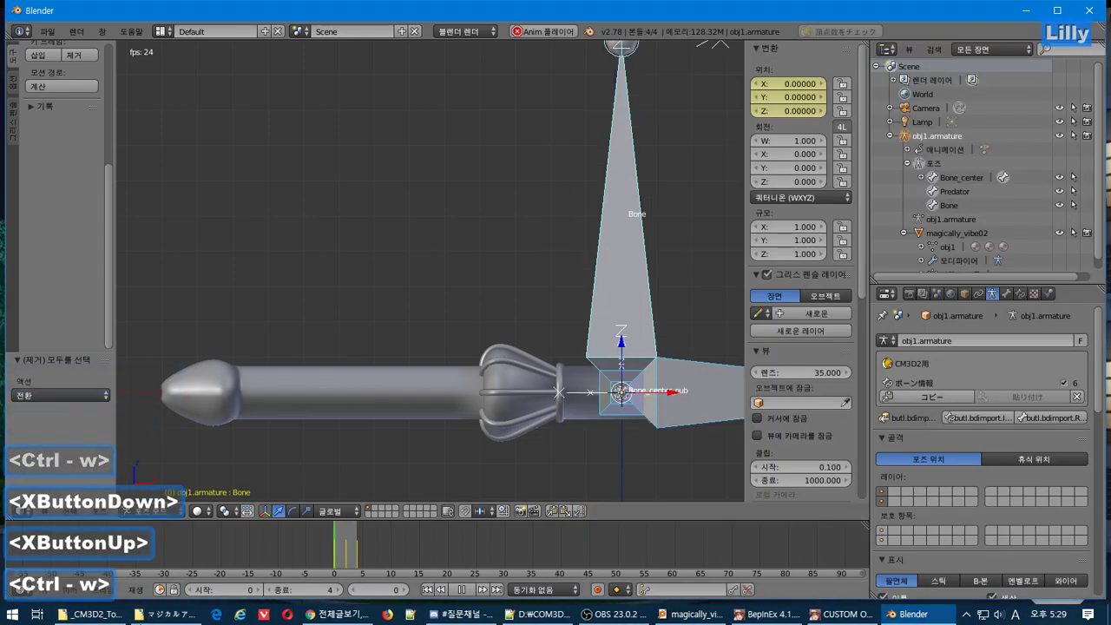
Place the マジカルアダルトトイ folder window beside Blender, refresh it and select the exported magically_vibe02.anm to check it.
click(188, 615)
drag(670, 90, 1109, 208)
click(979, 324)
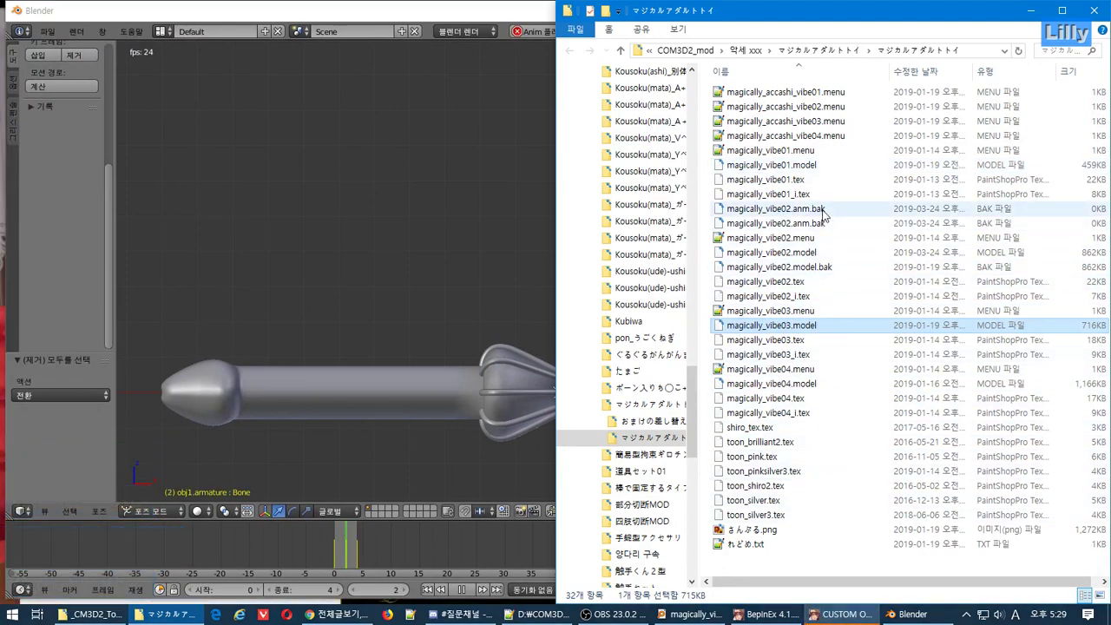
click(838, 283)
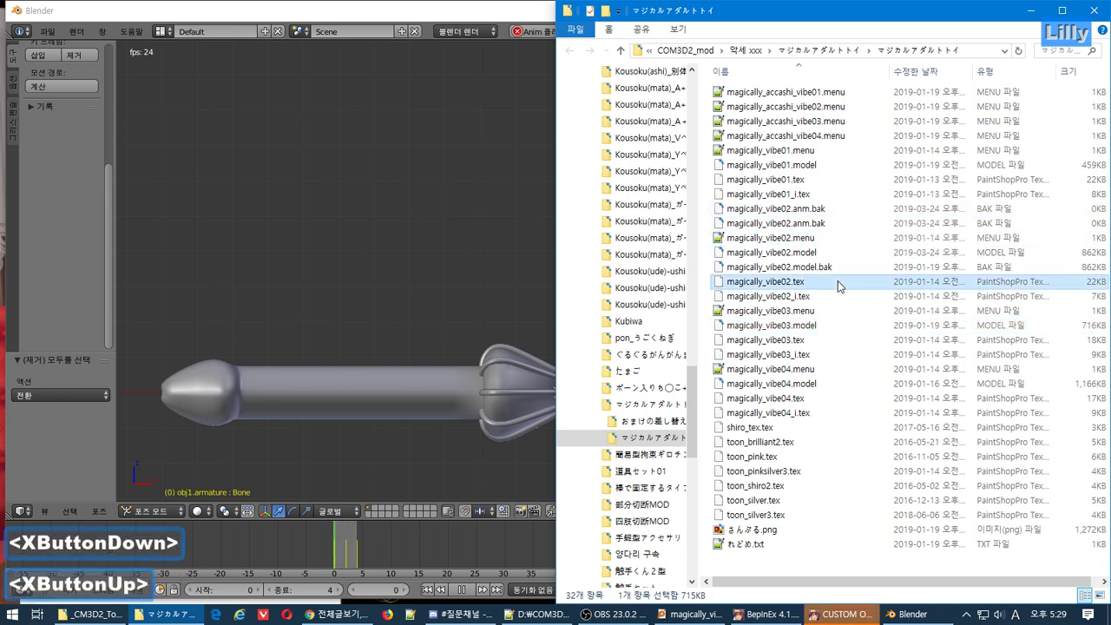
key(F5)
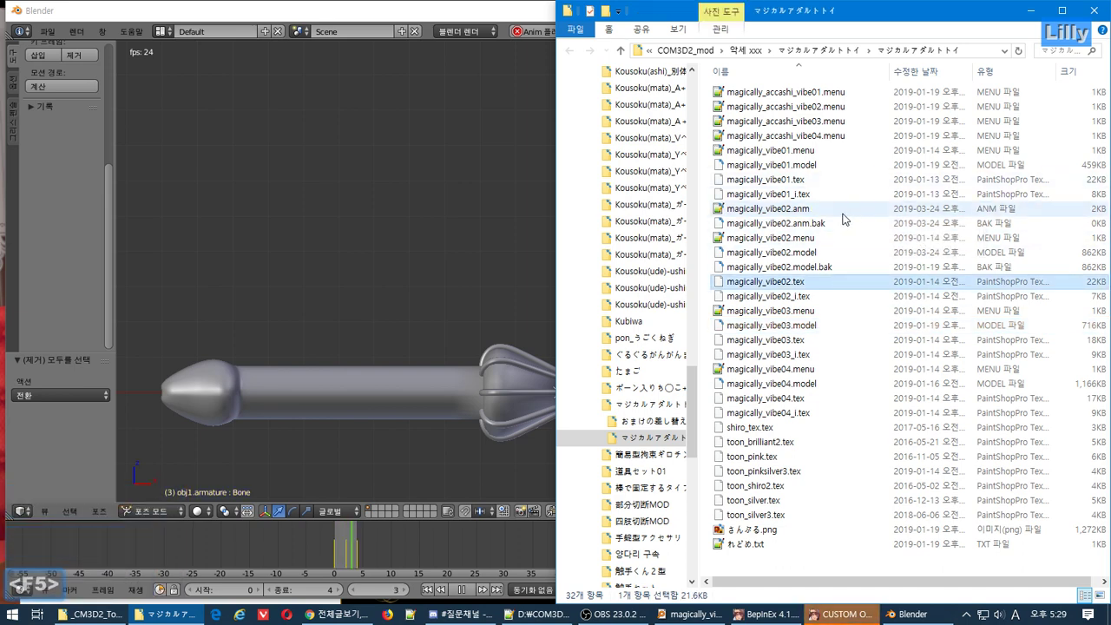
click(841, 210)
Switch to CUSTOM ORDER MAID3D2 and enter the 회상 mode from the club office.
click(840, 614)
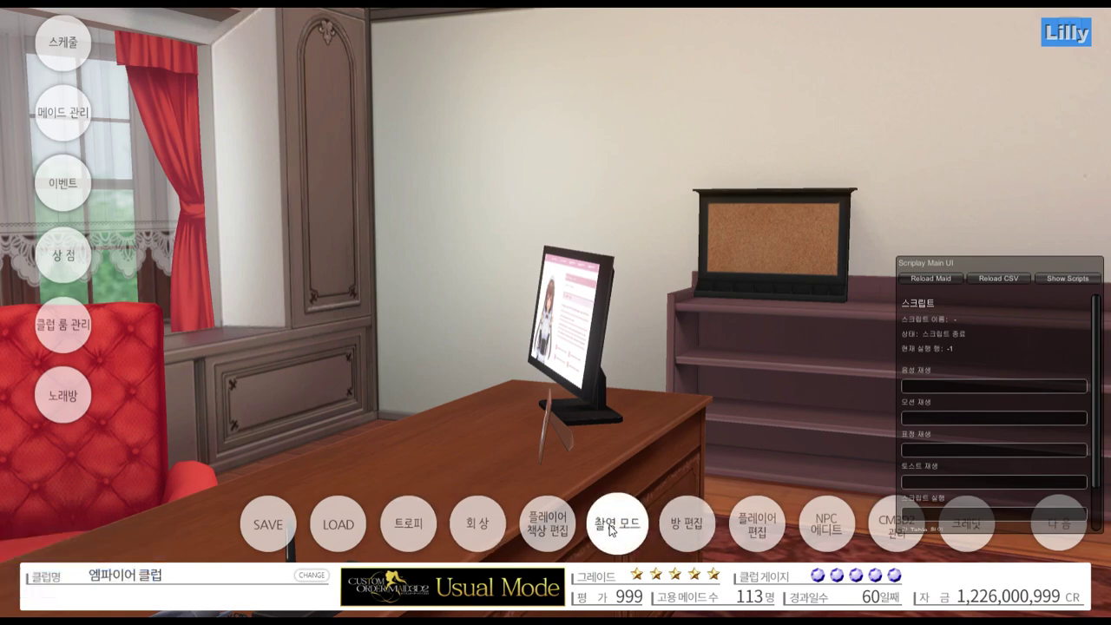
click(497, 524)
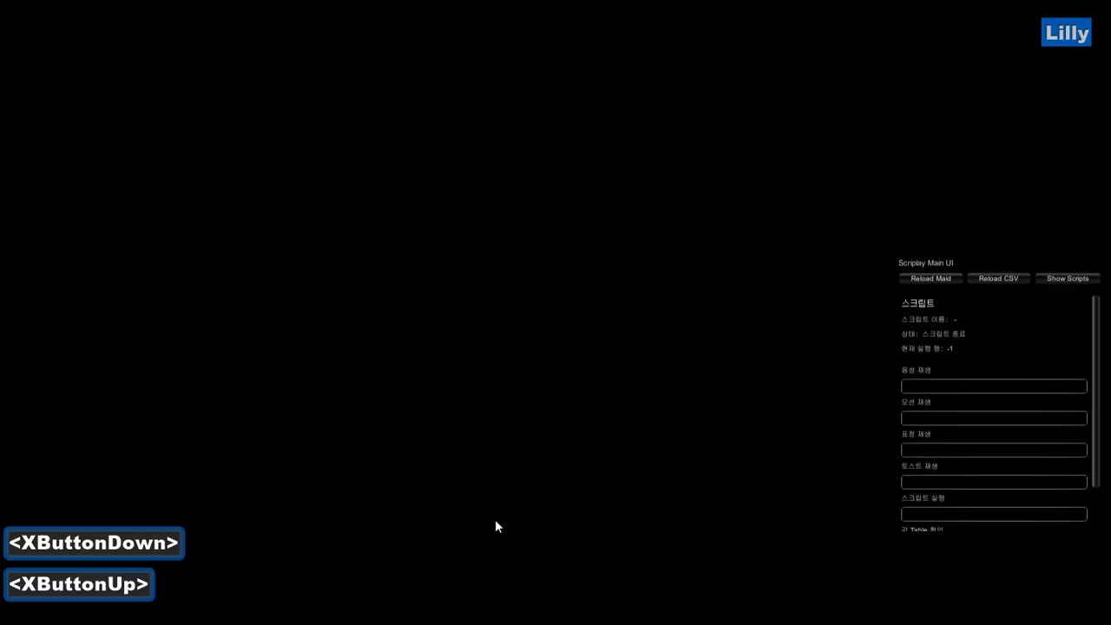
key(alt+Tab)
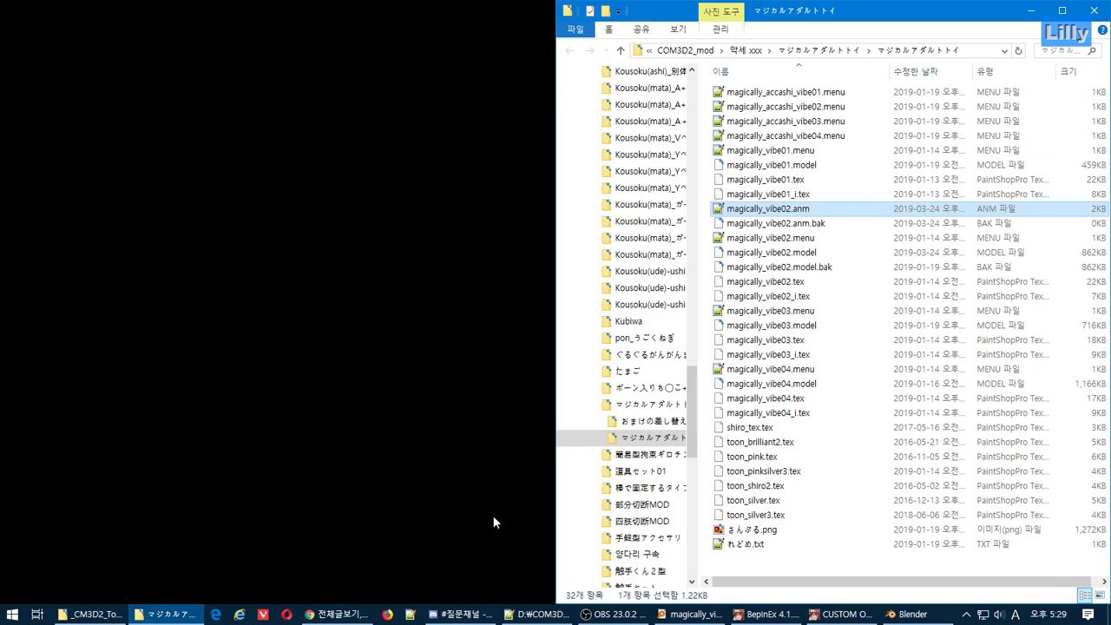
key(alt+Tab)
key(alt+Tab)
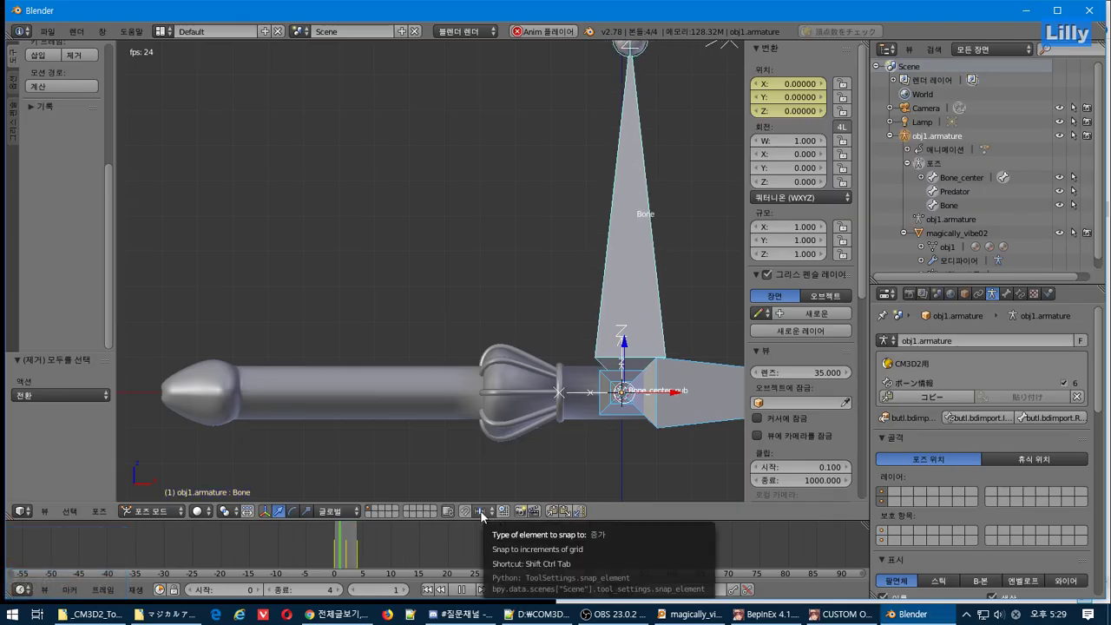
key(alt+Tab)
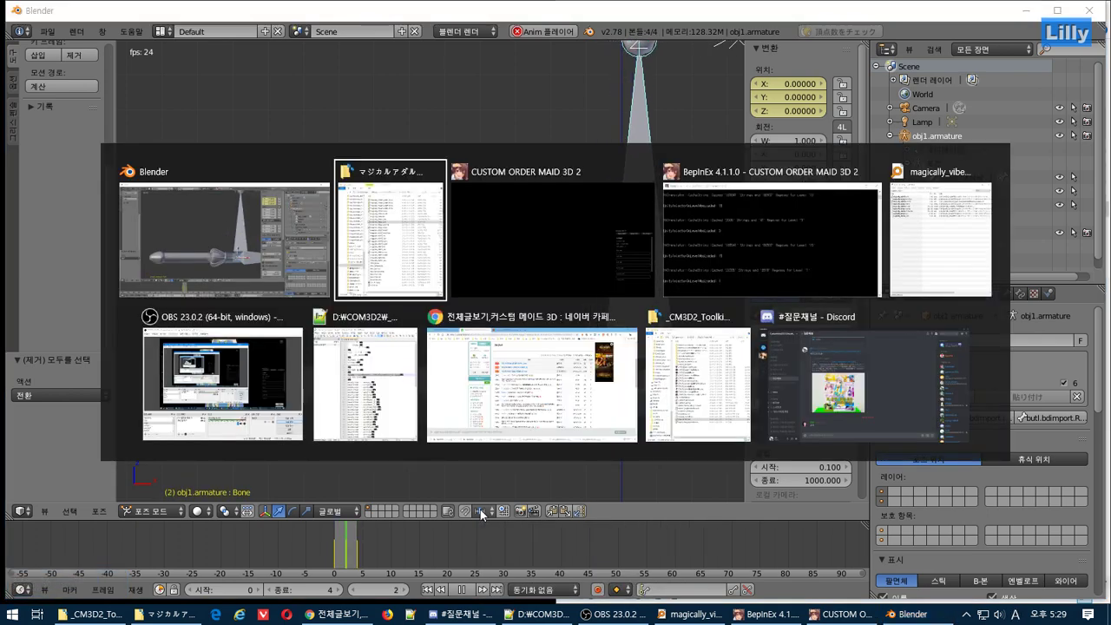
key(alt+Tab)
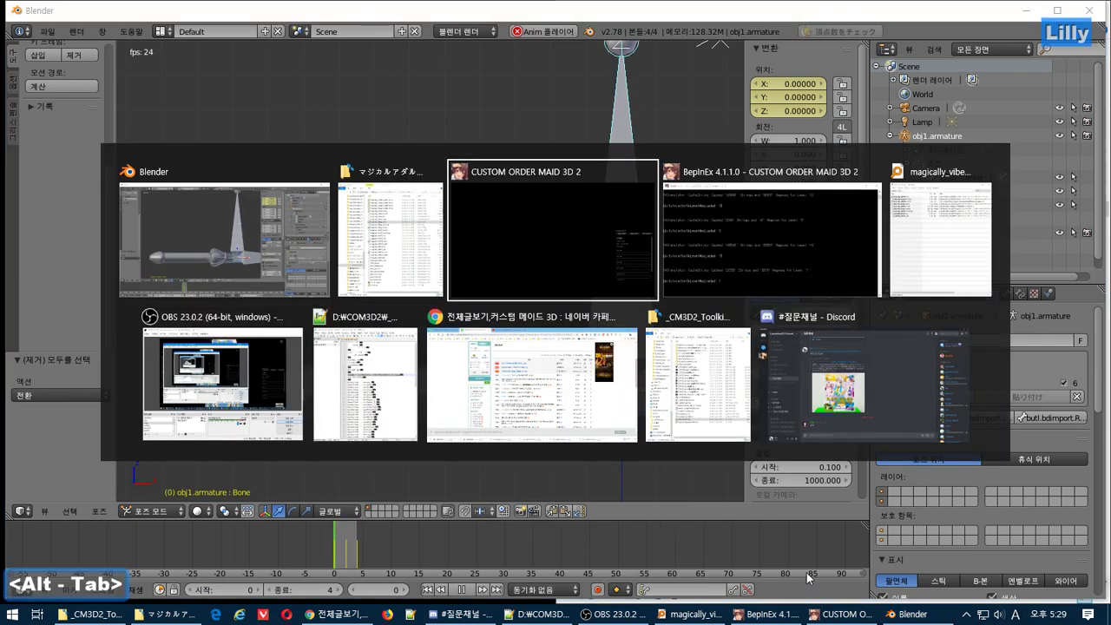
Return to CUSTOM ORDER MAID3D2, confirm the first maid in the maid selection and open the PropMyItem item panel.
key(Escape)
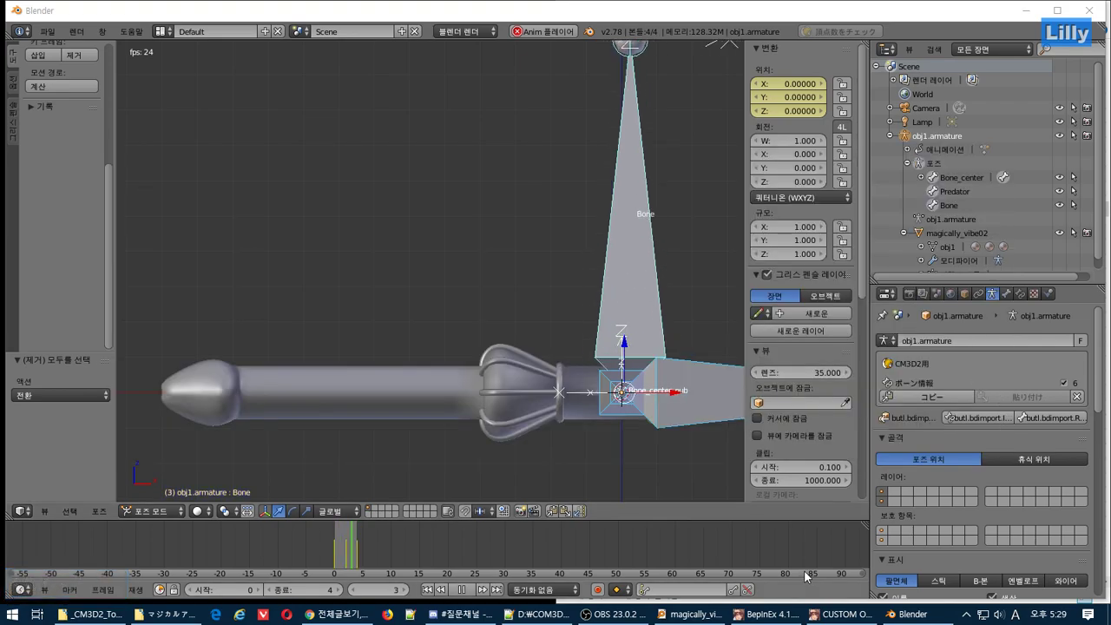
key(alt+Tab)
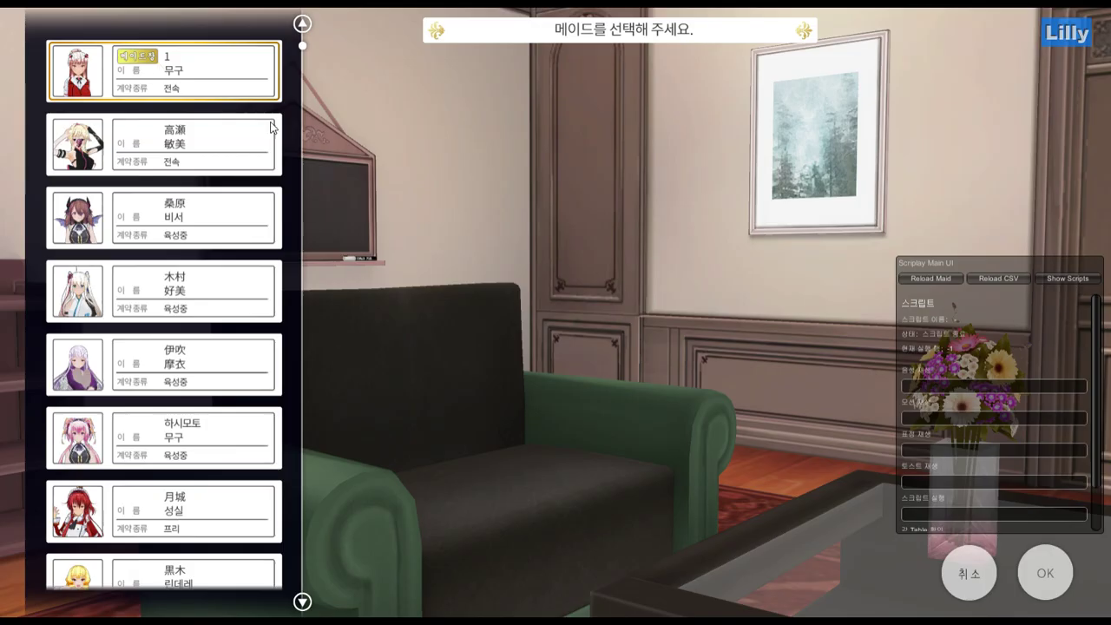
click(1041, 545)
key(i)
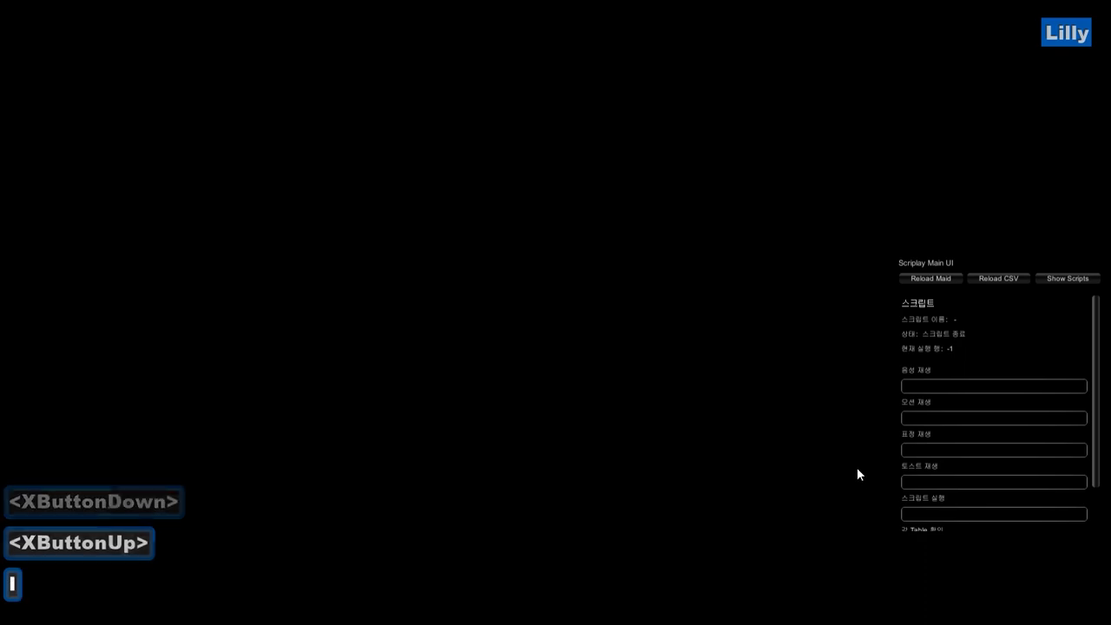
click(668, 365)
key(i)
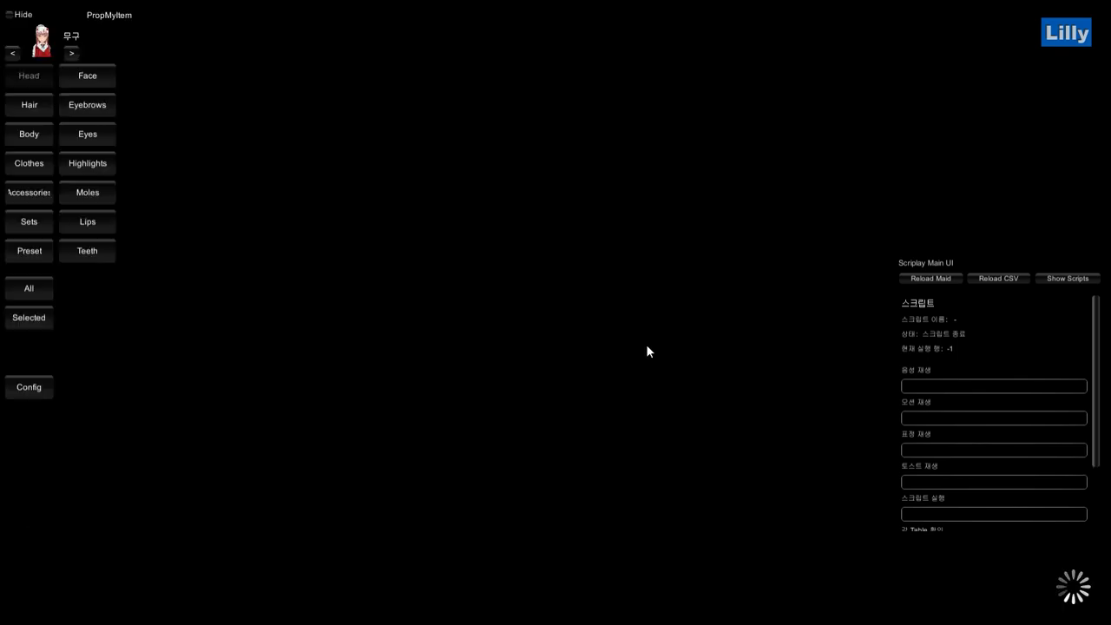
key(alt+Tab)
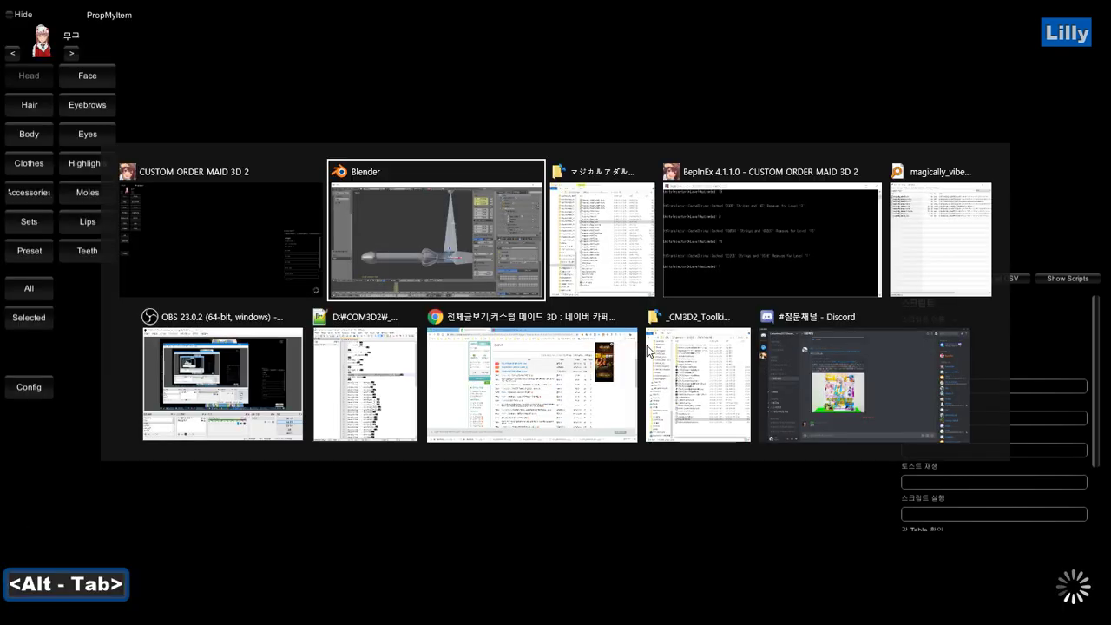
key(alt+Tab)
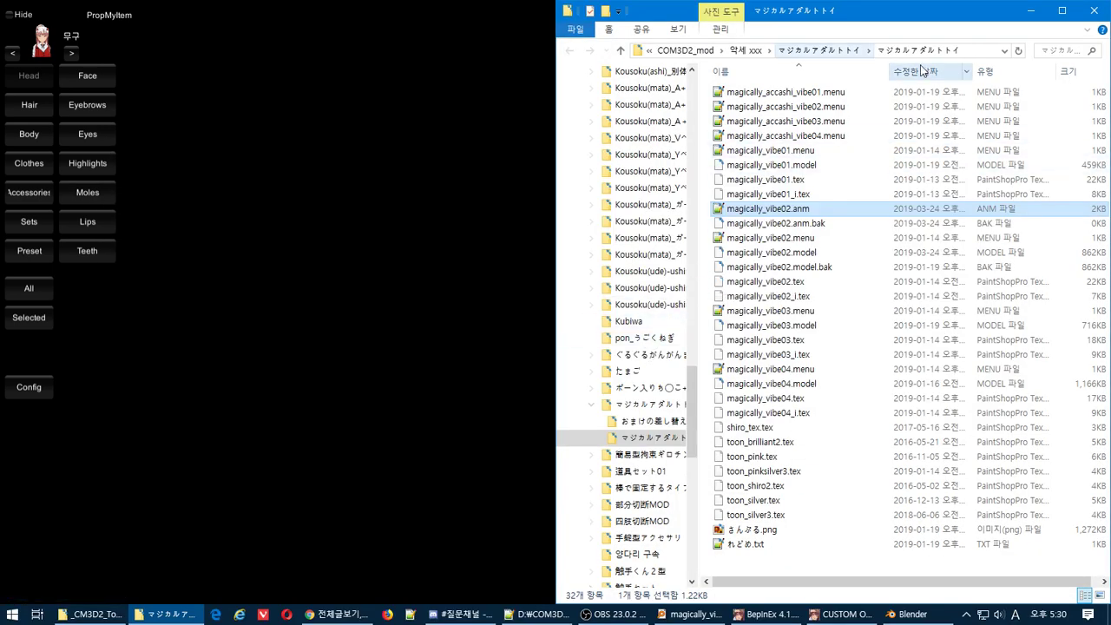
click(970, 53)
text(l)
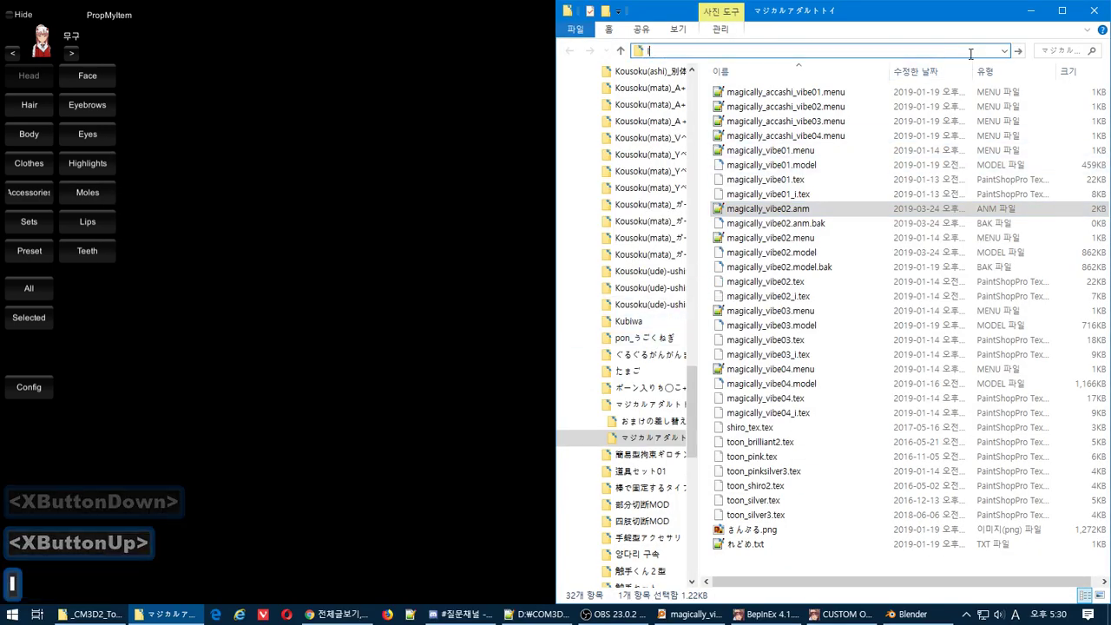
Open the KeyCastOW settings, enable SHIFT as Modifier Key and Display Standalone Modifier Key, and save them.
click(965, 615)
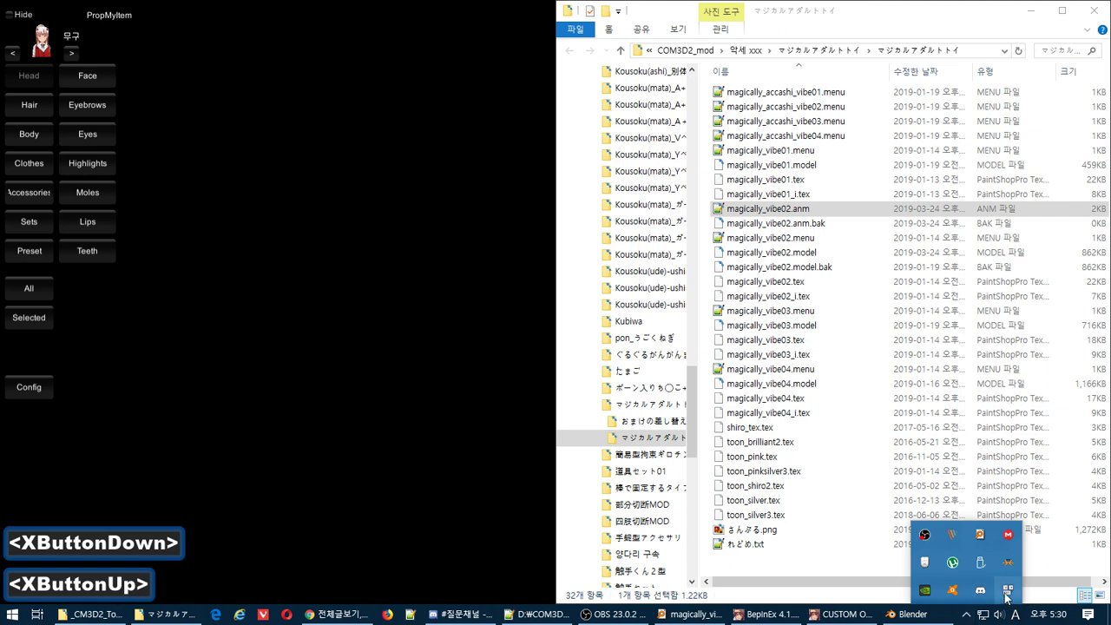
right_click(1006, 597)
click(1002, 535)
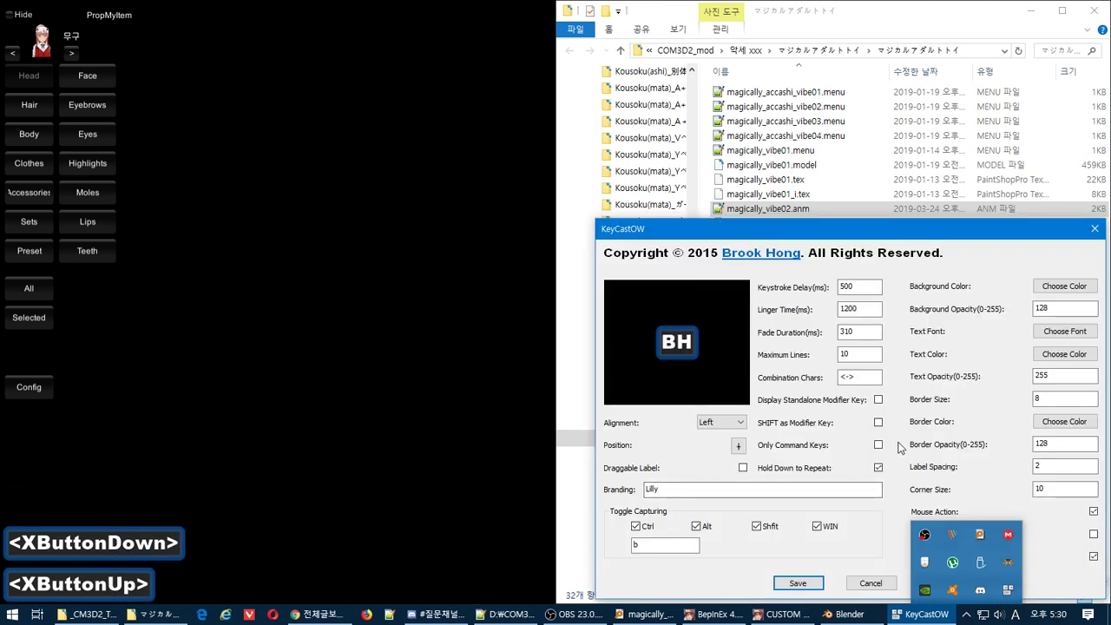
click(880, 423)
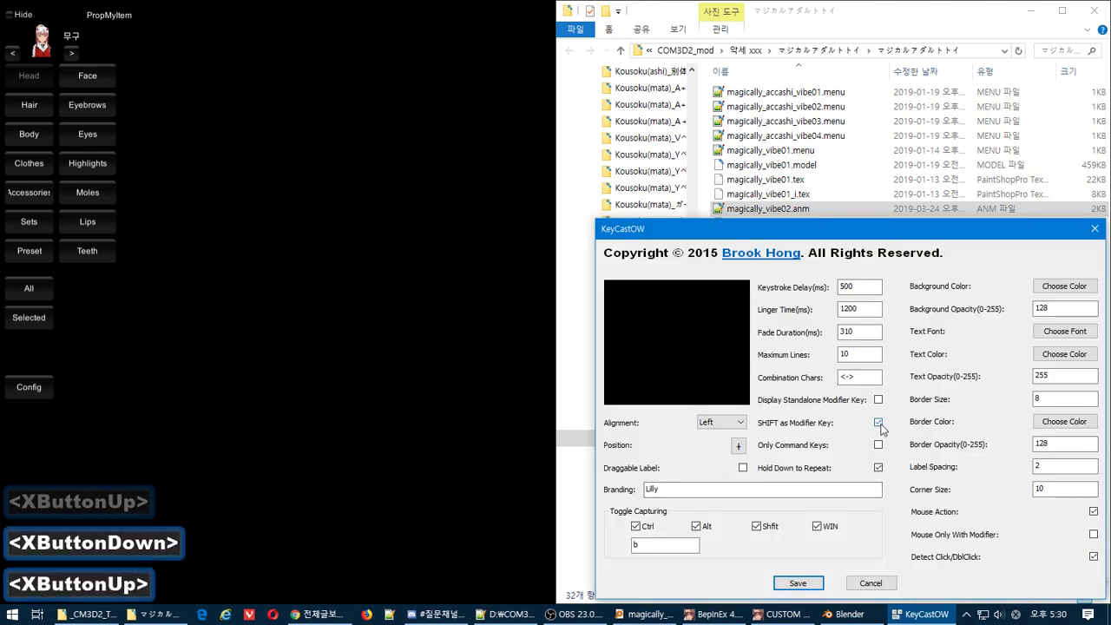
click(878, 401)
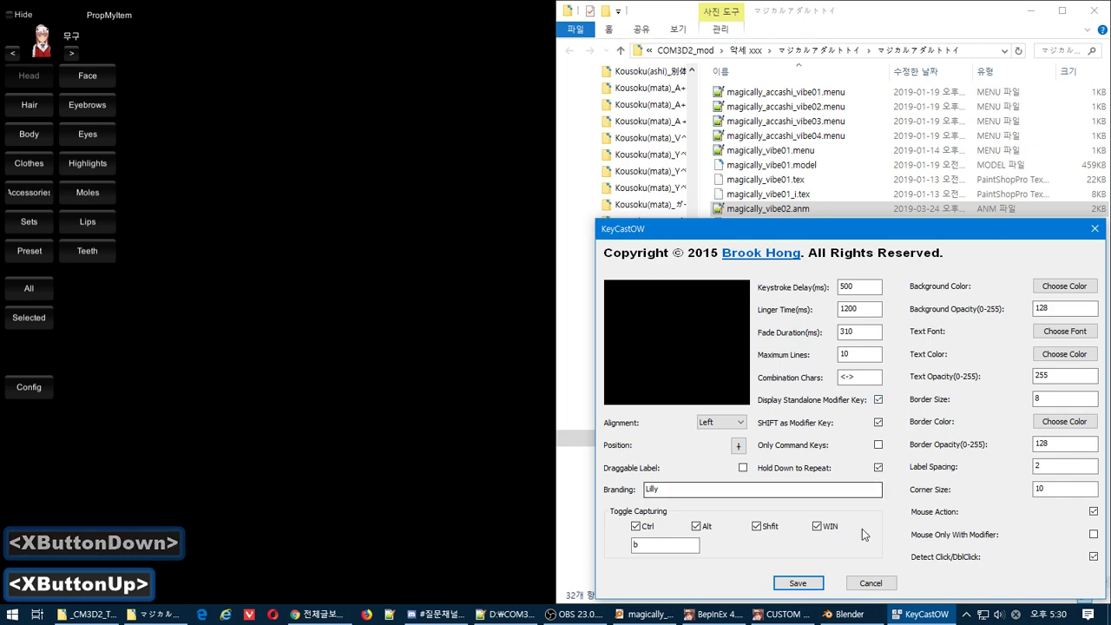
click(797, 583)
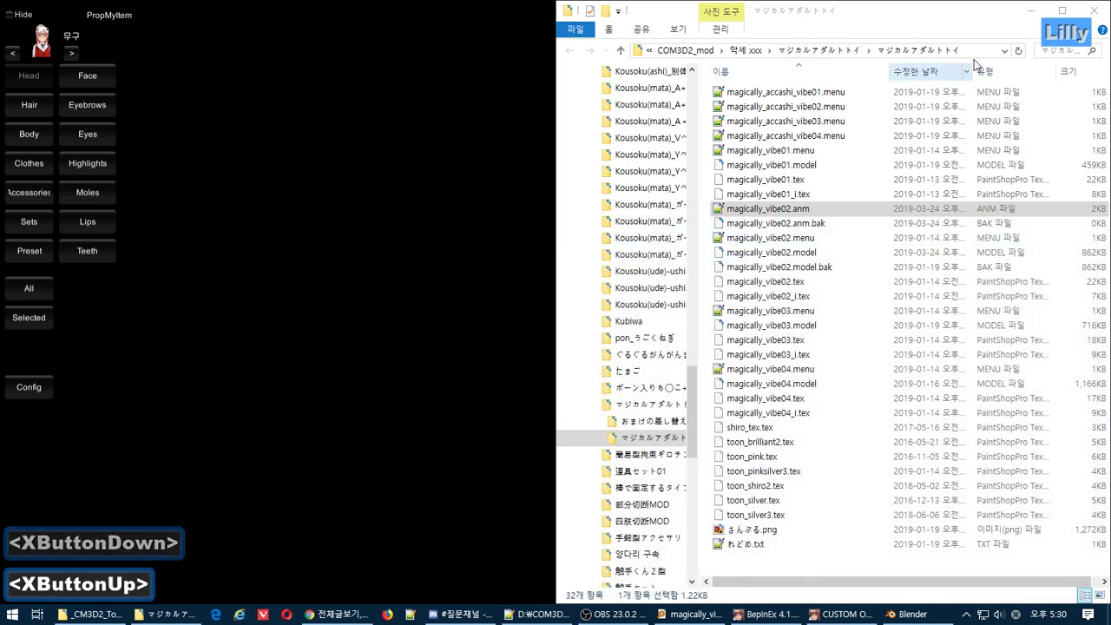
click(972, 52)
text(I)
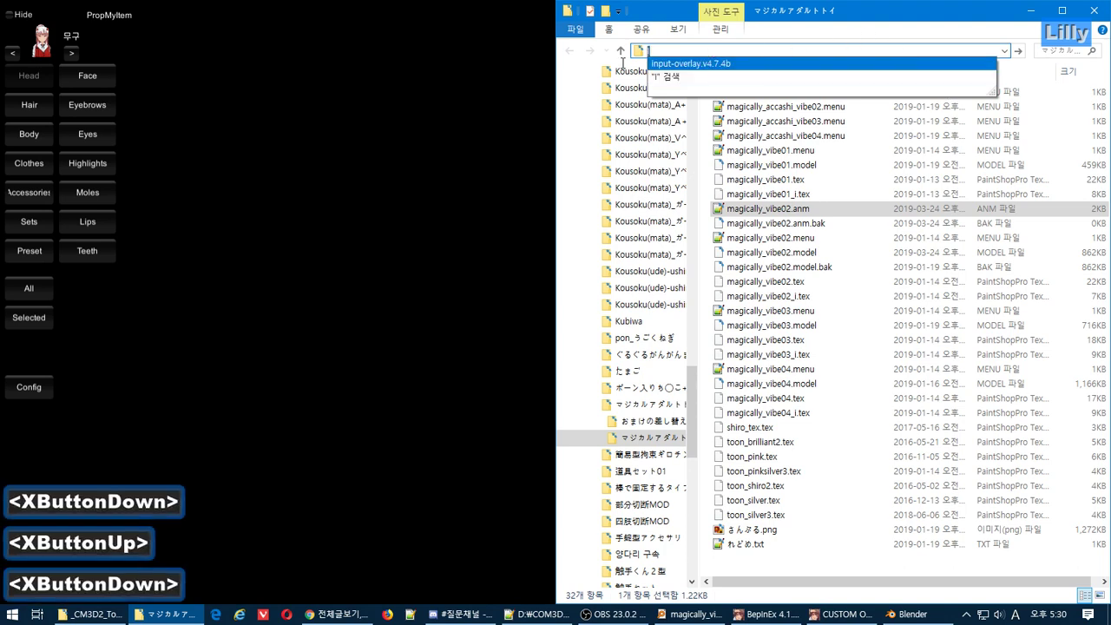
key(Delete)
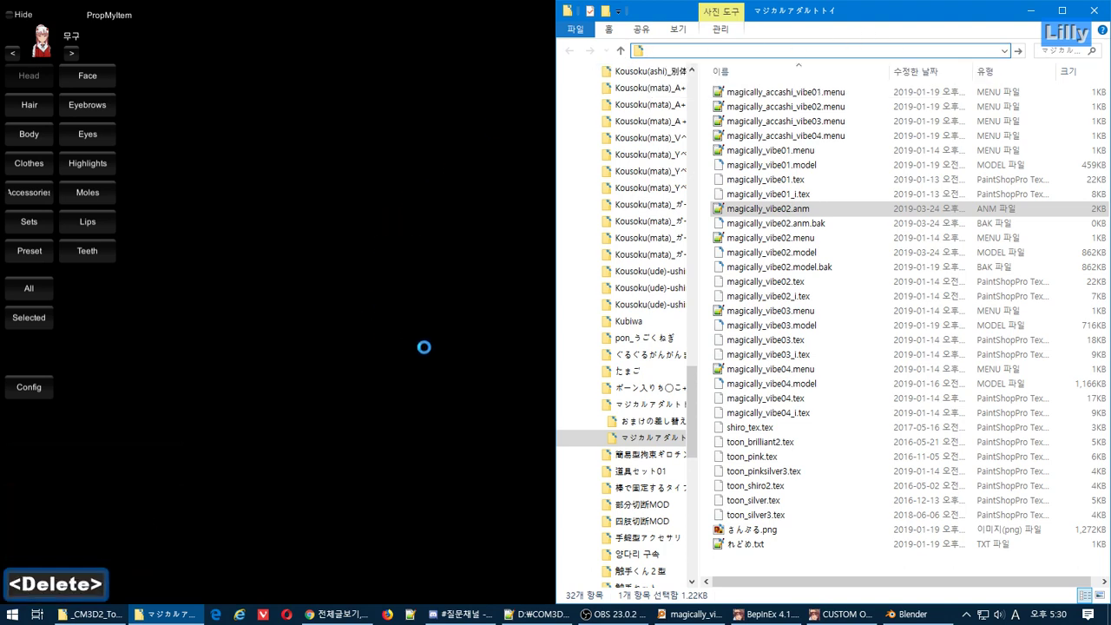
click(879, 616)
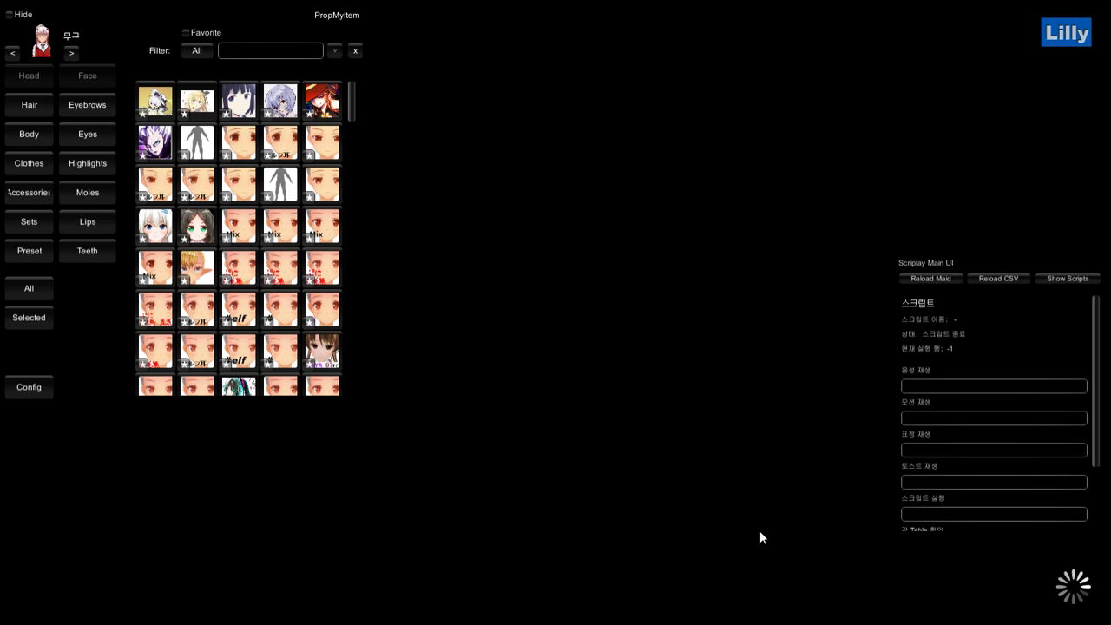
key(alt+Tab)
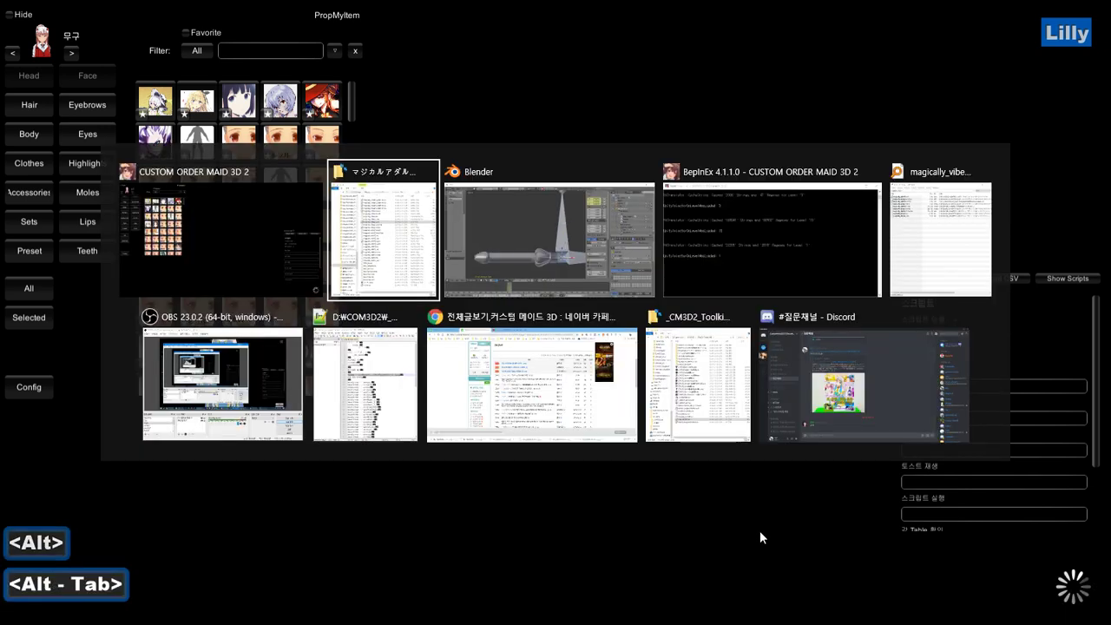
key(alt+Tab)
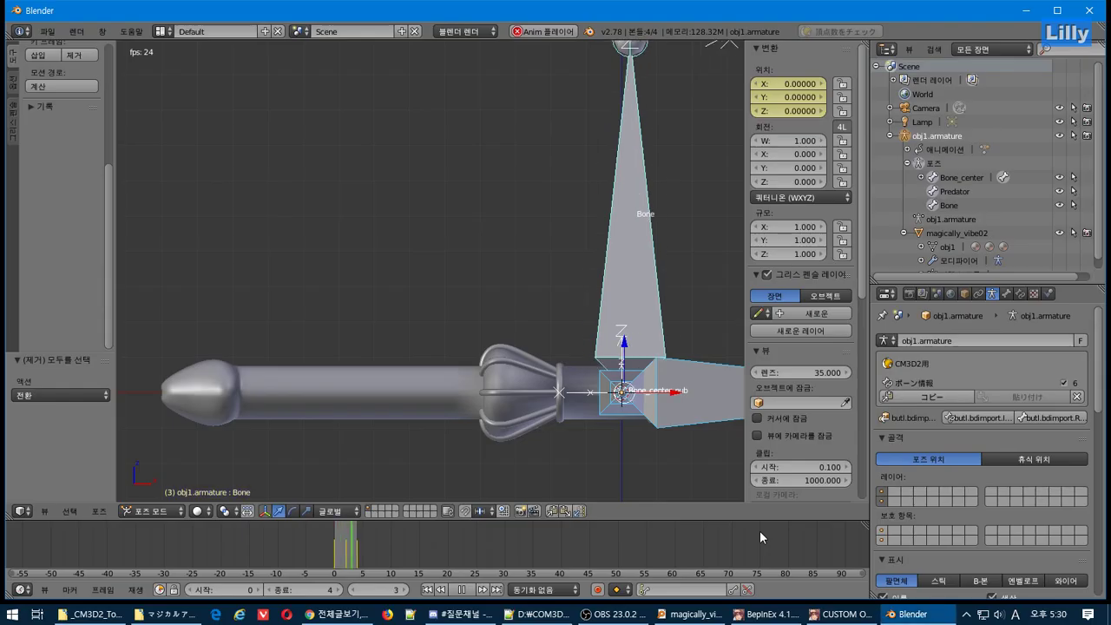
key(alt+Tab)
key(alt+Tab)
key(alt+Tab)
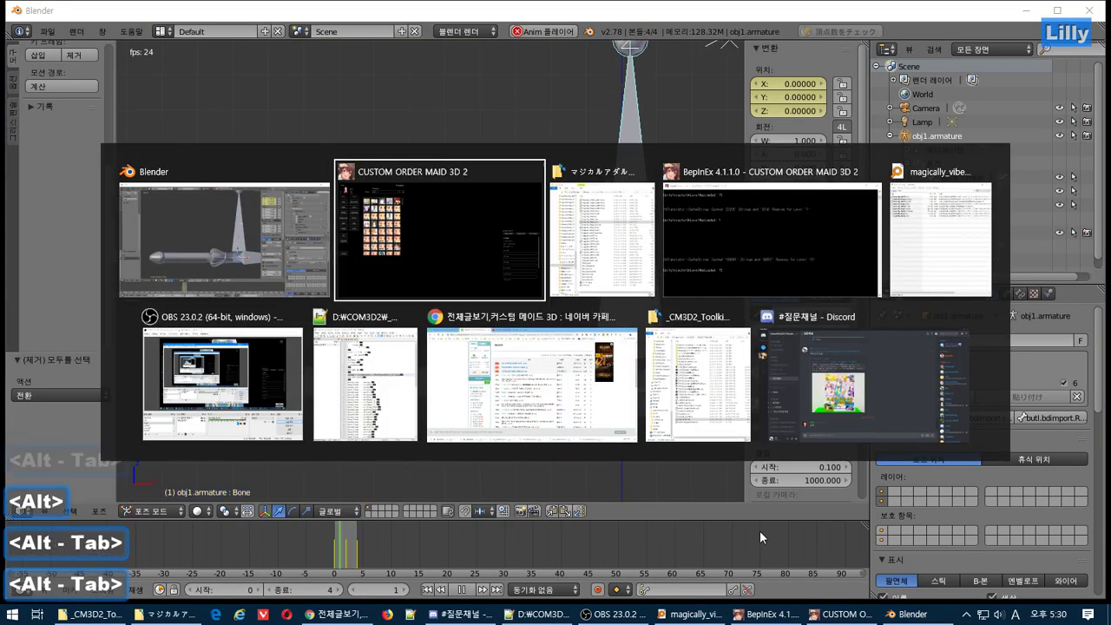
key(super)
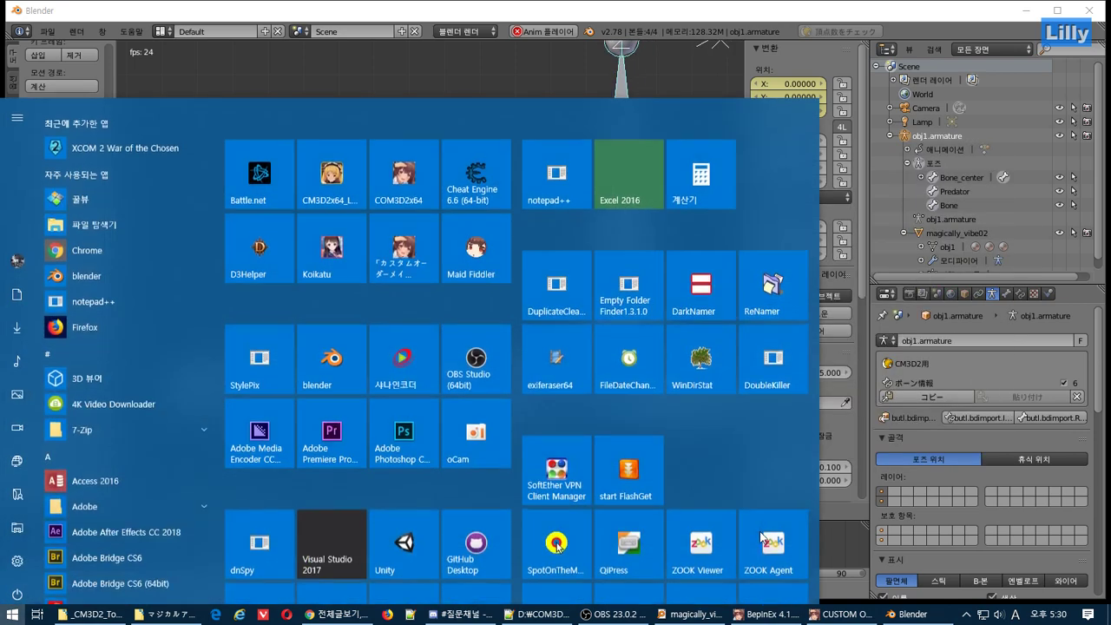
click(638, 616)
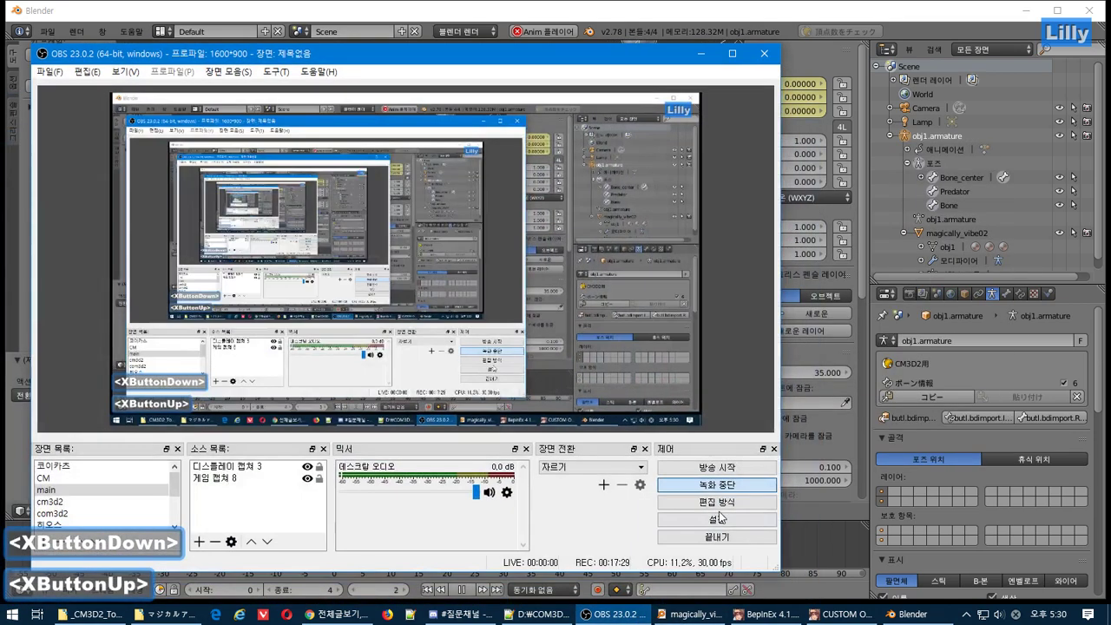
mouse_move(898, 618)
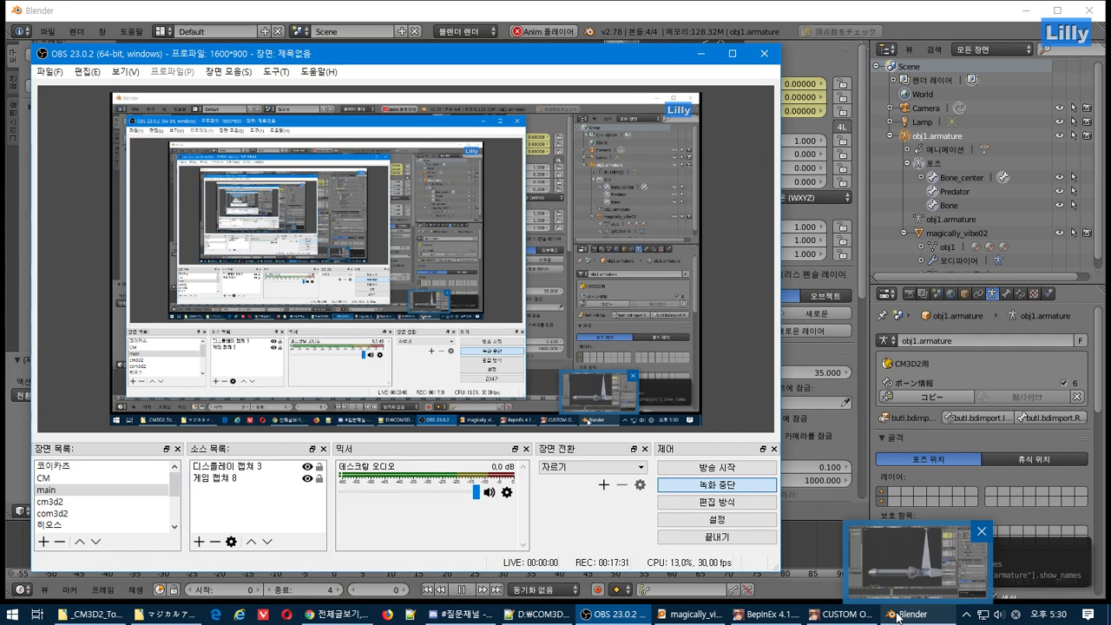
mouse_move(831, 617)
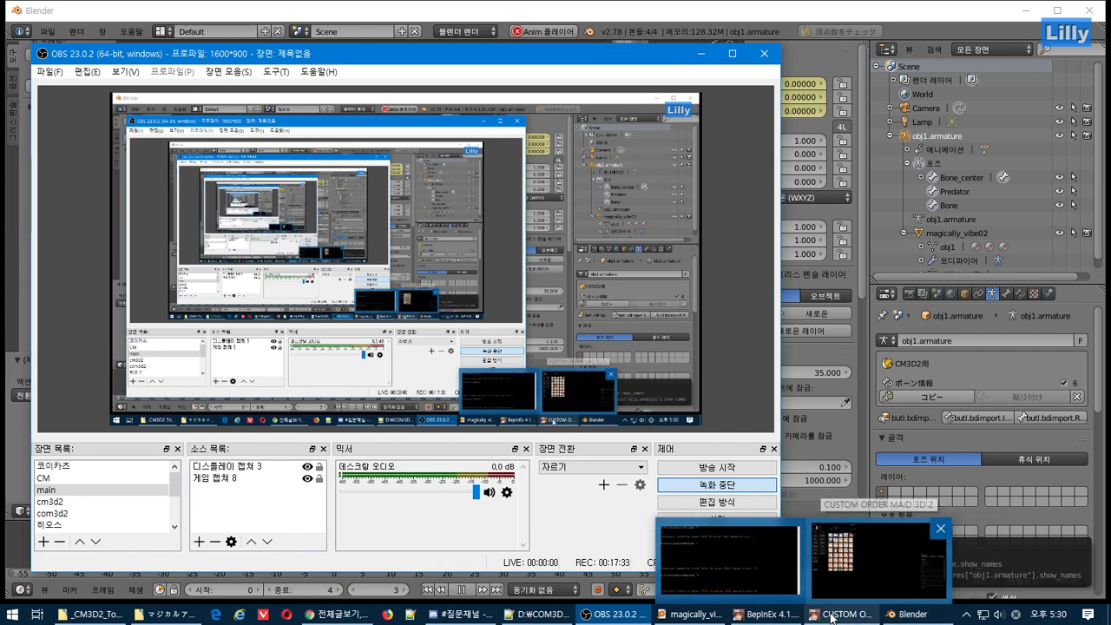
key(alt+Tab)
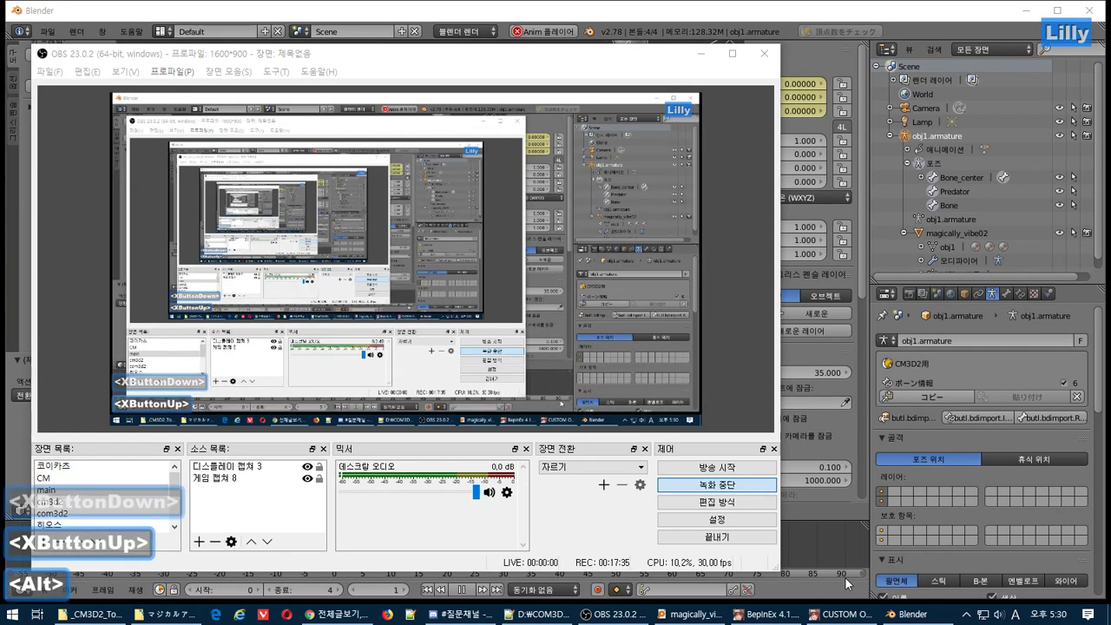
key(alt+Tab)
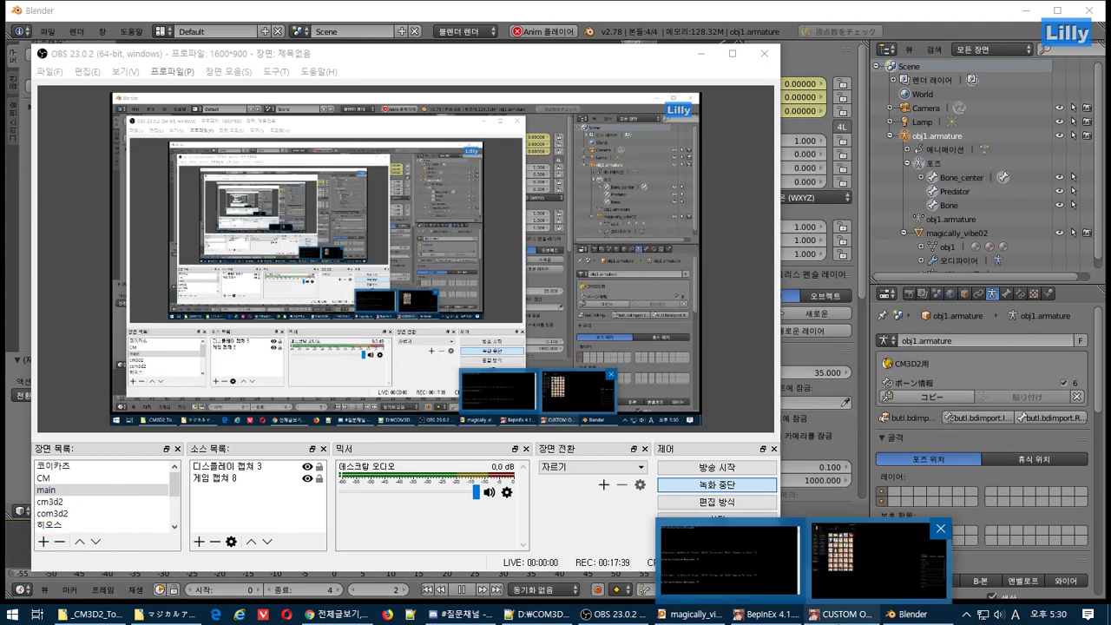
click(646, 620)
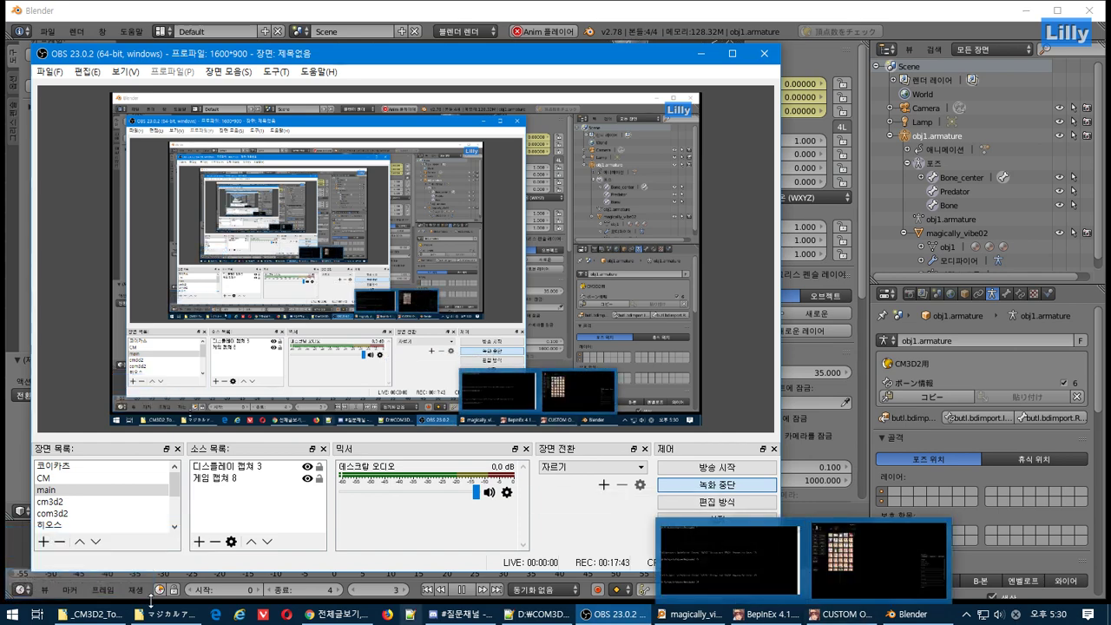
Bring up the マジカルアダルトトイ folder window and sort its files by type.
click(93, 614)
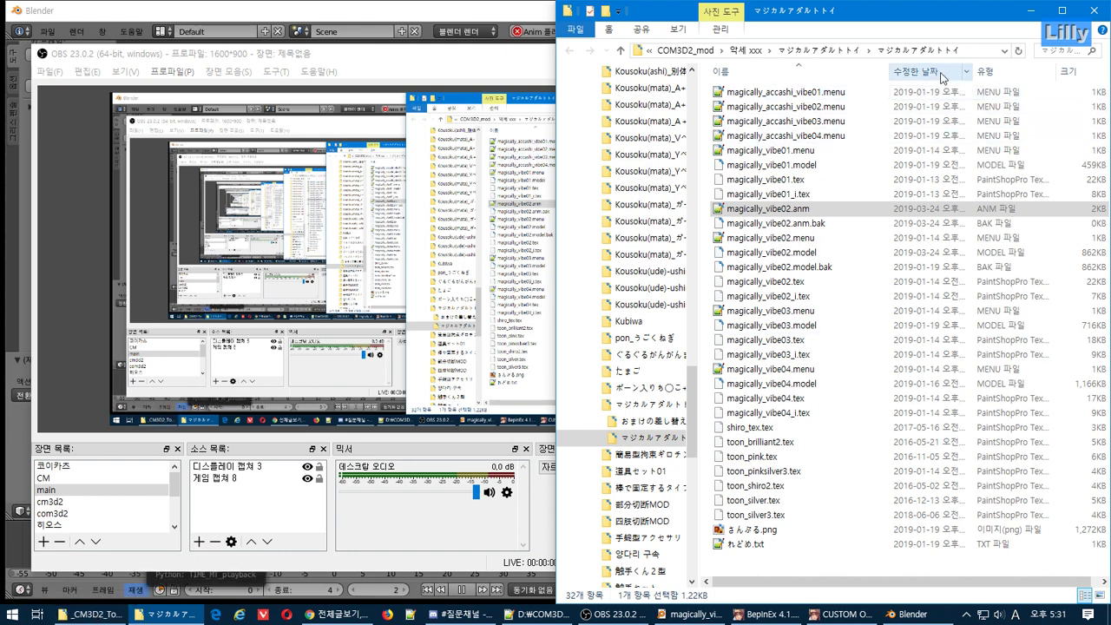
click(1000, 76)
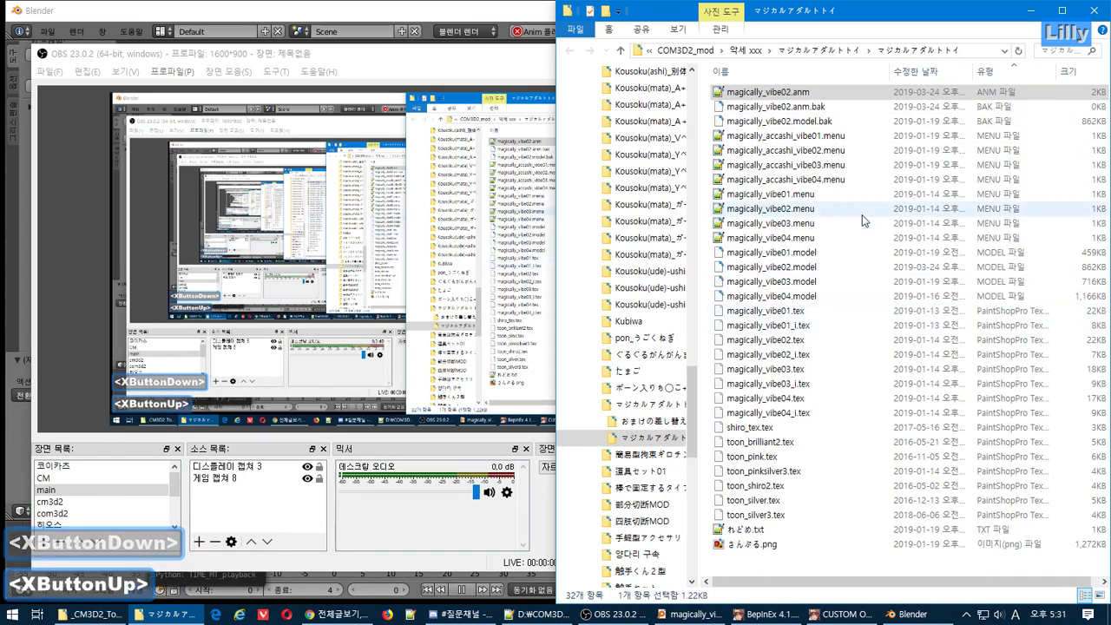
click(828, 194)
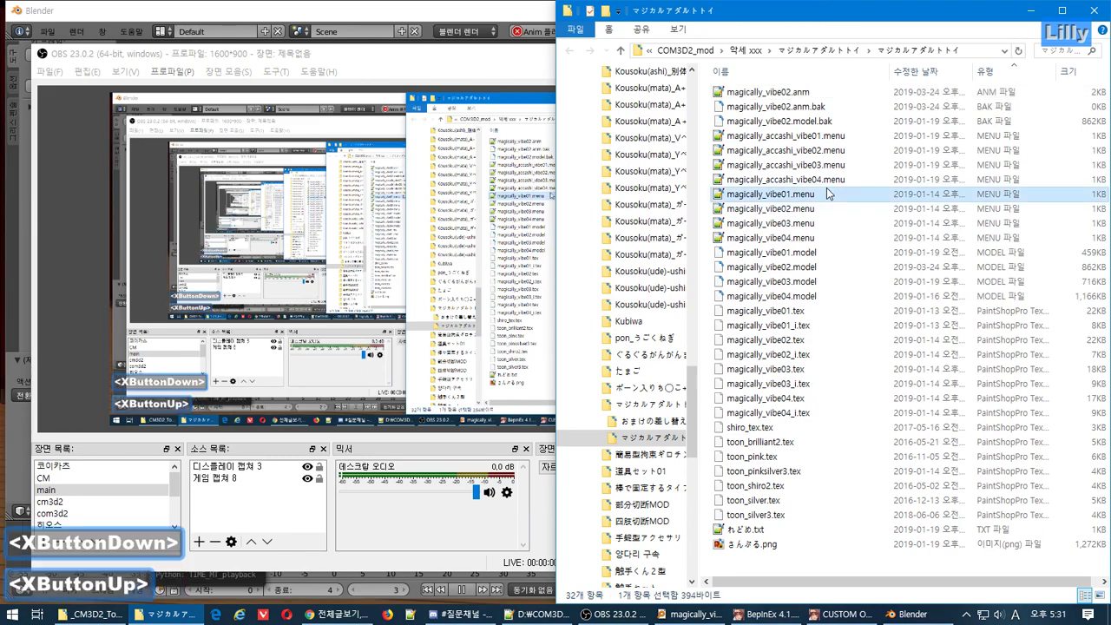
Convert magically_vibe02.menu and magically_accashi_vibe02.menu to text files with [CM3D2]menu←→txt変換.exe from the _CM3D2_Toolkit_PR2 folder.
key(alt+Tab)
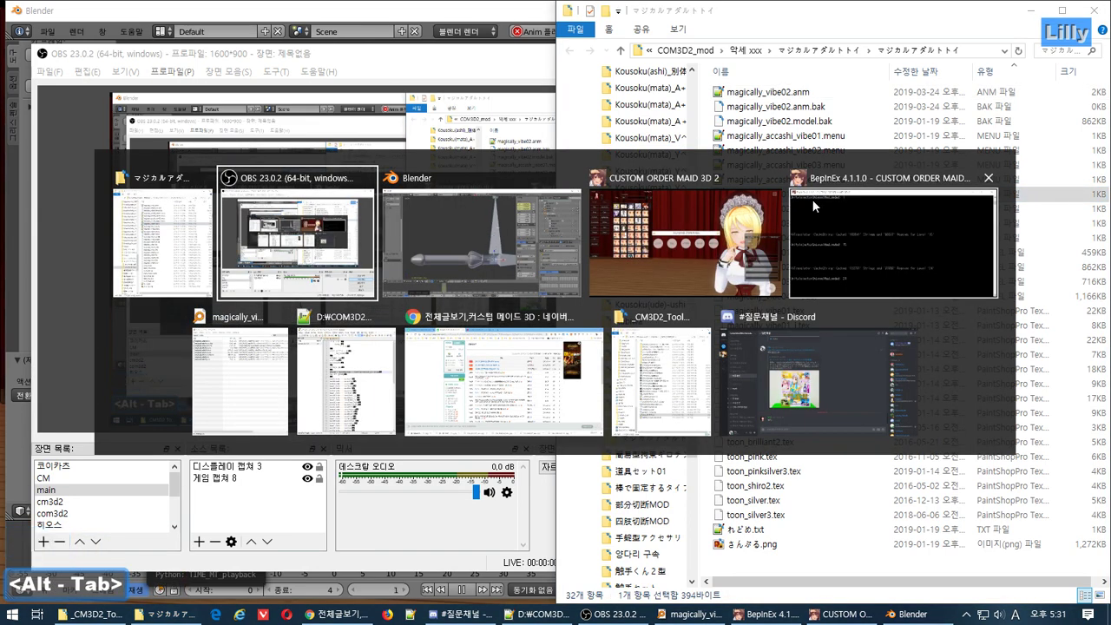
alt+click(120, 617)
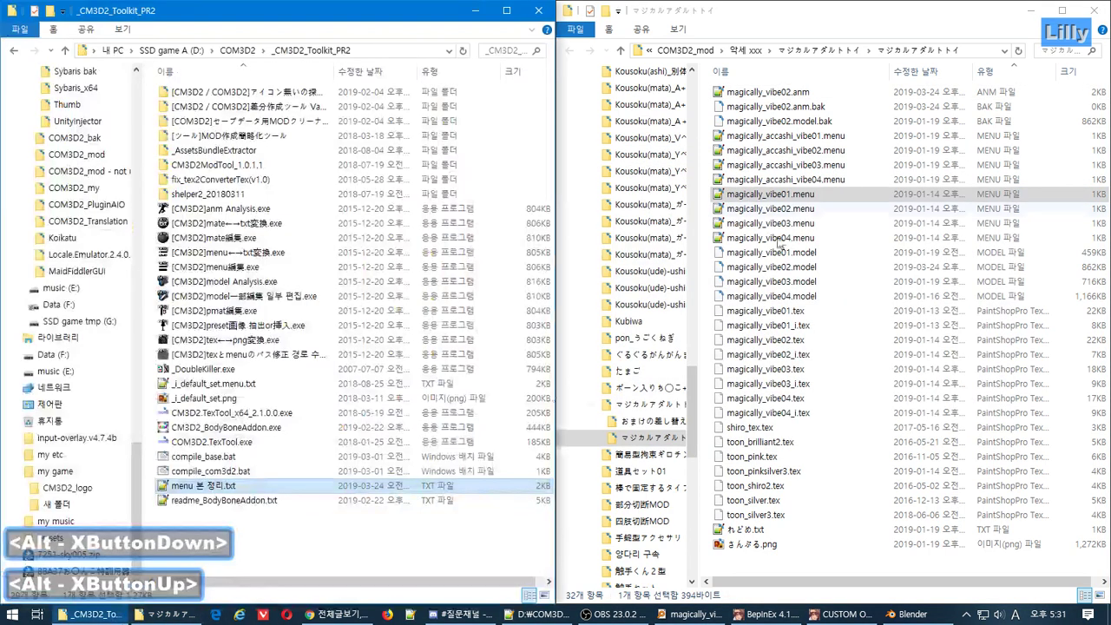
drag(820, 212, 863, 218)
ctrl+click(789, 150)
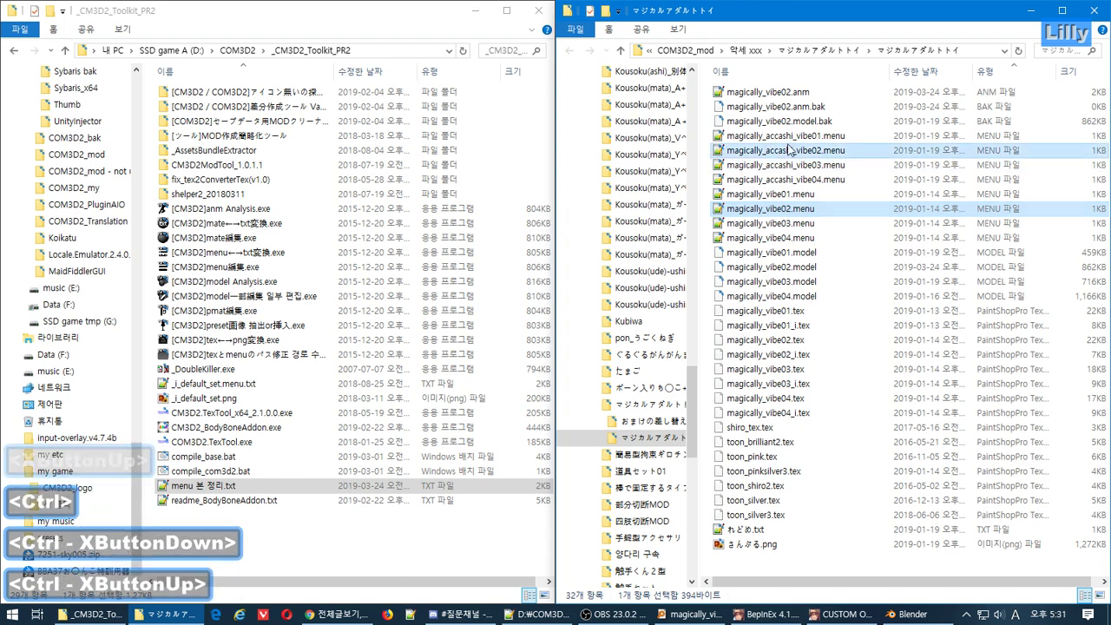
drag(787, 152, 439, 251)
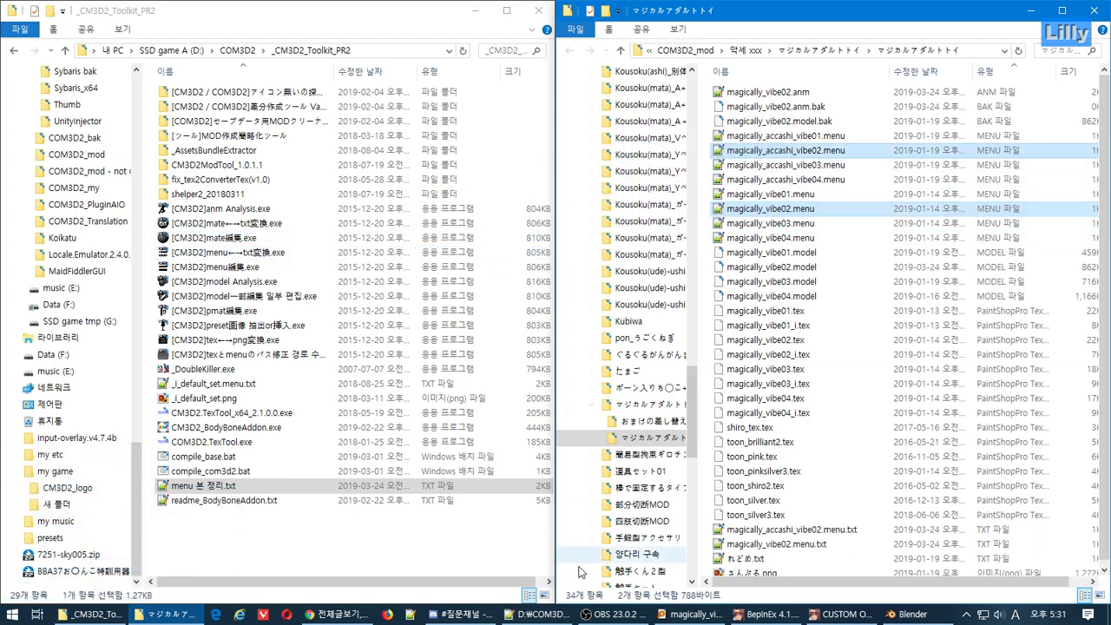
Open magically_accashi_vibe02.menu.txt and magically_vibe02.menu.txt in Notepad++ and place them beside the menu 본 정리.txt notes.
click(530, 619)
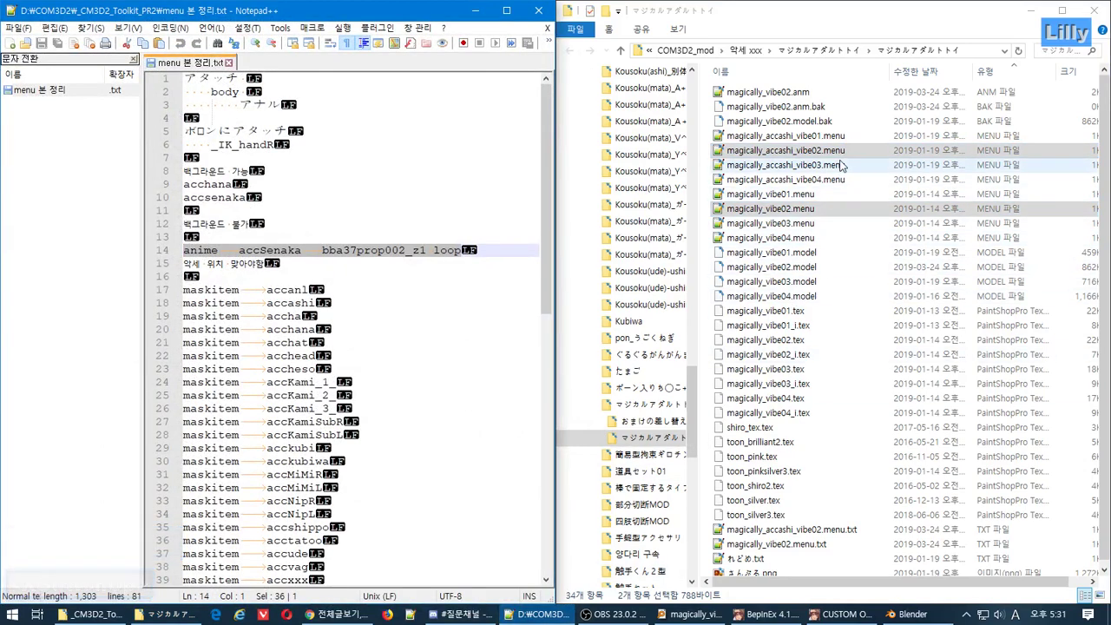
click(807, 530)
click(821, 544)
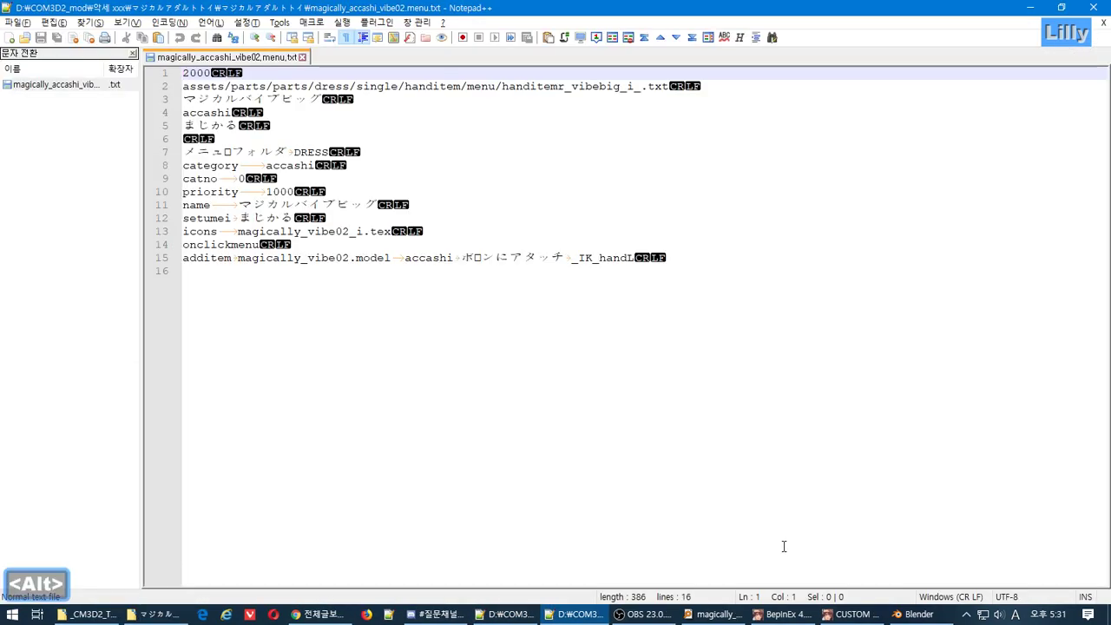
key(alt+Tab)
click(782, 545)
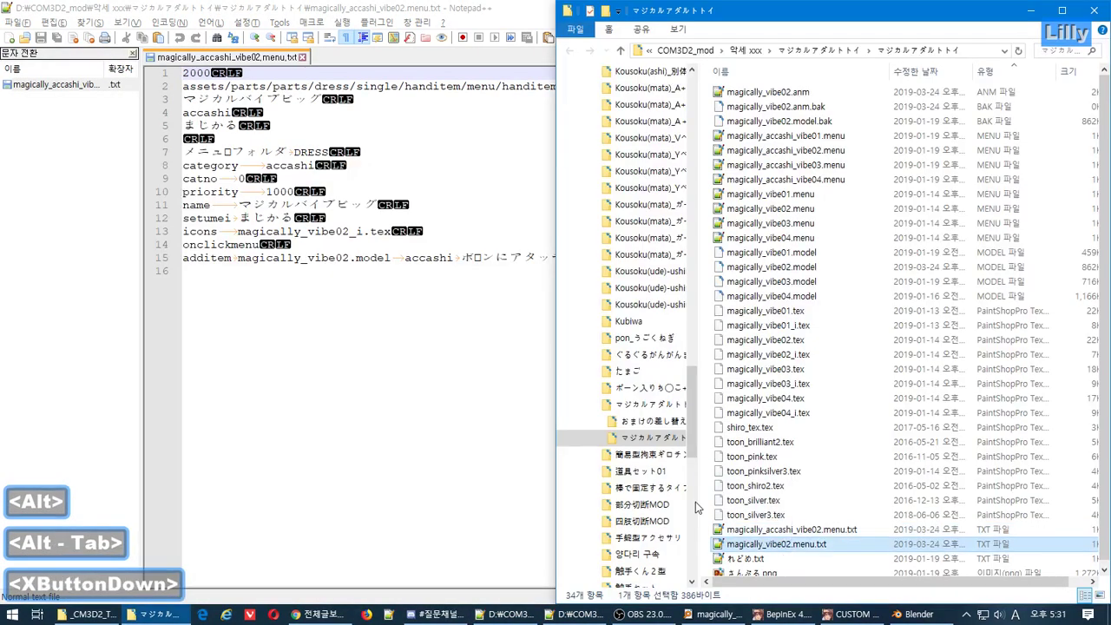
drag(696, 502, 450, 94)
key(super+Right)
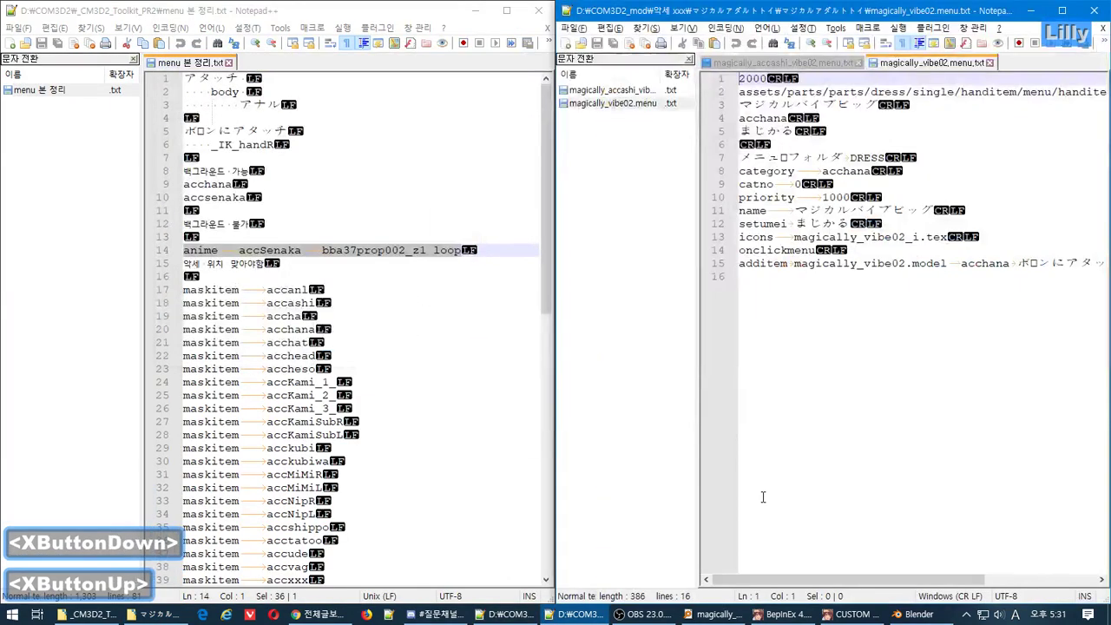
Place the text cursor at the end of the anime accSenaka line in menu 본 정리.txt.
click(493, 252)
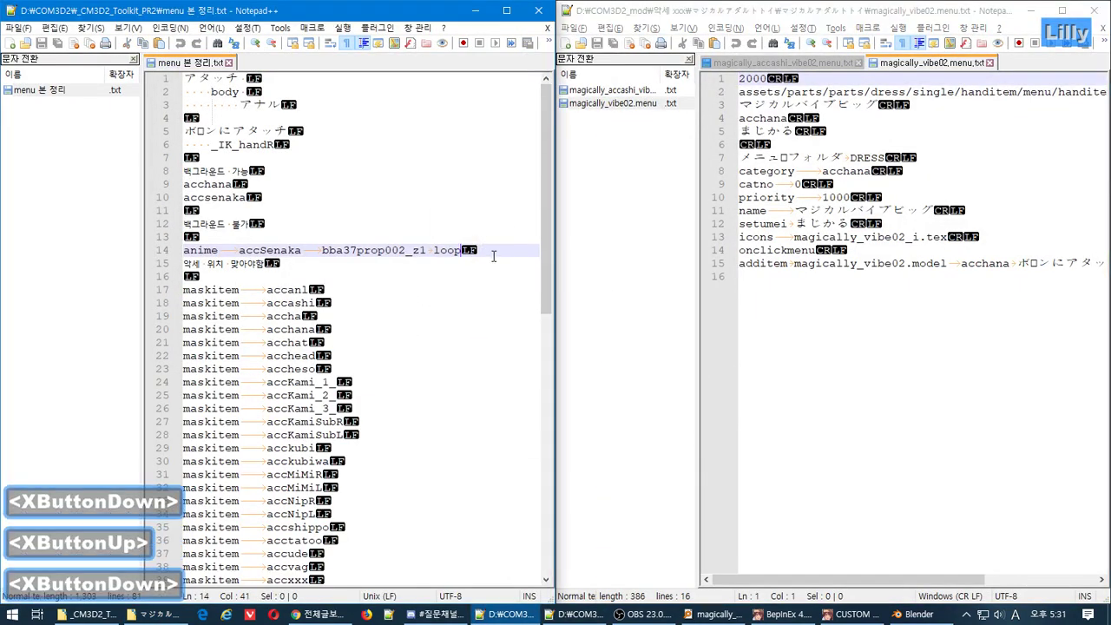
Copy the anime line from the notes file menu 본 정리.txt to line 16 of magically_vibe02.menu.txt.
key(ctrl+c)
click(801, 278)
key(ctrl+v)
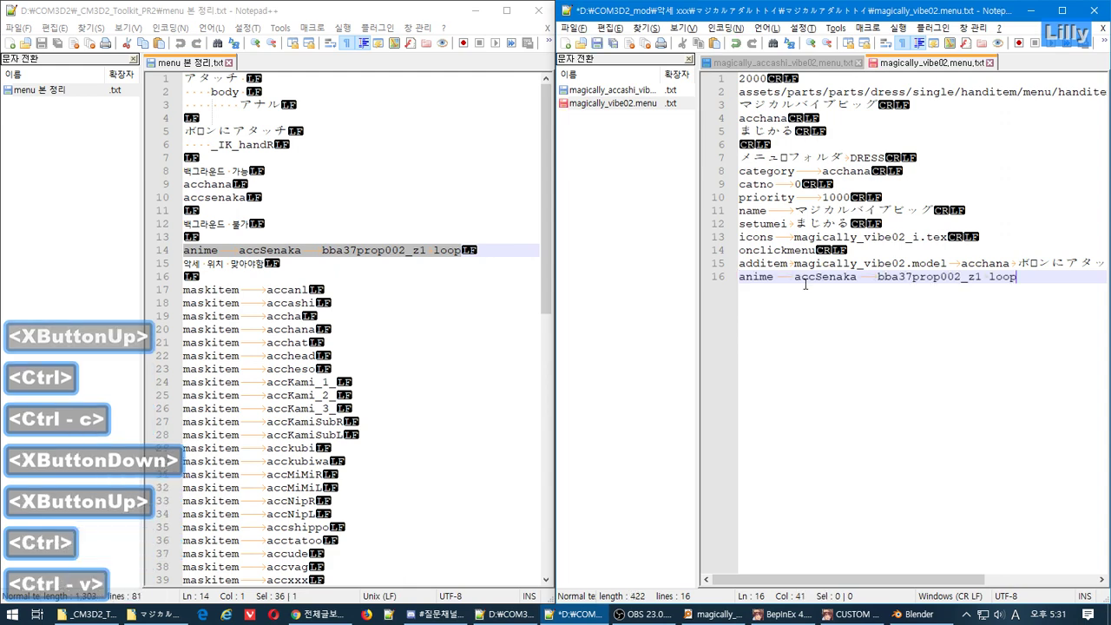
Copy the base name of magically_vibe02.anm from its folder and paste it over bba37prop002_z1 in the anime line of magically_vibe02.menu.txt.
key(alt+Tab)
key(alt+Tab)
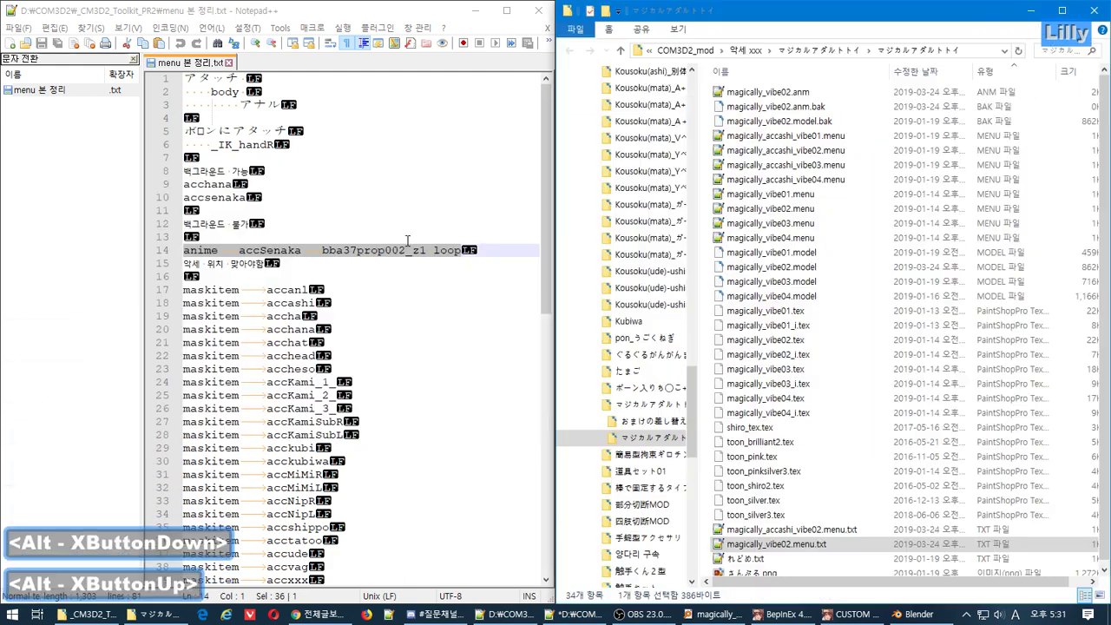
click(838, 92)
key(F2)
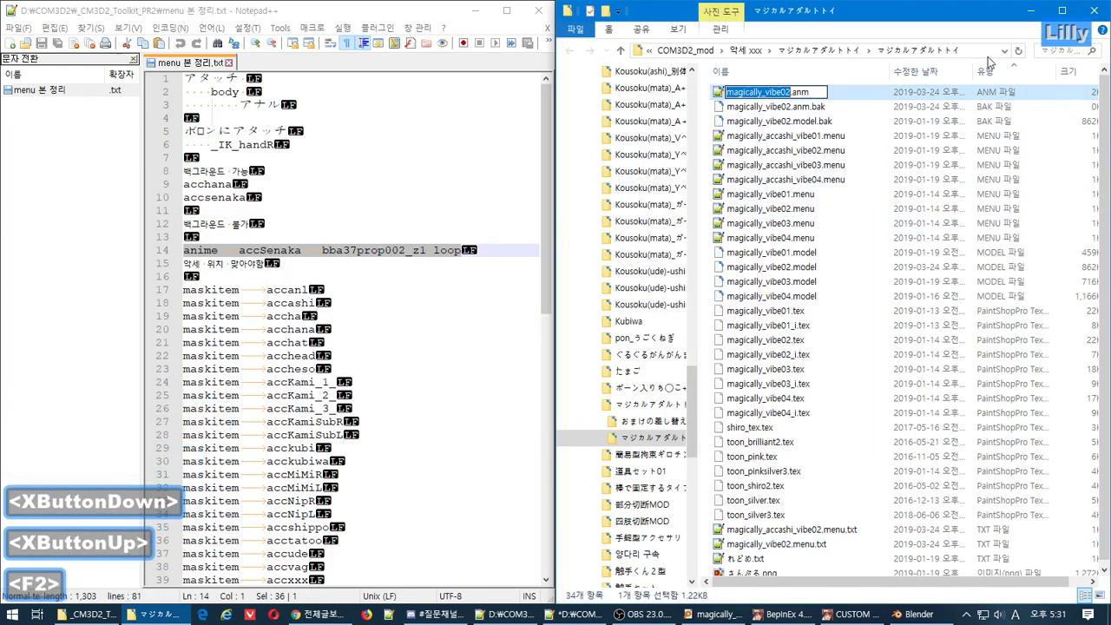
key(ctrl+c)
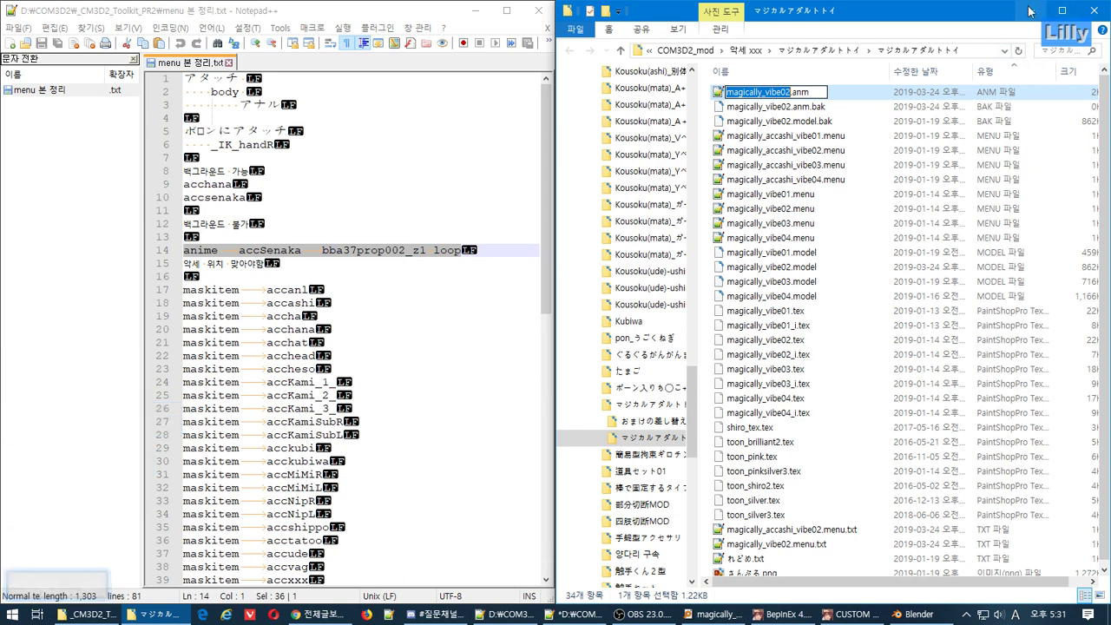
click(1030, 10)
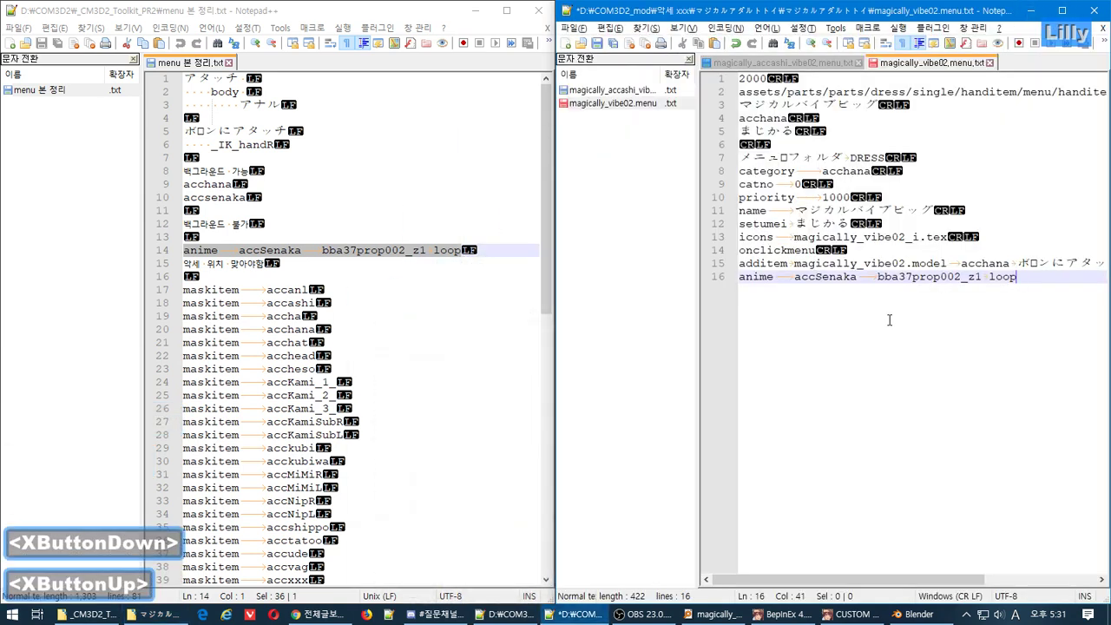
double_click(912, 277)
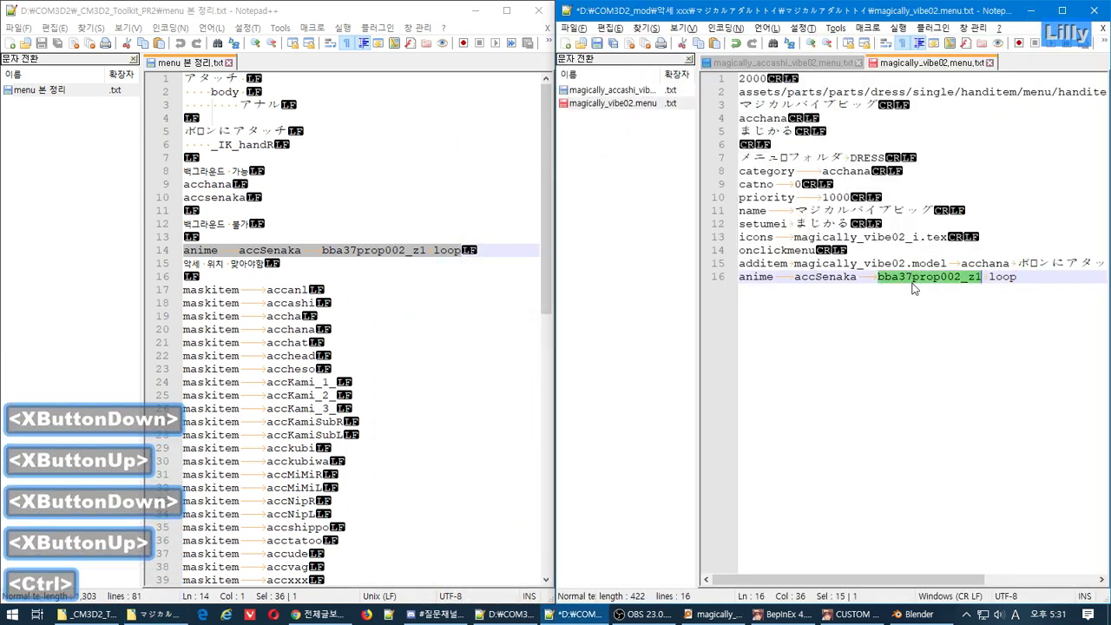
key(ctrl+v)
Copy the anime line of magically_vibe02.menu.txt to line 16 of magically_accashi_vibe02.menu.txt.
click(779, 63)
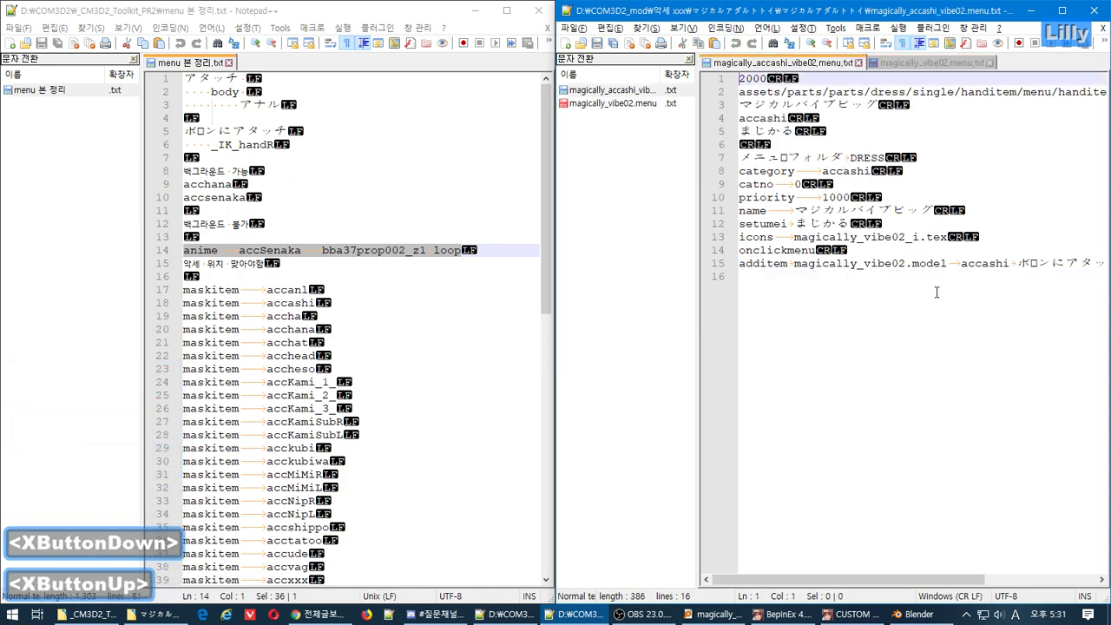
click(918, 65)
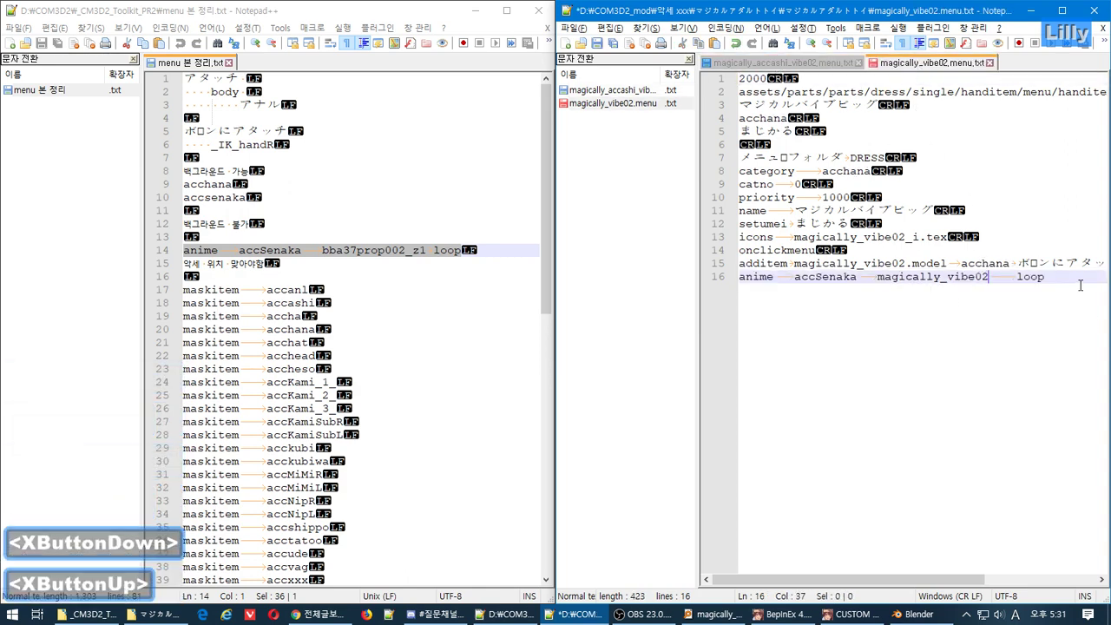
drag(1081, 285, 641, 288)
key(ctrl+c)
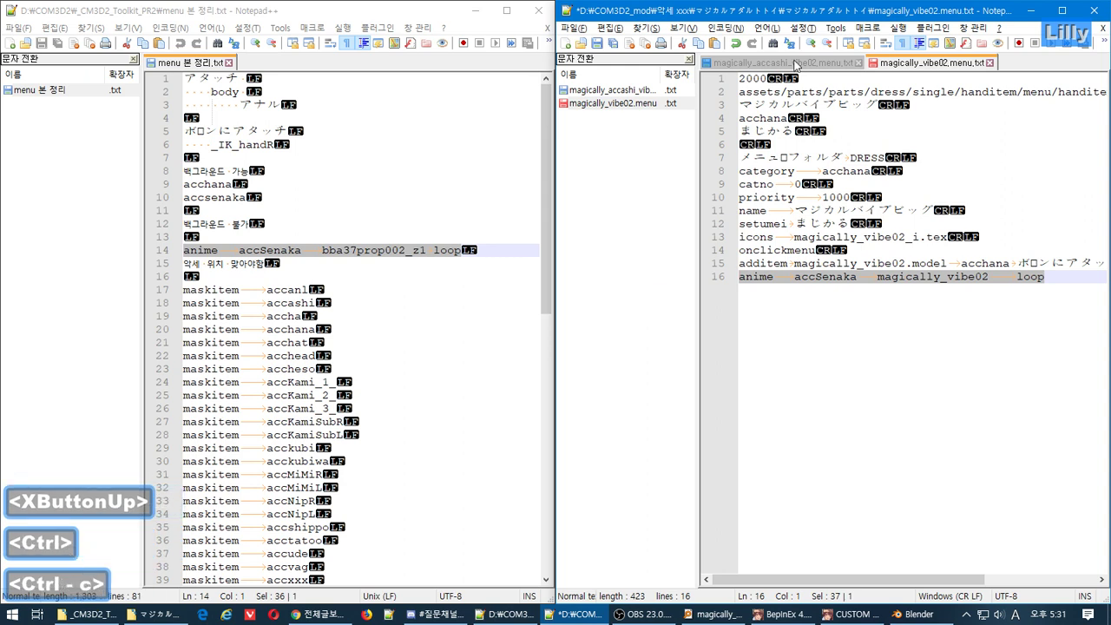
key(ctrl+Page_Up)
key(ctrl+End)
key(ctrl+v)
Replace accSenaka with accashi, copied from the additem line, in the anime line of magically_accashi_vibe02.menu.txt.
double_click(996, 262)
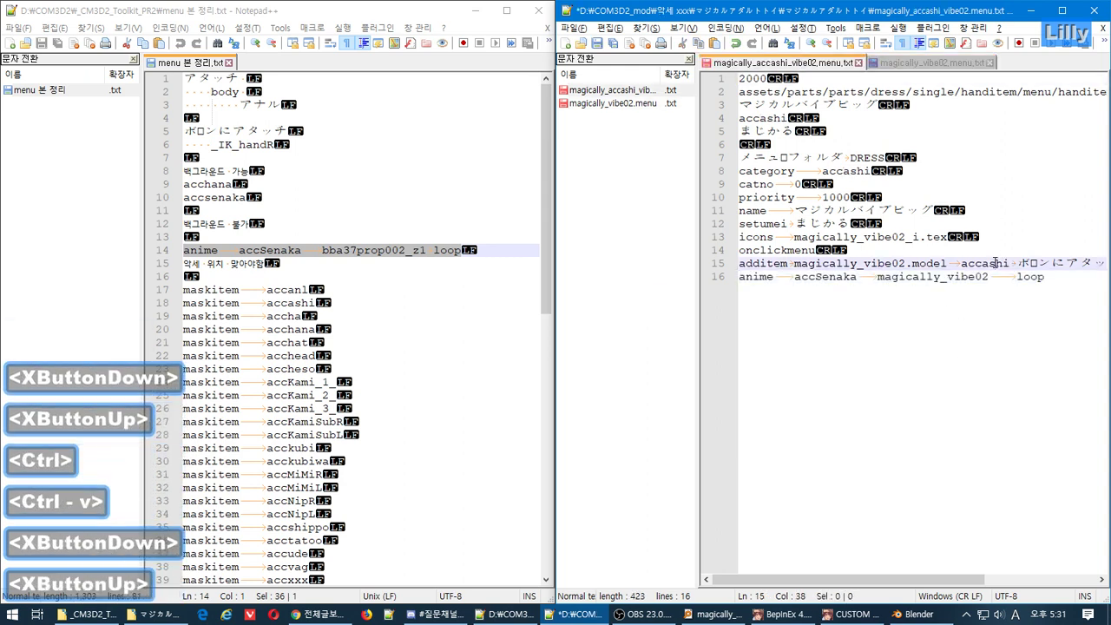
key(ctrl+c)
double_click(784, 275)
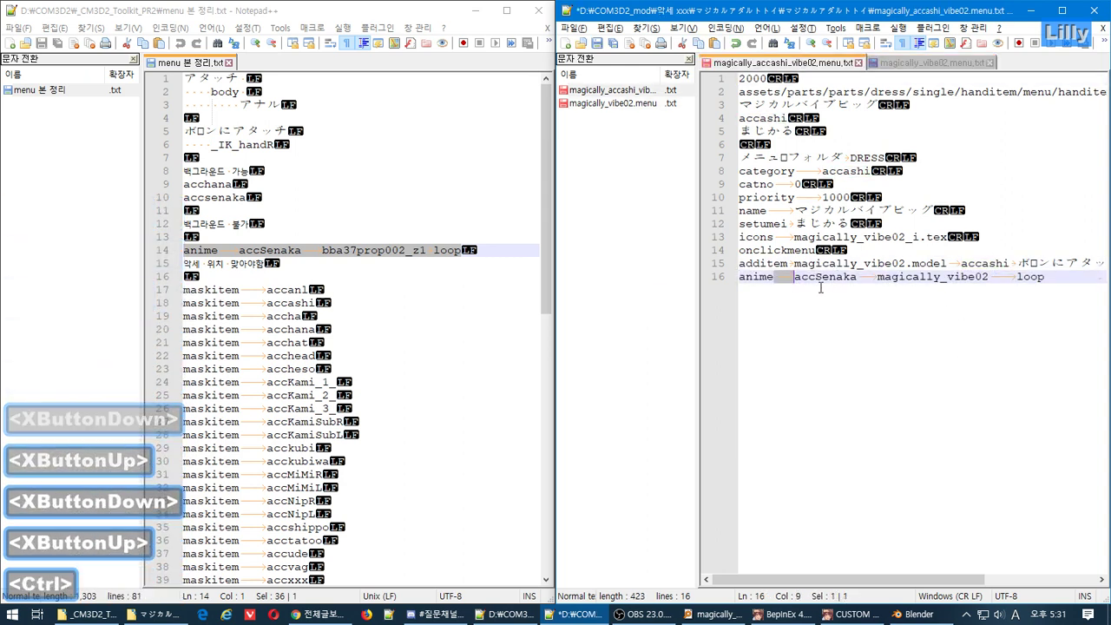
double_click(818, 277)
key(ctrl+v)
Replace accSenaka with acchana, copied from the additem line, in the anime line of magically_vibe02.menu.txt and save the file.
key(ctrl+Page_Down)
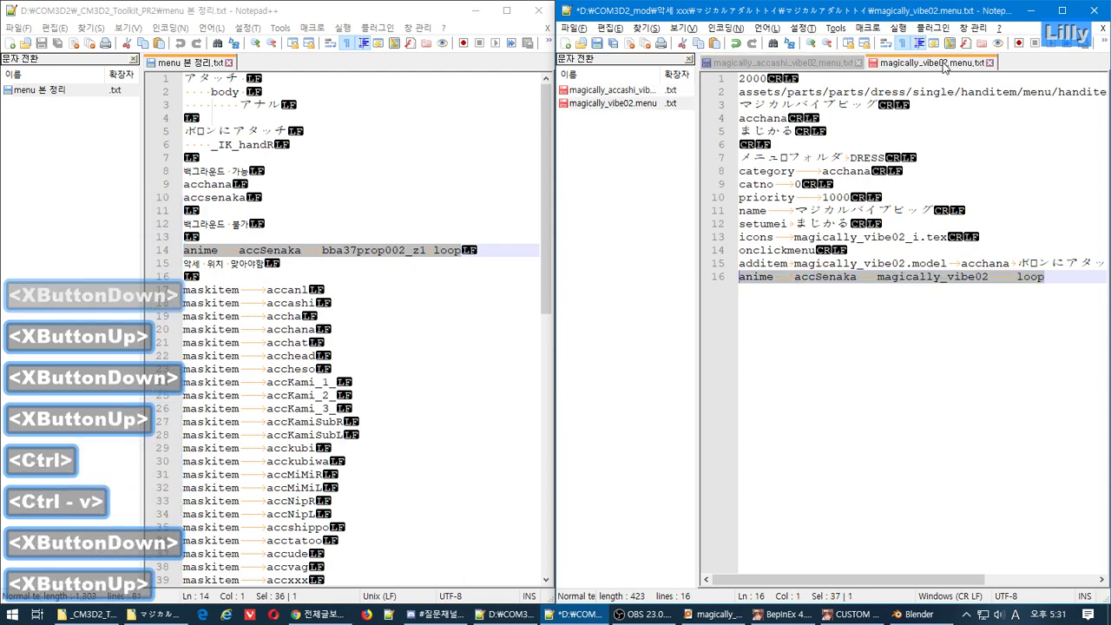
double_click(973, 263)
key(ctrl+c)
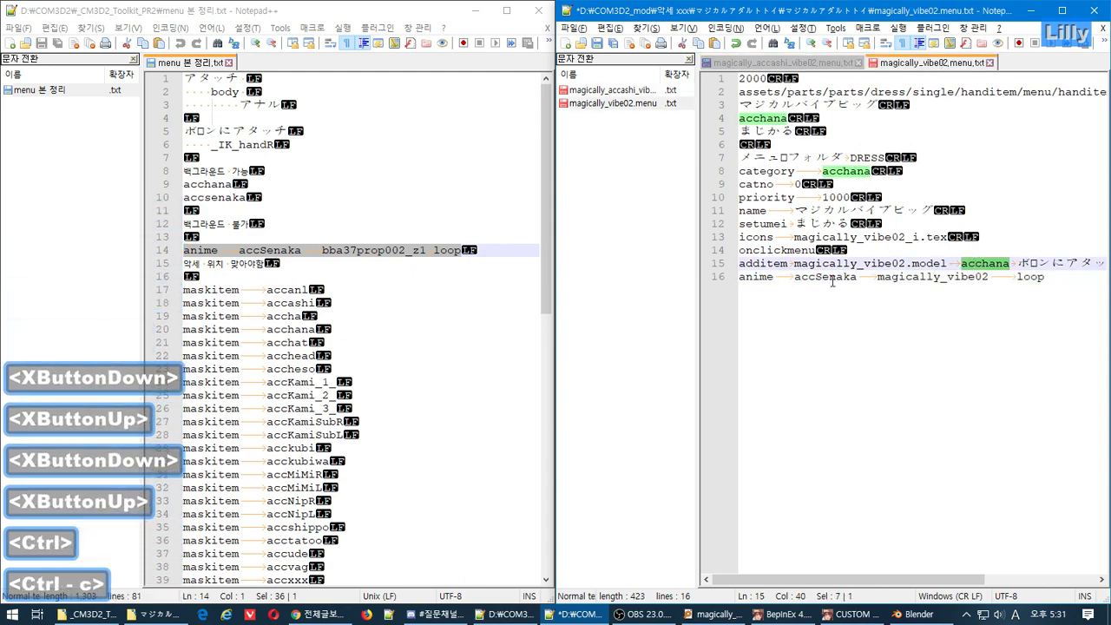
double_click(824, 276)
key(ctrl+v)
key(ctrl+s)
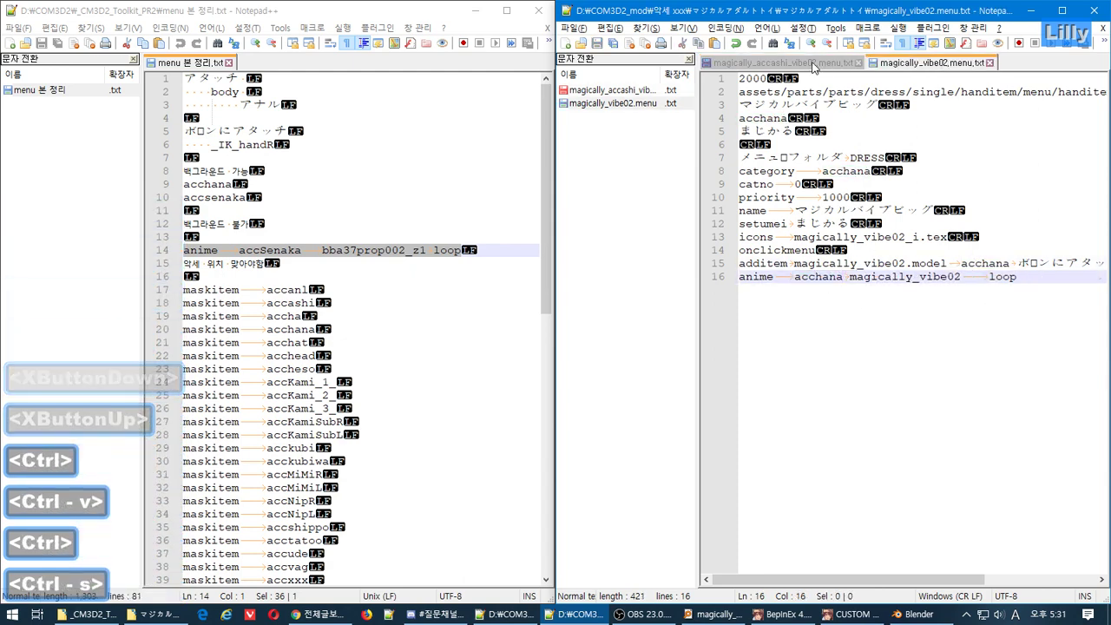
Save magically_accashi_vibe02.menu.txt, close both menu text files and return to the mod folder.
key(ctrl+Page_Down)
key(ctrl+s)
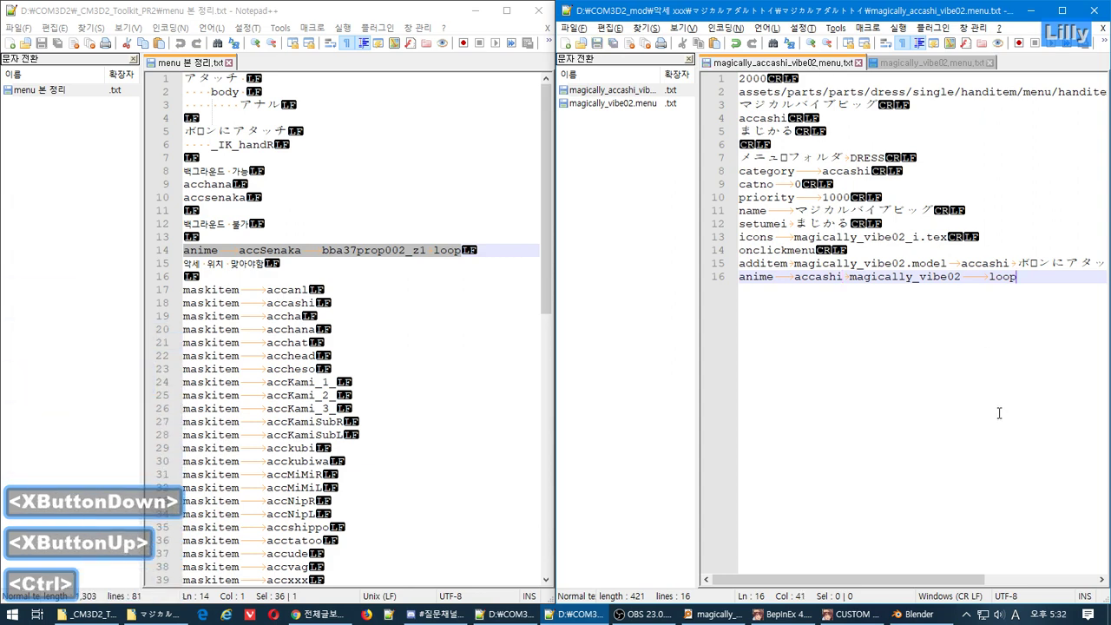
key(ctrl+w)
key(ctrl+w)
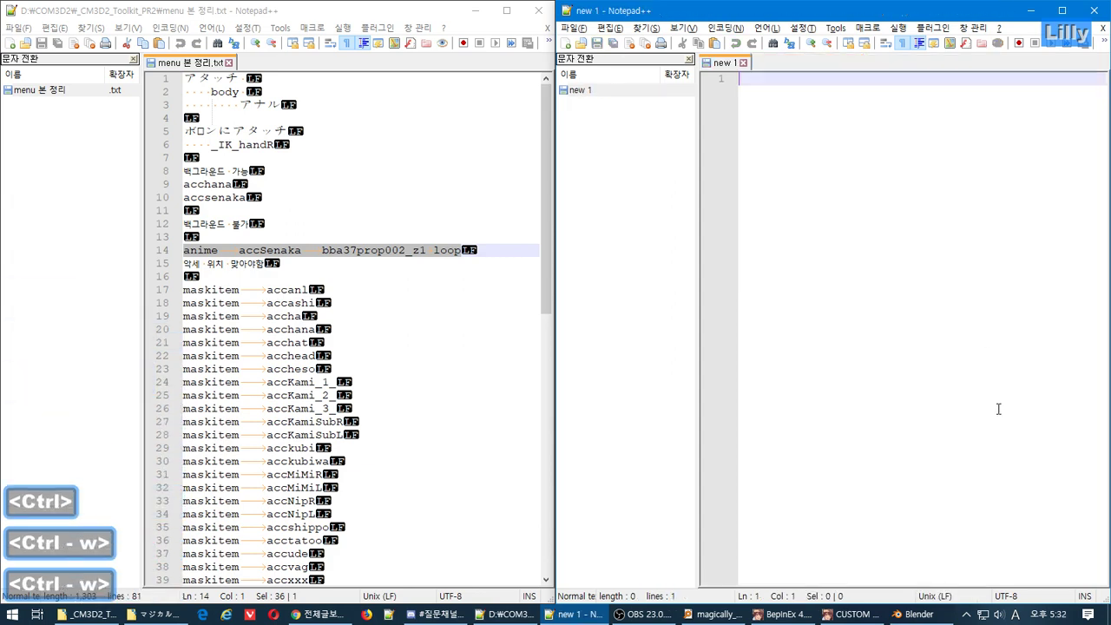
click(1026, 14)
key(alt+Tab)
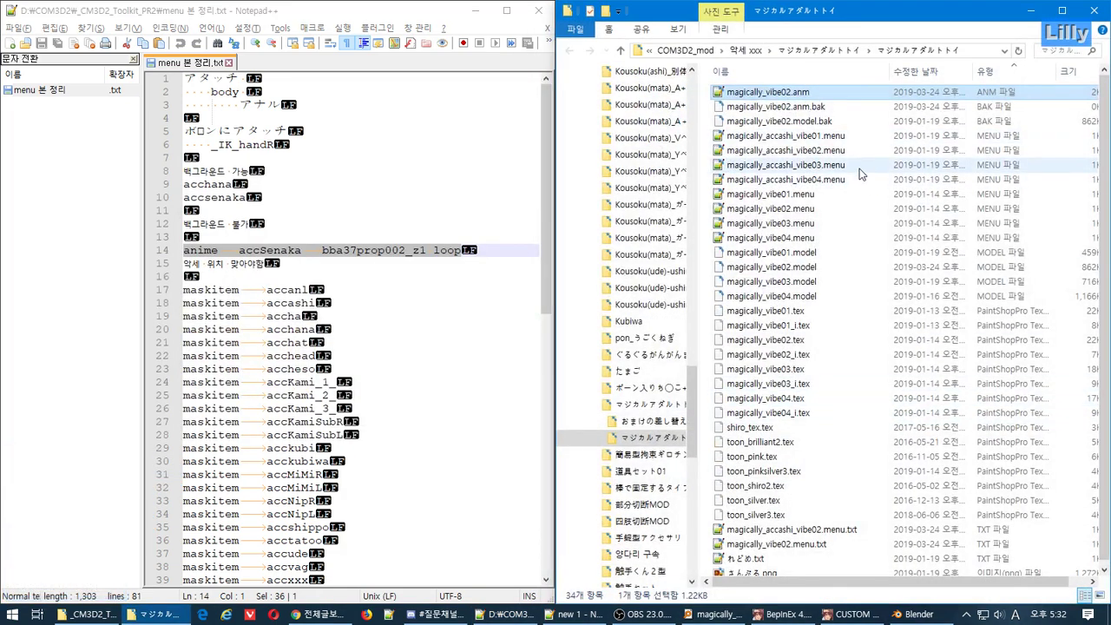
Convert magically_accashi_vibe02.menu.txt and magically_vibe02.menu.txt back to menu files with [CM3D2]menu←→txt変換.exe from the toolkit folder.
click(799, 533)
ctrl+click(789, 544)
click(88, 615)
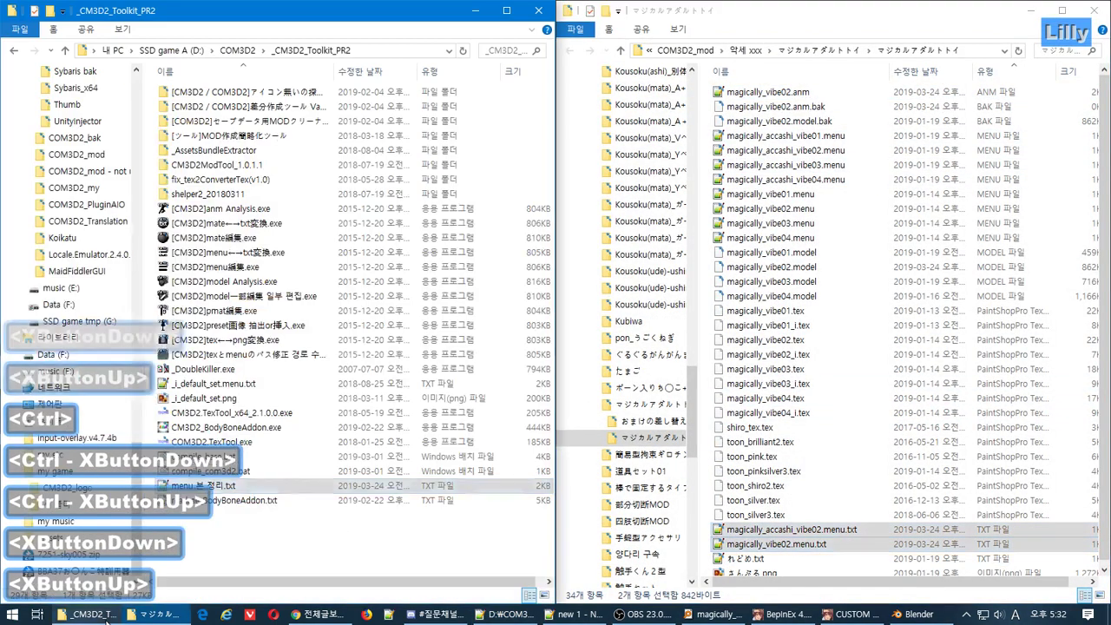
drag(760, 538, 410, 249)
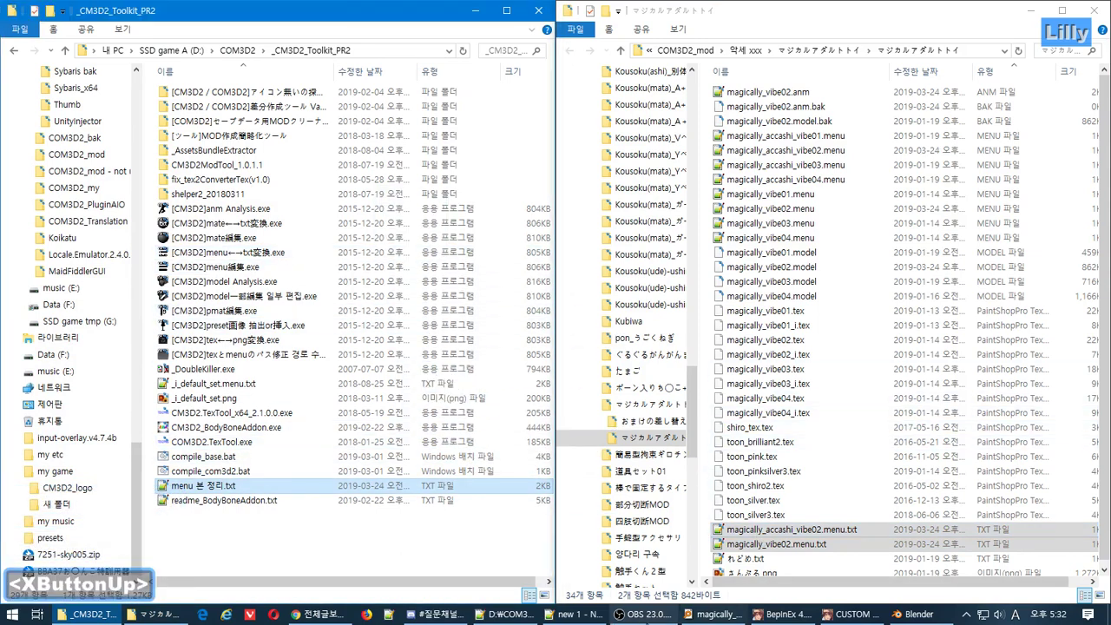
Switch to CUSTOM ORDER MAID 3D 2 and show the Nose items among the accessories.
mouse_move(638, 612)
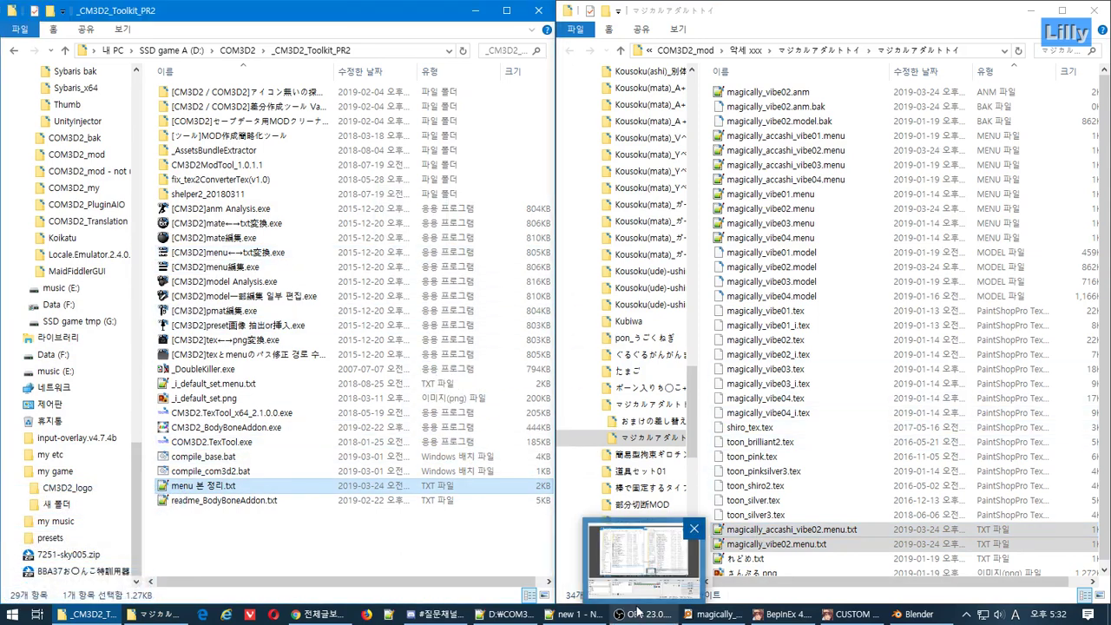
click(849, 615)
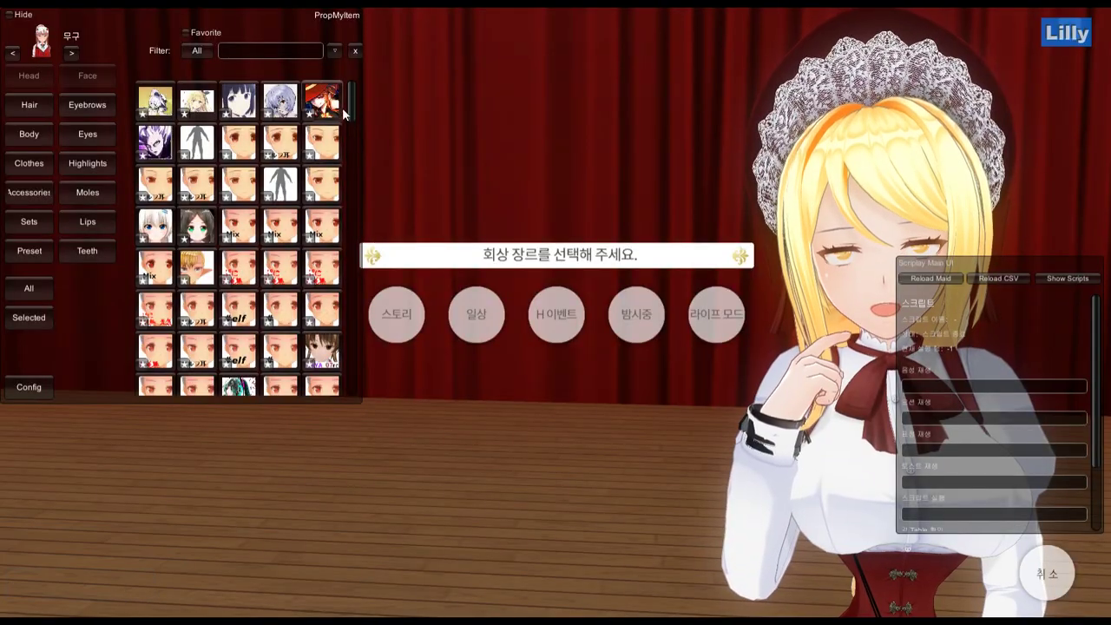
click(39, 208)
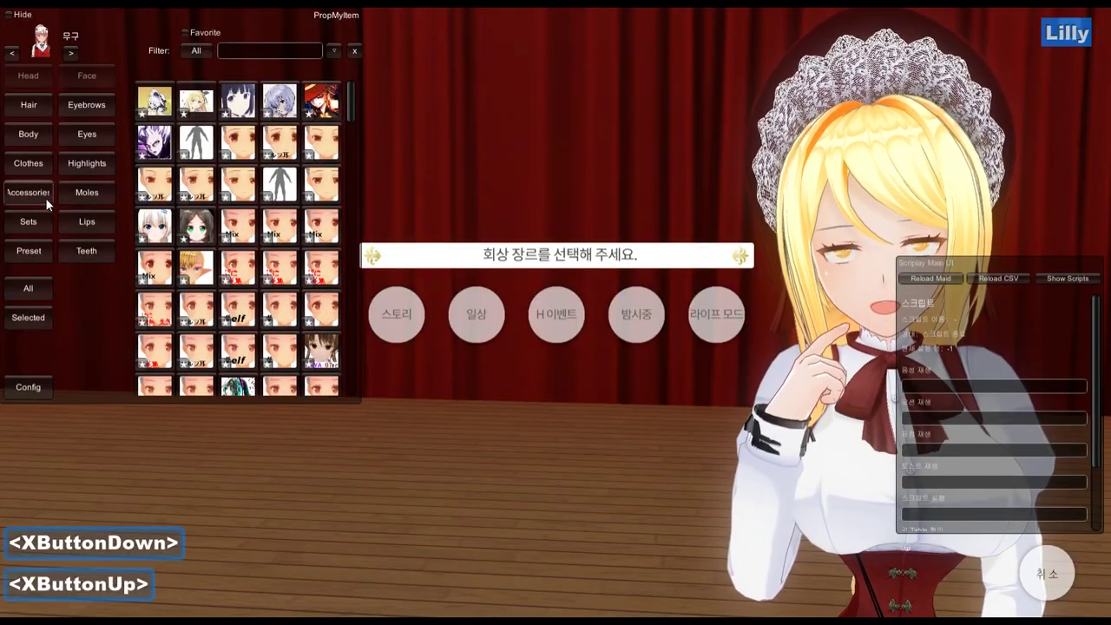
click(37, 196)
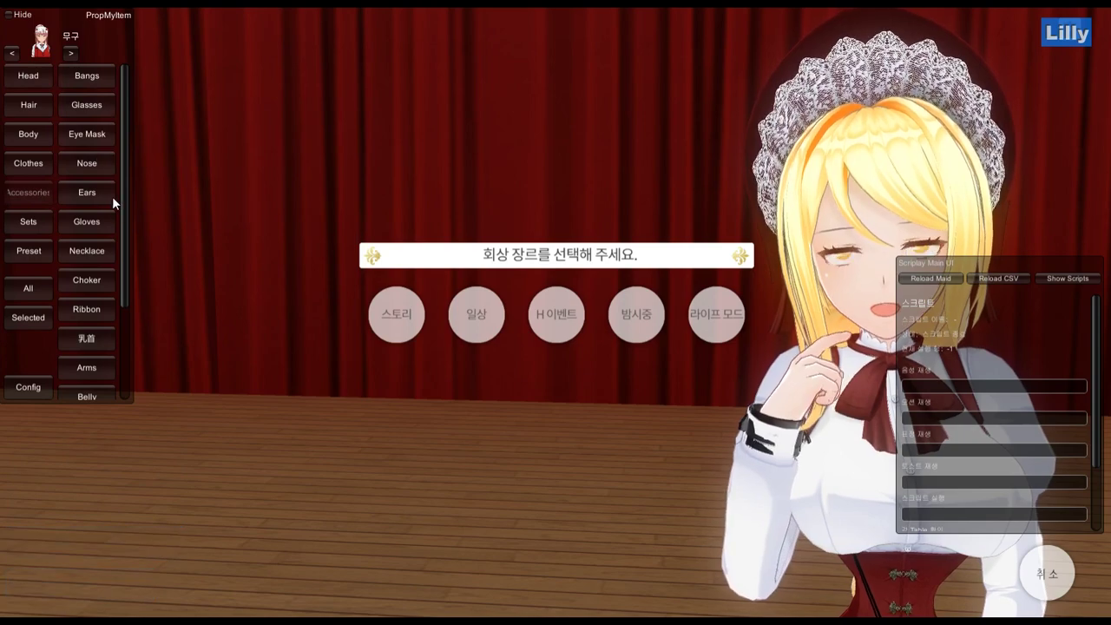
click(96, 162)
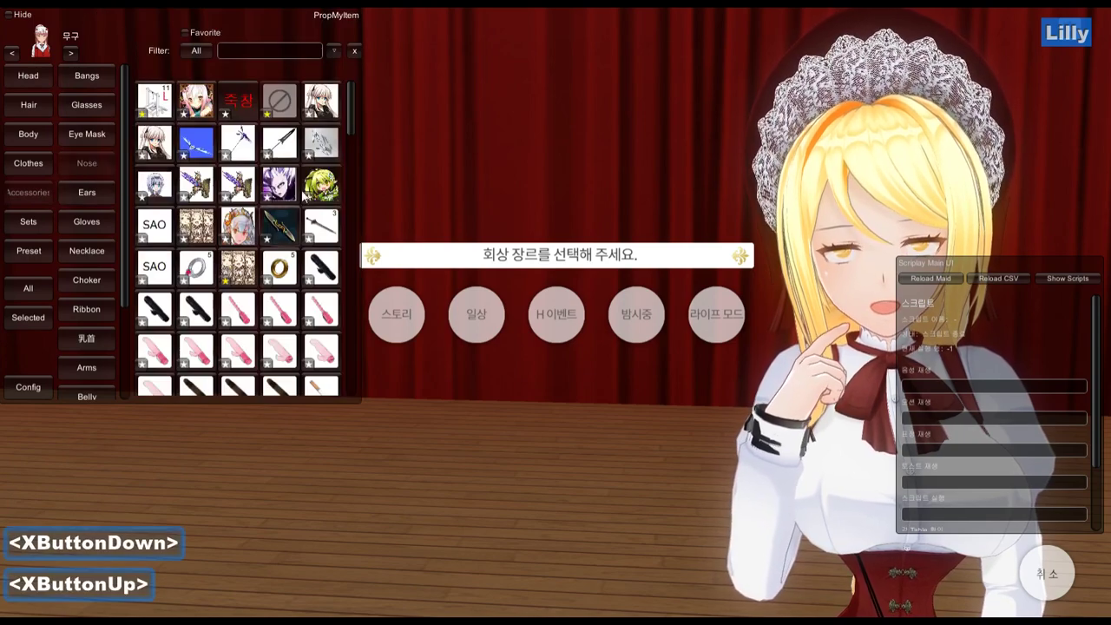
Equip the purple wand accessory, replace it with the plain pink wand beside it, and inspect that item in the character's hand.
drag(348, 87, 347, 221)
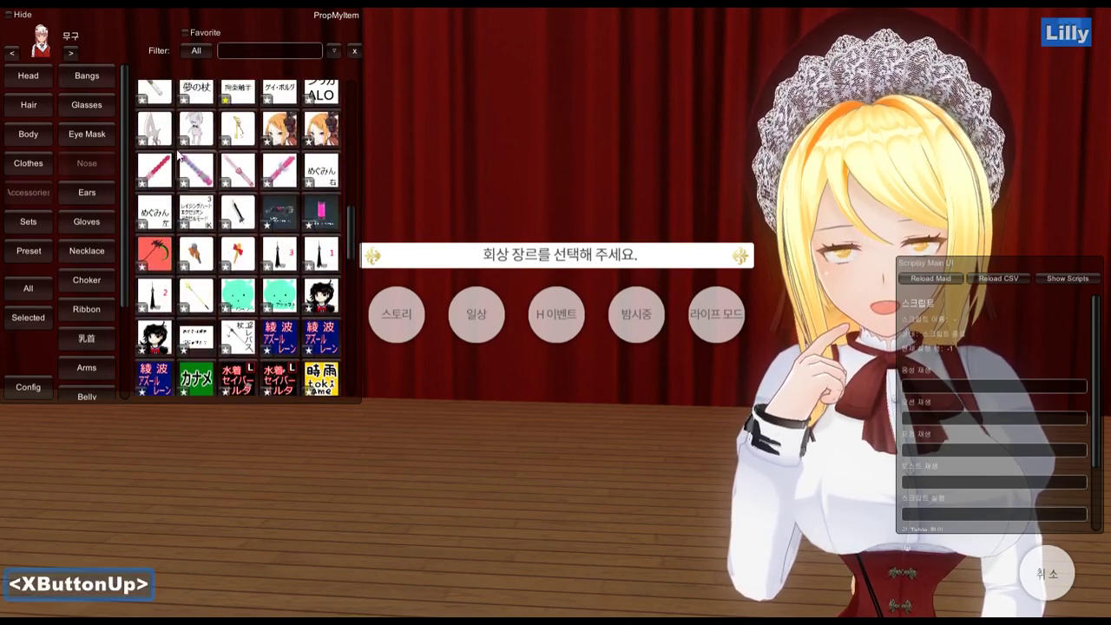
click(206, 174)
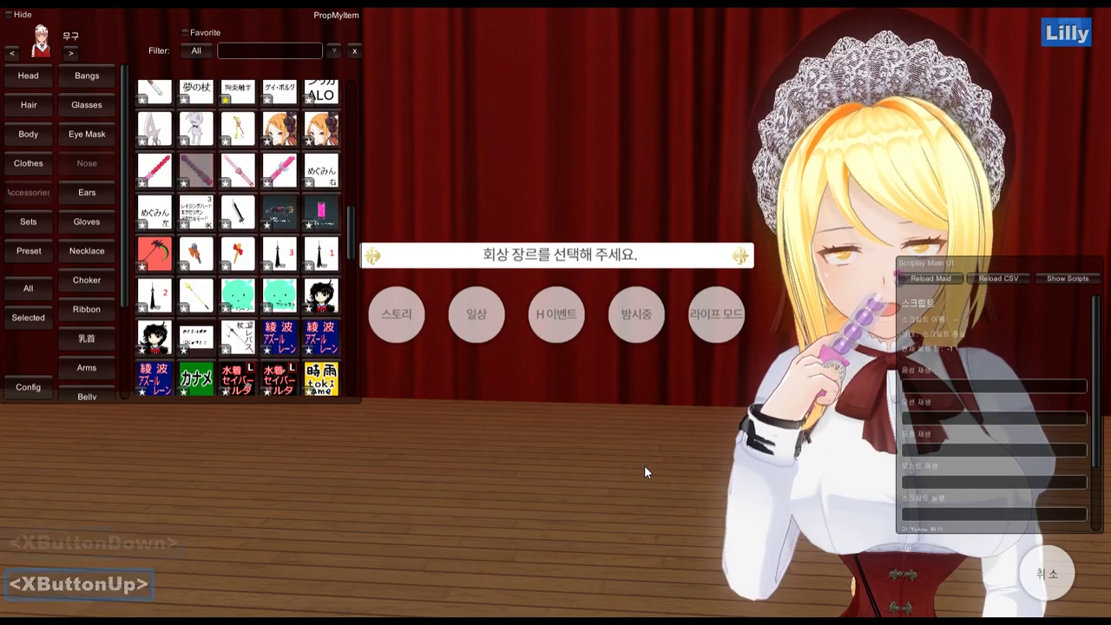
click(234, 169)
middle_drag(865, 557, 603, 493)
scroll(604, 493, up, 2)
scroll(521, 512, down, 6)
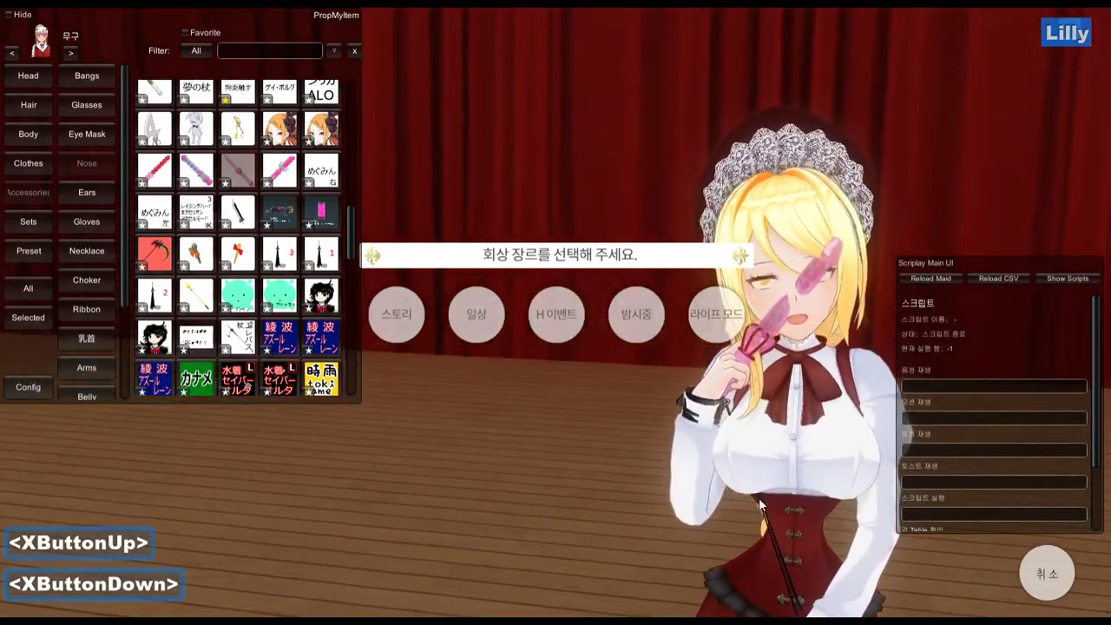
scroll(763, 491, up, 4)
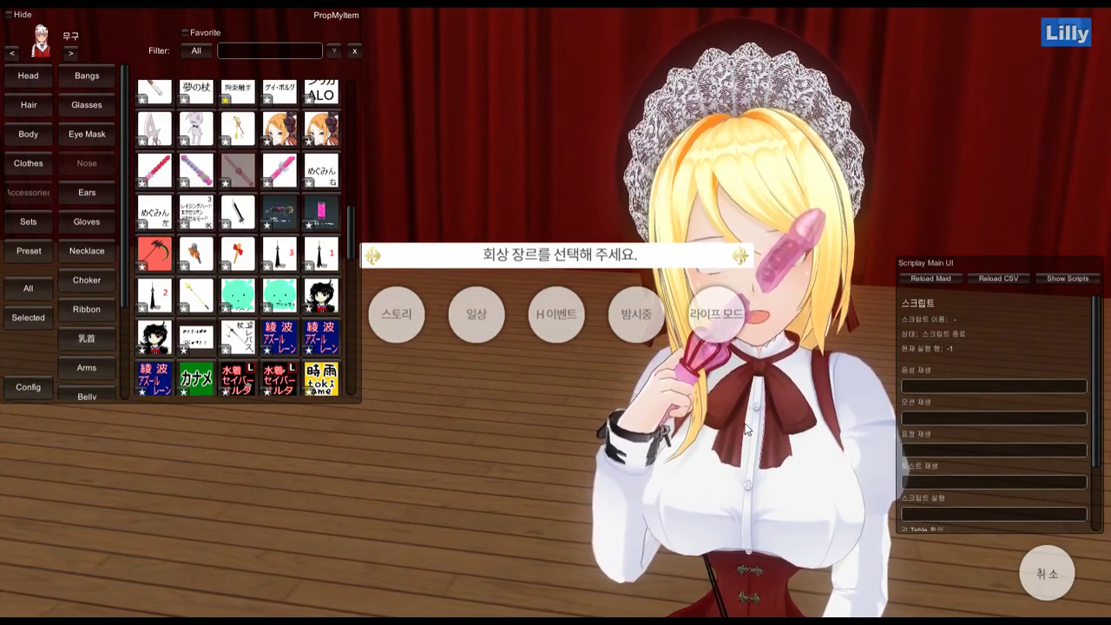
right_drag(816, 372, 786, 426)
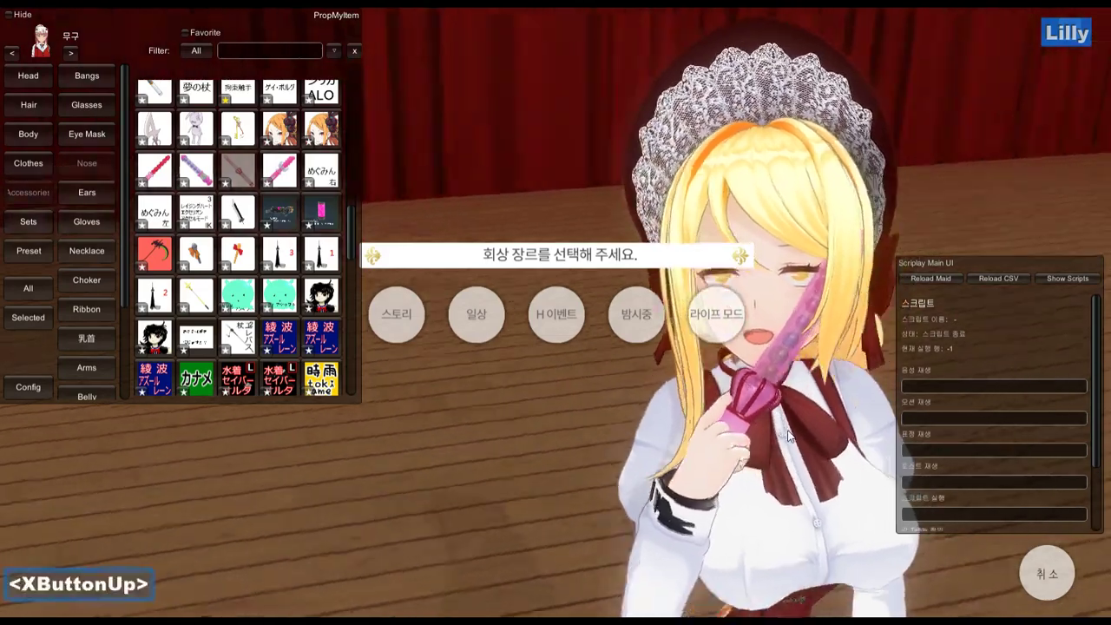
Switch to Blender and select the Predator bone, followed by the magically_vibe02 mesh, to check the bone weights.
key(alt+Tab)
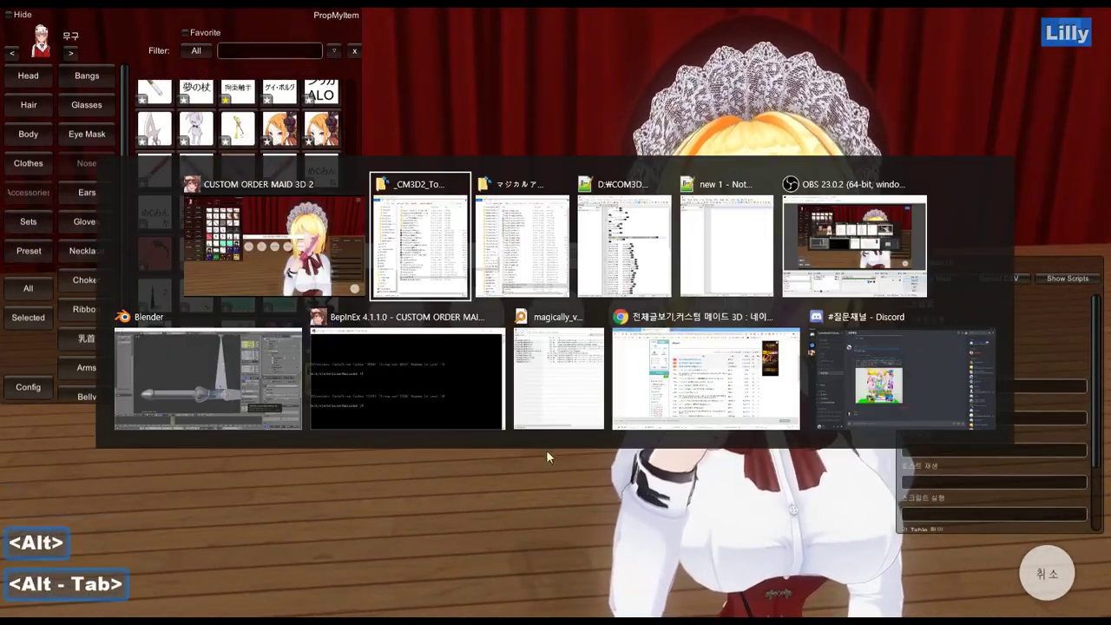
alt+click(252, 383)
scroll(465, 317, down, 2)
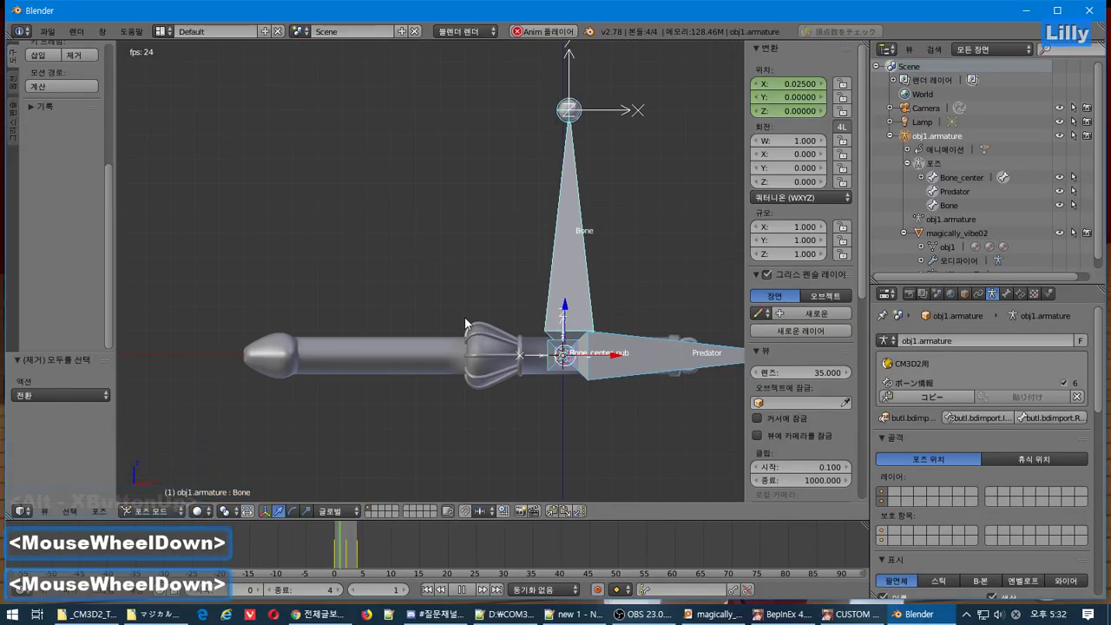
scroll(464, 316, up, 2)
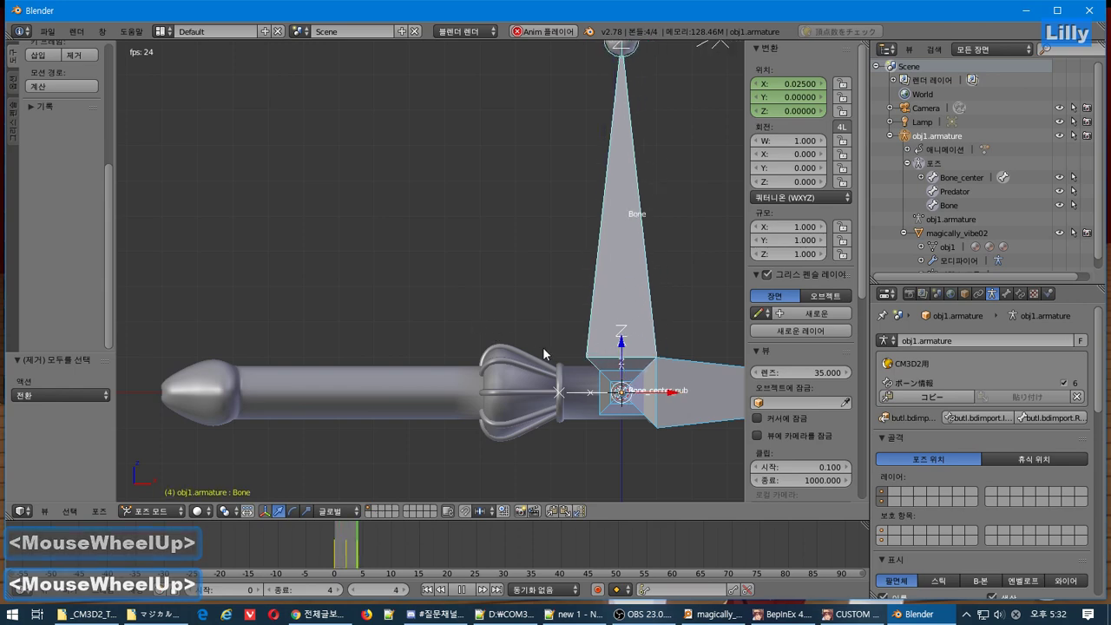
shift+middle_drag(503, 305, 440, 271)
alt+scroll(488, 295, down, 2)
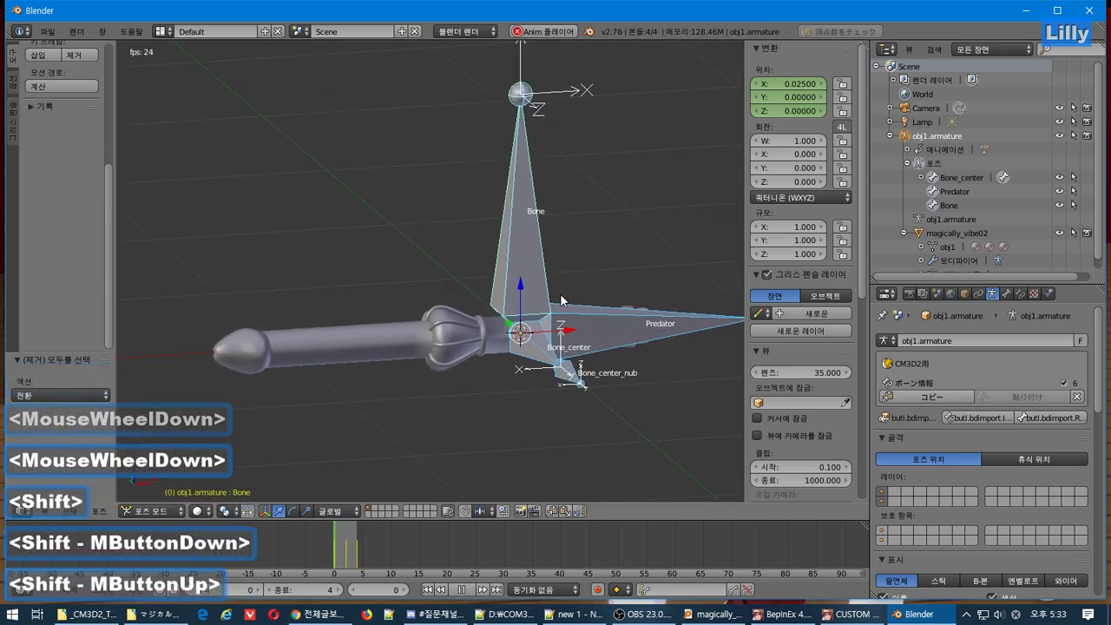
right_click(616, 319)
alt+scroll(537, 356, down, 3)
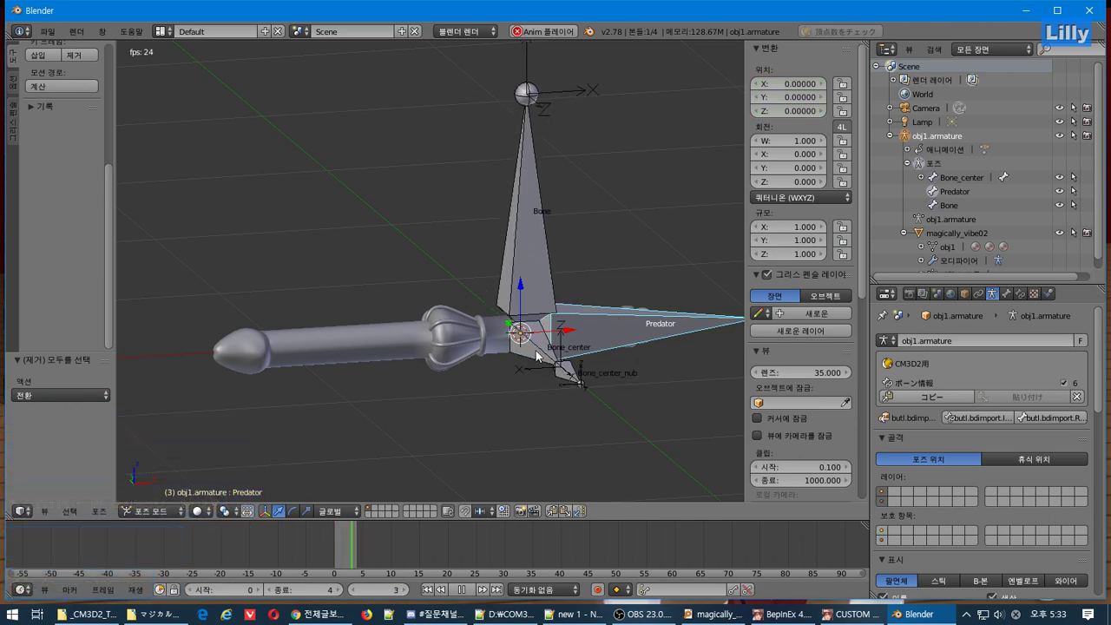
right_click(479, 347)
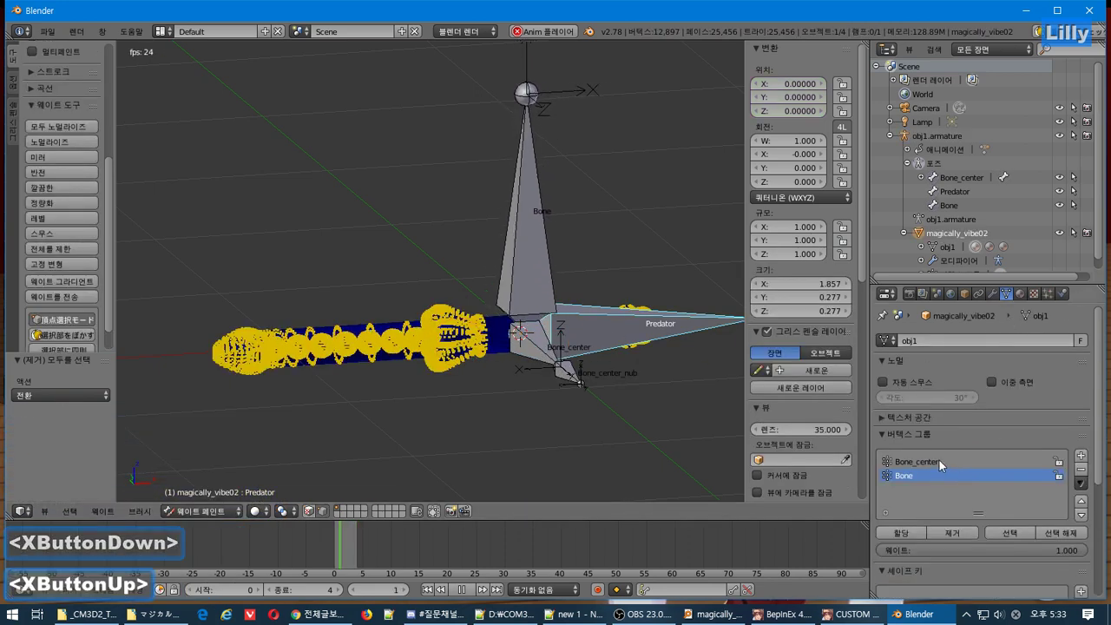
Examine the Bone_center vertex group weights on the magically_vibe02 mesh around the bone bases.
right_click(537, 353)
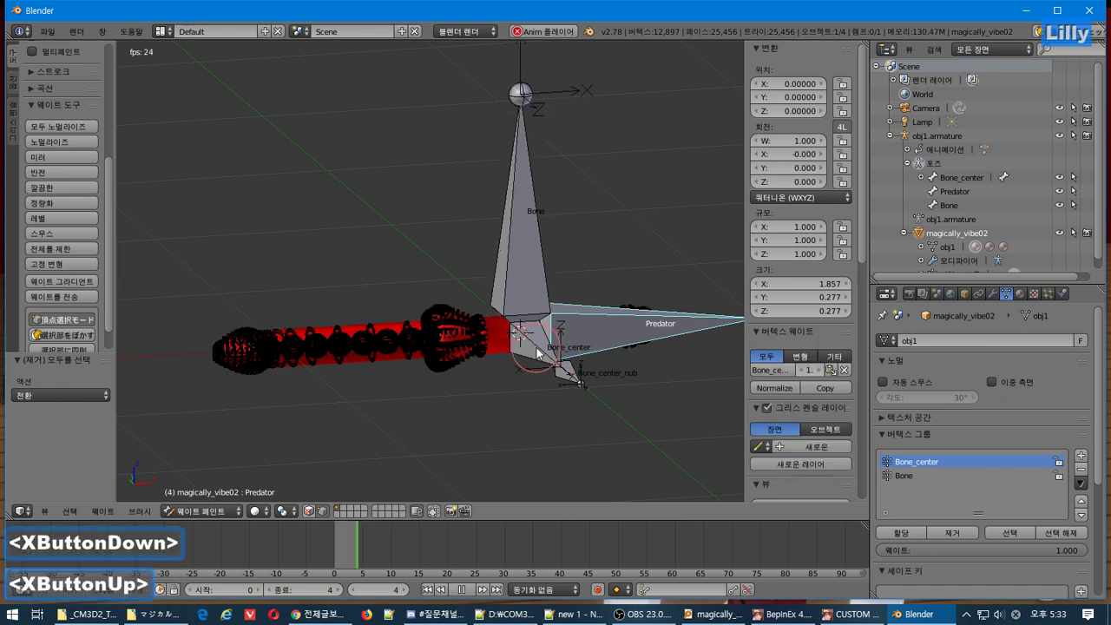
scroll(538, 354, up, 3)
right_click(592, 385)
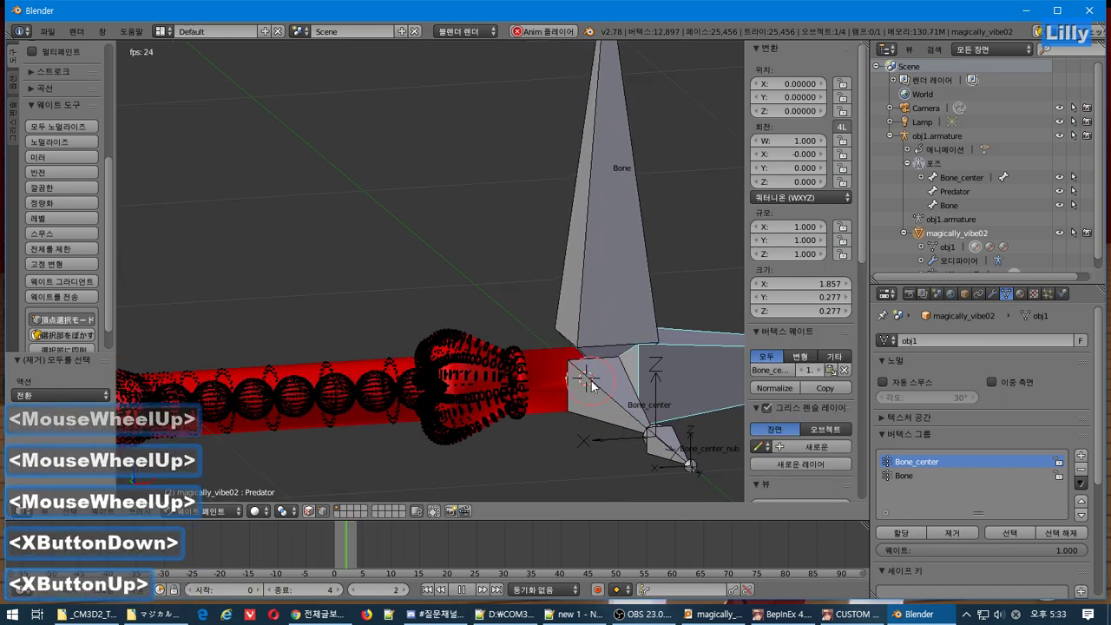
scroll(593, 385, down, 1)
Select the Bone_center bone in the armature, stop the animation playback and return to frame 0.
click(933, 194)
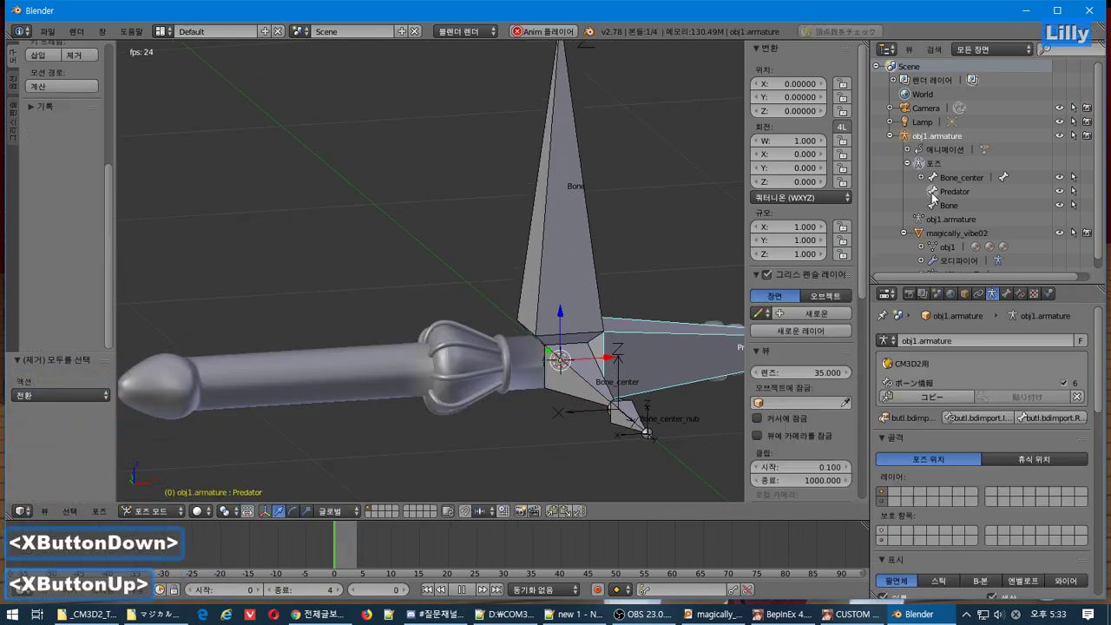
click(935, 182)
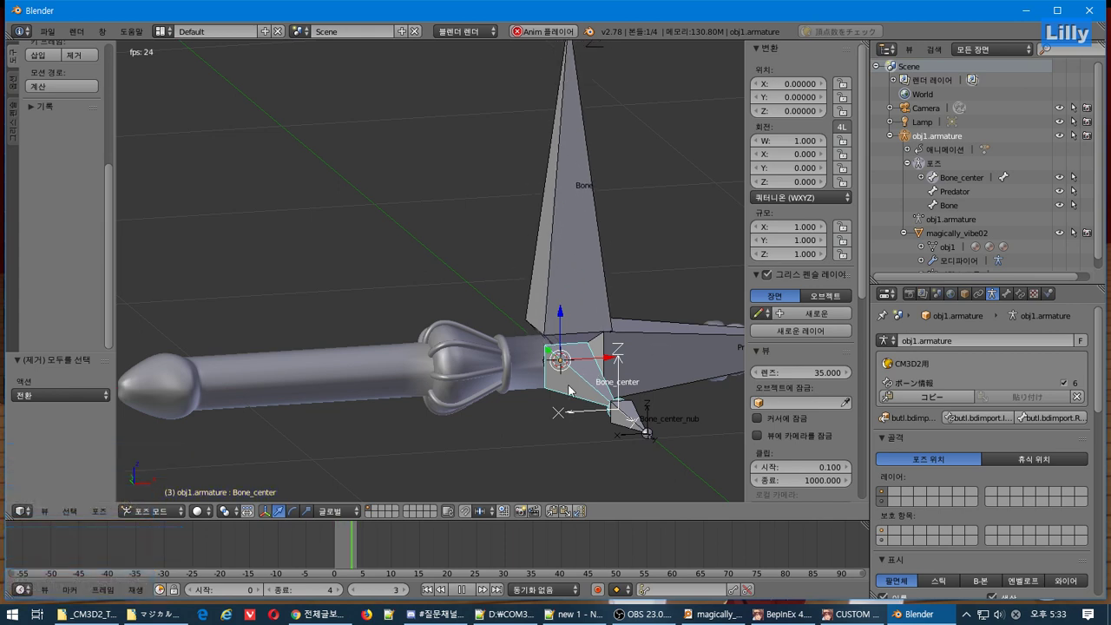
click(460, 592)
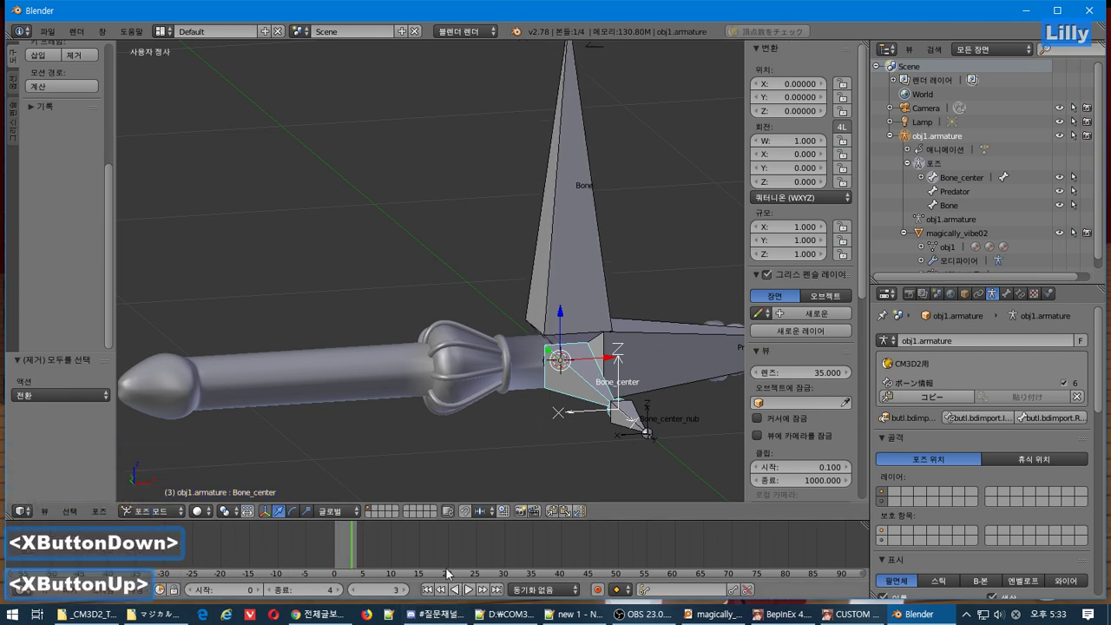
key(ctrl+z)
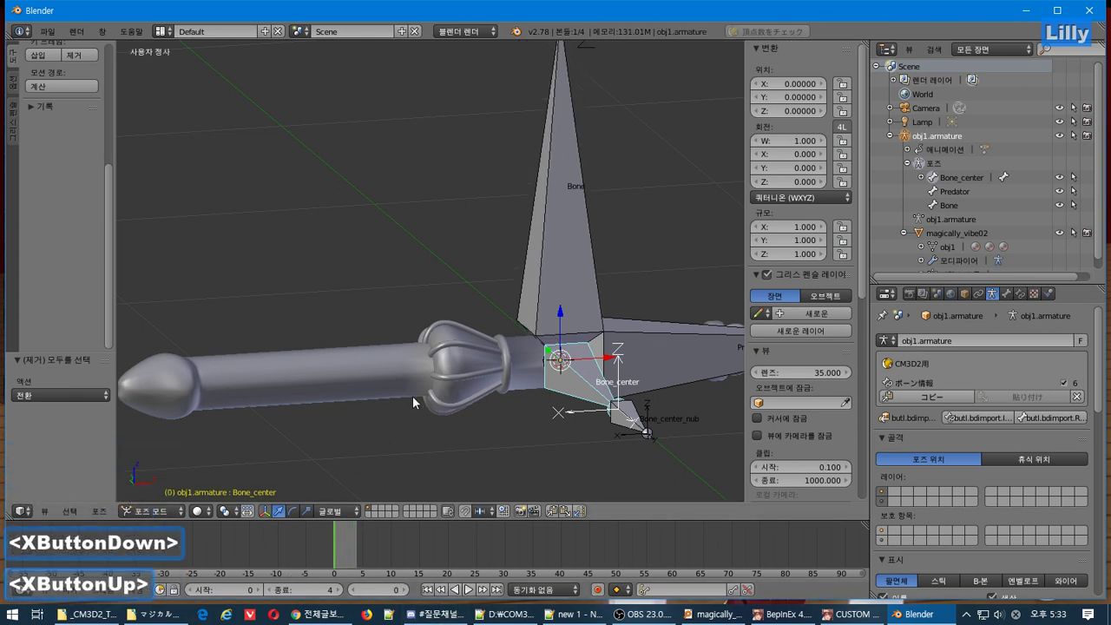
Set the Bone_center bone's Y location to 0.01 and keyframe its location at frame 0.
middle_drag(412, 396, 440, 373)
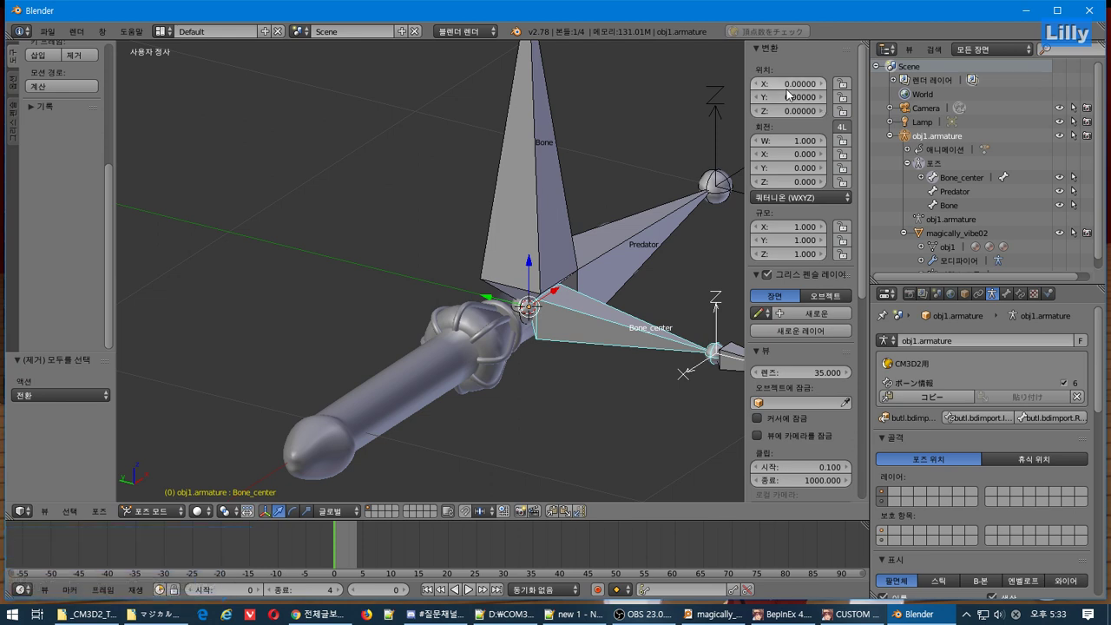
scroll(651, 262, down, 1)
middle_drag(651, 261, 556, 279)
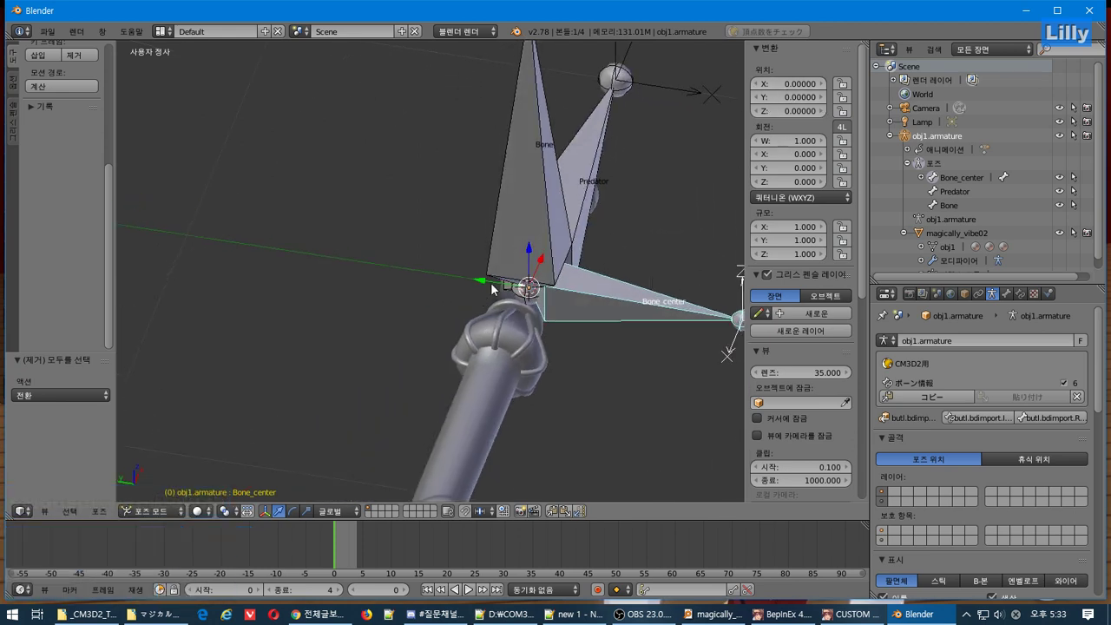
mouse_move(481, 281)
mouse_down()
mouse_move(492, 283)
mouse_move(483, 276)
mouse_up()
click(784, 98)
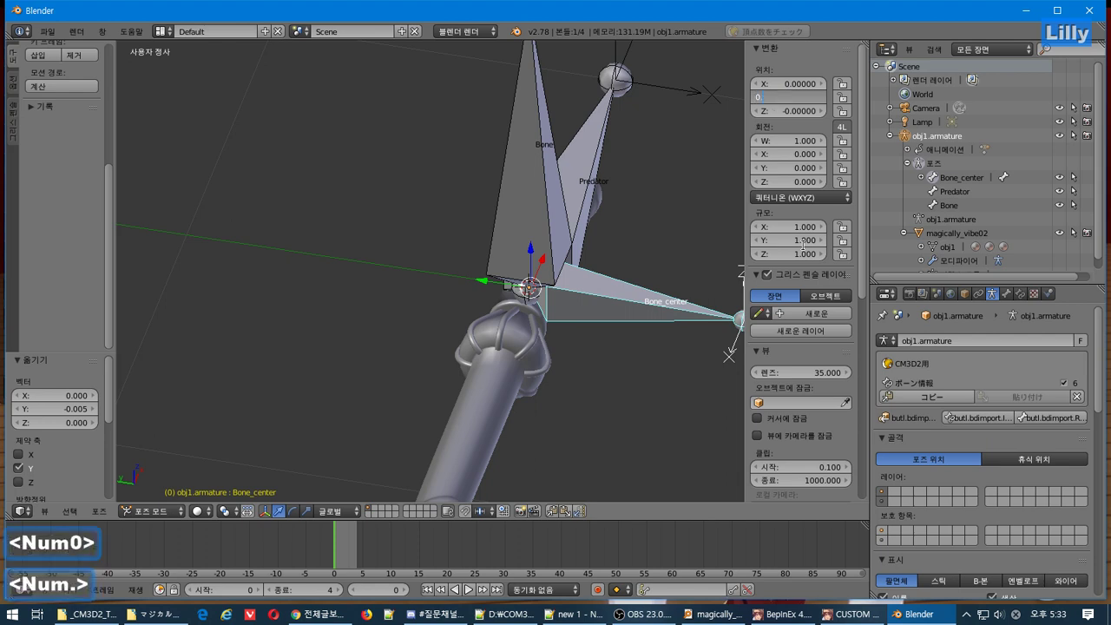
text(0.01)
key(Return)
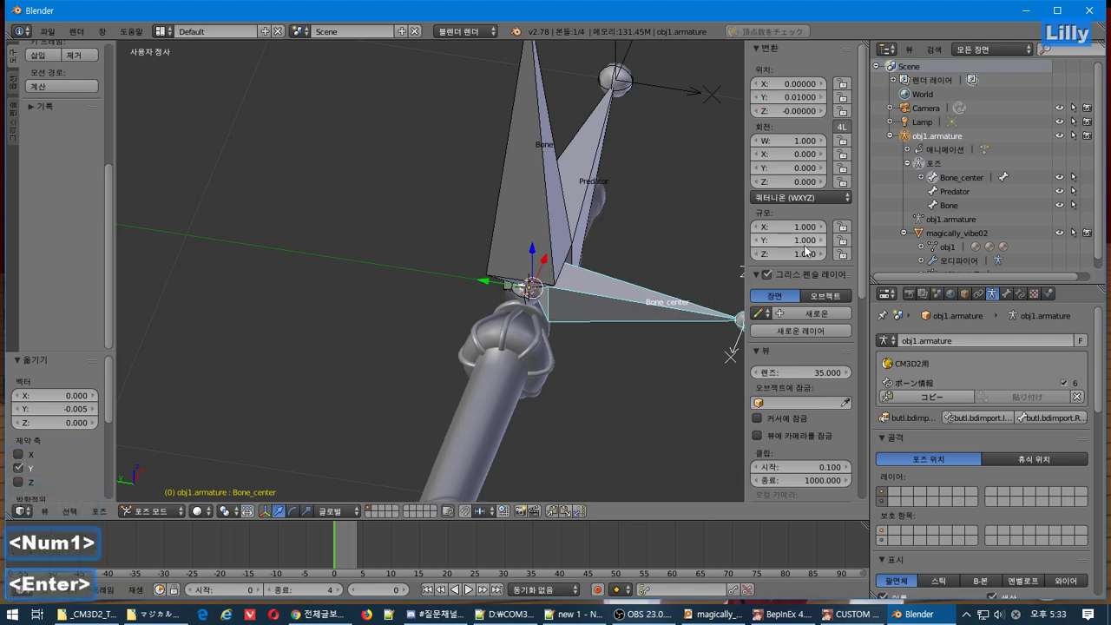
right_click(808, 92)
click(804, 90)
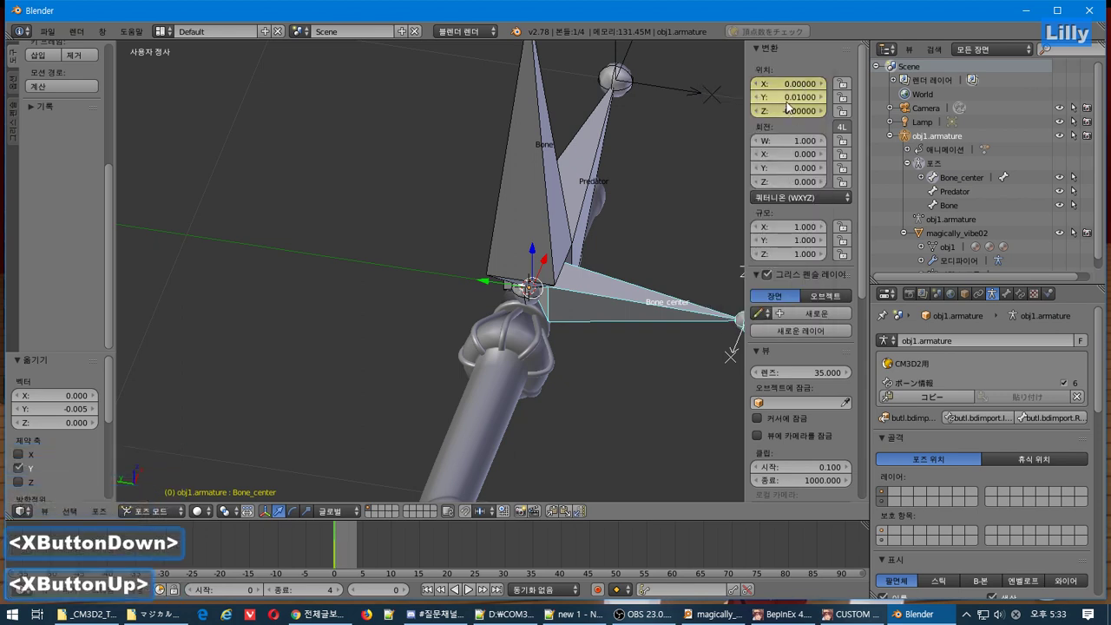
At frame 1, set the Bone_center bone's Y location to 0 and open its Z location for editing.
click(409, 590)
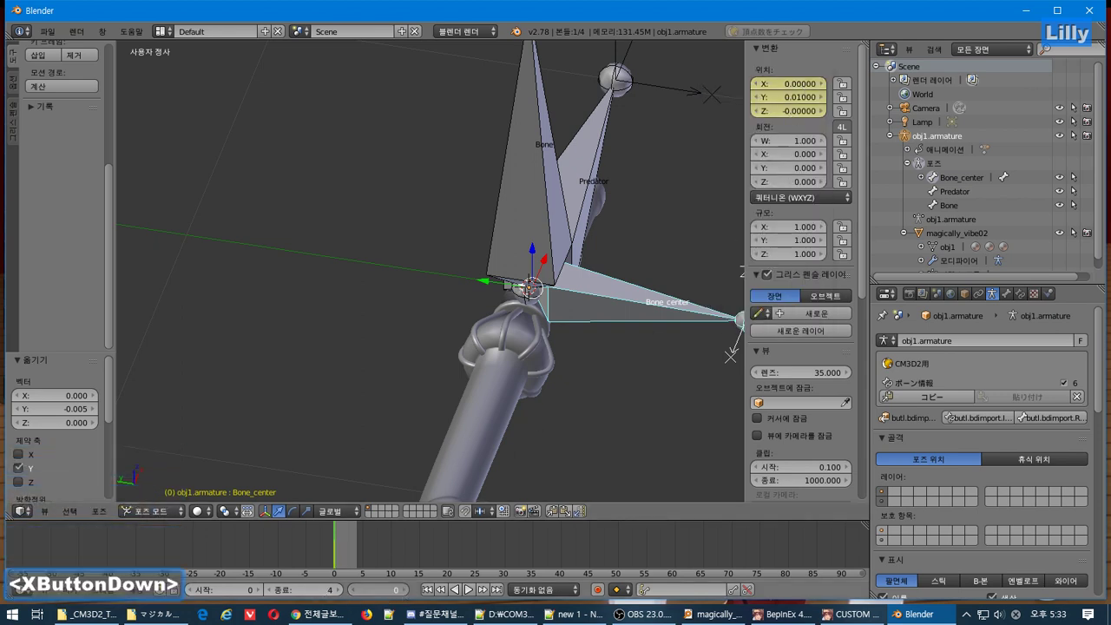
click(802, 97)
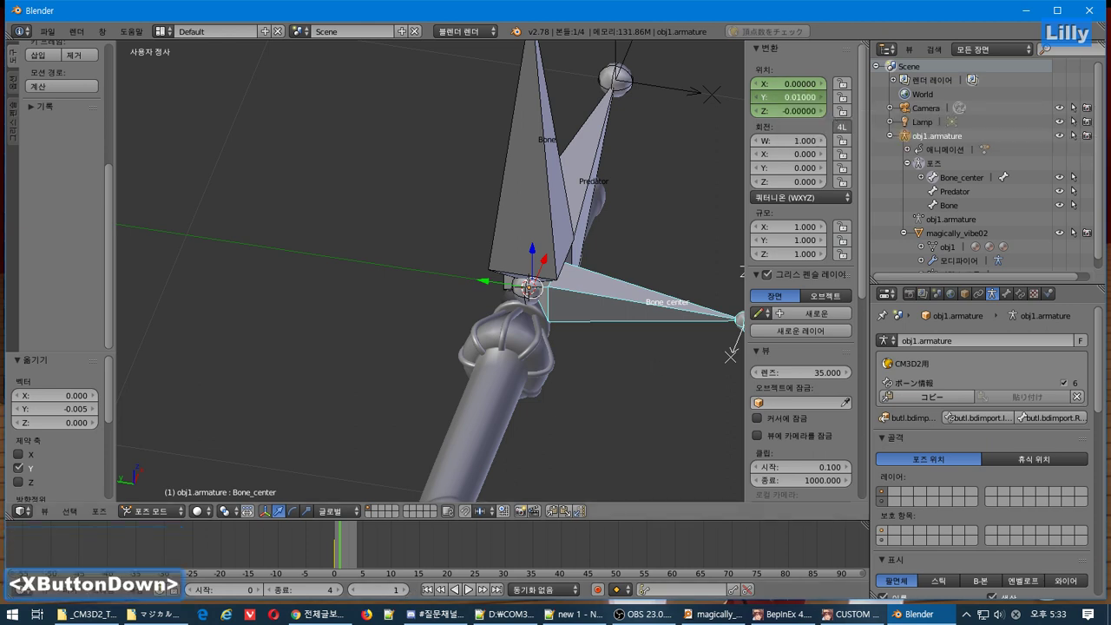
click(804, 97)
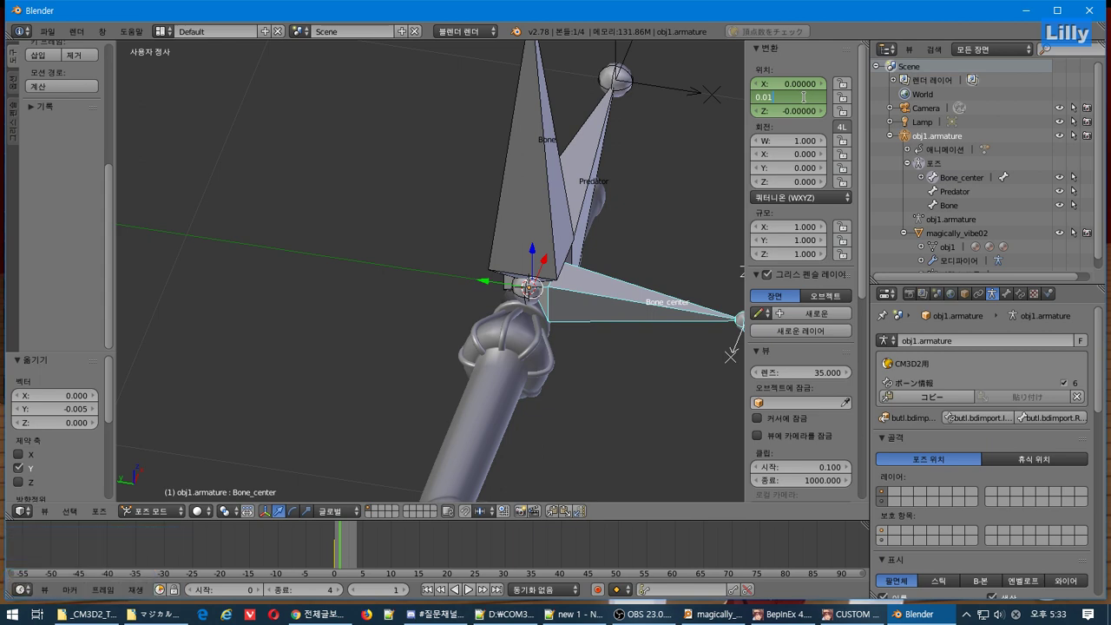
text(0)
key(BackSpace)
key(BackSpace)
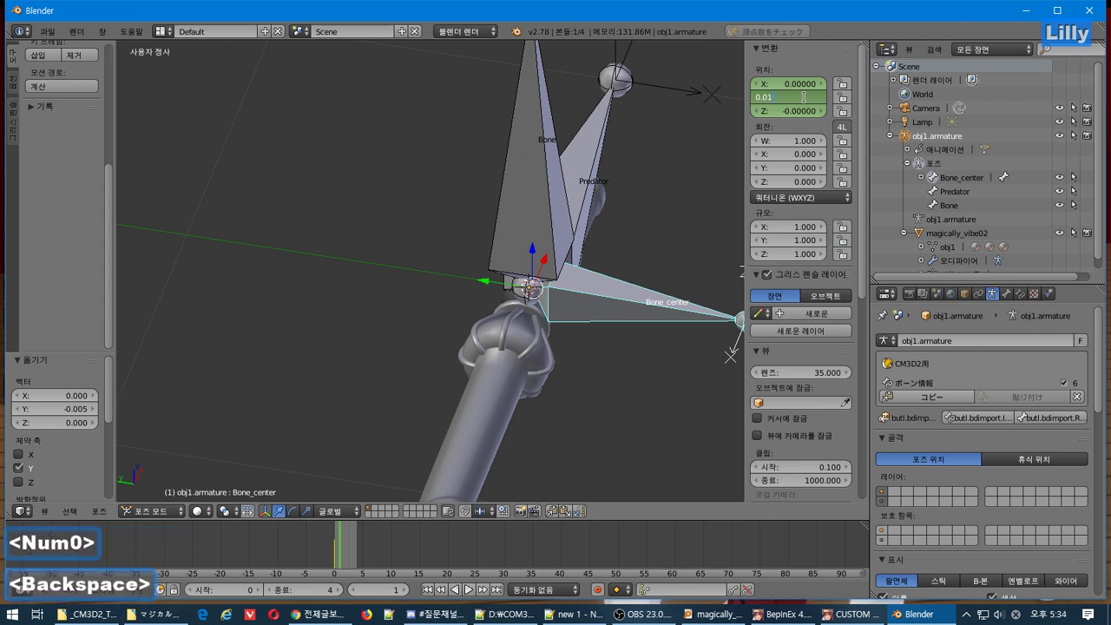
key(Return)
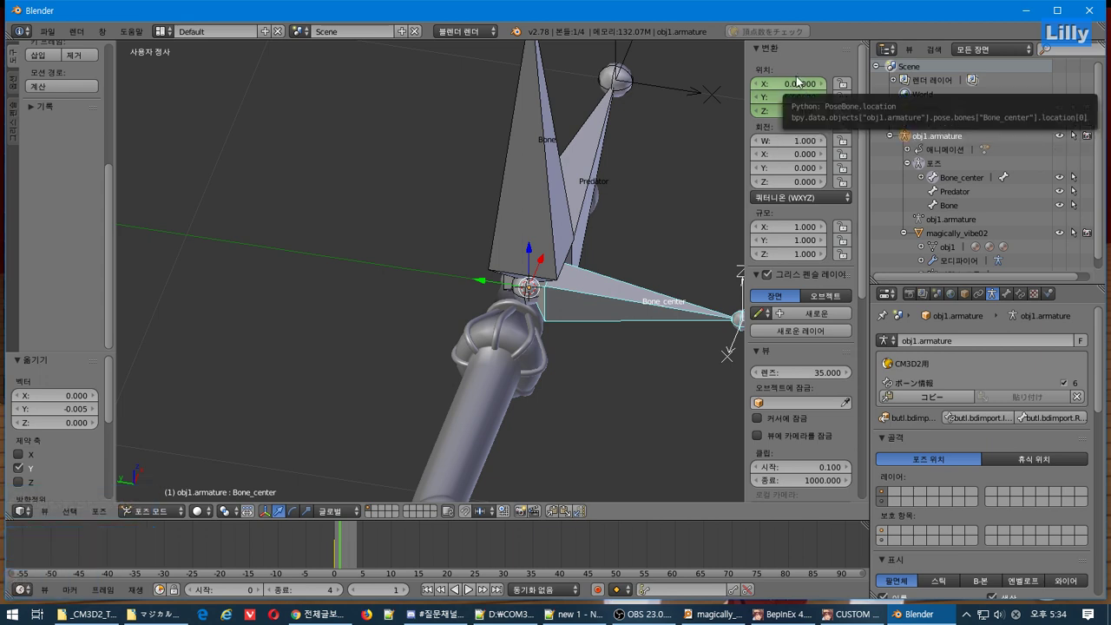
click(804, 111)
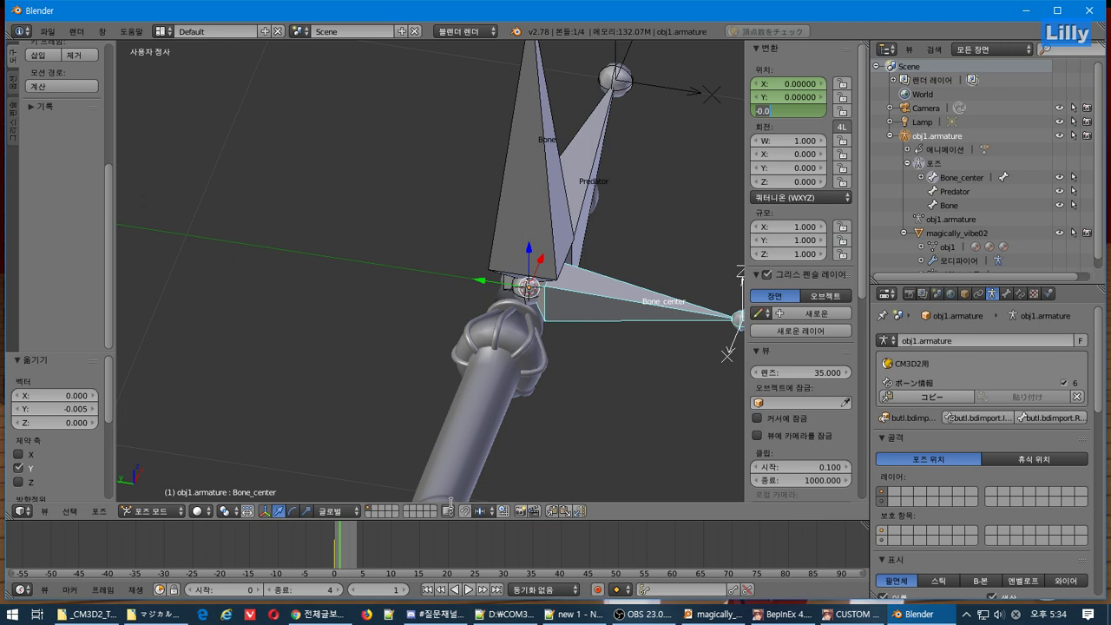
middle_drag(479, 442, 504, 381)
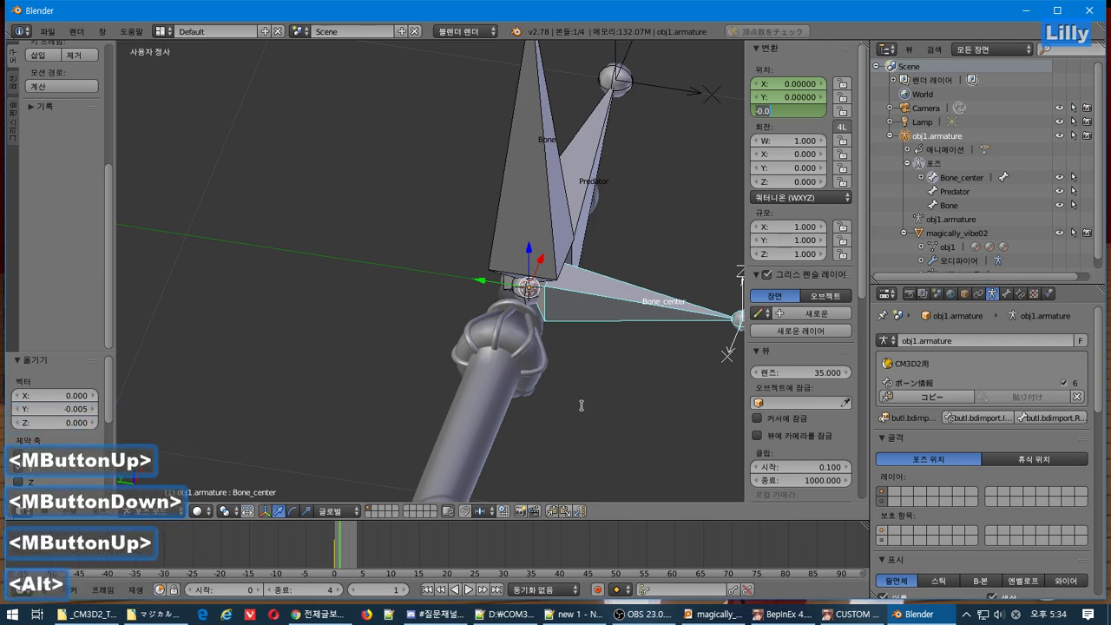
Switch to CUSTOM ORDER MAID 3D 2 and view the held wand from another angle.
key(alt+Tab)
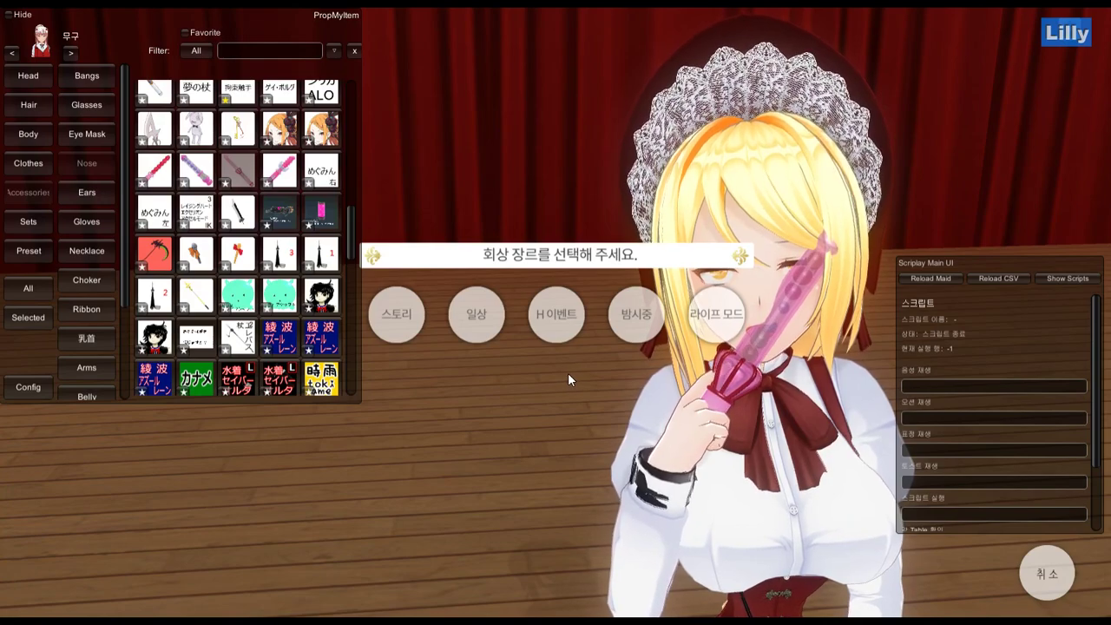
key(alt)
middle_drag(649, 419, 502, 384)
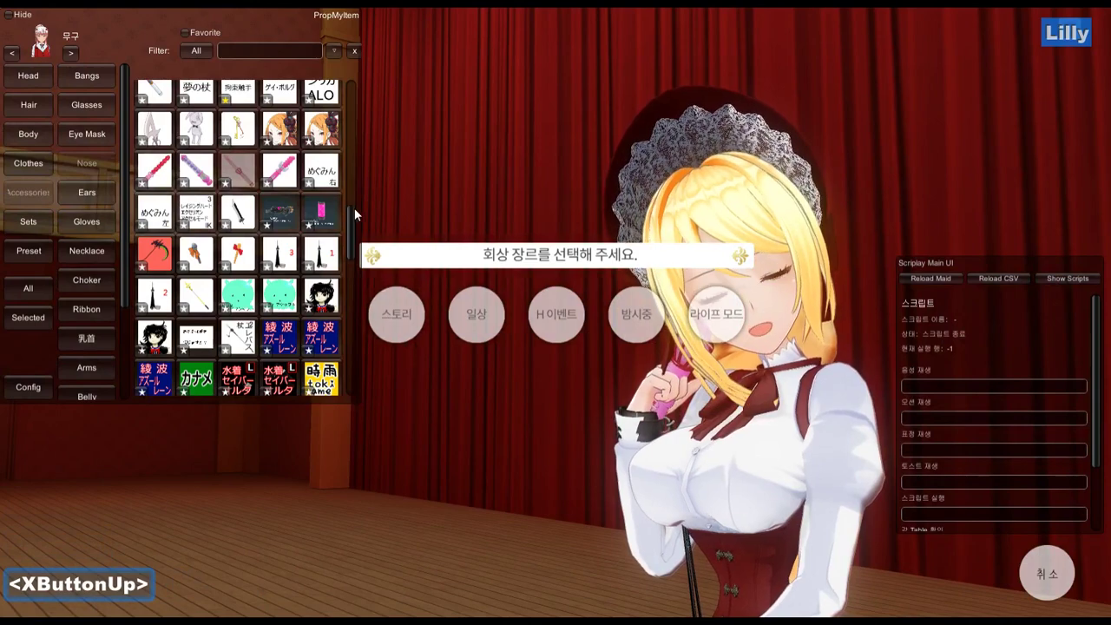
Open the menu export settings of Acc: Nose in ACCex, copy "magically" from the menu name and close the settings.
key(F12)
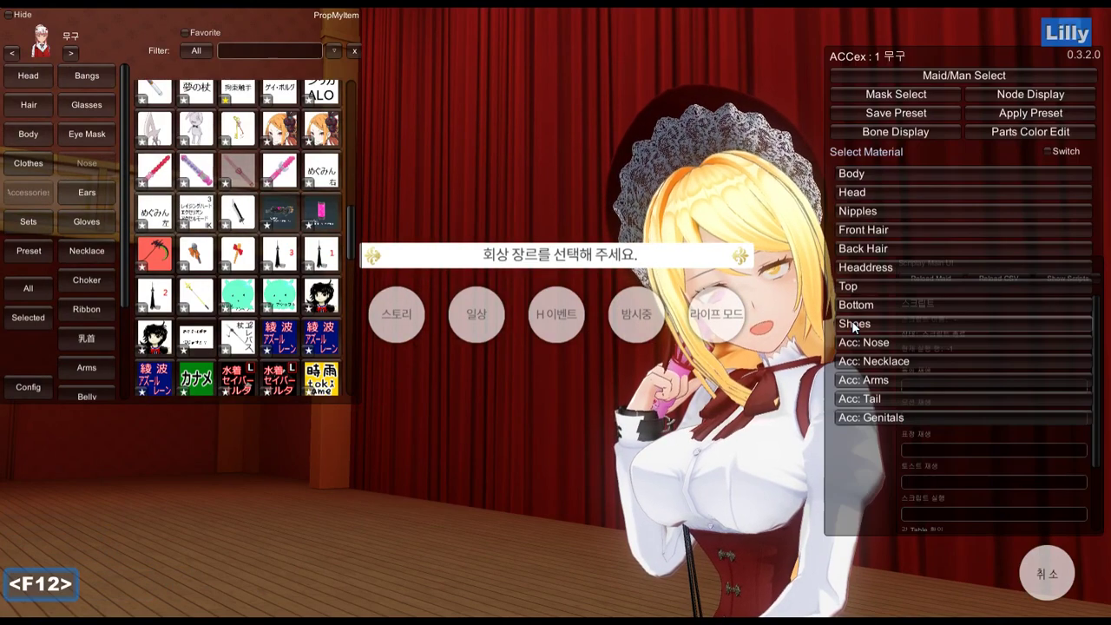
click(897, 346)
click(913, 510)
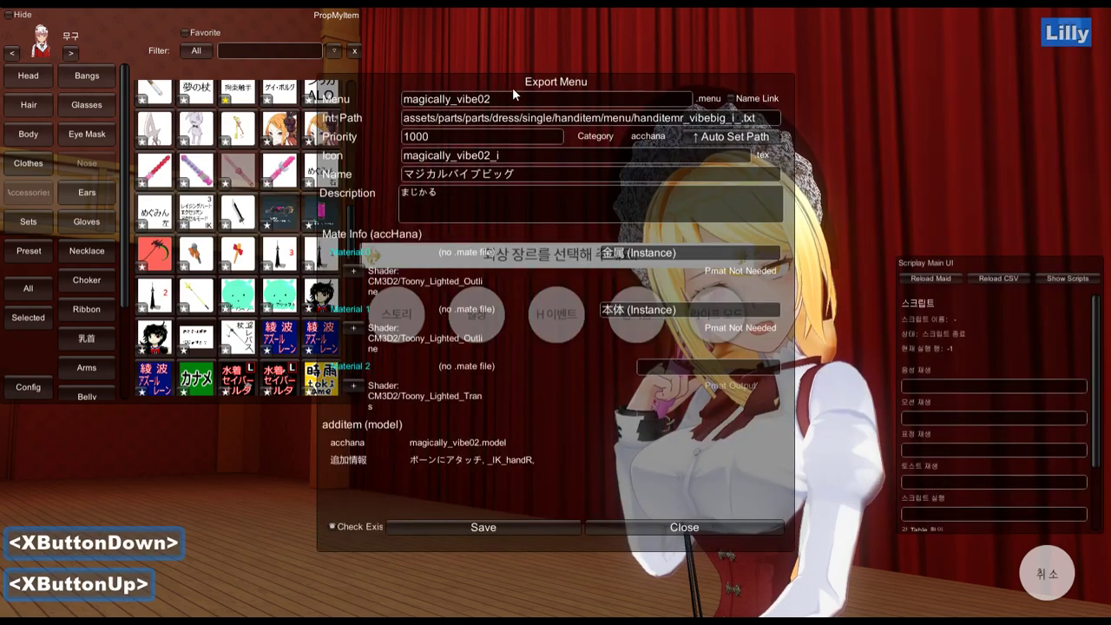
double_click(448, 99)
key(ctrl+c)
key(F12)
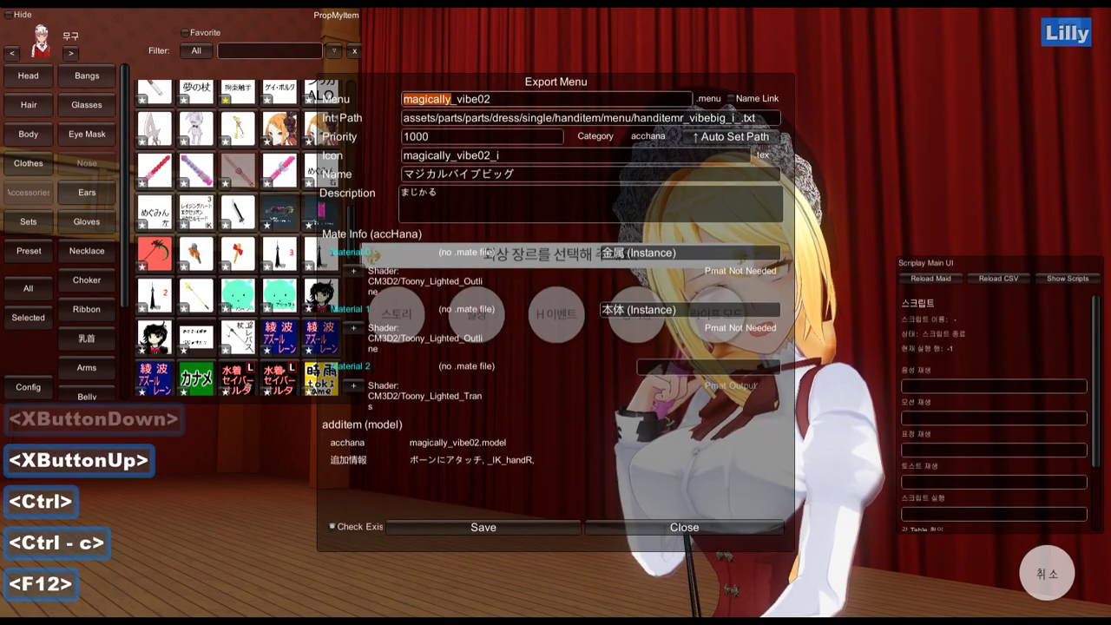
click(709, 528)
click(709, 531)
key(F12)
Show items of all categories and filter them by the copied text "magically".
click(27, 290)
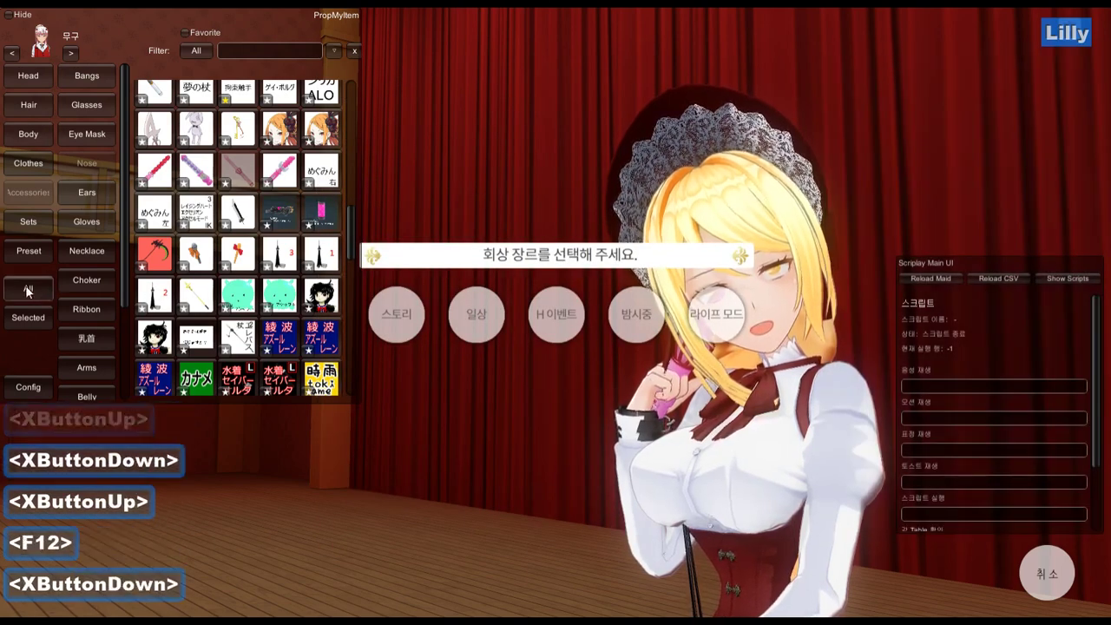
click(223, 57)
key(ctrl+v)
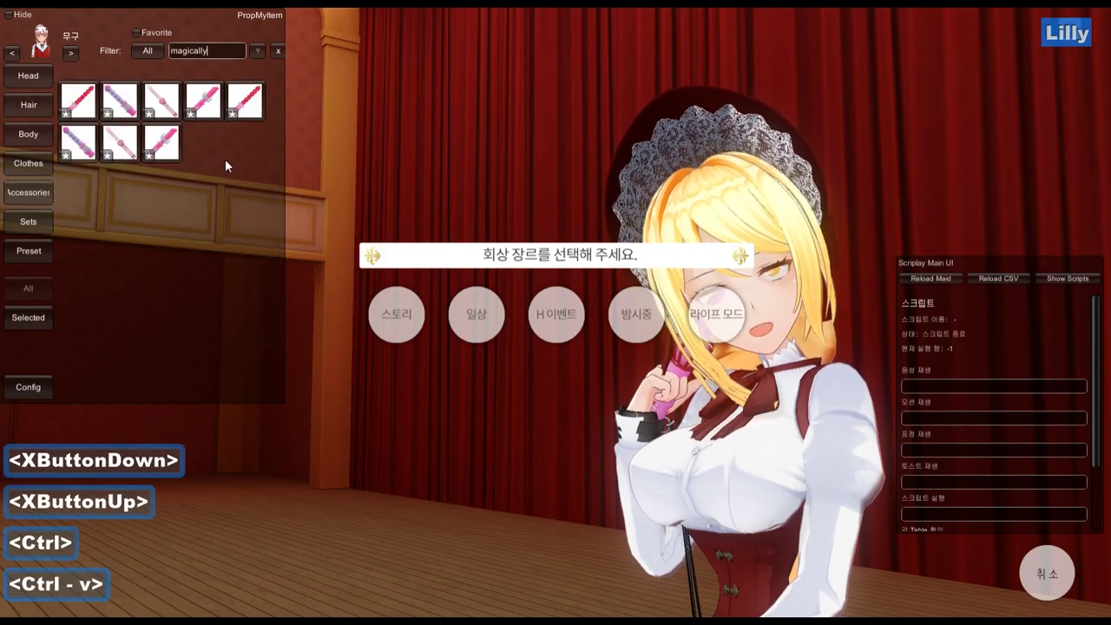
Try on several wand variants from the filtered items, including one for the character's other hand.
click(519, 439)
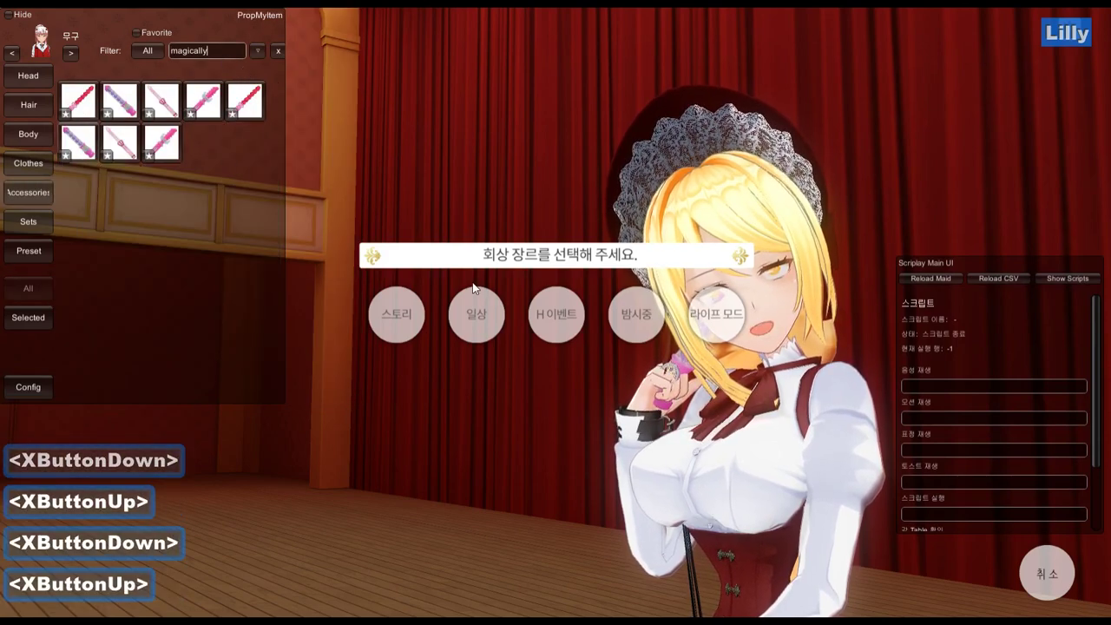
click(198, 106)
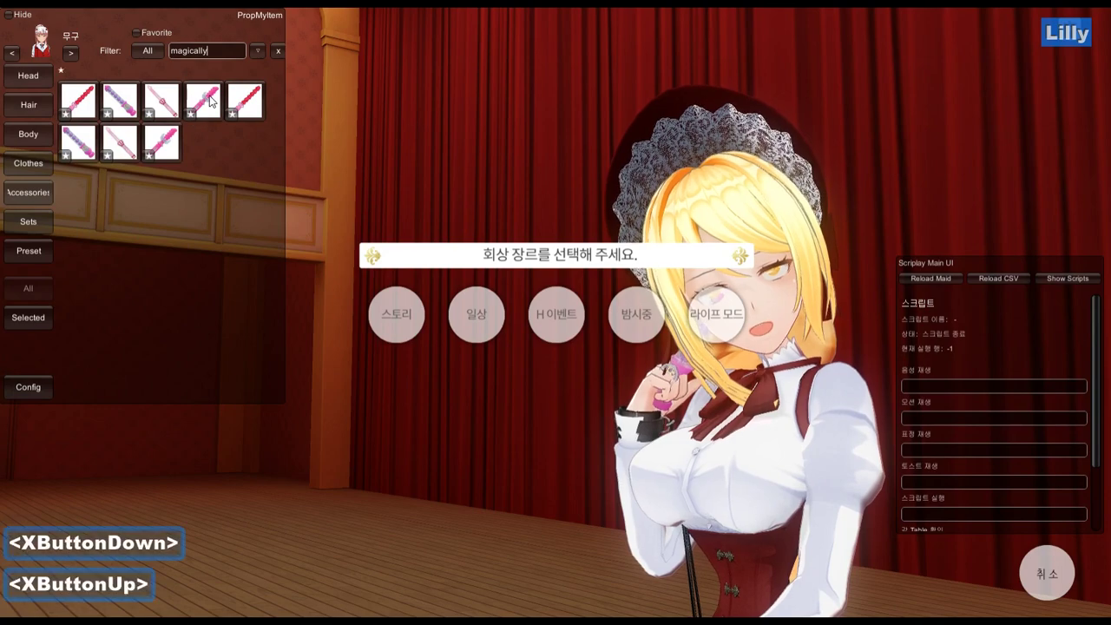
click(127, 141)
Inspect the wand items attached to both of the character's hands, up close and from the front.
middle_drag(648, 476, 512, 213)
right_drag(536, 434, 621, 453)
scroll(622, 453, up, 3)
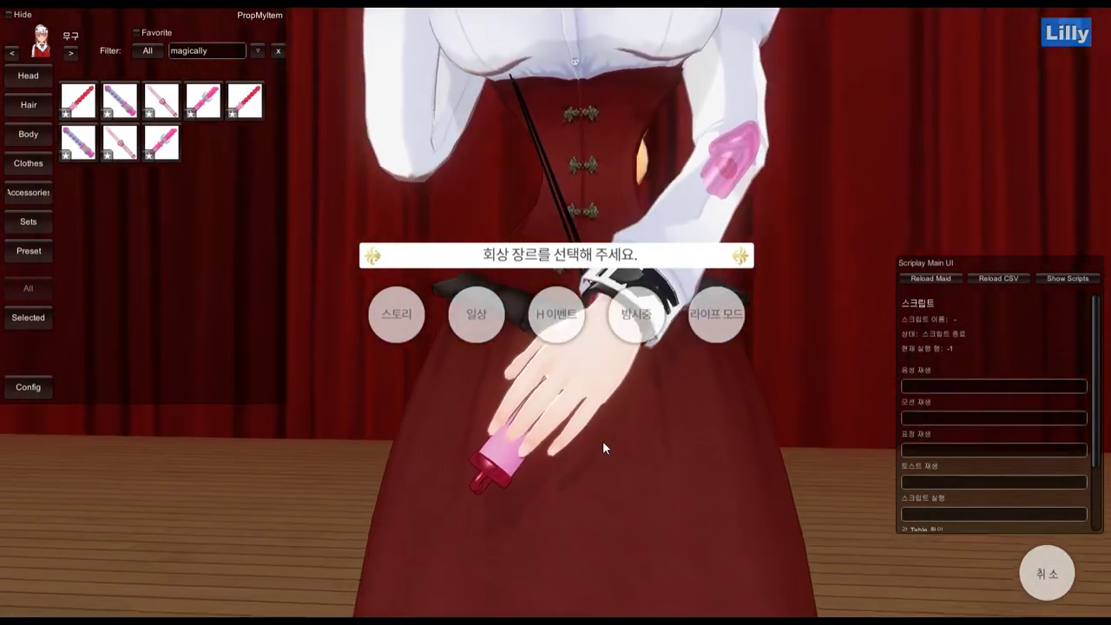
right_drag(603, 442, 592, 484)
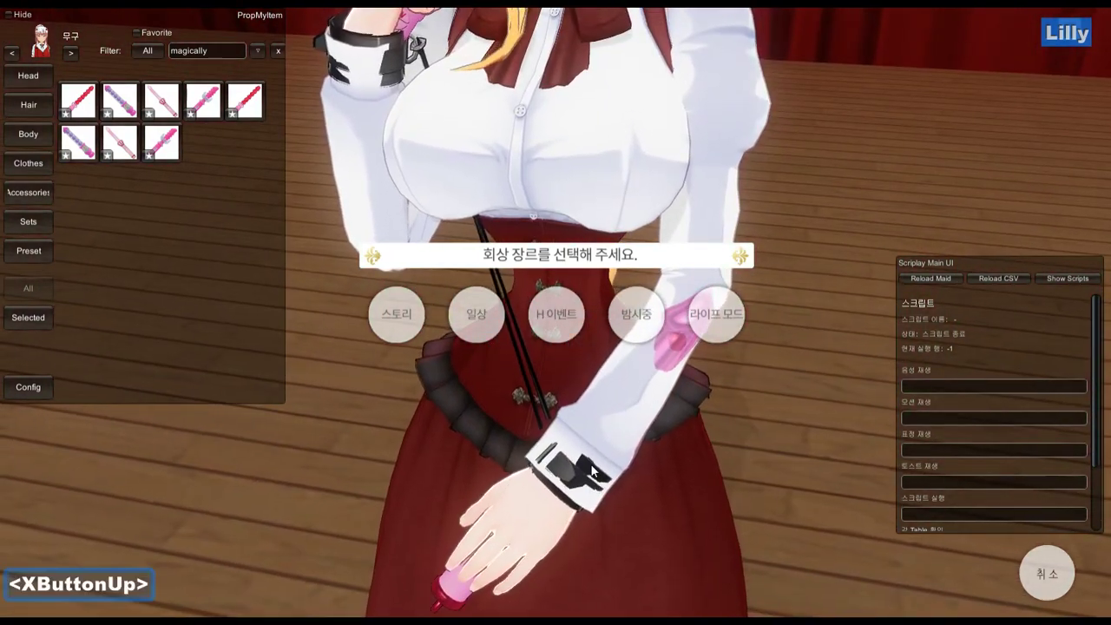
scroll(590, 464, down, 6)
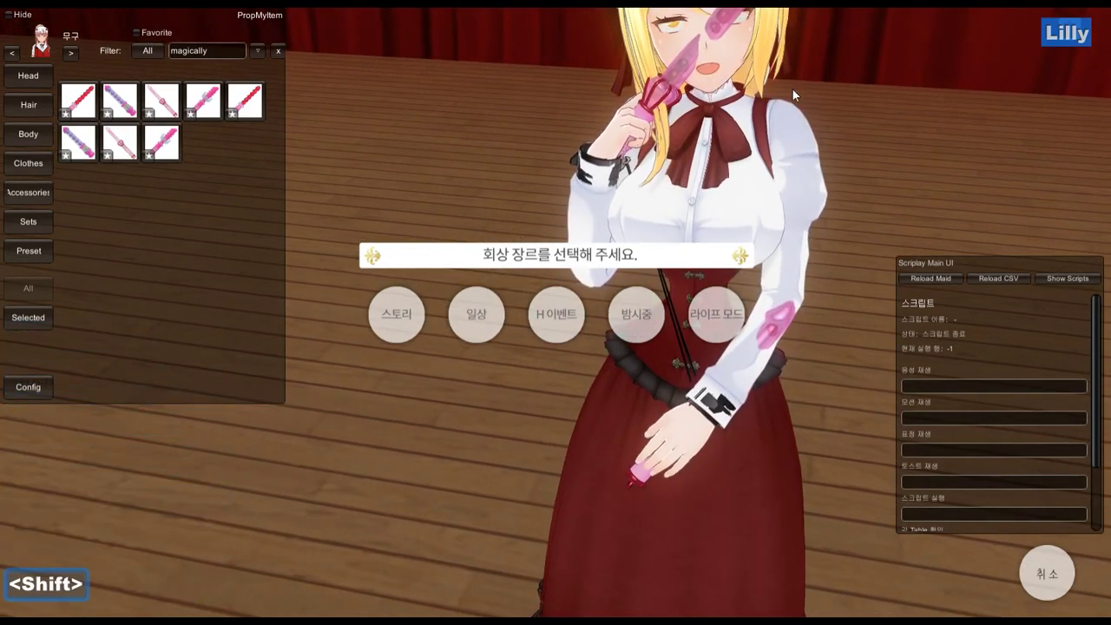
shift+middle_drag(792, 88, 744, 177)
scroll(744, 176, up, 1)
right_drag(743, 176, 706, 153)
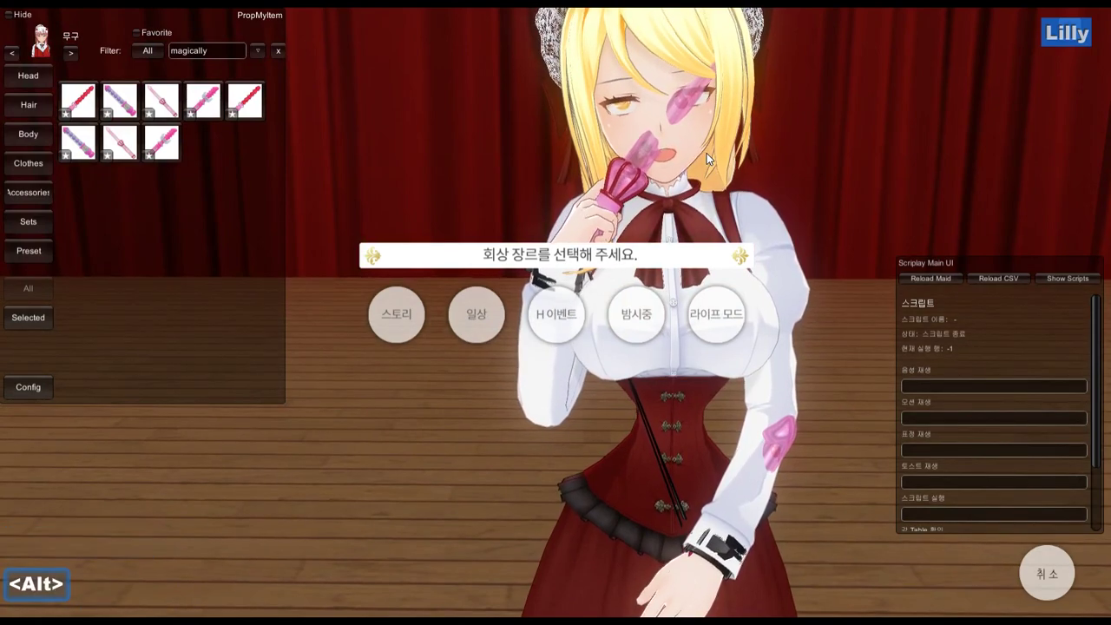
Switch to Blender, set Bone_center's Z location to 0.01 at frame 1 and insert a location keyframe.
key(alt+Tab)
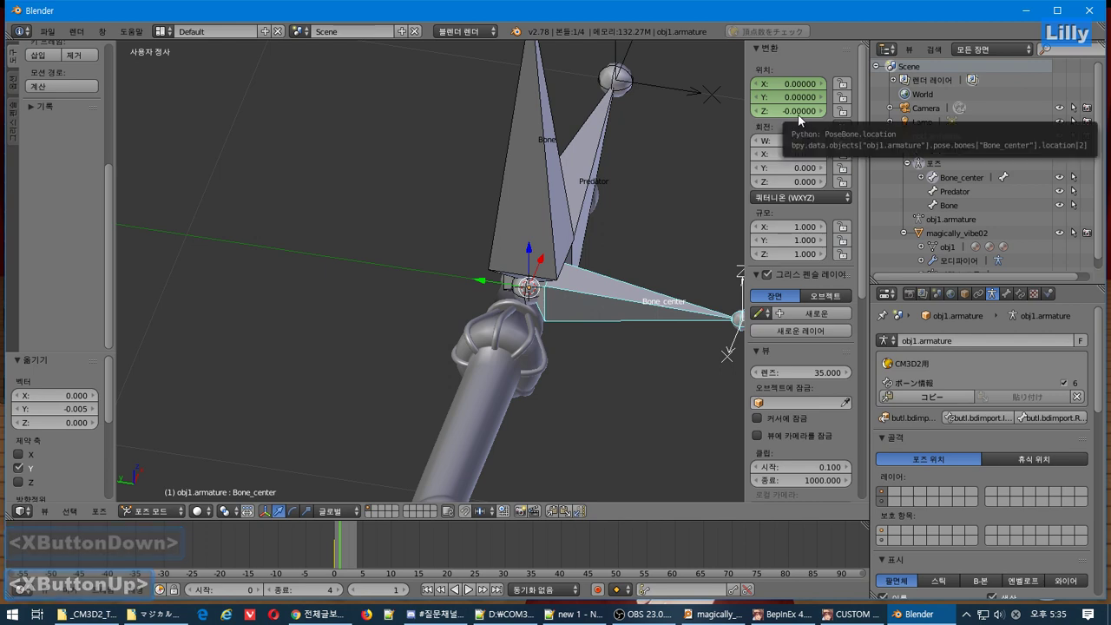
shift+middle_drag(513, 257, 437, 258)
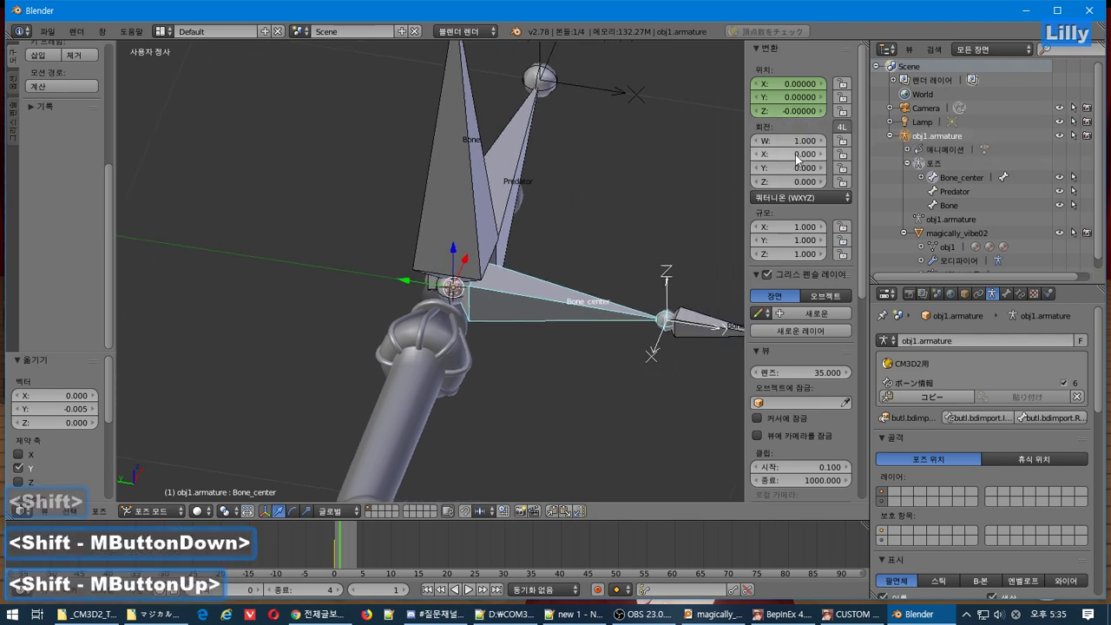
click(792, 114)
text(.0)
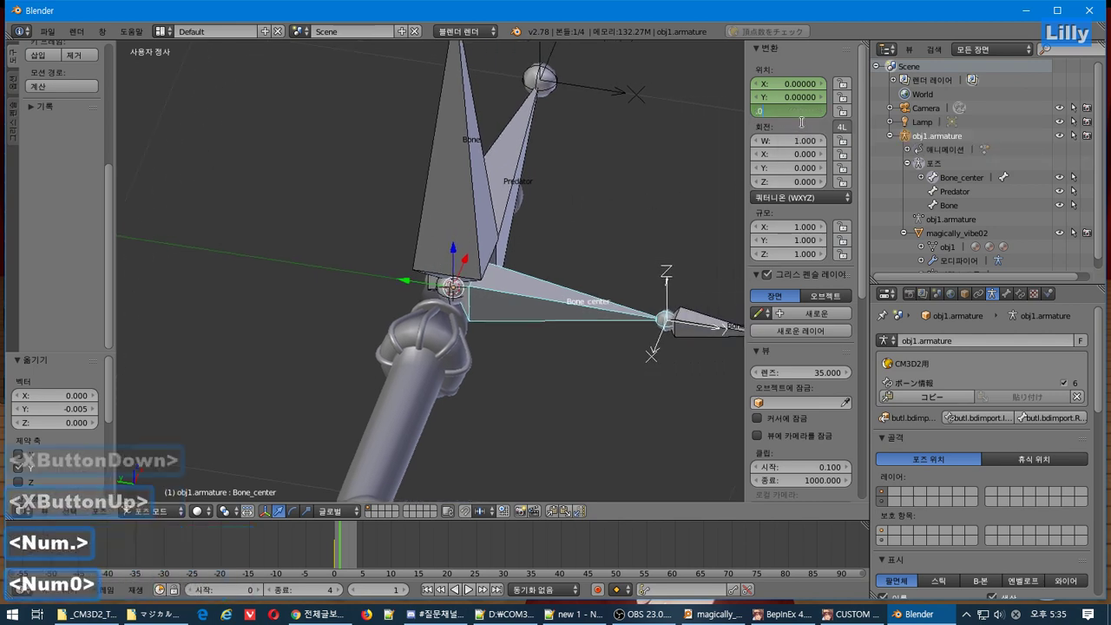
text(.)
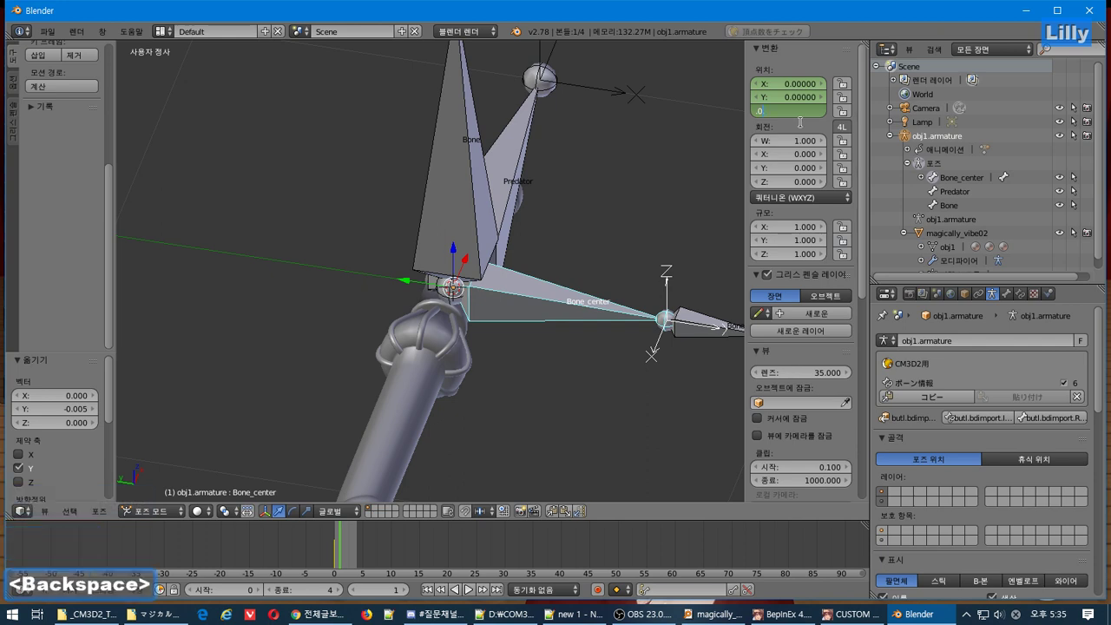
text(0)
key(BackSpace)
text(1)
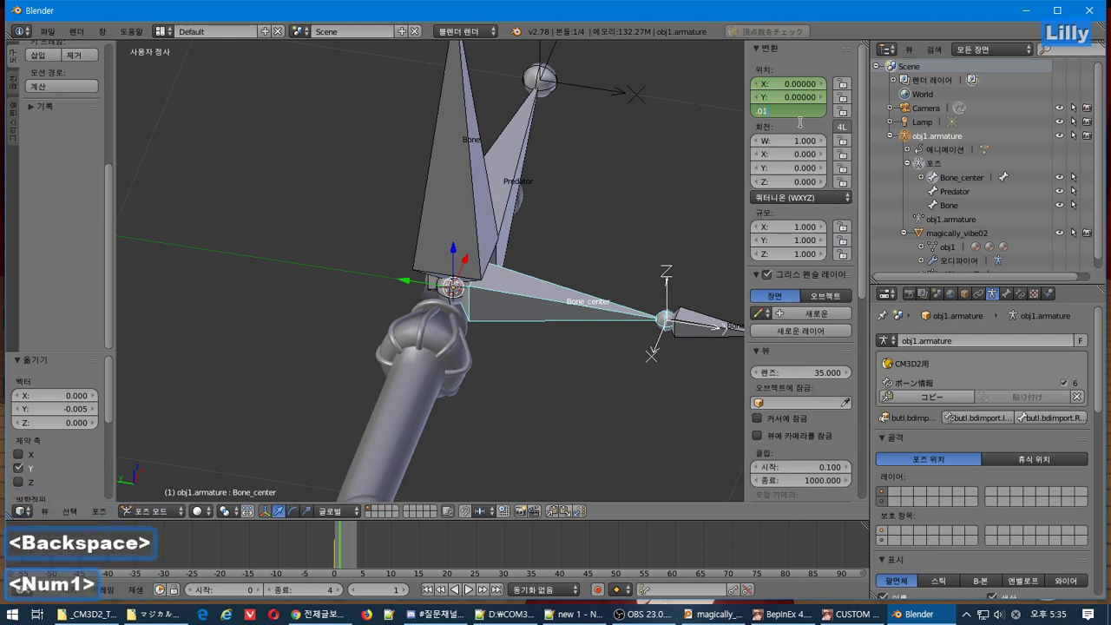
key(Return)
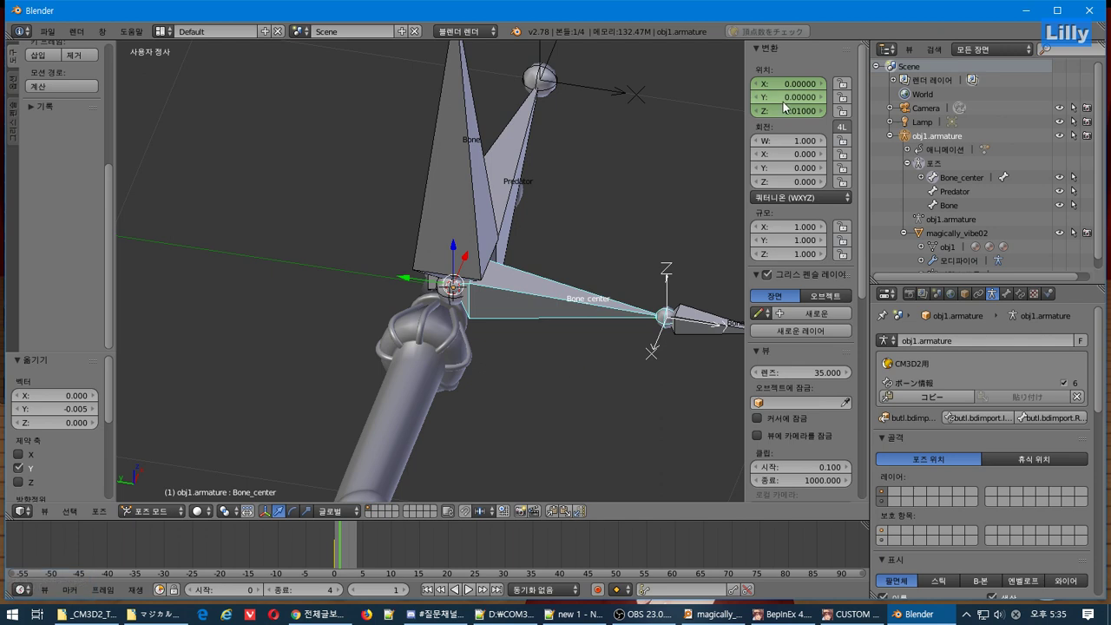
right_click(783, 107)
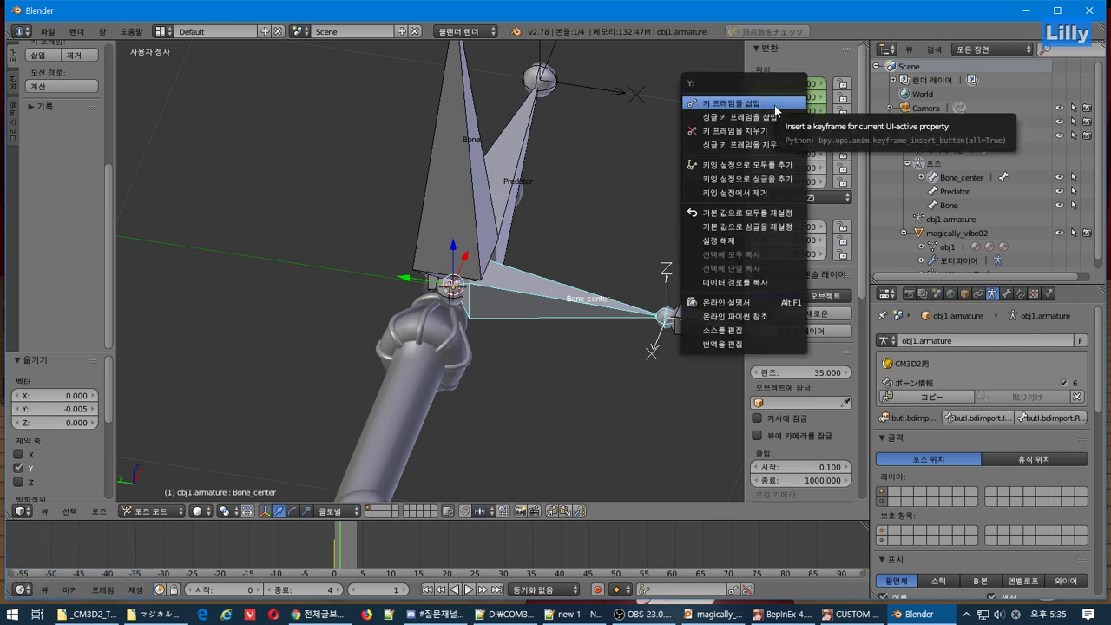
click(775, 107)
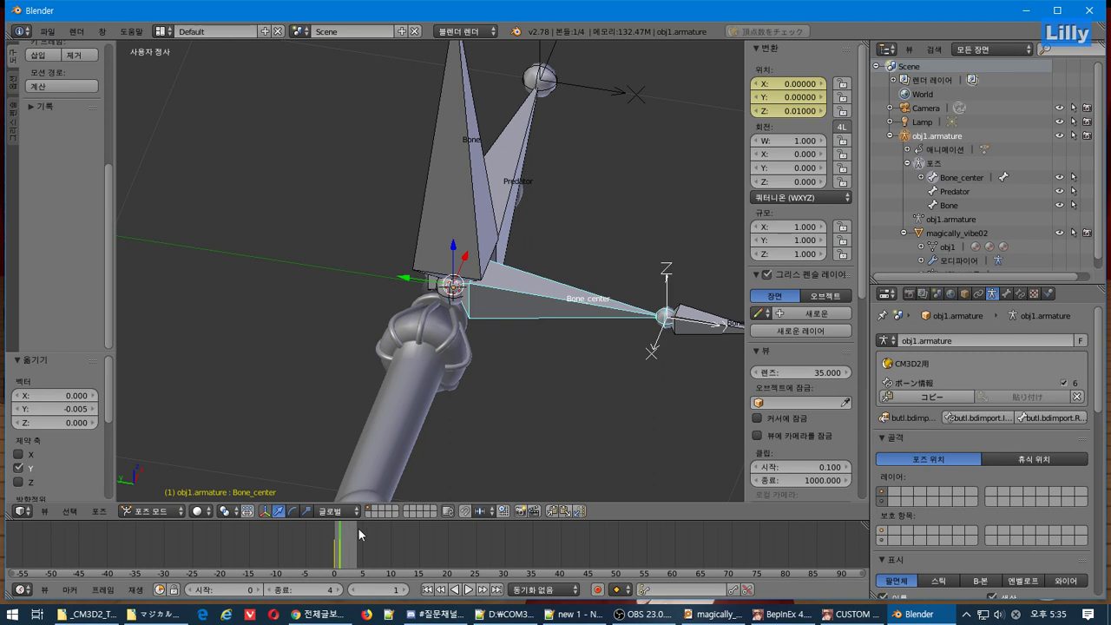
Go through frames 1 to 4 and back to frame 0 to review Bone_center's location values.
mouse_move(340, 548)
mouse_down()
mouse_move(327, 542)
mouse_move(349, 549)
mouse_up()
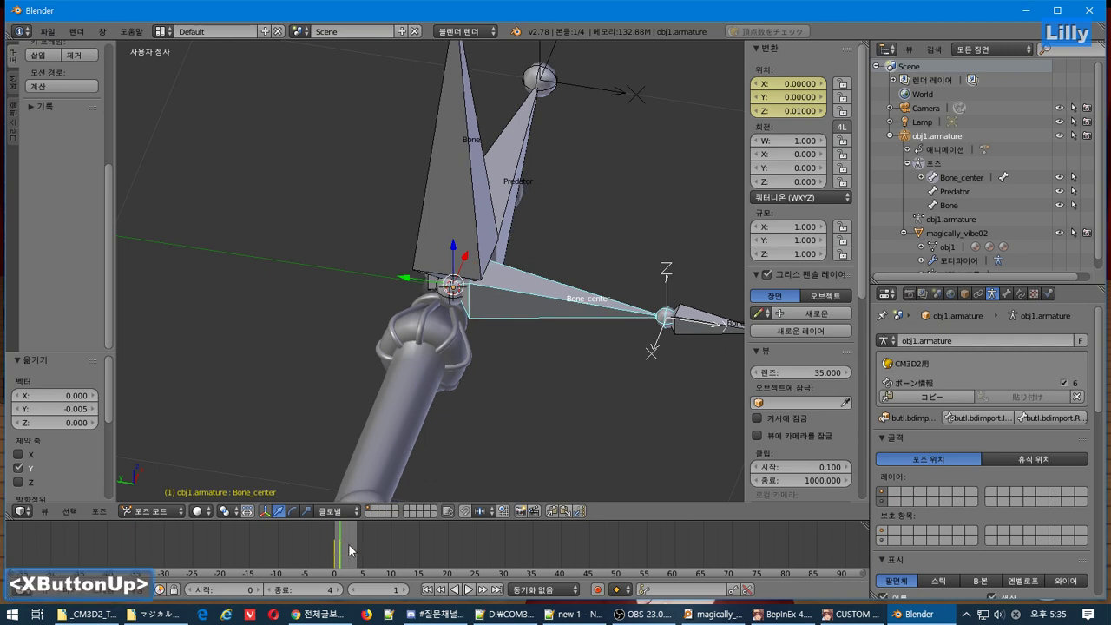
click(404, 590)
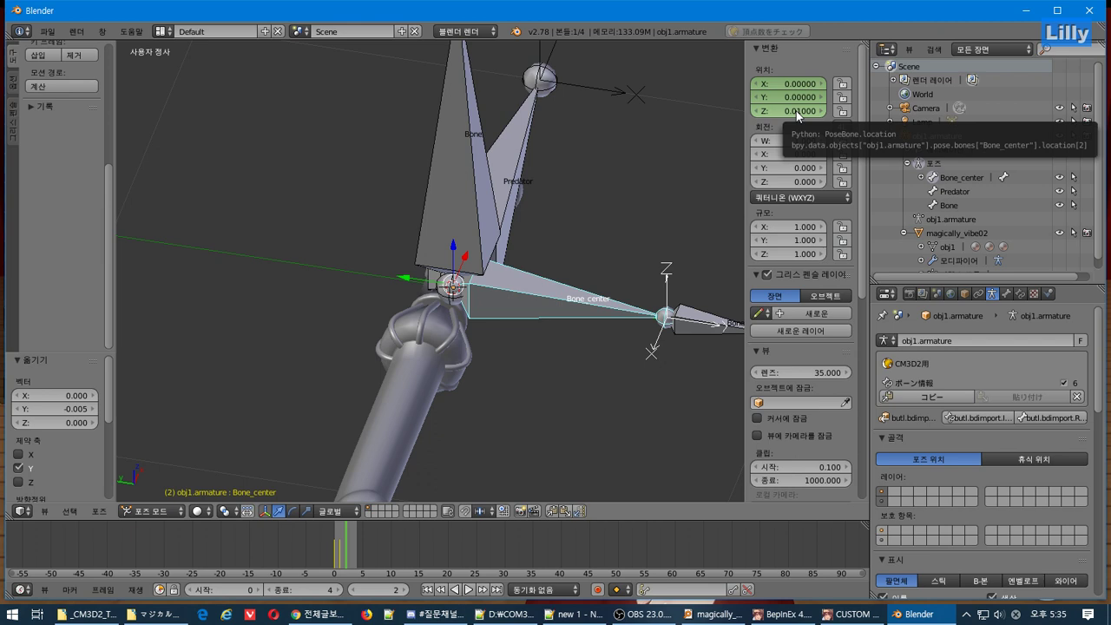
click(404, 593)
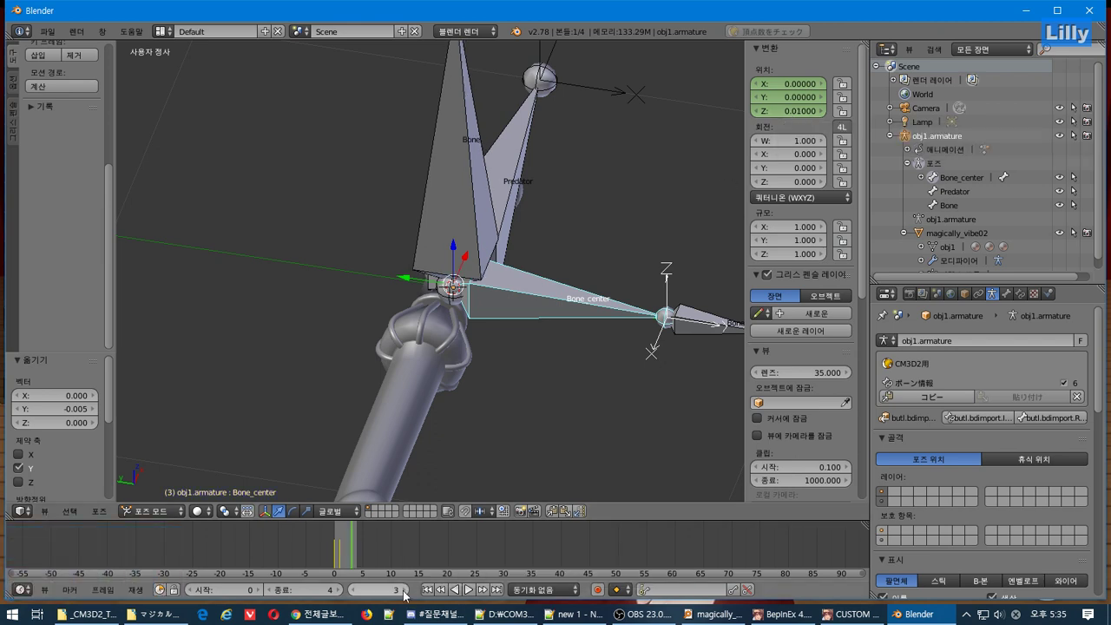
click(403, 594)
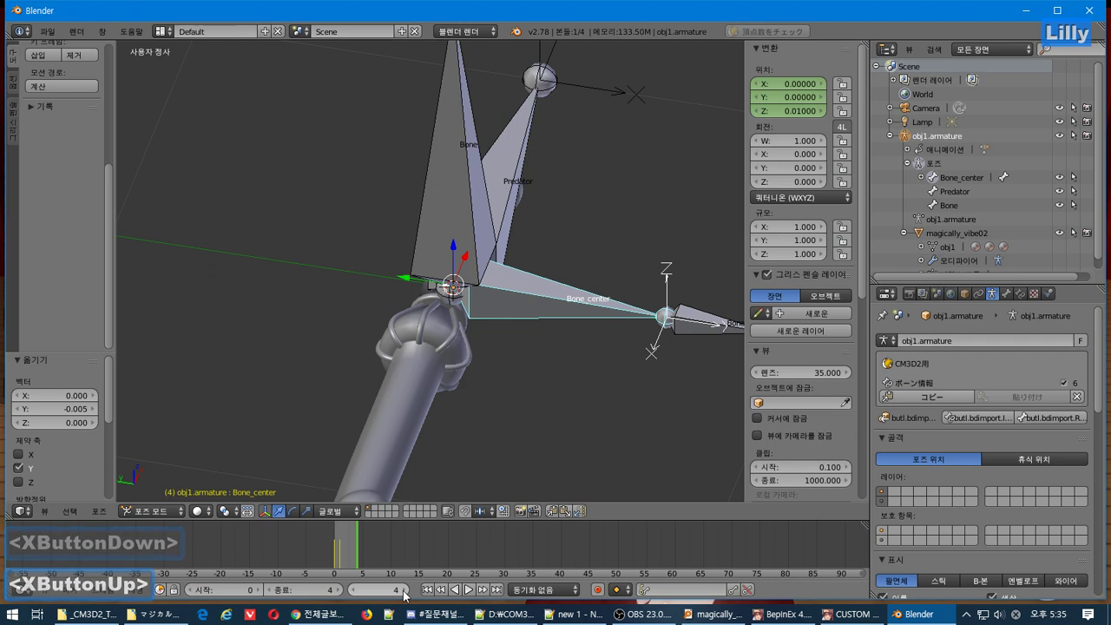
click(353, 594)
click(352, 594)
click(352, 594)
click(352, 594)
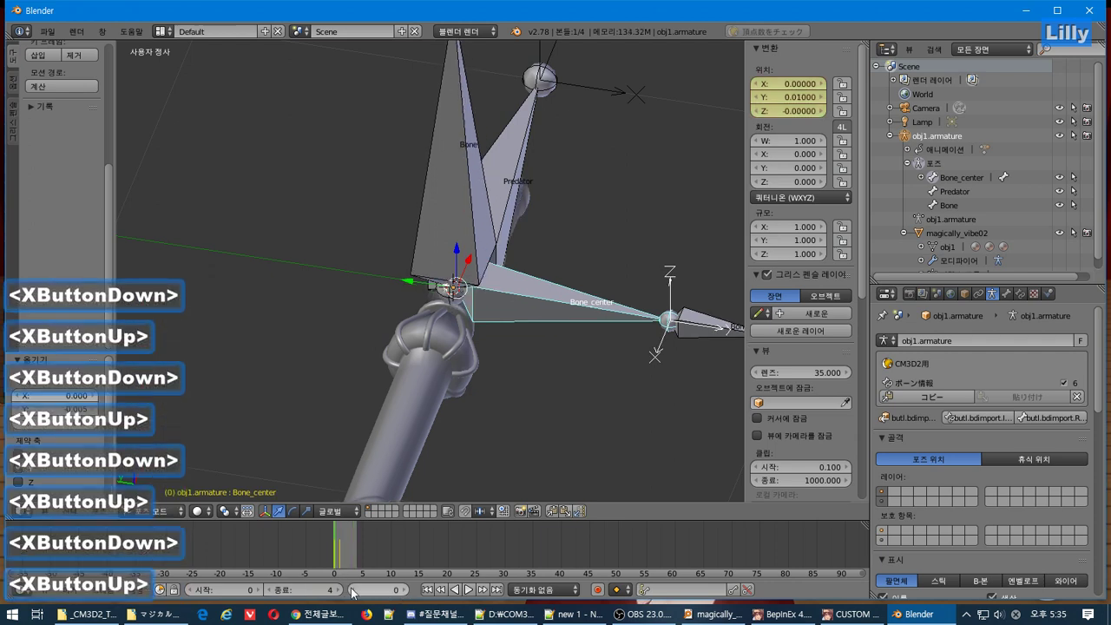
At frame 4, set Bone_center's location to Y 0.01 and Z 0 and insert a keyframe.
click(407, 590)
click(407, 590)
click(407, 590)
click(407, 590)
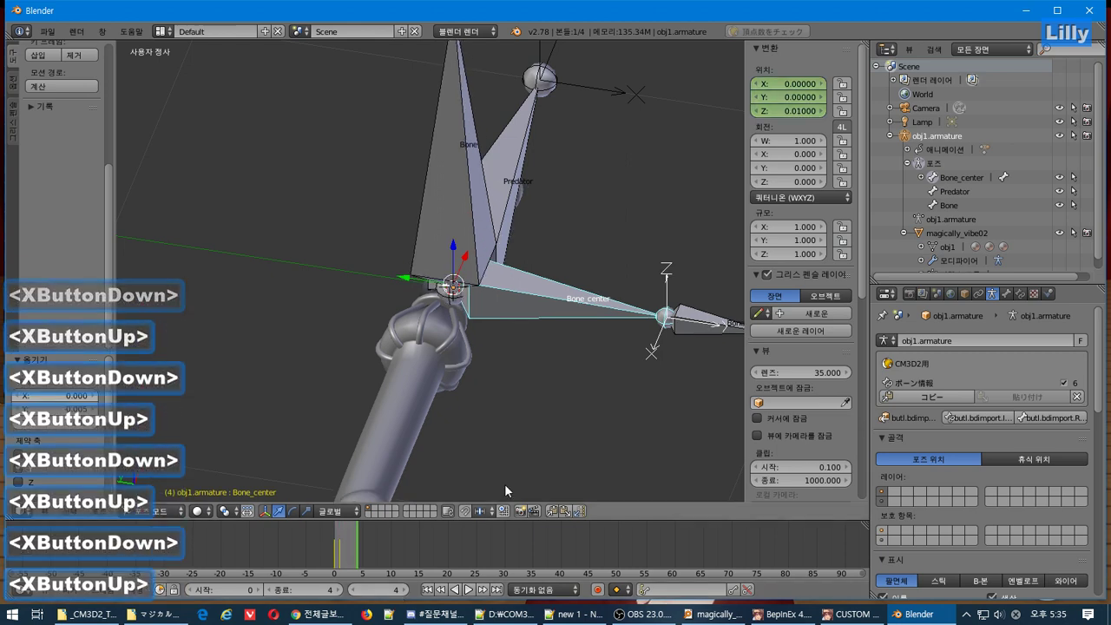
click(790, 97)
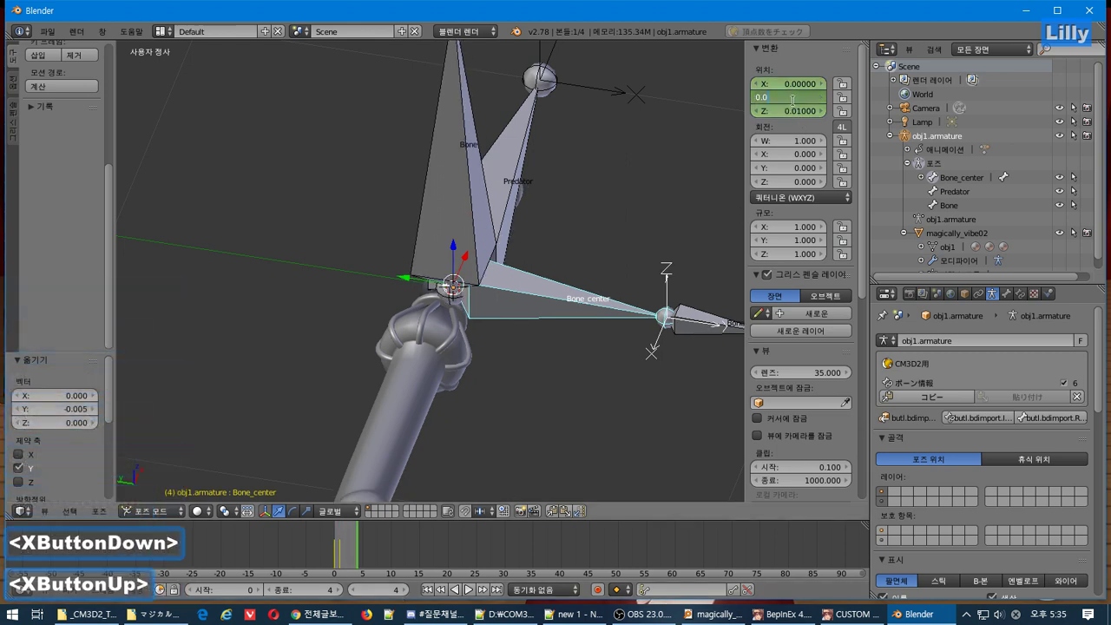
text(1)
key(Return)
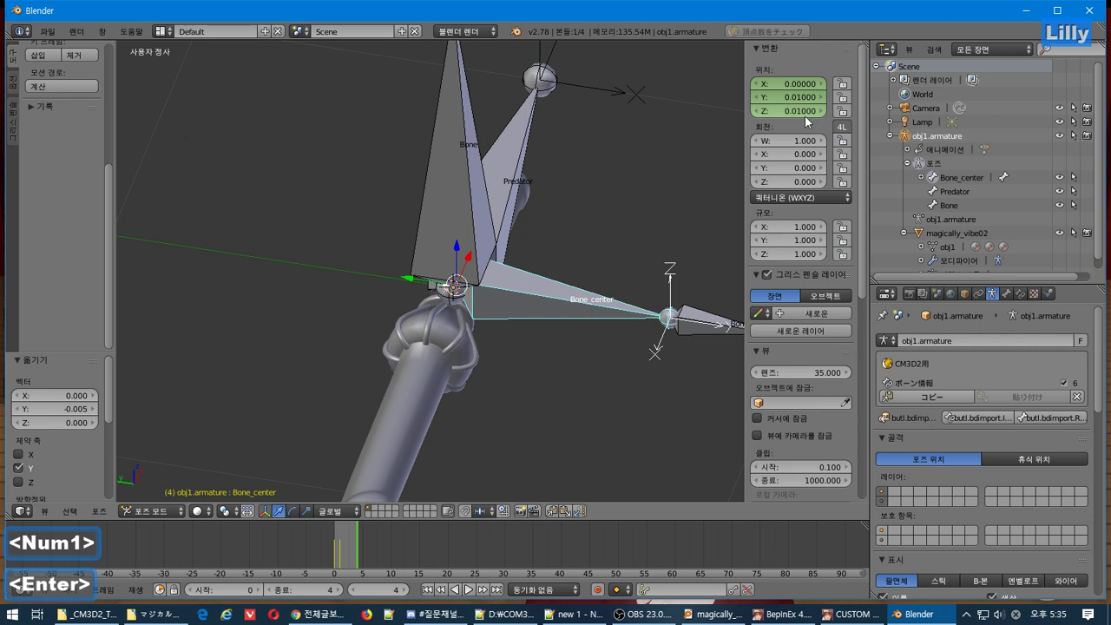
right_click(799, 97)
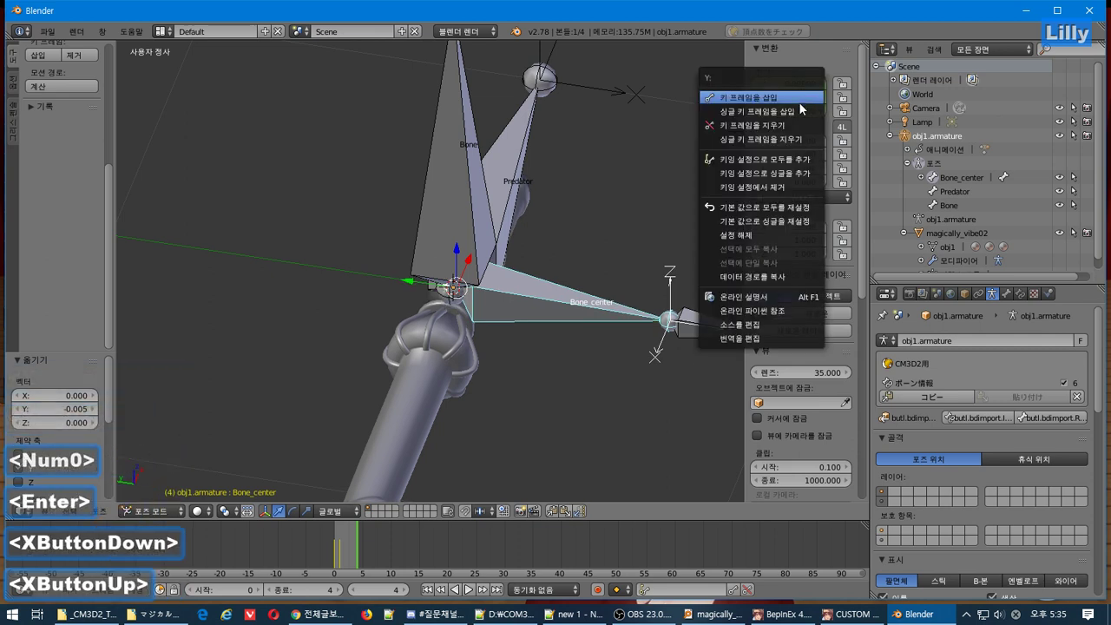
click(799, 98)
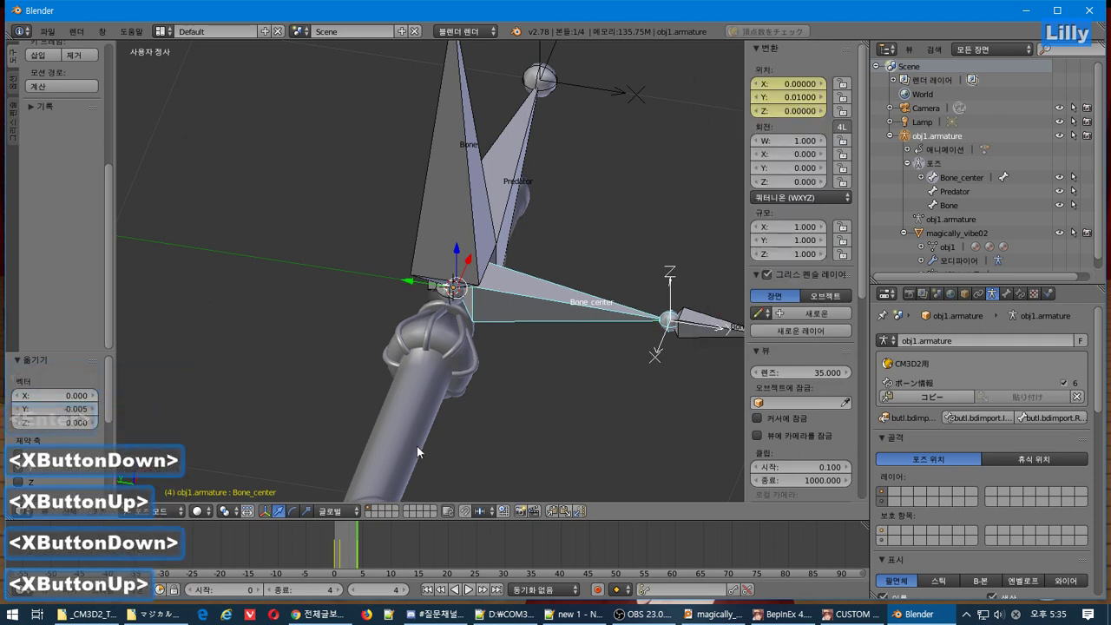
At frame 3, set Bone_center's location to Y 0 and Z -0.01 and insert a keyframe.
click(351, 591)
click(351, 591)
click(351, 591)
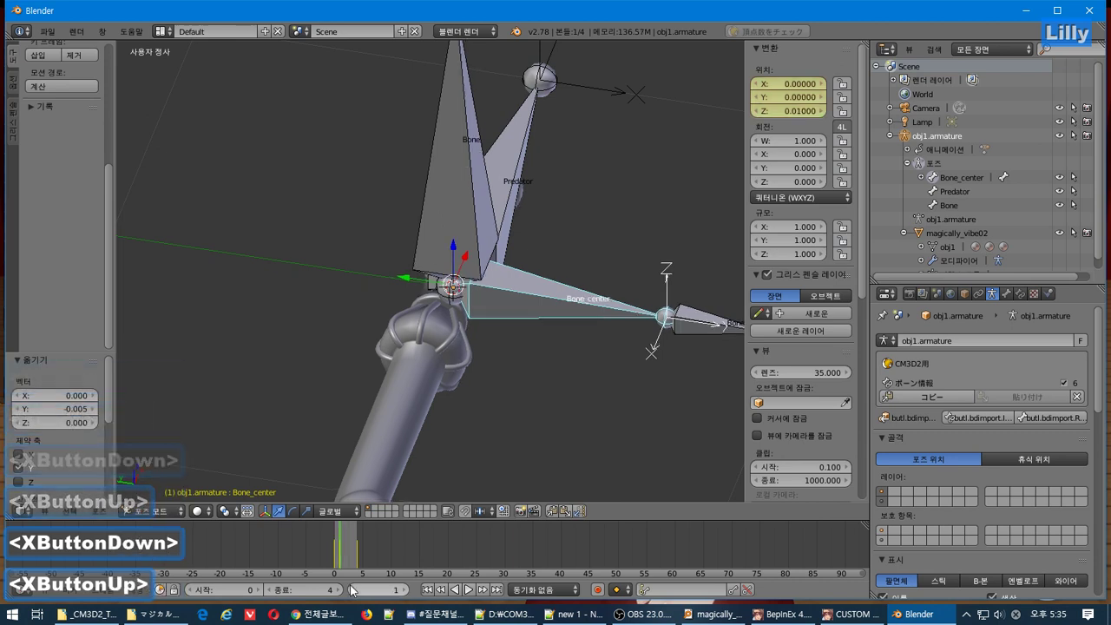
click(402, 592)
click(402, 591)
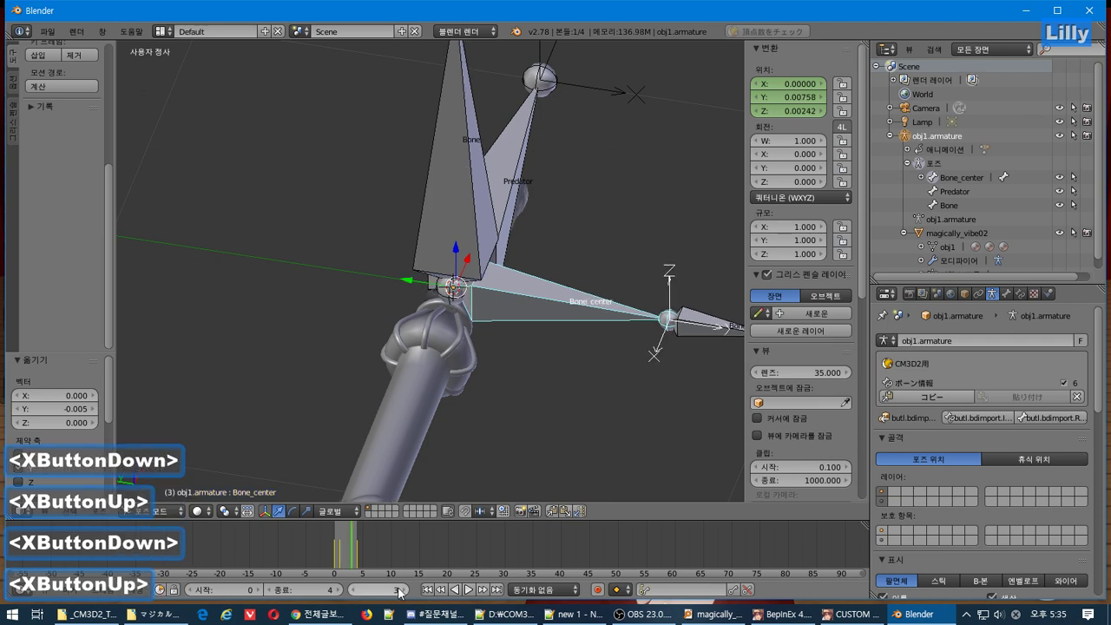
click(790, 98)
text(0)
key(Return)
click(792, 110)
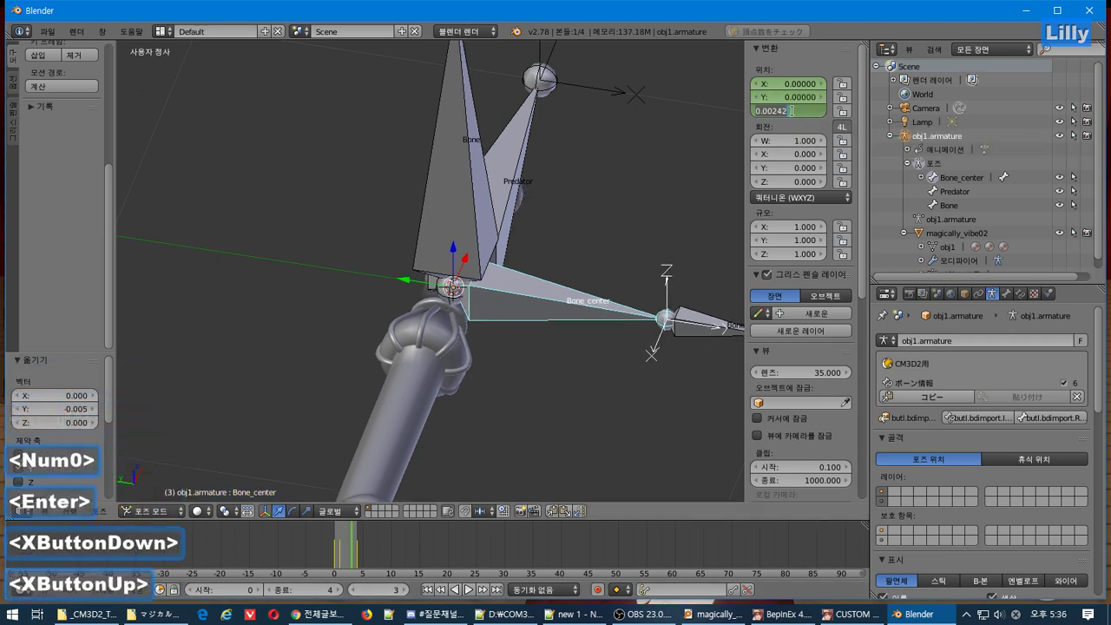
text(-.01)
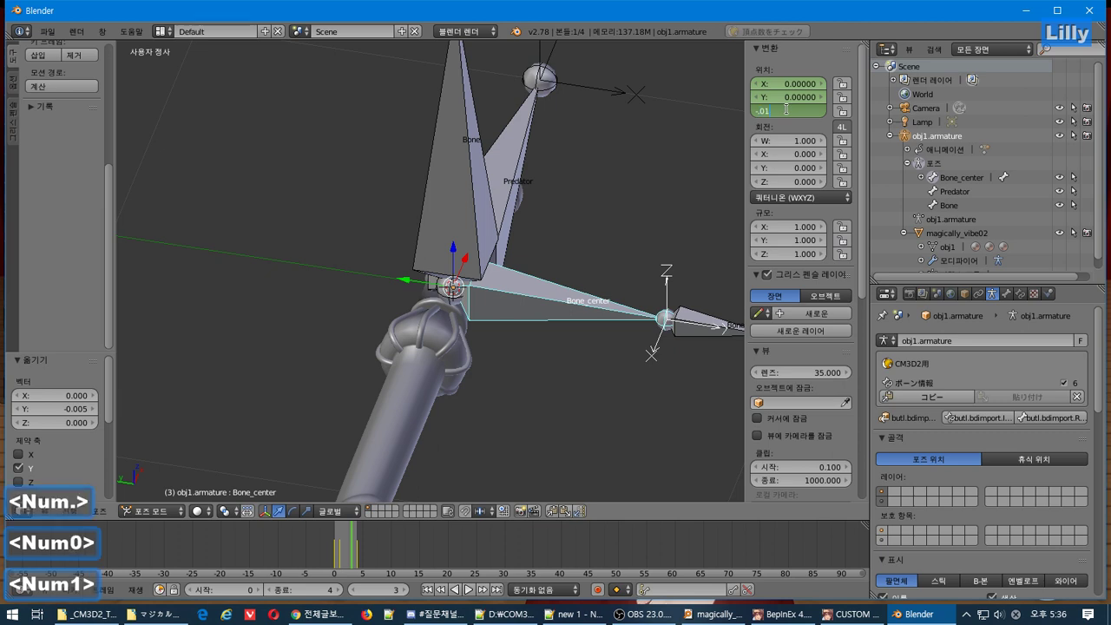
key(Return)
right_click(782, 108)
click(783, 106)
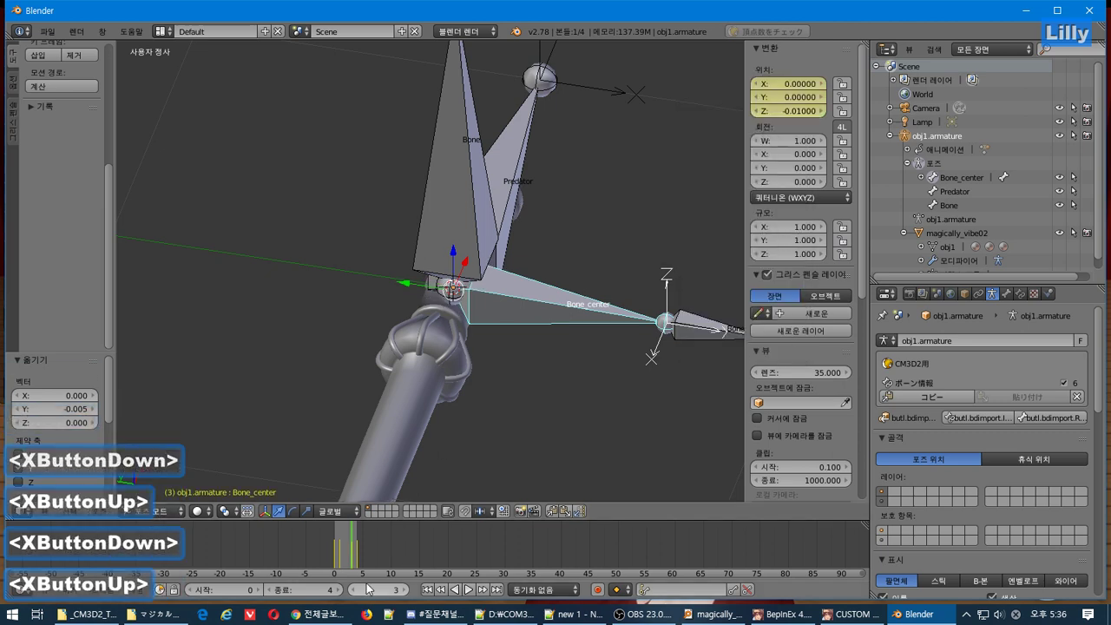
At frame 2, set Bone_center's Y location to -0.01 and insert a location keyframe.
click(352, 592)
click(352, 592)
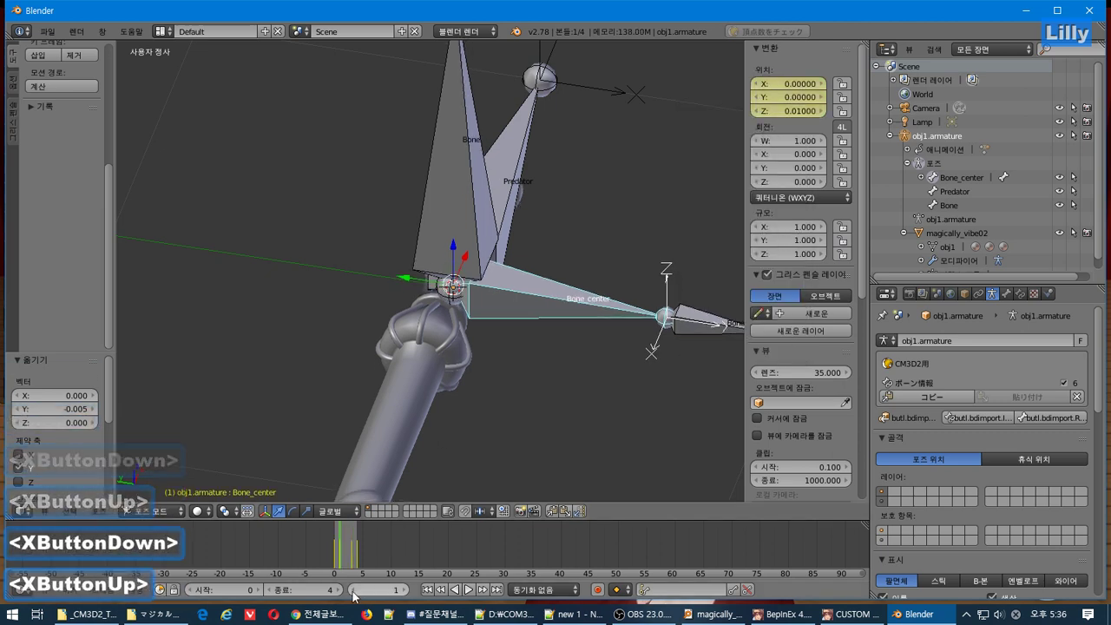
key(Left)
key(Left)
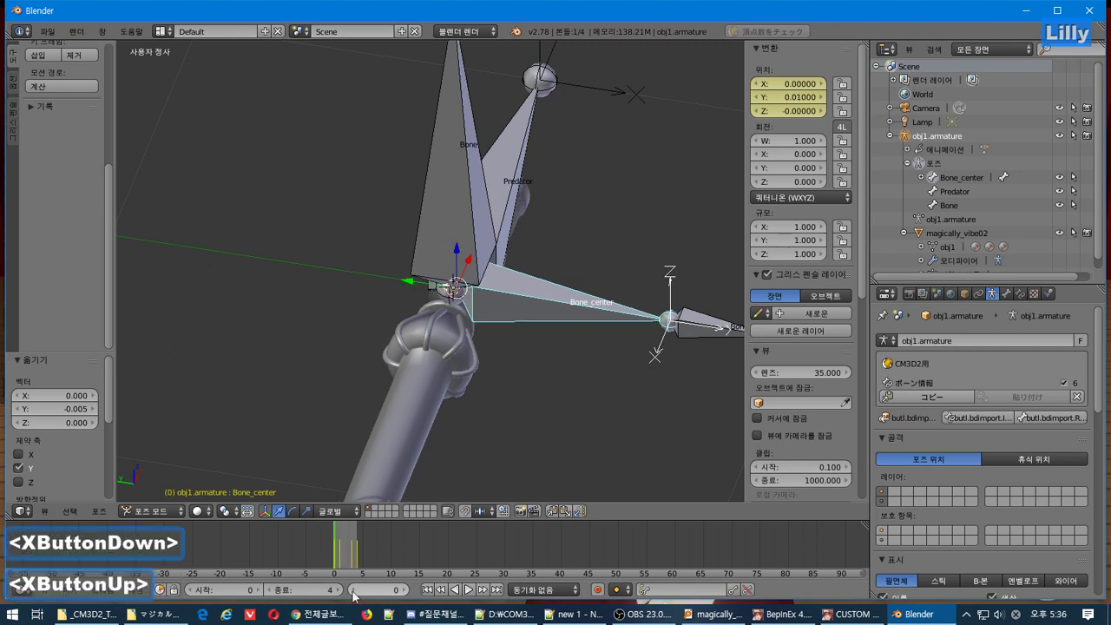
key(Right)
key(Right)
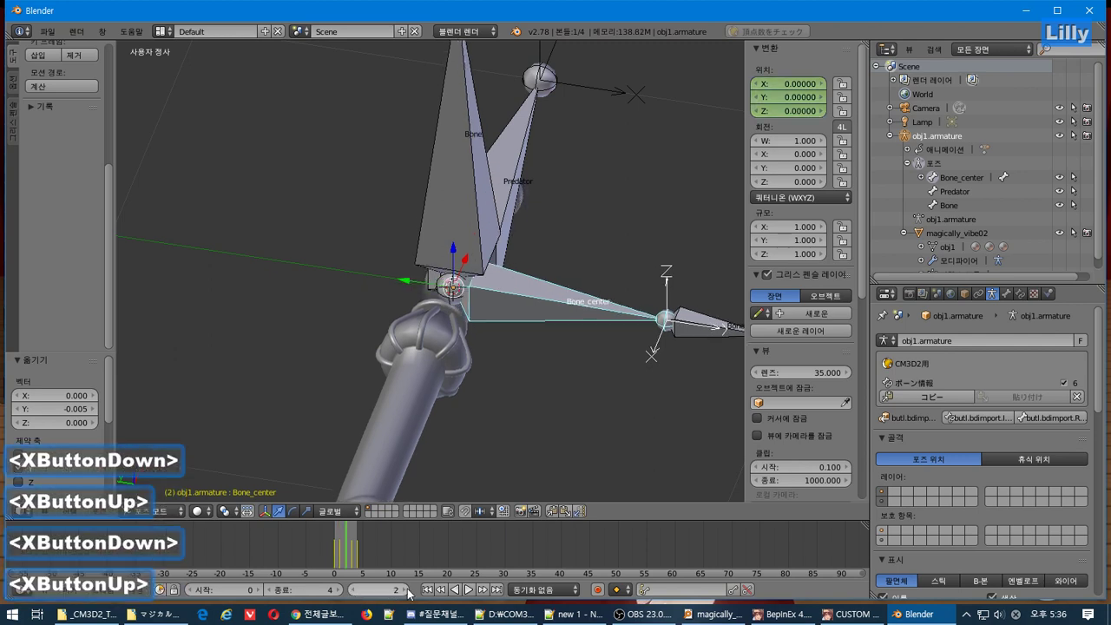
click(793, 97)
text(-)
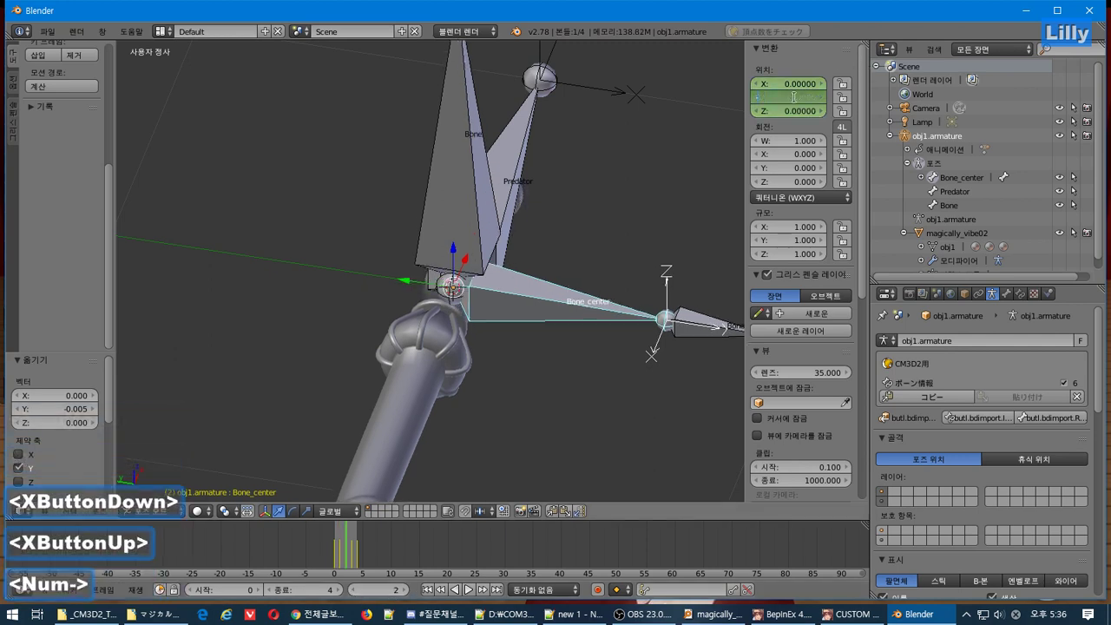
text(0.01)
key(Return)
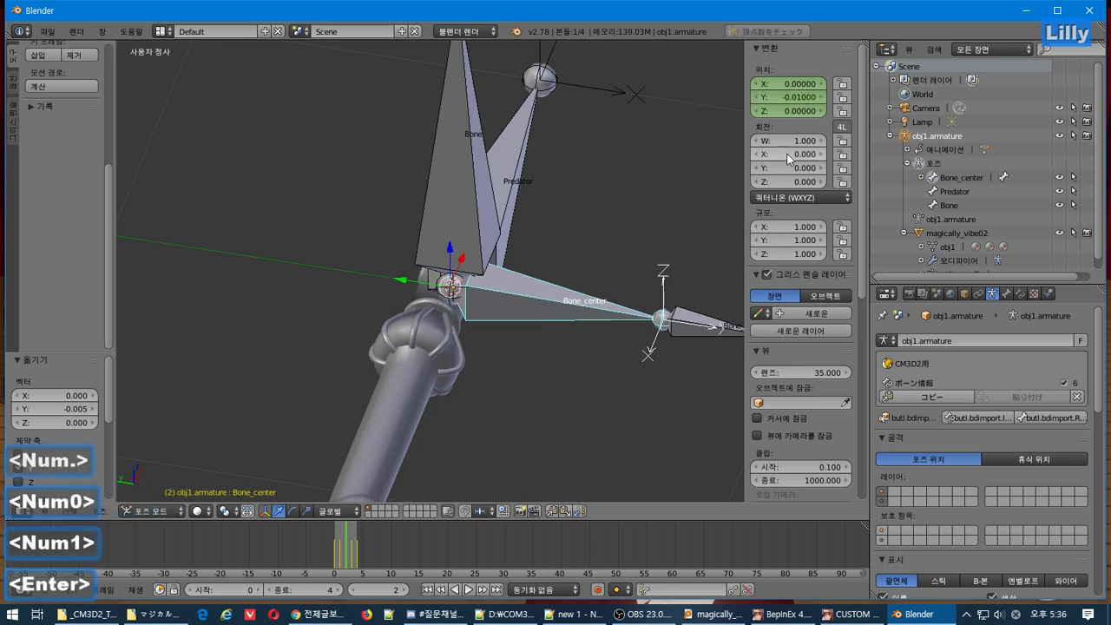
right_click(786, 83)
click(786, 80)
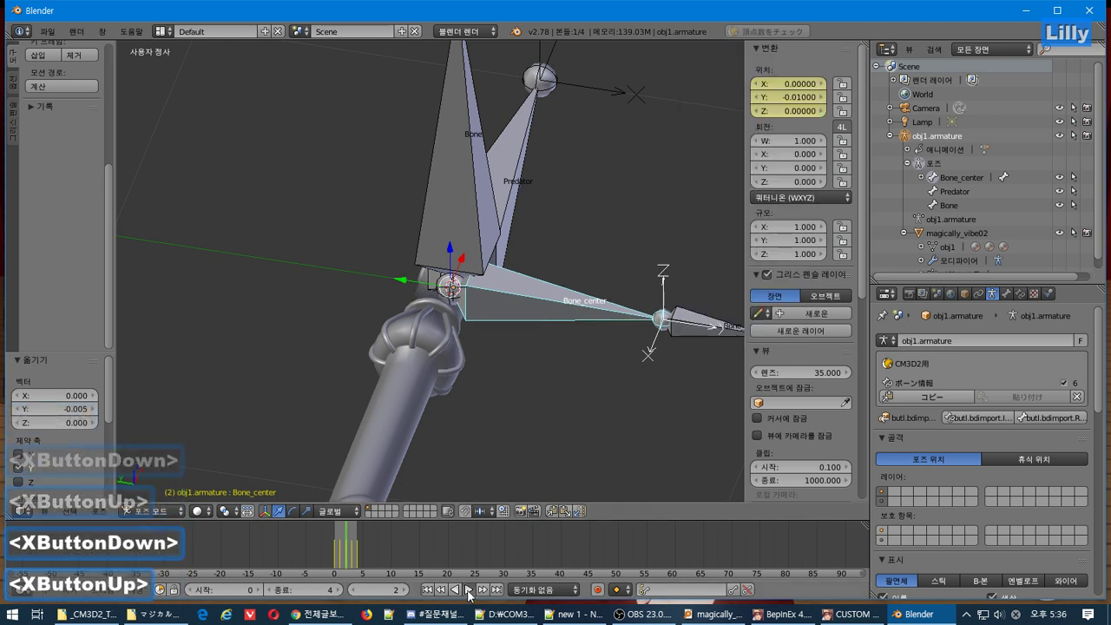
Play the animation and watch the wand's looping motion from another angle.
key(alt+a)
scroll(456, 423, down, 4)
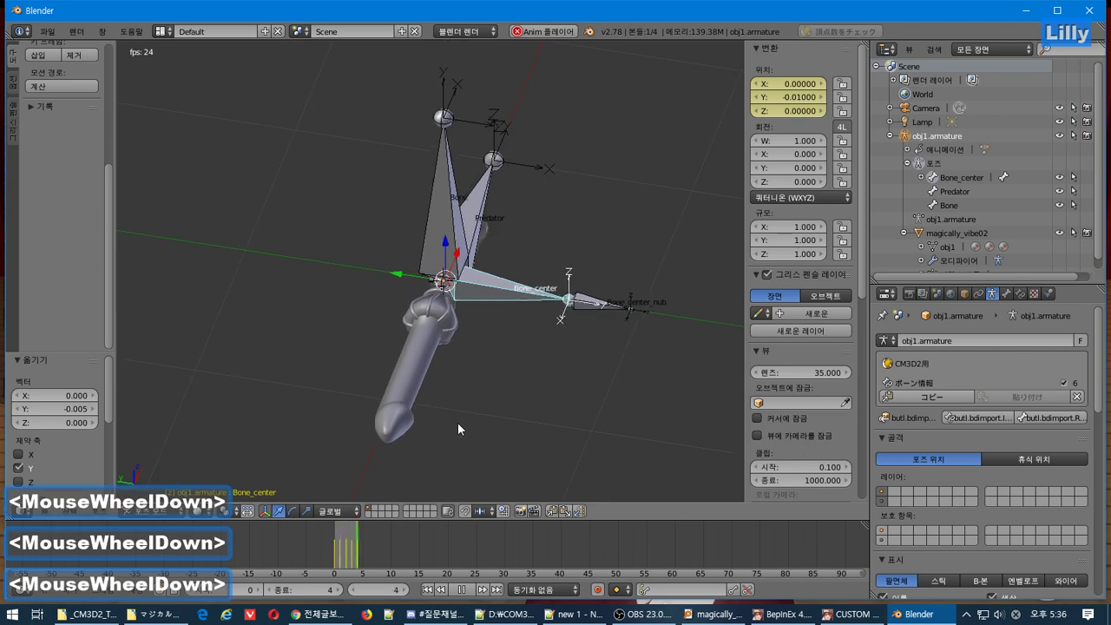
middle_drag(457, 422, 396, 425)
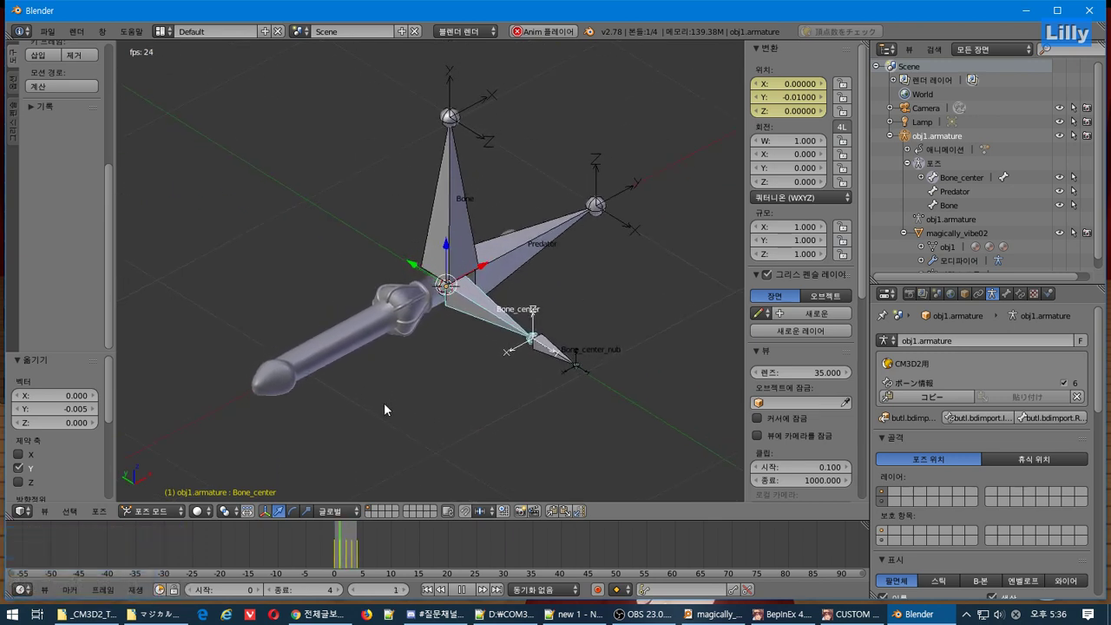
Export the animation as a CM3D2 motion, overwriting magically_vibe02.anm.
click(47, 34)
mouse_move(156, 296)
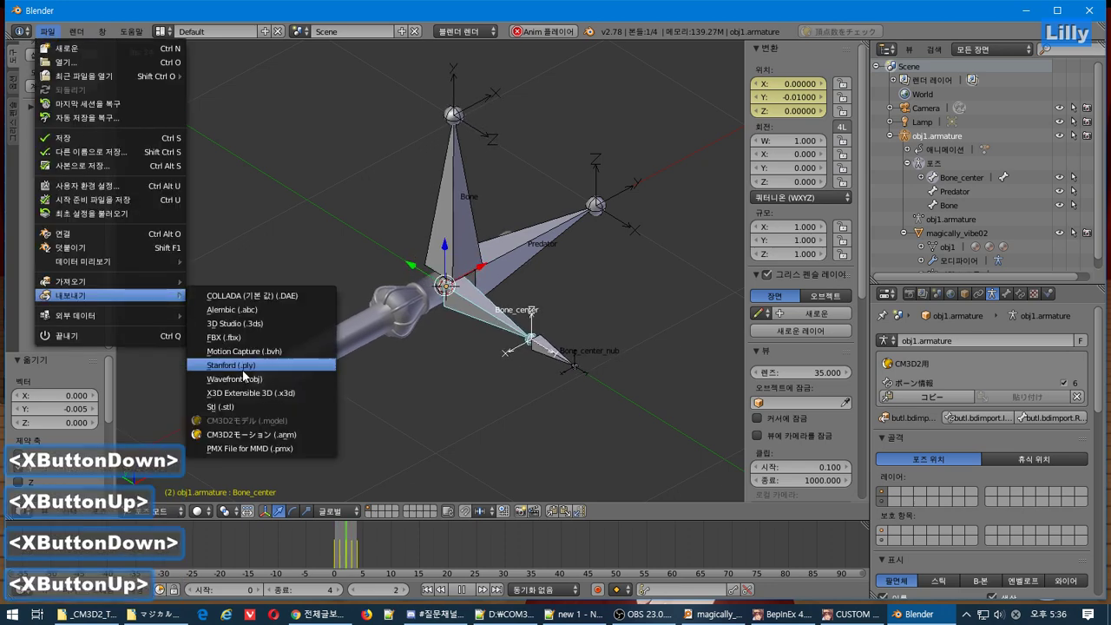
click(260, 447)
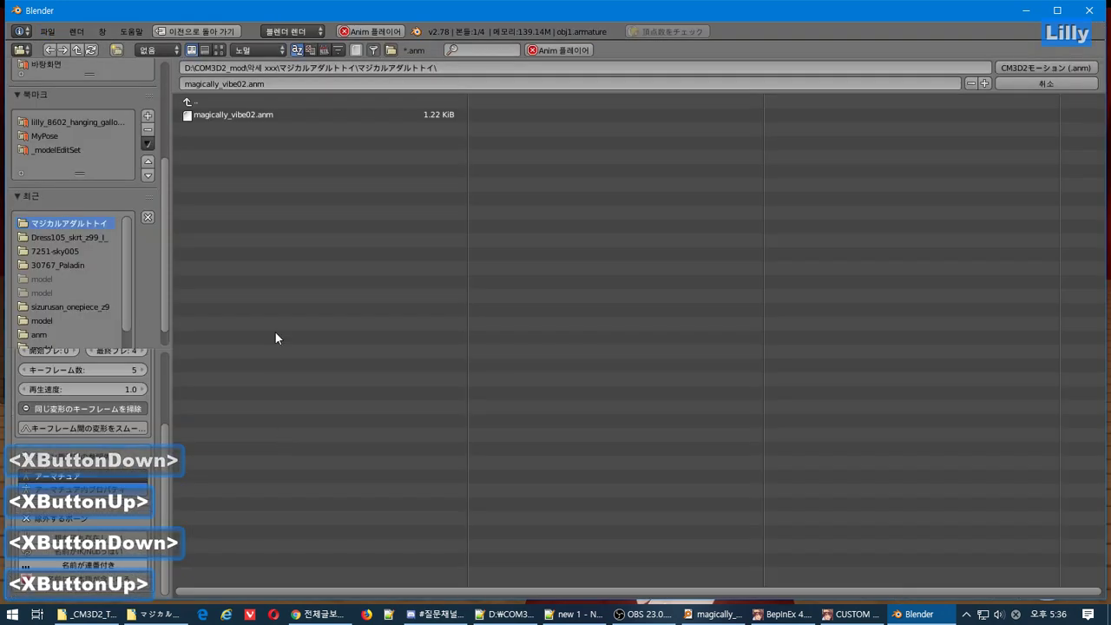
click(1012, 68)
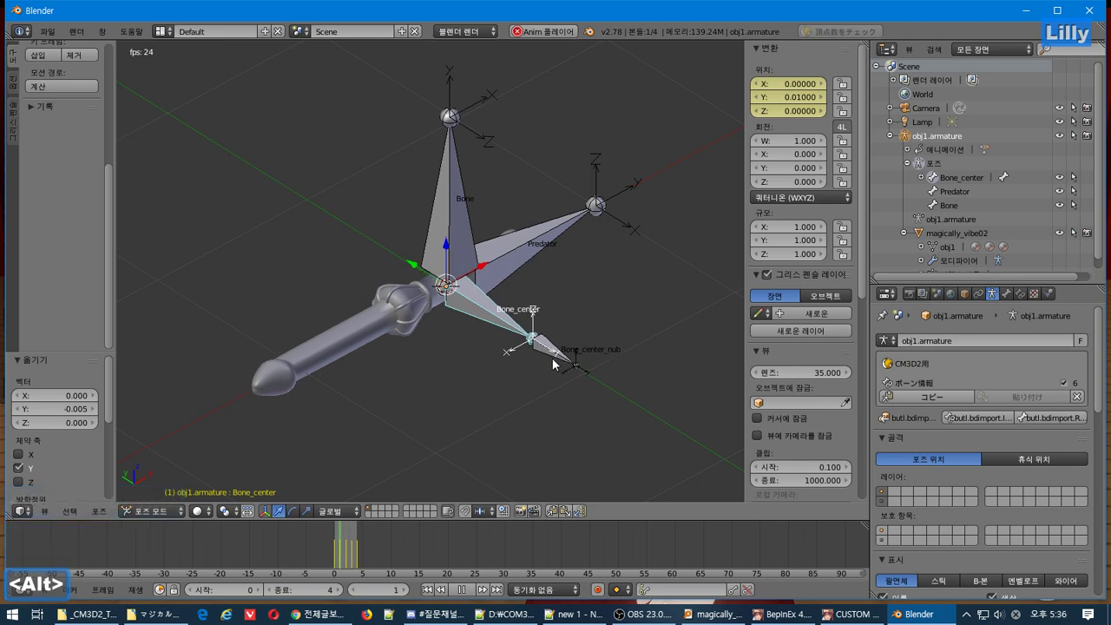
Switch to CUSTOM ORDER MAID 3D 2 and list the Nose accessories matching the filter "magically".
key(alt+Tab)
mouse_move(563, 363)
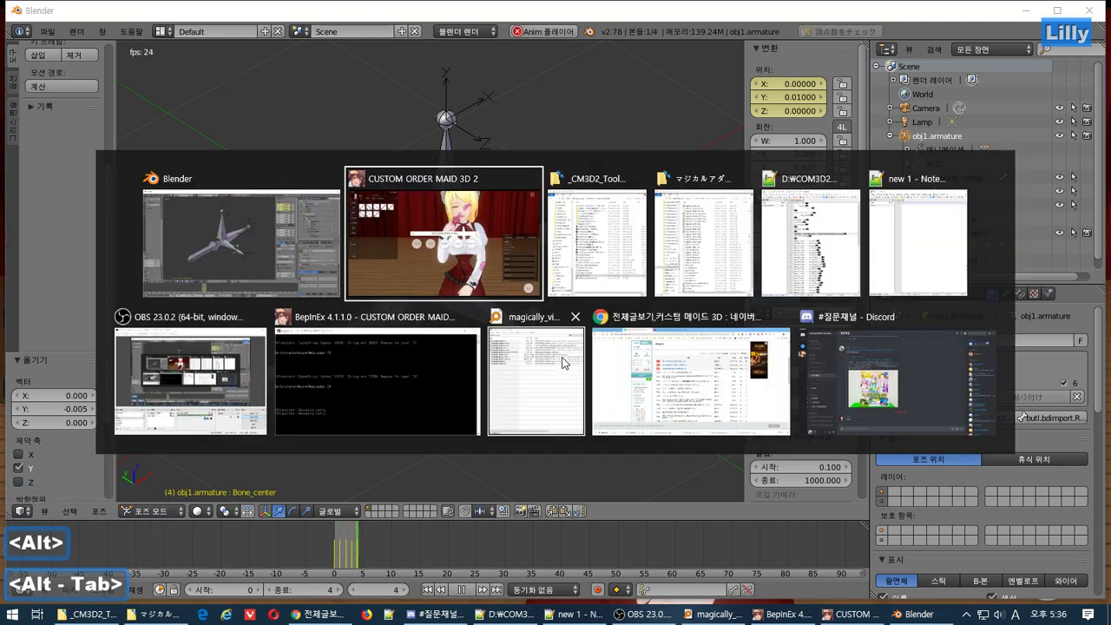
key(alt+Tab)
key(alt+Tab)
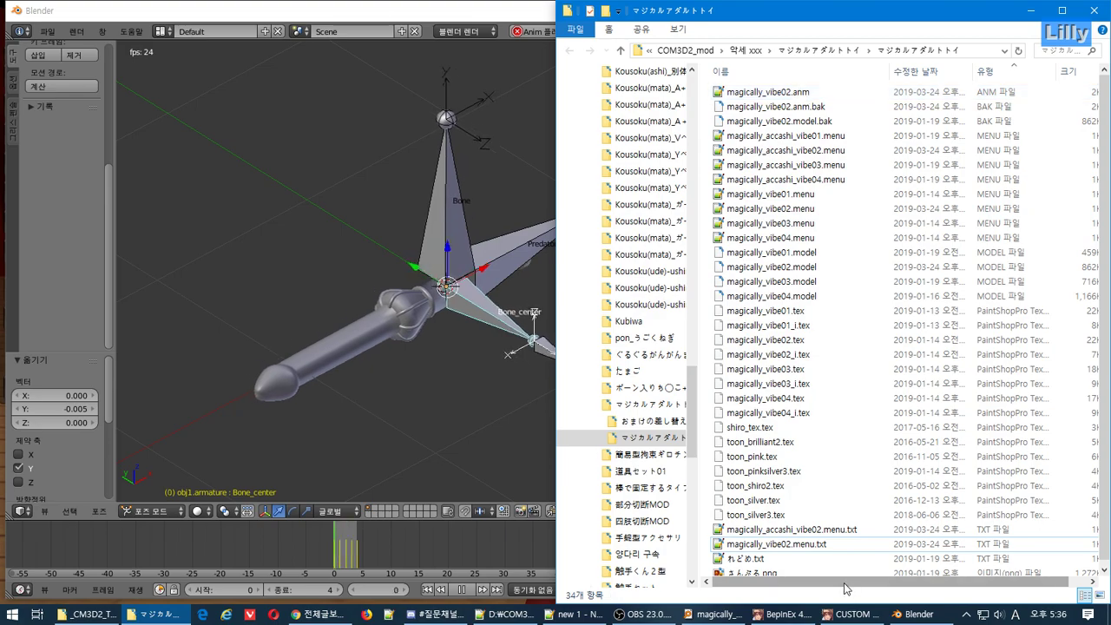
drag(843, 582, 864, 583)
key(alt+Tab)
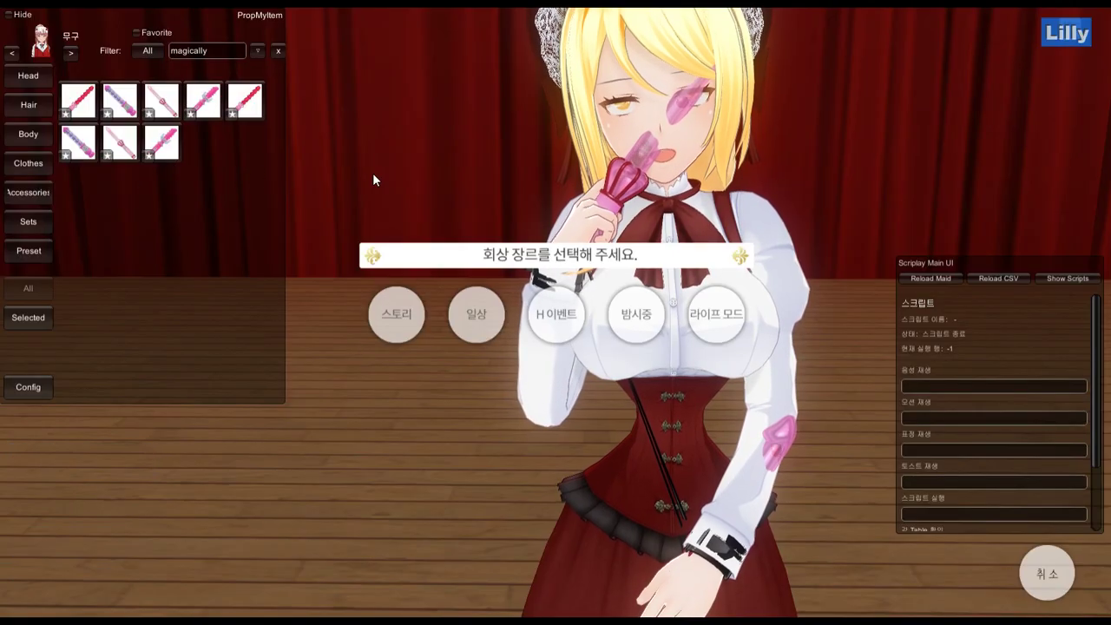
scroll(371, 180, down, 1)
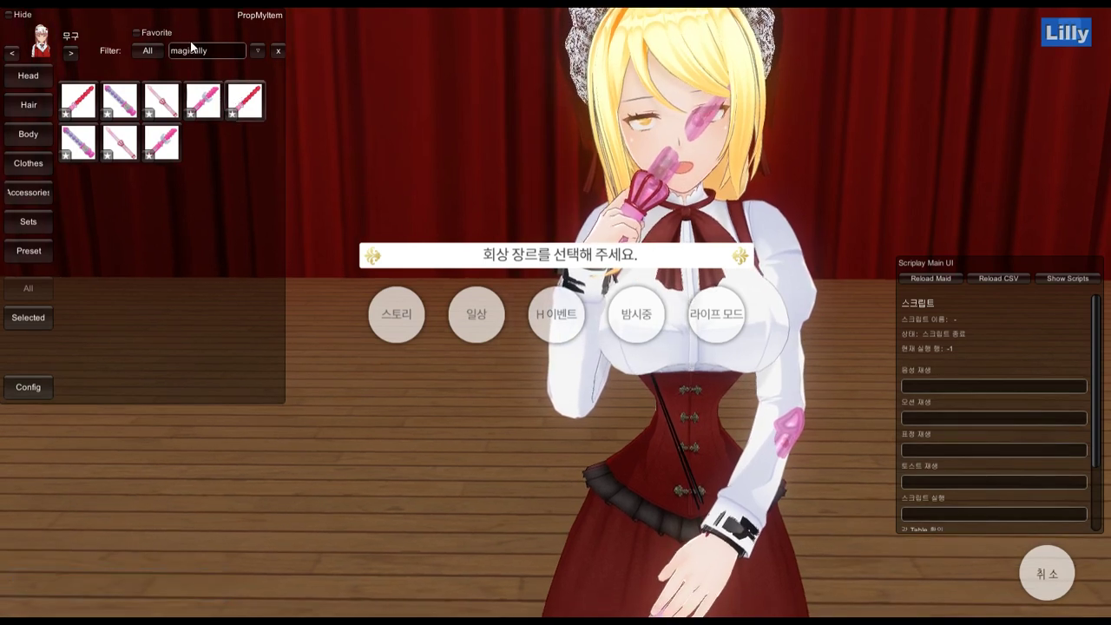
drag(233, 52, 154, 55)
key(ctrl+c)
click(26, 193)
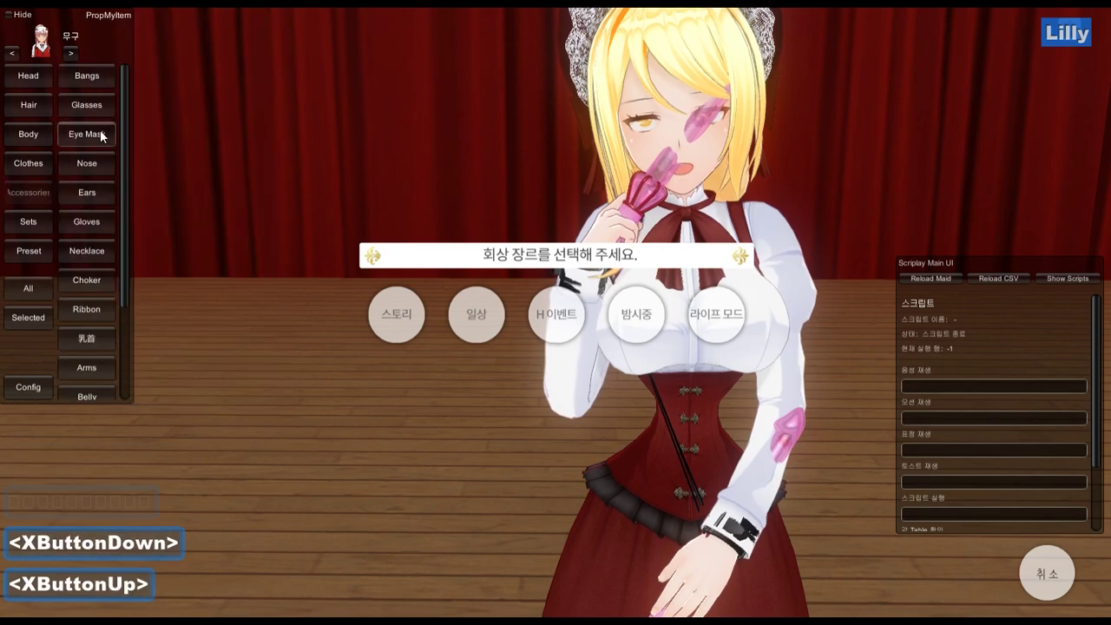
click(83, 165)
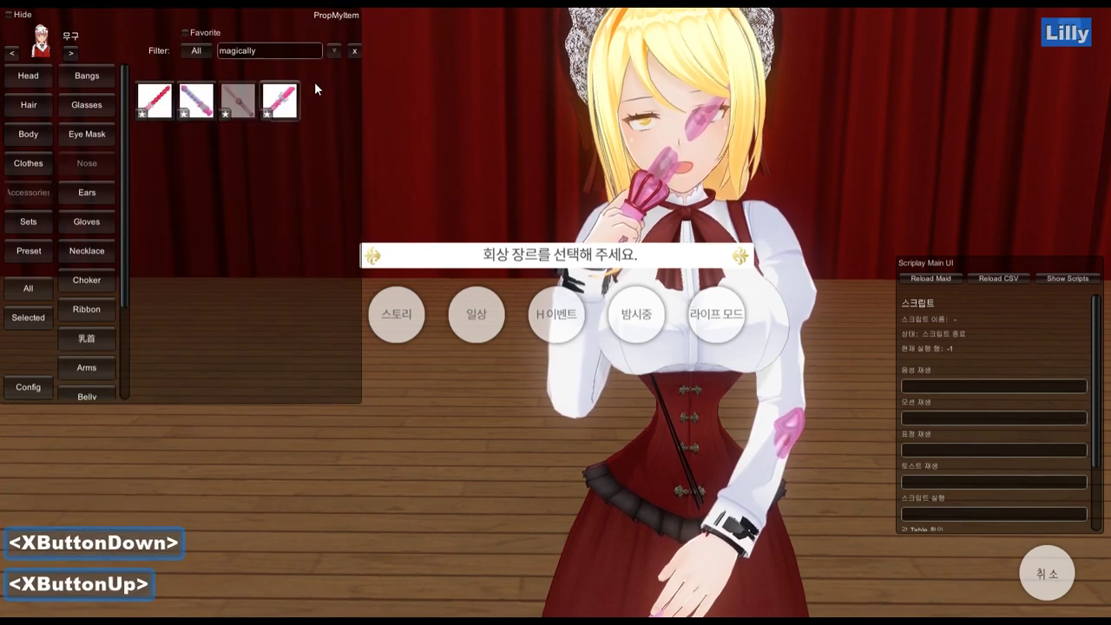
Clear the item filter, unequip and re-equip the magically wand, and watch its looping motion in the game.
click(354, 51)
click(279, 102)
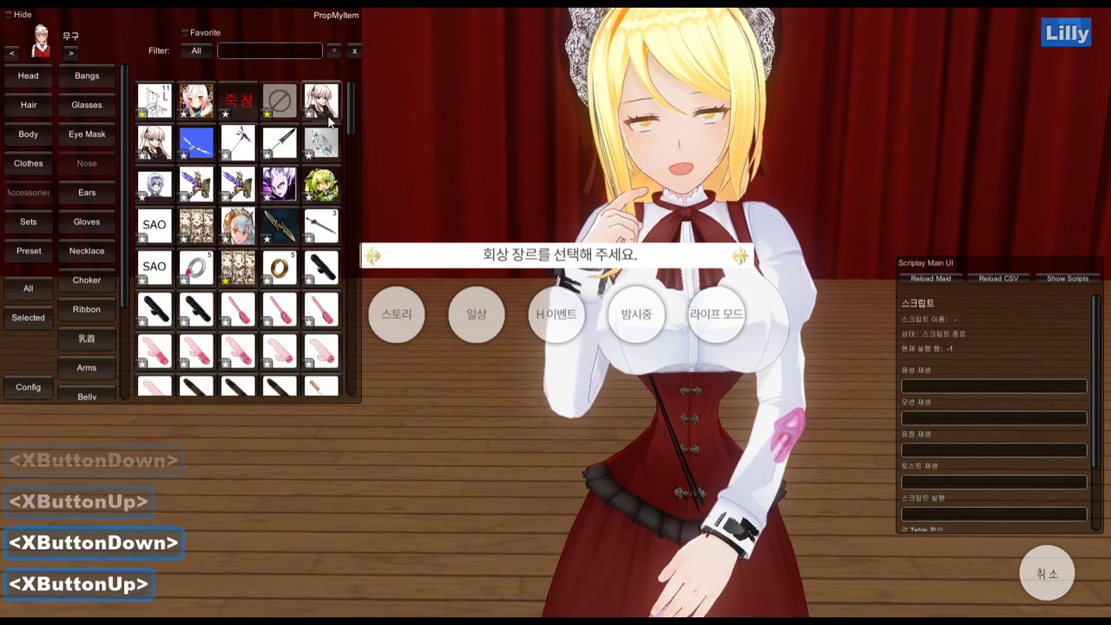
drag(355, 97, 358, 205)
click(234, 295)
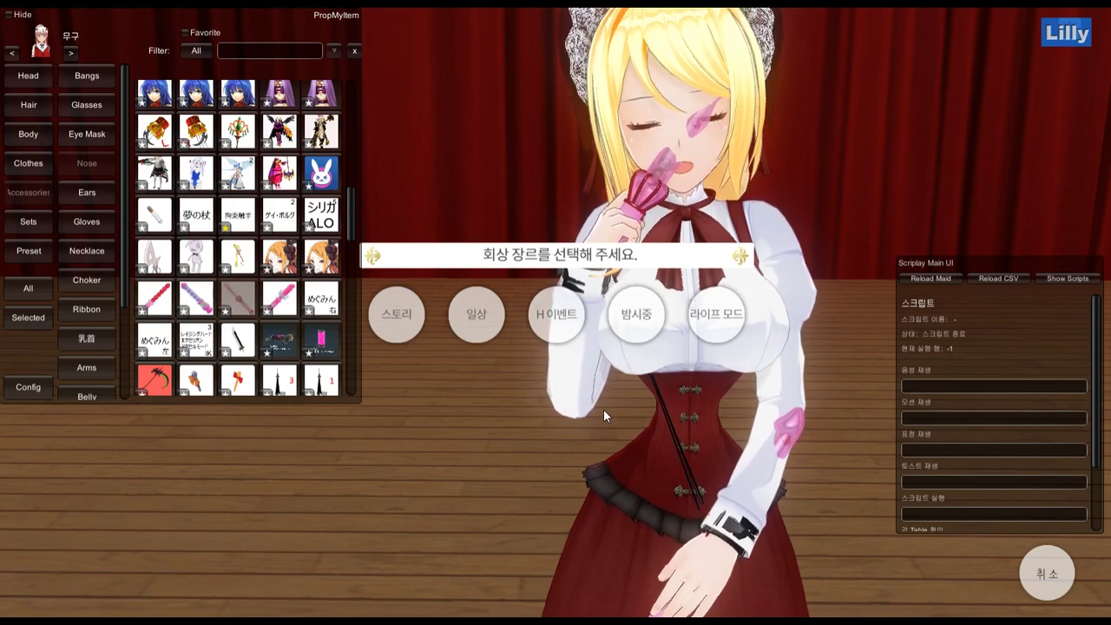
scroll(477, 438, down, 3)
right_drag(597, 420, 571, 433)
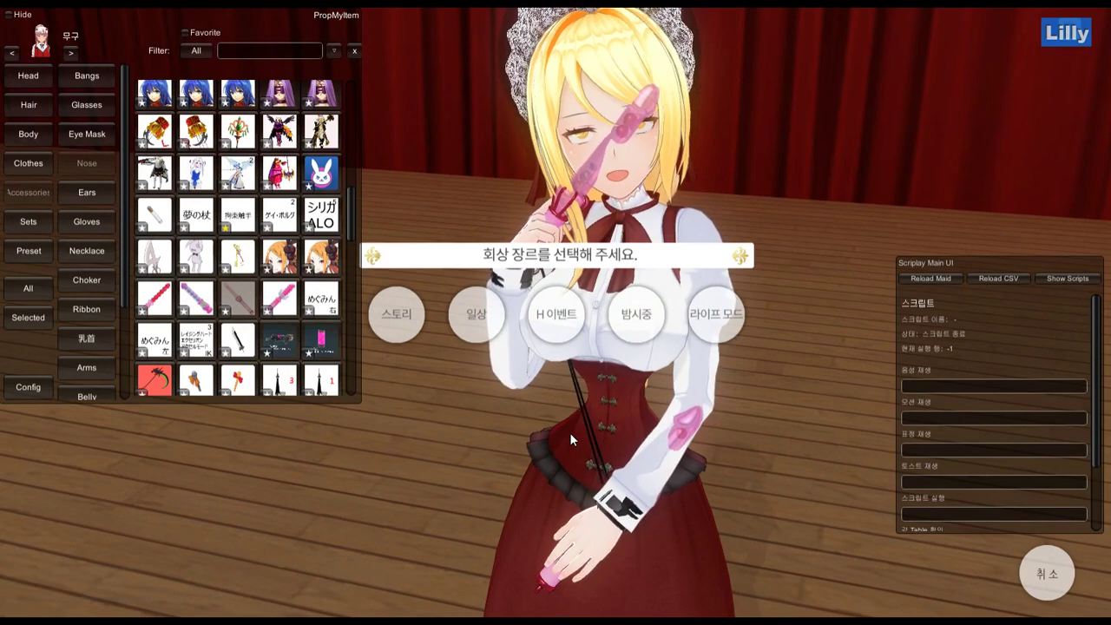
Switch from the game to the mod folder and bring up the menu 본 정리.txt notes in Notepad++.
key(alt)
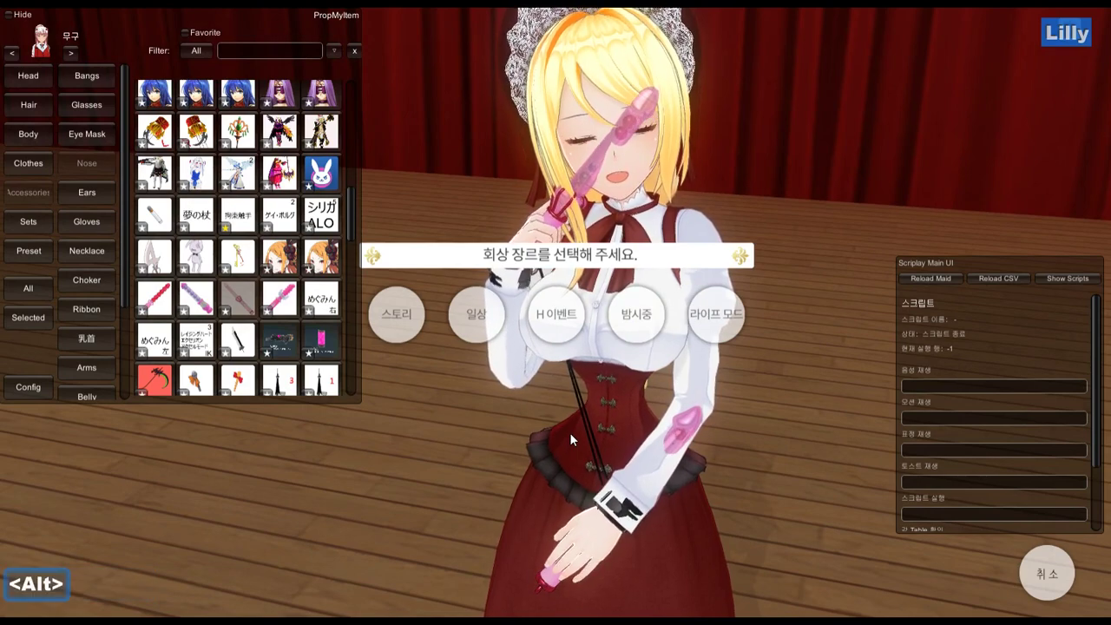
key(alt+Tab)
scroll(838, 328, up, 4)
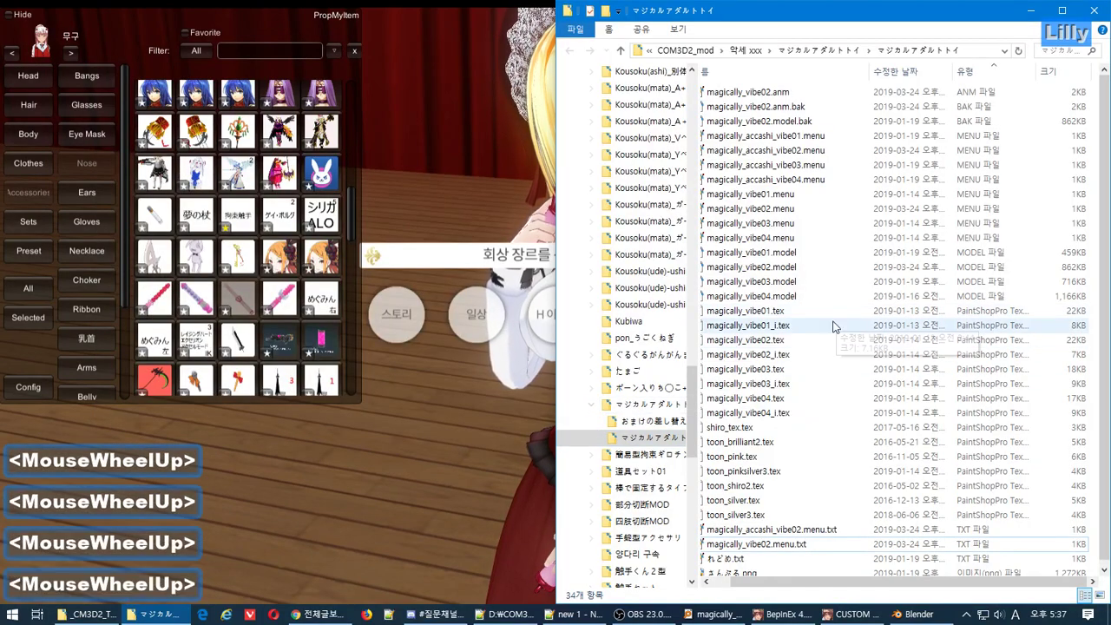
drag(743, 582, 708, 581)
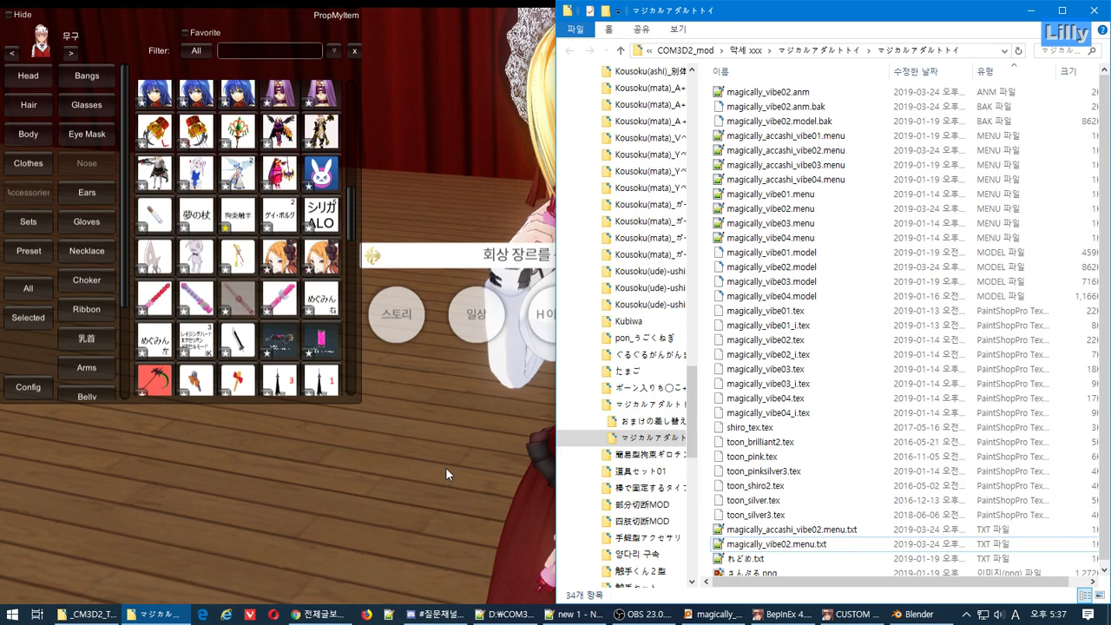
key(alt)
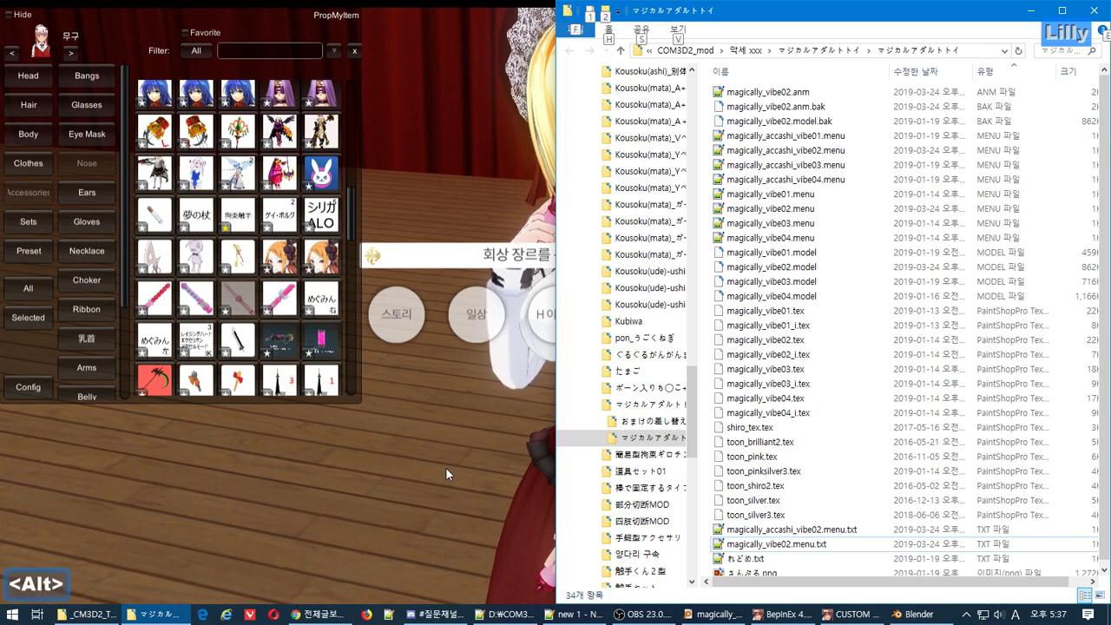
scroll(781, 442, down, 2)
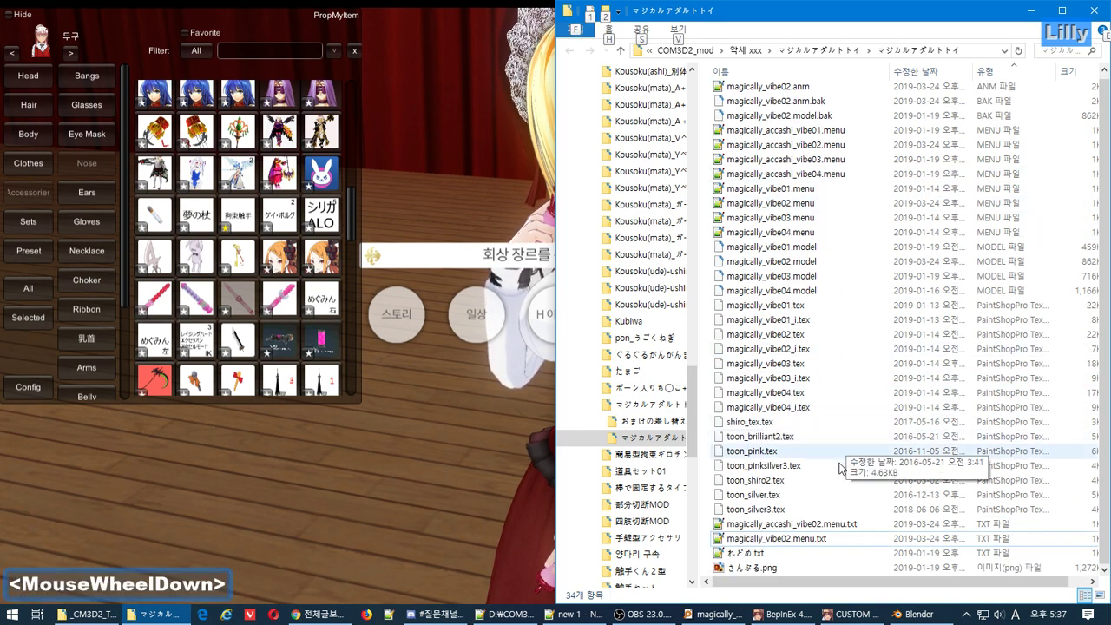
click(555, 614)
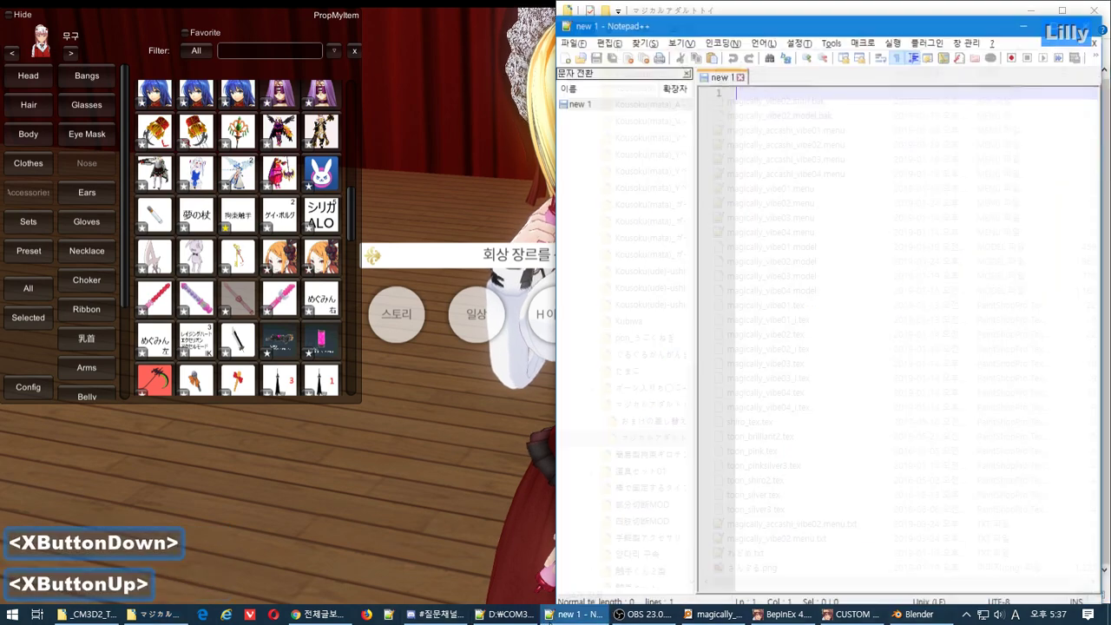
click(555, 615)
click(497, 614)
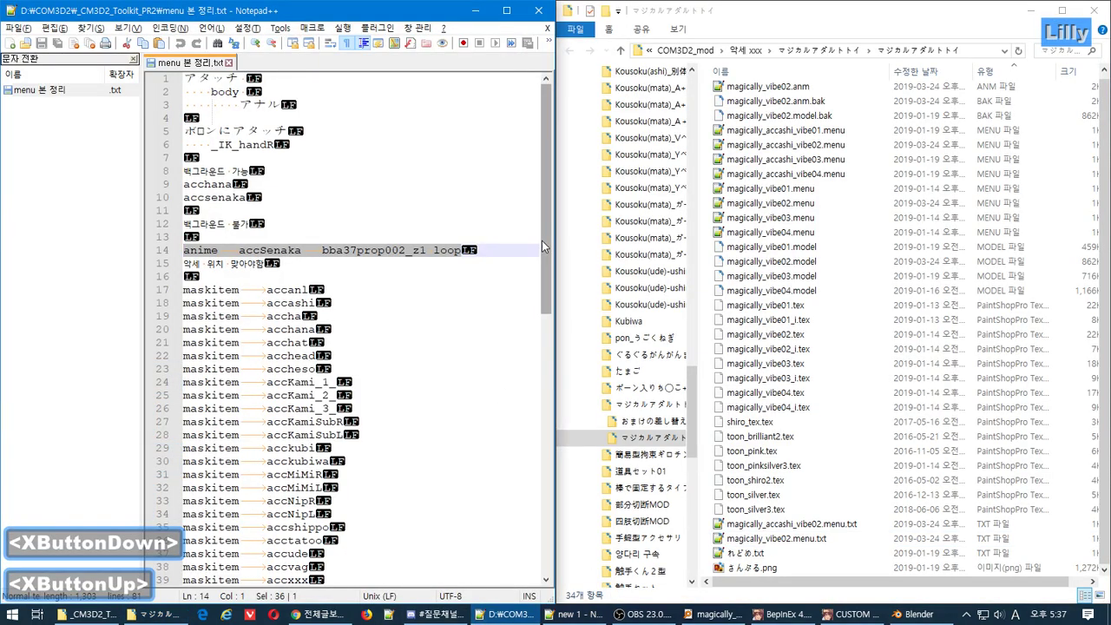
drag(542, 240, 498, 173)
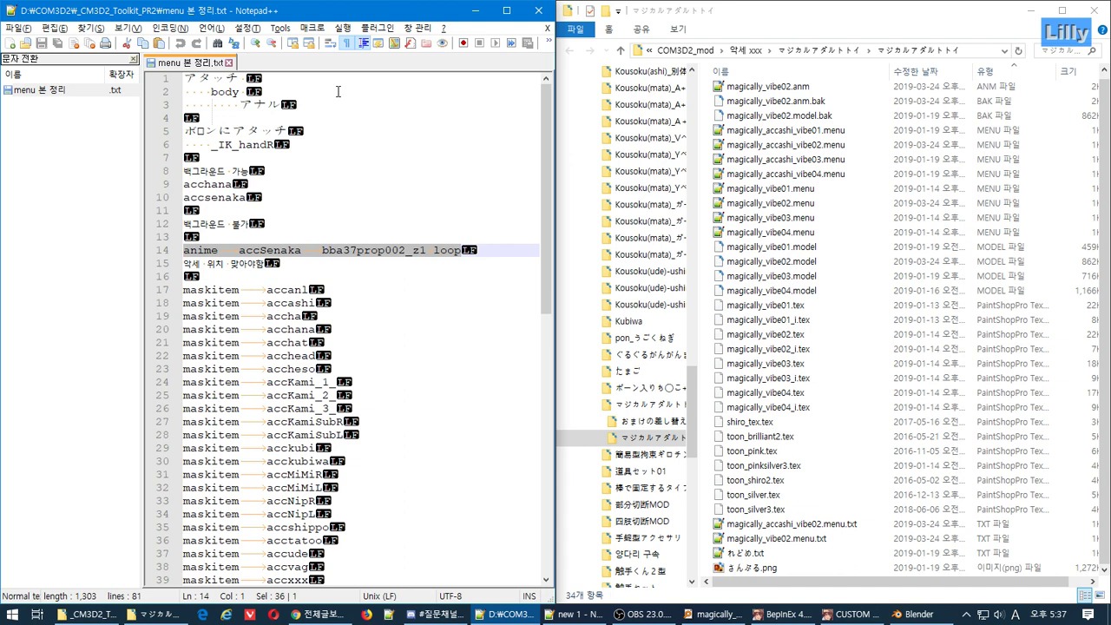
Copy the additem line from magically_vibe02.menu.txt onto a new line above the maskitem list in menu 본 정리.txt.
double_click(803, 538)
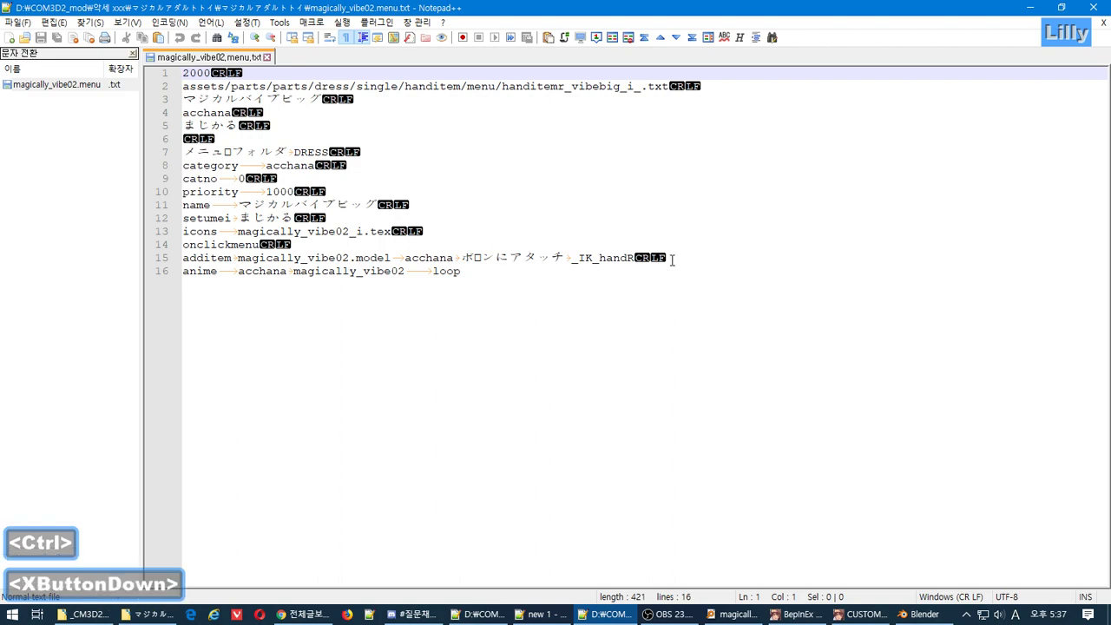
drag(671, 258, 157, 257)
key(ctrl+c)
drag(426, 6, 611, 418)
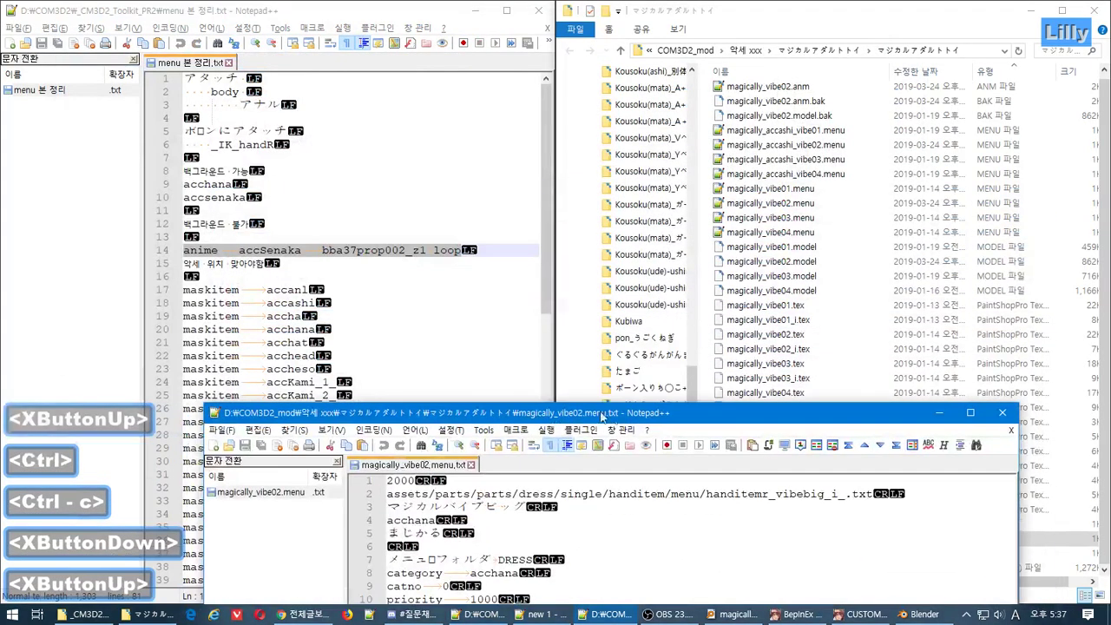
click(407, 289)
key(Return)
key(Return)
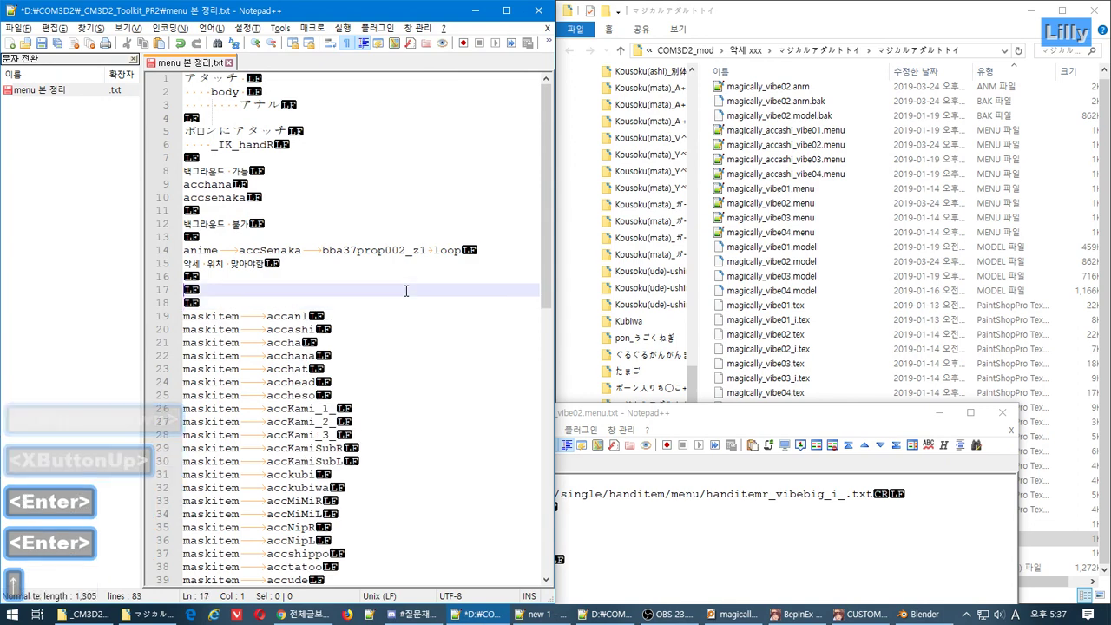
key(ctrl+v)
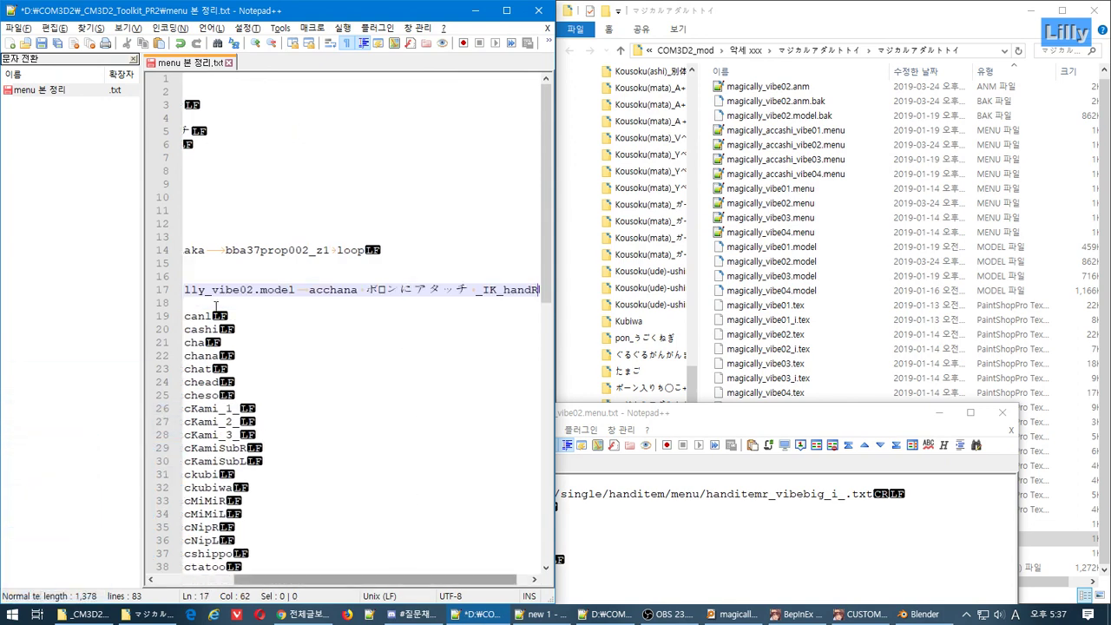
Hide the document list beside the notes and close magically_vibe02.menu.txt together with its separate window.
click(132, 60)
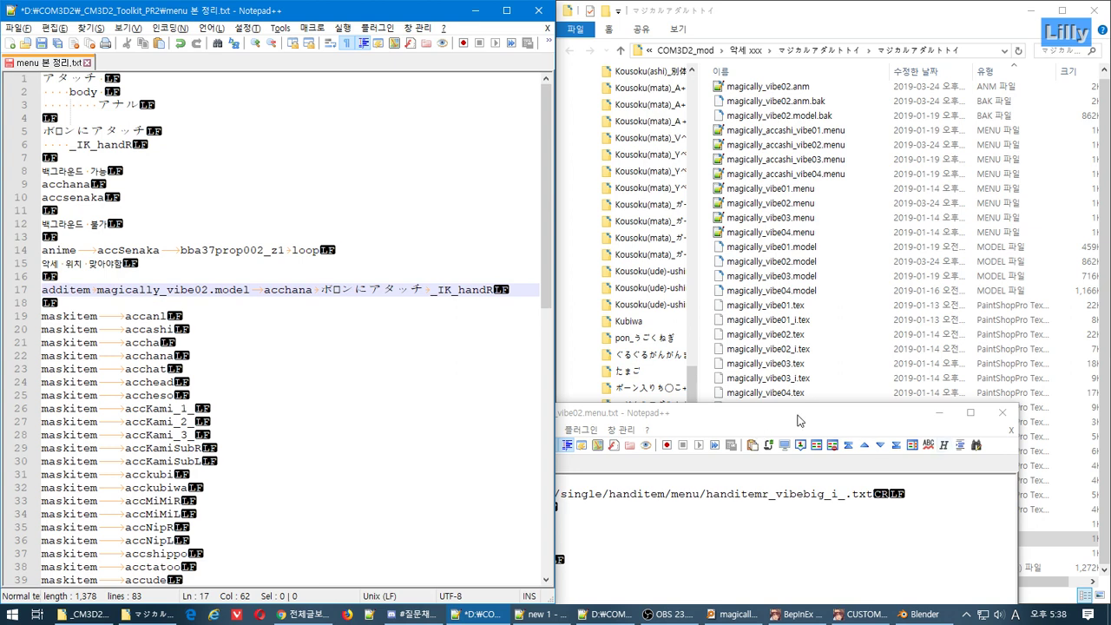
drag(823, 414, 858, 380)
key(ctrl+w)
click(1033, 383)
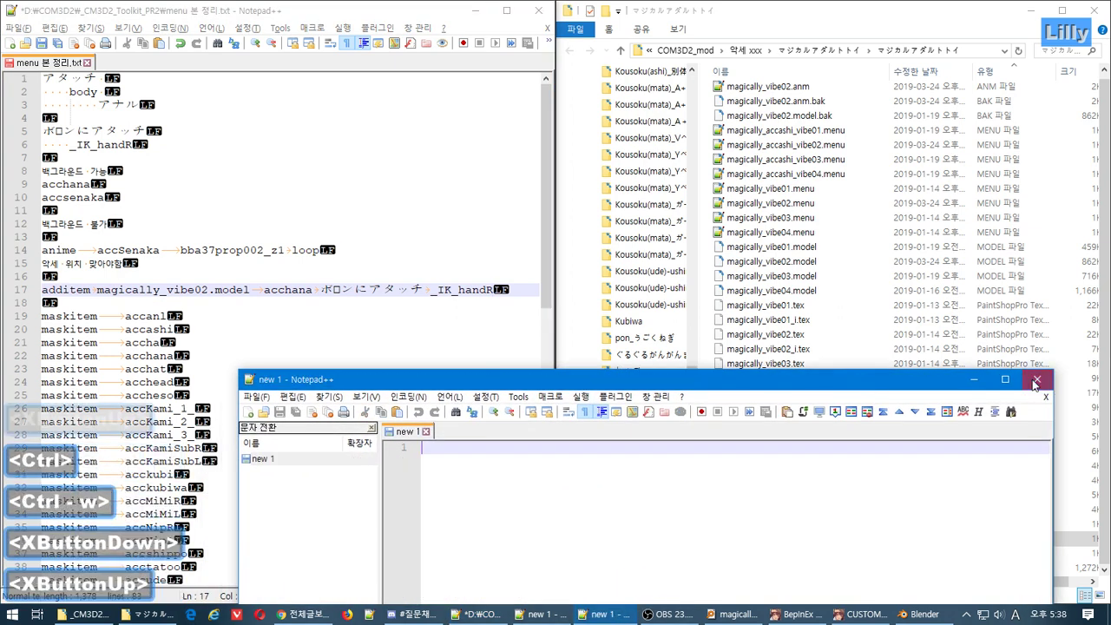
click(1035, 382)
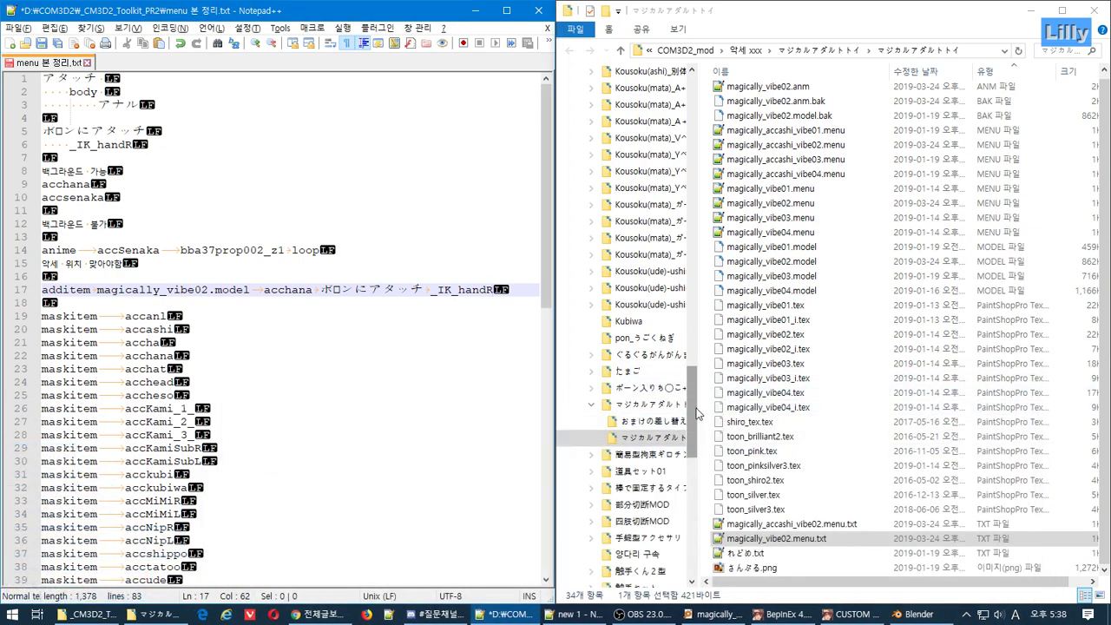
Open accshippo_5vibe_anm_z2.menu.txt from the motion_vibeset_lilly folder of COM3D2専用 動くバイブセット V1 in Notepad++.
drag(695, 414, 717, 349)
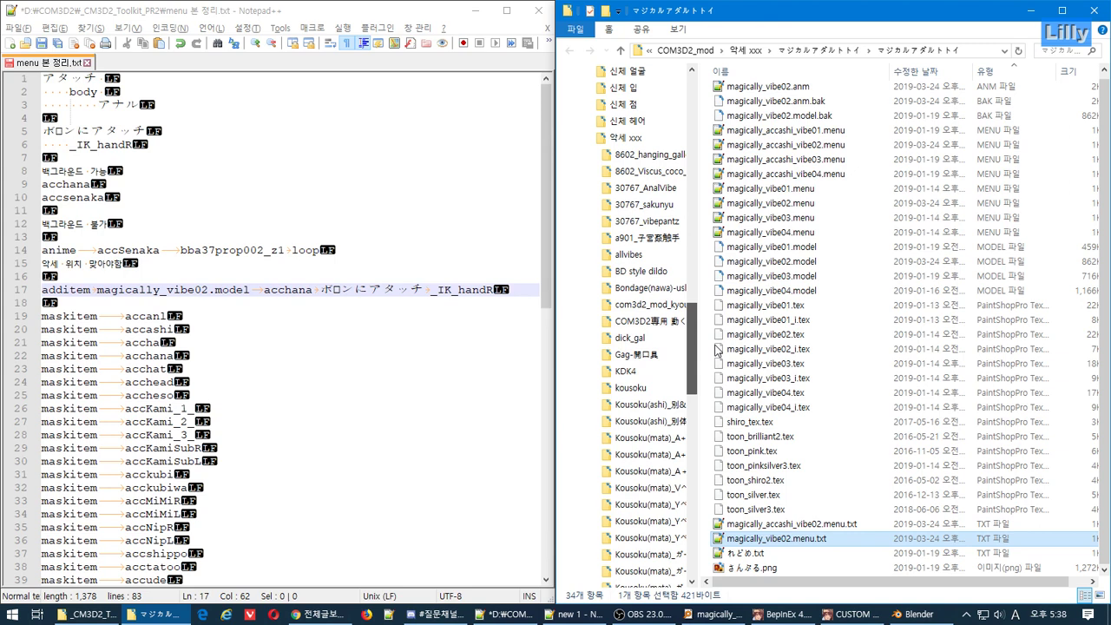
scroll(717, 349, down, 1)
click(655, 255)
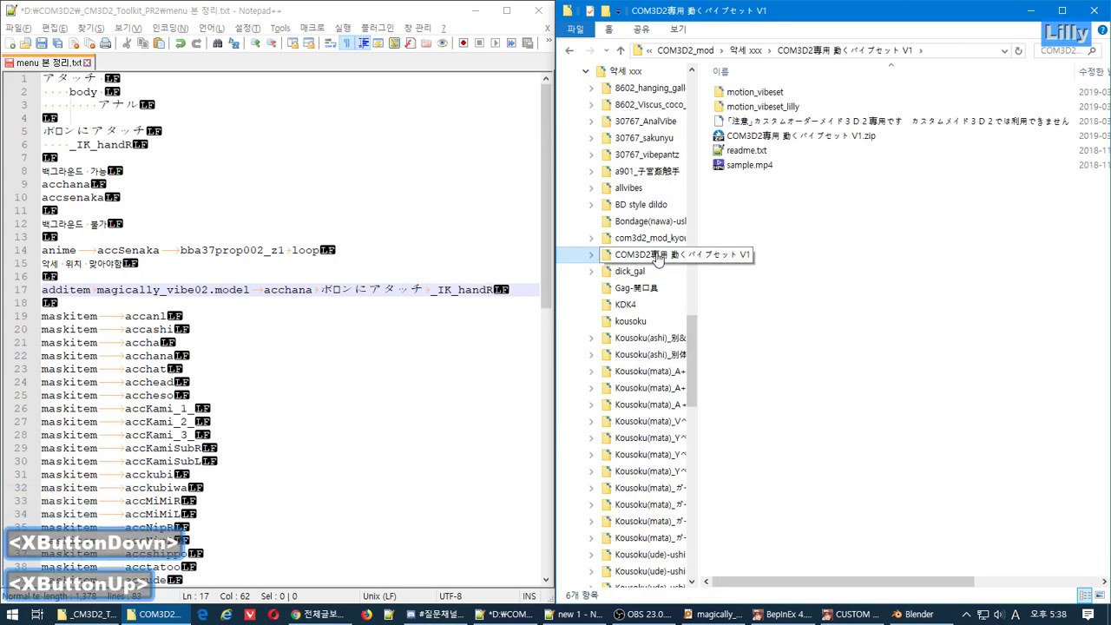
double_click(795, 104)
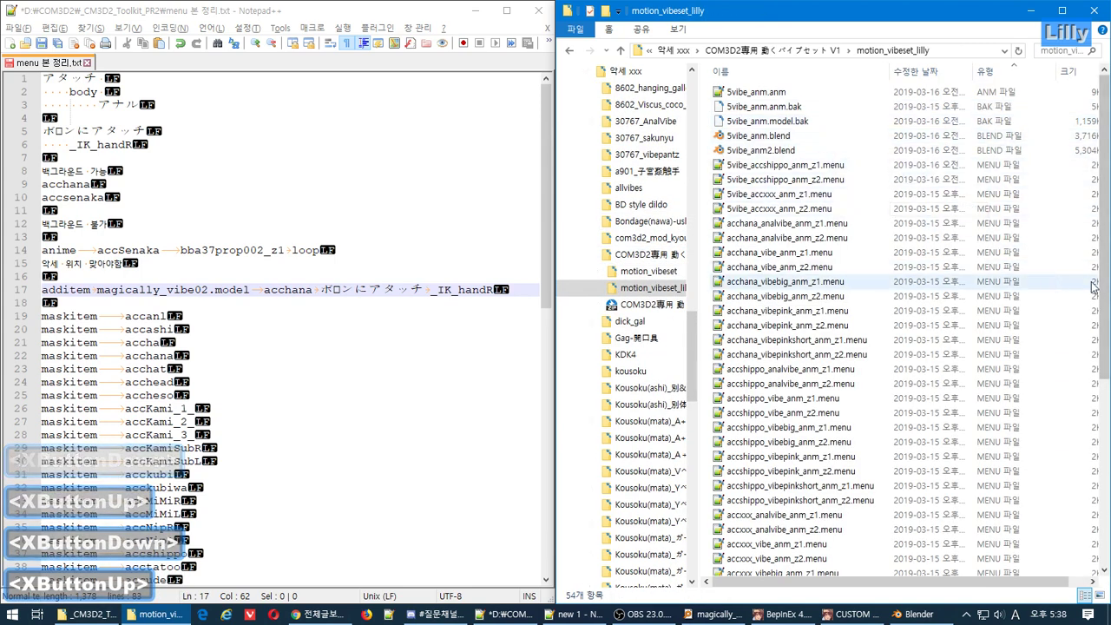
scroll(788, 416, down, 7)
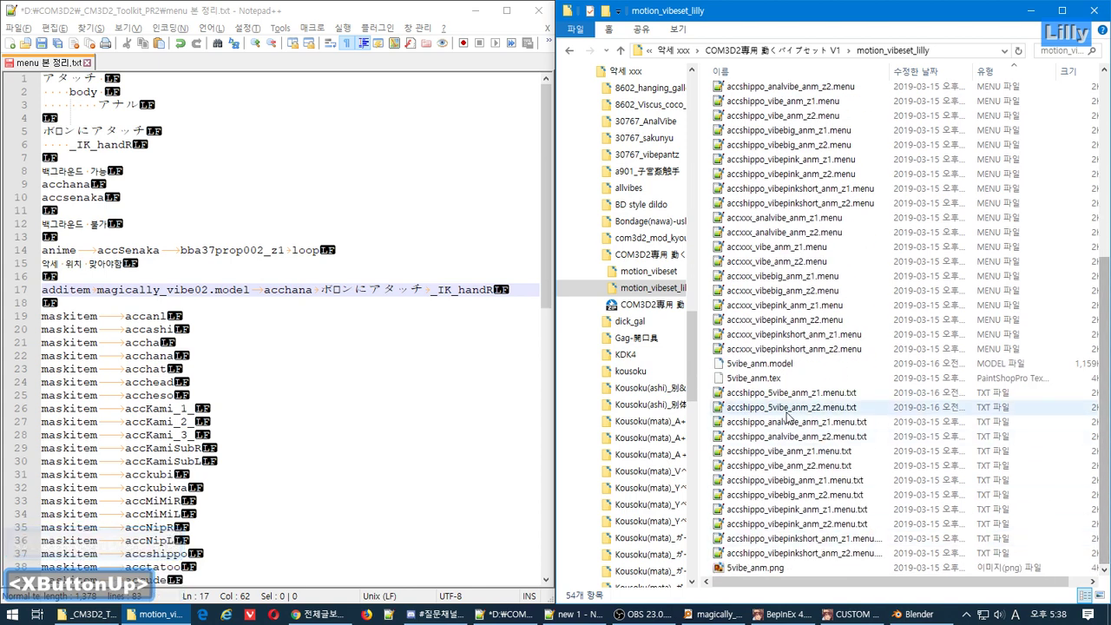
drag(787, 413, 368, 360)
Copy the additem line for 5vibe_anm.model into menu 본 정리.txt below the magically_vibe02 line, followed by a line break.
drag(508, 285, 42, 278)
key(ctrl+c)
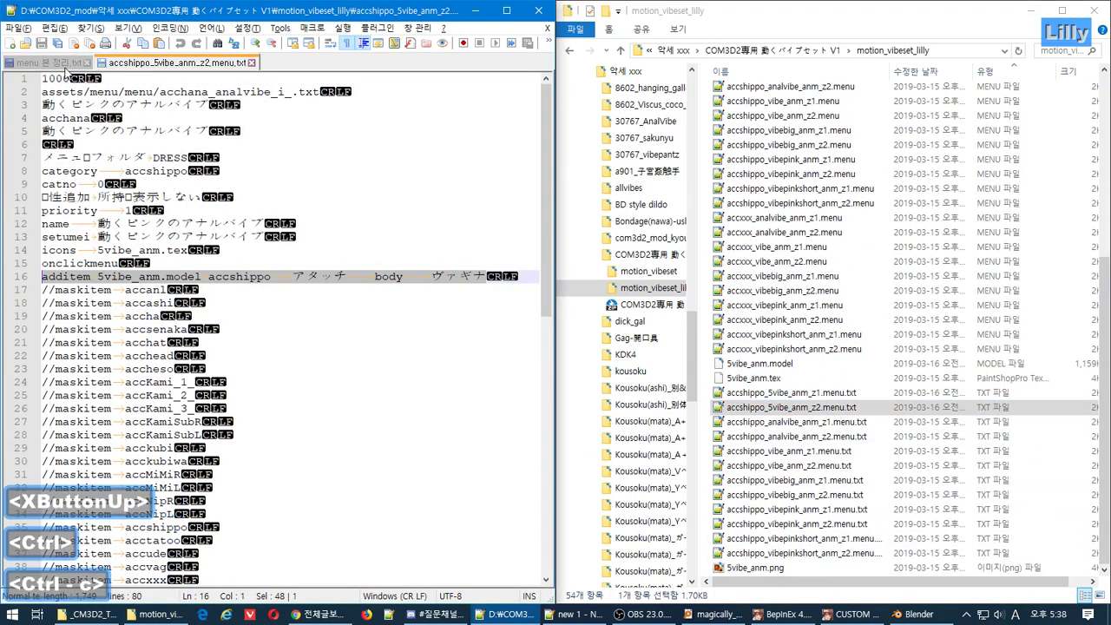
click(64, 66)
click(260, 302)
key(ctrl+v)
key(Return)
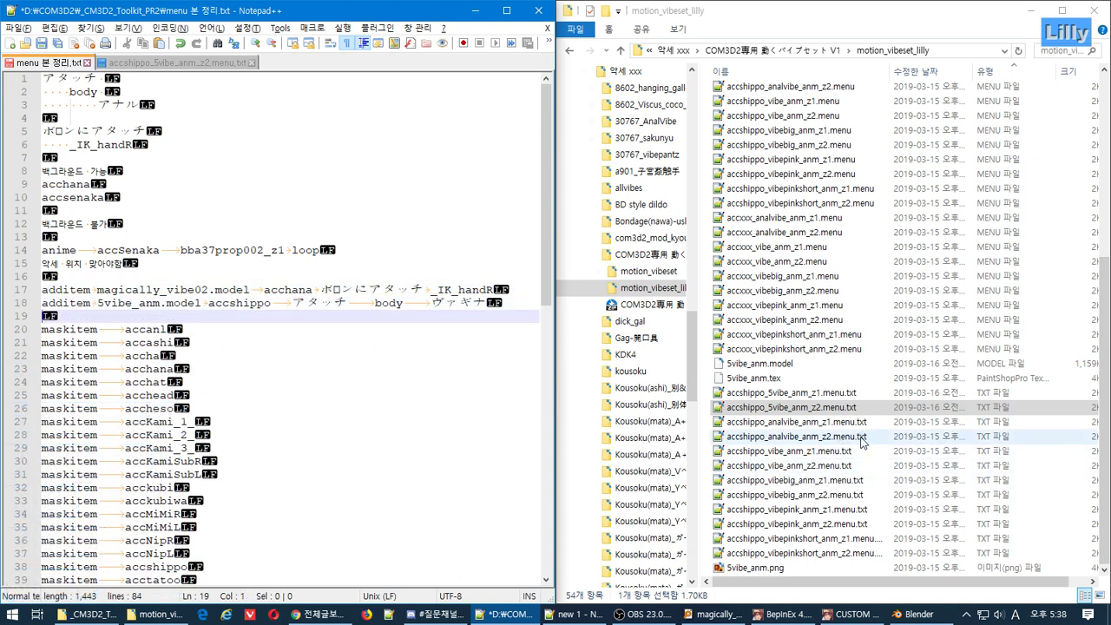
Open accxxx_vibebig_anm_z2.menu with [CM3D2]menu編集.exe from the _CM3D2_Toolkit_PR2 folder.
scroll(864, 460, down, 2)
scroll(865, 479, up, 3)
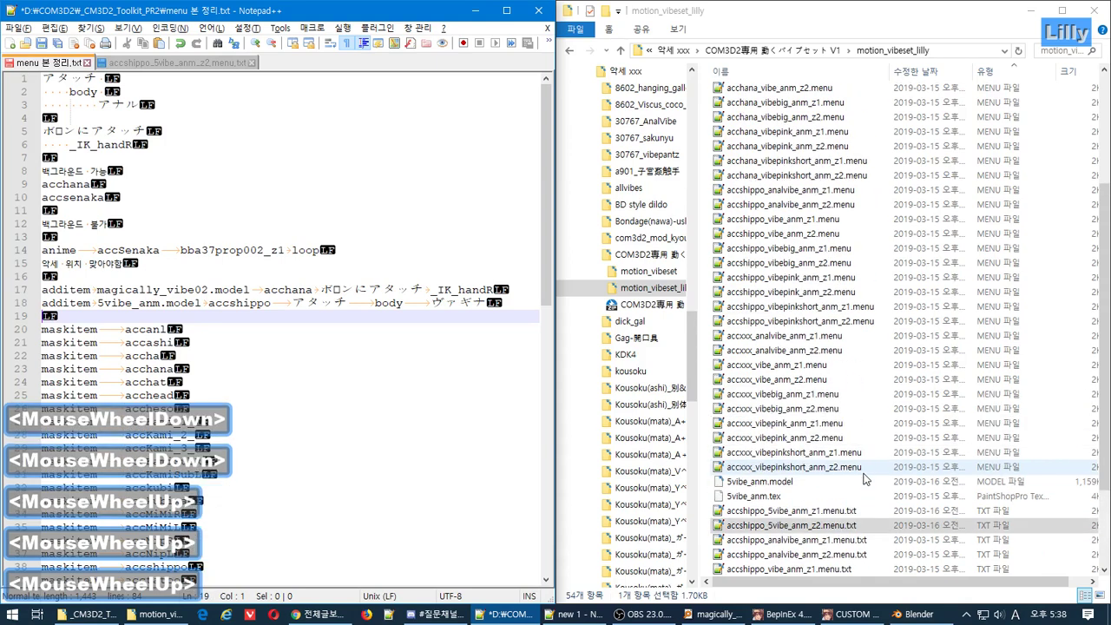
scroll(791, 359, up, 4)
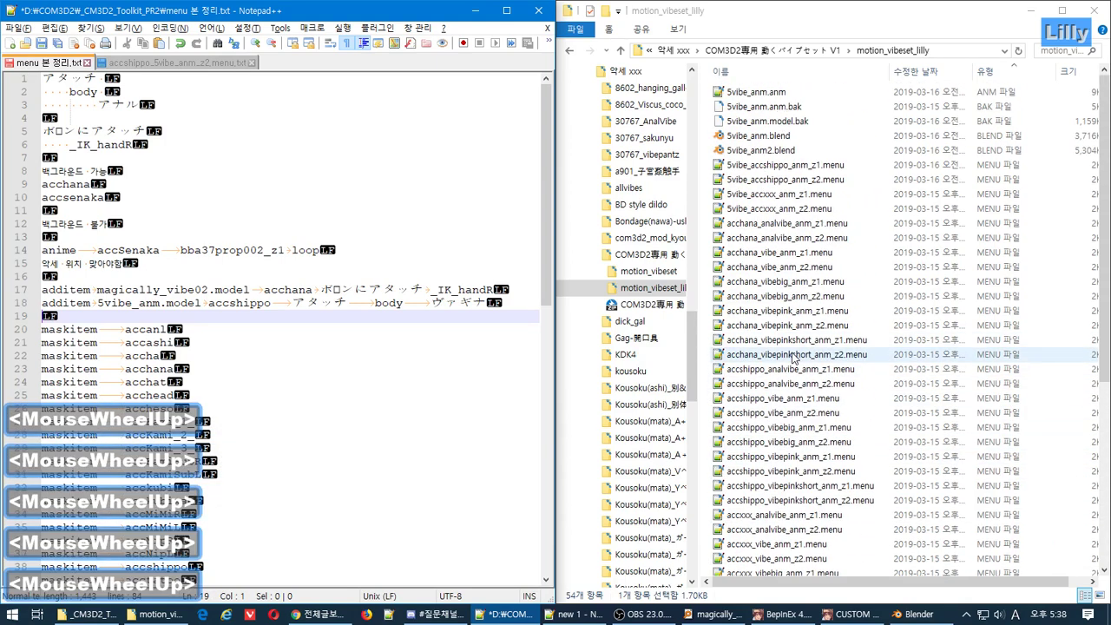
scroll(795, 359, down, 8)
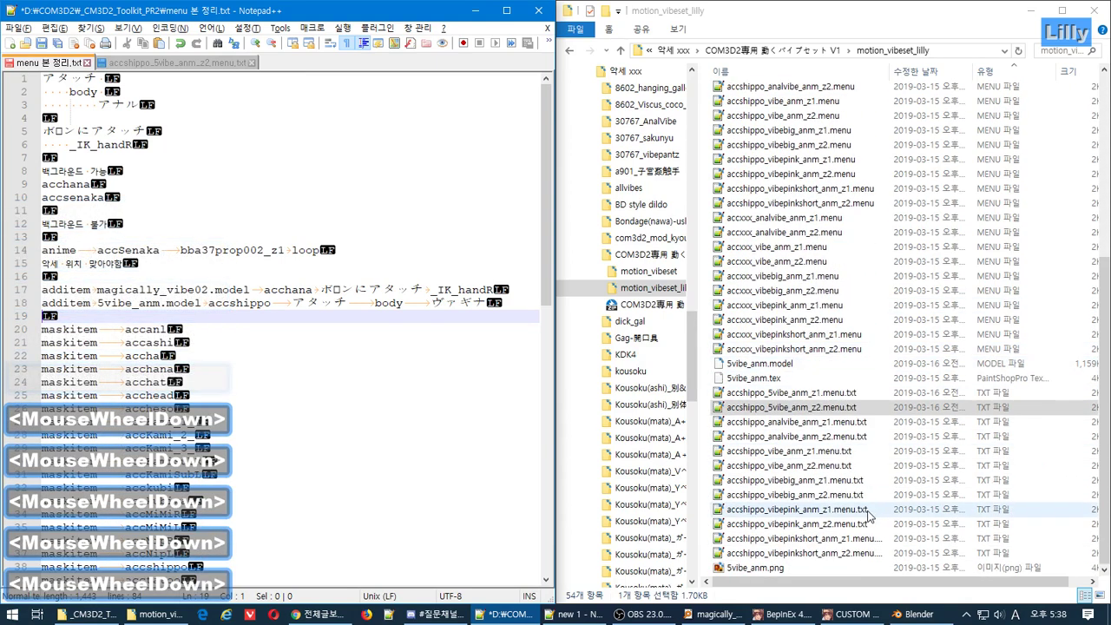
click(102, 615)
click(798, 276)
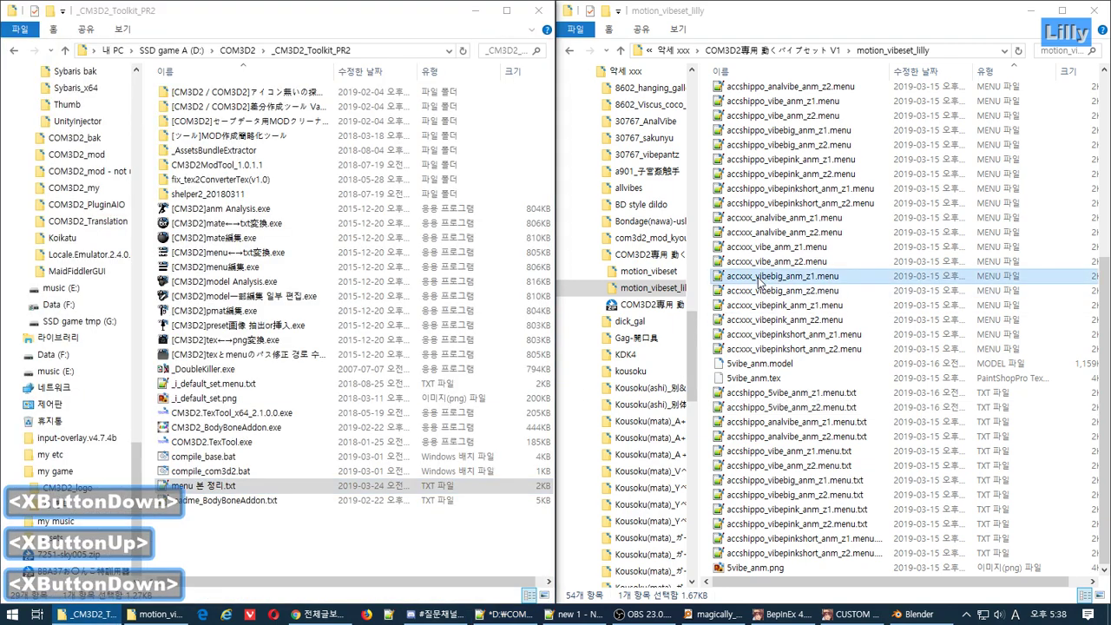
drag(811, 292, 427, 268)
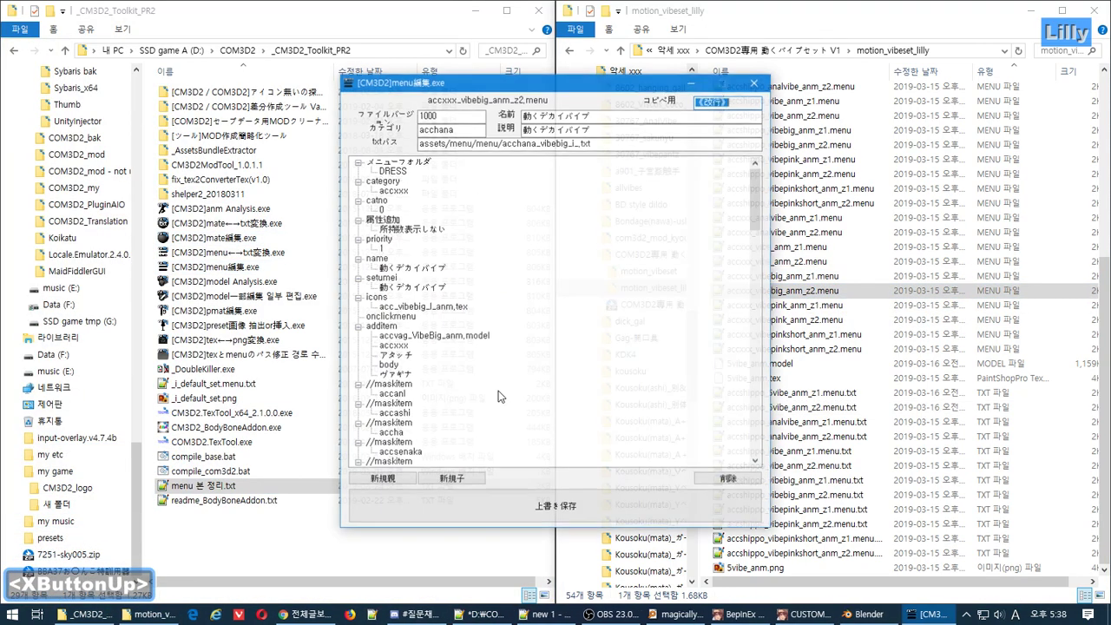
Copy the last additem value from accxxx_vibebig_anm_z2.menu, and duplicate the 5vibe_anm.model additem line in menu 본 정리.txt.
double_click(395, 376)
key(F2)
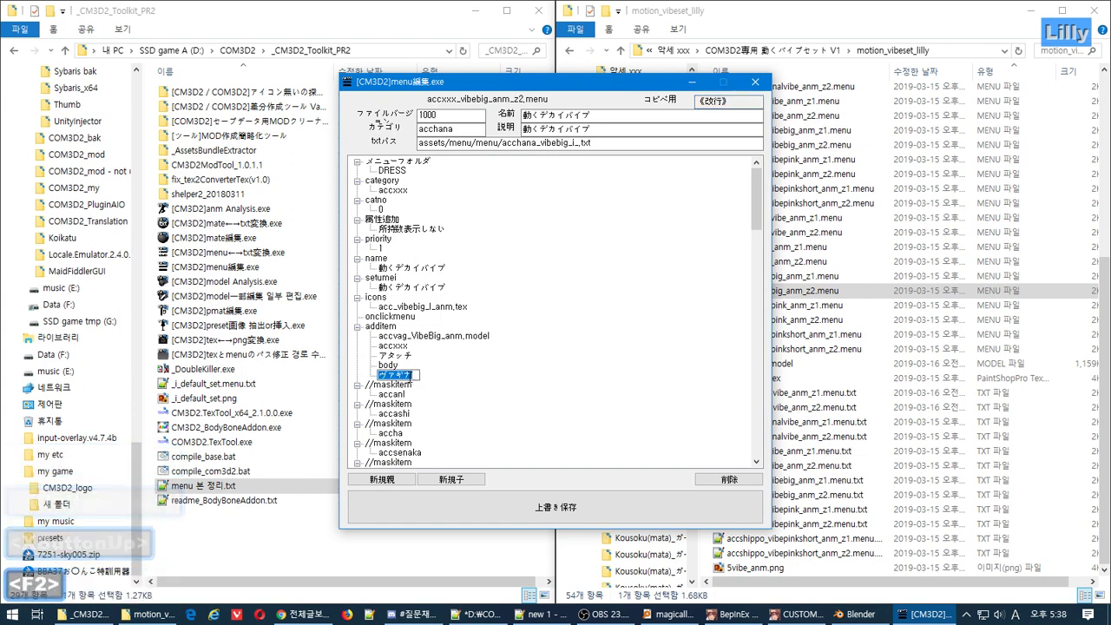
key(ctrl+c)
key(alt+Tab)
key(alt+Tab)
key(alt+Tab)
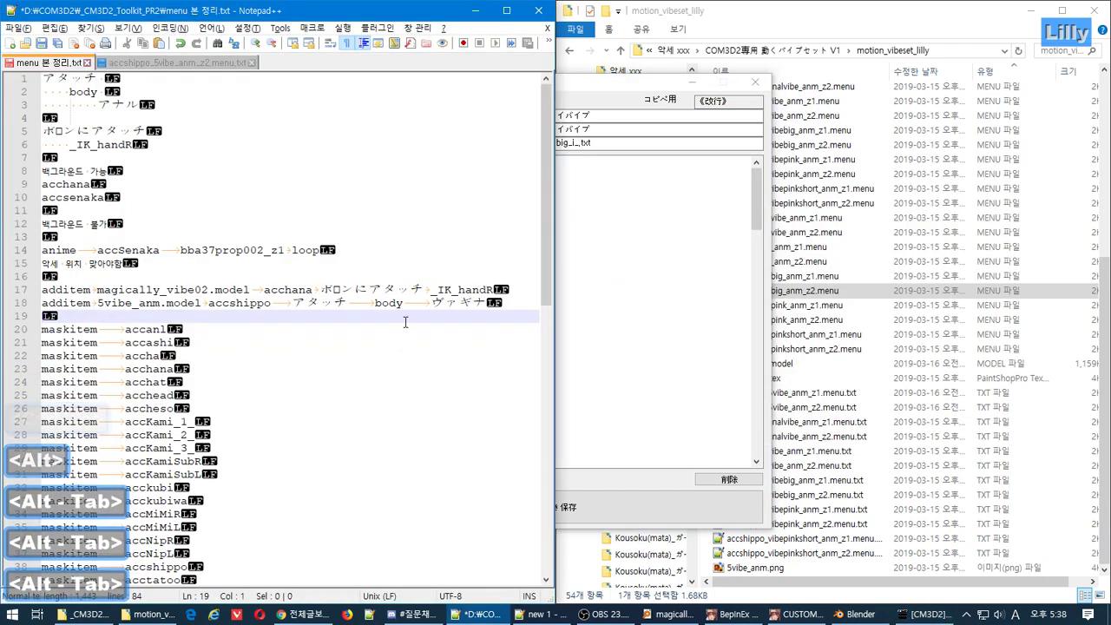
click(520, 303)
key(ctrl+d)
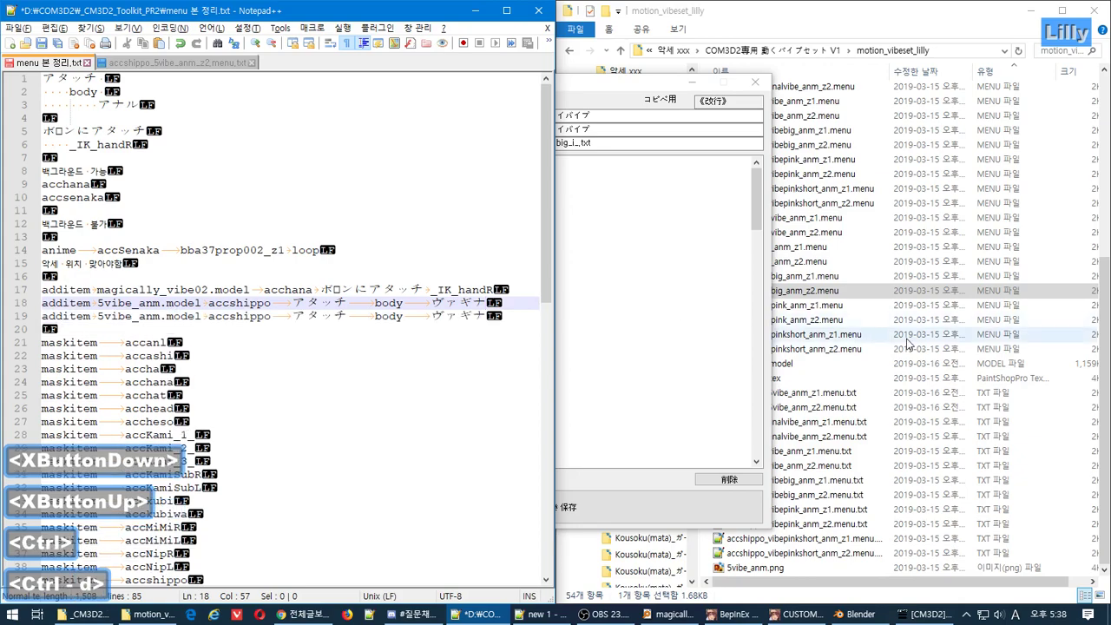
Open accshippo_vibebig_anm_z2.menu in [CM3D2]menu編集.exe to examine its additem attachment values, and close it again.
click(823, 334)
scroll(823, 249, up, 2)
click(772, 178)
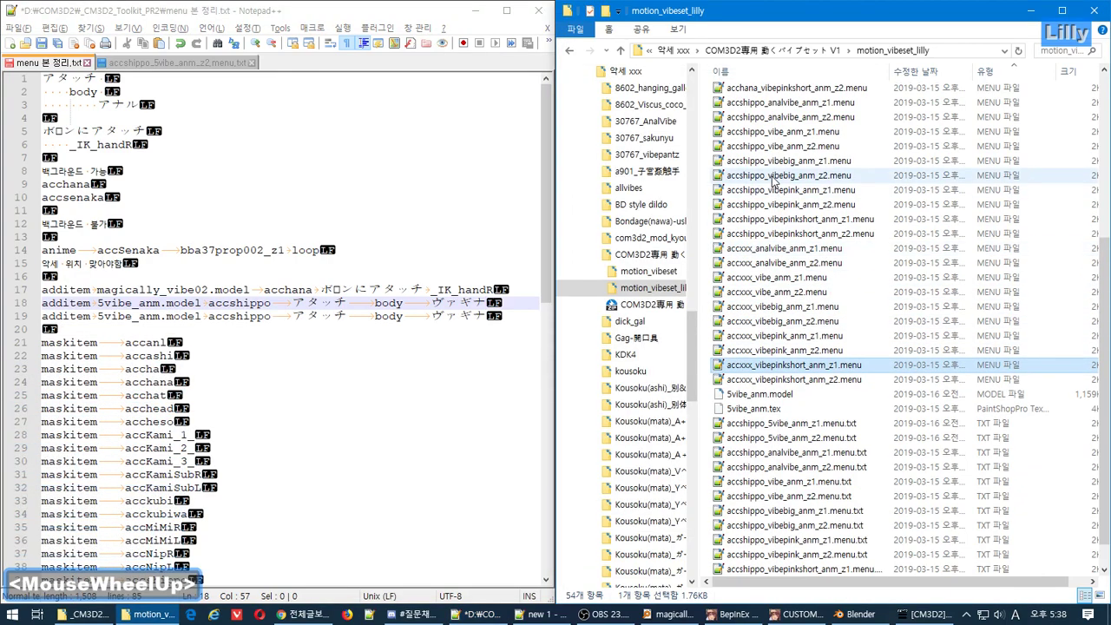
key(alt+Tab)
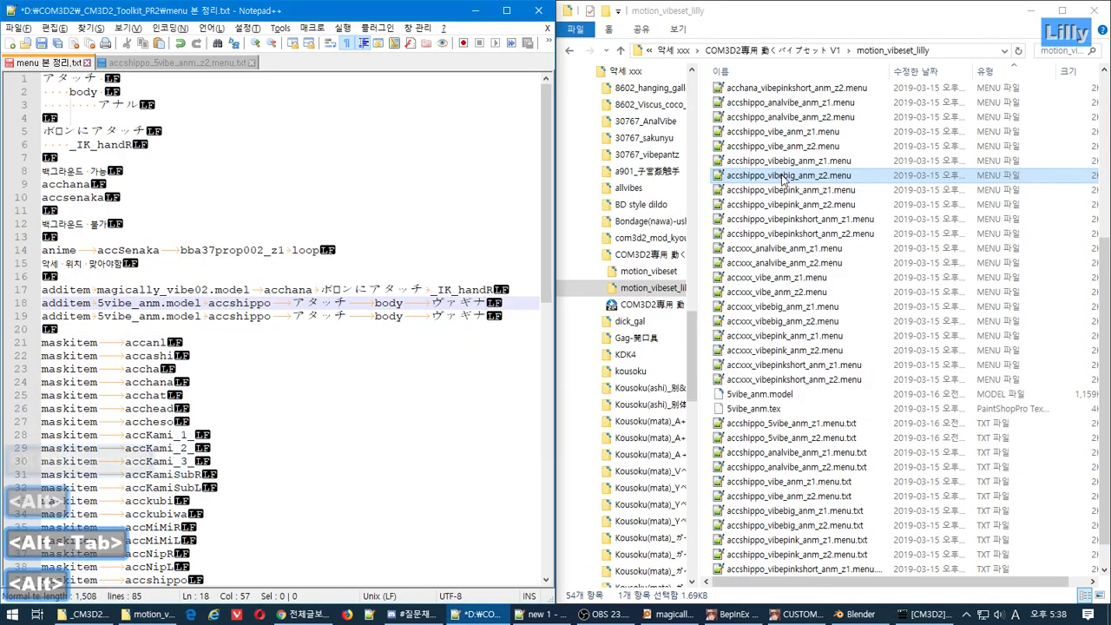
key(alt+Tab)
key(alt+Tab)
key(alt+Tab)
drag(204, 485, 417, 269)
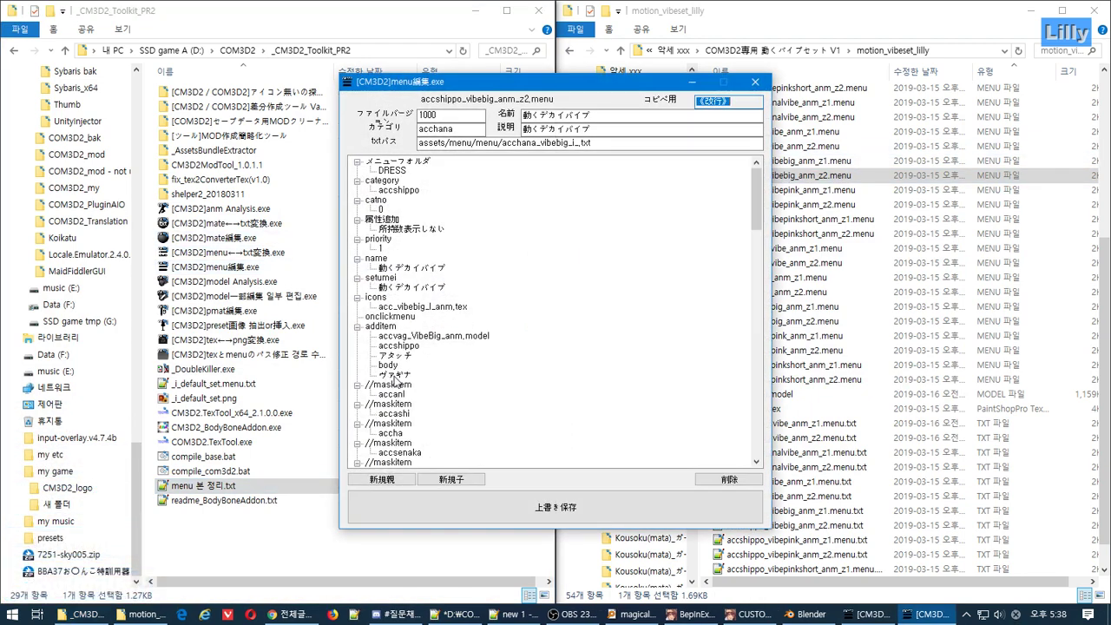
click(752, 82)
Open accshippo_vibebig_anm_z1.menu in [CM3D2]menu編集.exe and copy its アナル attachment value over the last value of the duplicated additem line in the notes.
scroll(858, 289, up, 5)
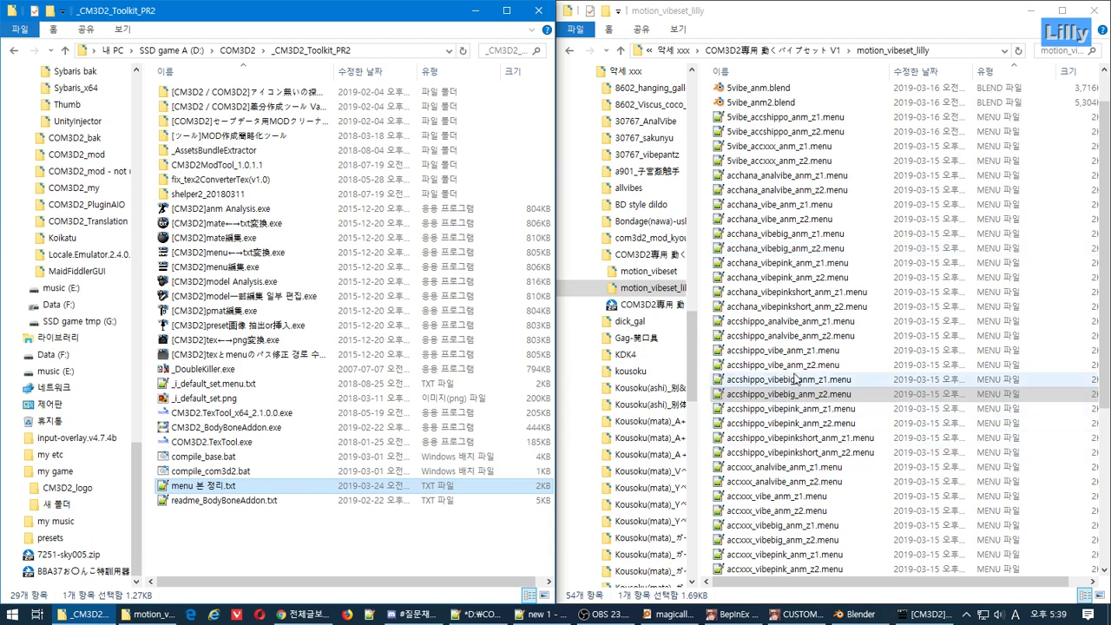
drag(785, 379, 447, 269)
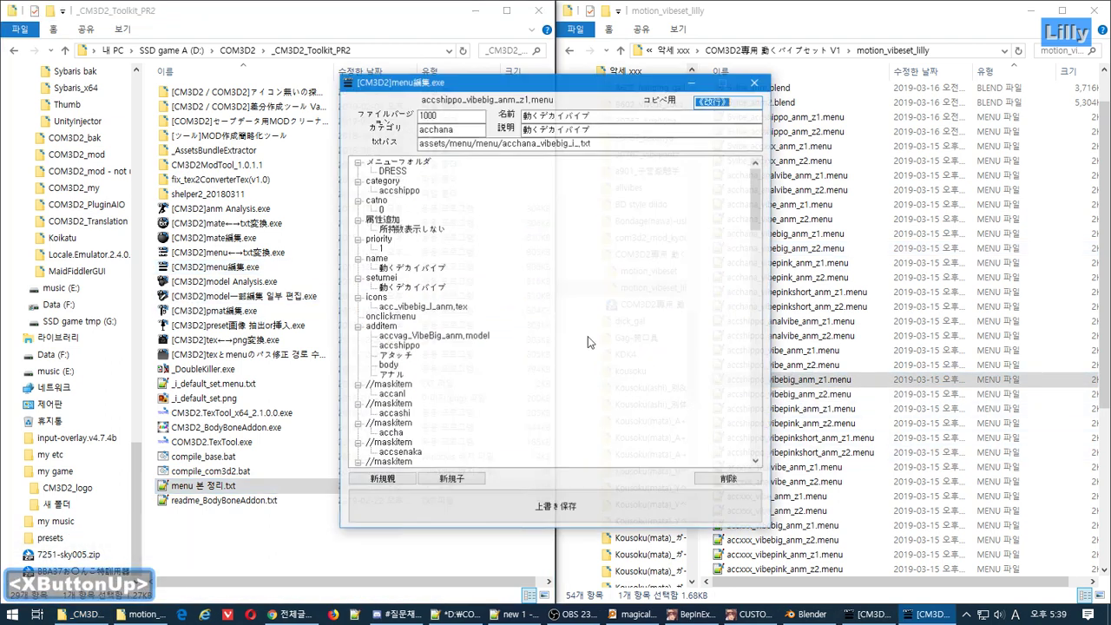
click(417, 379)
key(F2)
key(ctrl+c)
key(alt+Tab)
key(Tab)
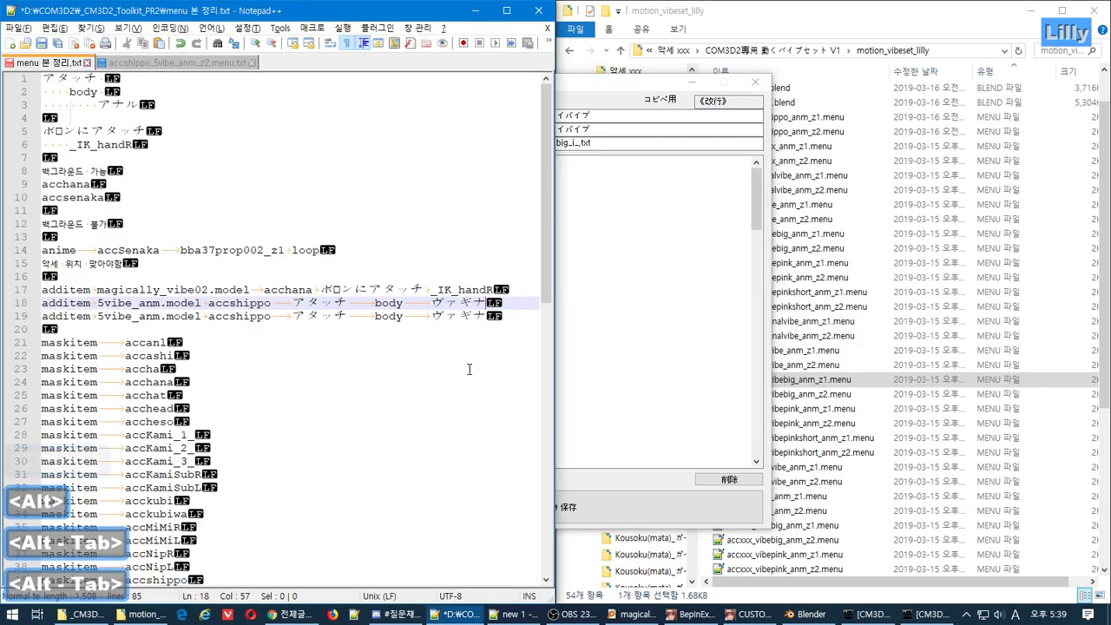
double_click(460, 316)
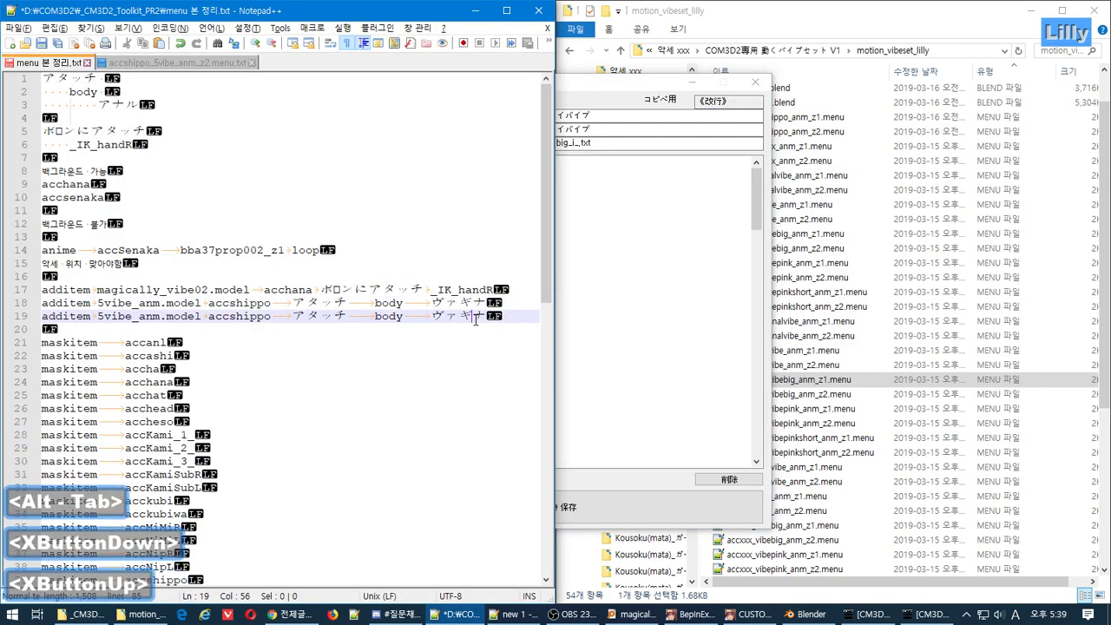
key(ctrl+v)
Close both open [CM3D2]menu編集.exe windows.
click(754, 81)
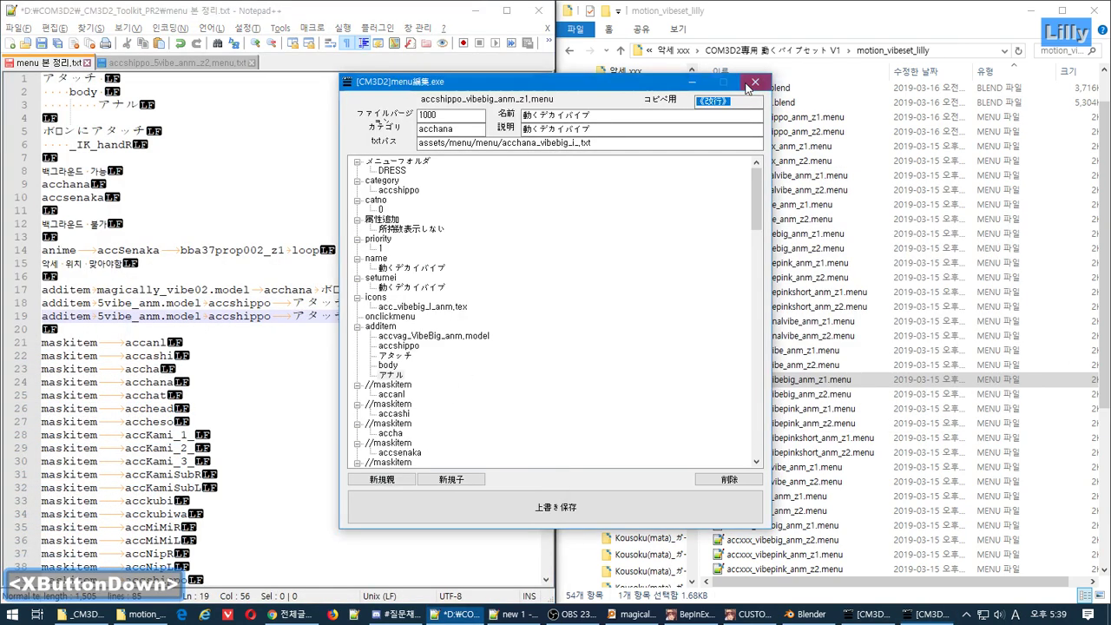
click(908, 612)
click(750, 82)
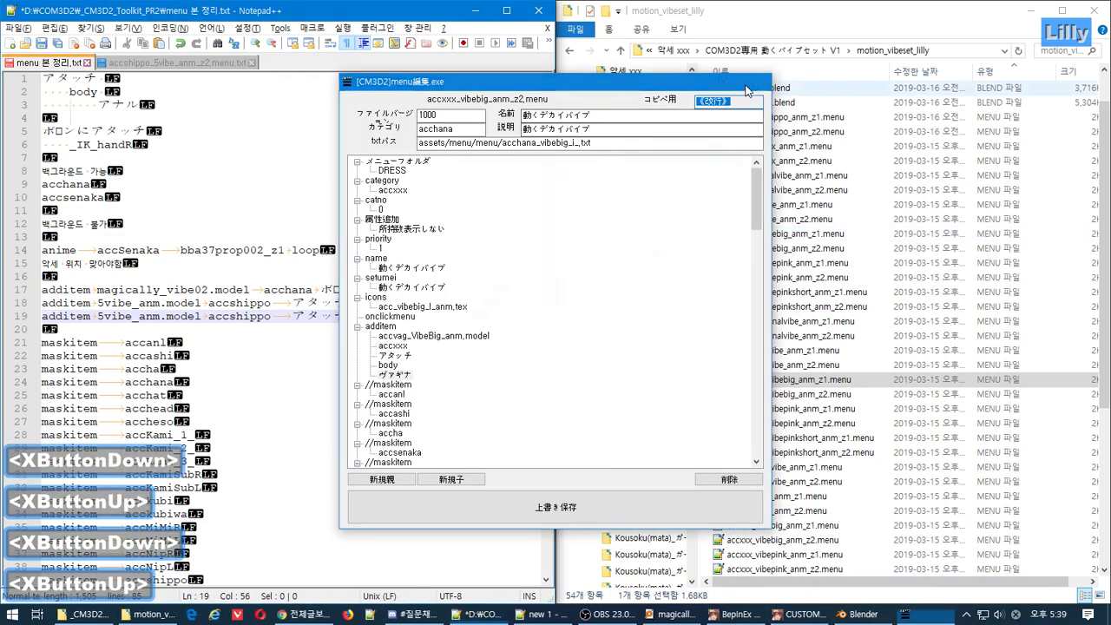
Bring up the empty Notepad++ window, and return File Explorer to the マジカルアダルトトイ mod folder with its menu text files.
click(569, 619)
click(573, 613)
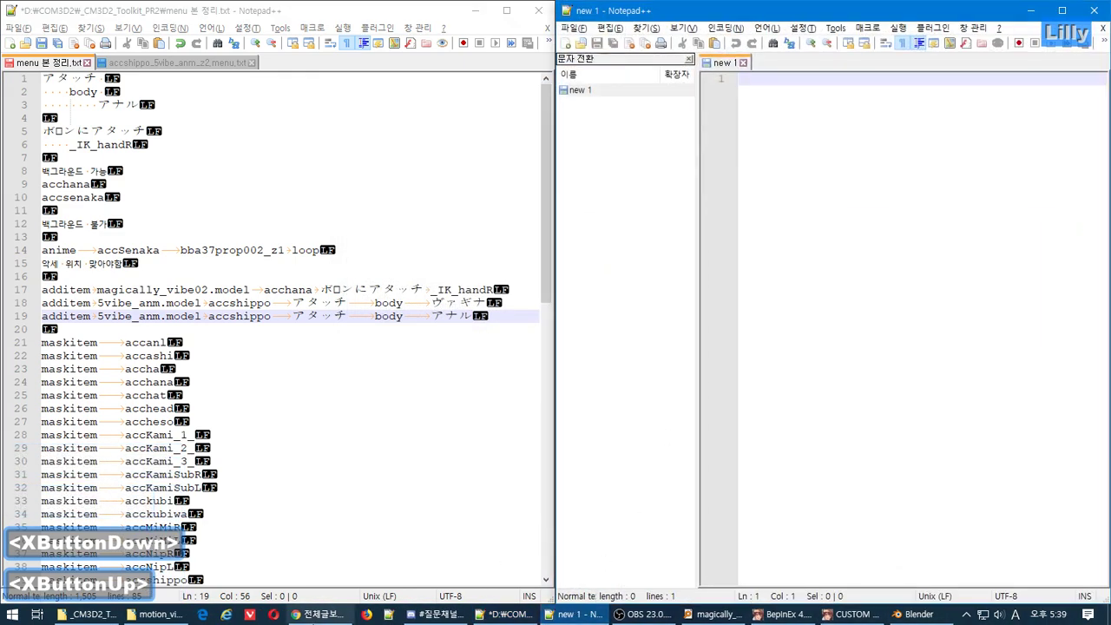
click(161, 613)
key(alt+Left)
key(alt+Left)
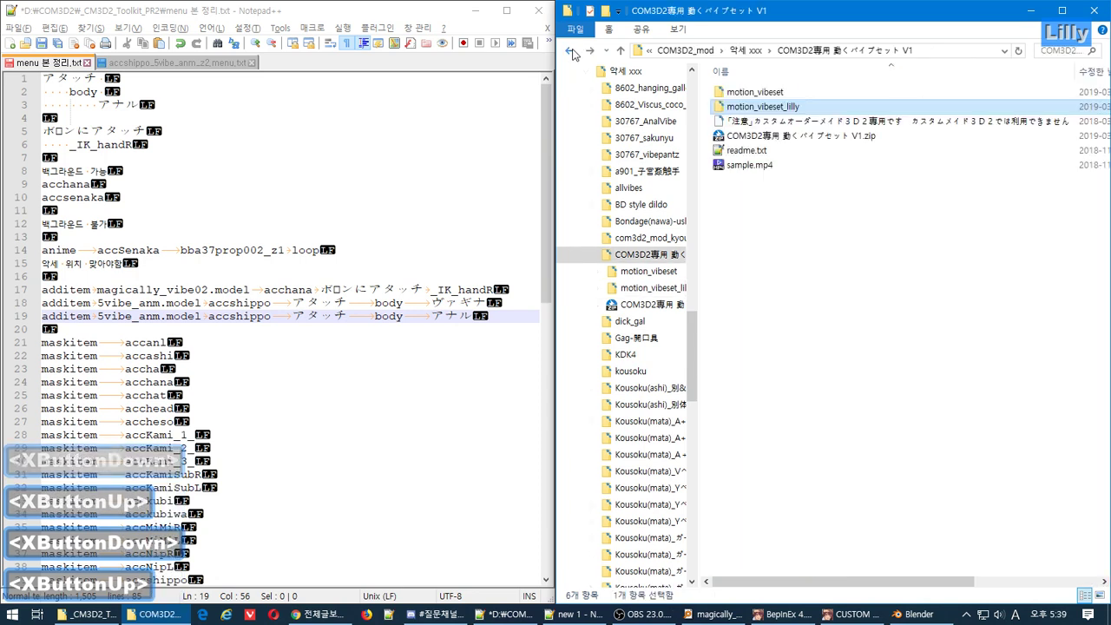
scroll(885, 454, down, 2)
scroll(885, 454, down, 1)
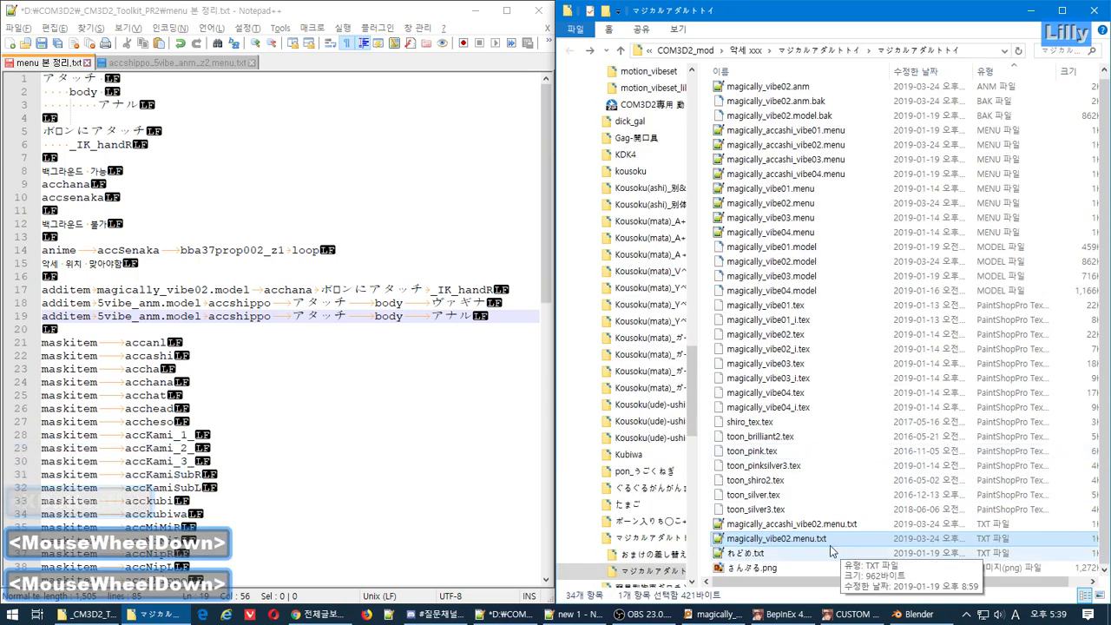
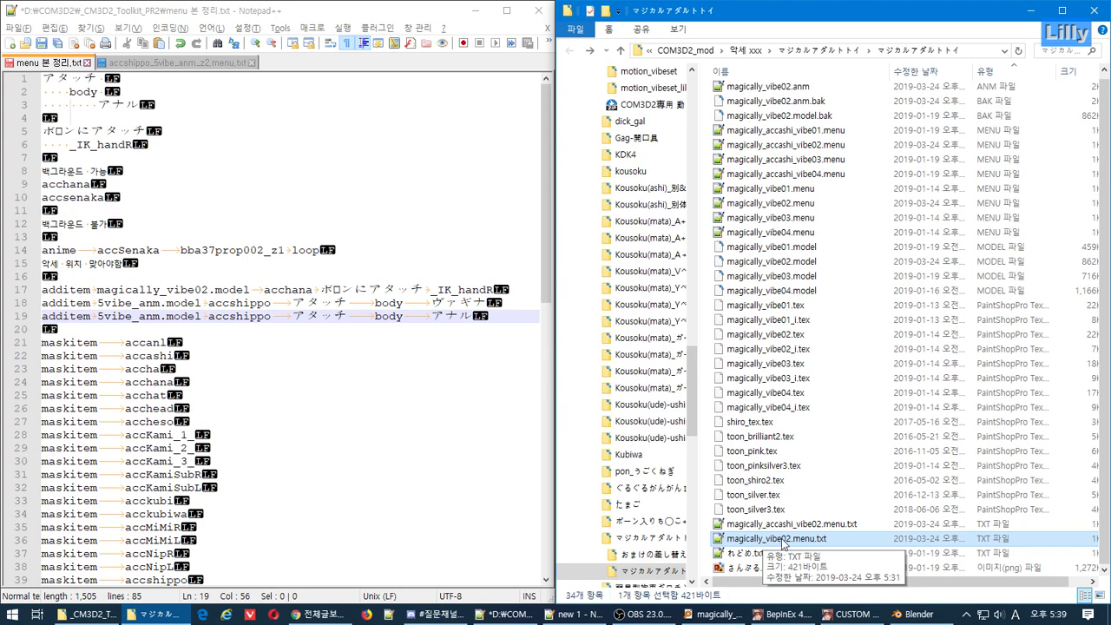
Delete magically_vibe02.menu.txt from the マジカルアダルトトイ folder and select magically_accashi_vibe02.menu.txt.
click(583, 614)
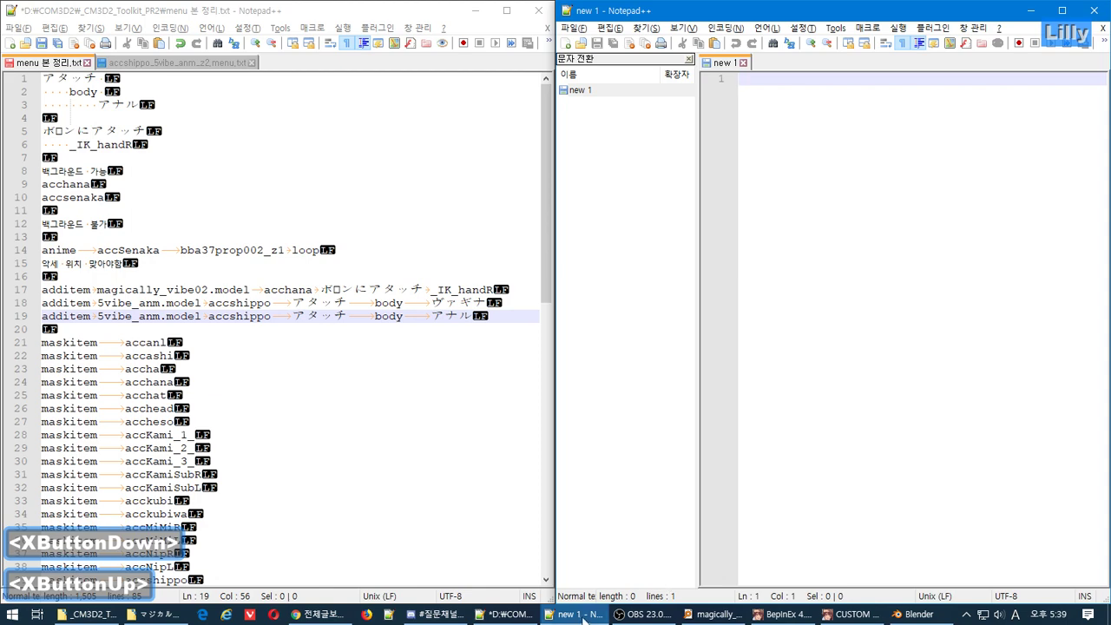
click(156, 614)
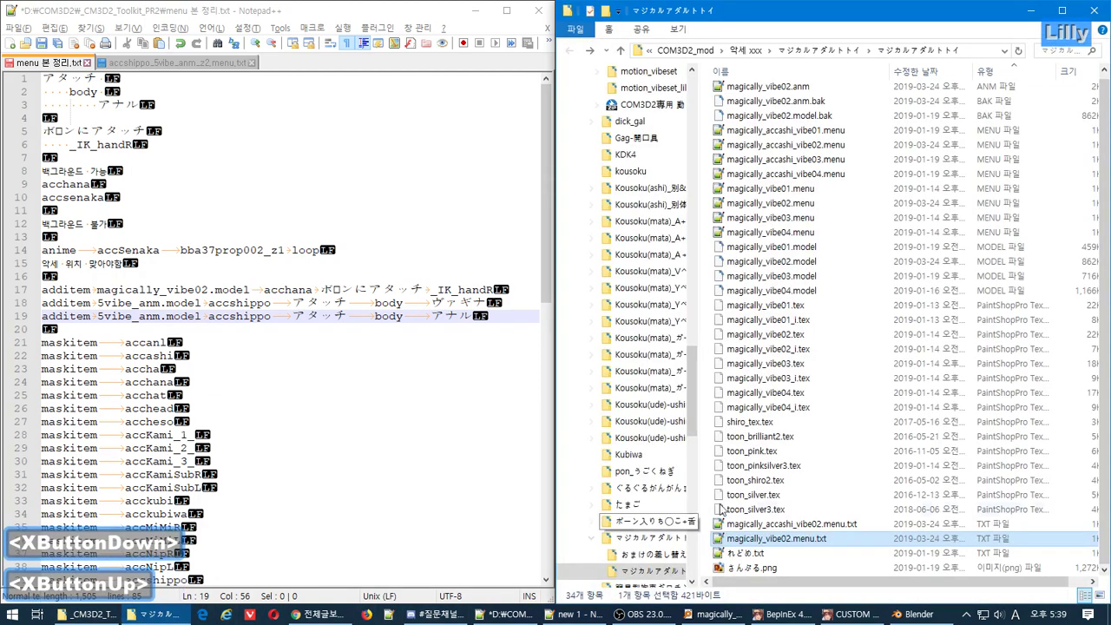
shift+click(783, 537)
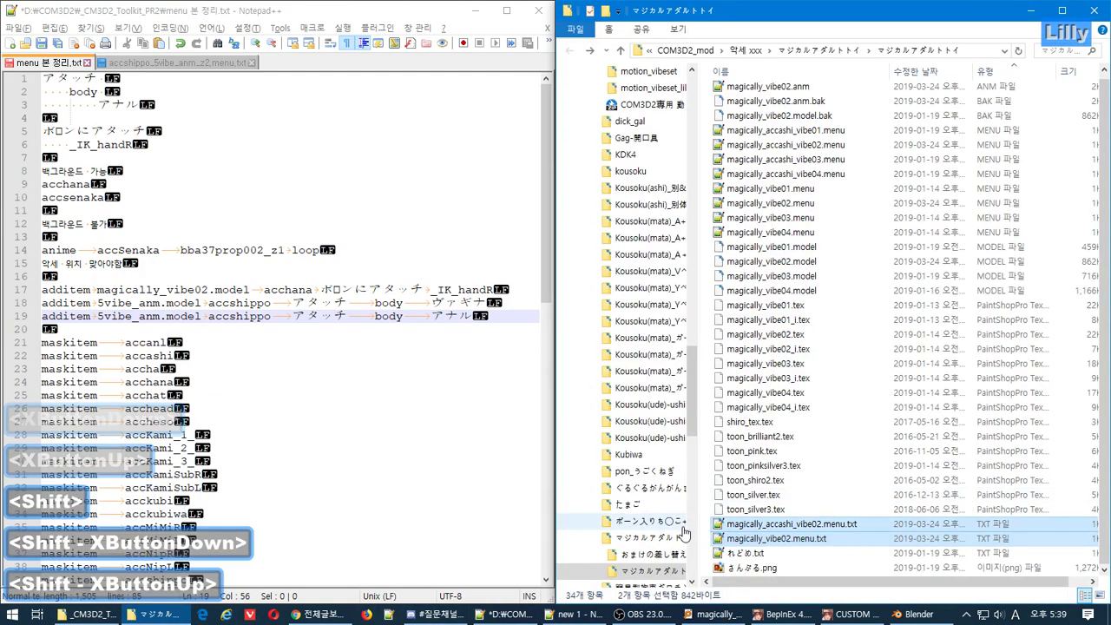
click(807, 544)
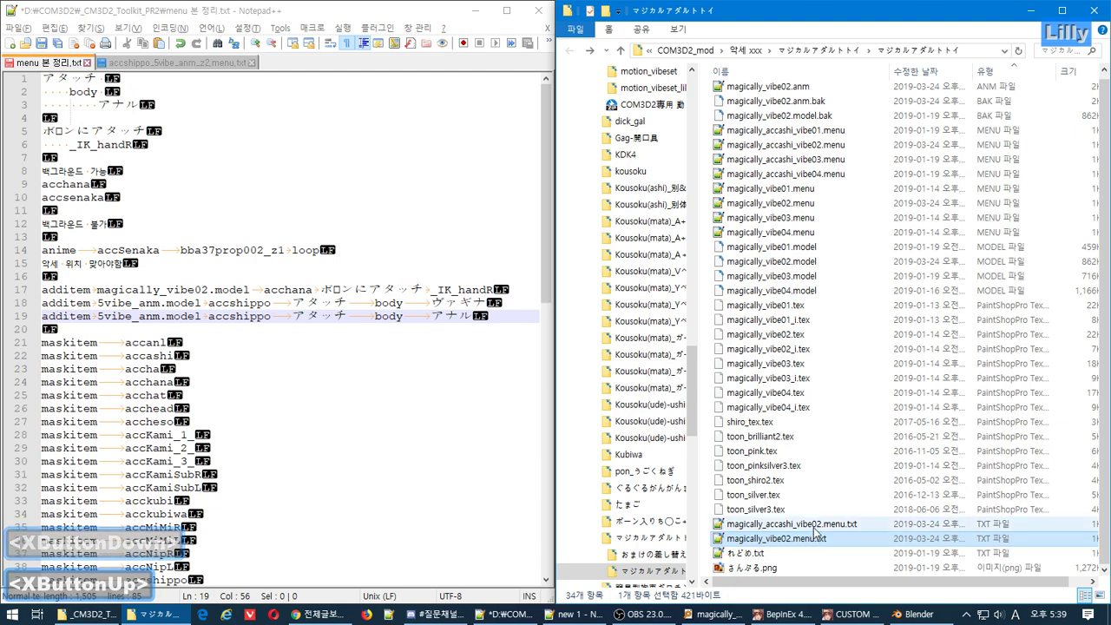
click(812, 526)
click(808, 539)
key(Delete)
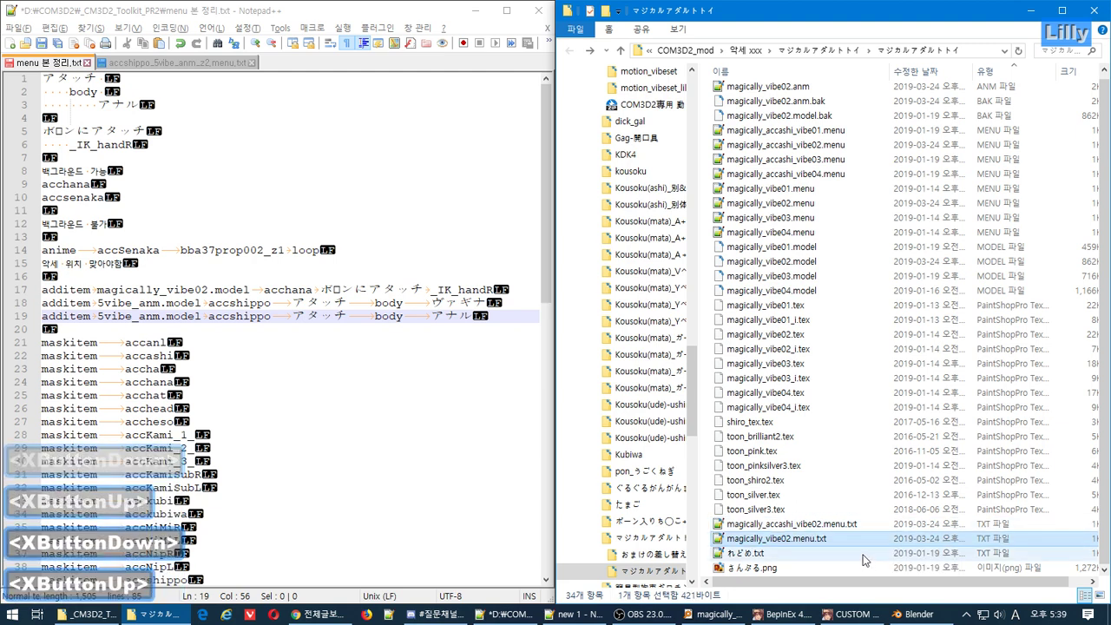
click(830, 535)
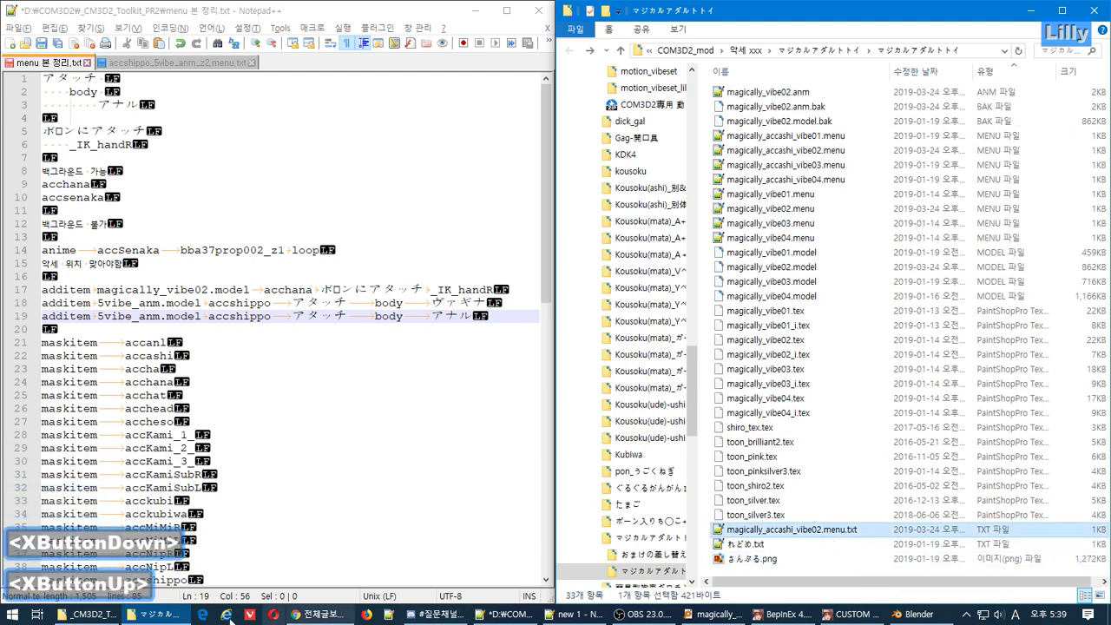
Dock the マジカルアダルトトイ folder window in a screen corner, open magically_accashi_vibe02.menu.txt in the empty Notepad++ window, and hide its document list.
click(556, 614)
click(170, 614)
drag(873, 11, 1109, 620)
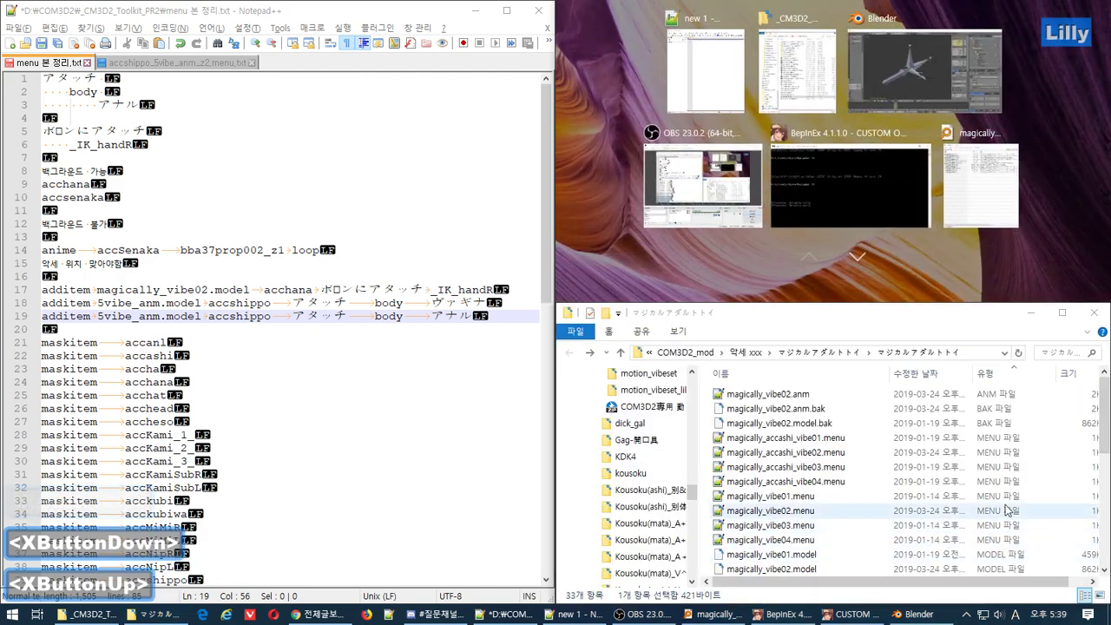
click(965, 309)
drag(1104, 424, 1106, 545)
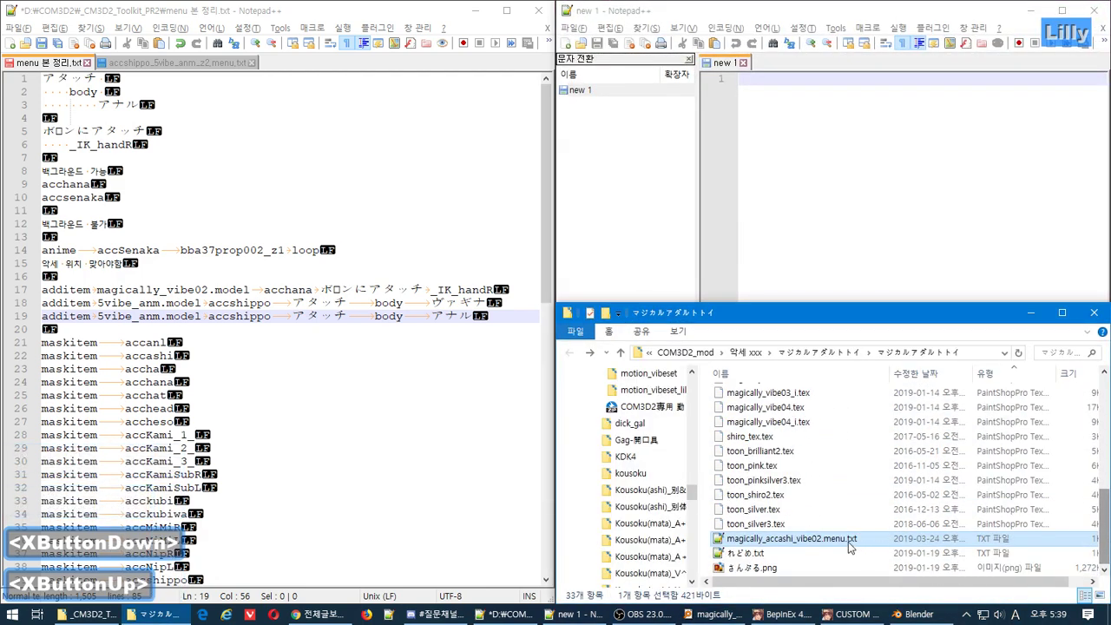
drag(848, 540, 843, 230)
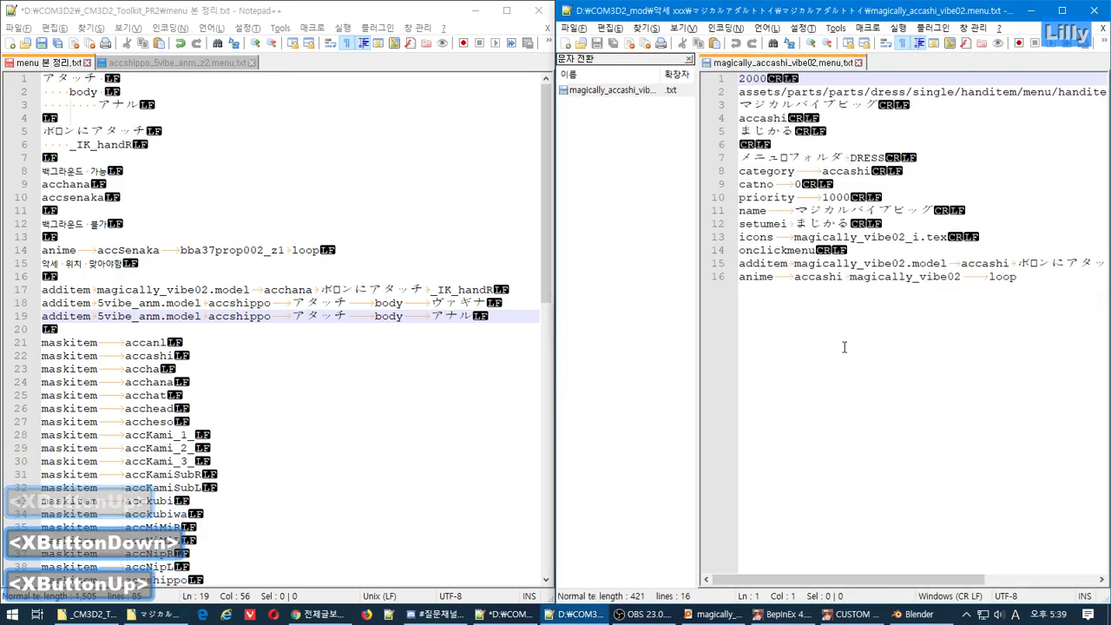
click(689, 59)
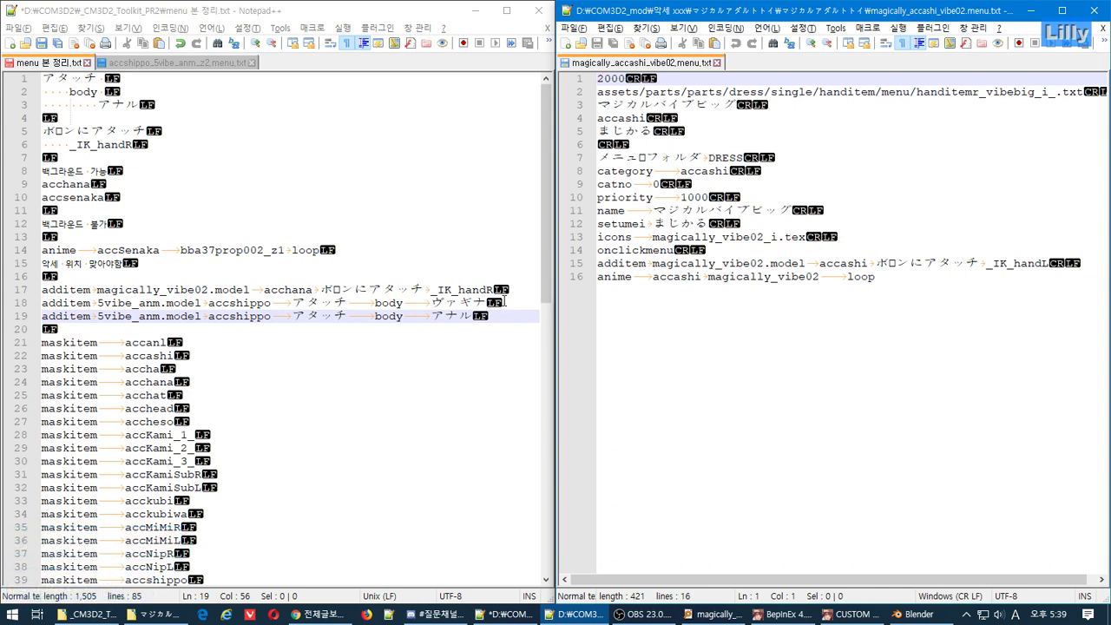
Replace the slot and attachment values of the additem line in magically_accashi_vibe02.menu.txt with accshippo, アタッチ, body, ヴァギナ copied from line 18 of the notes.
drag(503, 301, 292, 303)
key(ctrl+c)
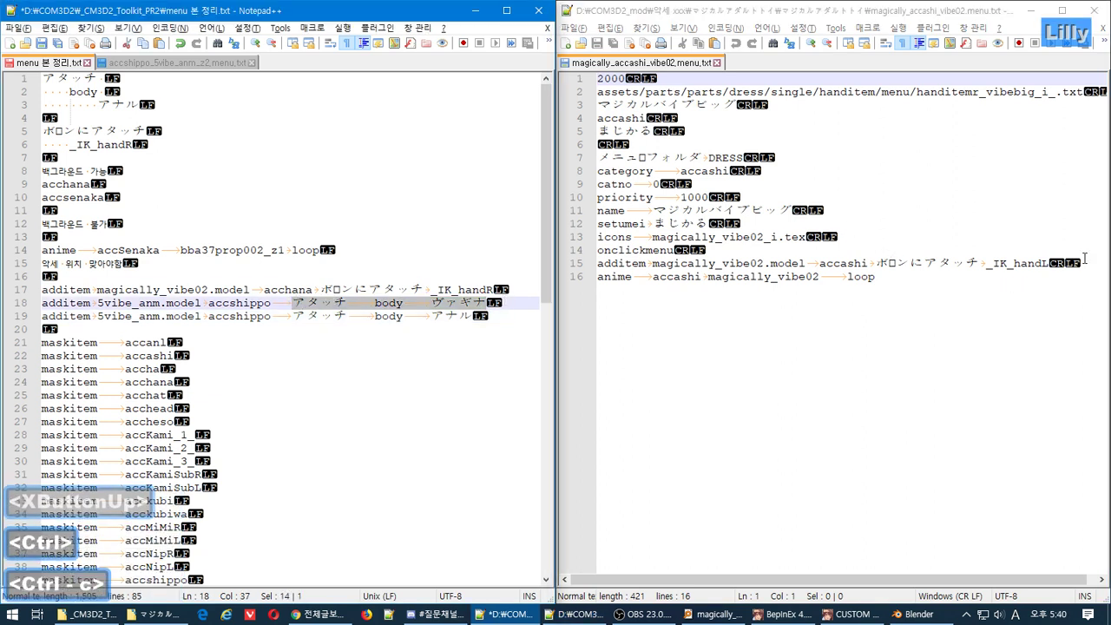
drag(1085, 263, 829, 276)
drag(823, 267, 819, 266)
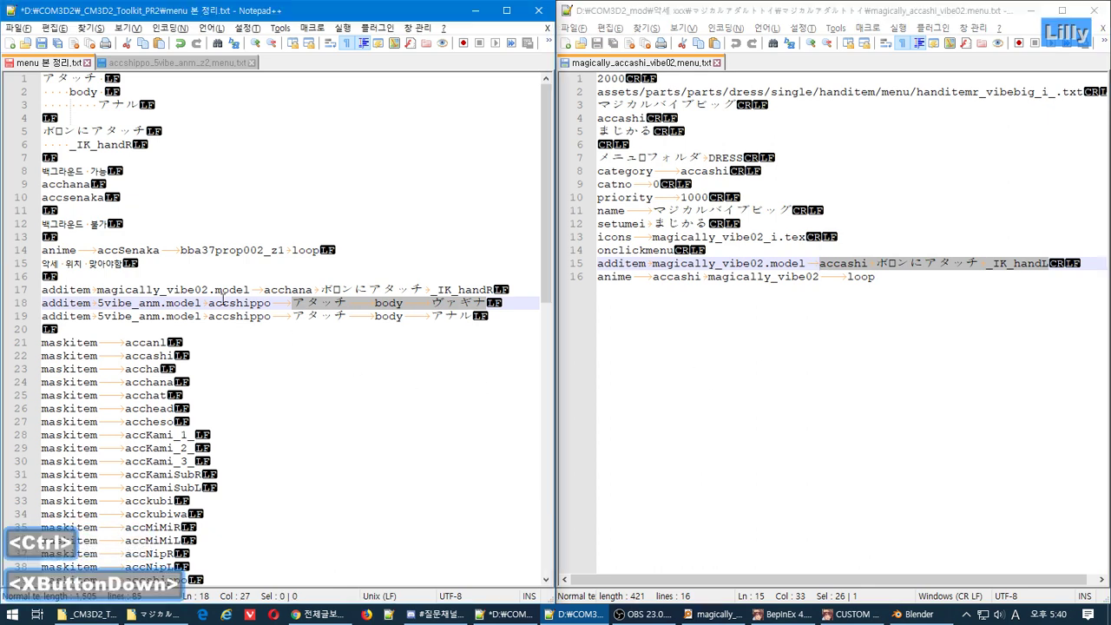
drag(208, 303, 504, 302)
key(ctrl+c)
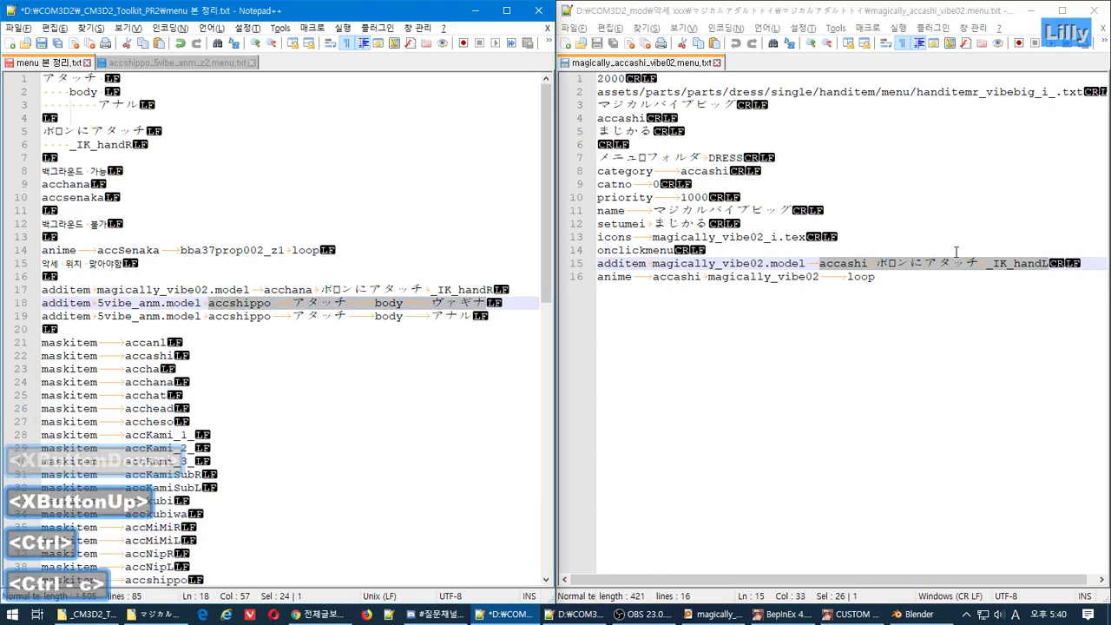
click(1070, 263)
drag(1070, 264, 818, 264)
key(ctrl+v)
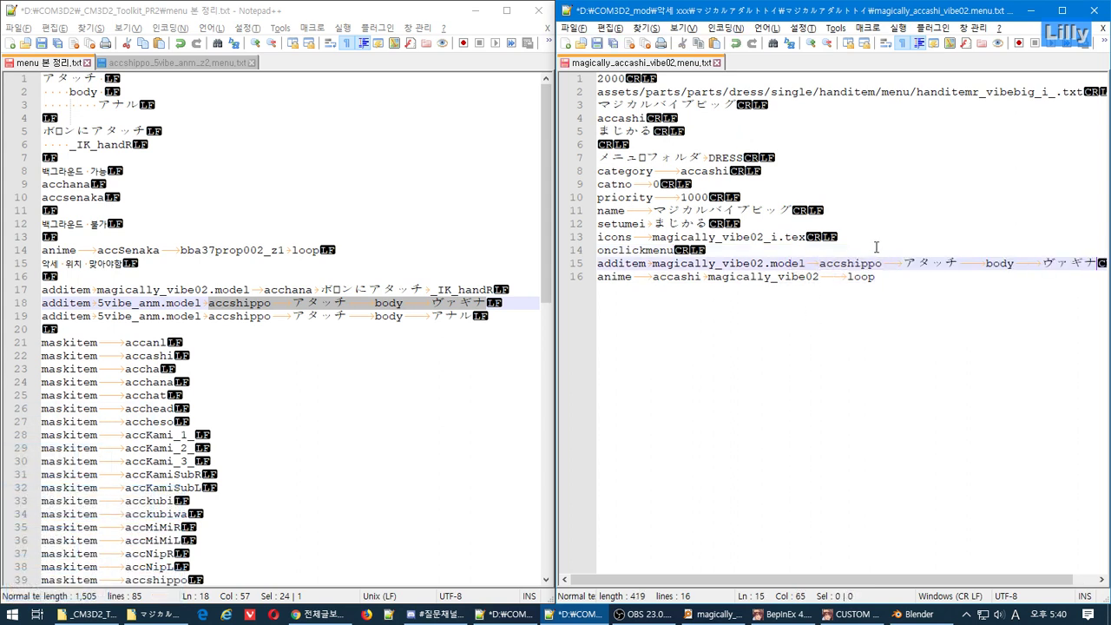
Replace the accashi category on line 4 of magically_accashi_vibe02.menu.txt with accshippo copied from the additem line.
double_click(851, 263)
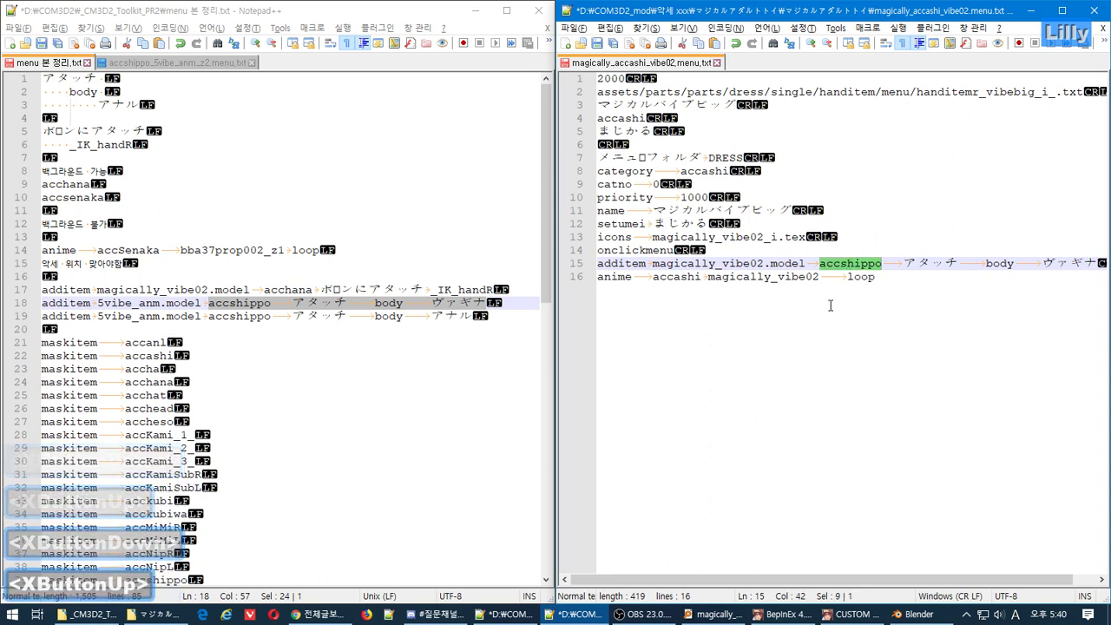
key(ctrl+c)
double_click(630, 121)
key(ctrl+v)
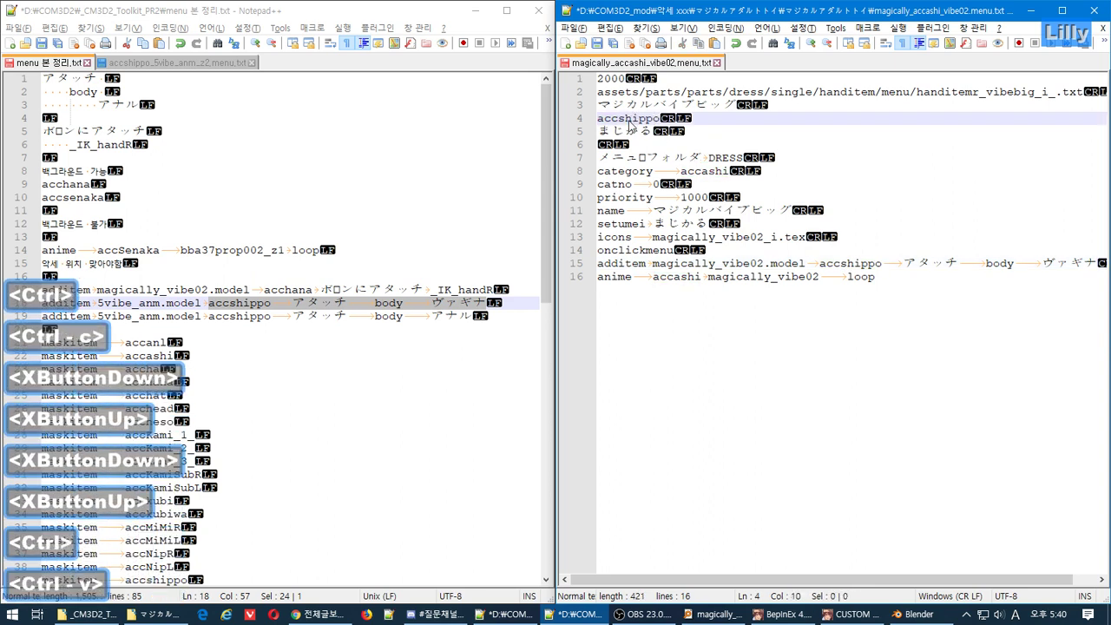
Rename magically_accashi_vibe02.menu.txt as magically_vibe02_accshippo_z1.menu.txt in the マジカルアダルトトイ folder.
click(575, 27)
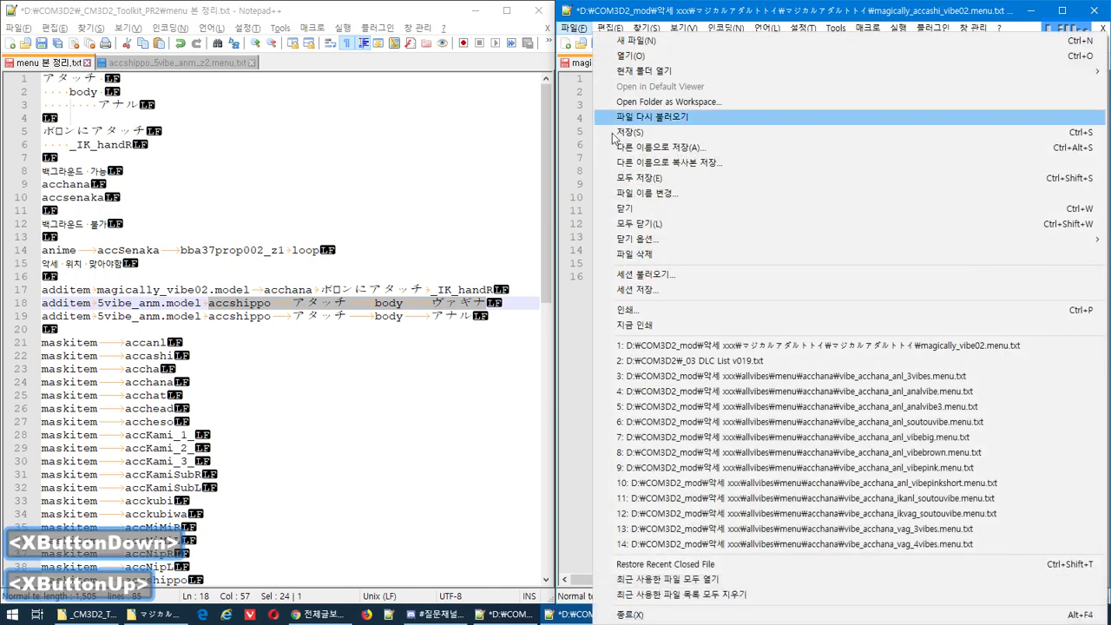
click(680, 193)
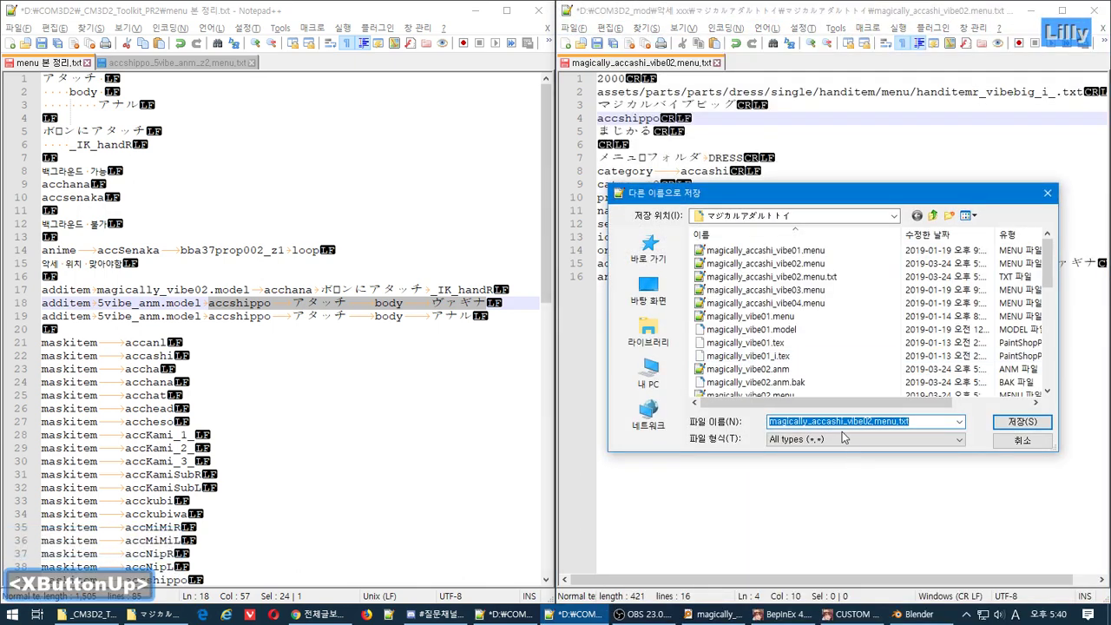
click(813, 422)
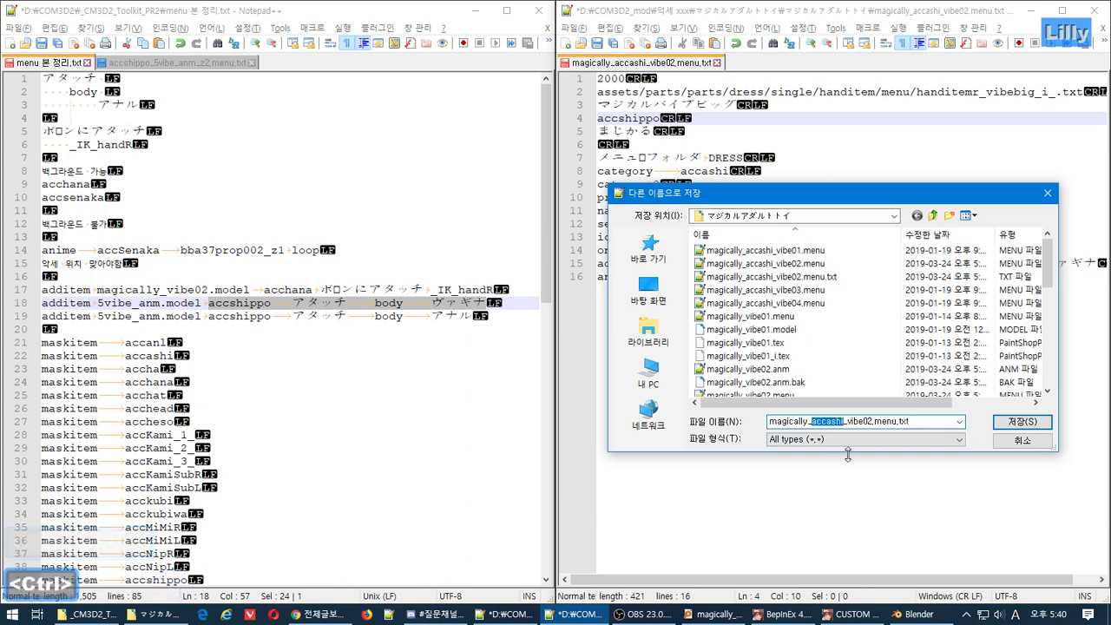
key(Delete)
key(Delete)
key(Delete)
key(Right)
key(Right)
key(Right)
key(Right)
key(Right)
key(Right)
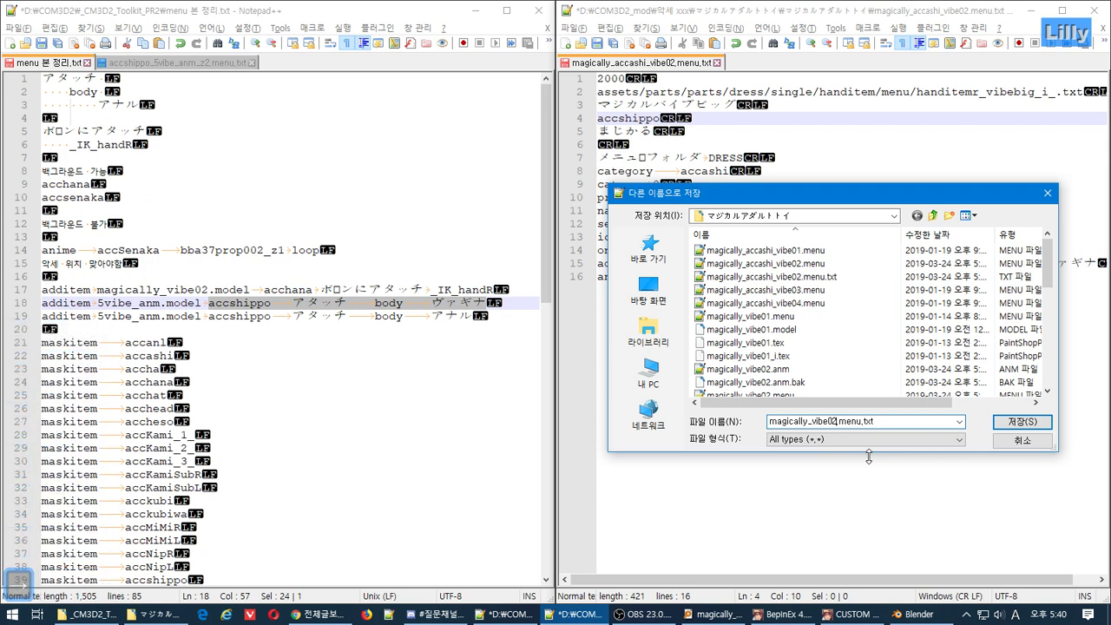
text(_accshippo)
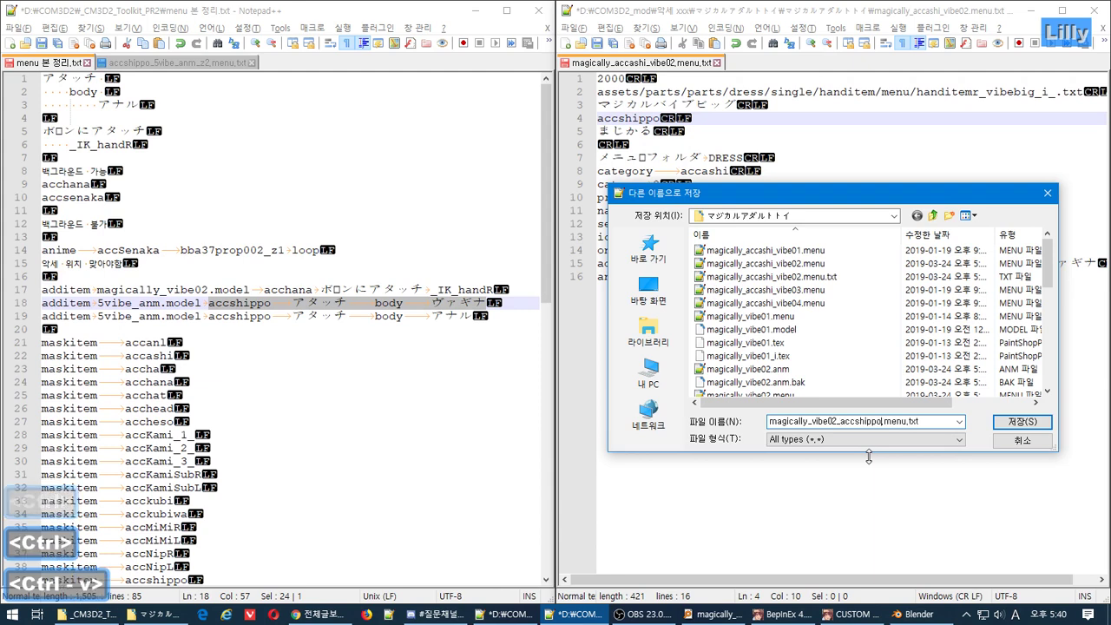
key(shift)
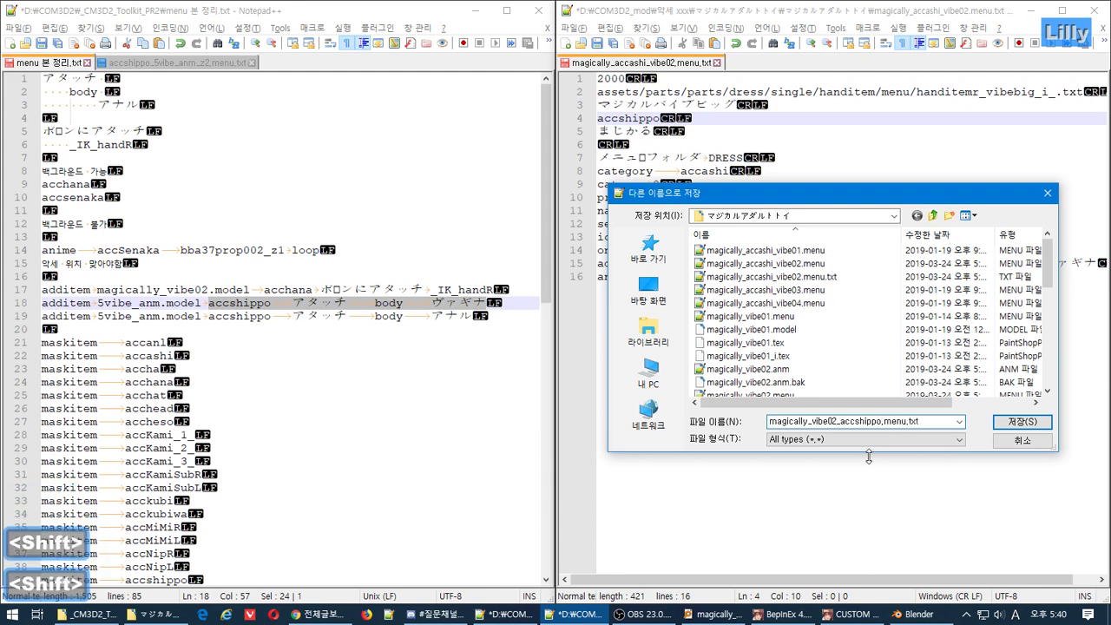
text(1)
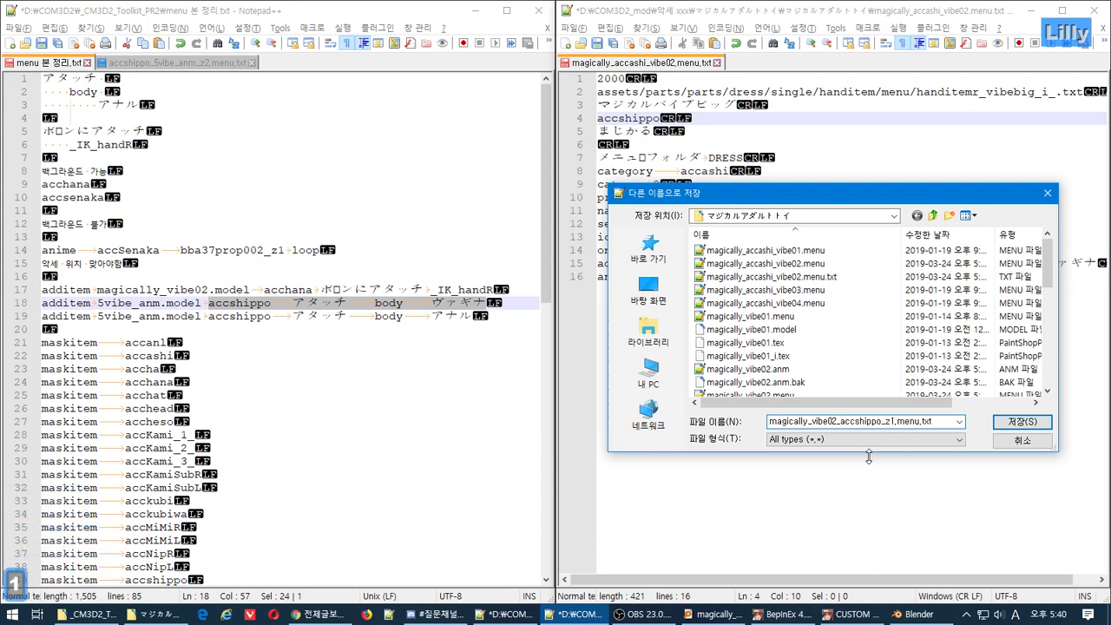
key(Return)
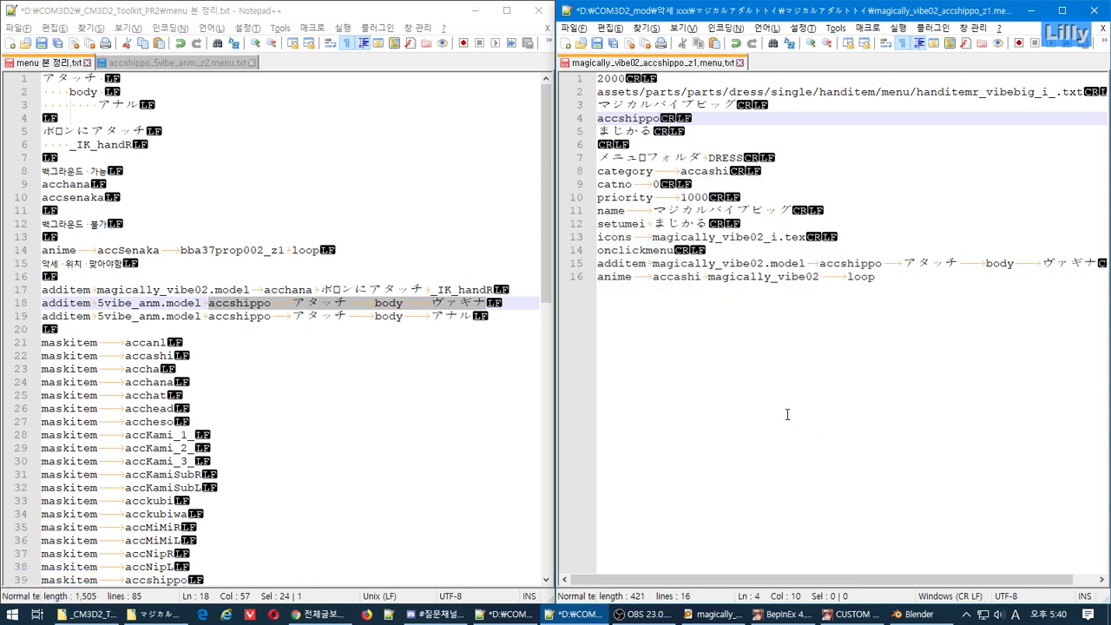
Replace the last value of the additem line on line 15 with アナル copied from line 19 of the notes.
double_click(450, 316)
key(ctrl+c)
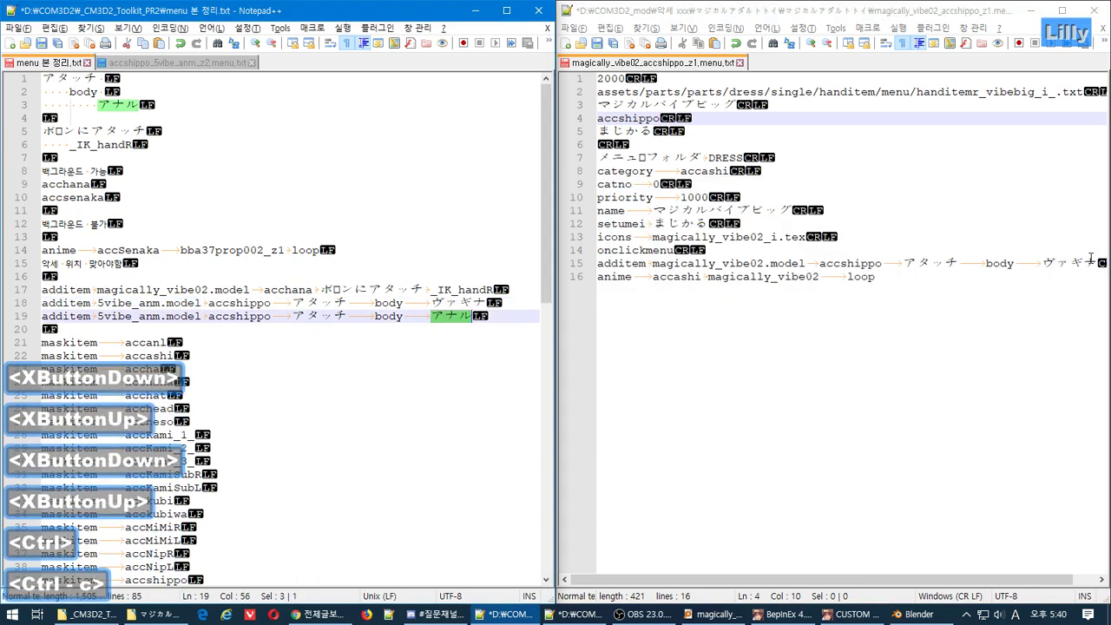
double_click(1066, 264)
key(ctrl+v)
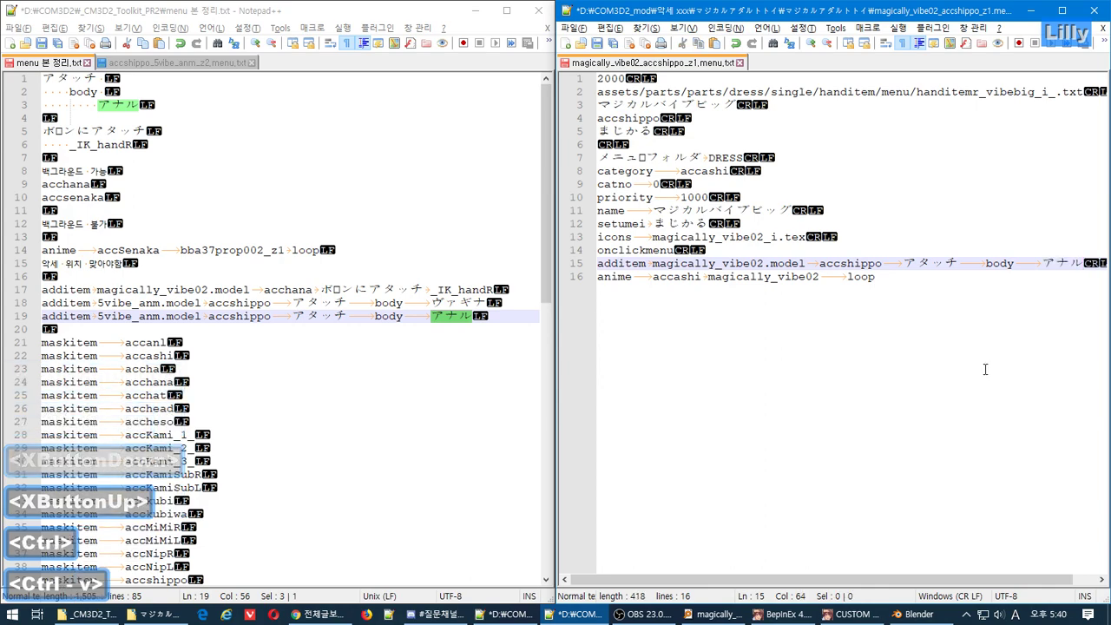
Save the edited menu file under the new name magically_vibe02_accshippo_z2.menu.txt.
click(577, 33)
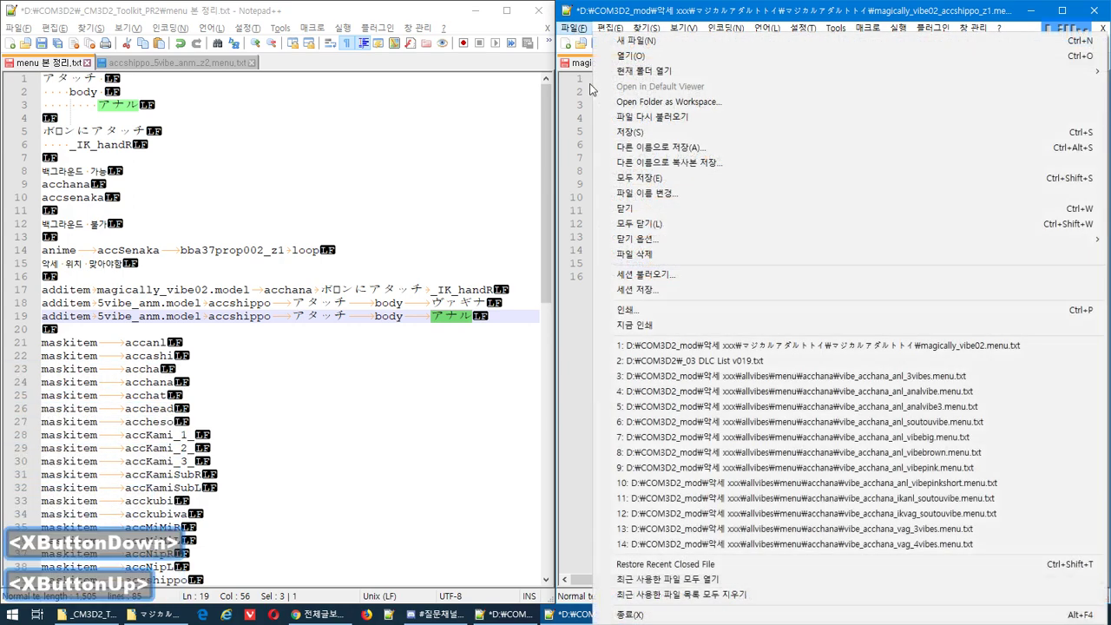
click(664, 155)
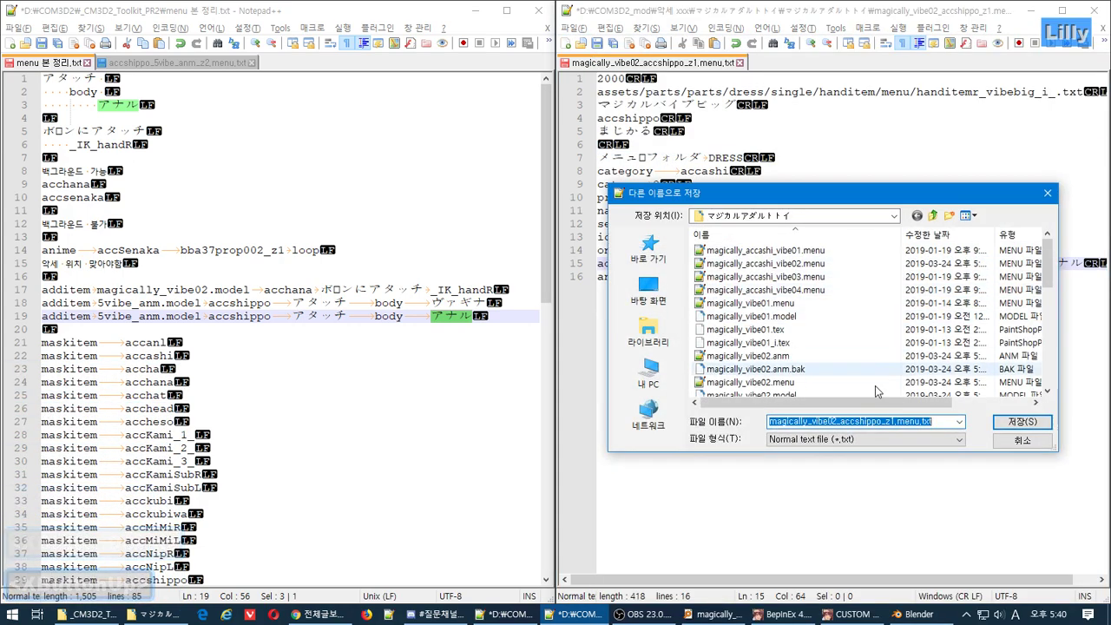
click(887, 420)
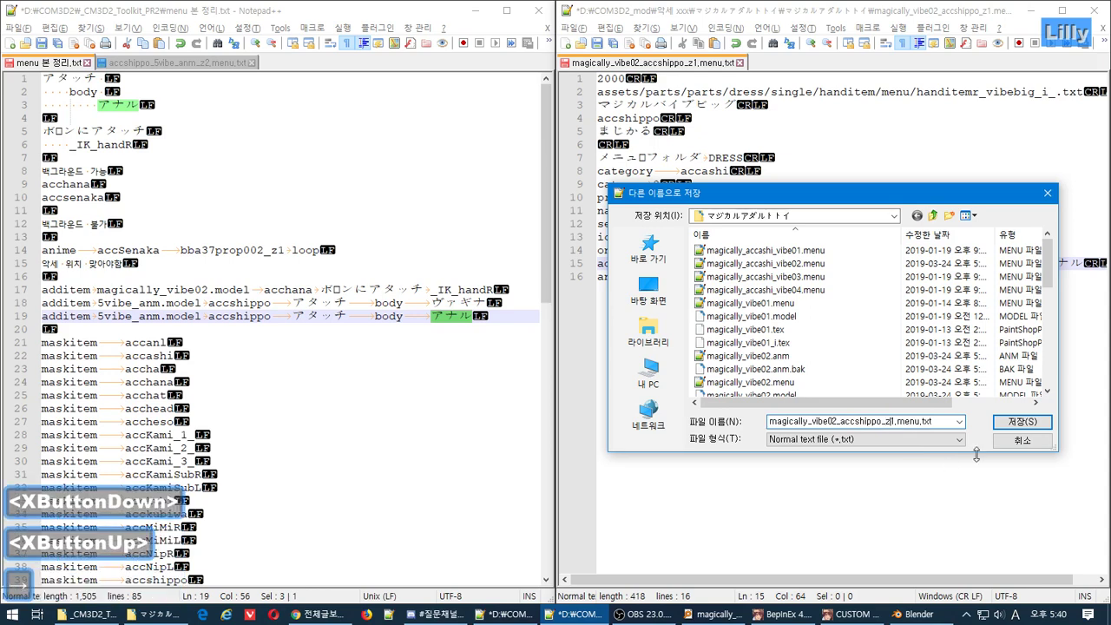
key(Right)
key(Delete)
text(2)
key(Return)
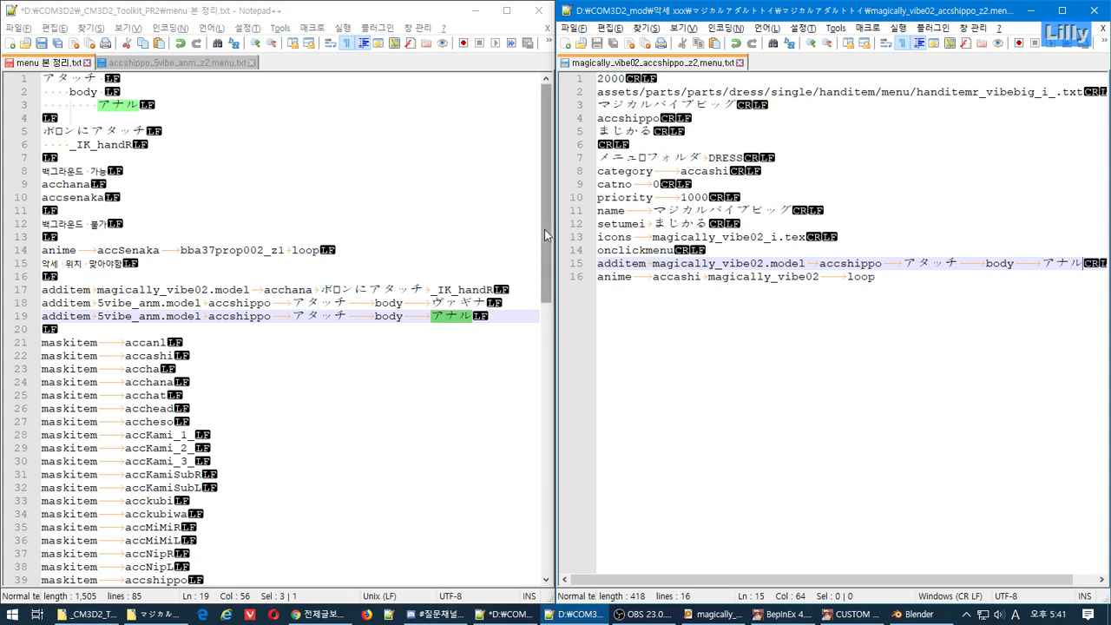
Change accashi to accshippo in the category line and the anime line of magically_vibe02_accshippo_z2.menu.txt and save the file.
double_click(261, 382)
key(ctrl+c)
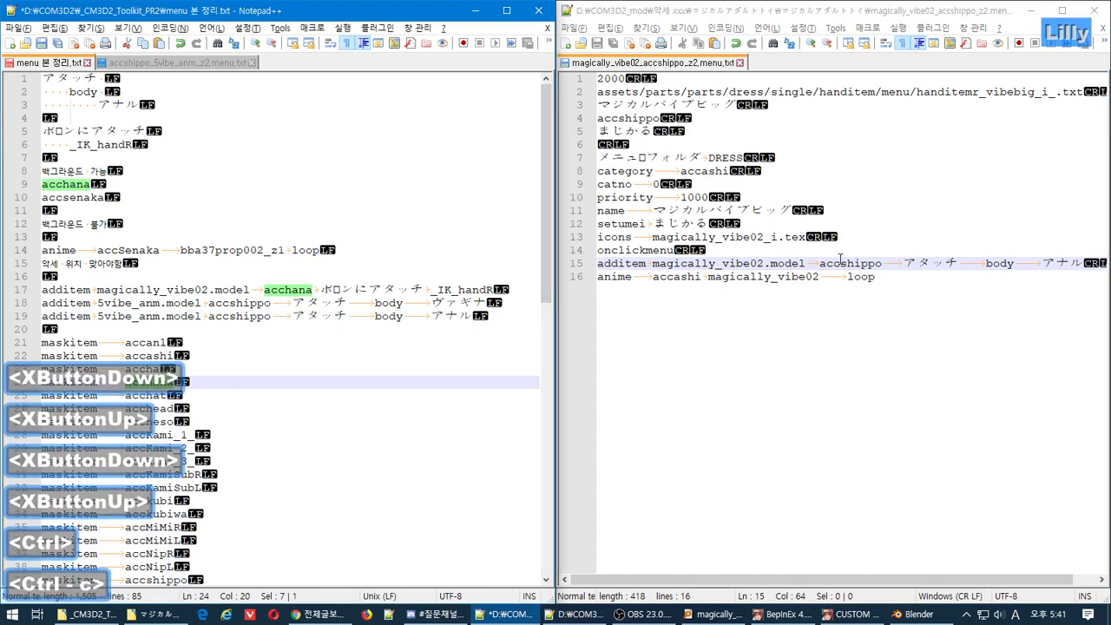
double_click(839, 263)
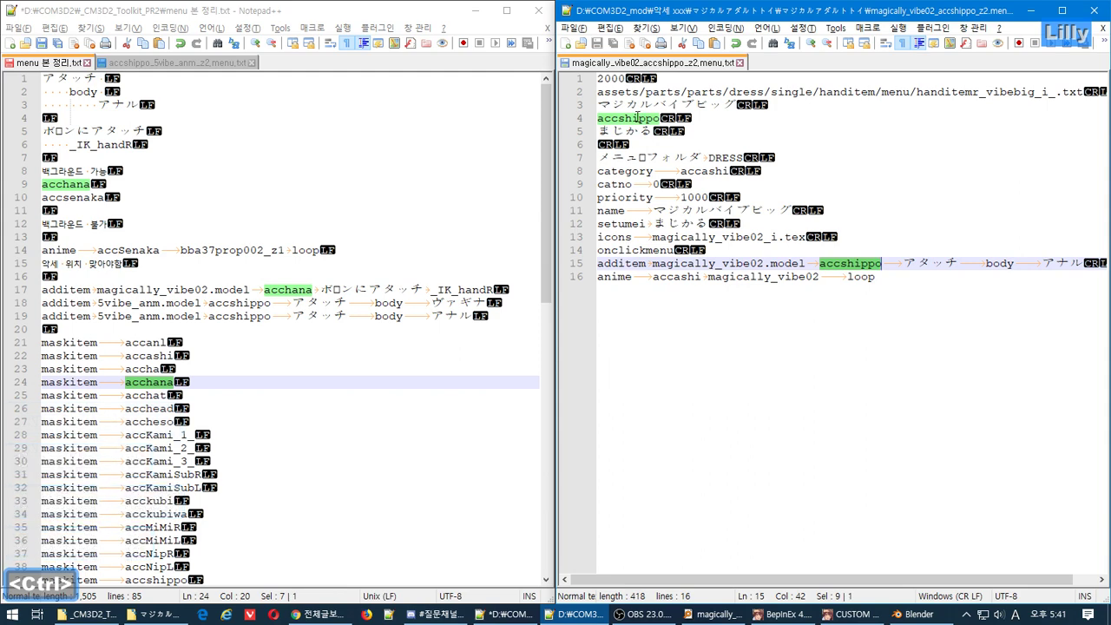
key(ctrl+c)
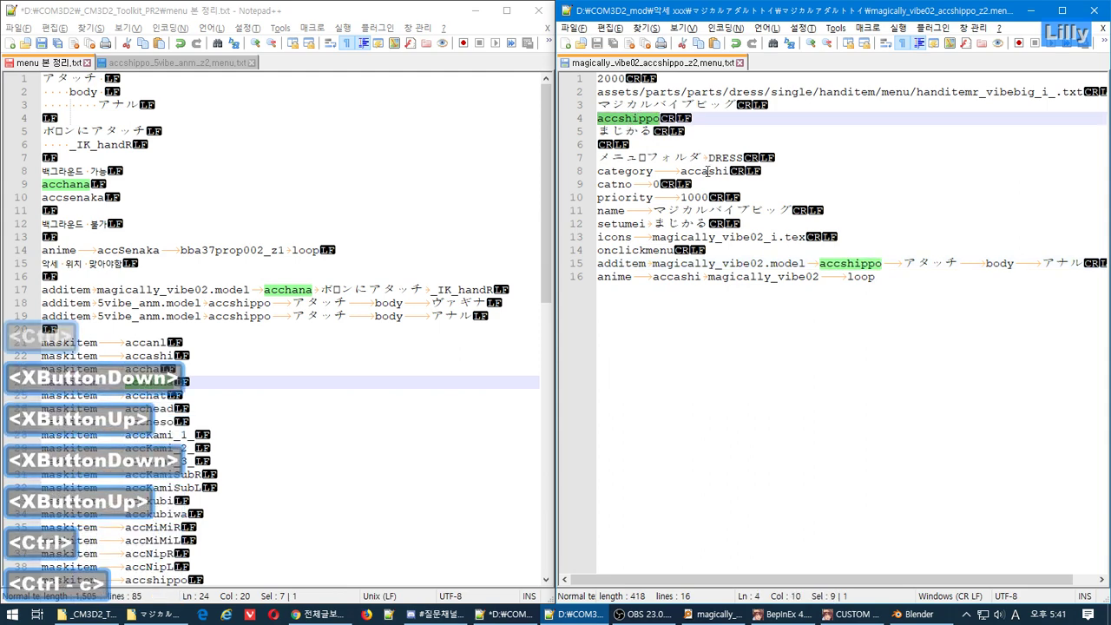
double_click(703, 171)
key(ctrl+v)
double_click(677, 276)
key(ctrl+v)
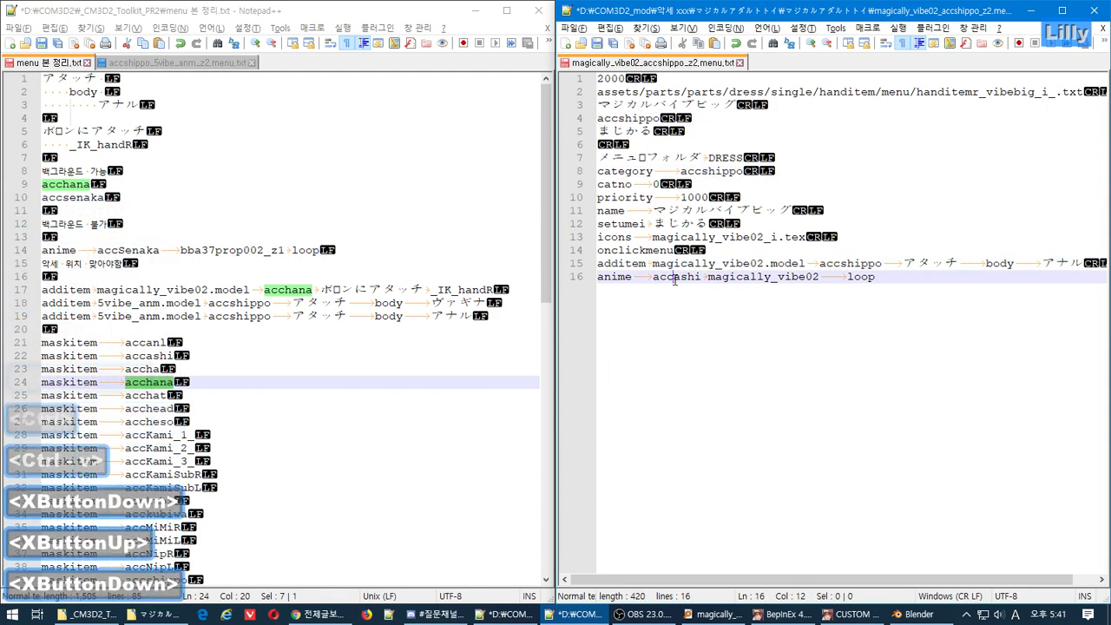
double_click(851, 263)
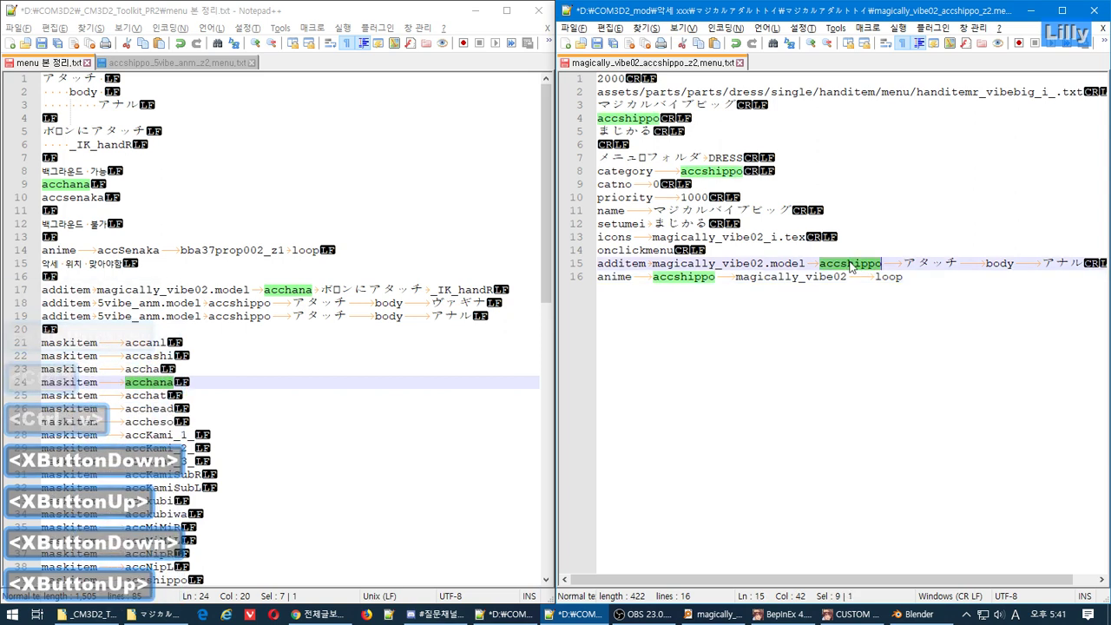
click(816, 306)
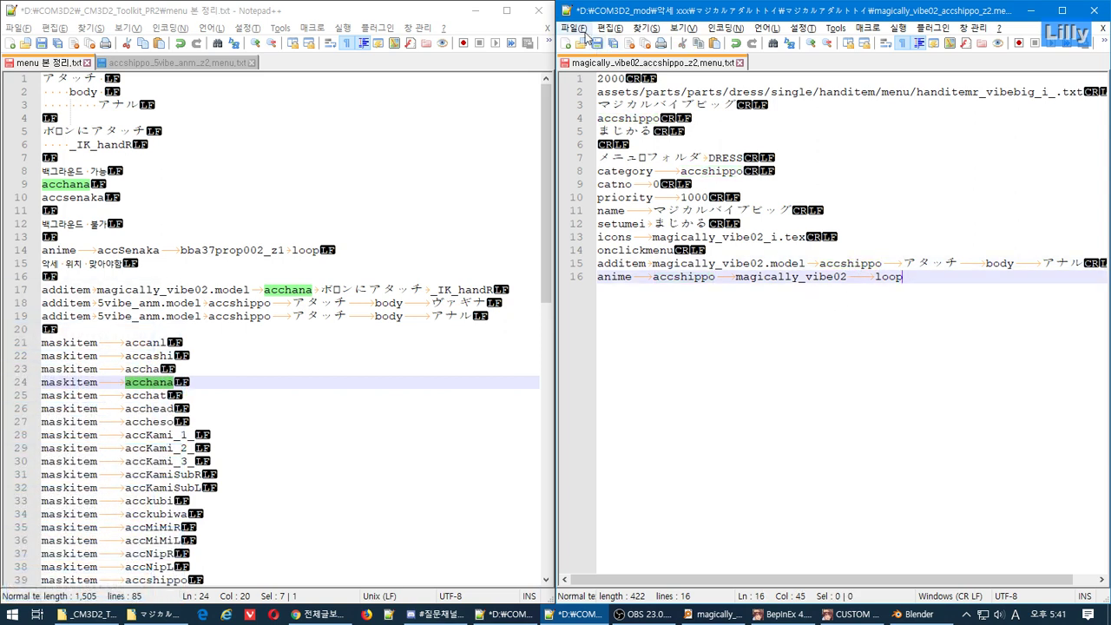
key(ctrl+s)
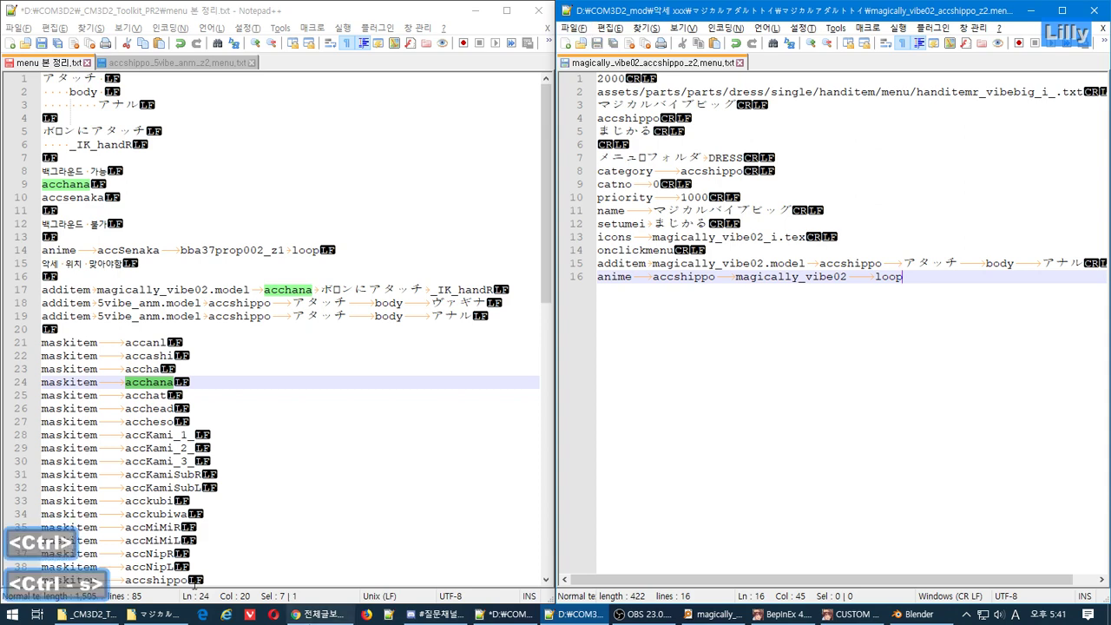
Open magically_vibe02_accshippo_z1.menu.txt from its folder beside the z2 file, and copy accshippo from line 4 of the z2 file.
click(154, 614)
drag(801, 525, 870, 174)
double_click(705, 171)
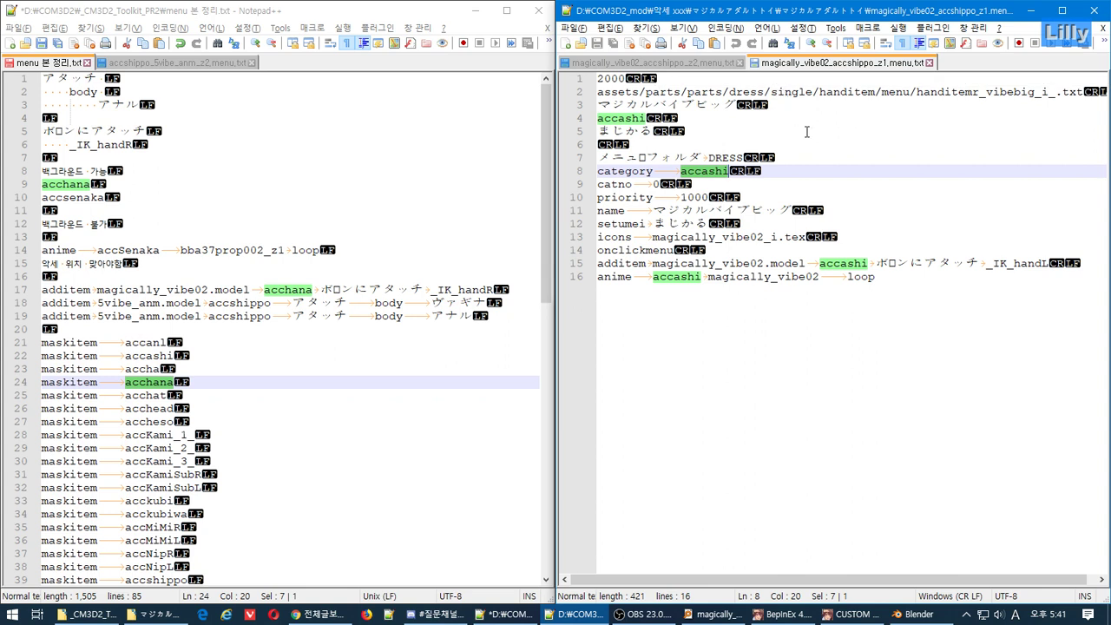
click(675, 64)
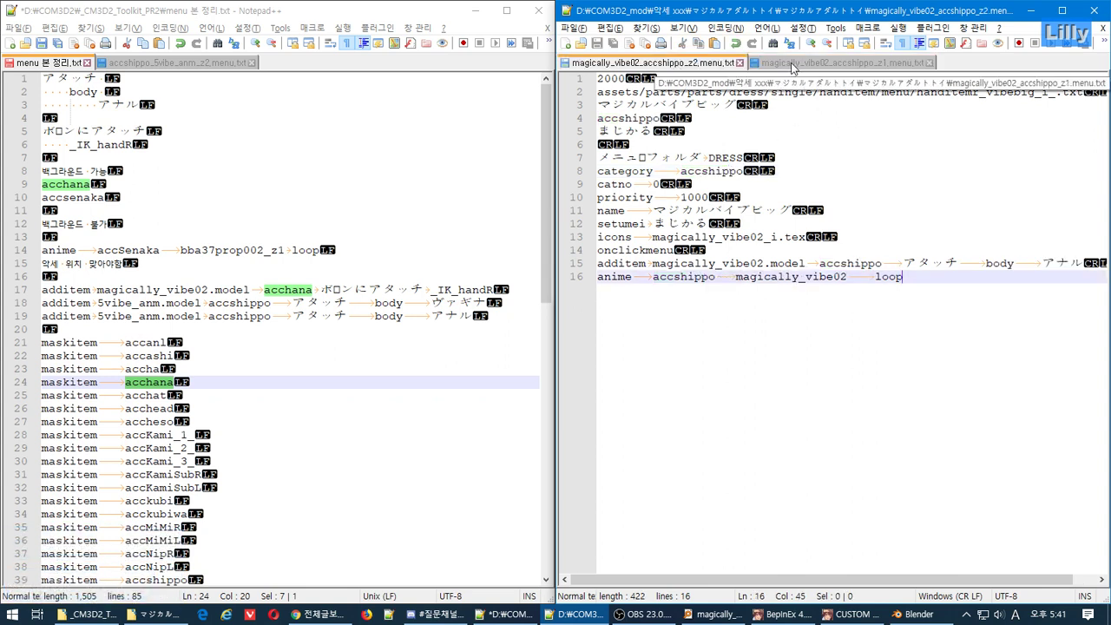
double_click(639, 120)
key(ctrl+c)
click(794, 68)
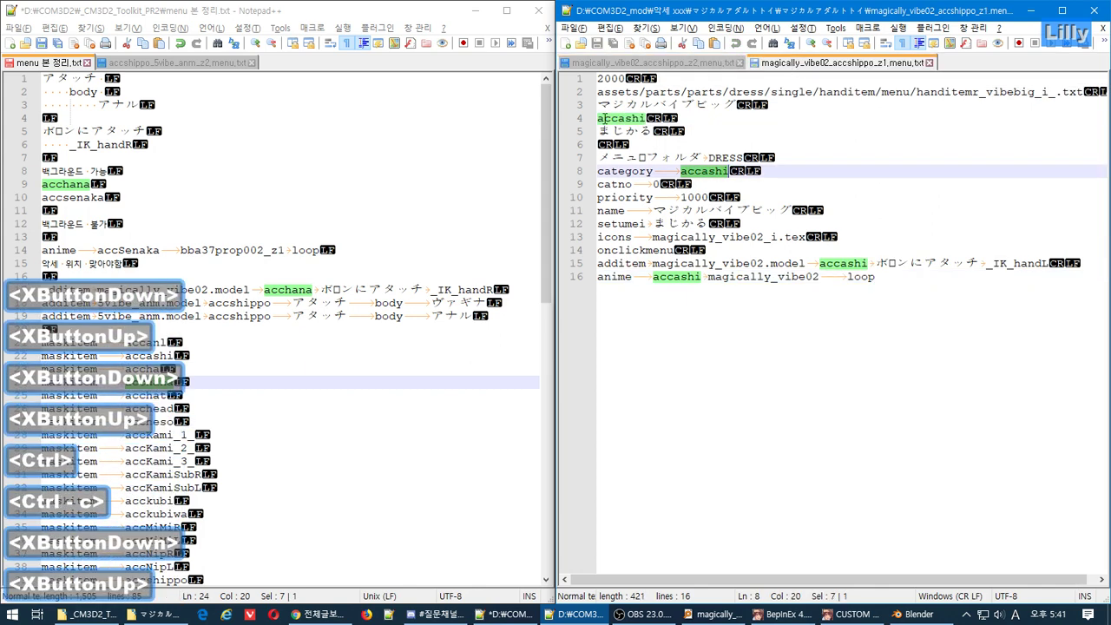
Duplicate additem line 18 in the notes and set the first copy's slot to accashi copied from the z1 menu file.
double_click(618, 118)
double_click(676, 276)
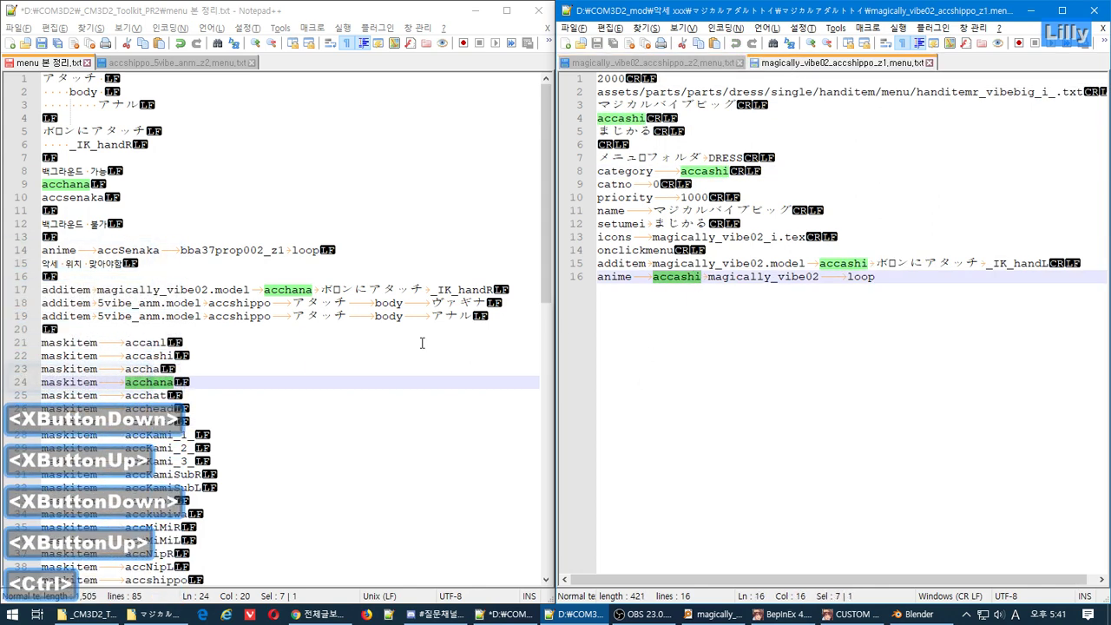
key(ctrl+c)
click(509, 308)
key(ctrl+d)
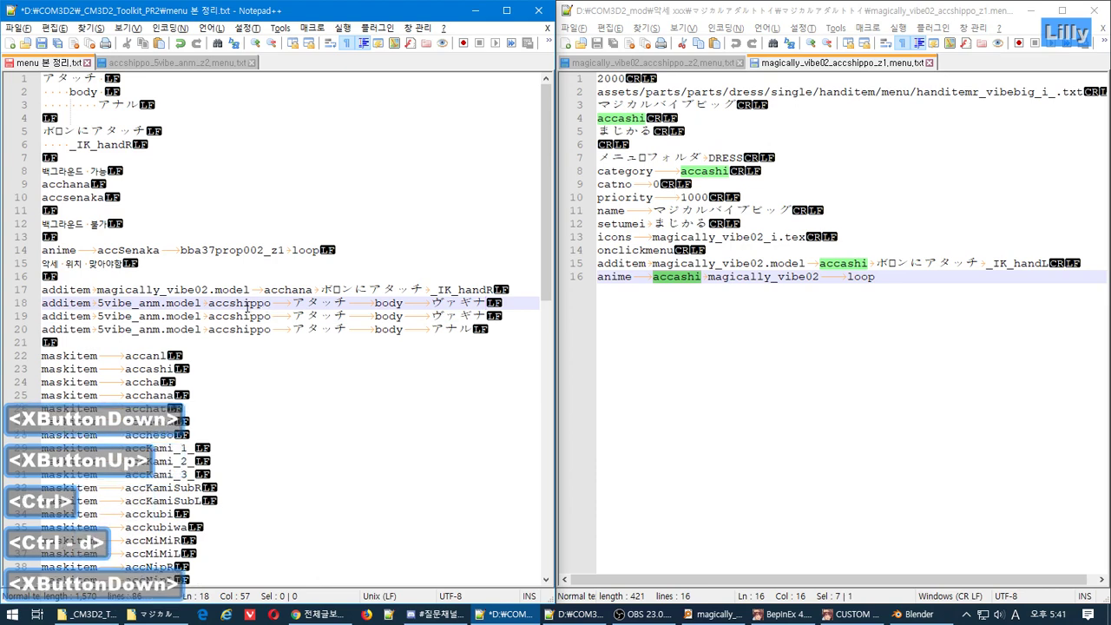
double_click(247, 307)
key(ctrl+v)
Replace all occurrences of accashi with accshippo in magically_vibe02_accshippo_z1.menu.txt, copying the new value from the z2 file, and save.
click(920, 276)
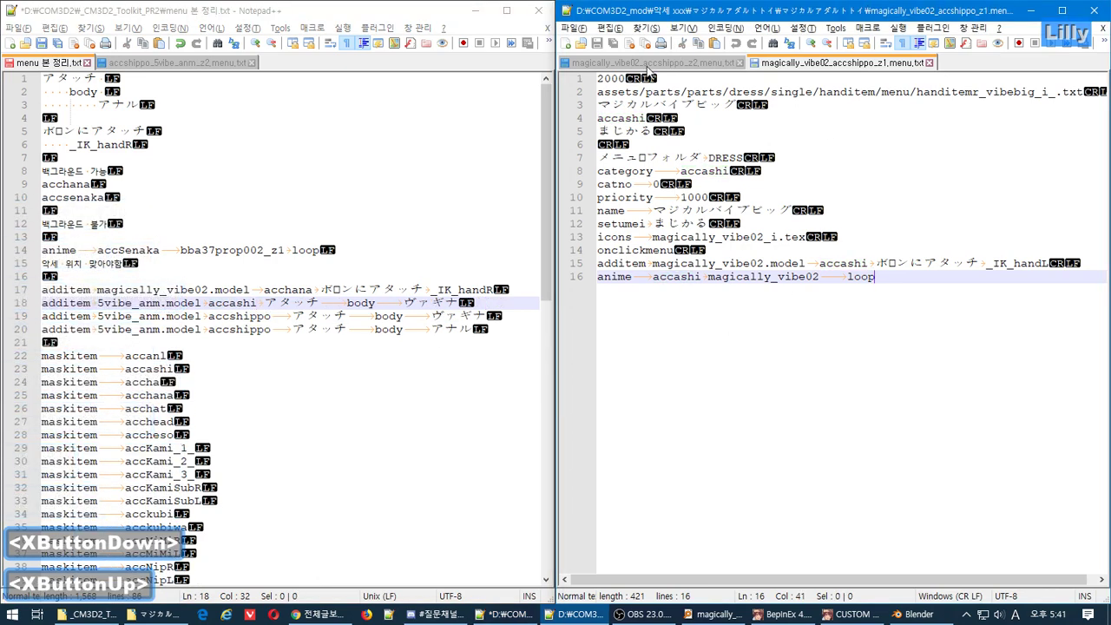
click(647, 65)
double_click(626, 118)
key(ctrl+c)
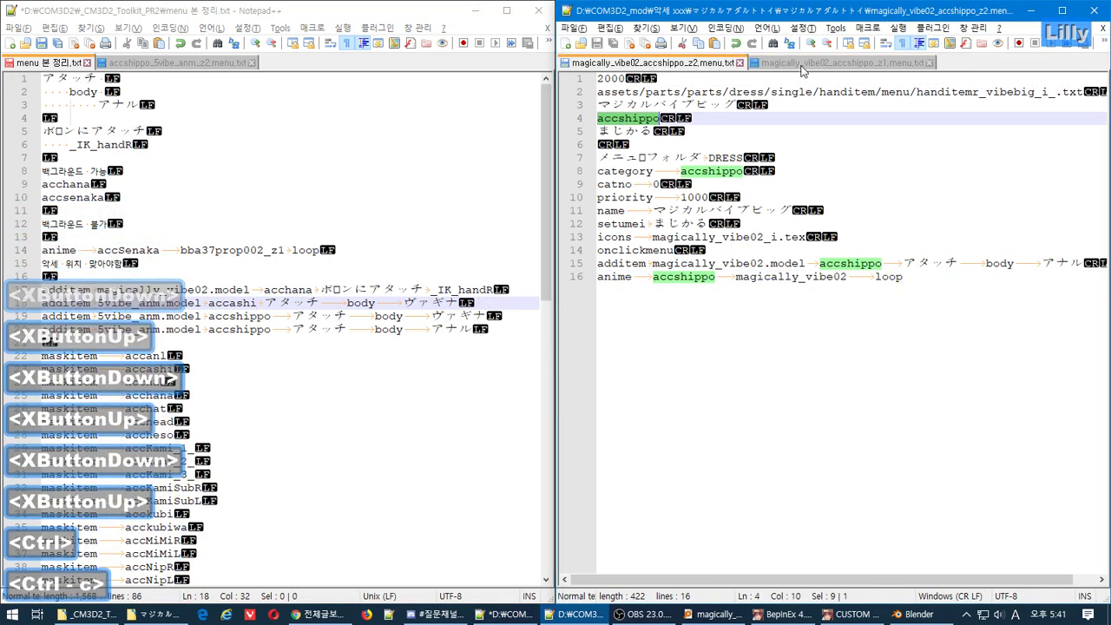
click(802, 64)
double_click(621, 118)
key(ctrl+f)
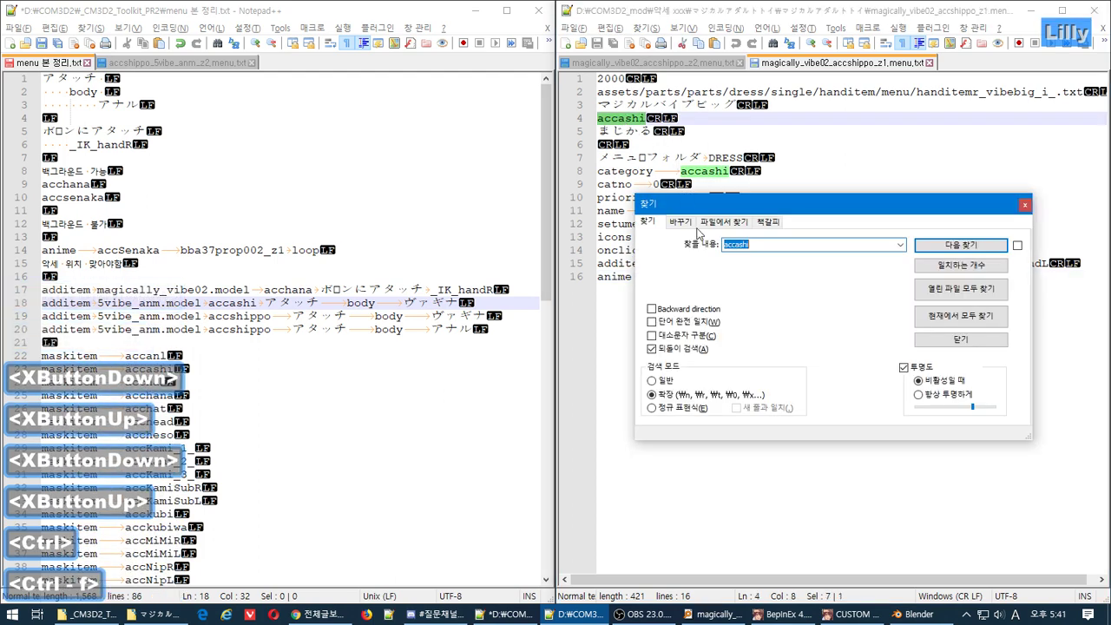
click(682, 222)
click(811, 264)
key(ctrl+v)
click(958, 286)
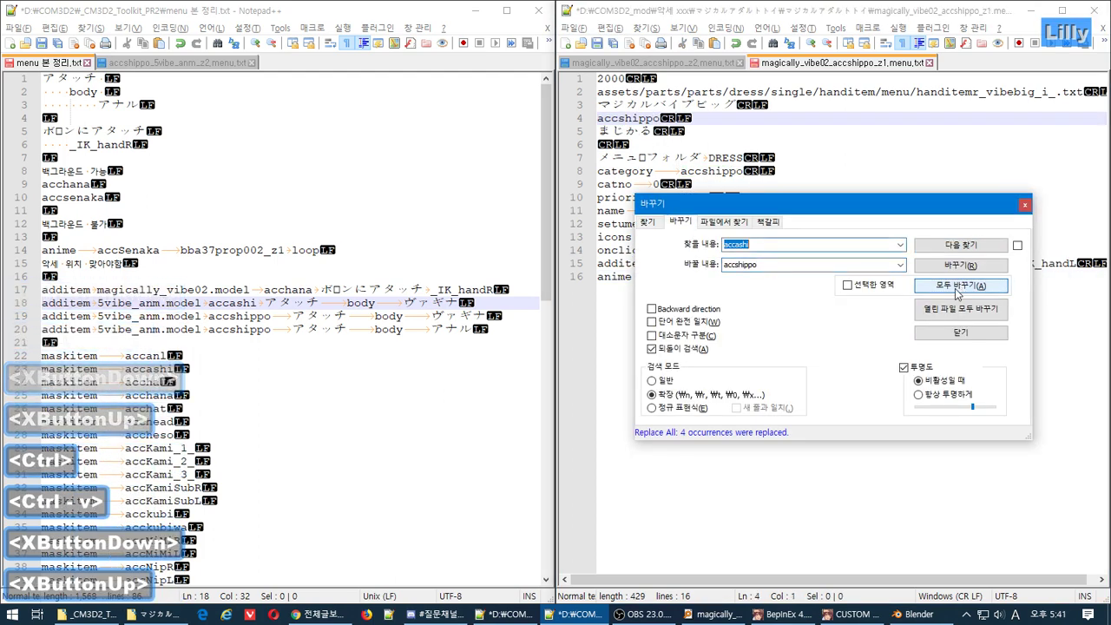
key(Escape)
key(ctrl+s)
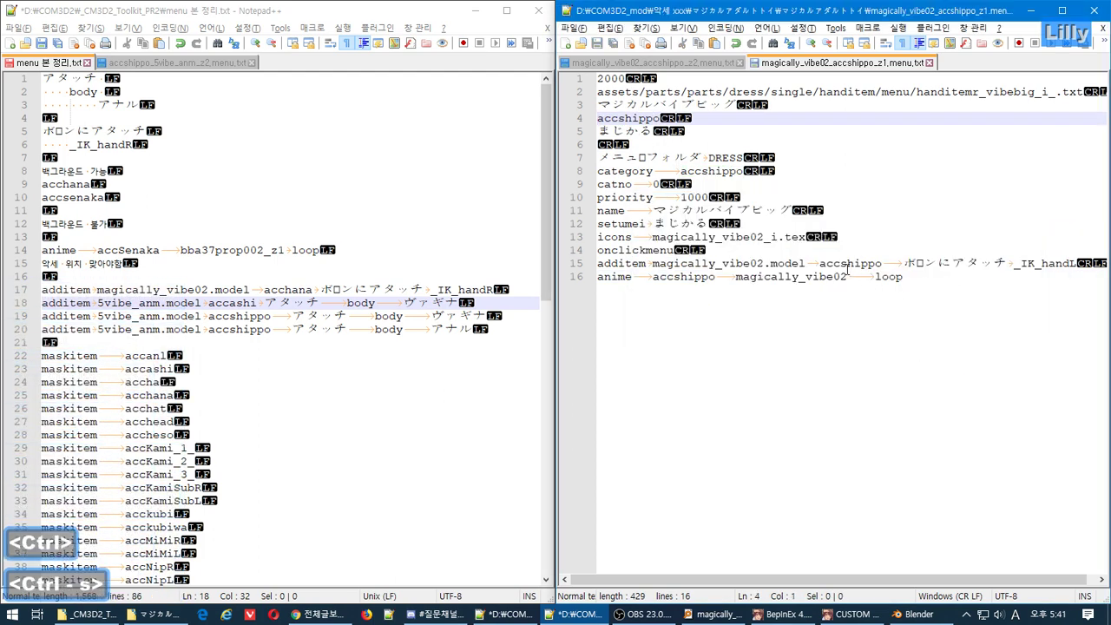
Replace the additem line on line 15 of the z1 menu file with the whole additem line copied from the z2 file.
double_click(847, 264)
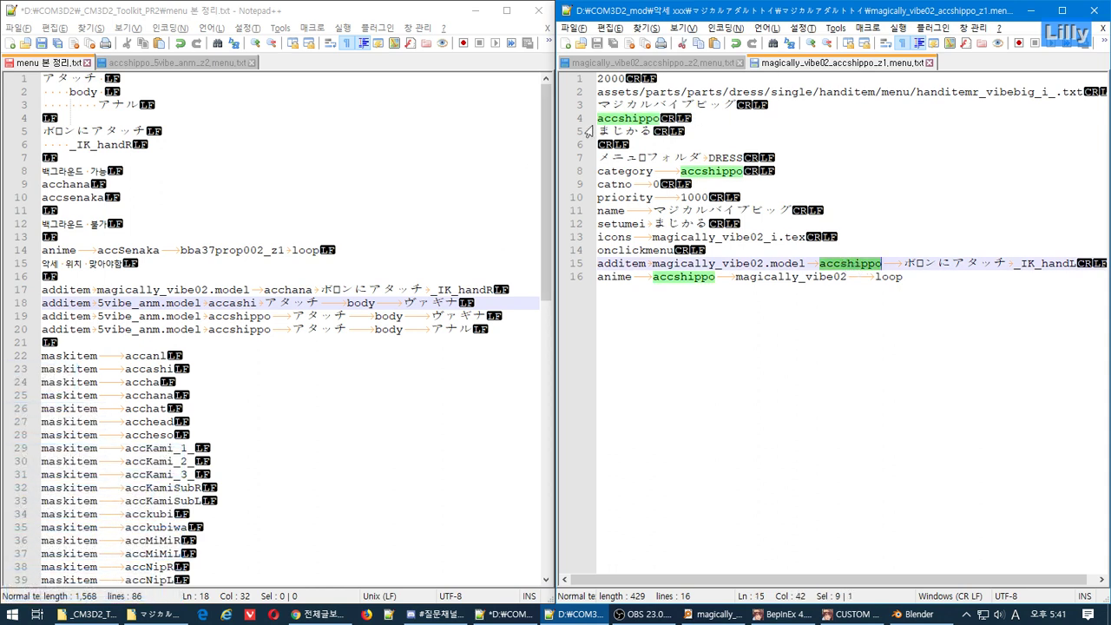
click(675, 59)
drag(1098, 266, 527, 276)
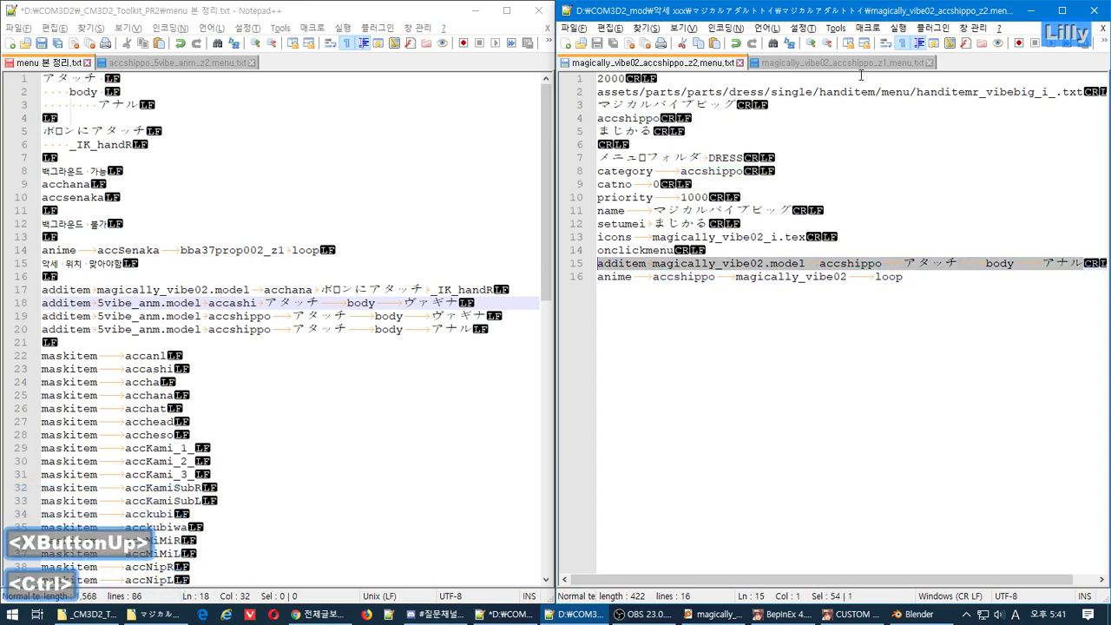
key(ctrl+c)
key(ctrl+Tab)
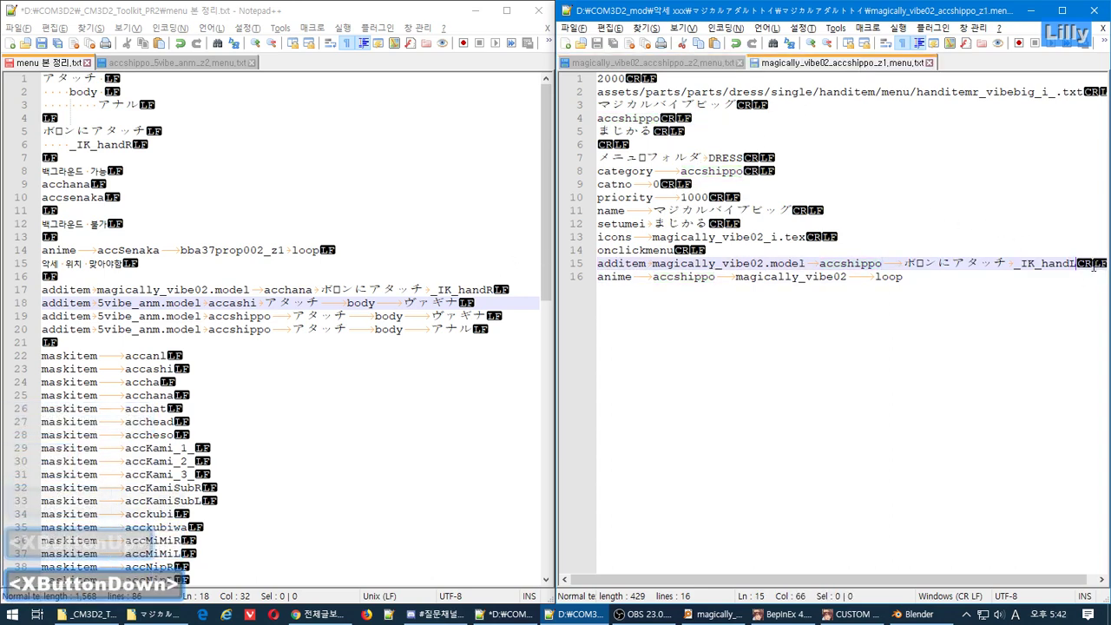
drag(1078, 264, 518, 266)
key(ctrl+v)
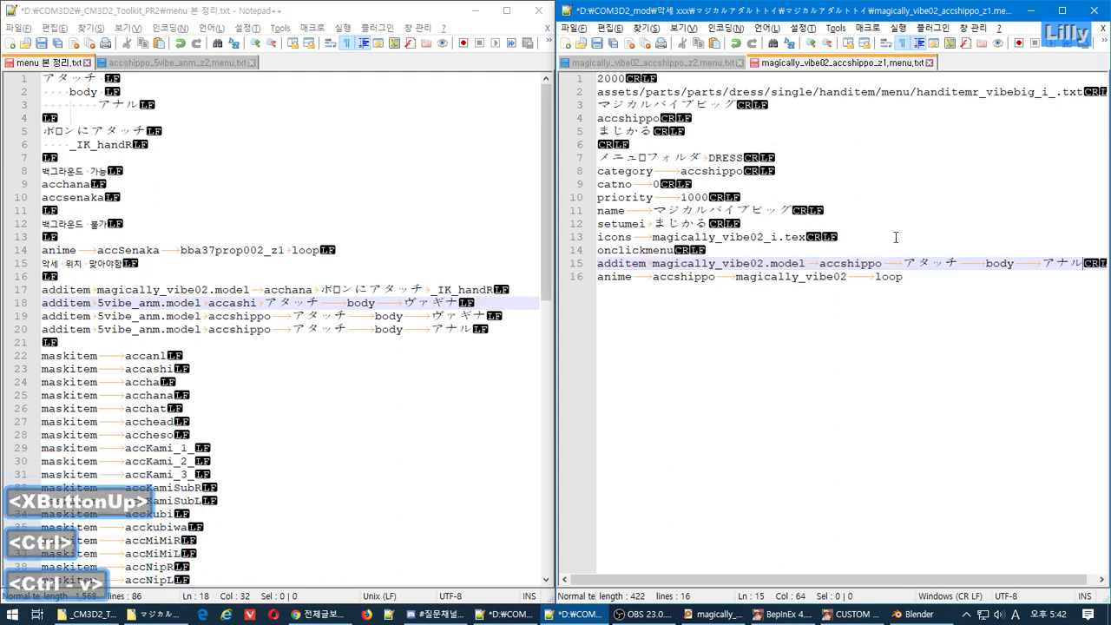
Replace アナル on line 15 of the z1 menu file with ヴァギナ copied from the notes' line 19, and save the file.
double_click(456, 316)
key(ctrl+c)
double_click(1059, 265)
key(ctrl+v)
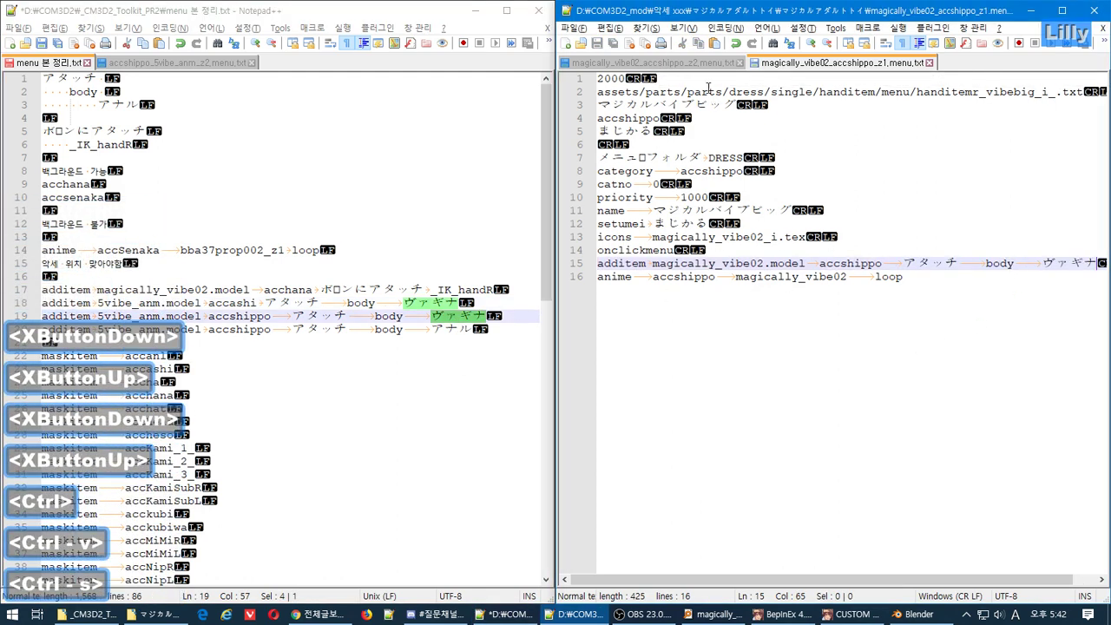
Compare the additem line on line 15 of the accshippo z1 and z2 menu files.
click(655, 62)
click(775, 67)
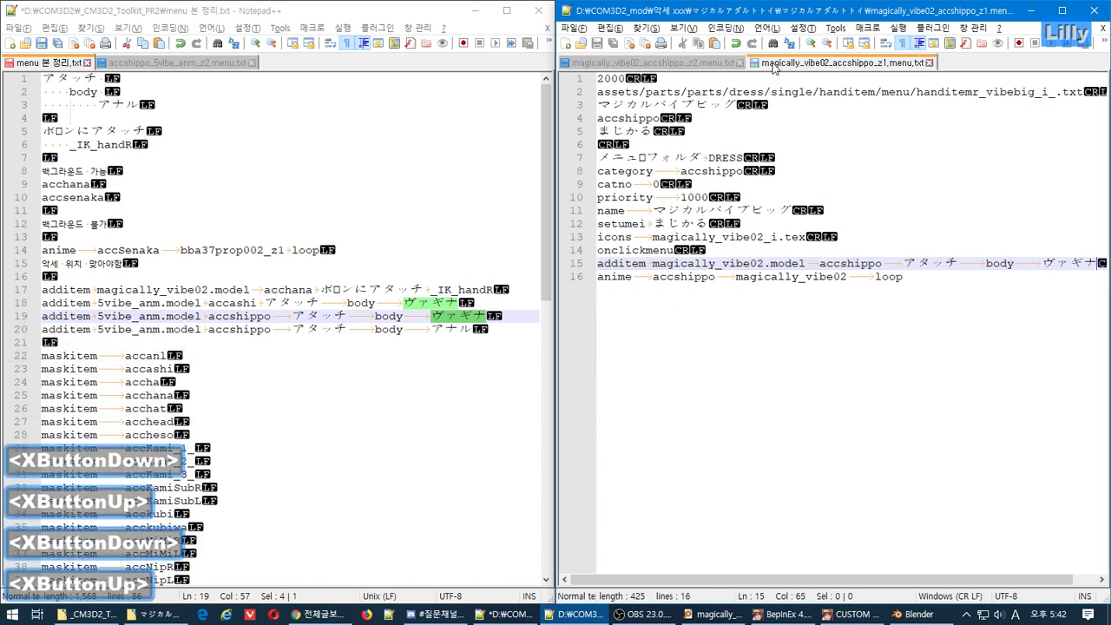
click(672, 67)
click(772, 66)
click(687, 68)
key(ctrl+z)
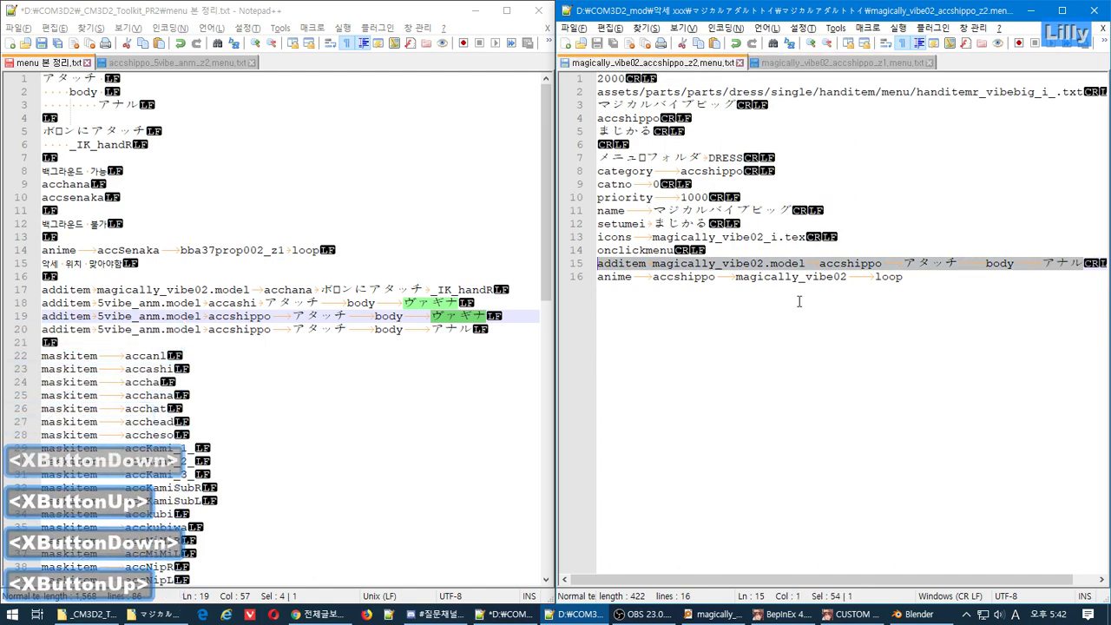
click(942, 304)
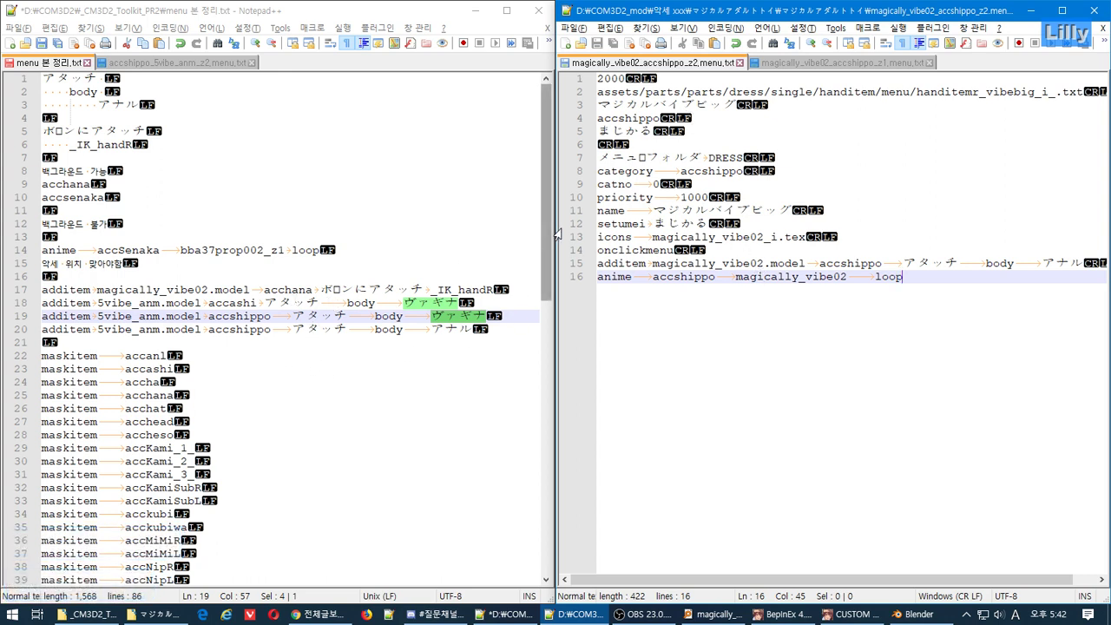
Replace all occurrences of accshippo with accxxx in the z2 menu file, copying accxxx from the maskitem list in the notes.
click(127, 250)
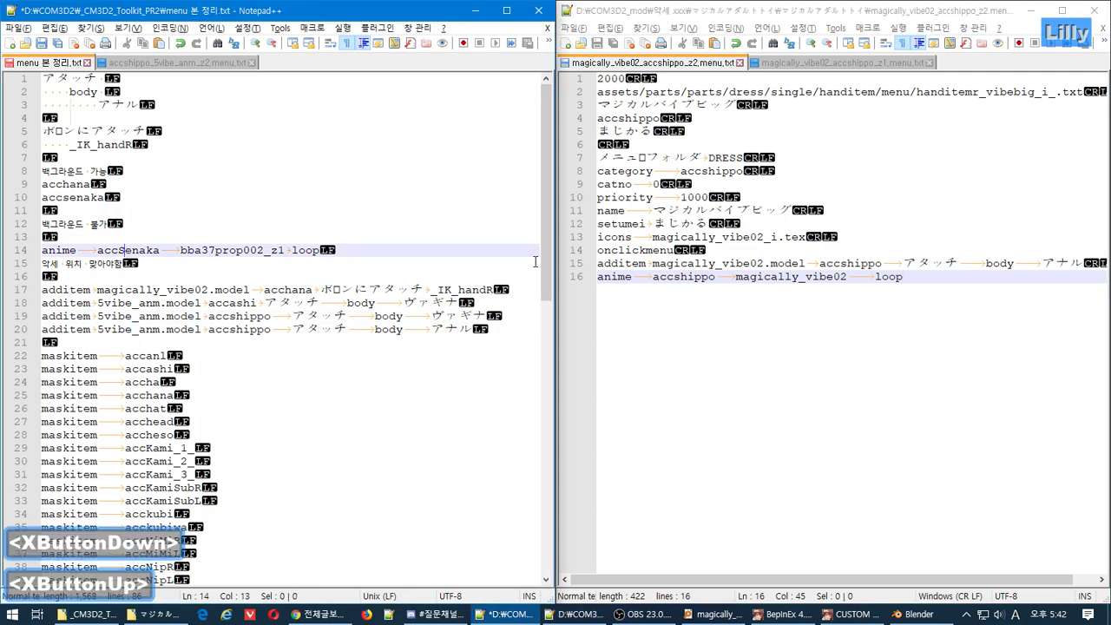
drag(549, 236, 570, 339)
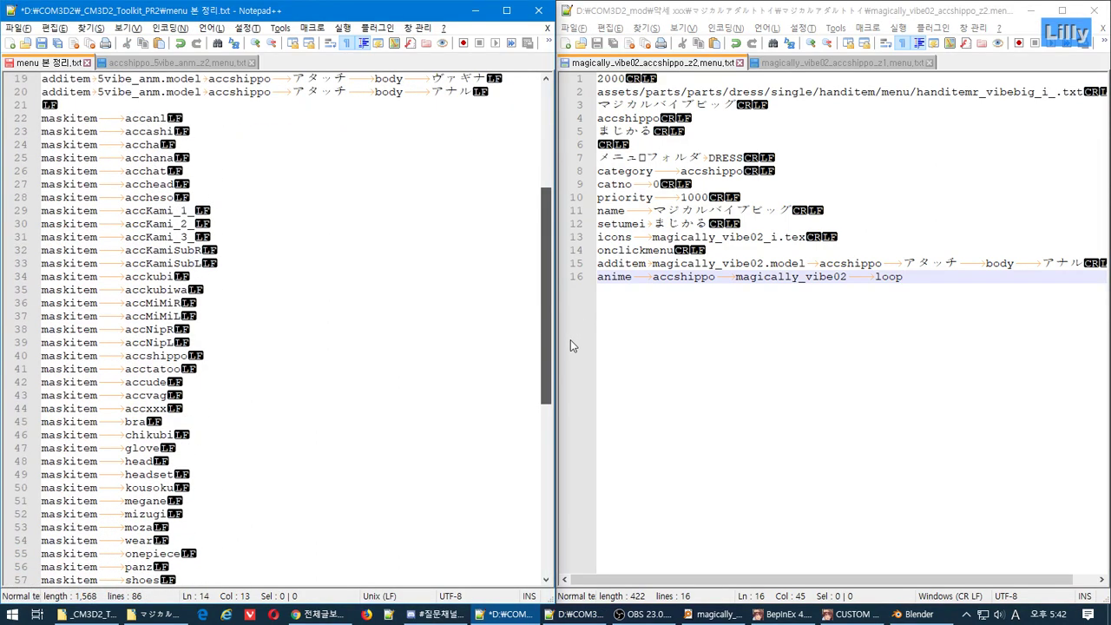
double_click(140, 408)
key(ctrl+c)
click(775, 171)
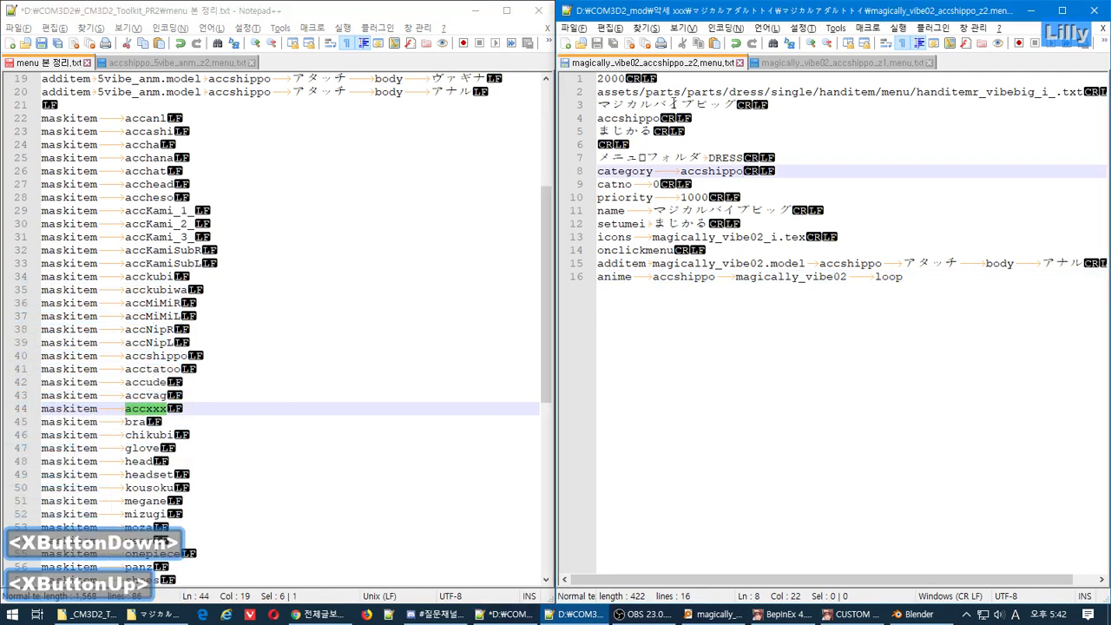
double_click(644, 117)
key(ctrl+f)
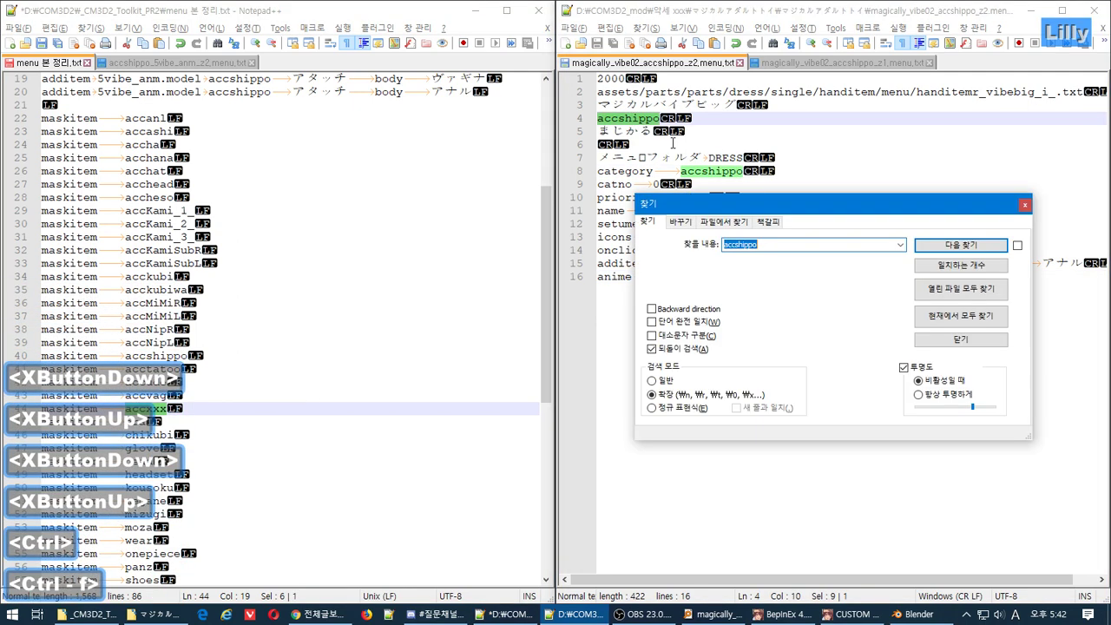
click(679, 221)
key(ctrl+v)
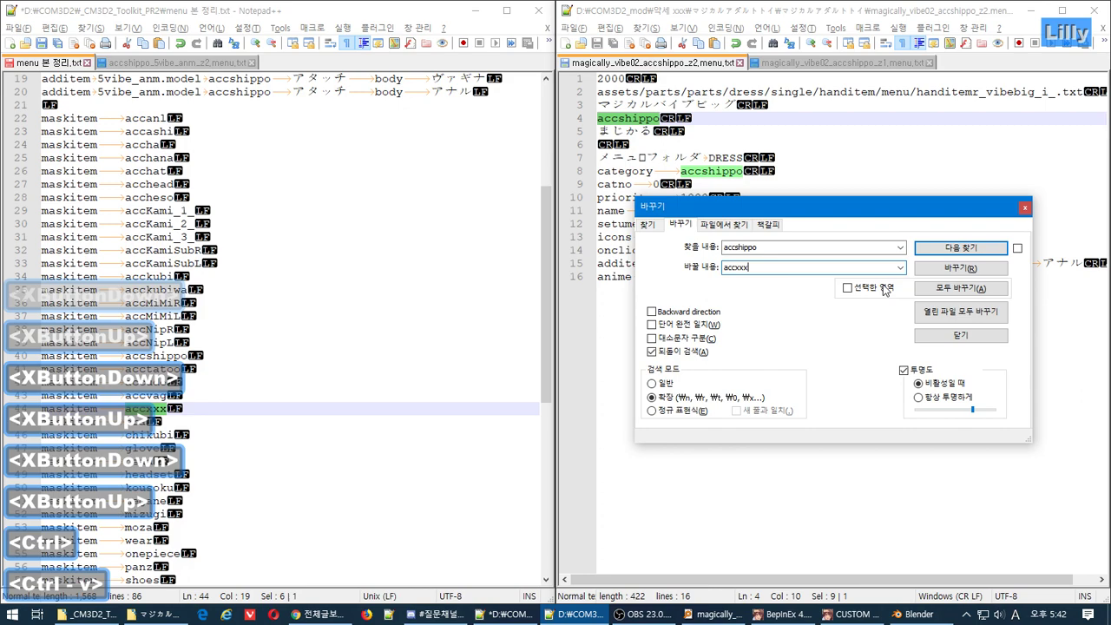
click(959, 287)
click(961, 334)
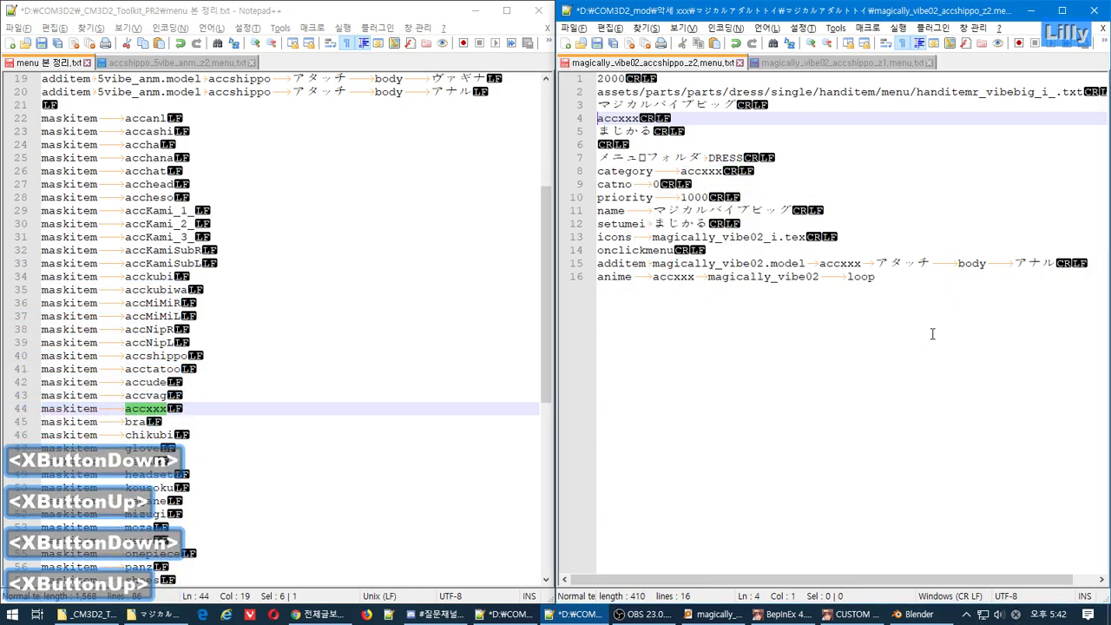
Save the edited z2 file under the new name magically_vibe02_accxxx_z2.menu.txt in the same folder.
click(582, 28)
click(695, 149)
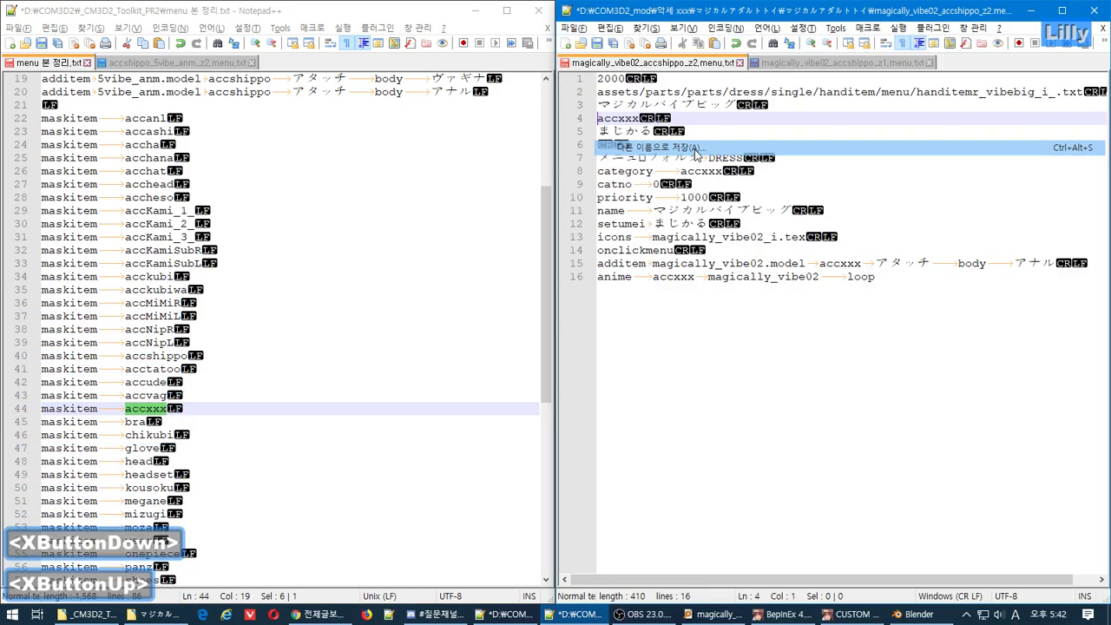
double_click(857, 422)
click(846, 422)
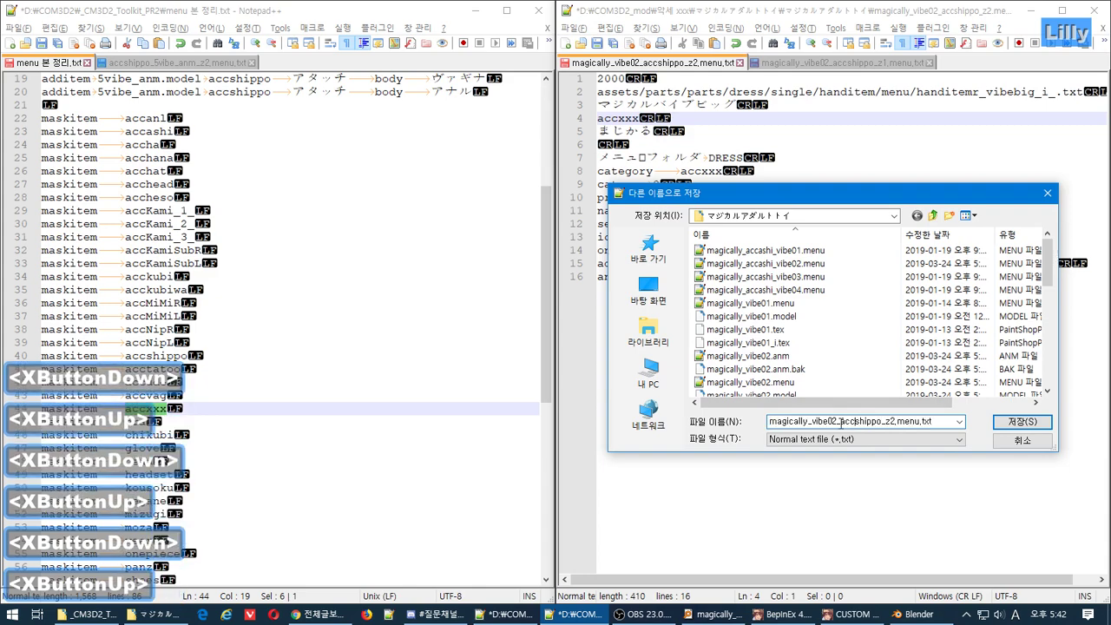
click(842, 421)
drag(841, 421, 883, 442)
key(ctrl+v)
click(1021, 421)
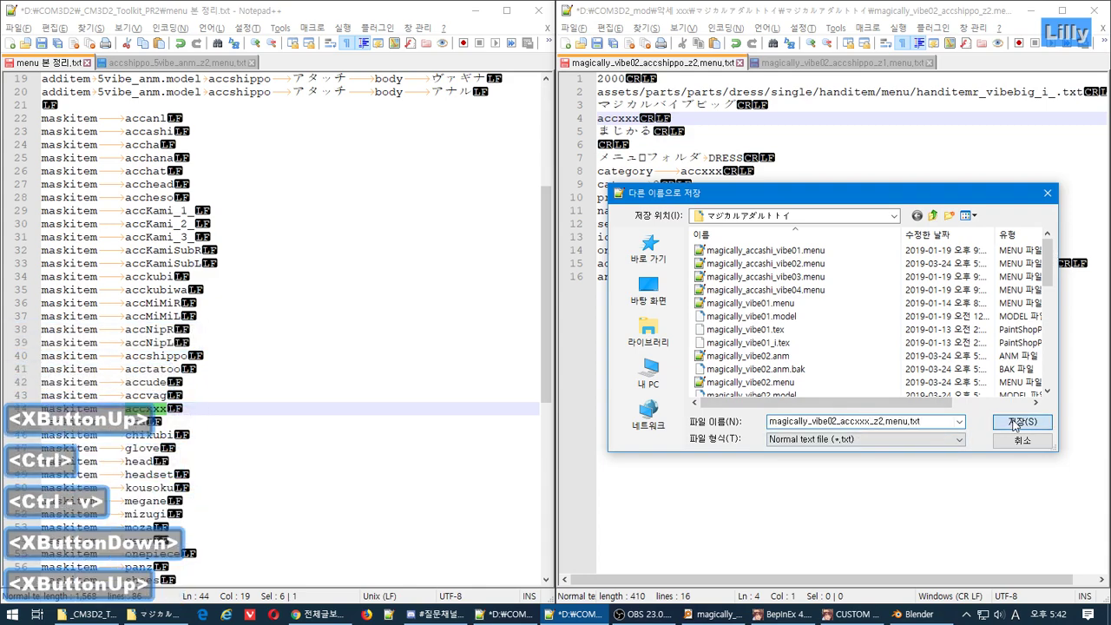
Replace all occurrences of accshippo with accxxx in the z1 menu file and save it as magically_vibe02_accxxx_z1.menu.txt.
click(829, 63)
click(573, 28)
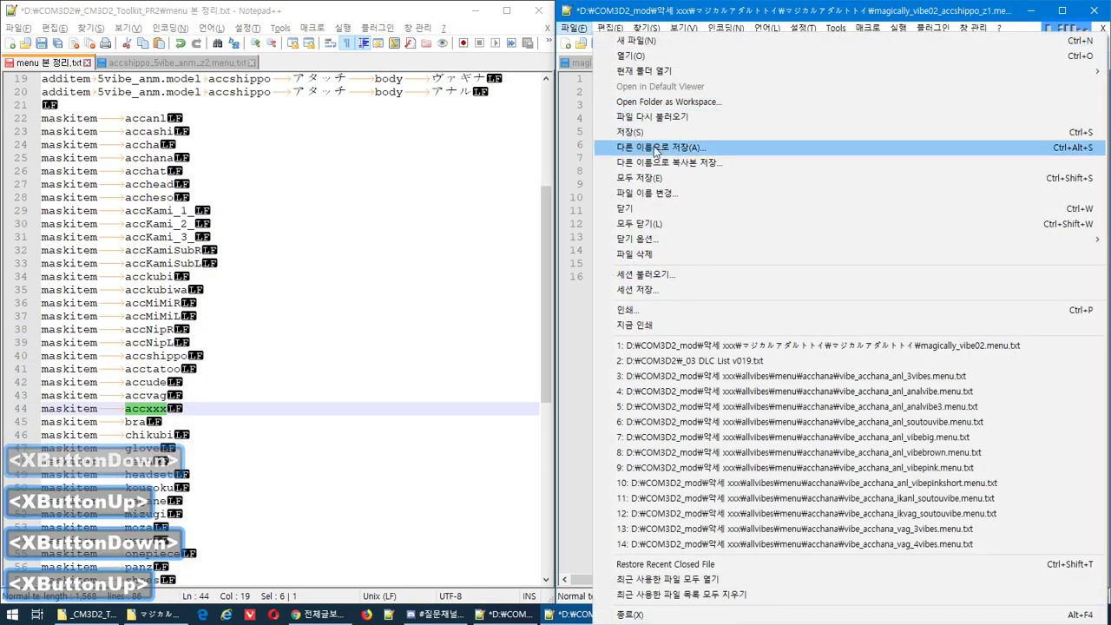
click(646, 141)
click(840, 422)
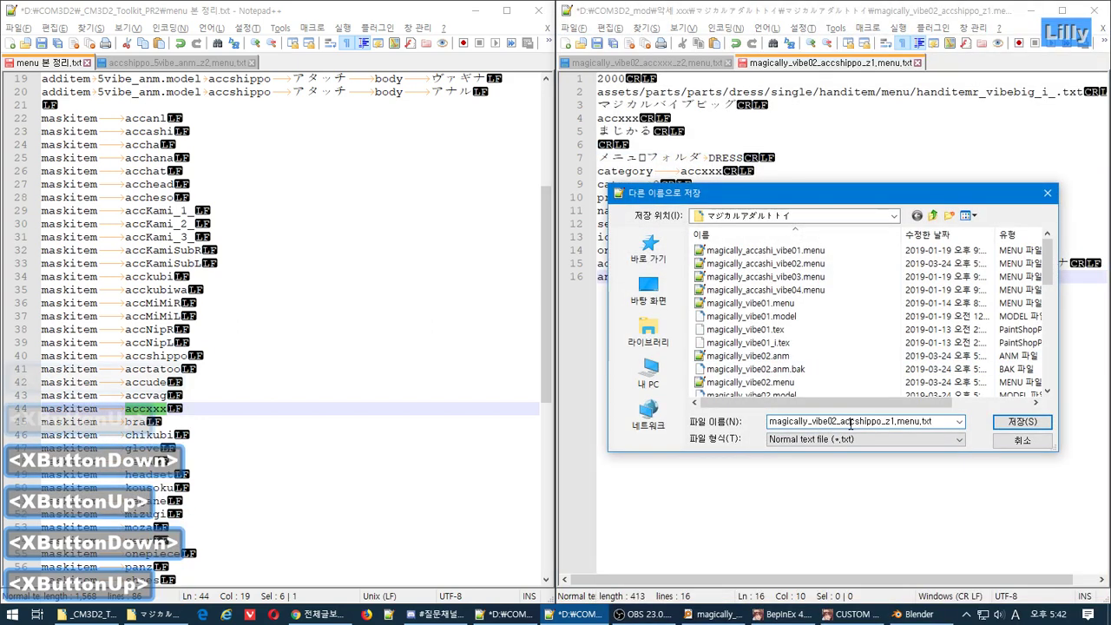
drag(840, 422, 882, 425)
key(ctrl+v)
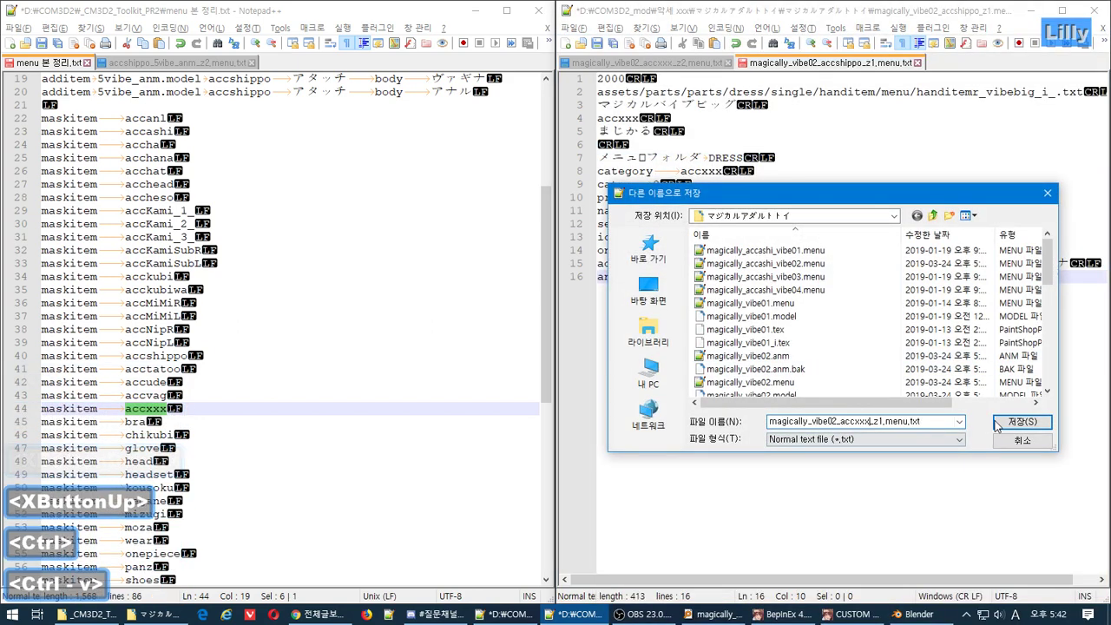
click(1022, 421)
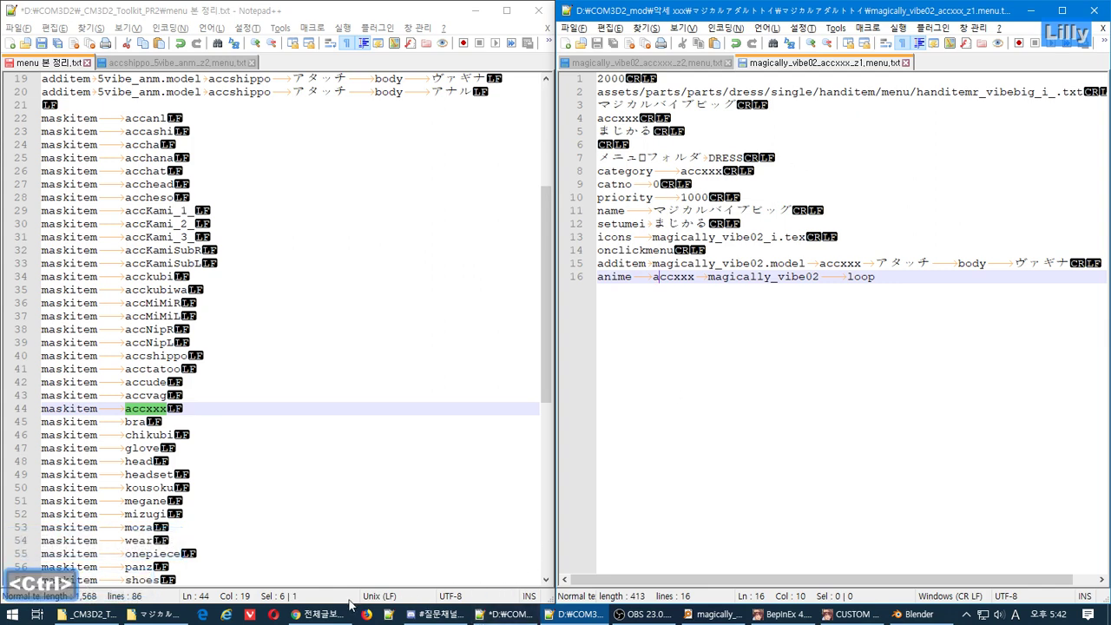
Check the new menu text files in the mod folder and close both accxxx menu files in the editor.
click(165, 617)
scroll(865, 539, down, 3)
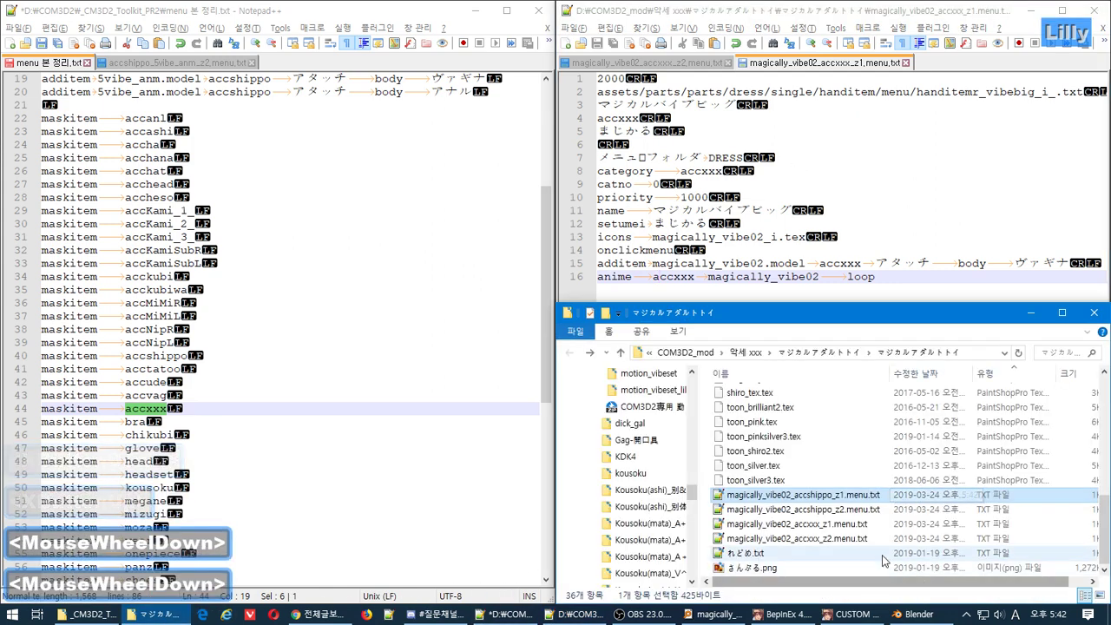
click(866, 539)
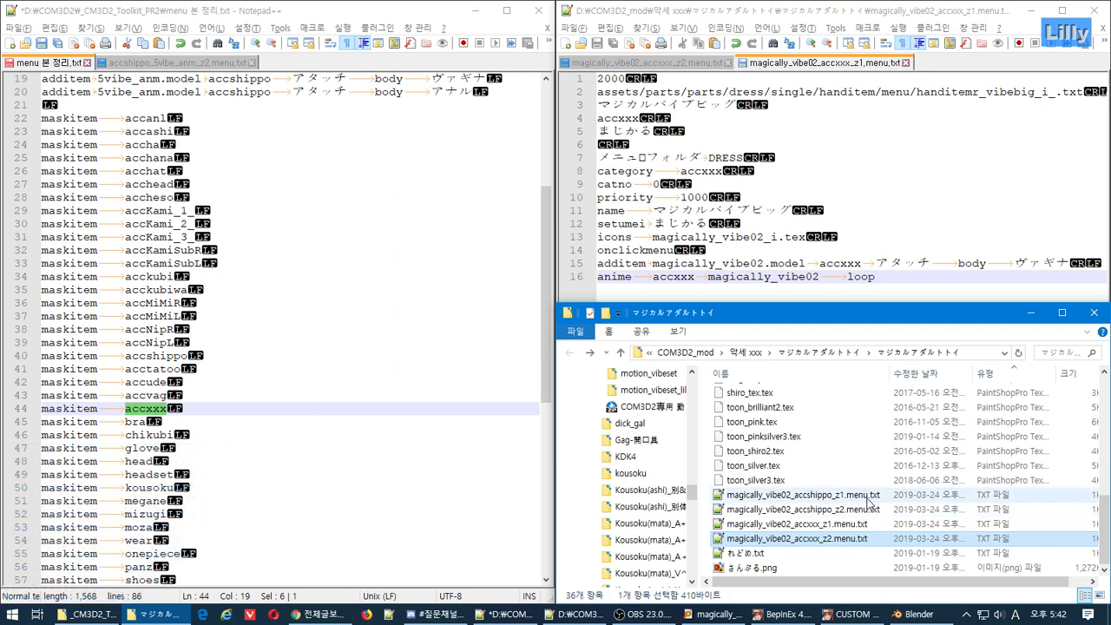
click(800, 195)
key(ctrl+w)
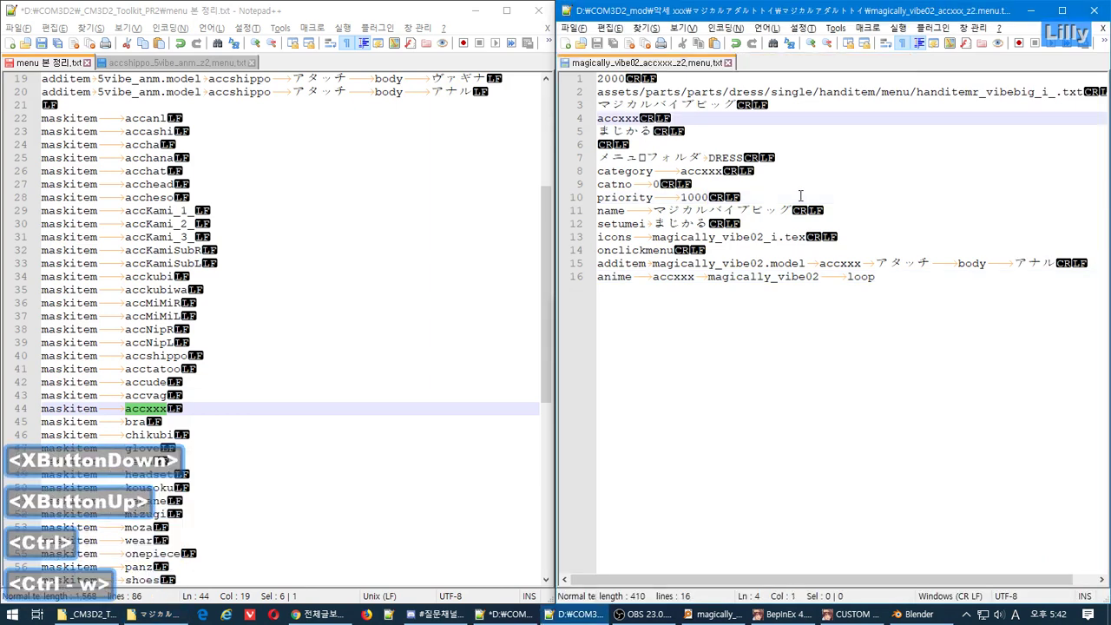
key(ctrl+w)
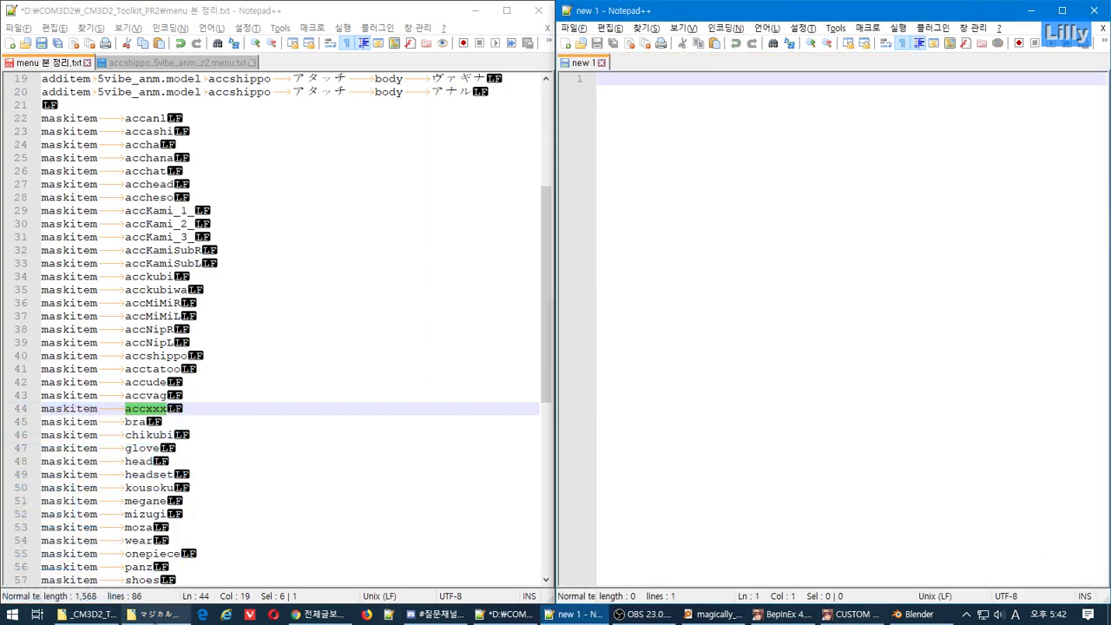
Convert the four magically_vibe02 accshippo and accxxx menu text files with [CM3D2]menu←→txt変換.exe from the _CM3D2_Toolkit_PR2 folder.
click(157, 614)
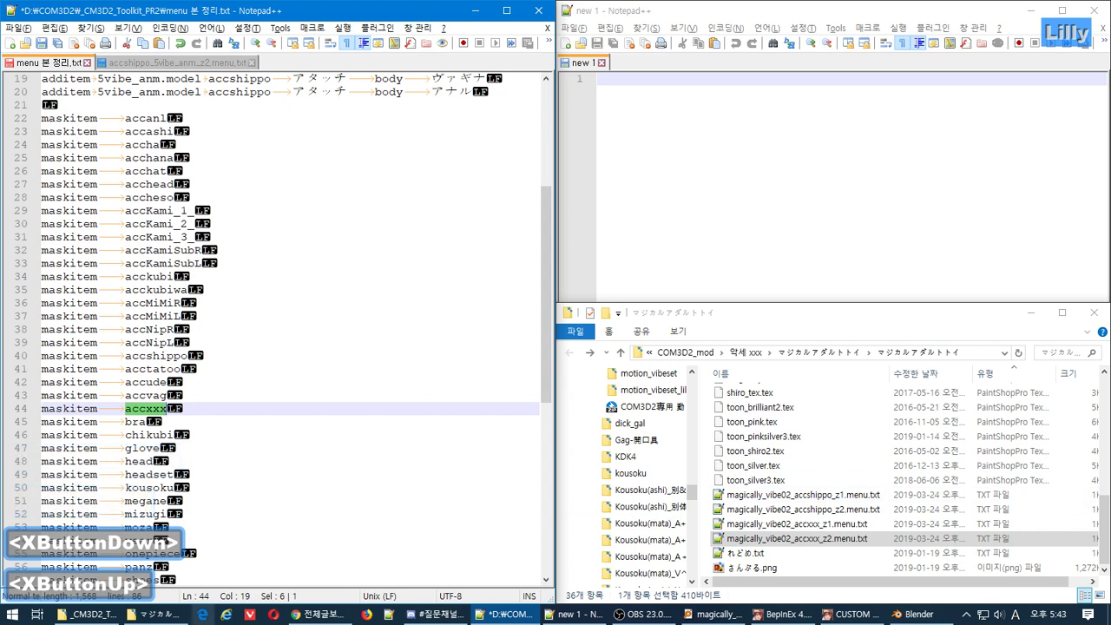
click(174, 614)
click(95, 614)
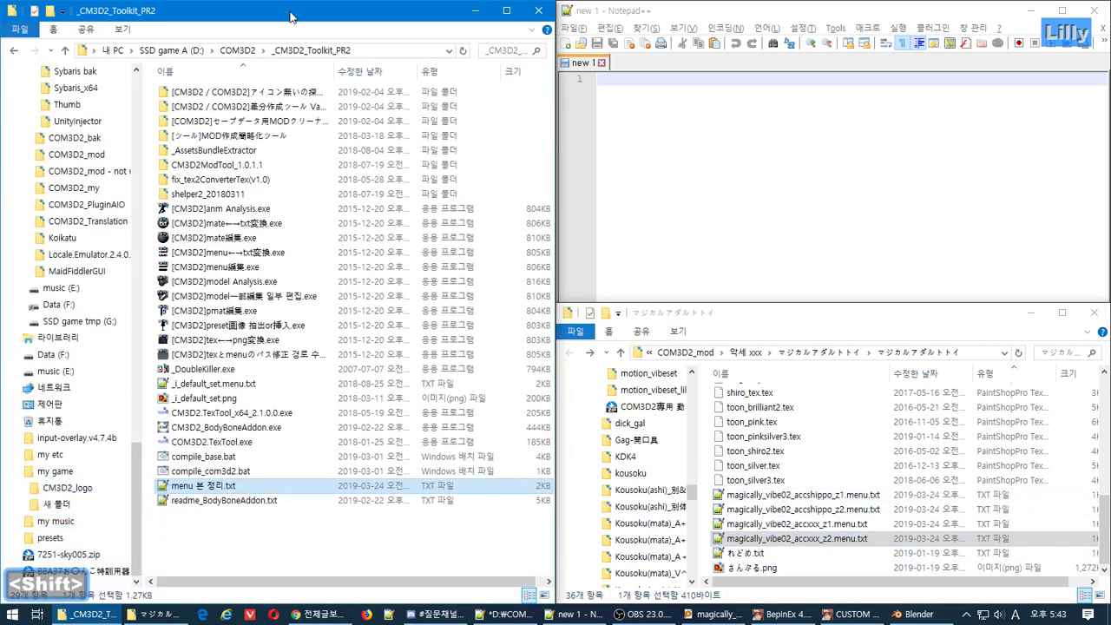
drag(290, 13, 0, 9)
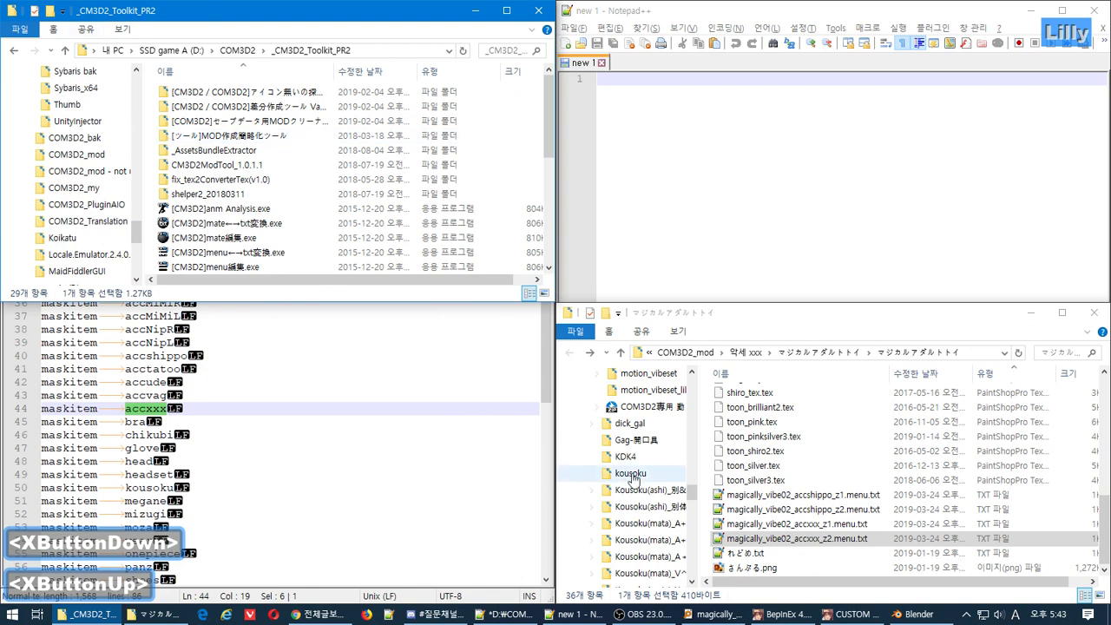
shift+click(810, 499)
drag(810, 500, 409, 220)
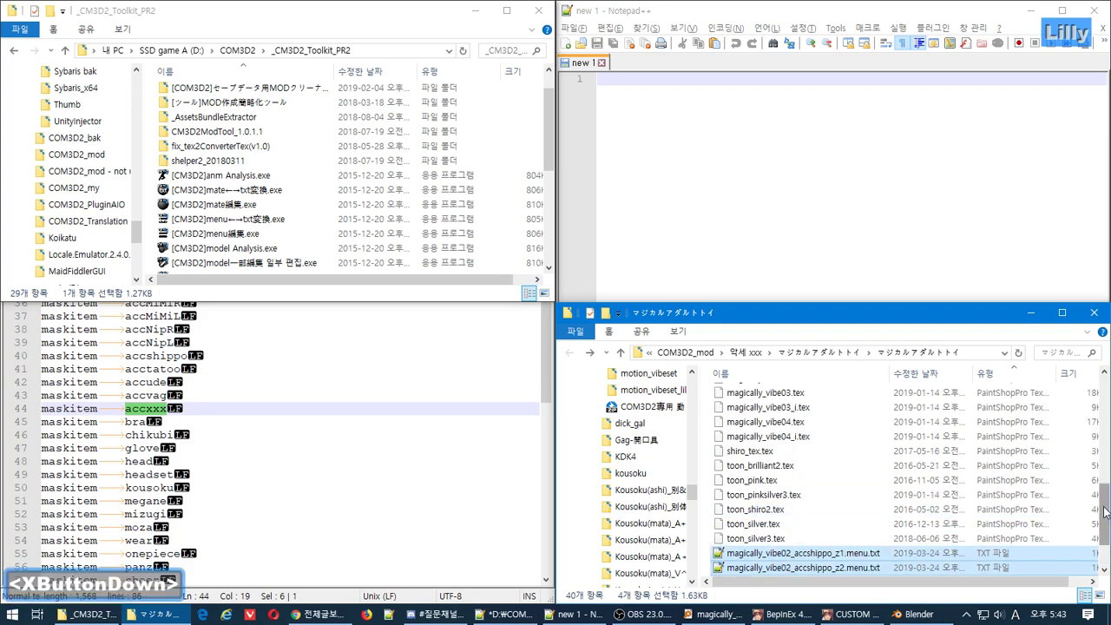
mouse_move(1107, 532)
mouse_down()
mouse_move(1106, 406)
mouse_move(1098, 524)
mouse_up()
drag(1098, 525, 1098, 399)
Switch to Blender and stop the armature's animation playback.
click(921, 615)
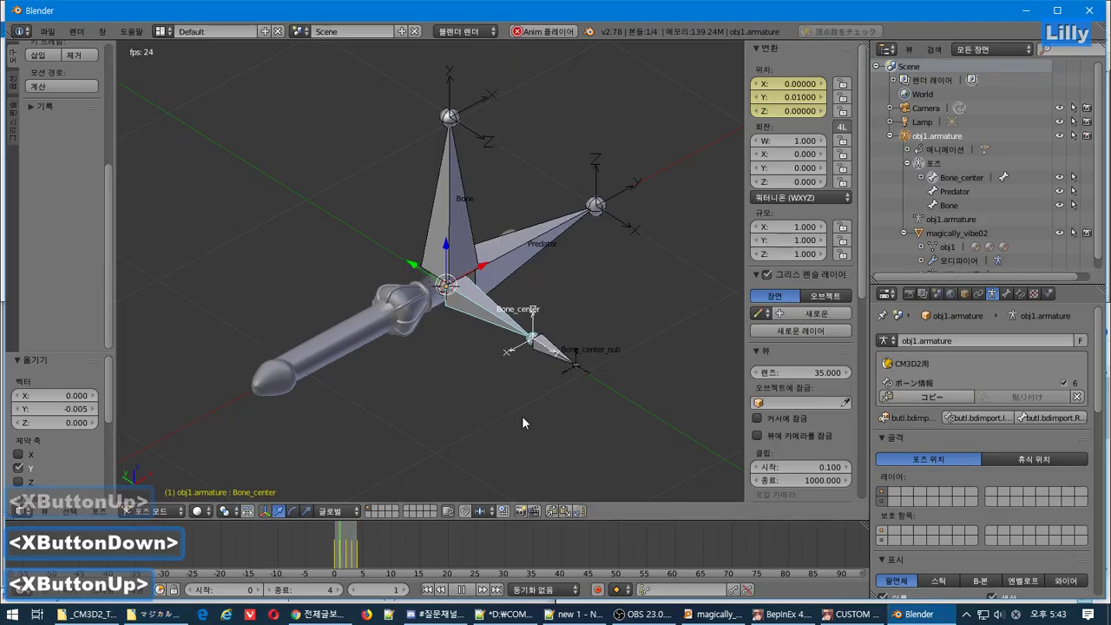
mouse_move(486, 382)
middle_down()
mouse_move(570, 347)
mouse_move(460, 379)
mouse_move(537, 382)
mouse_move(475, 379)
middle_up()
scroll(539, 376, up, 3)
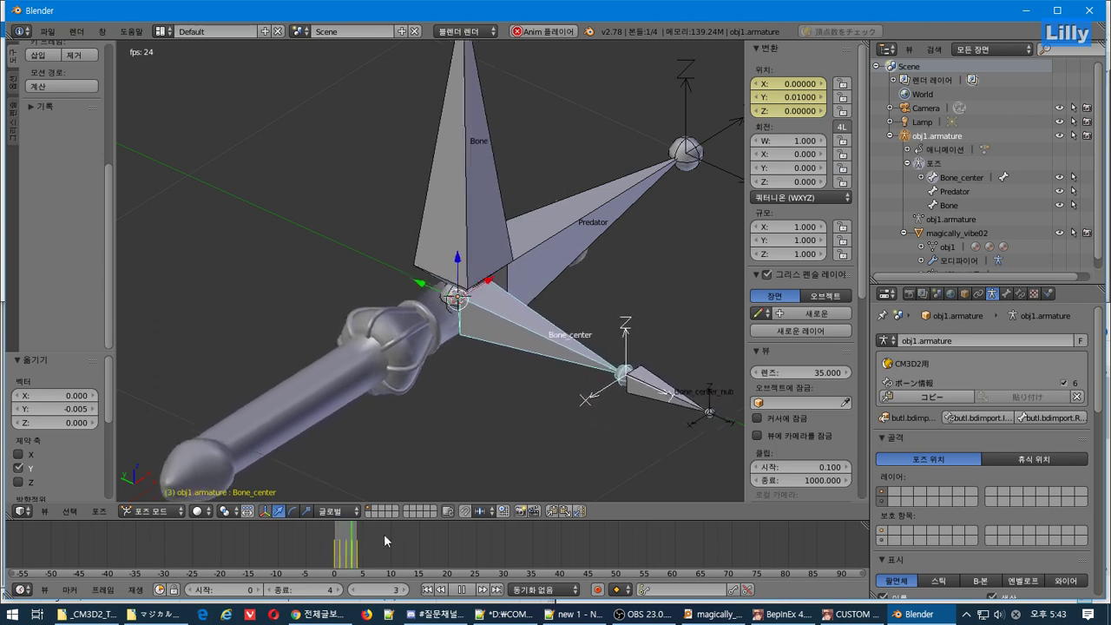
click(465, 588)
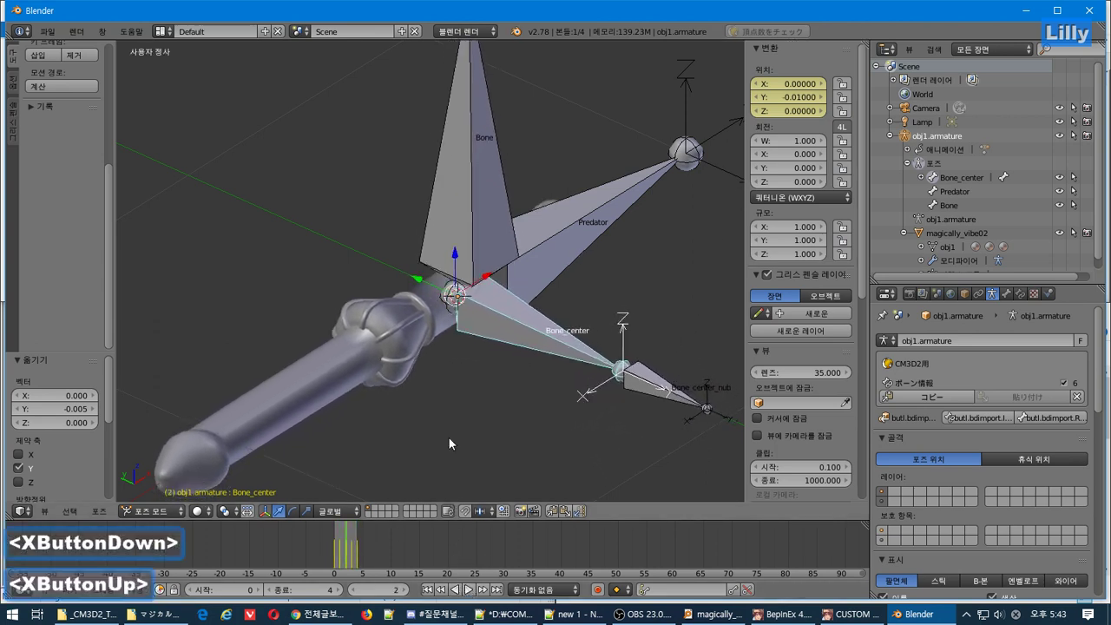
middle_drag(449, 437, 484, 416)
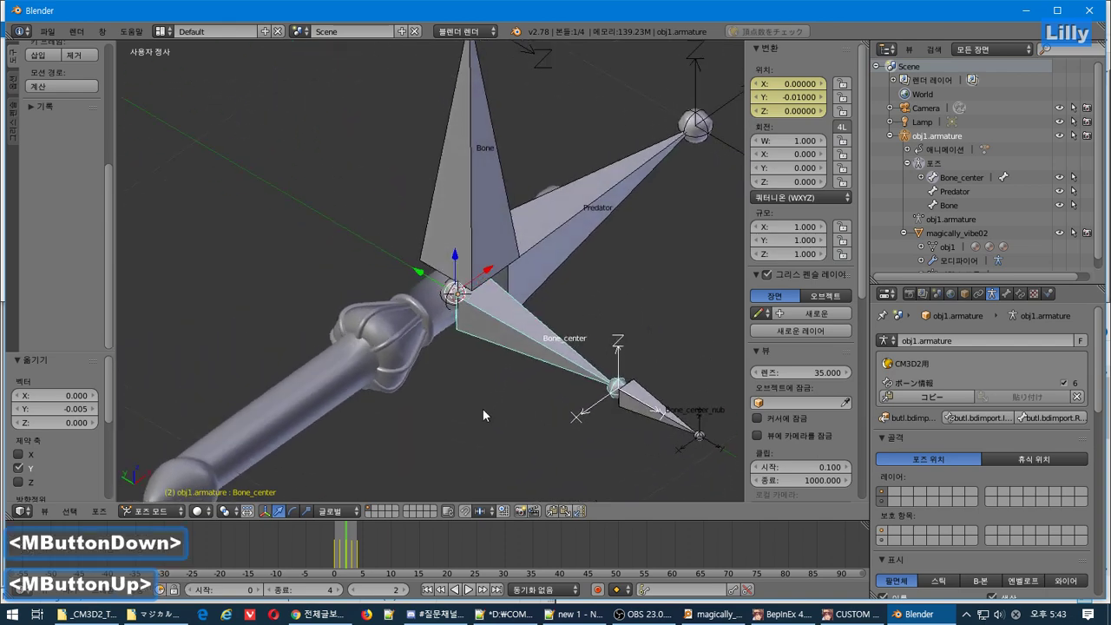
Enter Edit Mode on obj1.armature and add a single bone at the origin.
right_click(447, 297)
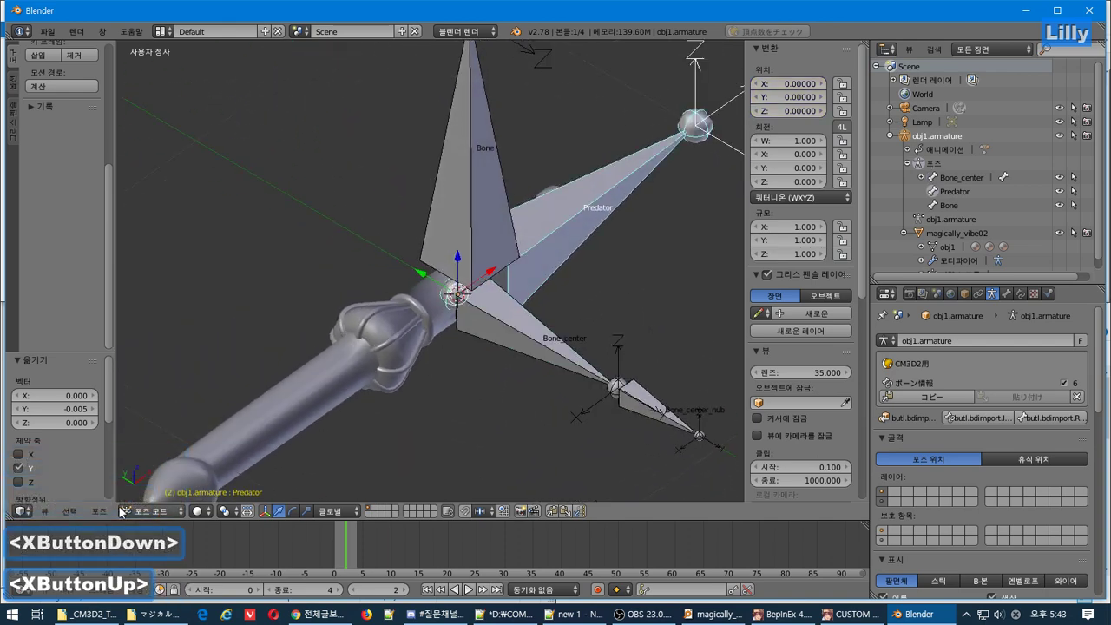
key(Tab)
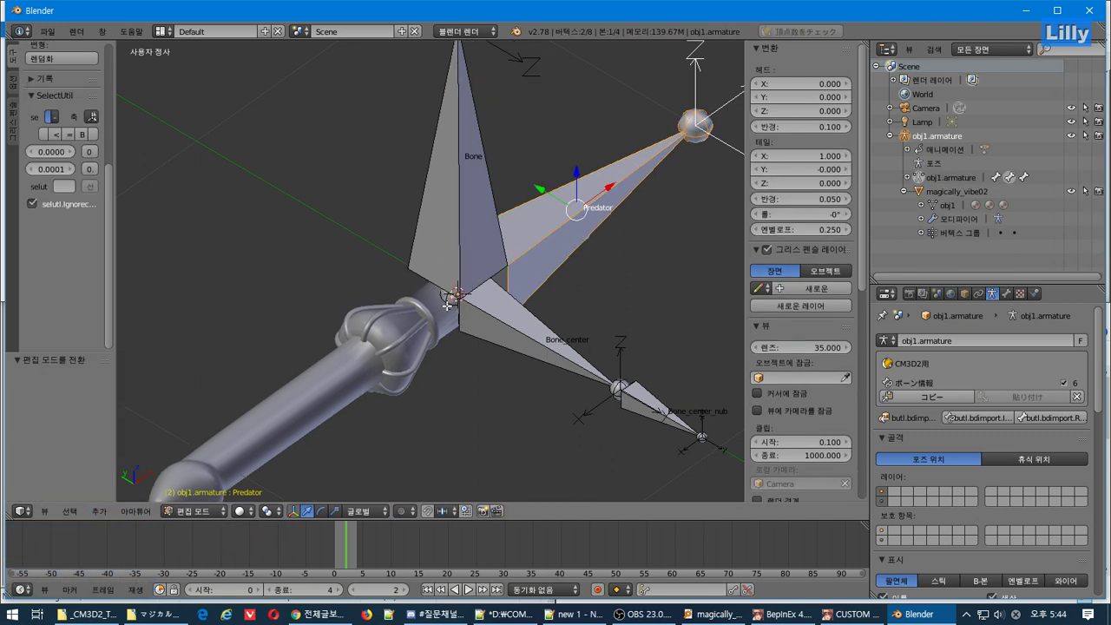
right_click(447, 305)
scroll(447, 306, down, 1)
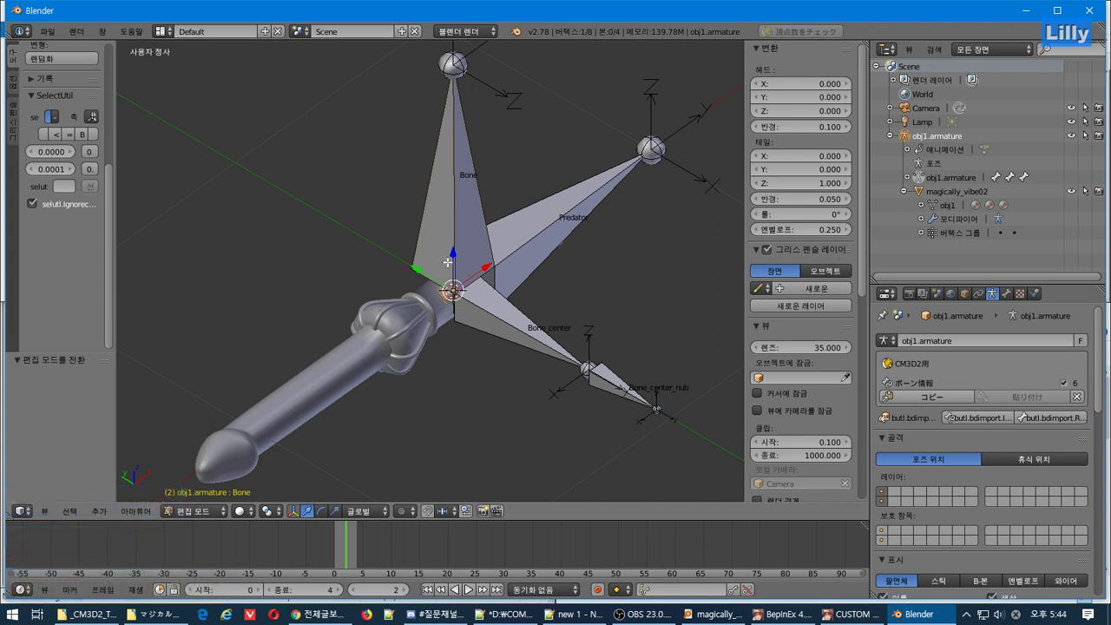
click(106, 512)
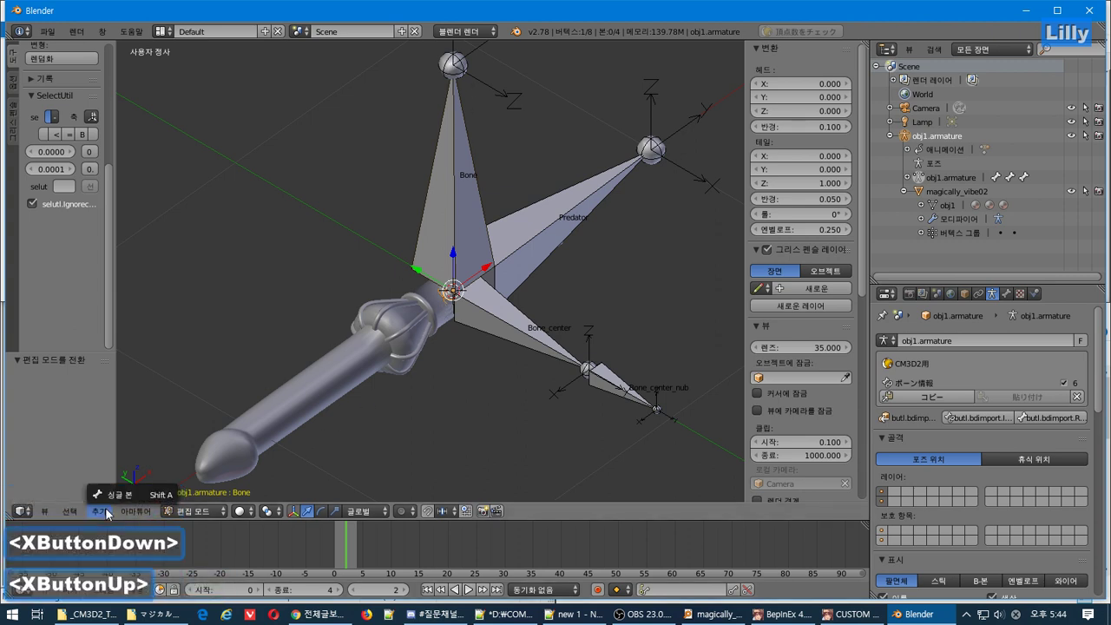
click(122, 495)
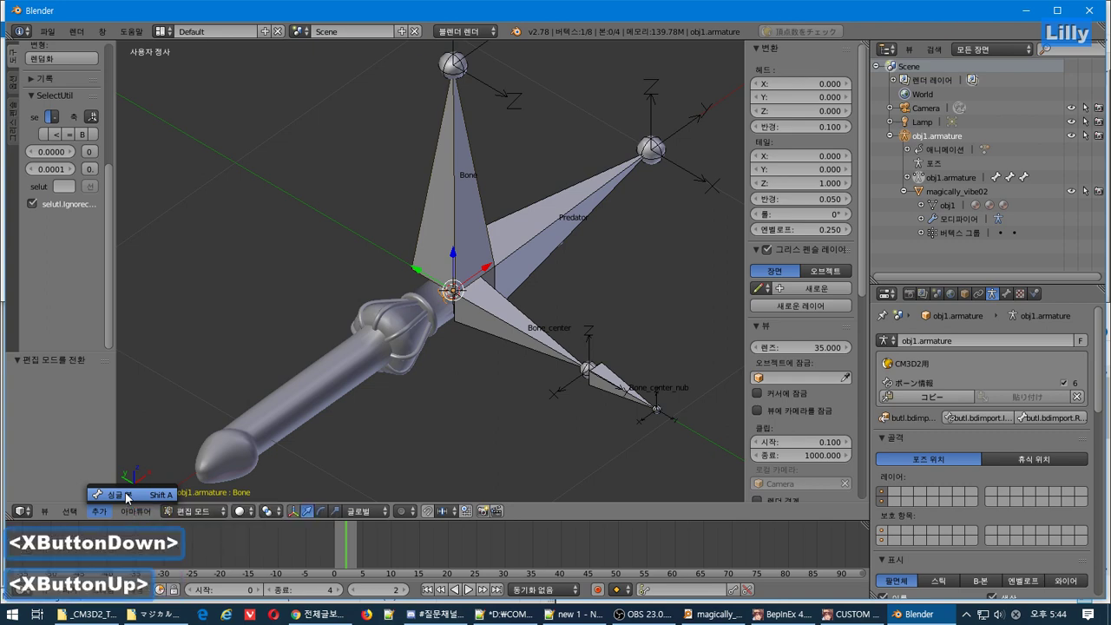
scroll(532, 302, down, 2)
mouse_move(540, 292)
middle_down()
mouse_move(508, 359)
mouse_move(538, 312)
mouse_move(565, 298)
mouse_move(521, 289)
middle_up()
scroll(528, 295, up, 1)
scroll(529, 292, down, 1)
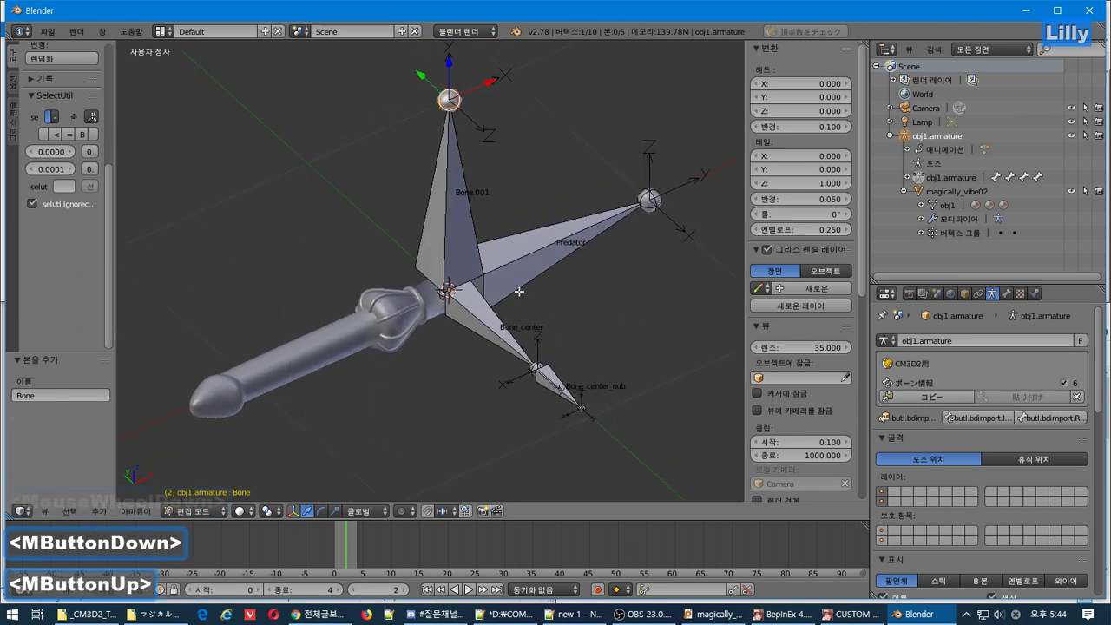
Leave Edit Mode on the armature and make the magically_vibe02 mesh active in Weight Paint mode.
scroll(519, 292, up, 1)
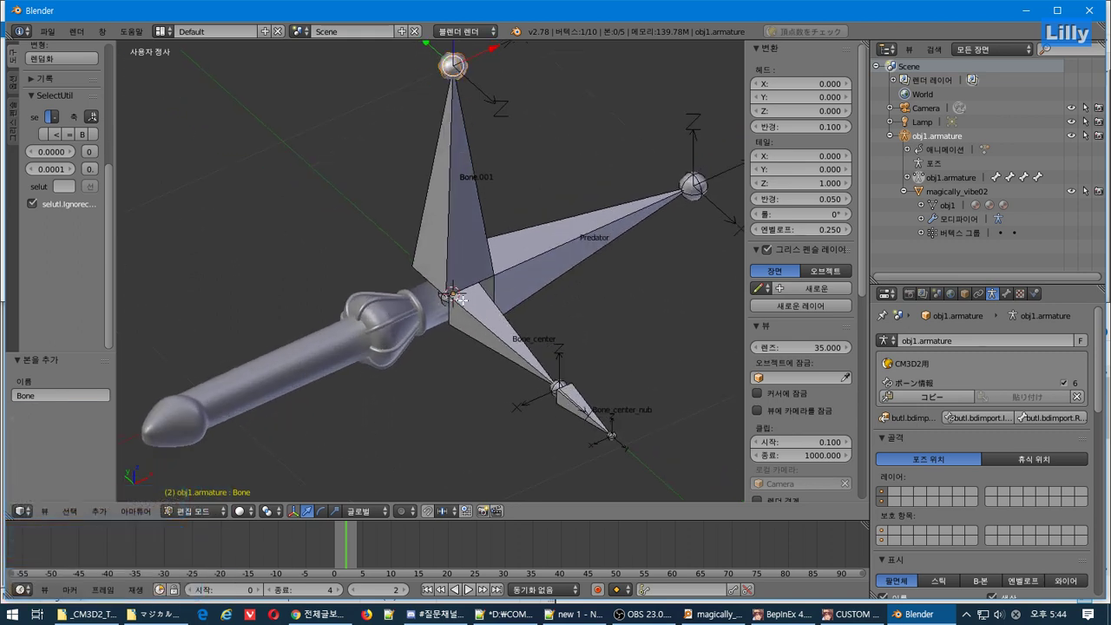
key(Tab)
right_click(379, 338)
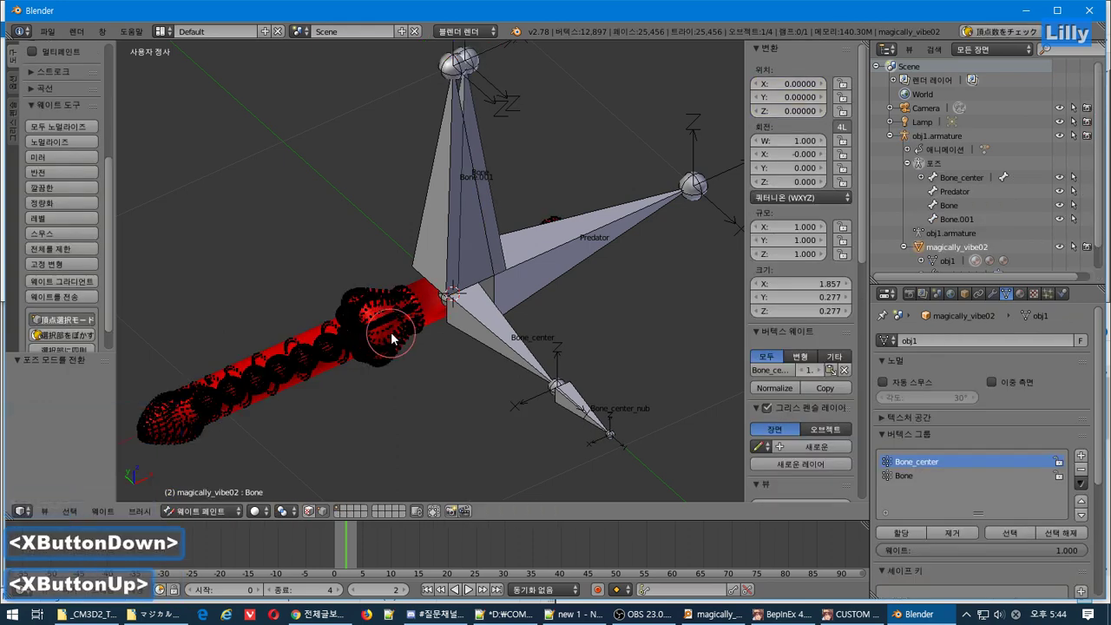
scroll(390, 331, up, 2)
scroll(359, 346, up, 2)
middle_drag(343, 350, 427, 402)
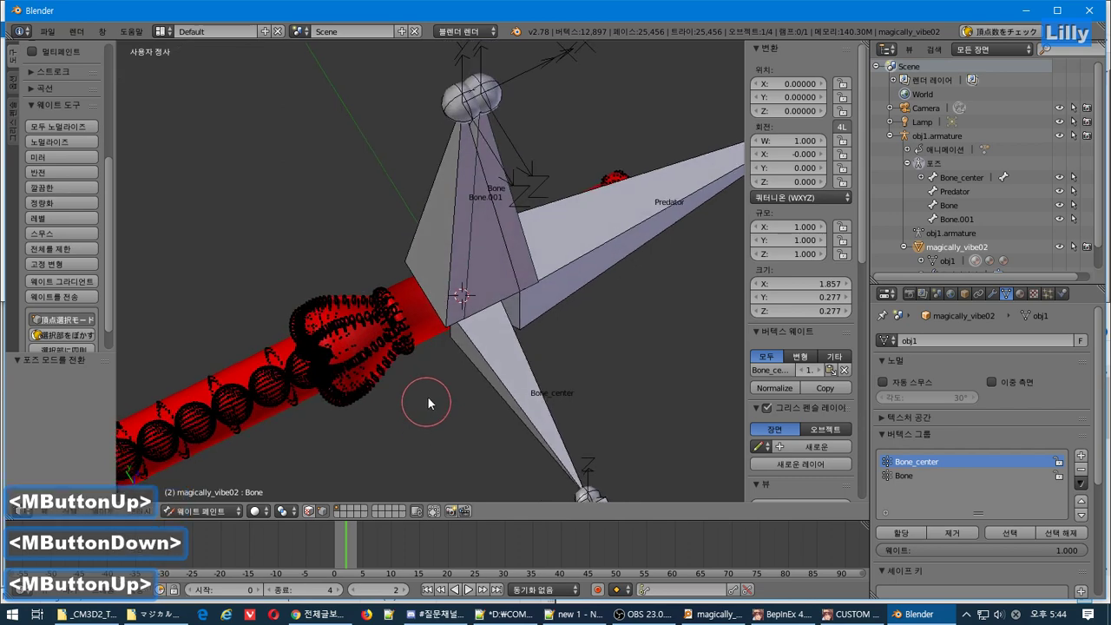
click(425, 255)
scroll(425, 255, down, 2)
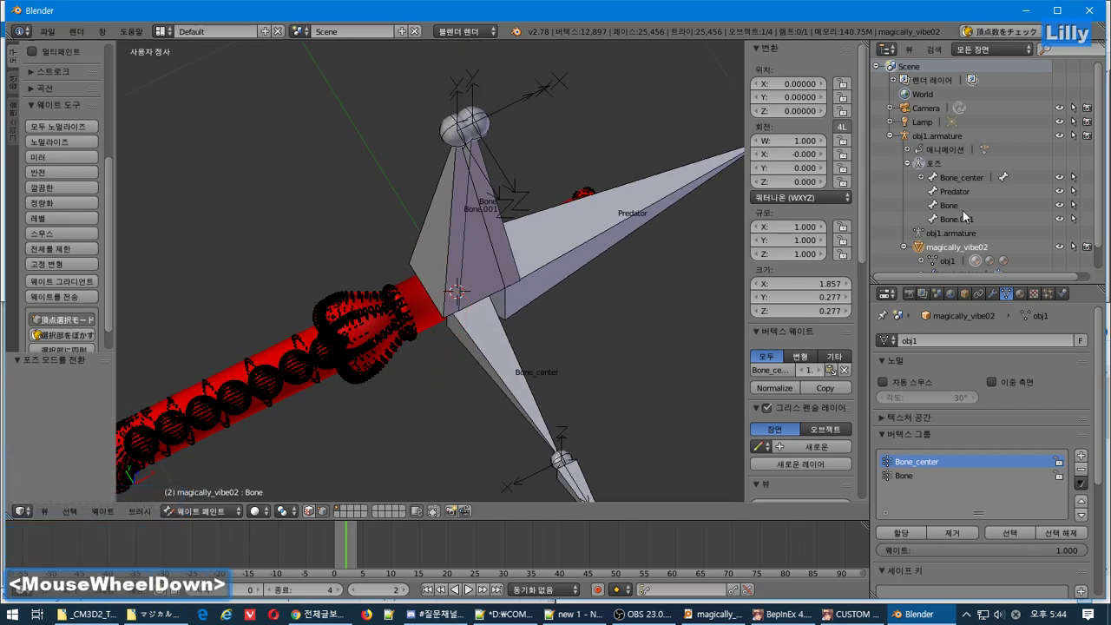
Rename the new bone Bone.001 of obj1.armature as Bone2.
double_click(938, 224)
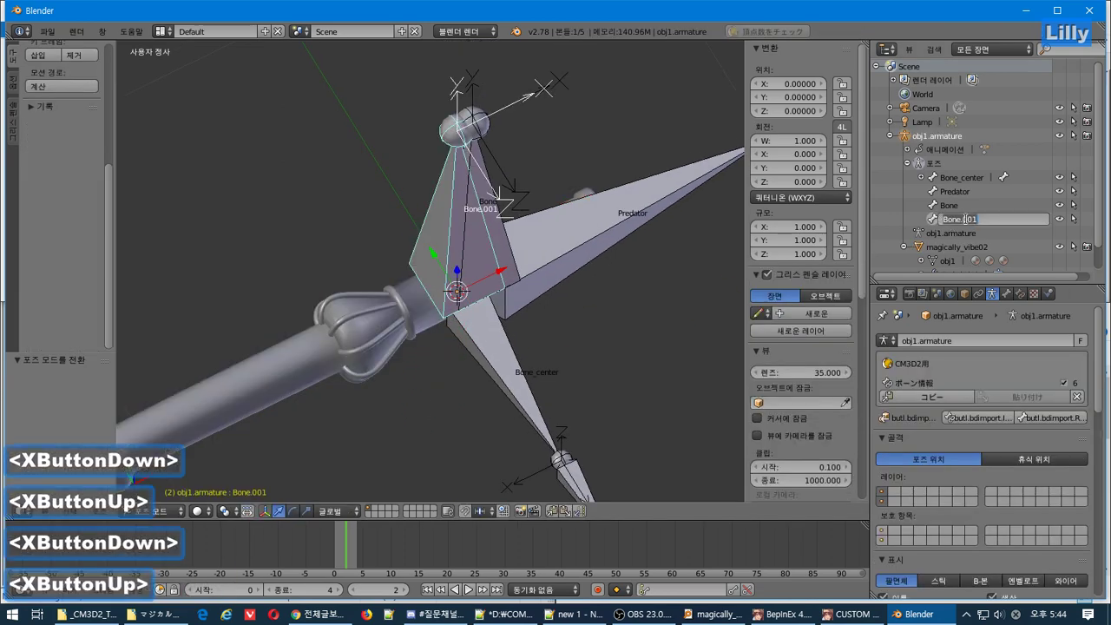
click(966, 220)
drag(964, 220, 1031, 223)
key(BackSpace)
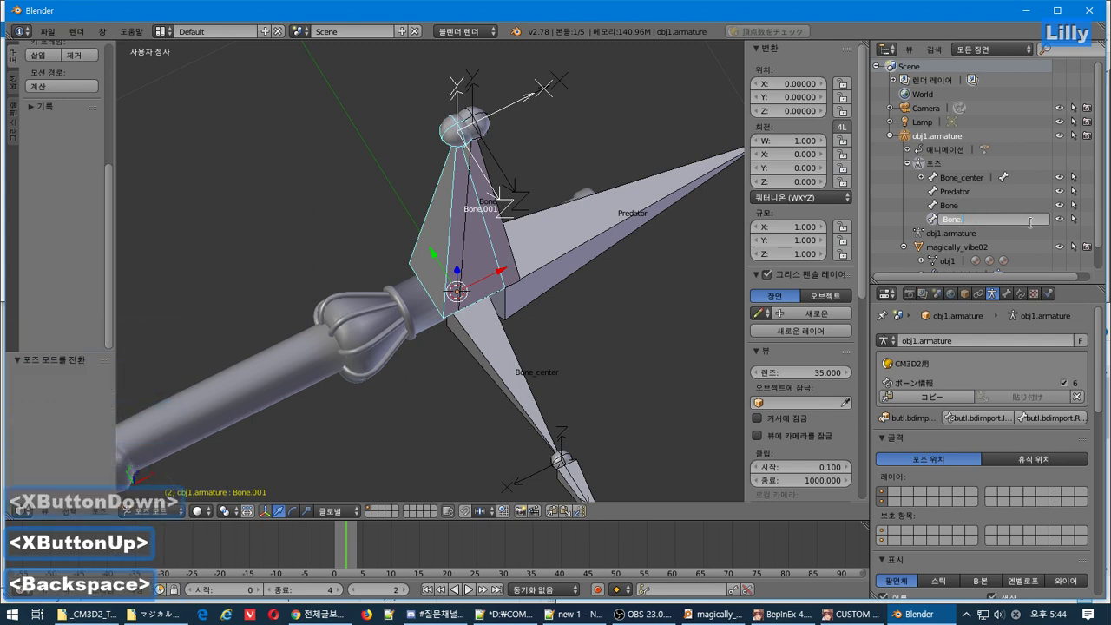
text(2)
click(981, 213)
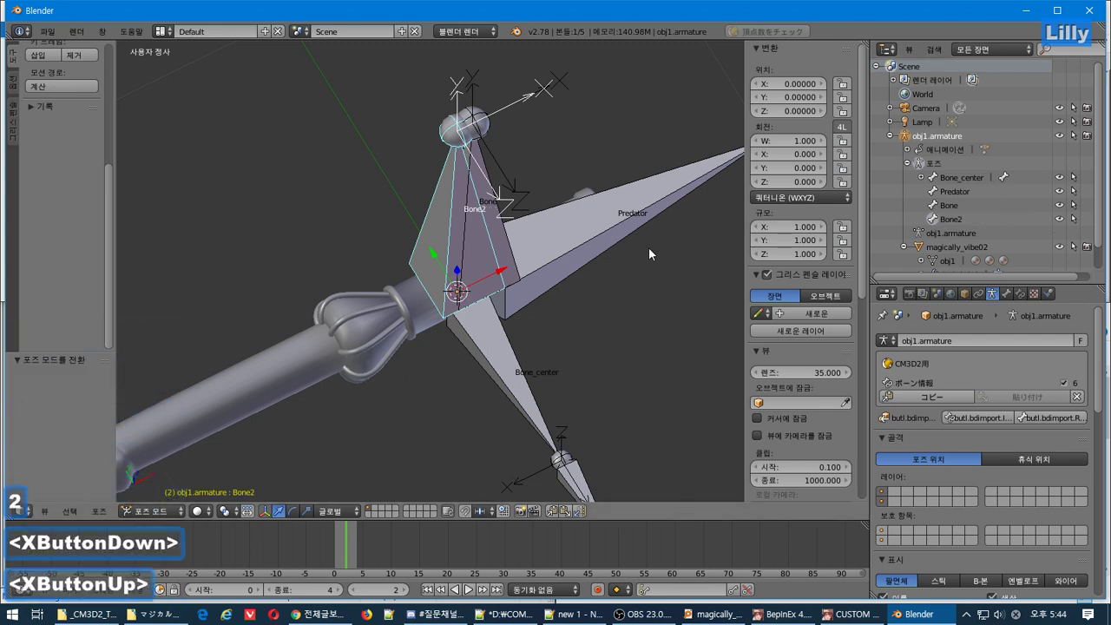
Select the magically_vibe02 mesh and switch it from Weight Paint to Object Mode.
middle_drag(634, 244, 656, 211)
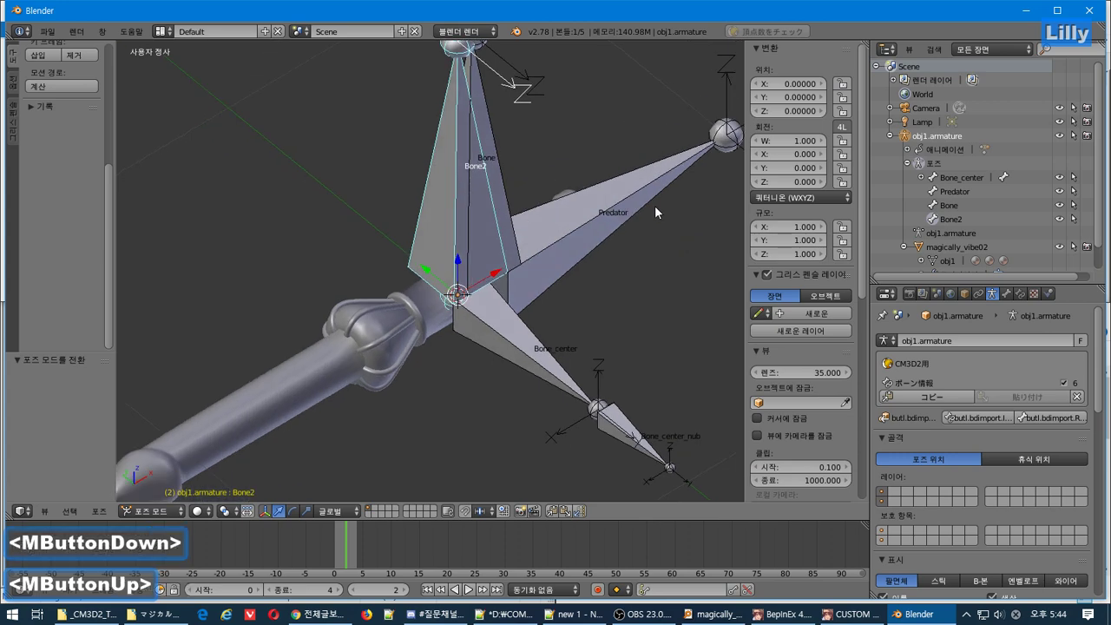
right_click(401, 321)
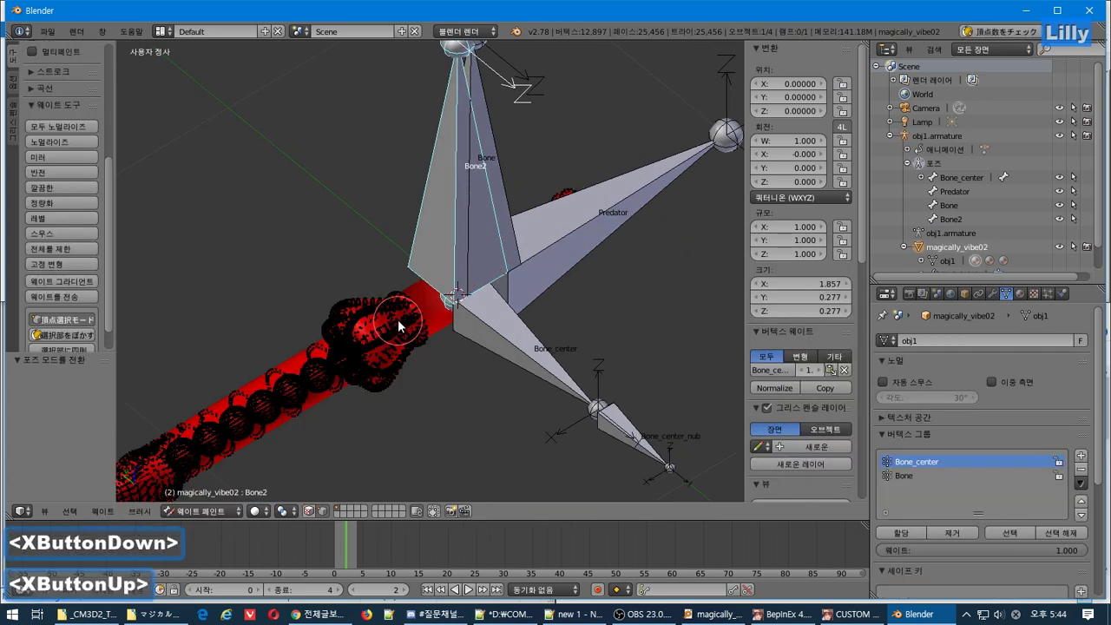
key(Tab)
key(Tab)
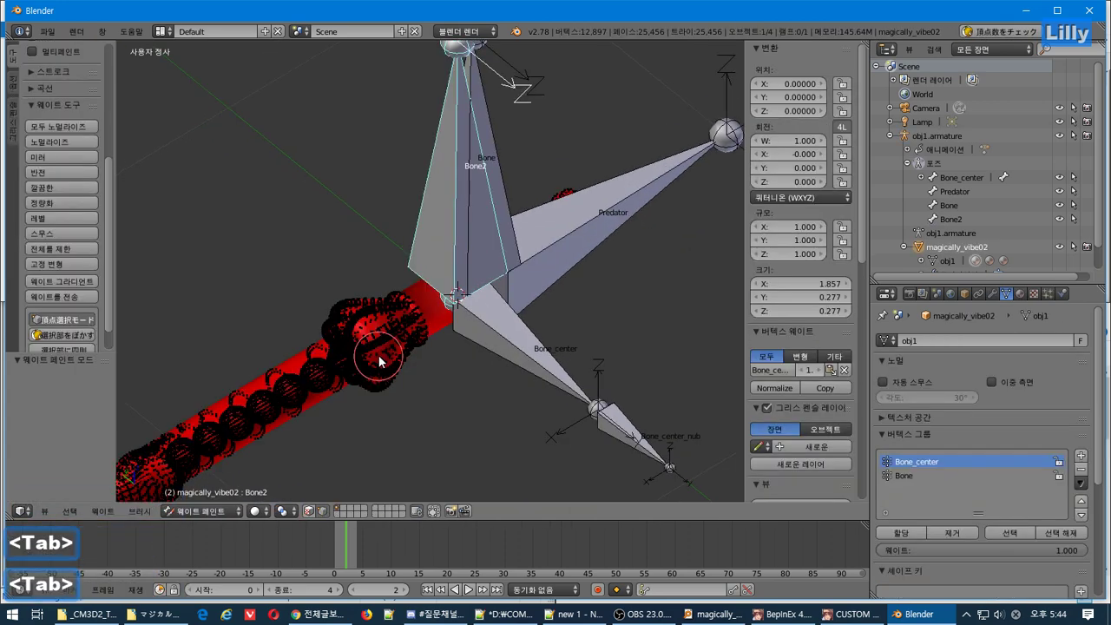
click(213, 513)
click(208, 497)
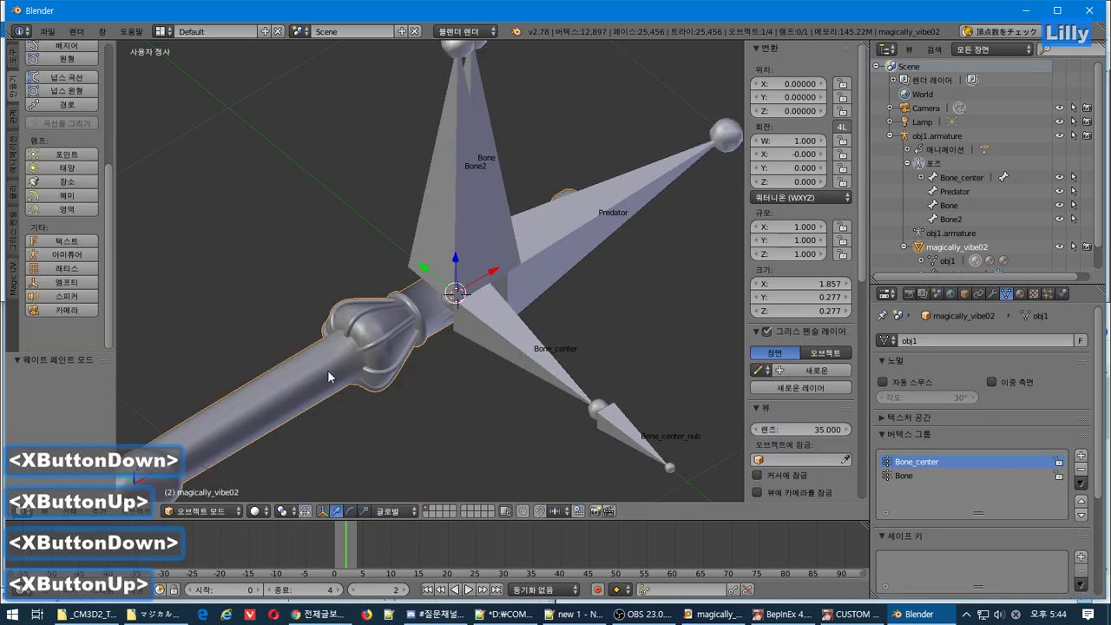
Add the armature to the selection, select all its bones and parent the mesh to it with the Bone (본) option.
shift+click(476, 224)
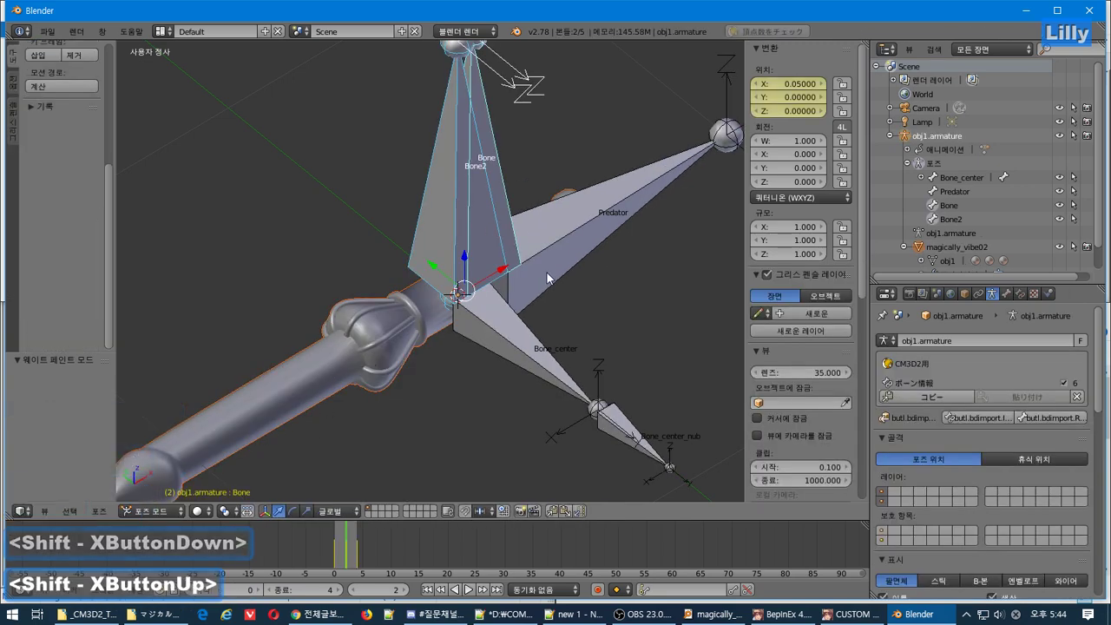
key(a)
key(a)
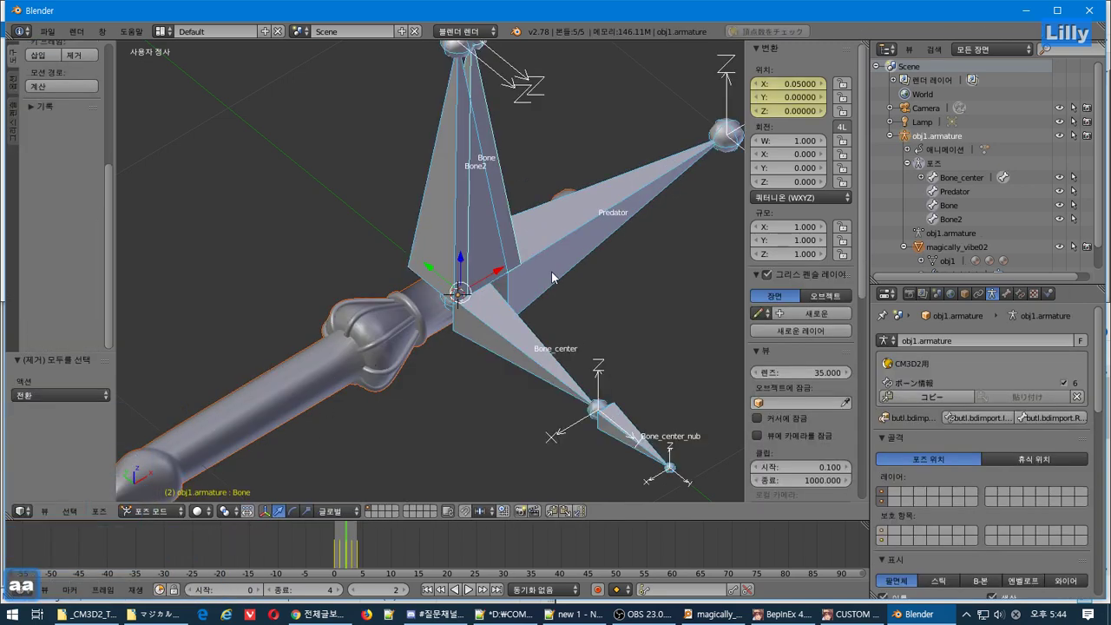
key(ctrl+p)
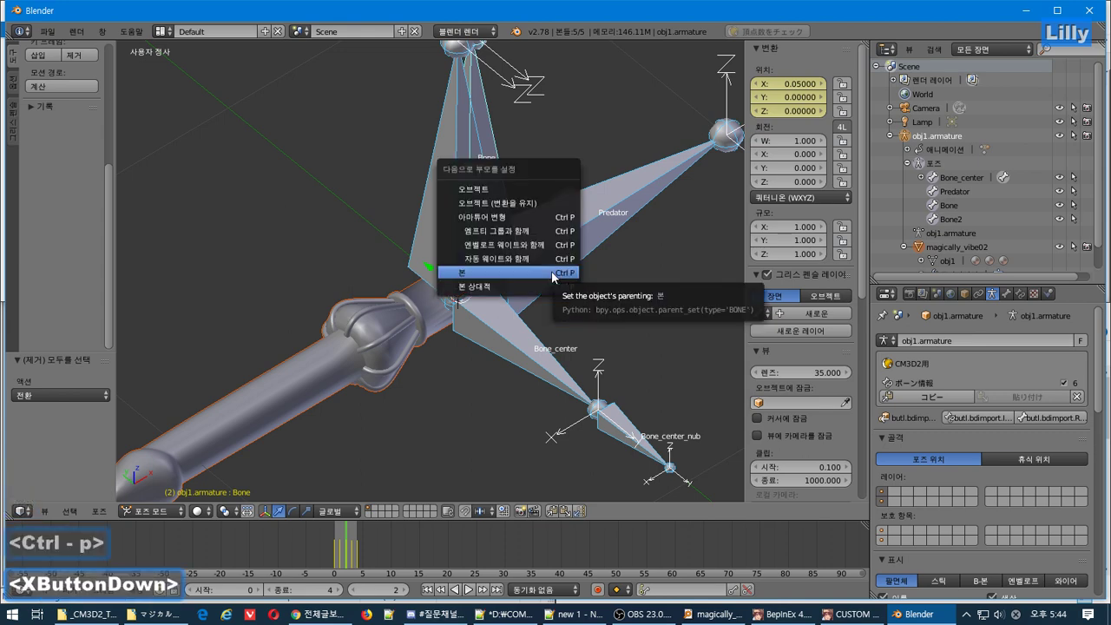
click(553, 274)
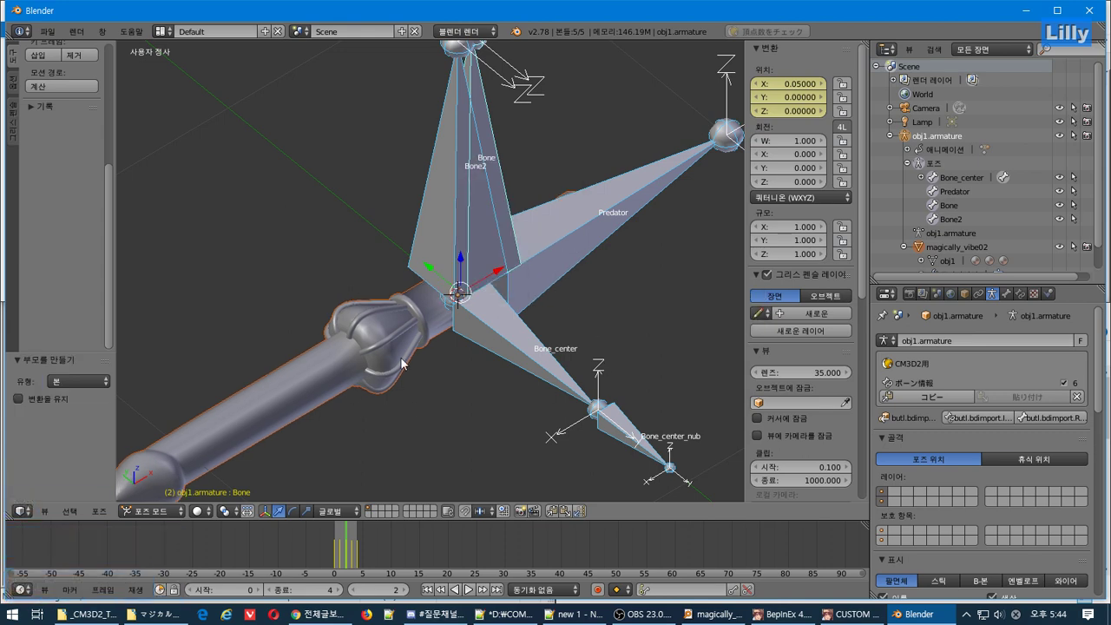
Select only the magically_vibe02 mesh and enter Edit Mode on it.
key(Tab)
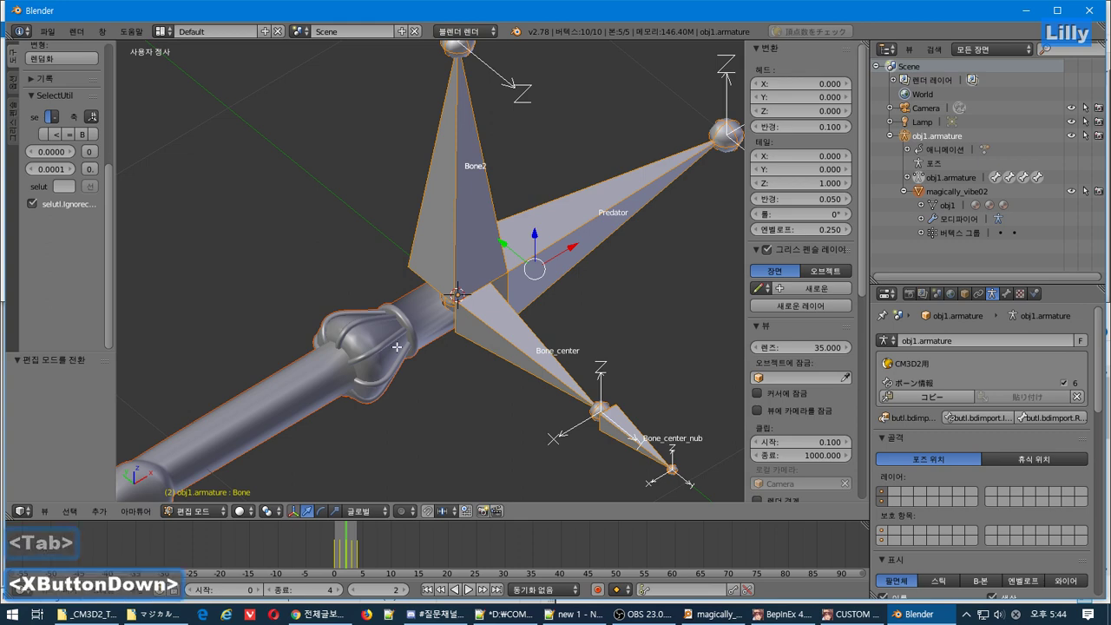
key(Tab)
right_click(405, 344)
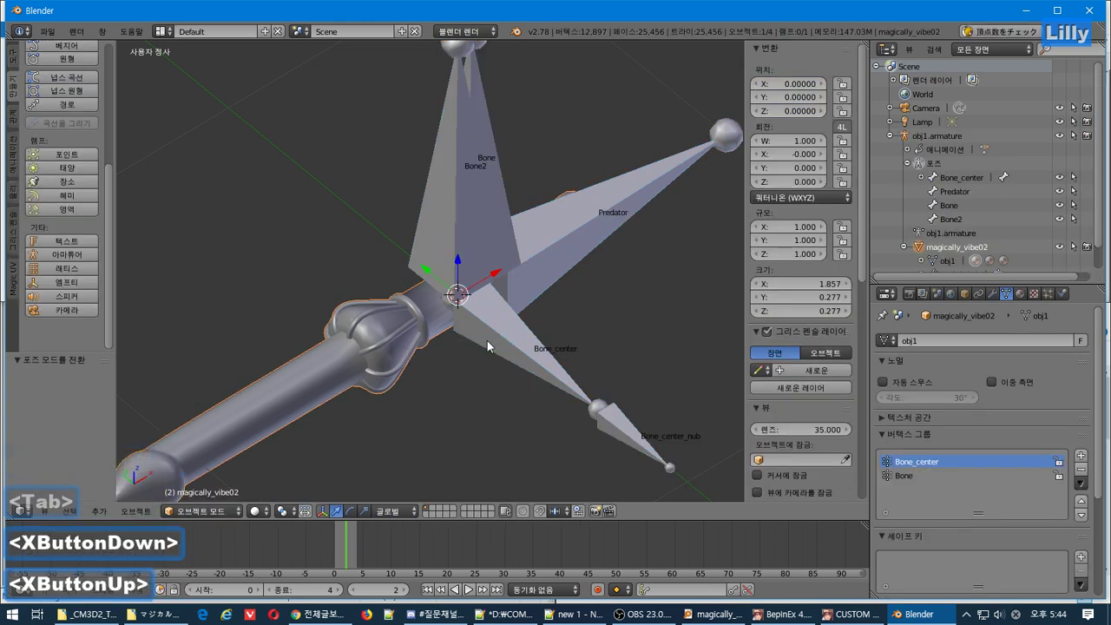
key(Tab)
scroll(399, 390, up, 5)
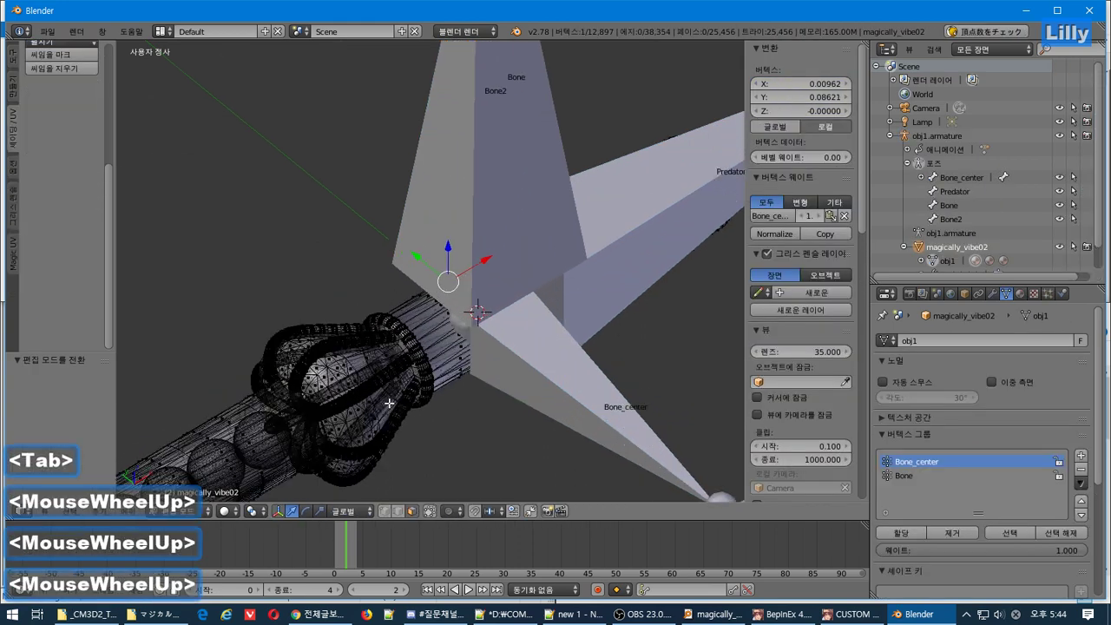
scroll(389, 405, up, 1)
middle_drag(389, 404, 543, 339)
Switch to CUSTOM ORDER MAID 3D 2 to examine the prop in the game, and return to Blender.
key(alt+Tab)
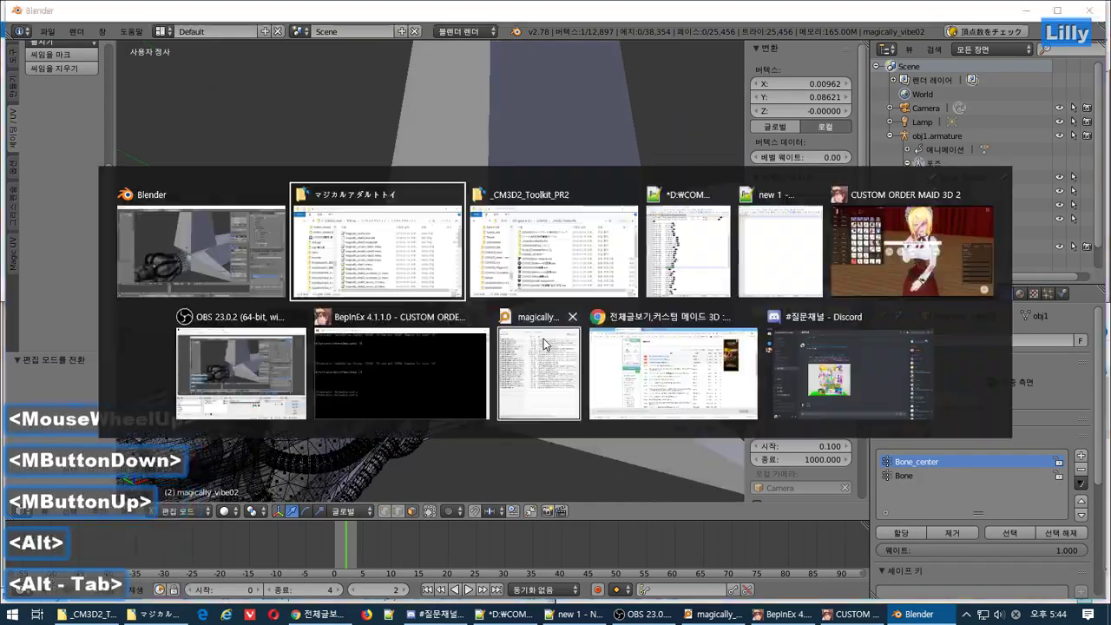
alt+click(885, 260)
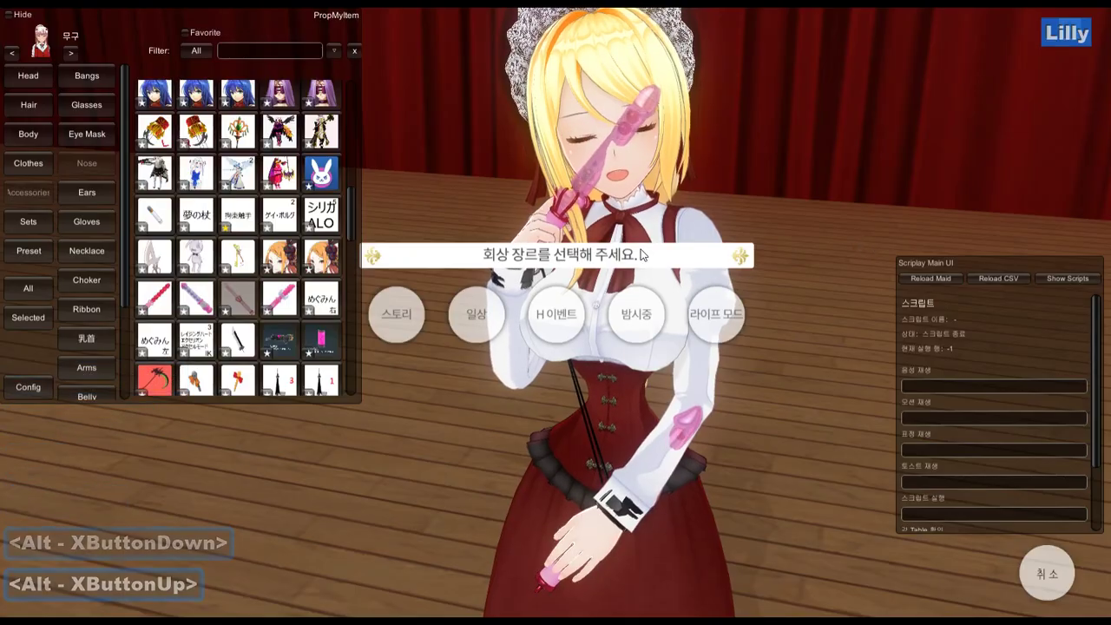
key(alt+Tab)
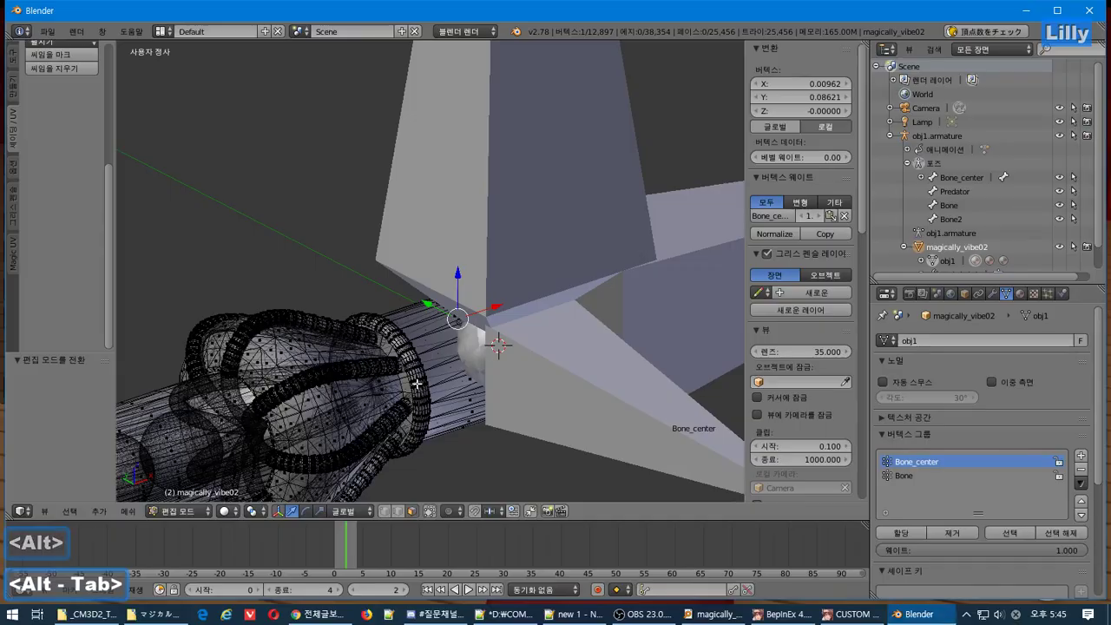
Select one face on the mesh's ribbed cage ornament and hide obj1.armature.
scroll(416, 383, down, 1)
right_click(308, 318)
middle_drag(375, 337, 372, 377)
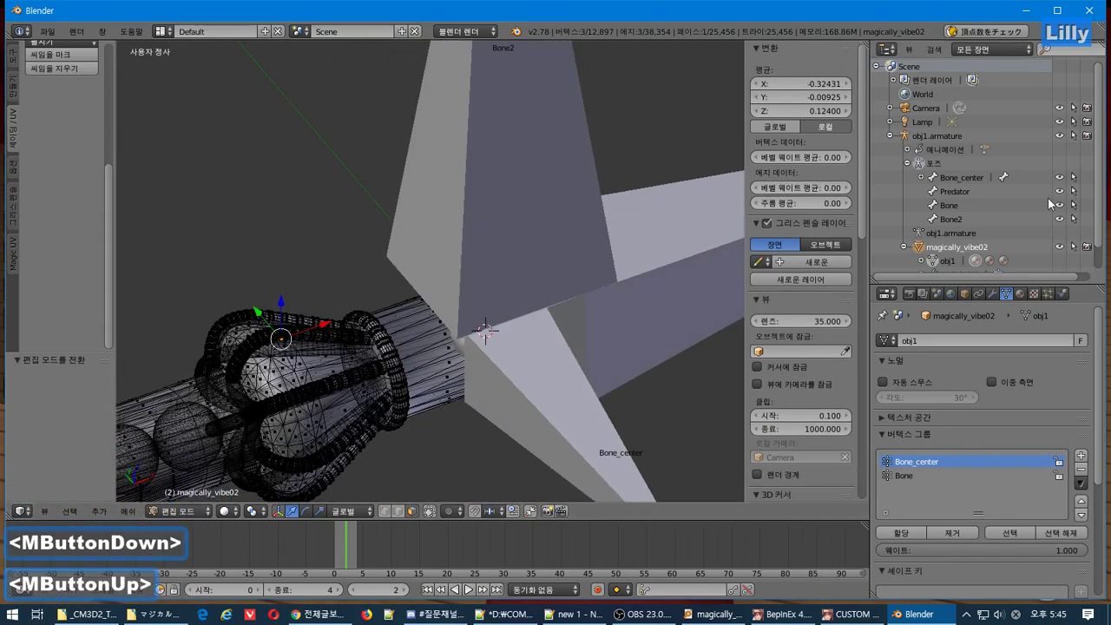
click(1059, 137)
scroll(531, 252, down, 2)
middle_drag(528, 252, 499, 295)
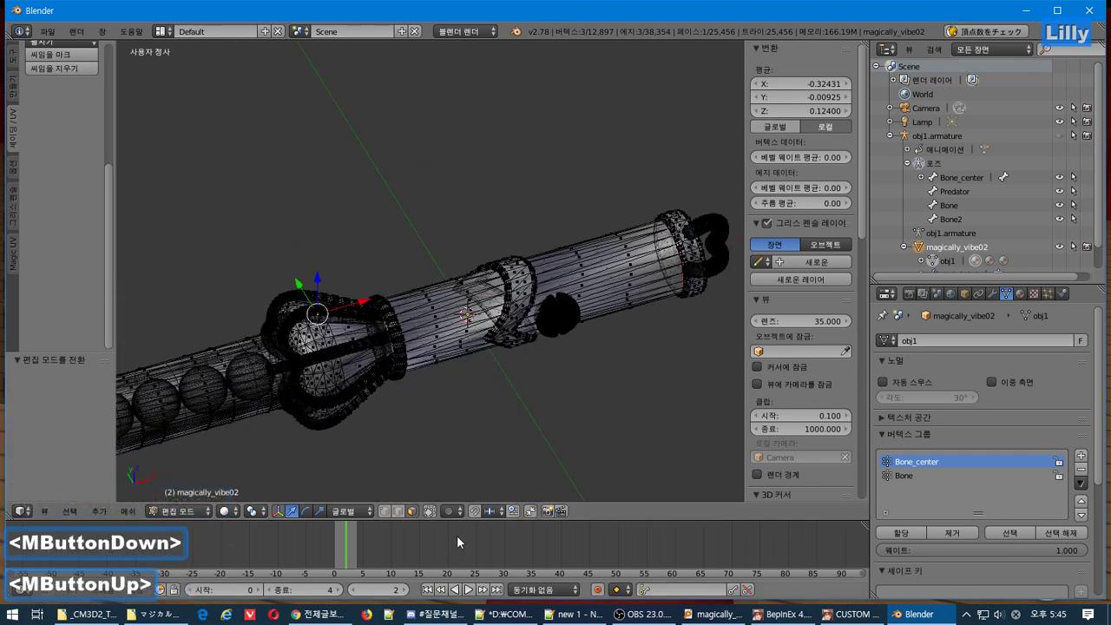
Select all faces similar to the selected one by material (매트리얼).
click(100, 514)
mouse_move(127, 515)
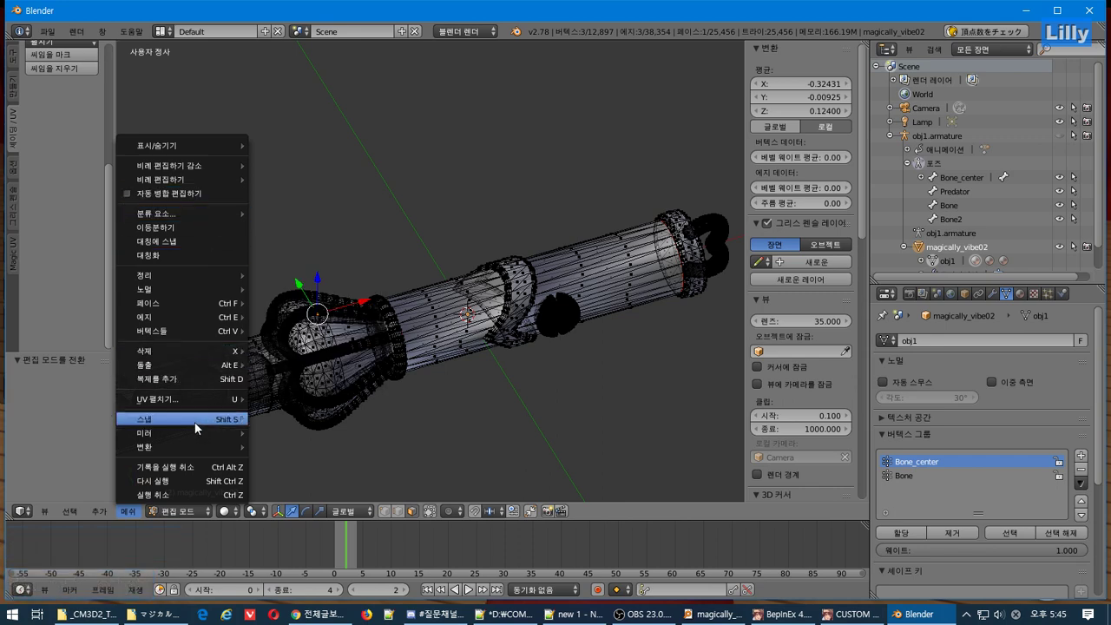
click(69, 512)
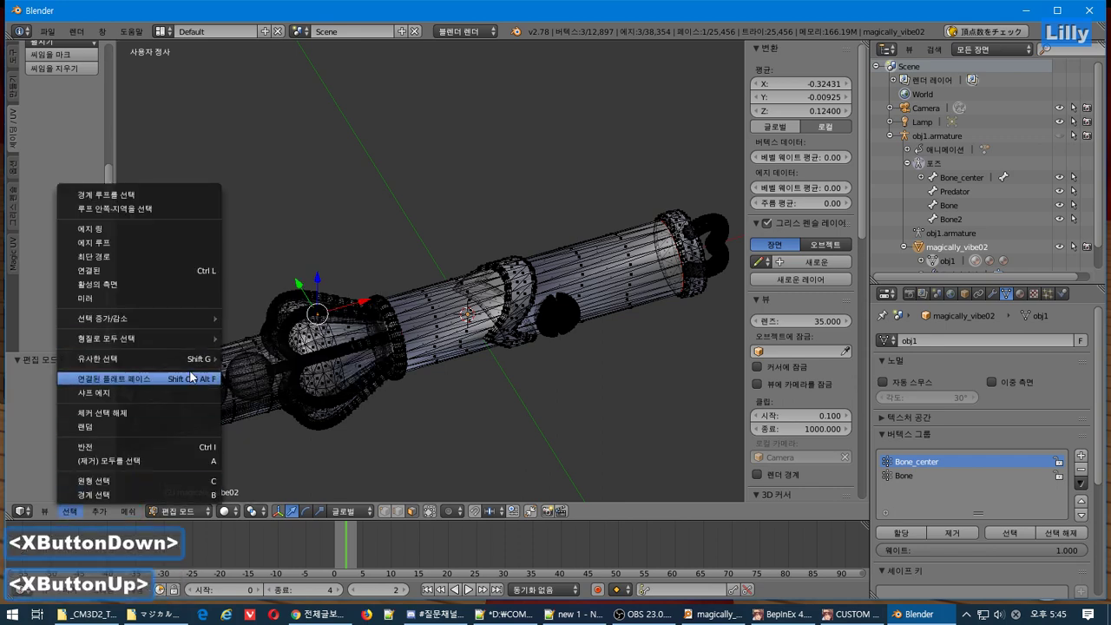
mouse_move(195, 358)
click(314, 359)
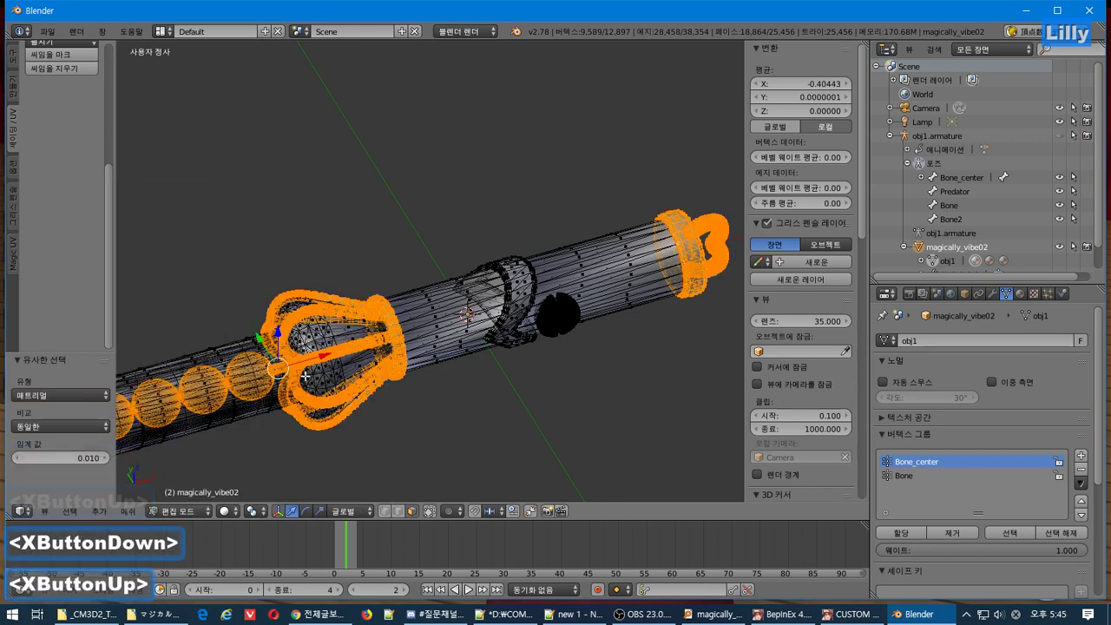
In front view, box-deselect the handle's end ornament and the row of spheres, keeping only the ribbed cage selected.
middle_drag(306, 376, 262, 384)
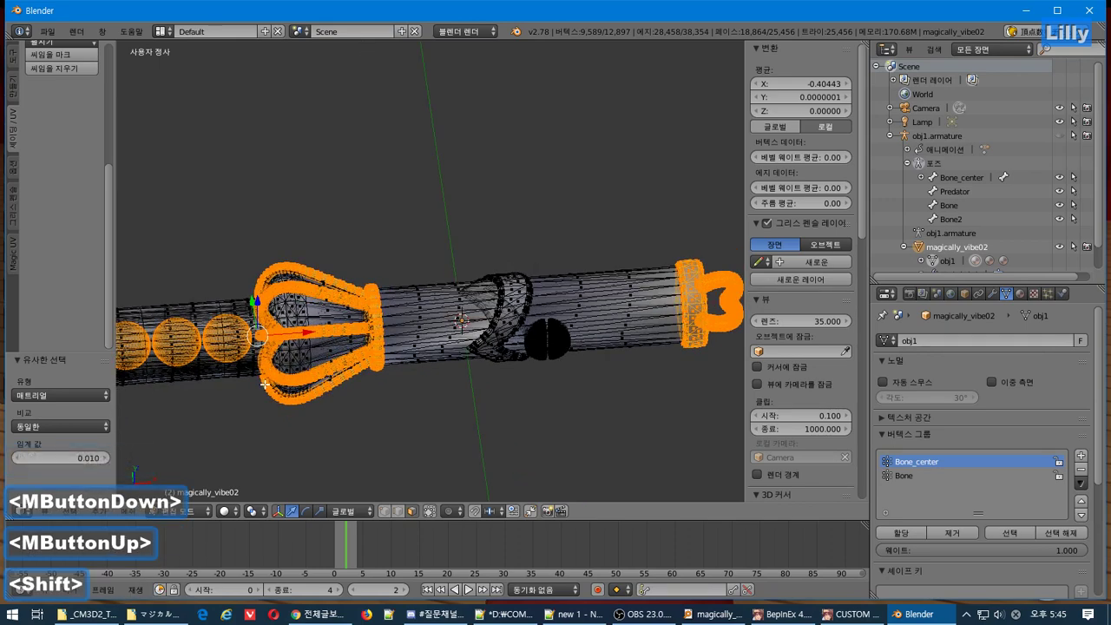
key(KP_1)
mouse_move(257, 371)
shift+middle_down()
mouse_move(319, 358)
mouse_move(227, 365)
mouse_move(239, 365)
shift+middle_up()
shift+middle_drag(573, 367, 529, 396)
key(b)
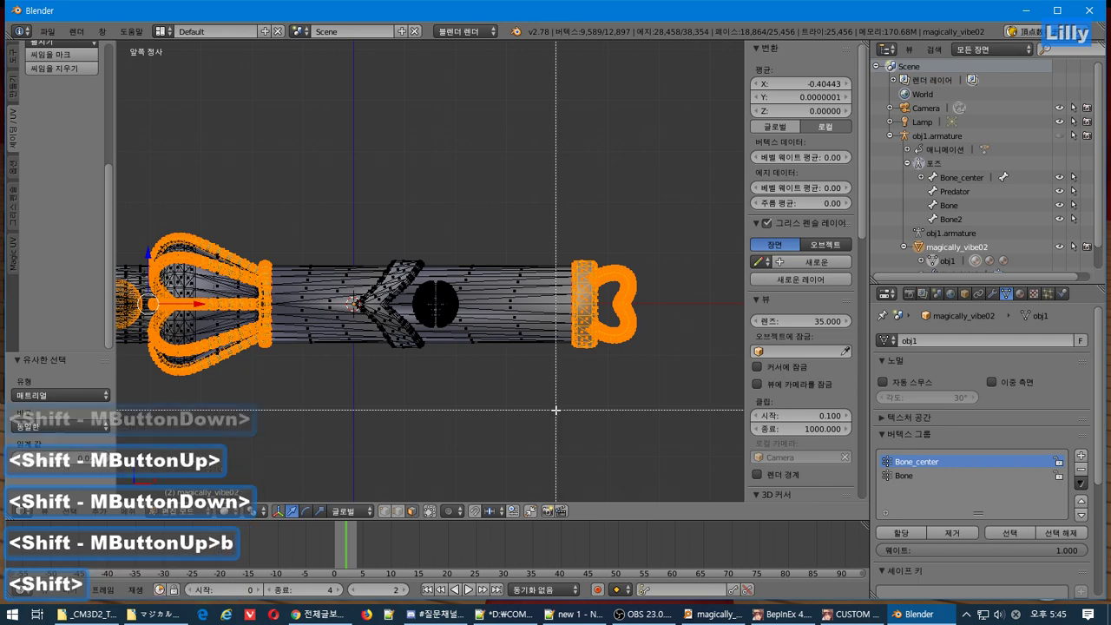
shift+drag(556, 410, 682, 173)
shift+middle_drag(260, 362, 637, 405)
shift+drag(174, 249, 555, 374)
Add a vertex group named Bone2 and assign the selected cage vertices to it with weight 1.000.
scroll(577, 385, up, 3)
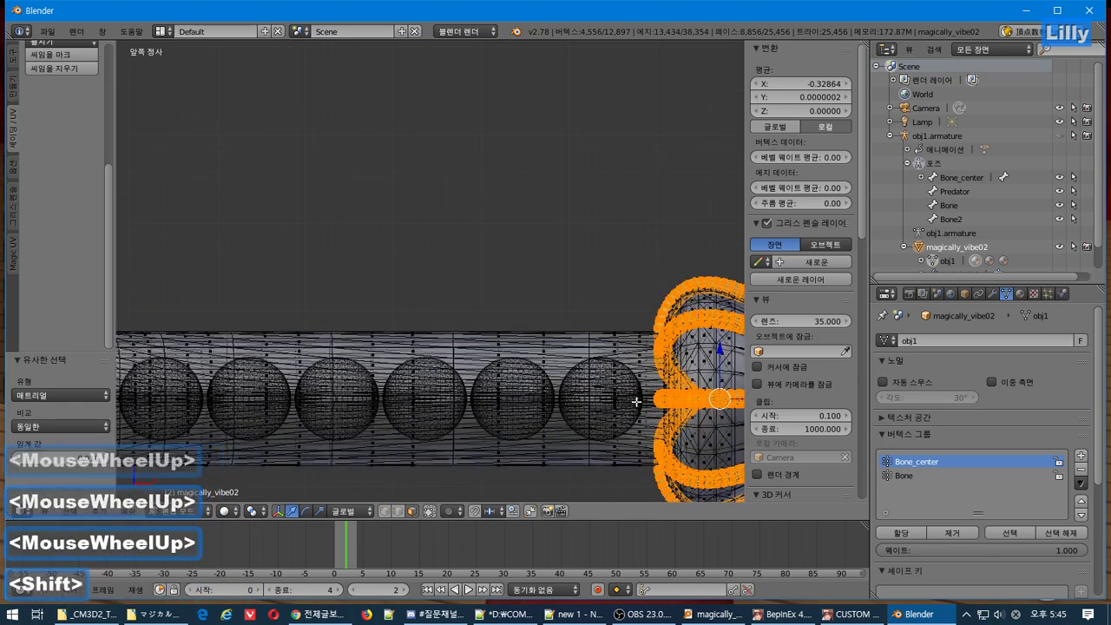
shift+middle_drag(581, 388, 445, 367)
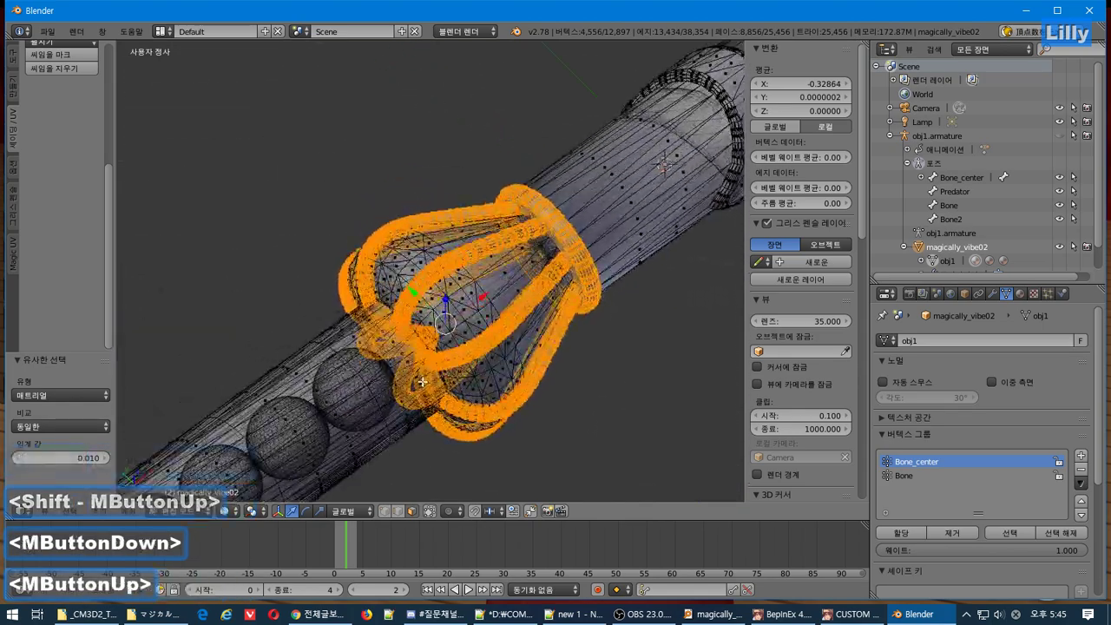
scroll(445, 367, down, 3)
scroll(535, 320, up, 2)
shift+middle_drag(536, 320, 494, 355)
scroll(496, 354, down, 2)
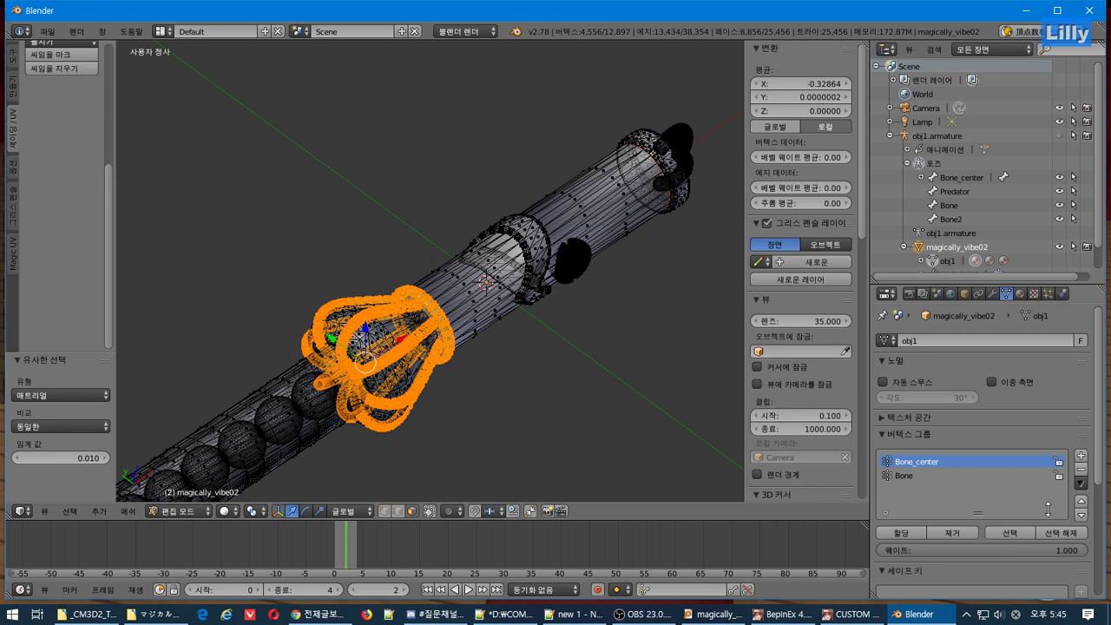
click(1080, 456)
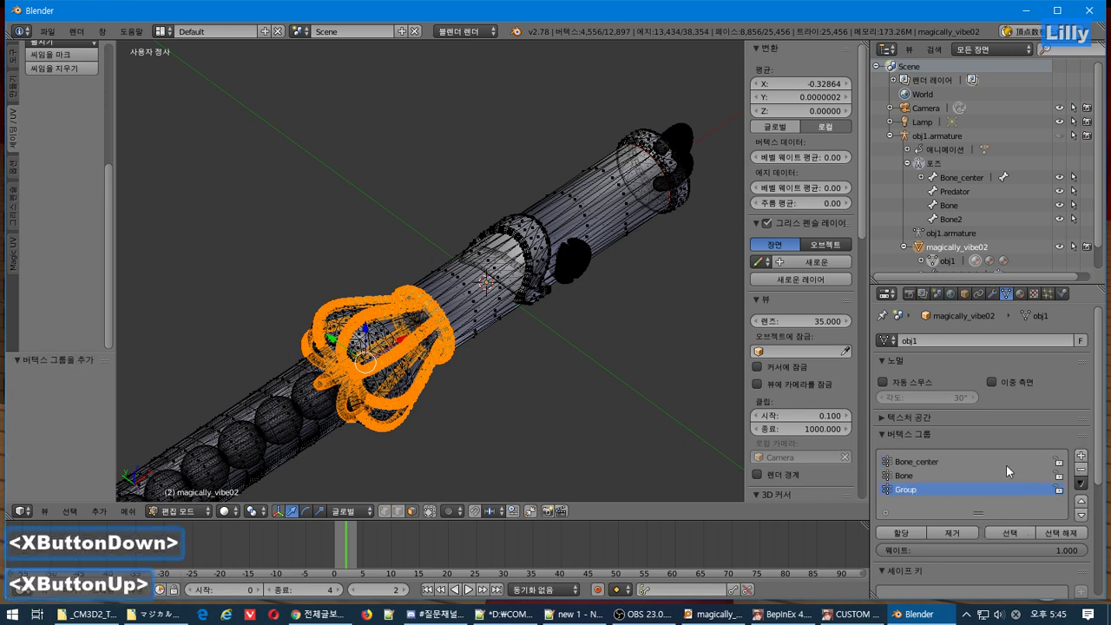
double_click(929, 490)
text(Bone2)
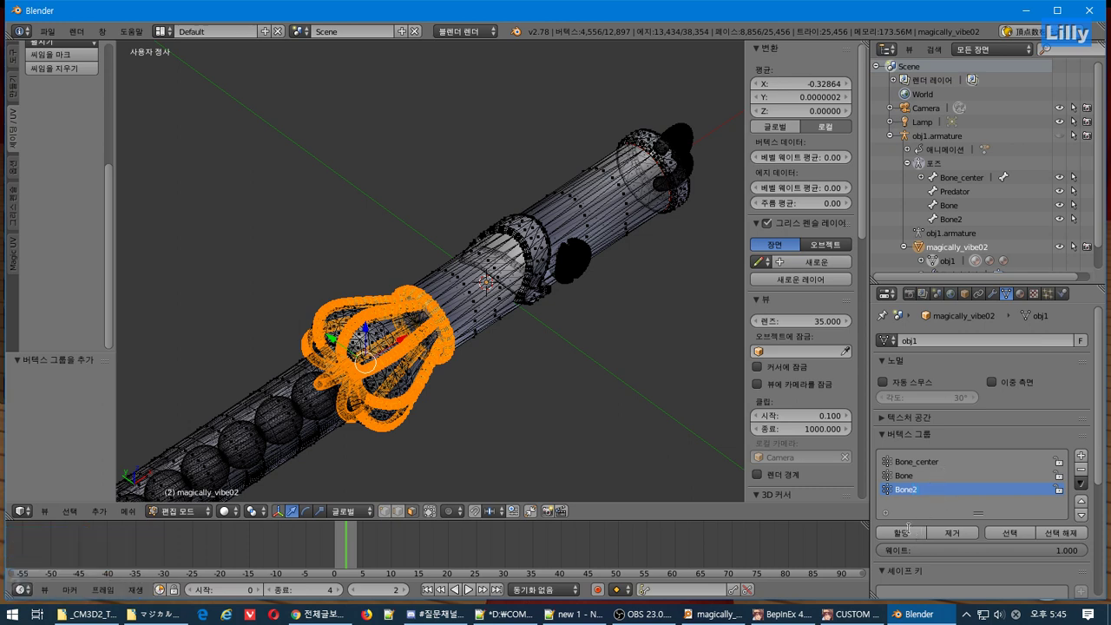
click(907, 531)
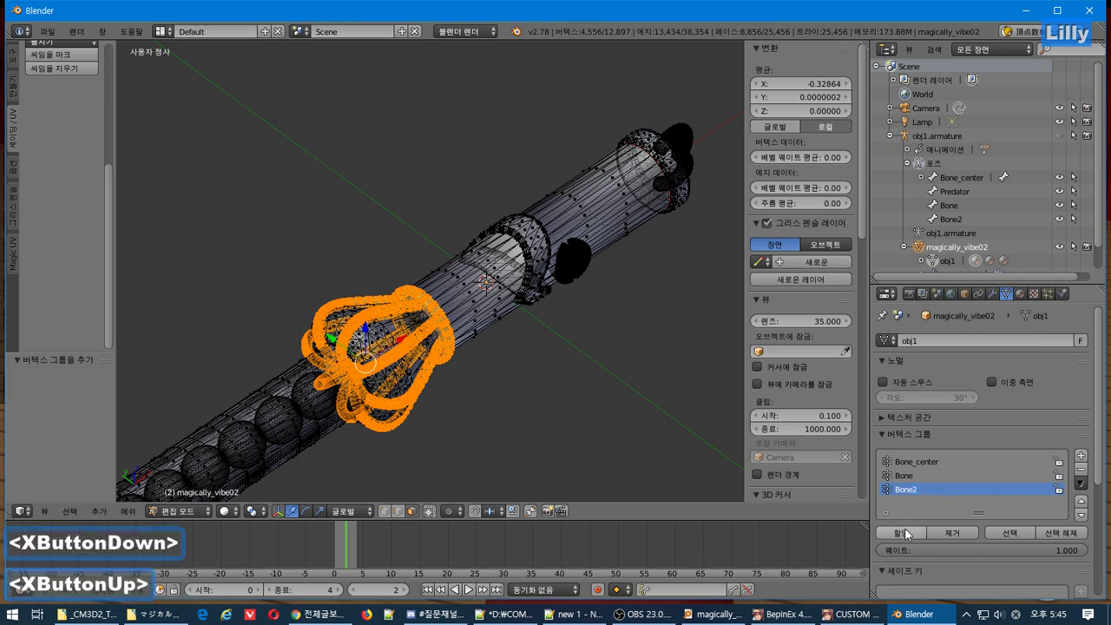
click(920, 531)
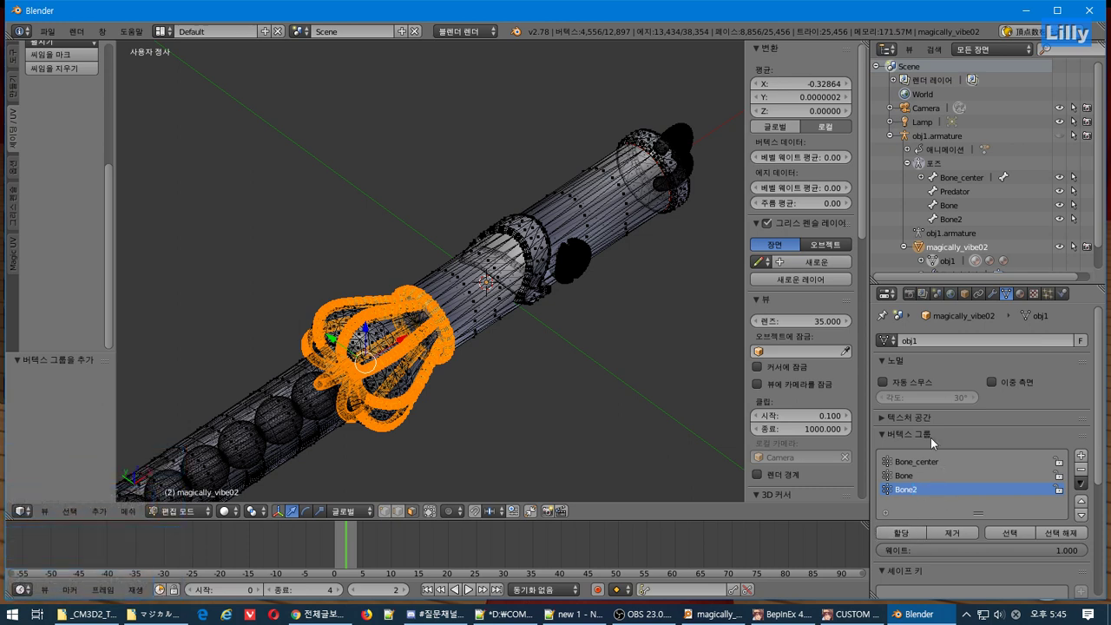
Remove the selected cage vertices from the Bone_center vertex group.
click(922, 461)
click(954, 535)
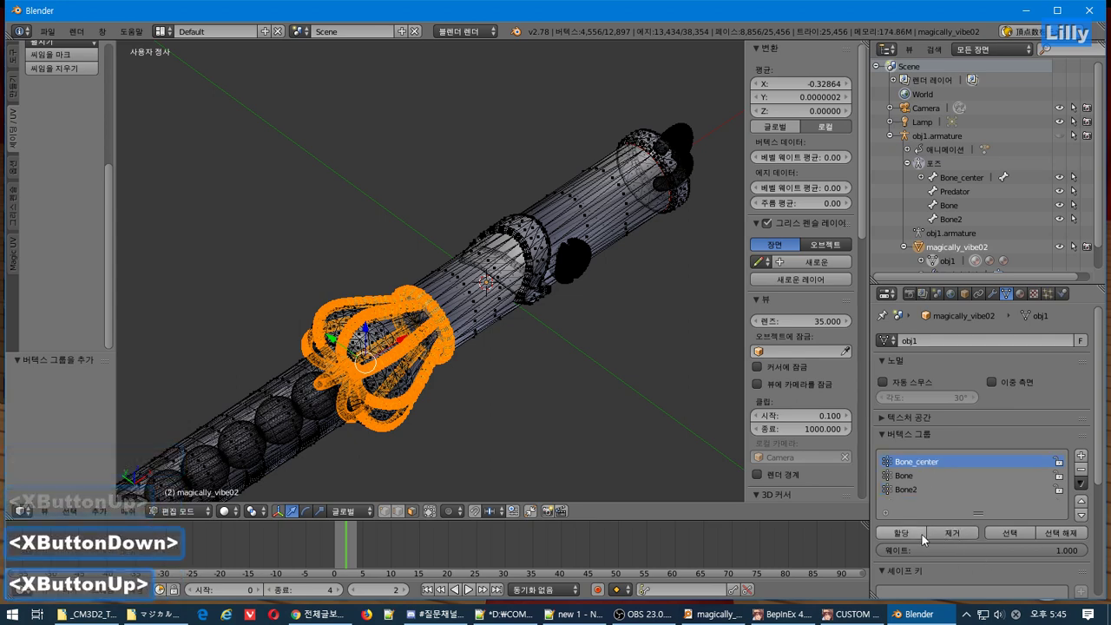
mouse_move(378, 313)
middle_down()
mouse_move(329, 332)
mouse_move(371, 331)
middle_up()
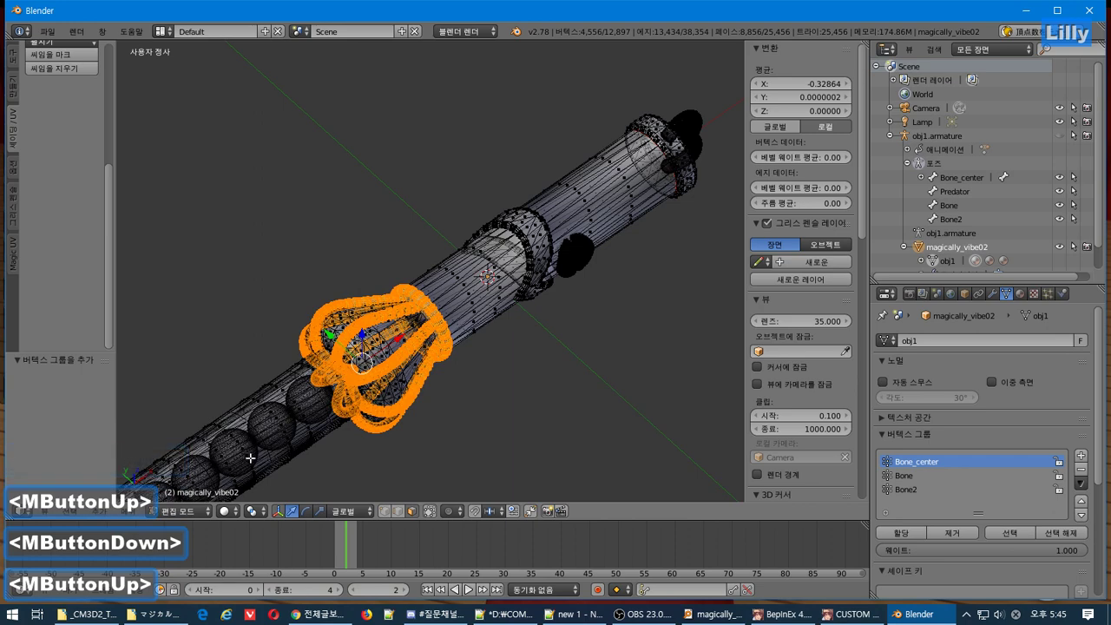
Switch the mesh to Weight Paint mode and show the Bone2 group's weights around the ribbed cage.
click(174, 512)
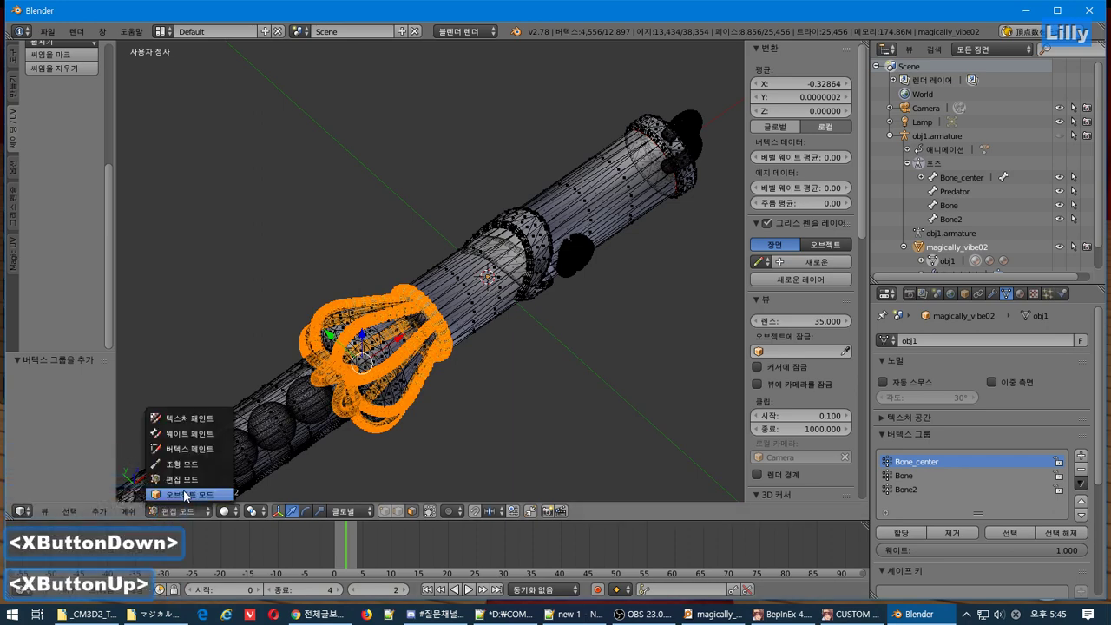
click(184, 431)
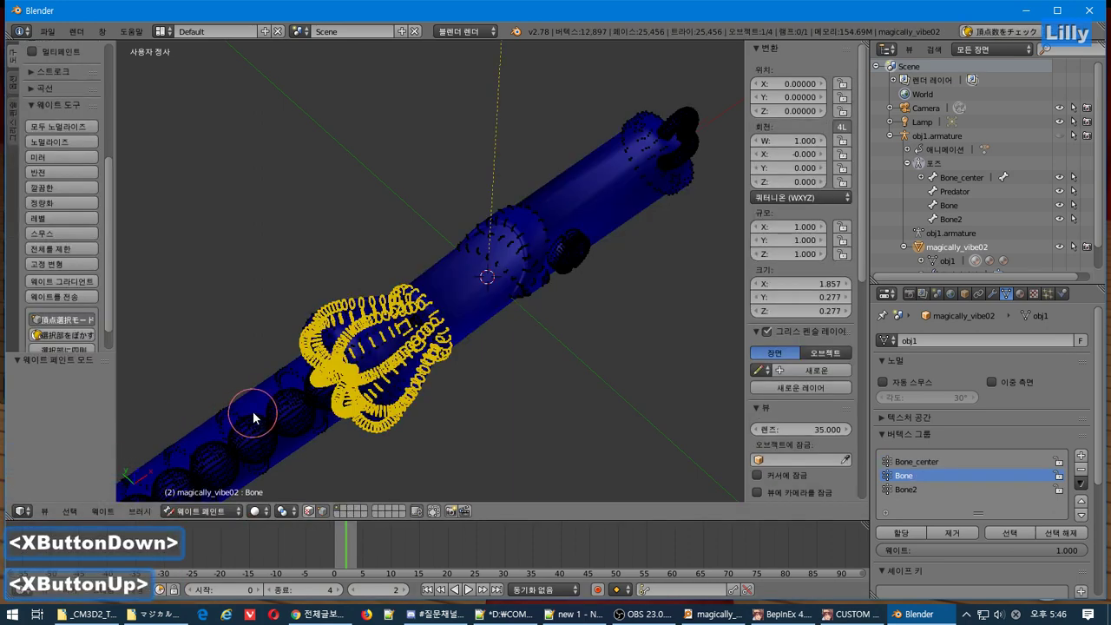
mouse_move(253, 408)
middle_down()
mouse_move(250, 390)
mouse_move(269, 395)
middle_up()
click(926, 490)
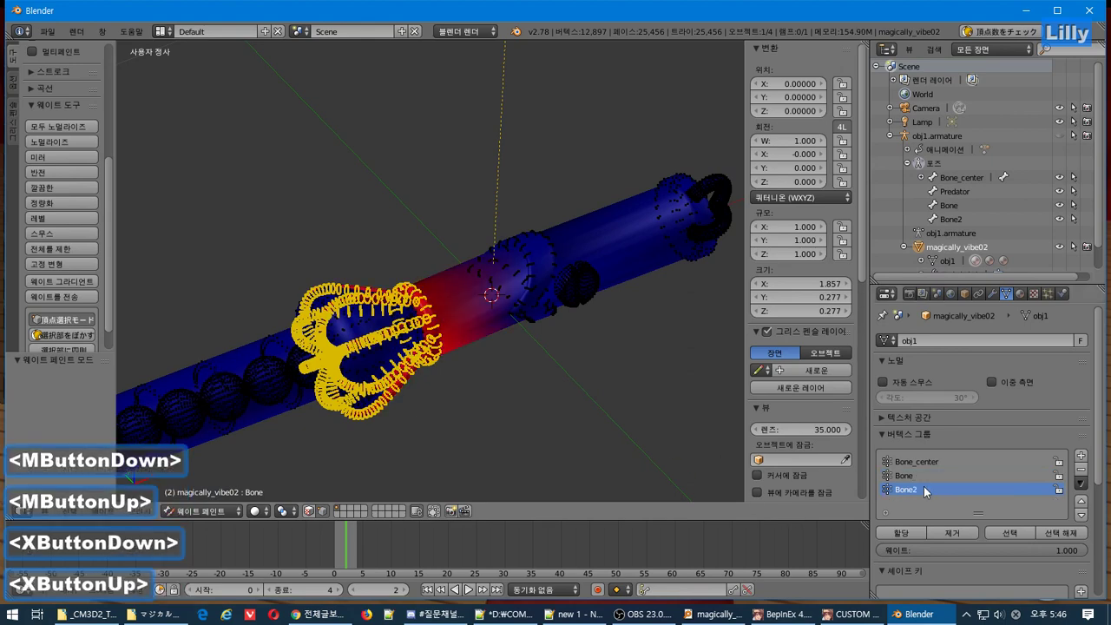
mouse_move(591, 434)
middle_down()
mouse_move(527, 426)
mouse_move(517, 414)
mouse_move(565, 446)
mouse_move(589, 371)
mouse_move(467, 371)
mouse_move(486, 372)
mouse_move(471, 405)
mouse_move(467, 381)
middle_up()
scroll(485, 373, up, 6)
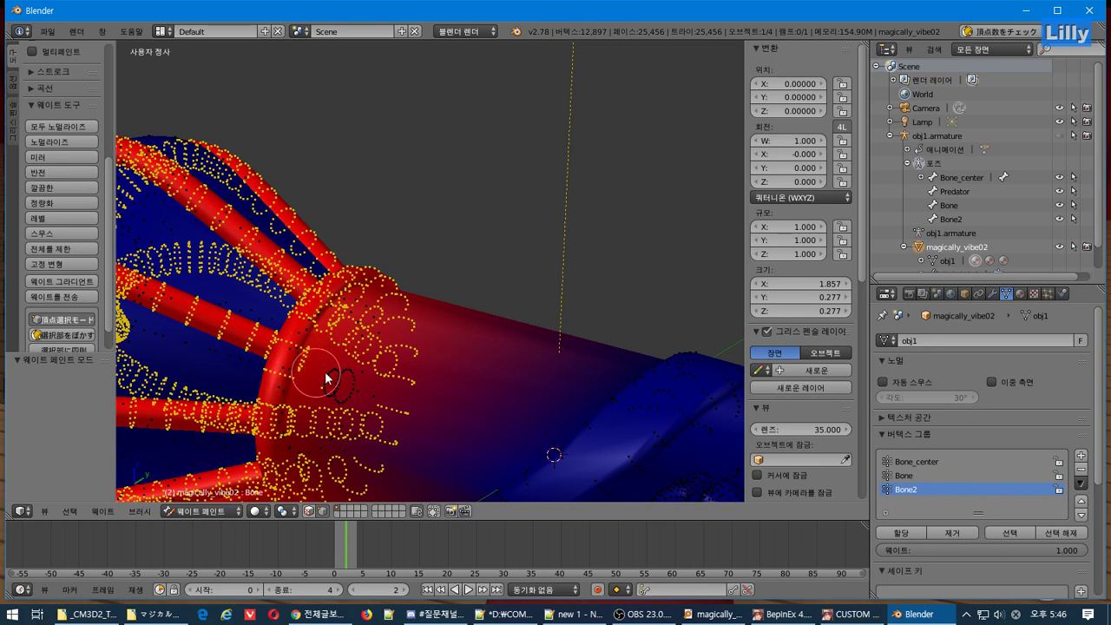
Switch to the game and get a close view of the ribbed cage on the prop in the character's hand.
key(alt+Tab)
middle_click(595, 223)
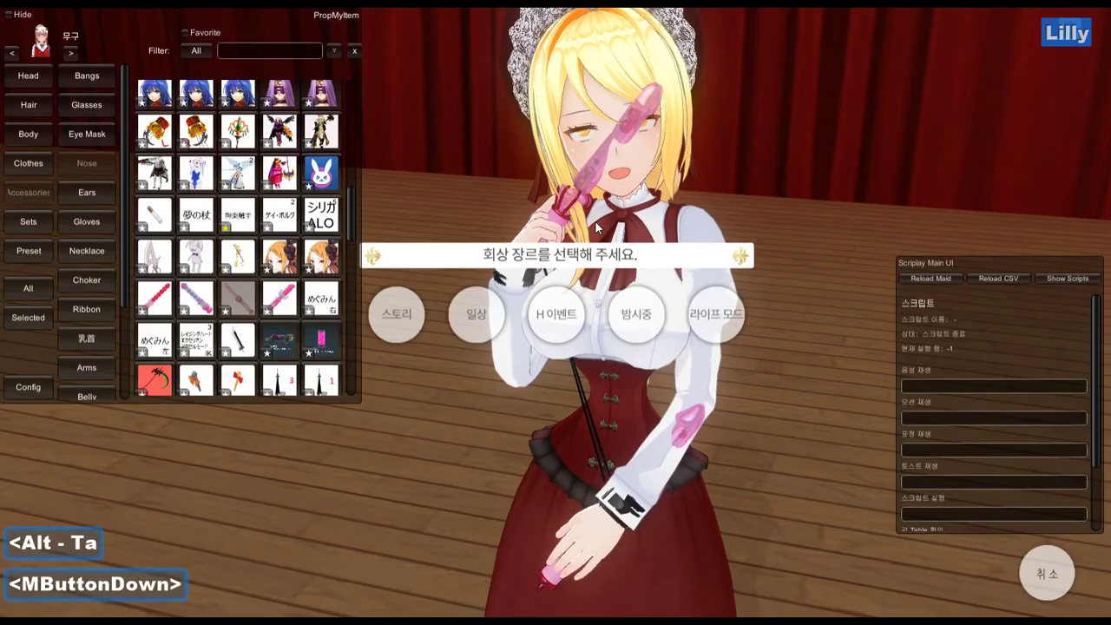
scroll(564, 212, up, 6)
shift+middle_drag(524, 204, 674, 253)
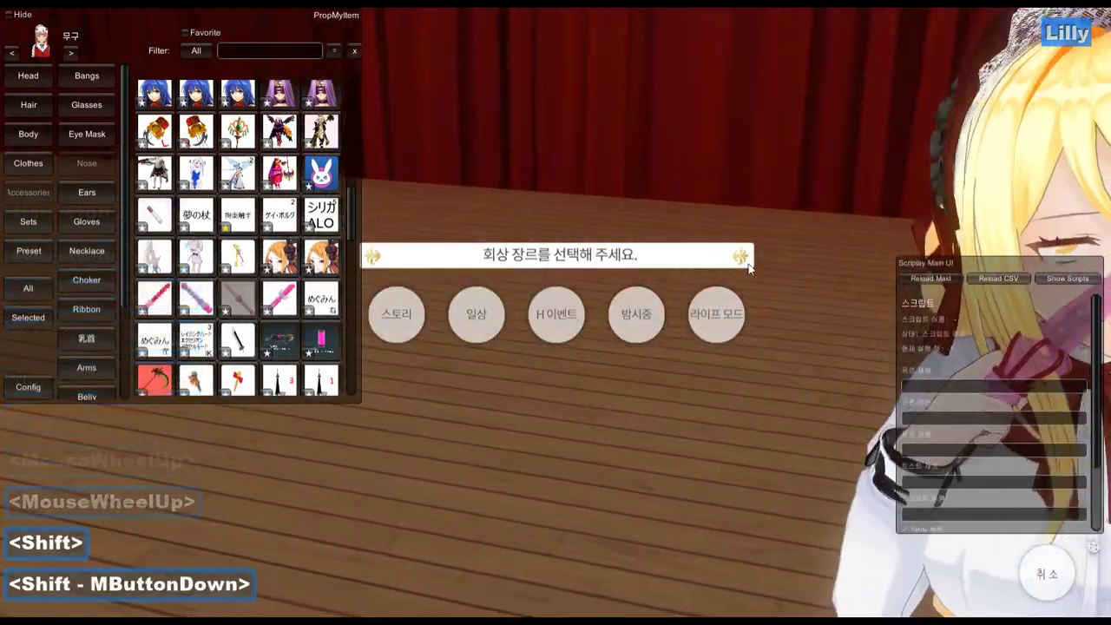
scroll(693, 223, up, 6)
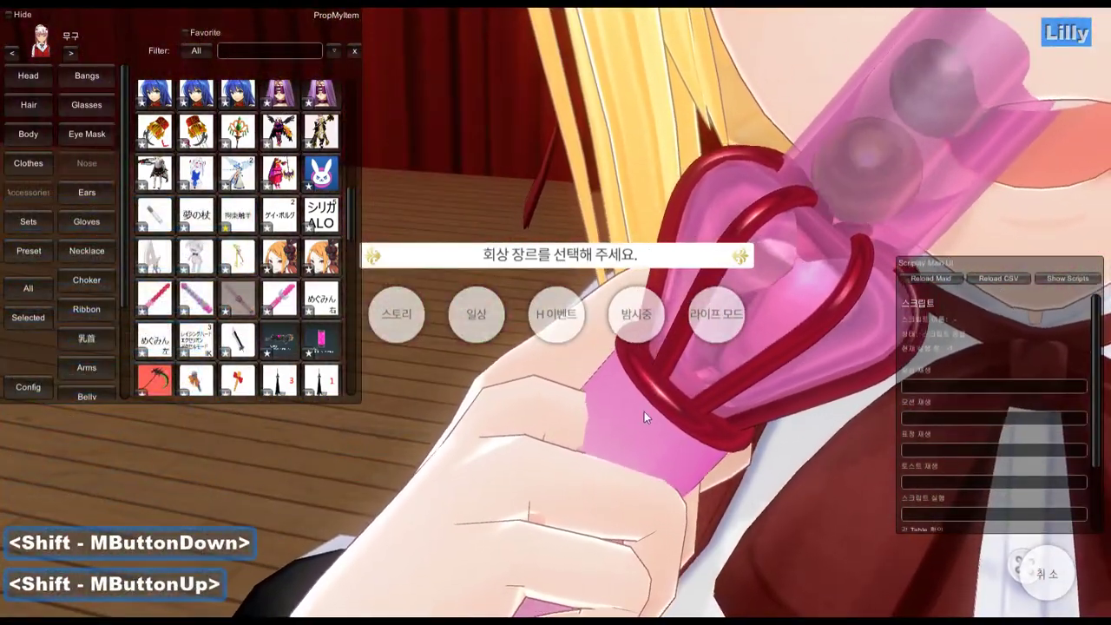
middle_drag(649, 452, 650, 452)
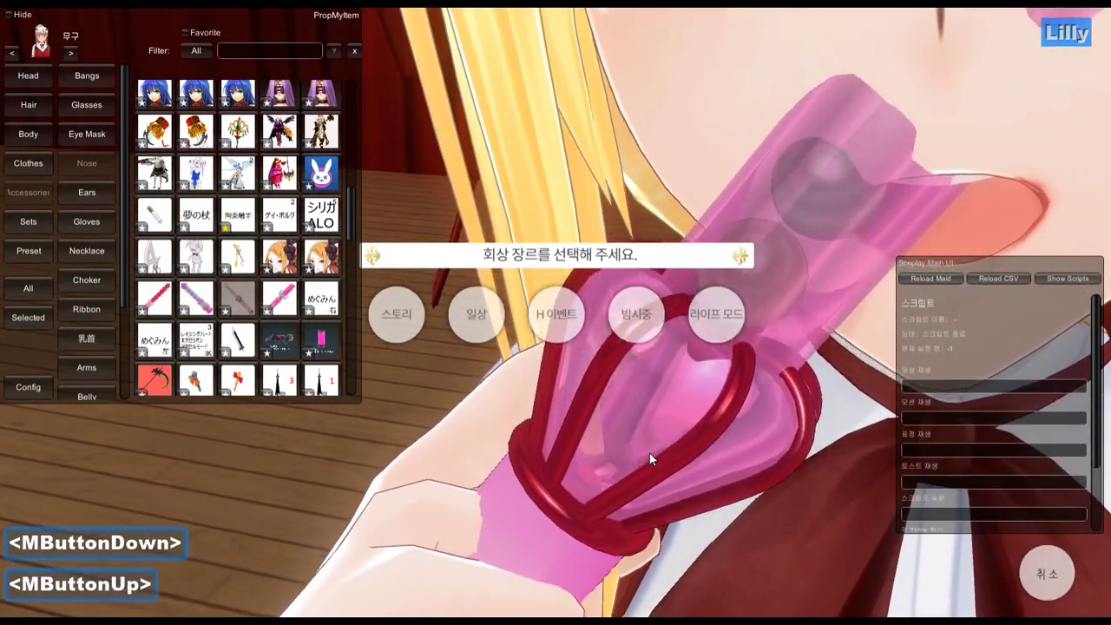
Compare the Bone2 weights around the cage in Blender with the same area of the prop in the game.
key(alt+Tab)
scroll(525, 421, down, 1)
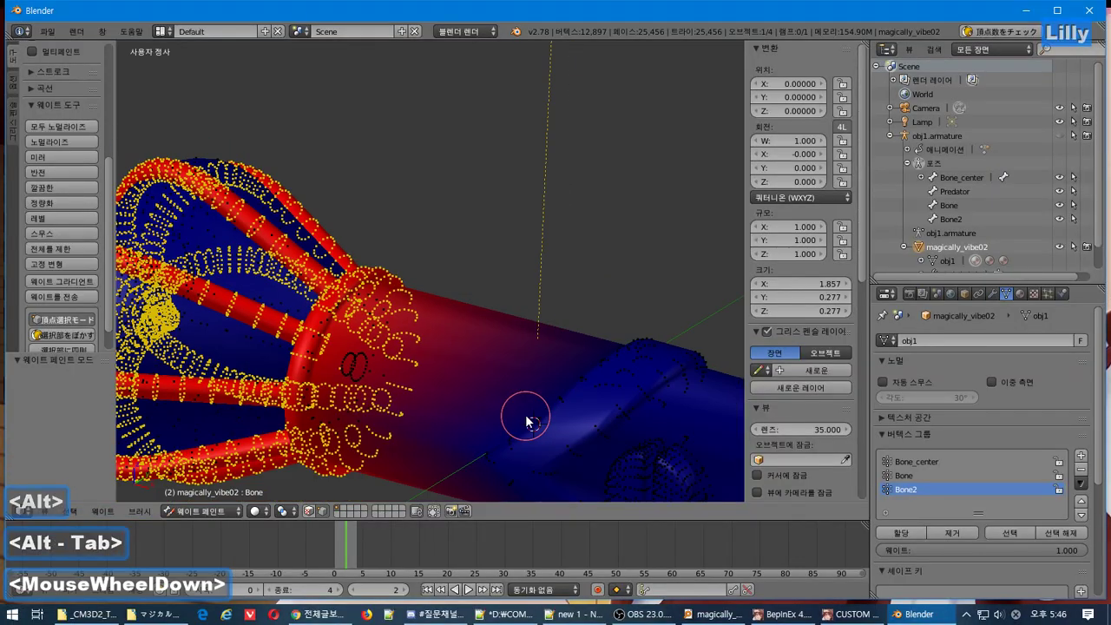
scroll(526, 421, down, 2)
middle_drag(509, 421, 554, 367)
key(alt+Tab)
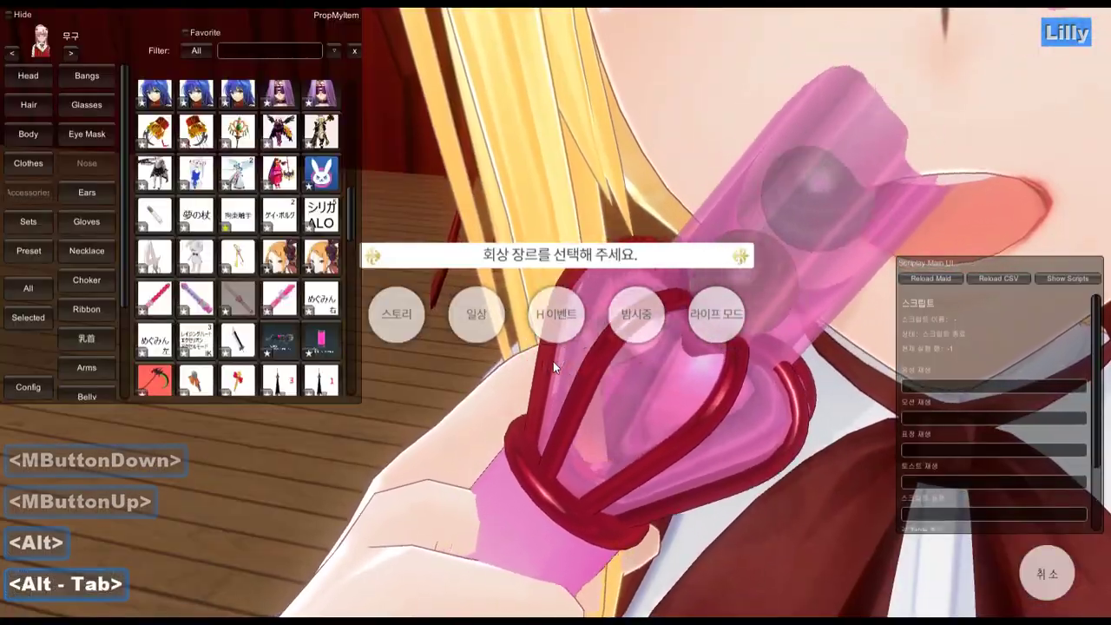
key(alt)
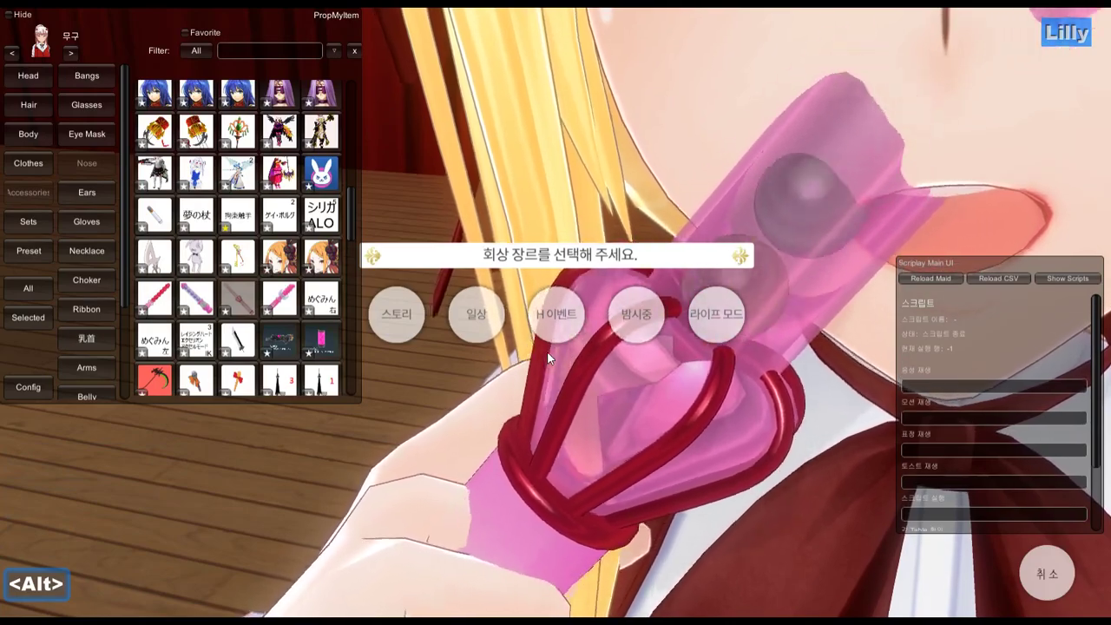
key(alt+Tab)
scroll(580, 358, down, 1)
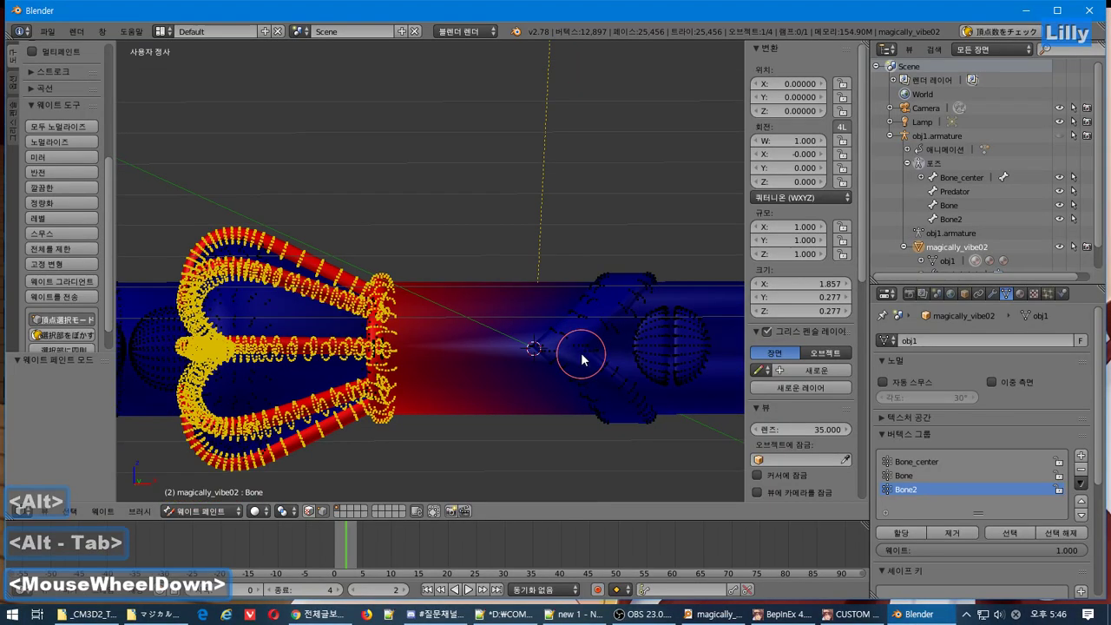
middle_drag(581, 359, 631, 400)
scroll(582, 275, down, 2)
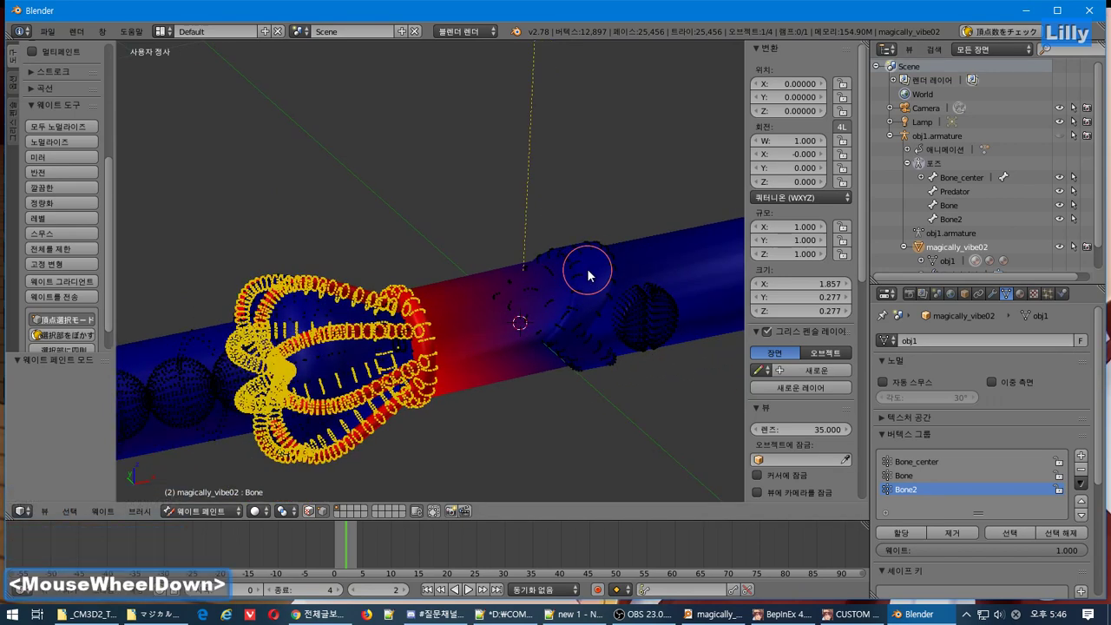
middle_drag(582, 275, 607, 305)
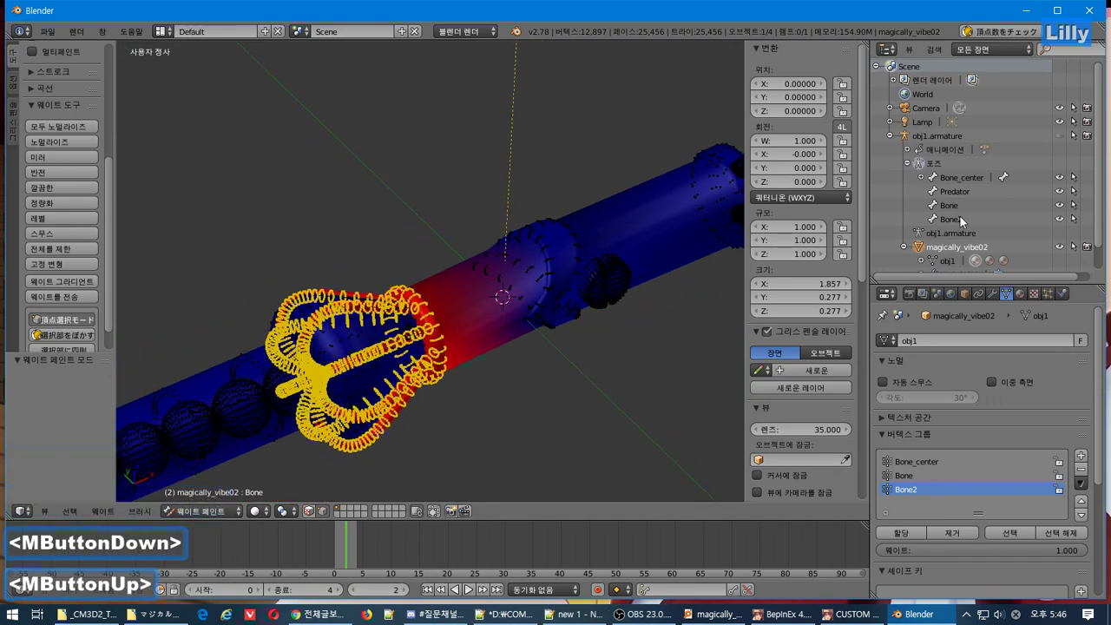
Unhide obj1.armature, select its Bone2 bone and try rotating it, including about the global X axis.
click(1058, 136)
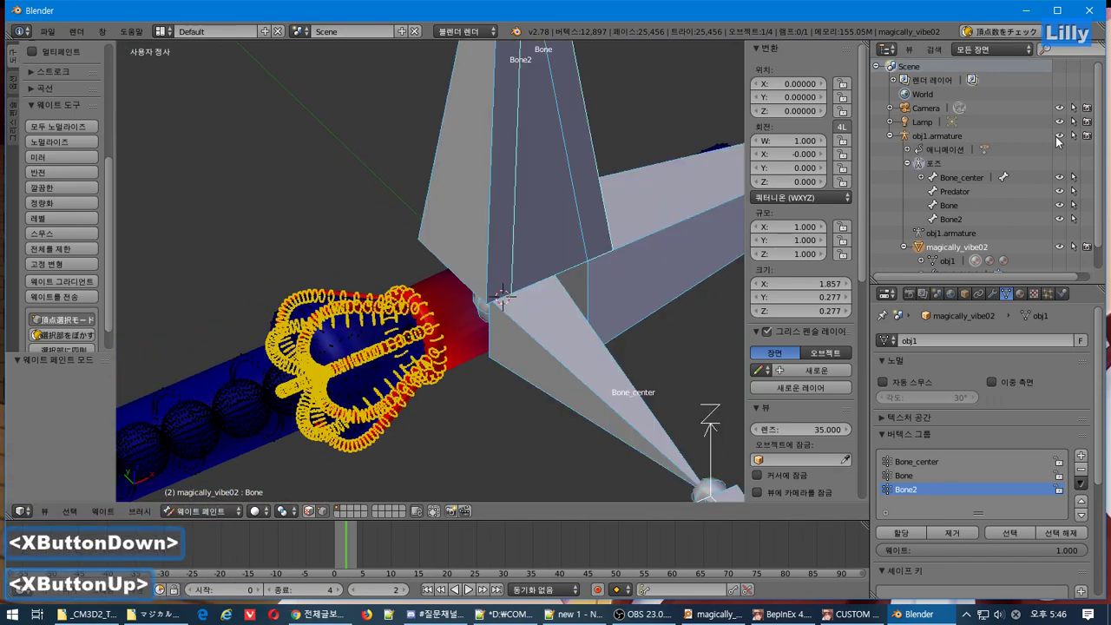
click(959, 220)
key(r)
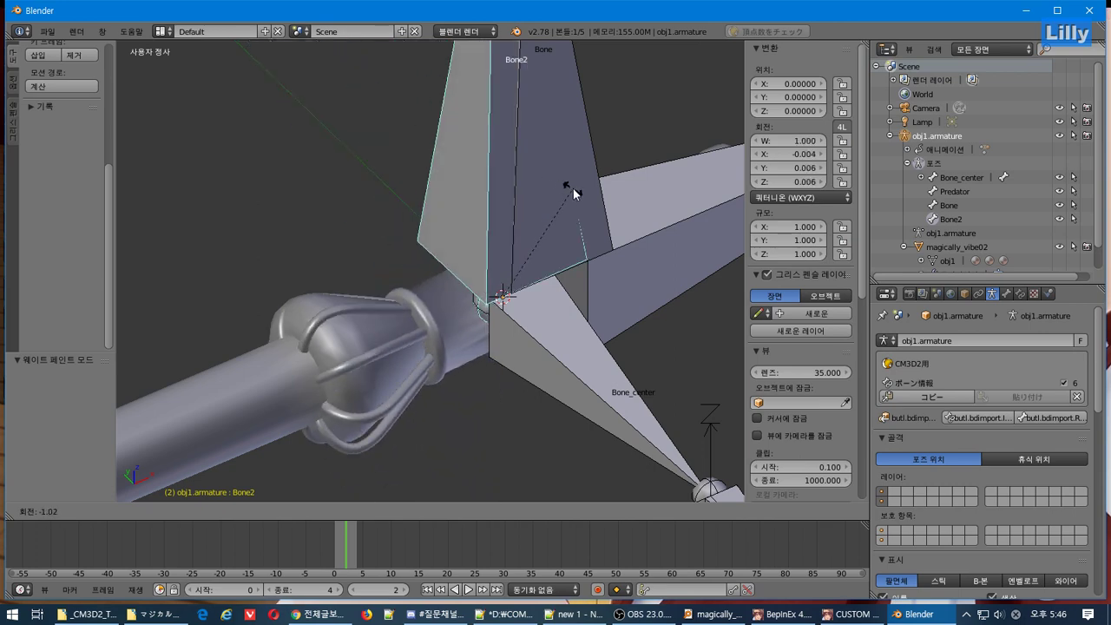
key(Escape)
middle_drag(566, 289, 621, 260)
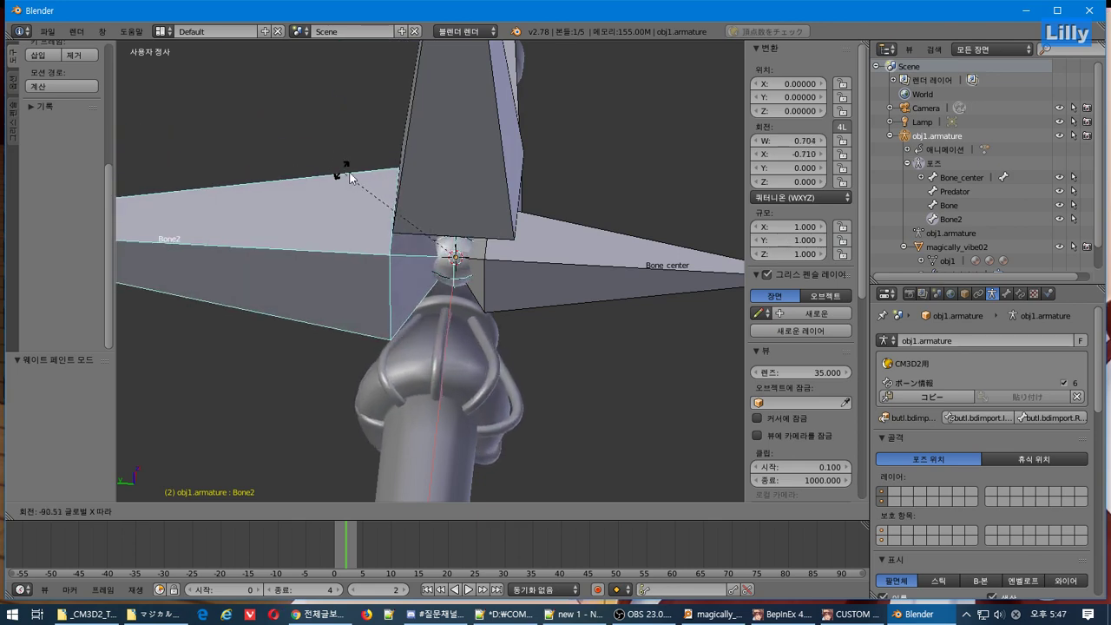
key(Escape)
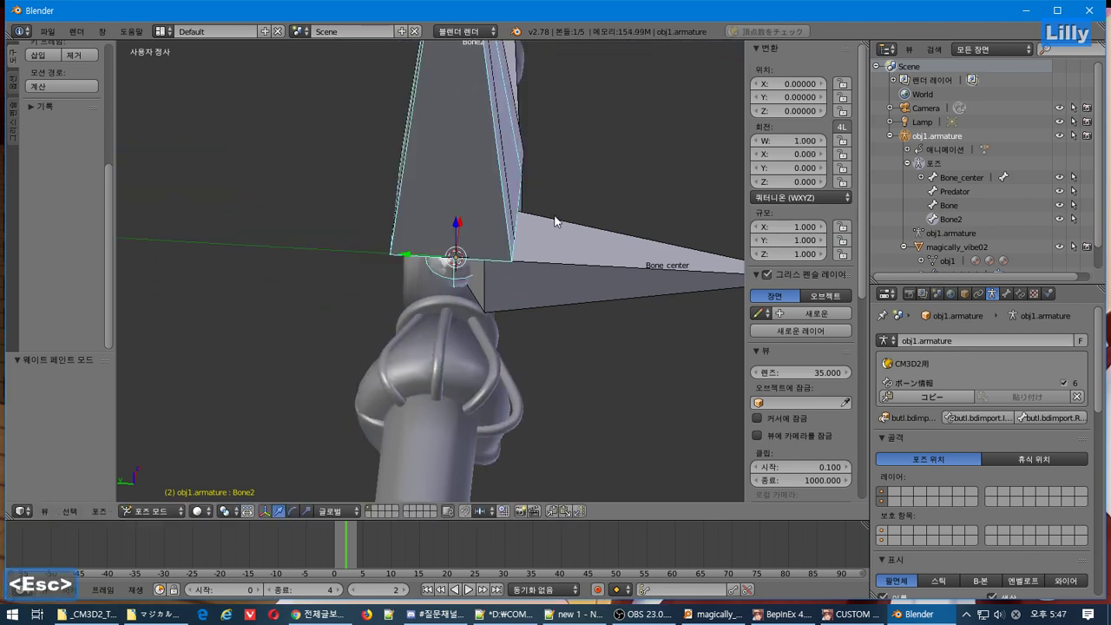
Return to the mesh's Bone2 weights and select a single vertex on the handle beside the cage's collar ring.
middle_drag(555, 221, 459, 249)
scroll(464, 256, up, 4)
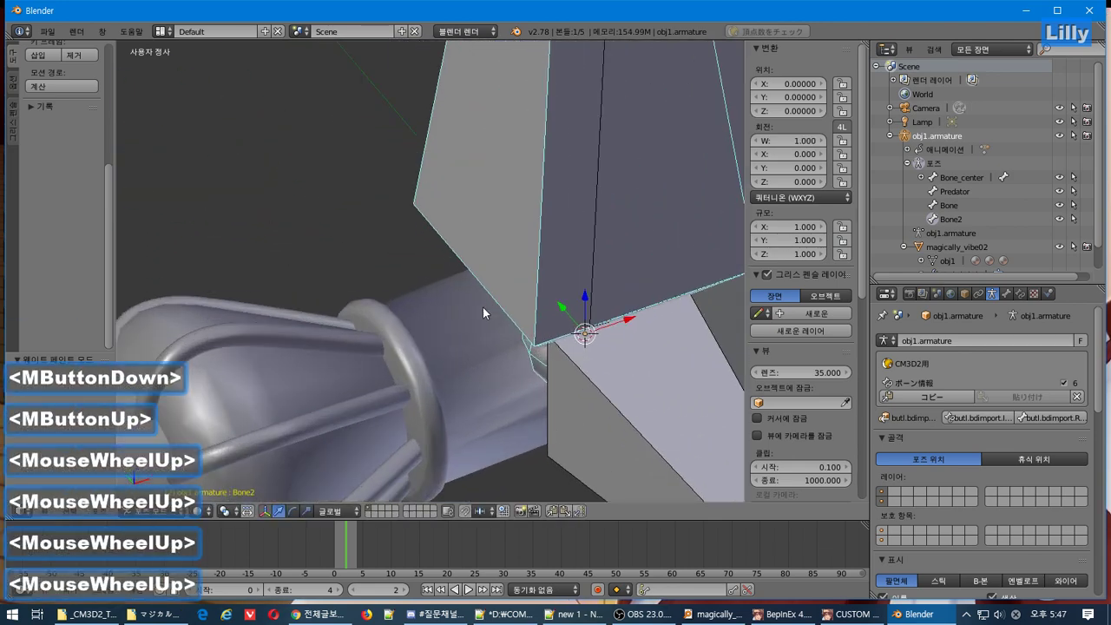
middle_drag(483, 308, 442, 326)
right_click(299, 399)
middle_drag(295, 398, 224, 365)
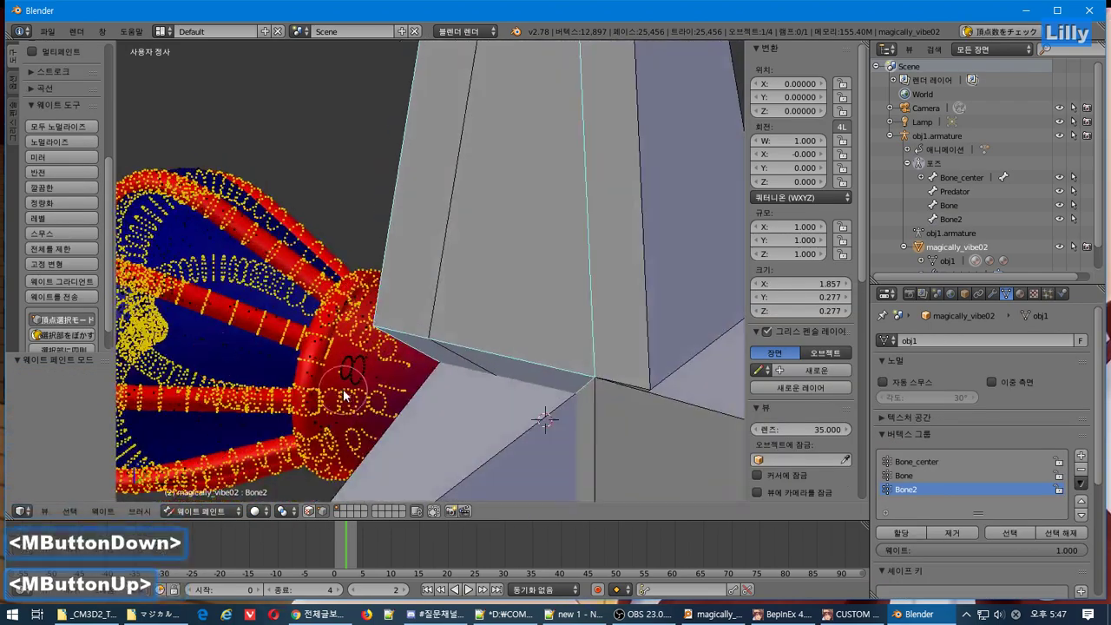
scroll(387, 405, up, 2)
shift+middle_drag(387, 406, 604, 386)
scroll(484, 345, up, 2)
scroll(483, 345, up, 1)
scroll(522, 374, up, 1)
scroll(495, 372, down, 1)
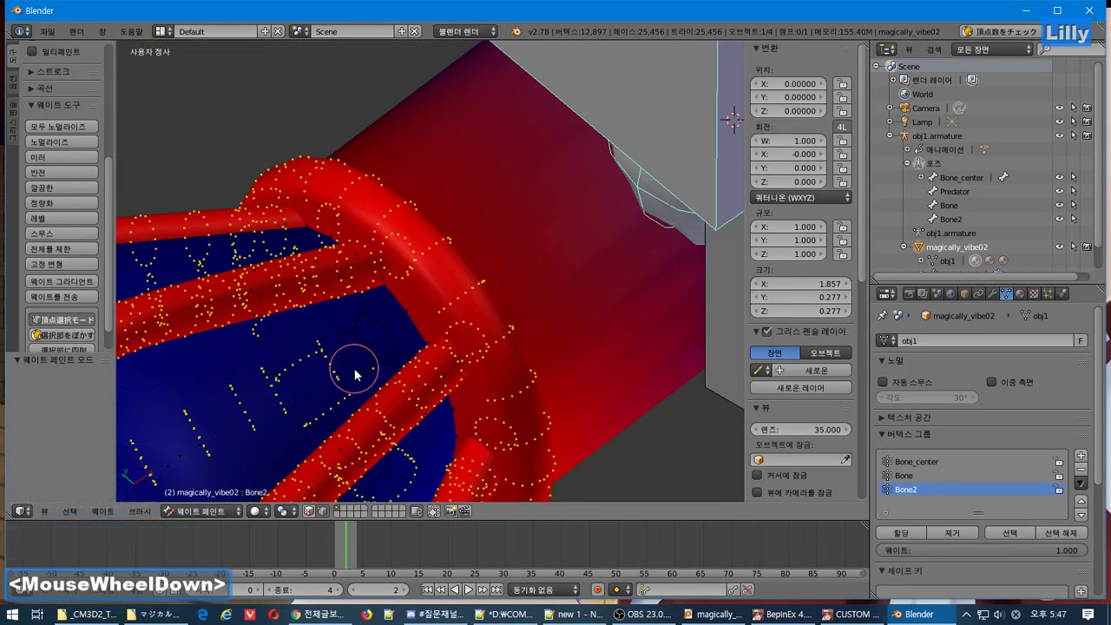
middle_drag(439, 368, 251, 351)
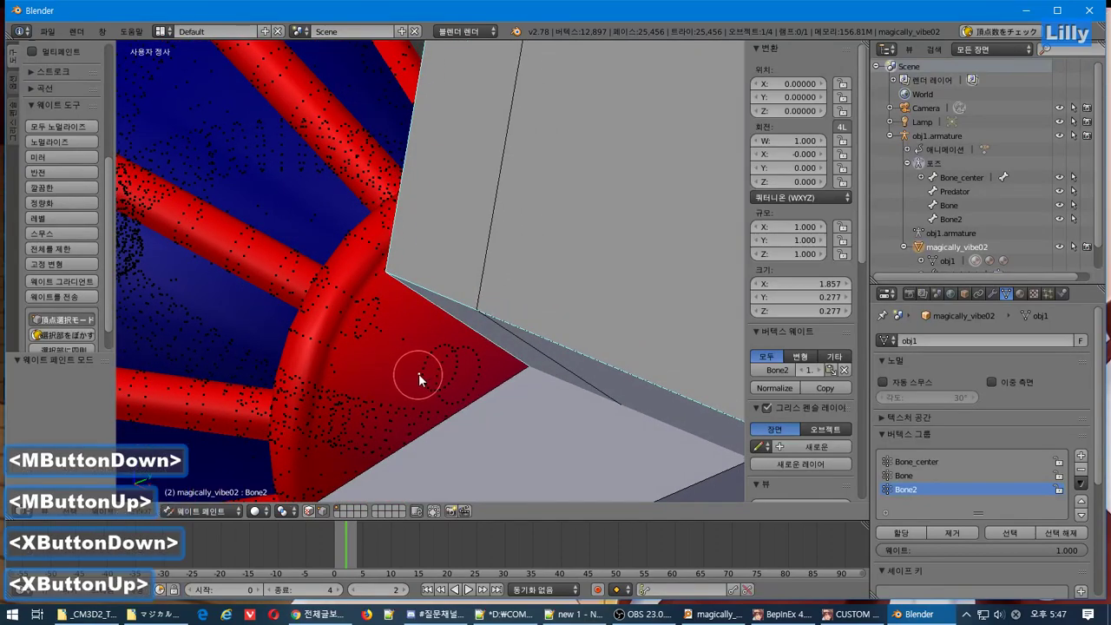
Remove the selected vertex from the Bone2 vertex group and assign it to Bone_center with weight 1.000.
key(g)
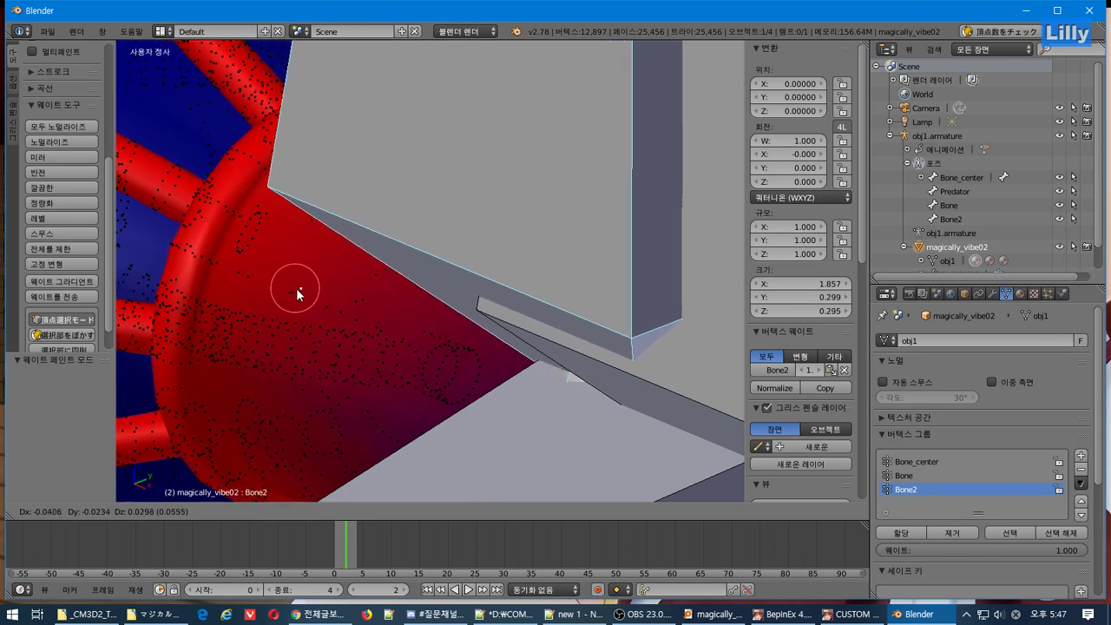
key(Escape)
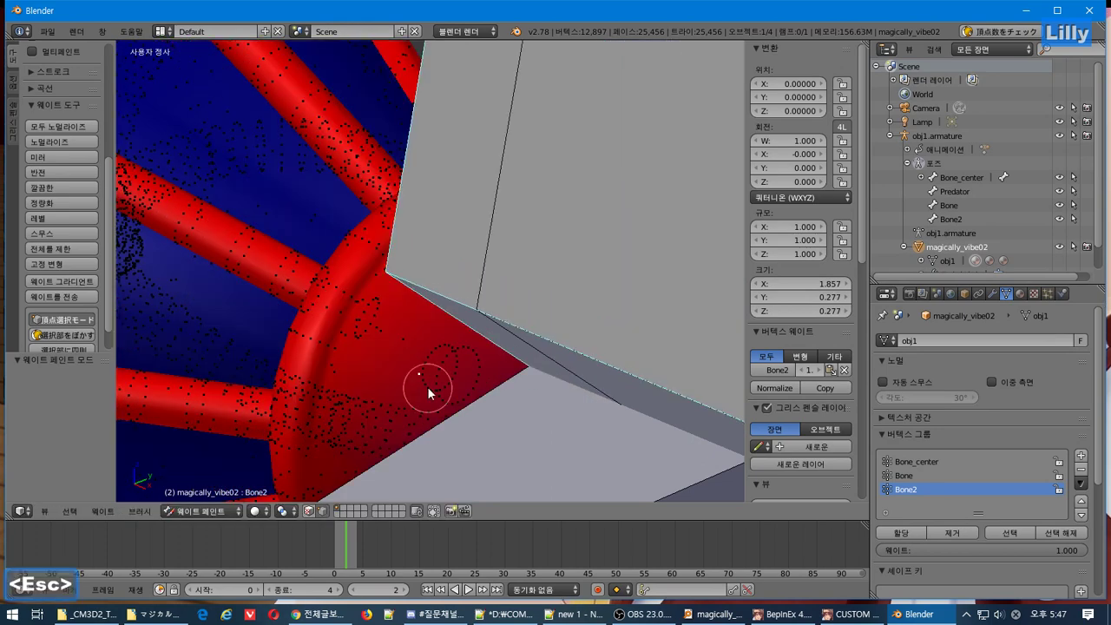
click(964, 535)
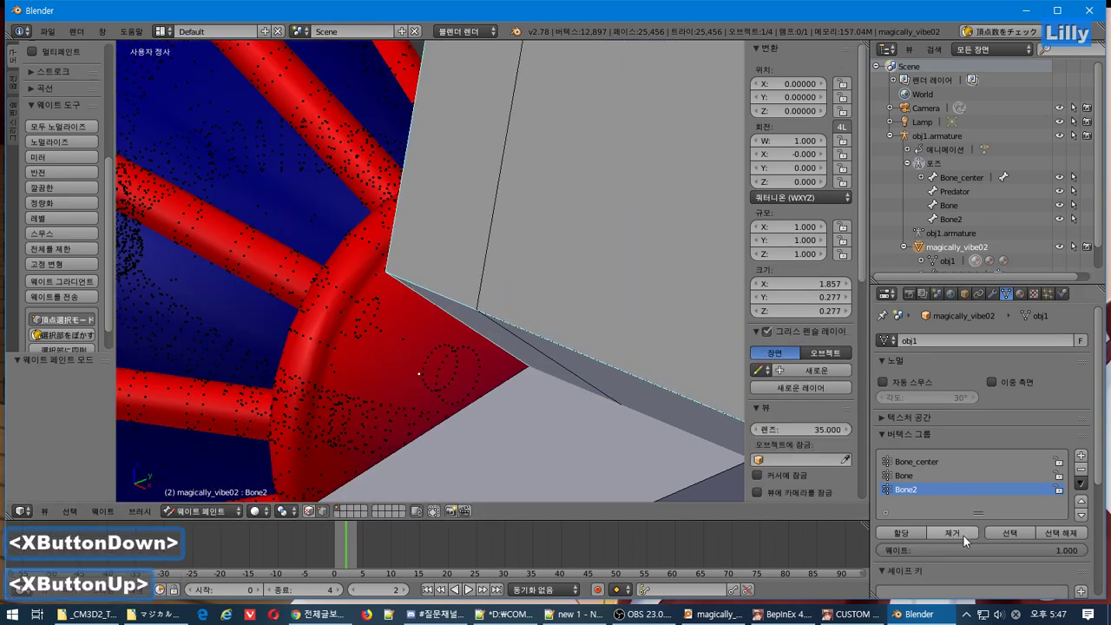
click(947, 460)
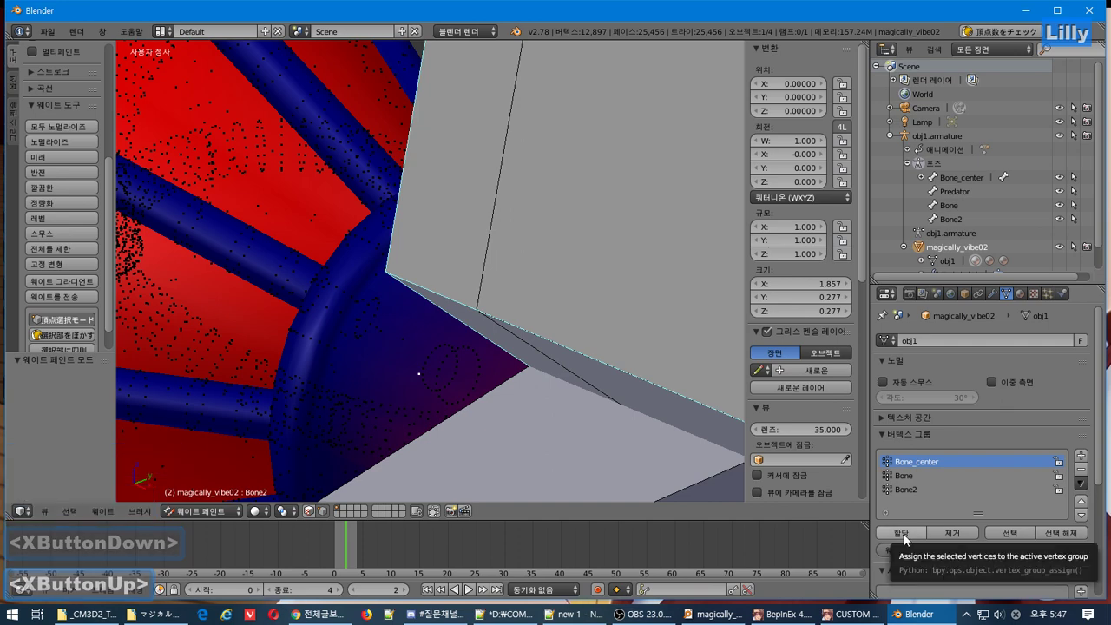
click(905, 534)
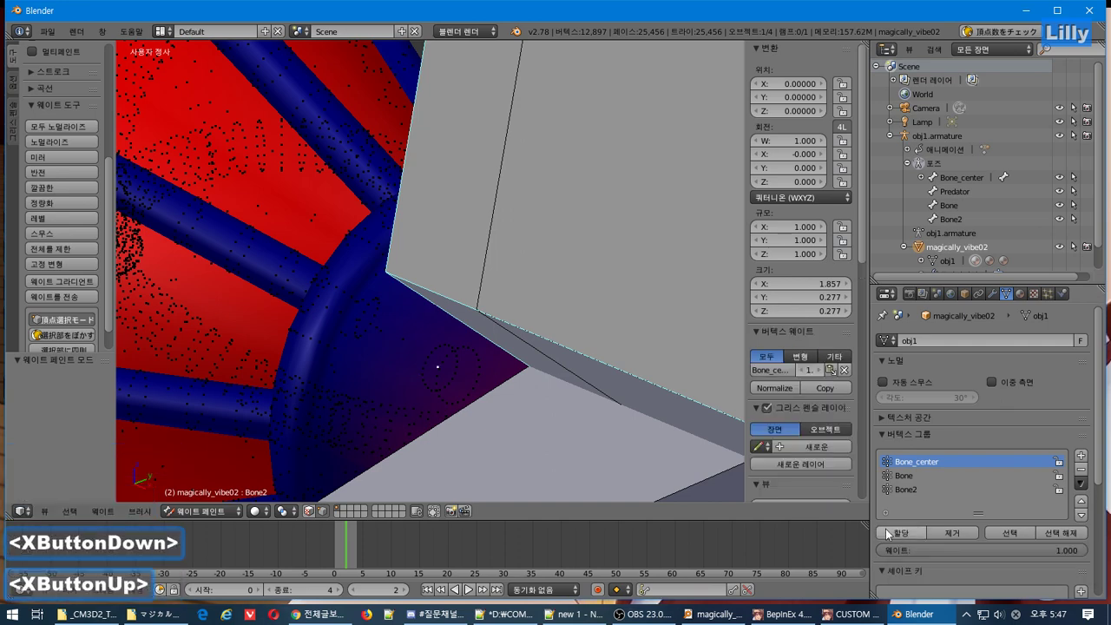
Show the Bone2 group's weights again and try moving the mesh beside the cage's collar ring.
middle_drag(408, 390, 700, 412)
click(928, 488)
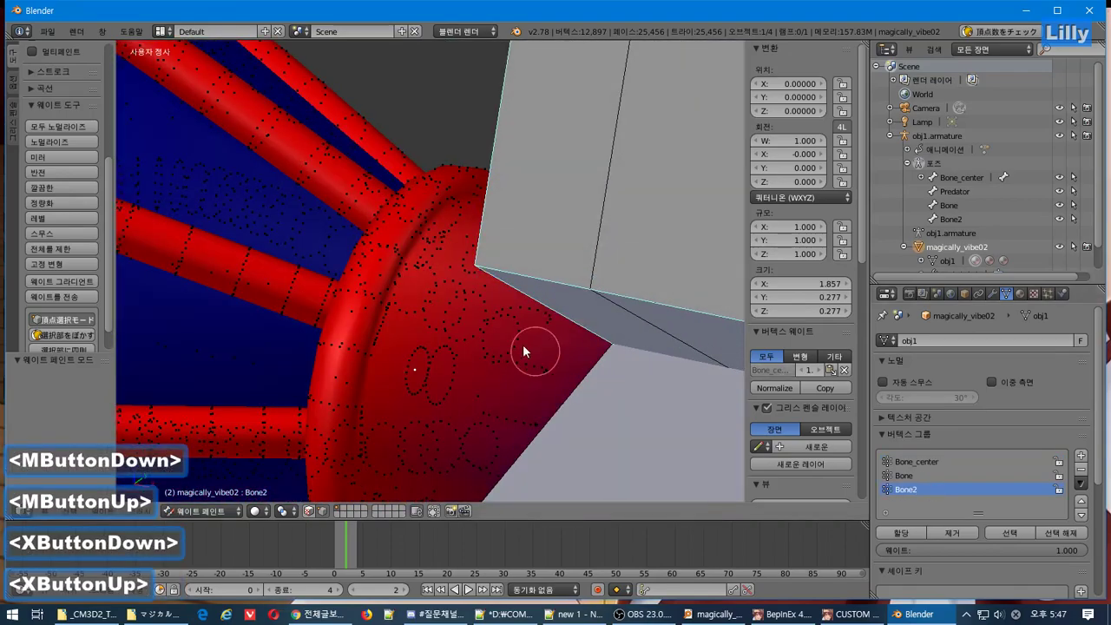
scroll(512, 336, down, 2)
key(g)
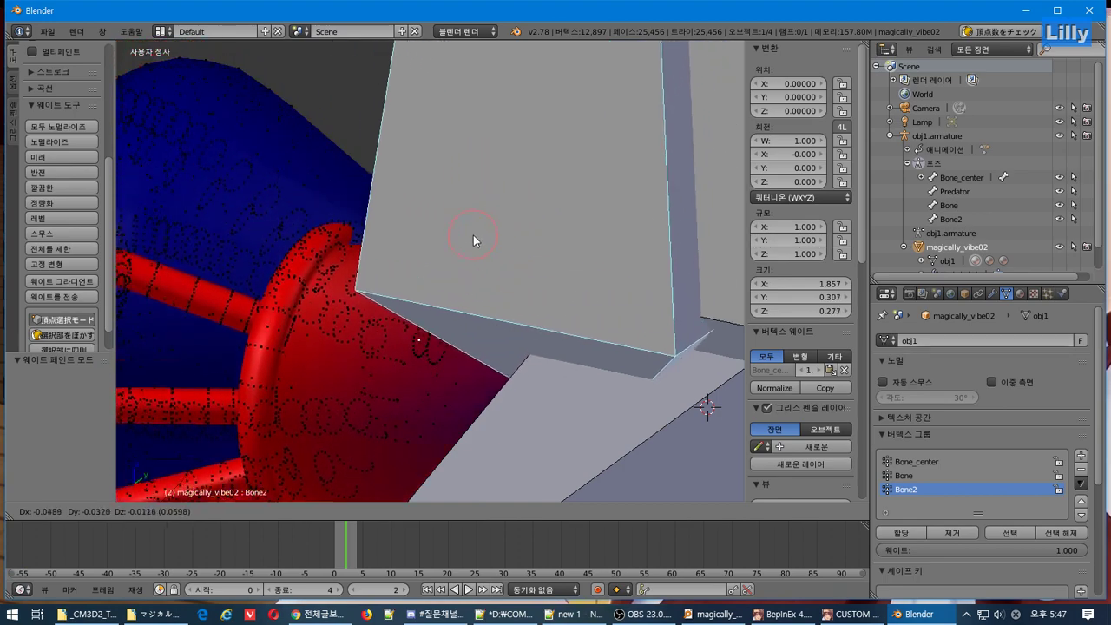
key(Escape)
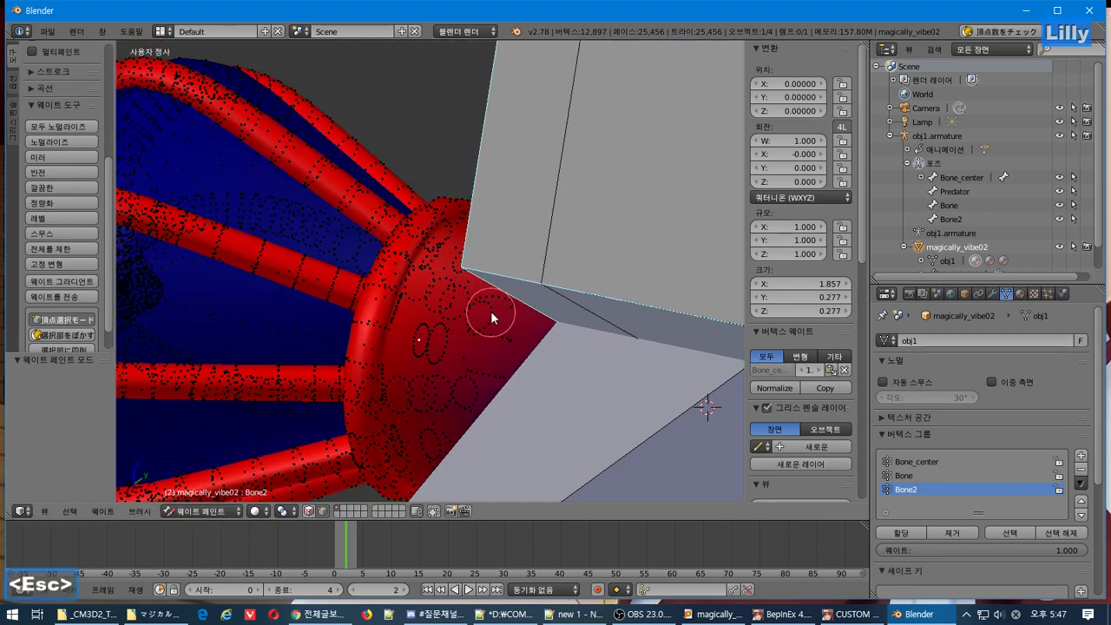
Switch the mesh from Weight Paint to Edit Mode and inspect the wireframe around the cage's collar ring.
middle_drag(490, 311, 547, 278)
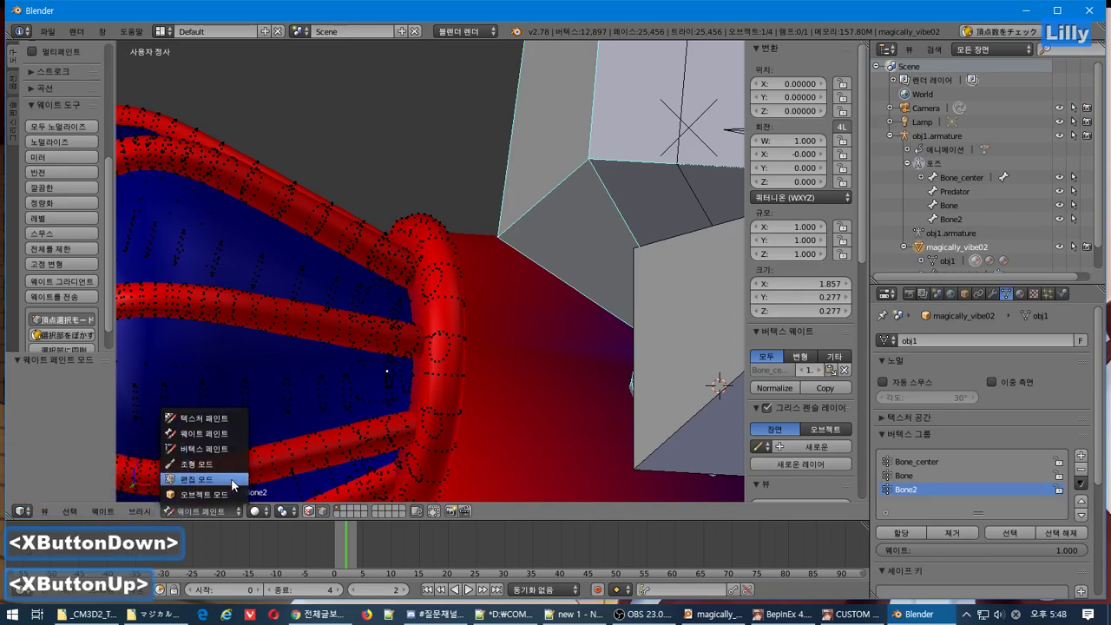
click(211, 480)
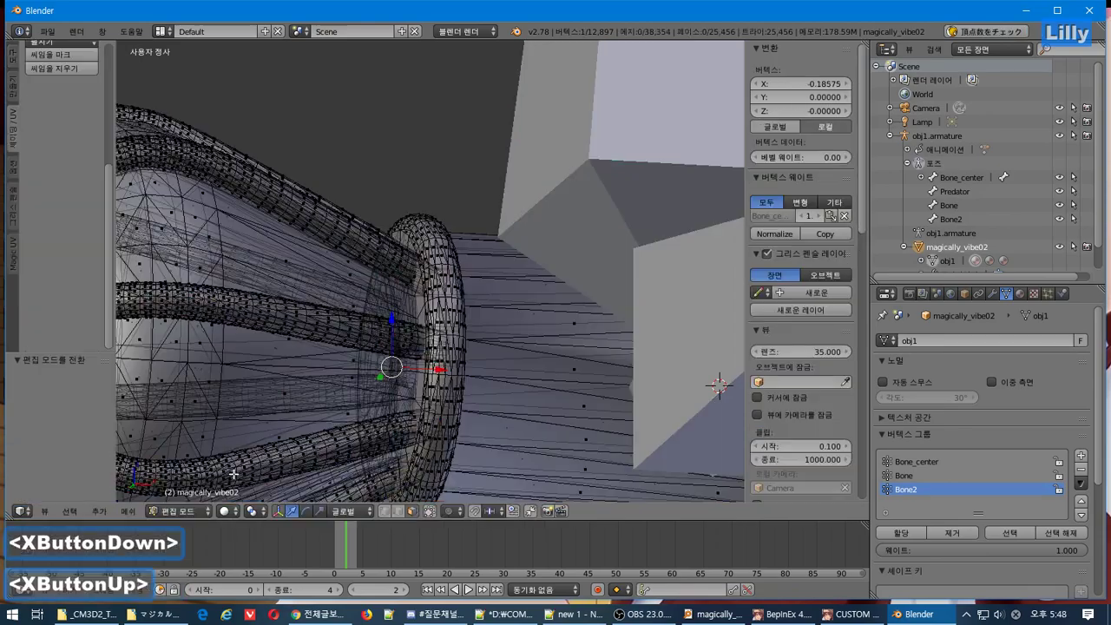
middle_drag(373, 426, 411, 449)
scroll(415, 421, up, 8)
key(Tab)
key(Tab)
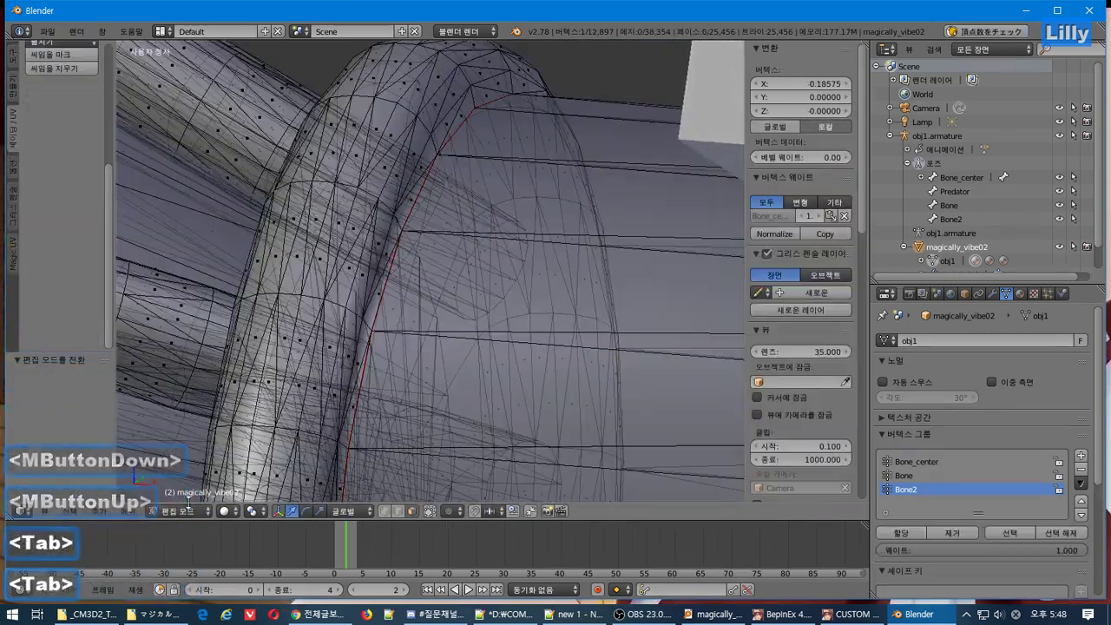
Return the mesh to Weight Paint mode and inspect the Bone2 weights around the cage's collar ring.
click(208, 433)
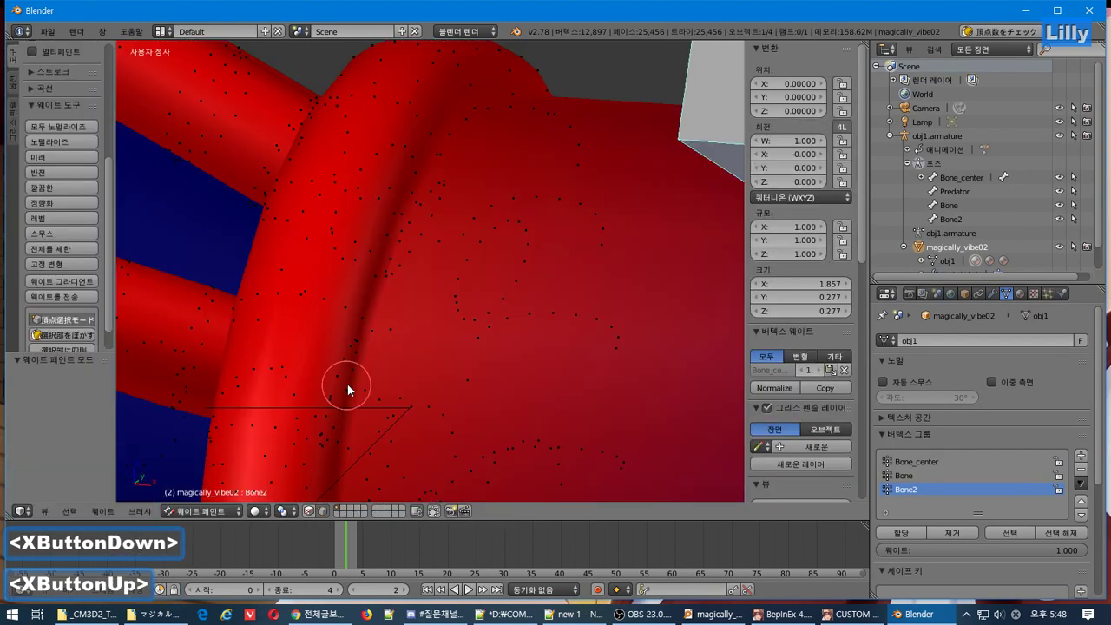
scroll(347, 384, down, 2)
mouse_move(348, 384)
middle_down()
mouse_move(319, 389)
mouse_move(325, 366)
mouse_move(293, 367)
mouse_move(331, 393)
middle_up()
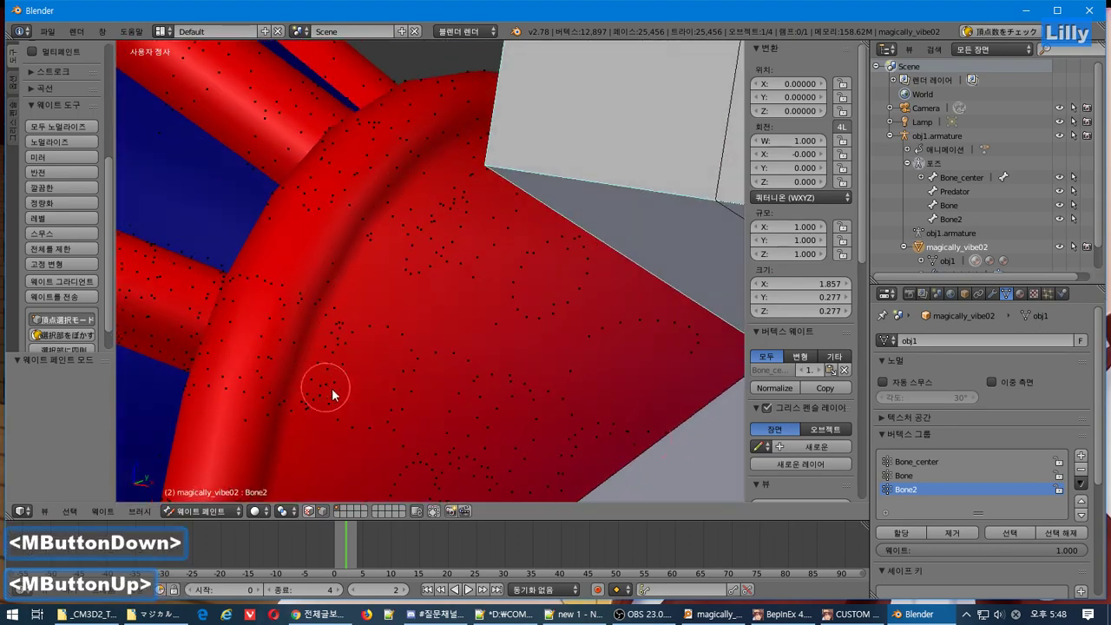
Select all vertices assigned to the Bone2 group in Edit Mode and inspect where they lie around the collar ring.
click(1010, 532)
mouse_move(521, 356)
middle_down()
mouse_move(496, 348)
mouse_move(500, 339)
mouse_move(516, 353)
mouse_move(488, 355)
mouse_move(628, 354)
mouse_move(644, 347)
mouse_move(630, 317)
mouse_move(627, 329)
mouse_move(618, 324)
mouse_move(684, 324)
mouse_move(618, 337)
mouse_move(578, 298)
mouse_move(587, 298)
mouse_move(579, 325)
mouse_move(608, 328)
mouse_move(642, 370)
mouse_move(613, 377)
middle_up()
scroll(578, 324, down, 6)
scroll(541, 384, up, 4)
key(Tab)
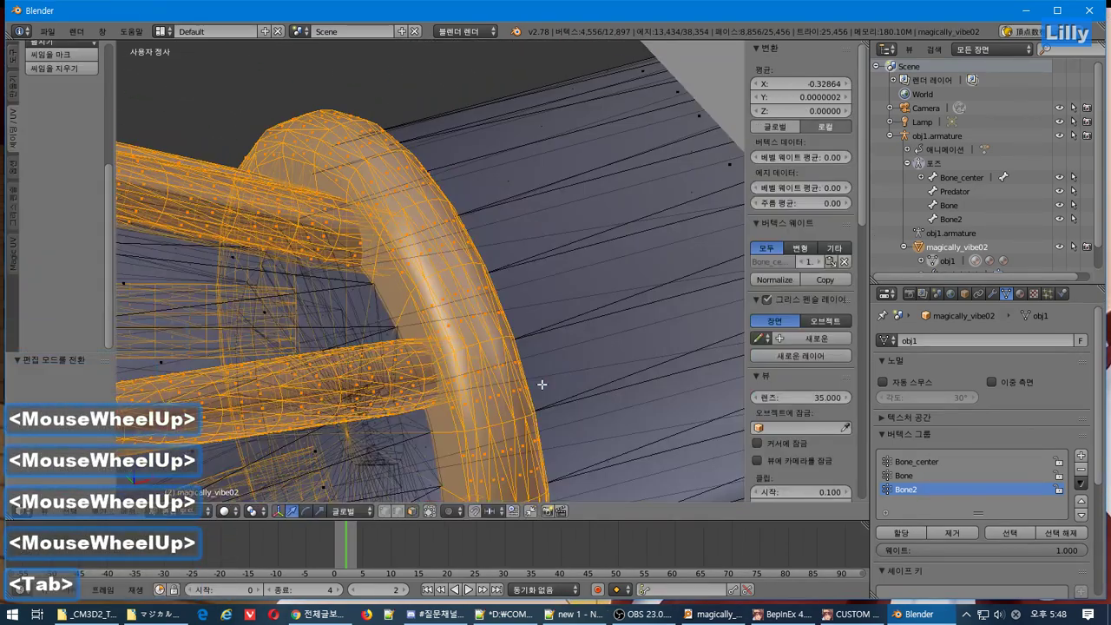
middle_drag(542, 384, 610, 402)
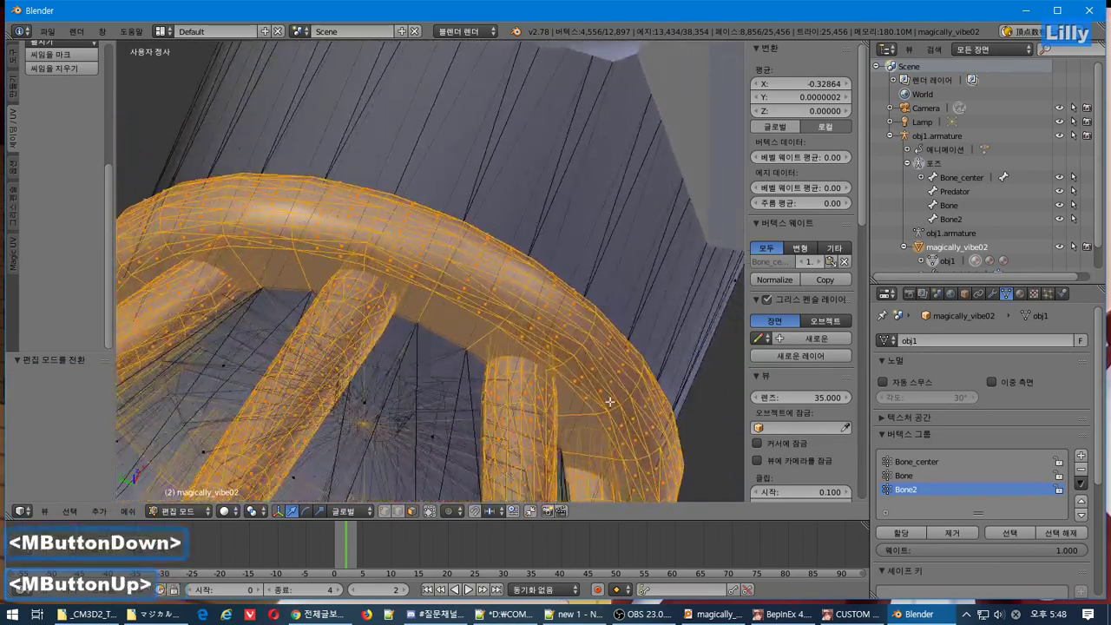
Pick single faces inside and on the collar ring to examine which mesh parts they belong to.
right_click(462, 335)
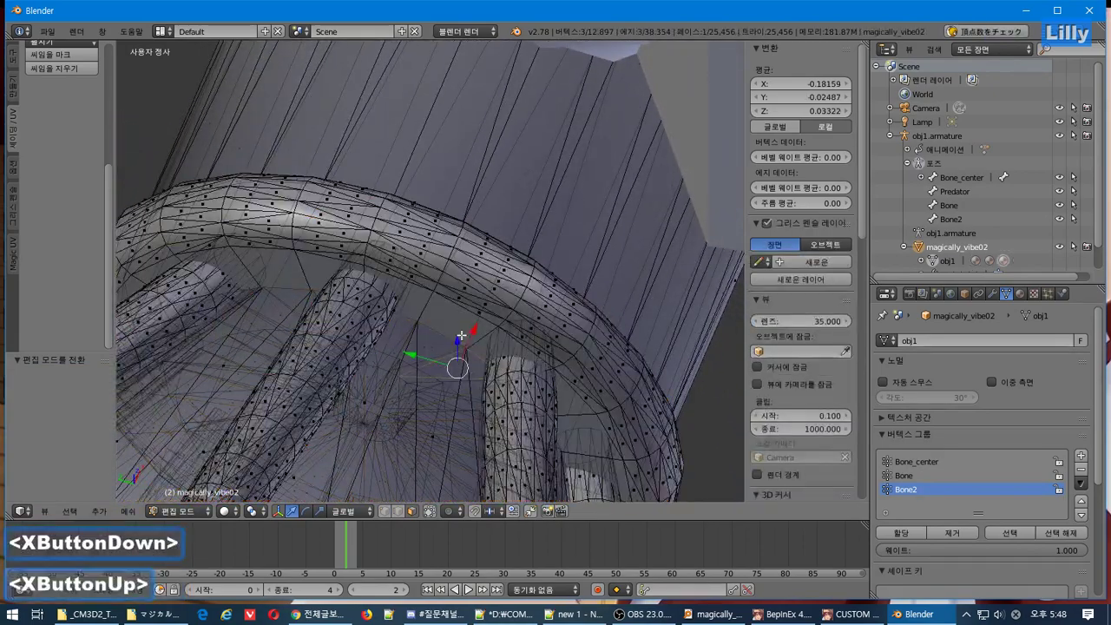
middle_drag(556, 315, 465, 278)
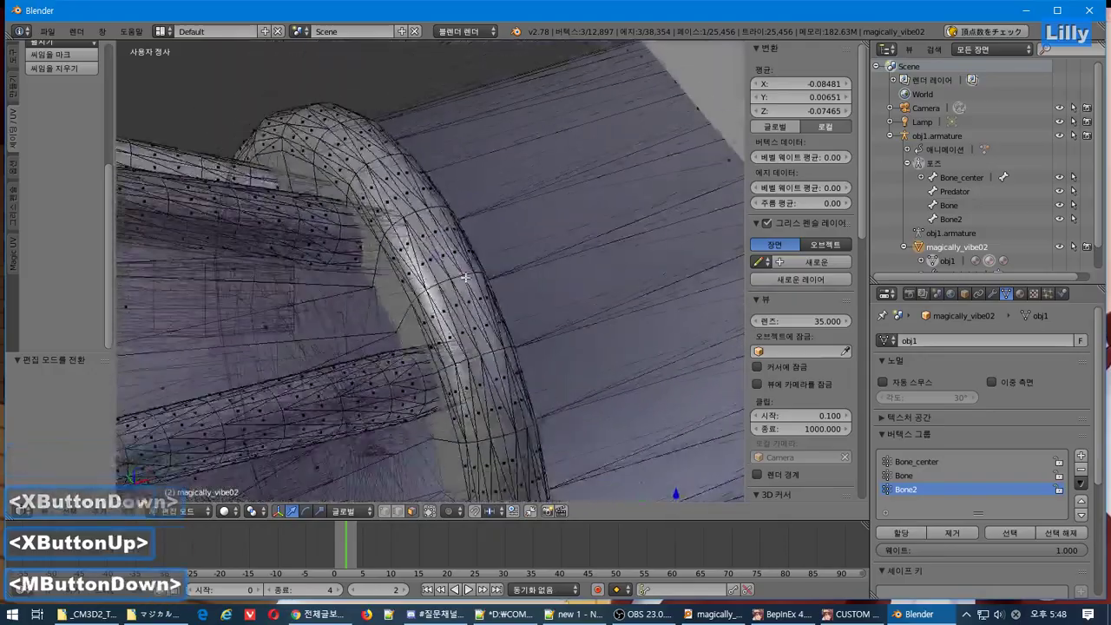
scroll(488, 335, down, 5)
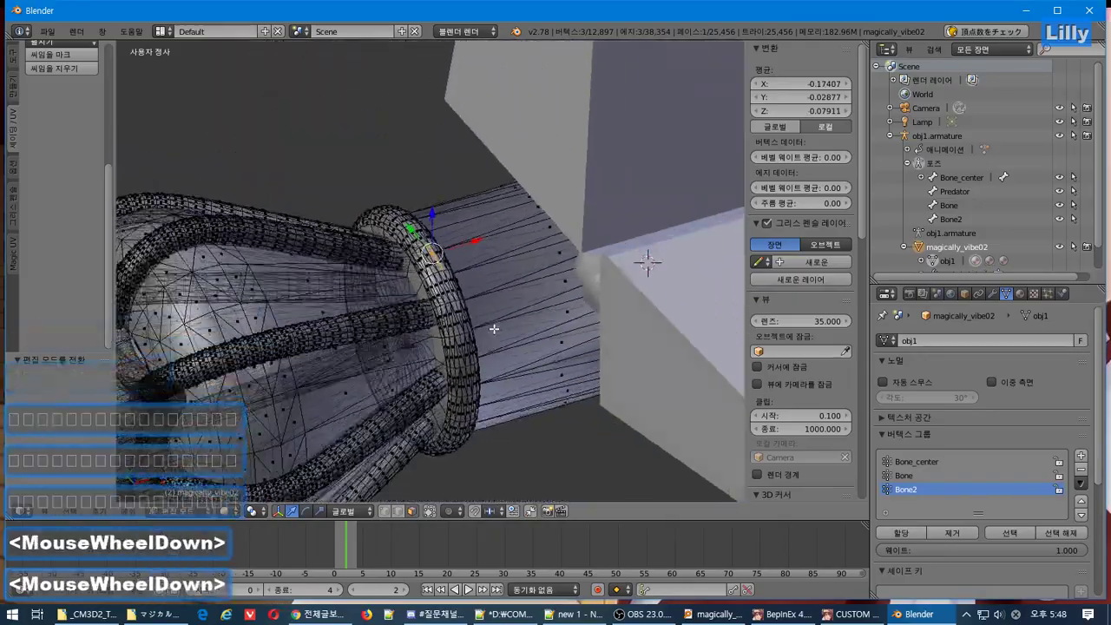
middle_drag(489, 335, 532, 278)
Select the collar ring and the adjoining handle section, remove them from Bone2 and assign them to Bone_center with weight 1.000.
key(KP_1)
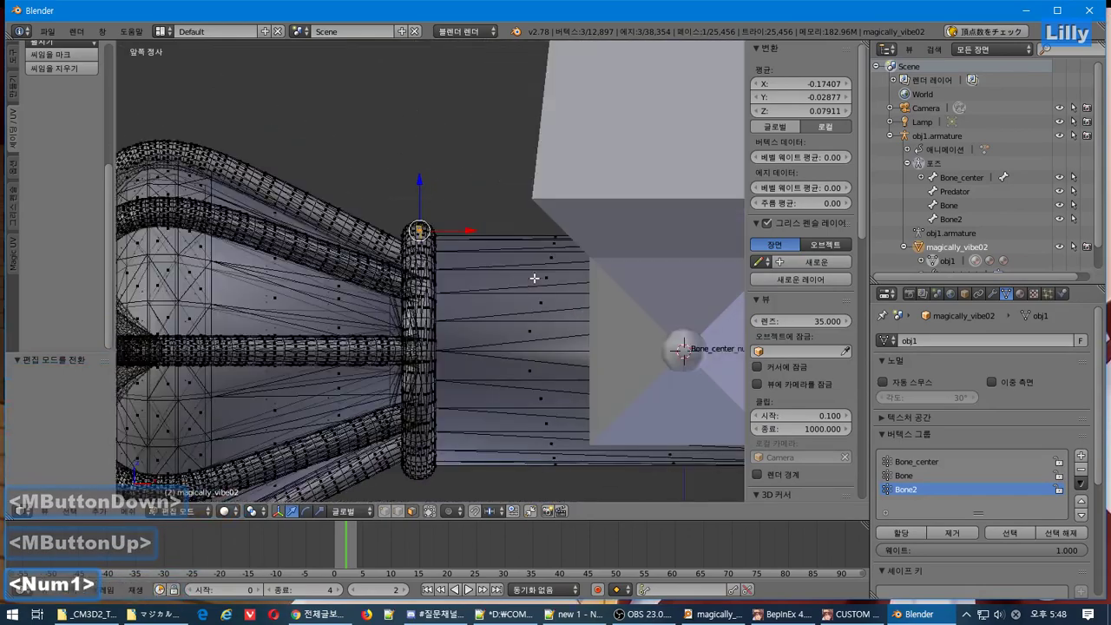
scroll(477, 441, up, 6)
shift+middle_drag(487, 397, 512, 229)
scroll(523, 264, down, 3)
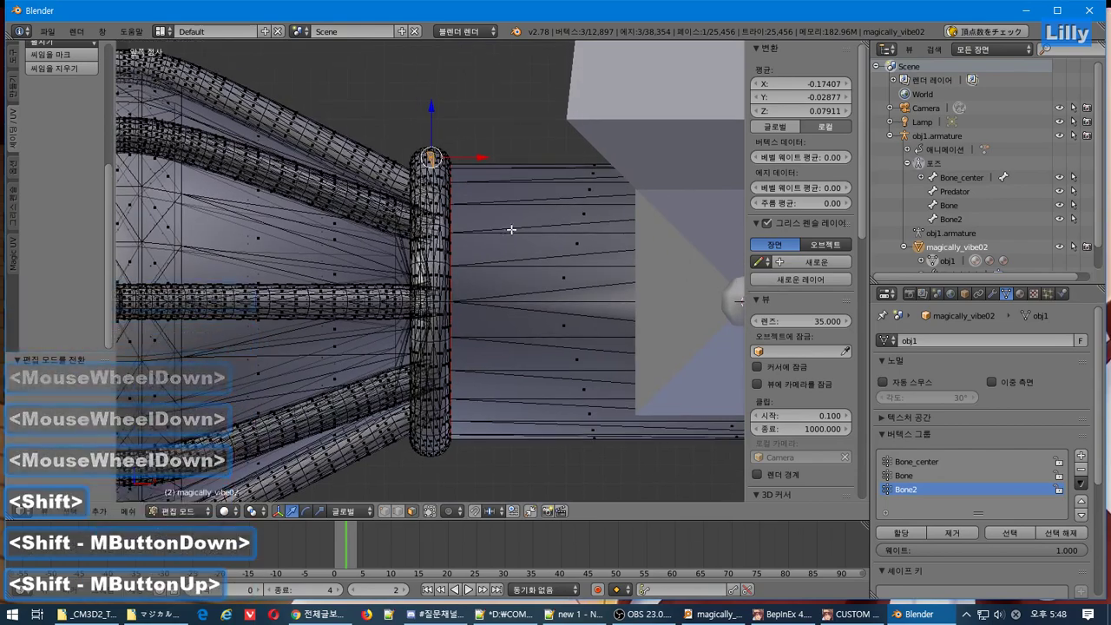
drag(507, 126, 443, 492)
scroll(503, 440, up, 4)
middle_drag(508, 439, 552, 449)
key(ctrl+KP_Add)
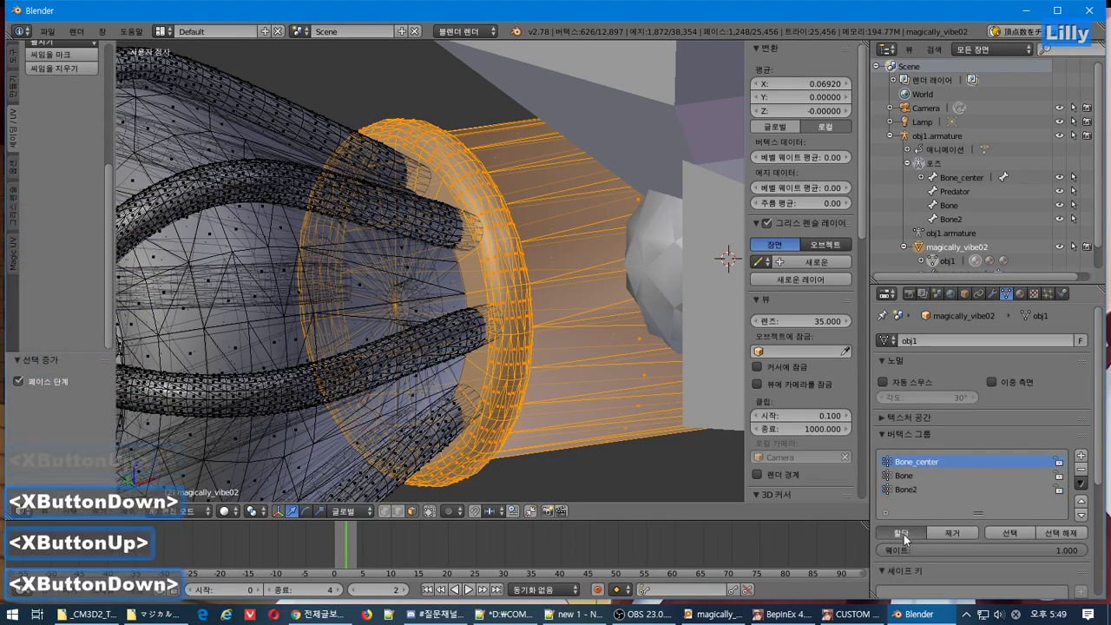
Show the Bone2 weights in Weight Paint mode and try moving Bone2 to test how the ribbed cage follows.
mouse_move(525, 395)
middle_down()
mouse_move(392, 364)
mouse_move(480, 310)
middle_up()
key(Tab)
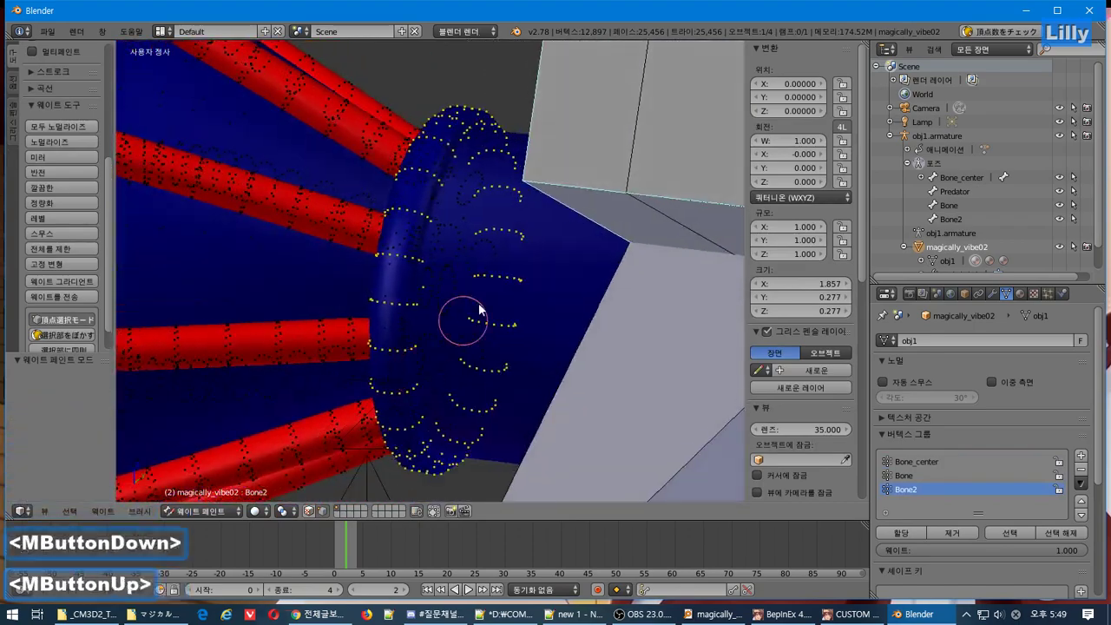
key(g)
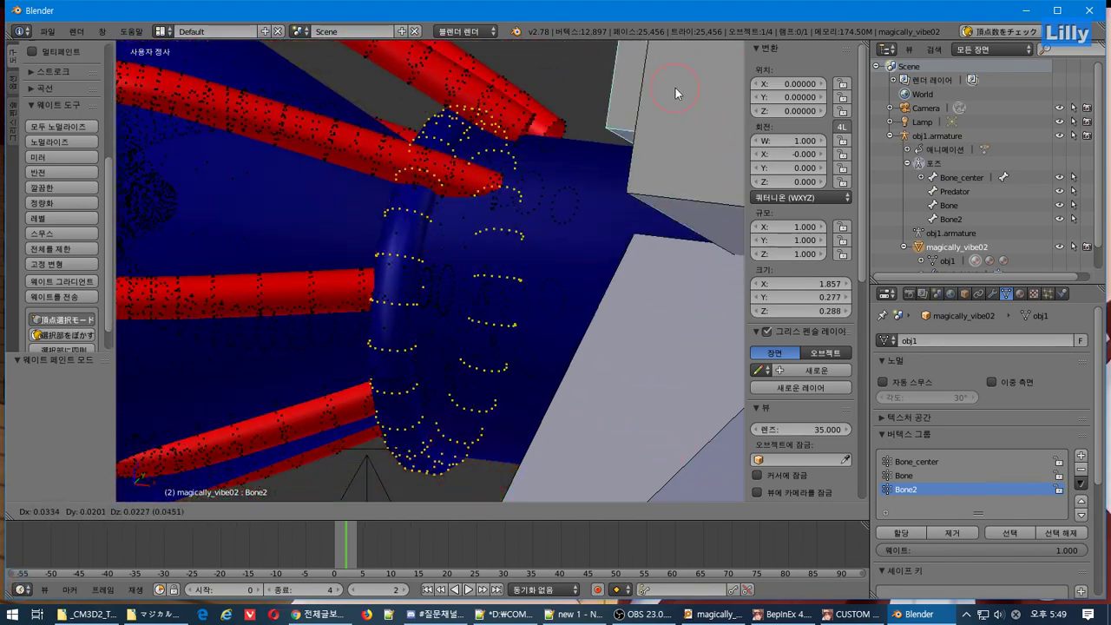
key(Escape)
scroll(498, 256, down, 4)
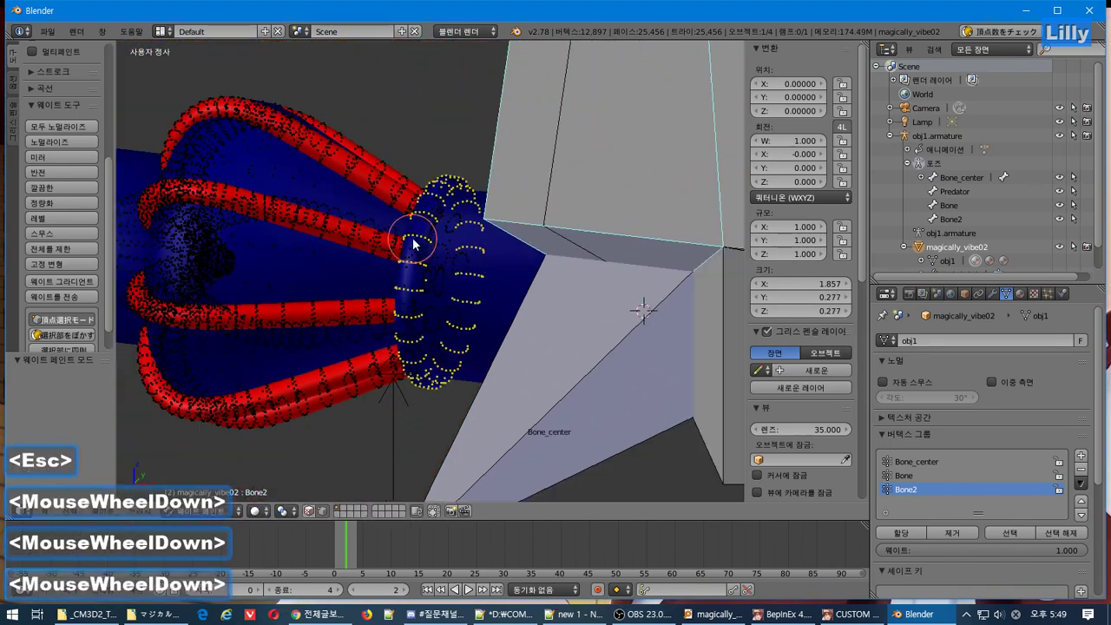
middle_drag(498, 256, 541, 297)
scroll(526, 243, down, 1)
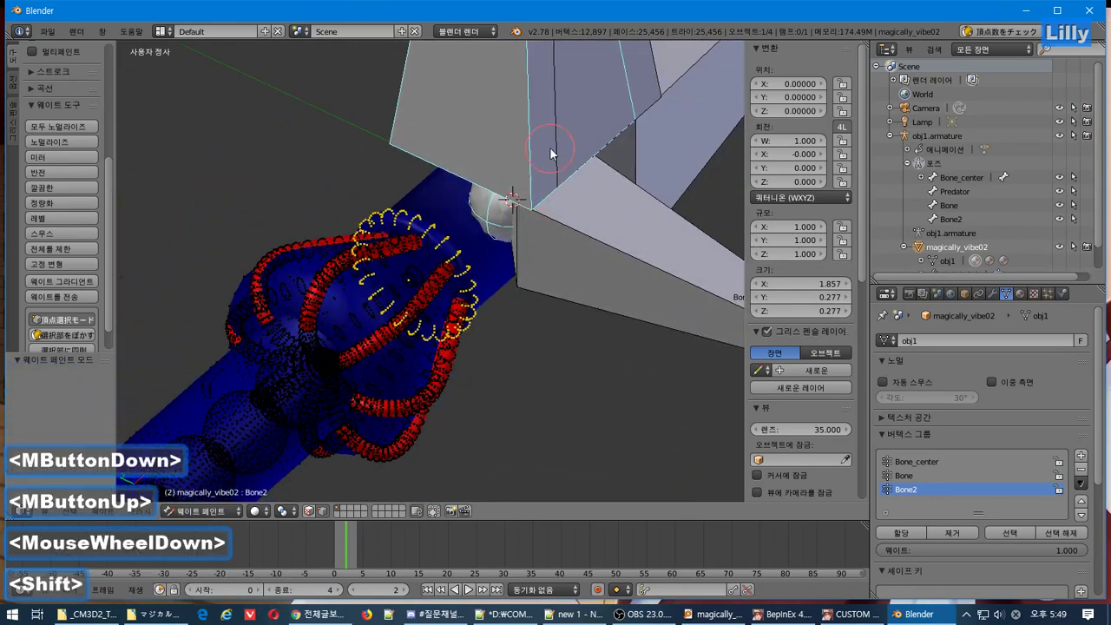
shift+middle_drag(526, 243, 569, 263)
mouse_move(570, 263)
middle_down()
mouse_move(553, 248)
mouse_move(501, 247)
mouse_move(556, 243)
mouse_move(548, 249)
mouse_move(581, 276)
middle_up()
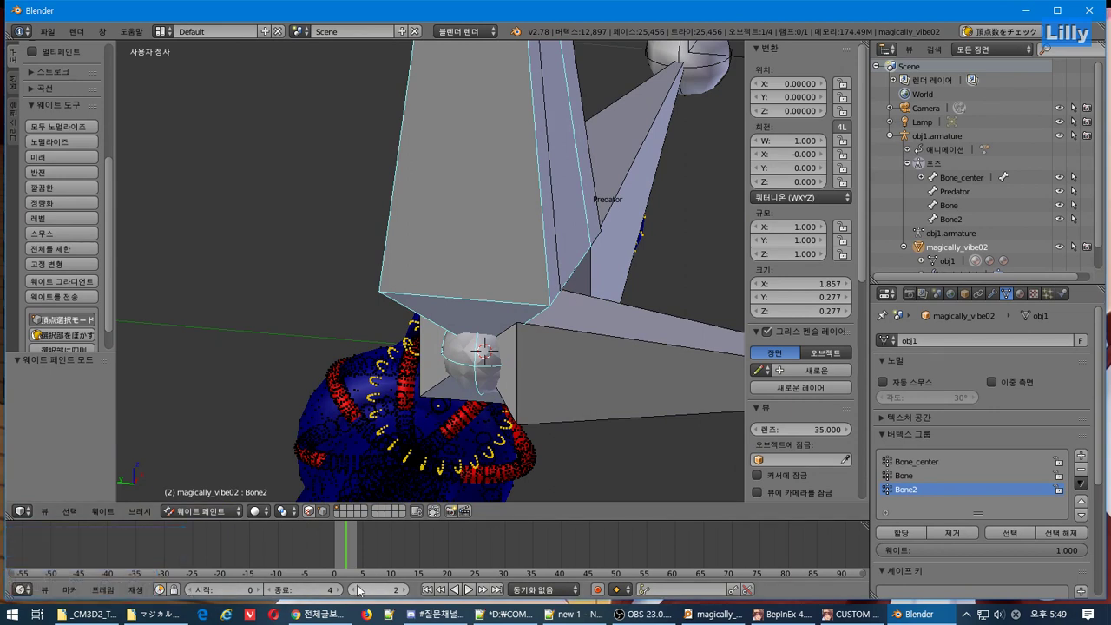
Return the timeline to frame 0 and show the Bone_center weights on the mesh.
click(427, 591)
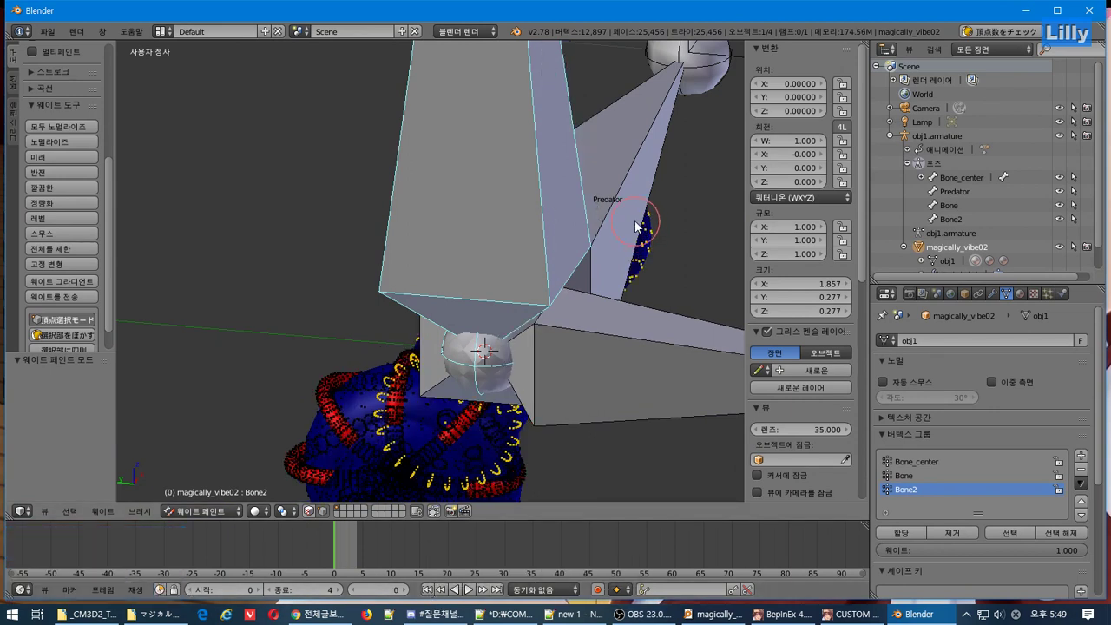
scroll(633, 226, down, 4)
mouse_move(596, 223)
middle_down()
mouse_move(526, 228)
mouse_move(600, 234)
mouse_move(601, 246)
mouse_move(546, 224)
mouse_move(575, 222)
middle_up()
scroll(574, 222, up, 3)
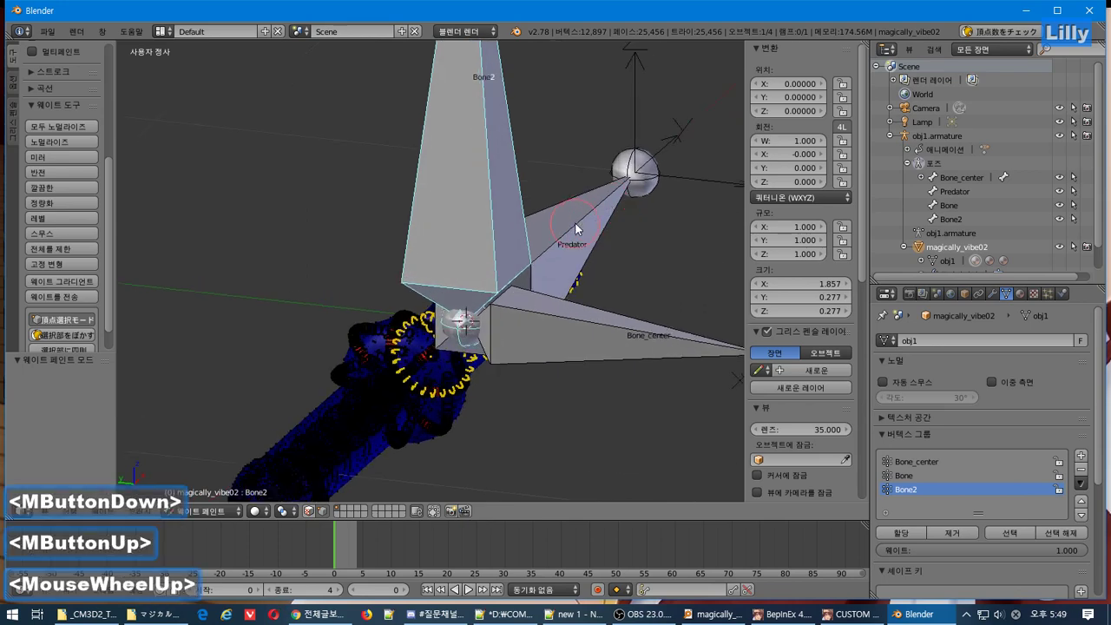
mouse_move(352, 537)
mouse_down()
mouse_move(328, 536)
mouse_move(352, 538)
mouse_up()
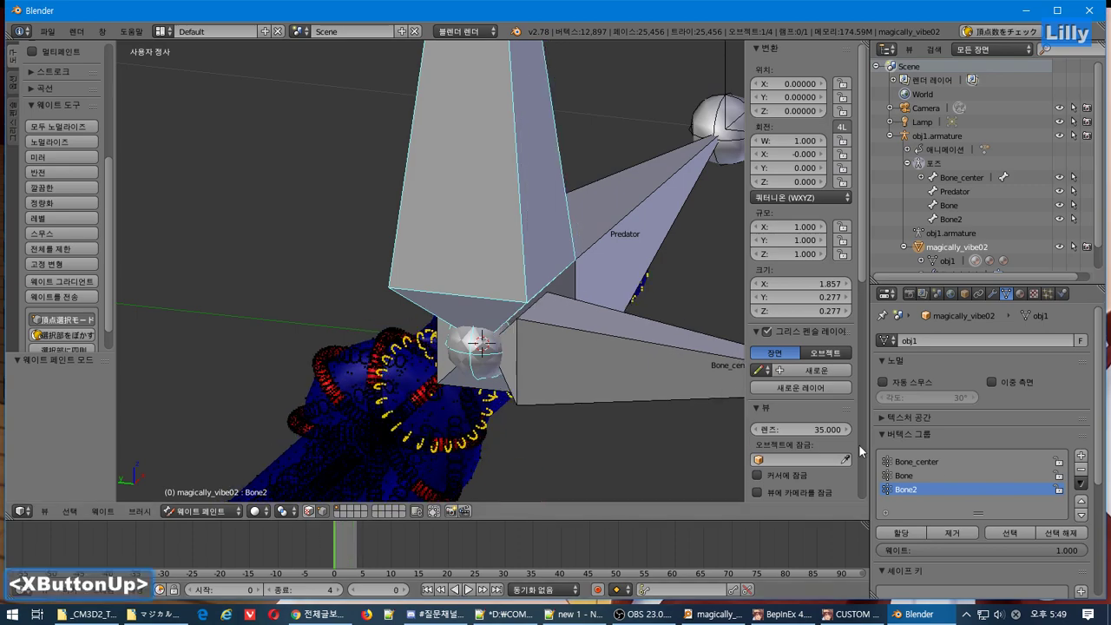
click(935, 462)
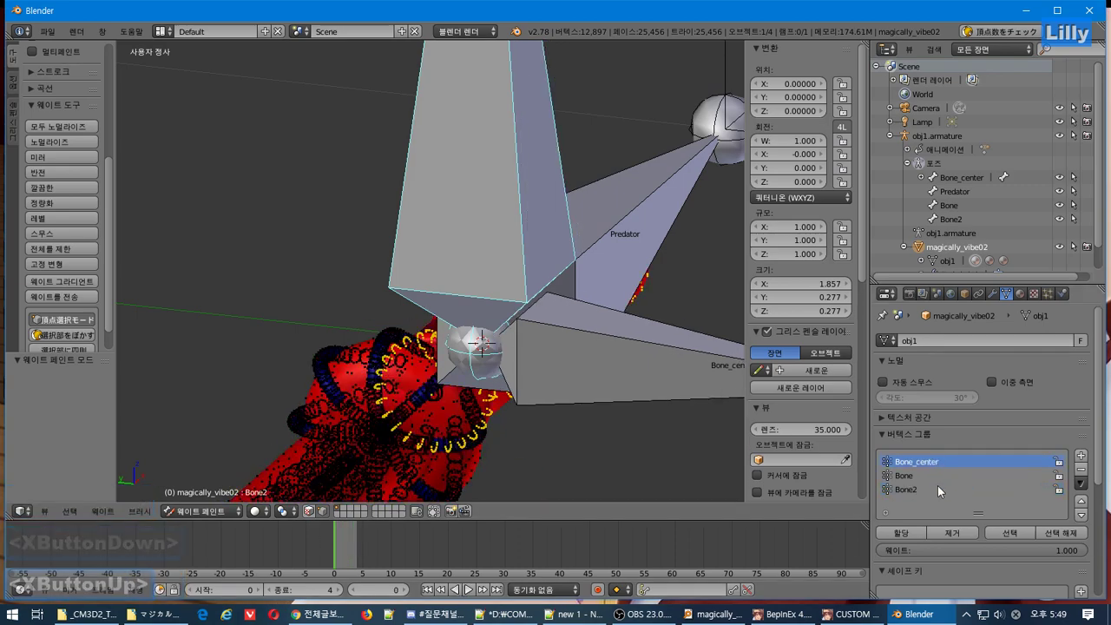
middle_drag(582, 387, 610, 393)
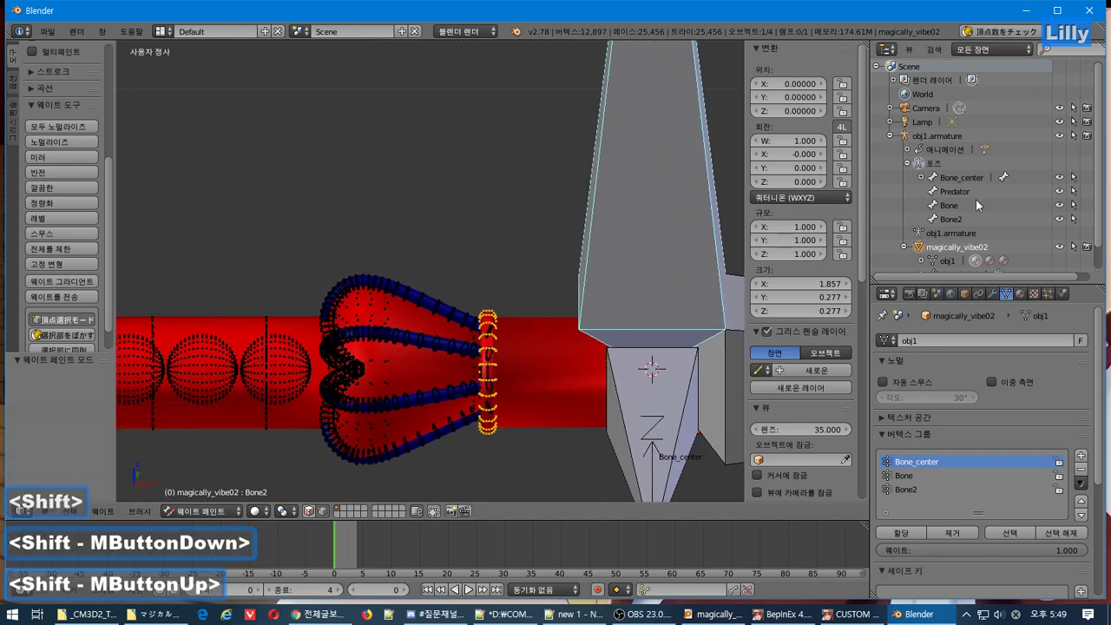
Make Bone_center the parent of Bone2 in the armature's Edit Mode and return to Pose Mode.
click(951, 220)
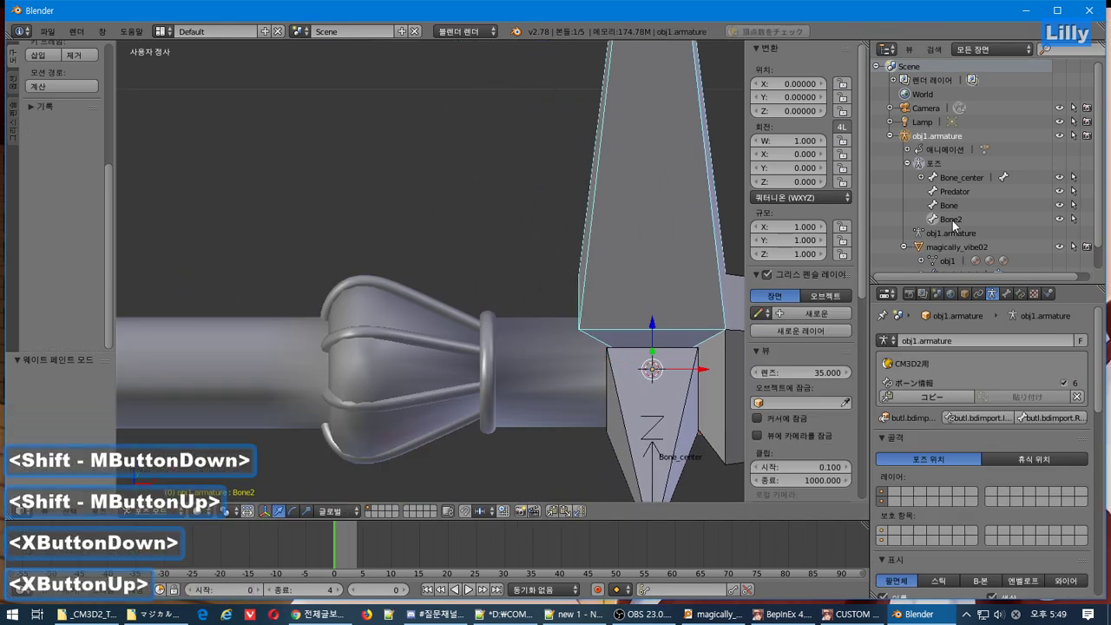
click(1006, 295)
drag(1099, 393, 1100, 526)
key(Tab)
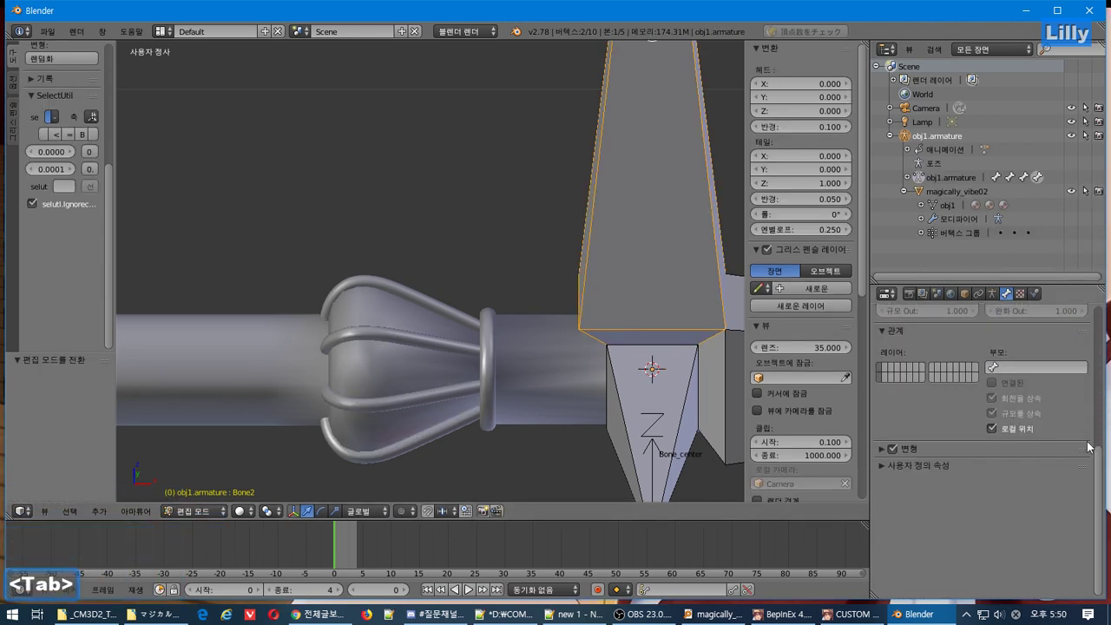
click(1020, 367)
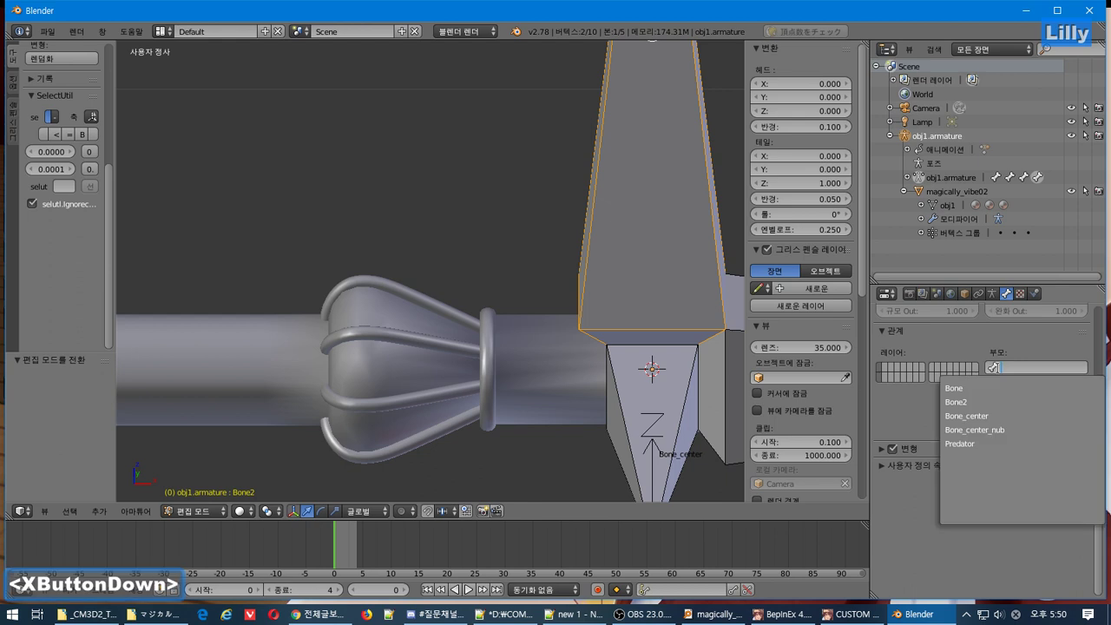
click(987, 416)
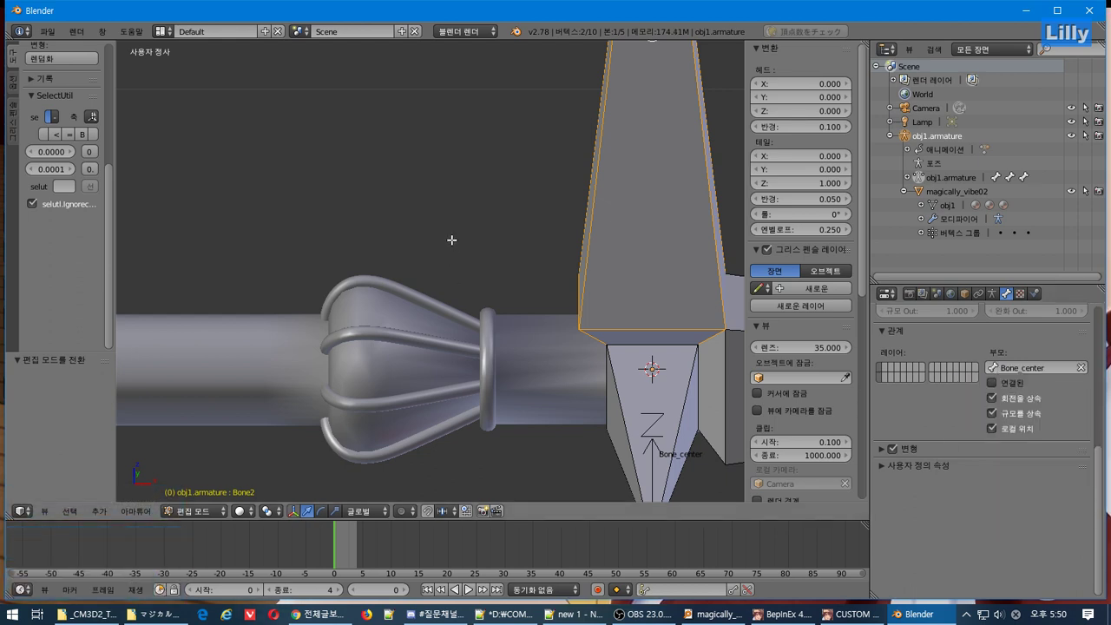
key(Tab)
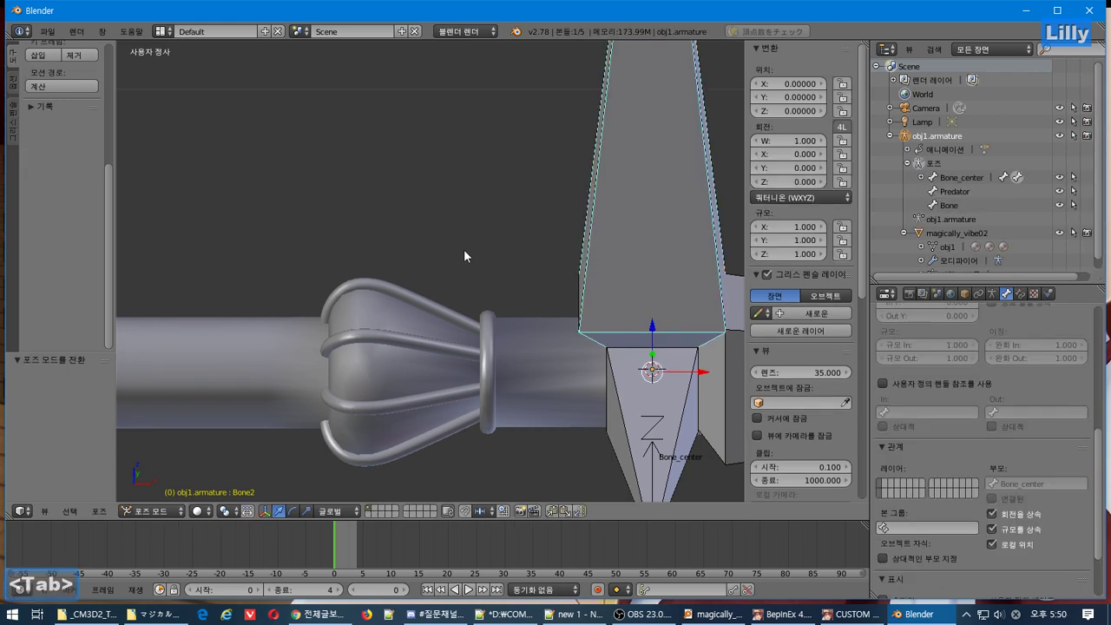
Preview the animation in Pose Mode and expand Bone_center in the outliner to inspect its child bones.
middle_drag(464, 249, 556, 279)
key(alt+a)
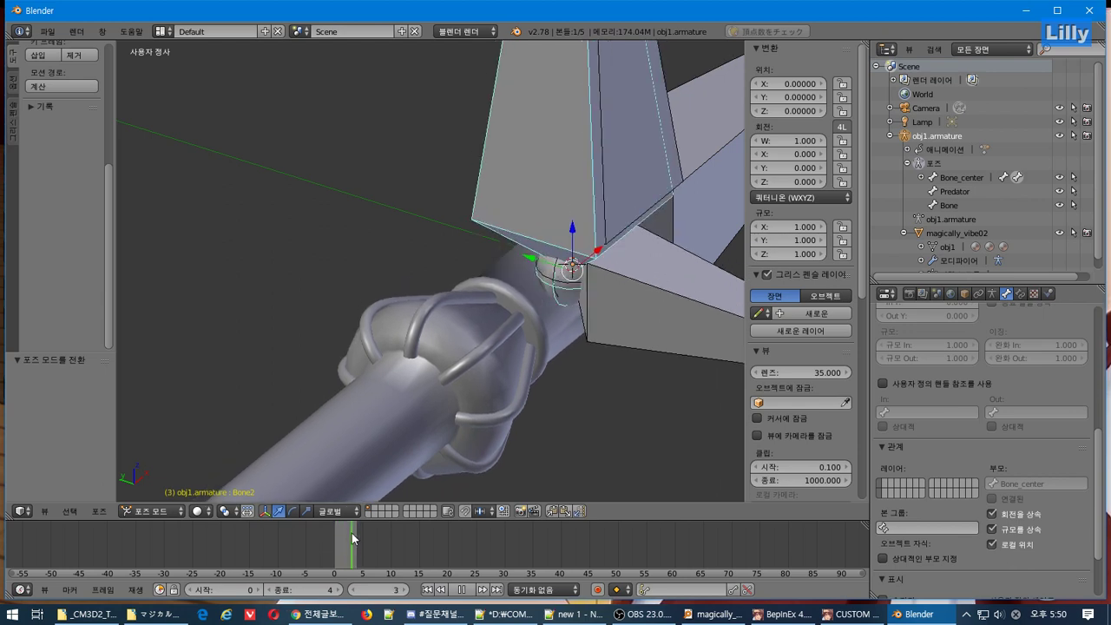
scroll(496, 328, down, 4)
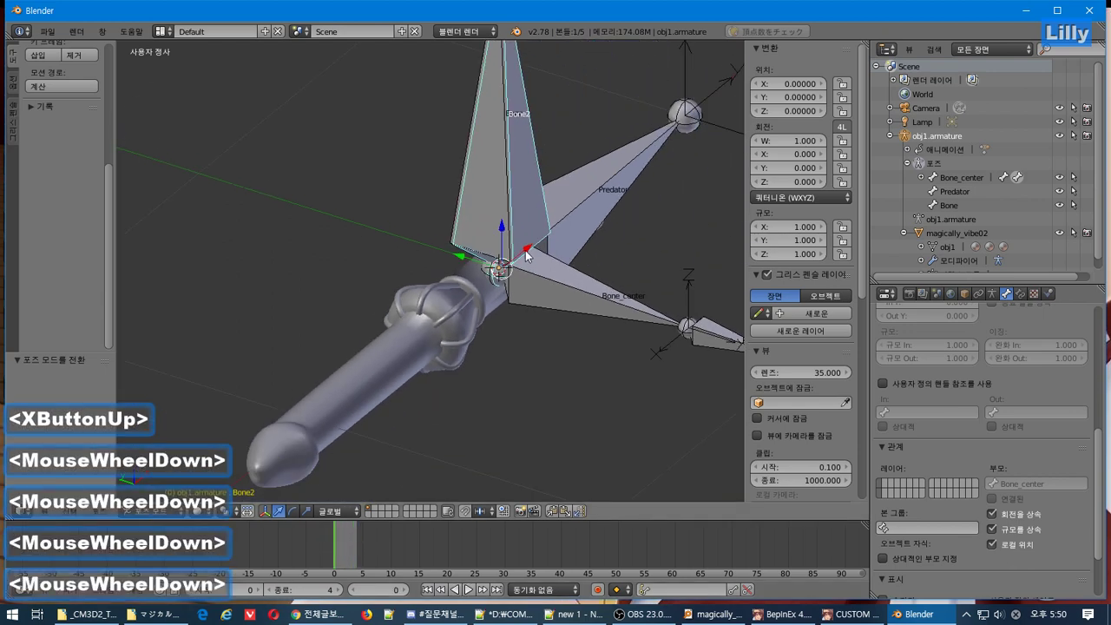
mouse_move(495, 328)
shift+middle_down()
mouse_move(474, 357)
mouse_move(494, 340)
shift+middle_up()
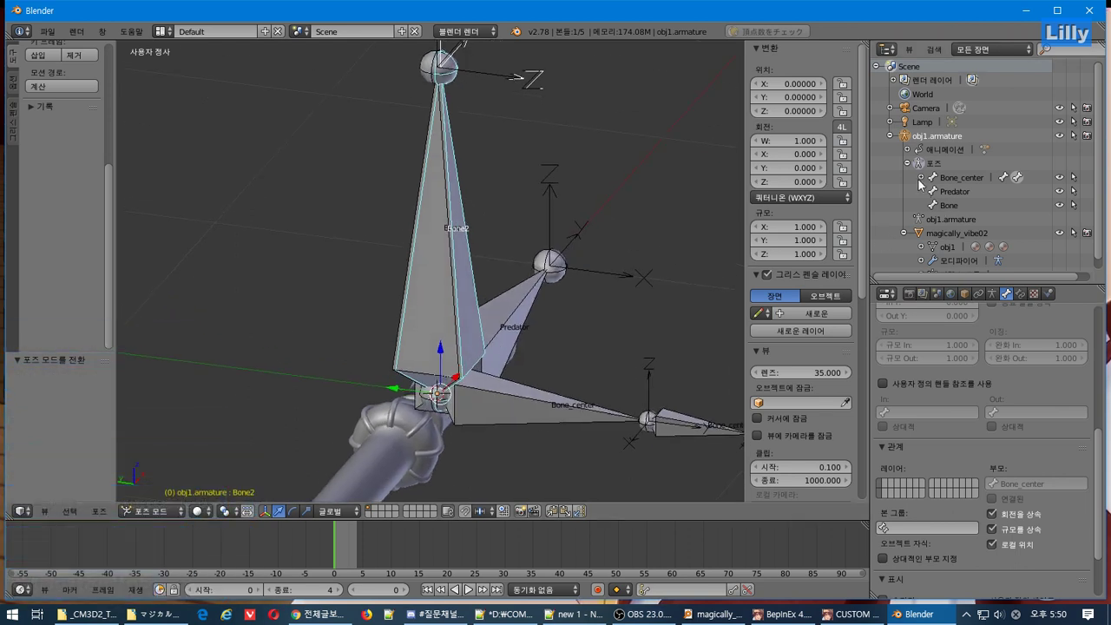
scroll(506, 309, down, 1)
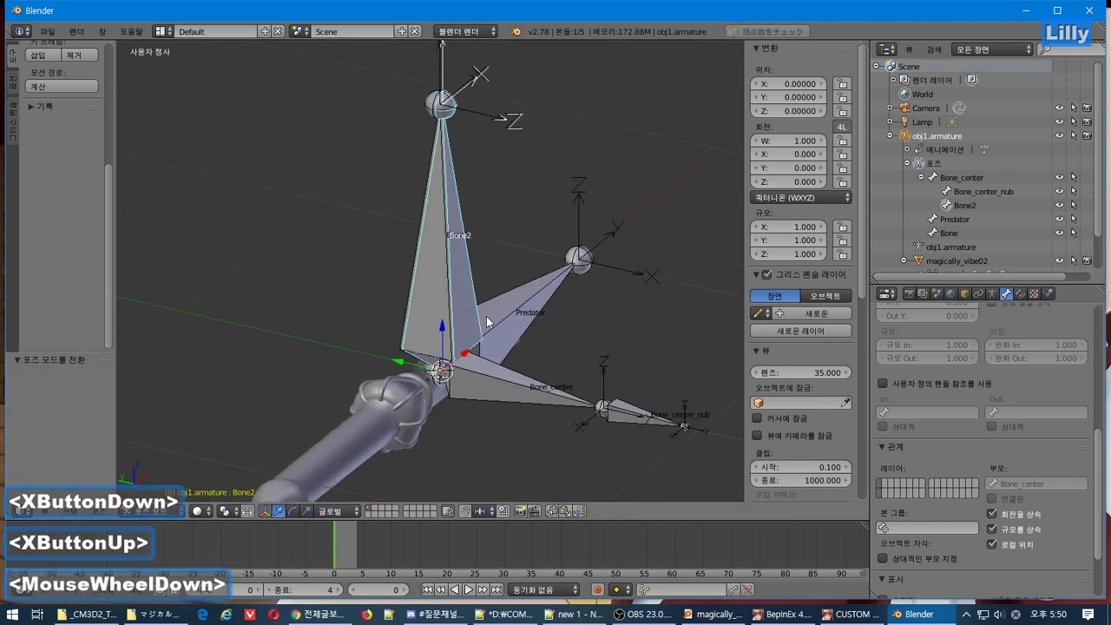
middle_click(430, 347)
scroll(430, 346, up, 3)
shift+middle_drag(473, 398, 545, 298)
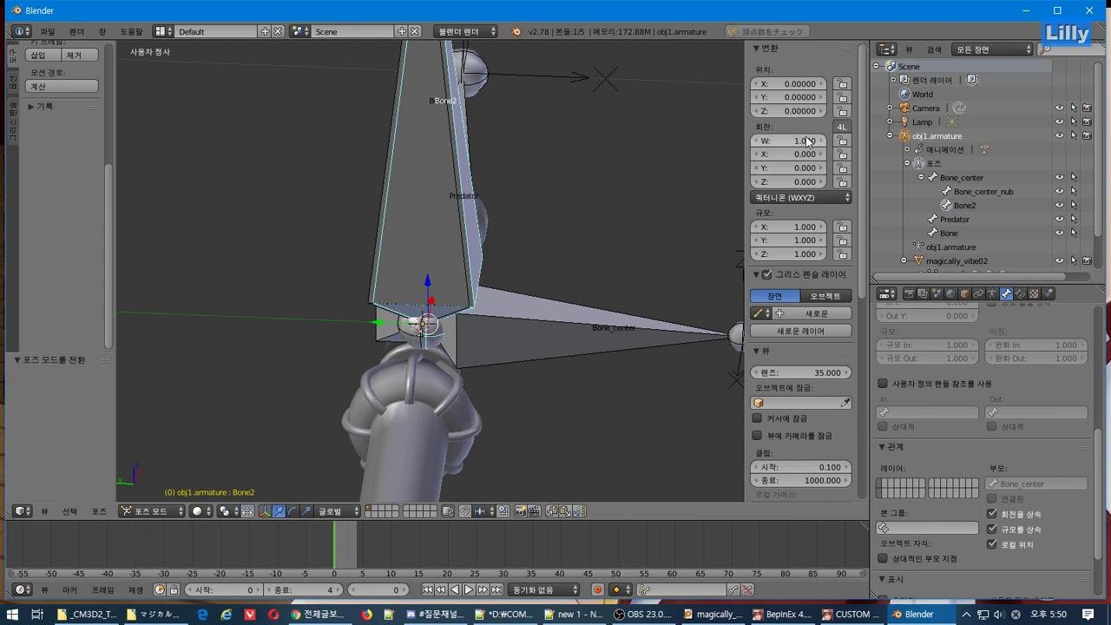
Switch Bone2's rotation mode to Axis Angle and try out a change of its rotation angle.
key(ctrl+z)
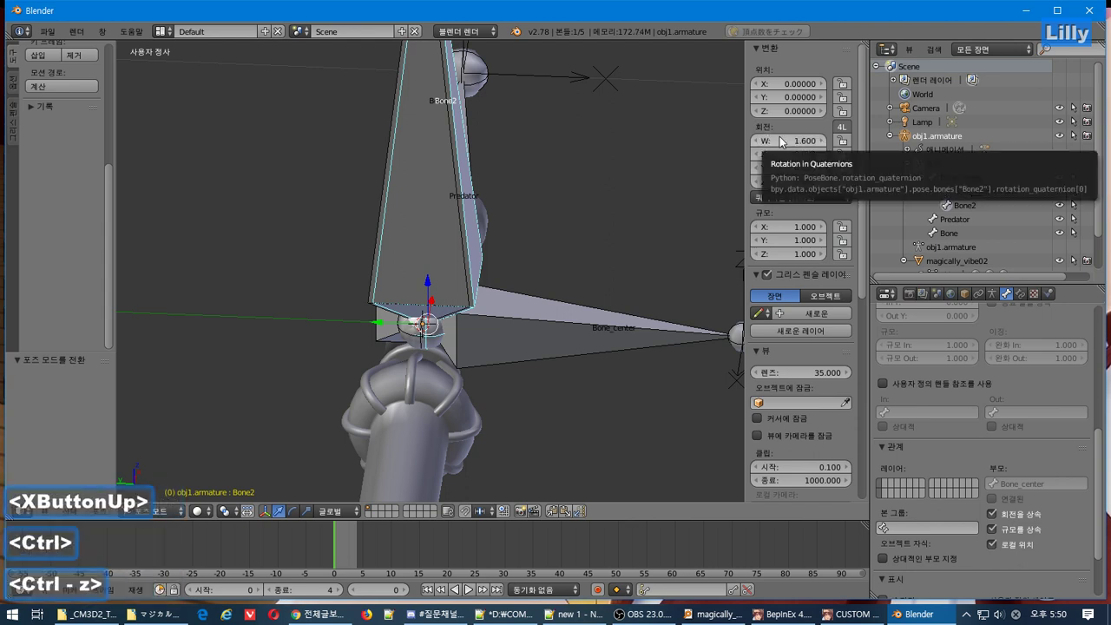
click(813, 199)
click(786, 75)
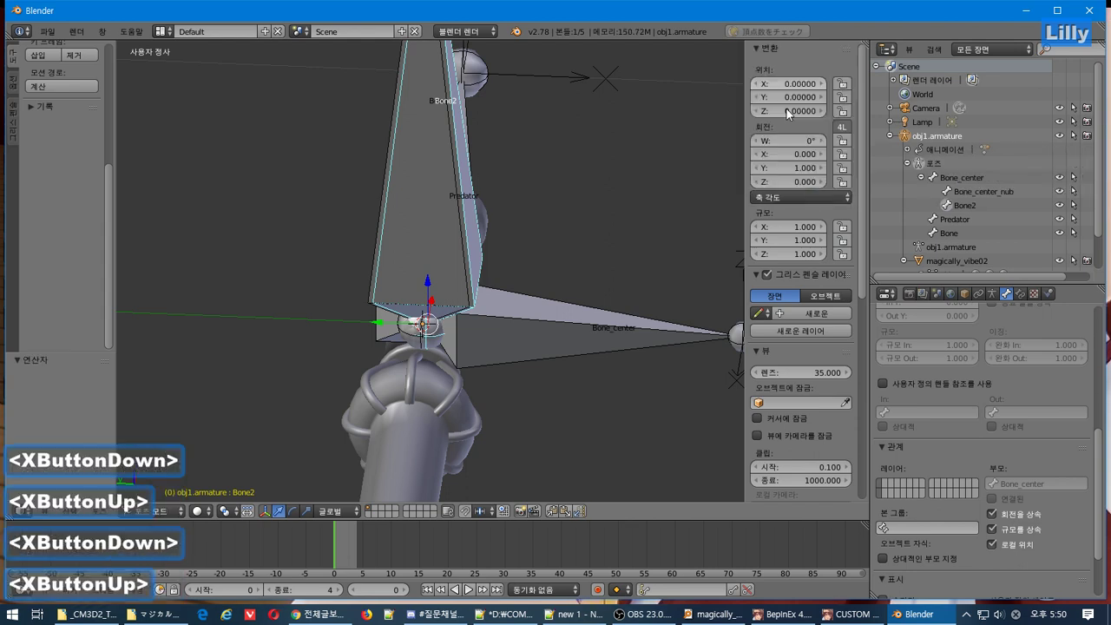
drag(788, 143, 835, 143)
key(ctrl+z)
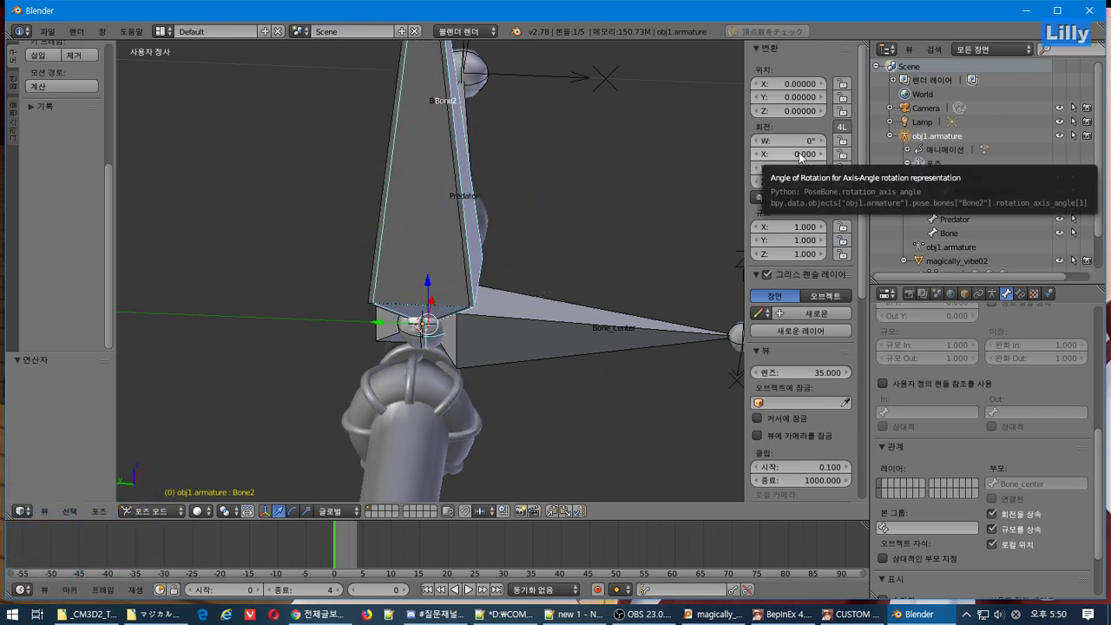
Set Bone2's rotation axis to X 1 and Y 0, then keyframe its rotation at frame 0.
click(799, 154)
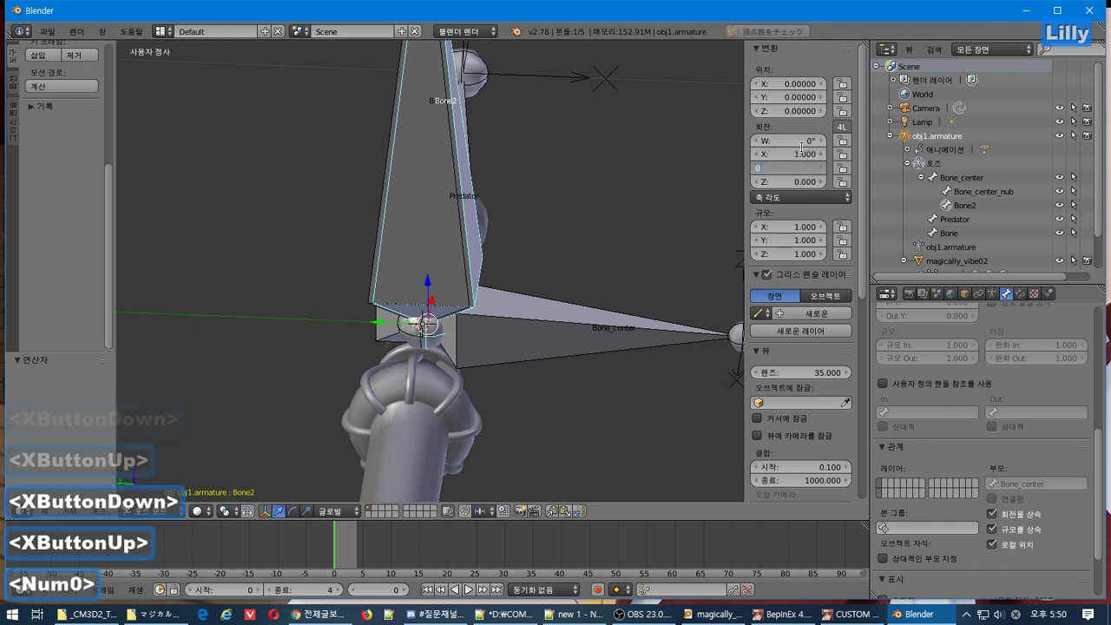
click(799, 144)
right_click(799, 144)
click(799, 146)
drag(791, 144, 815, 144)
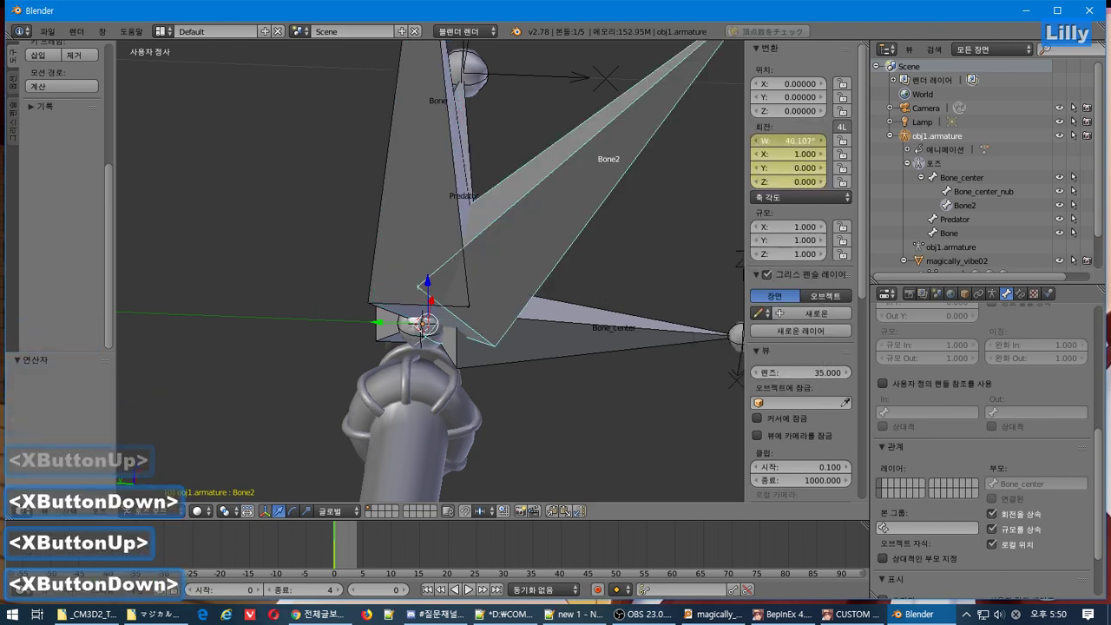
key(ctrl+z)
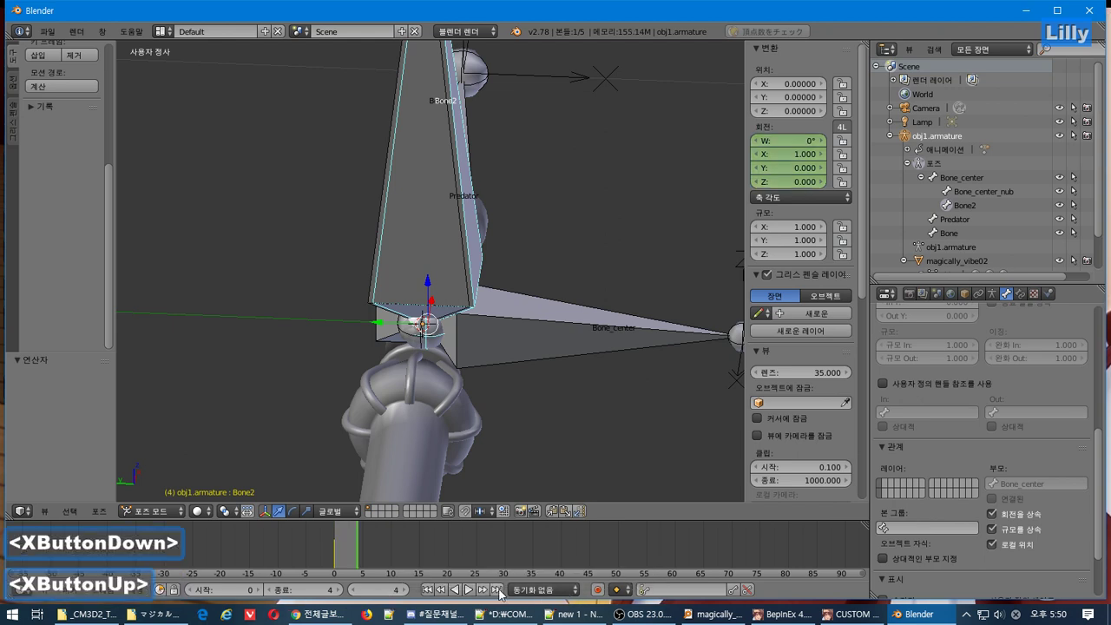
Set Bone2's rotation angle to 45° at frame 4 and keyframe it.
text(45)
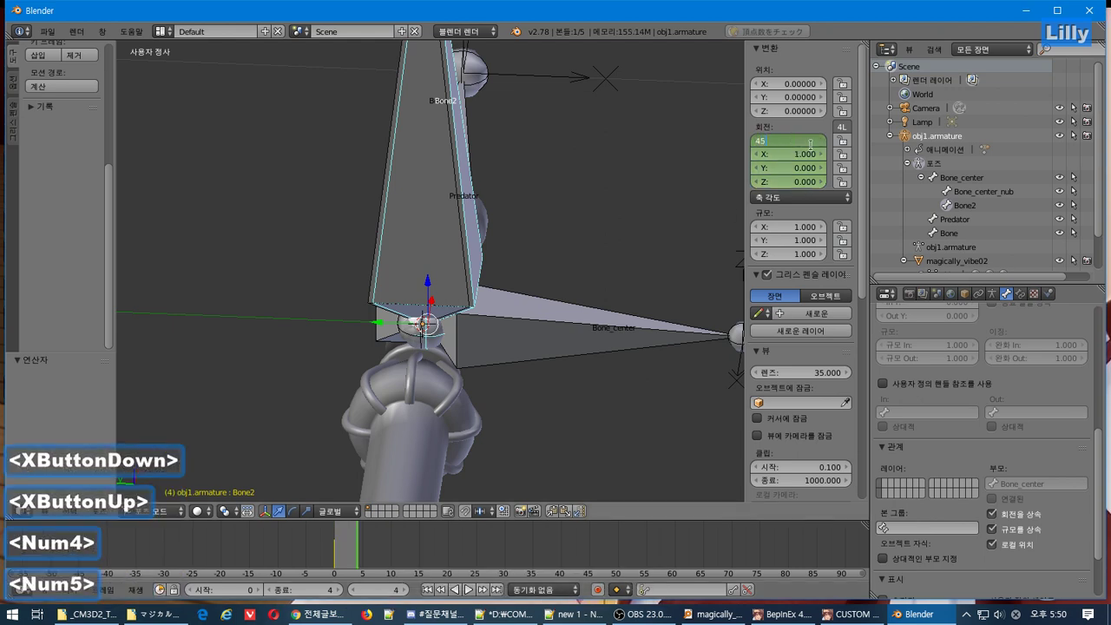
key(Return)
right_click(812, 149)
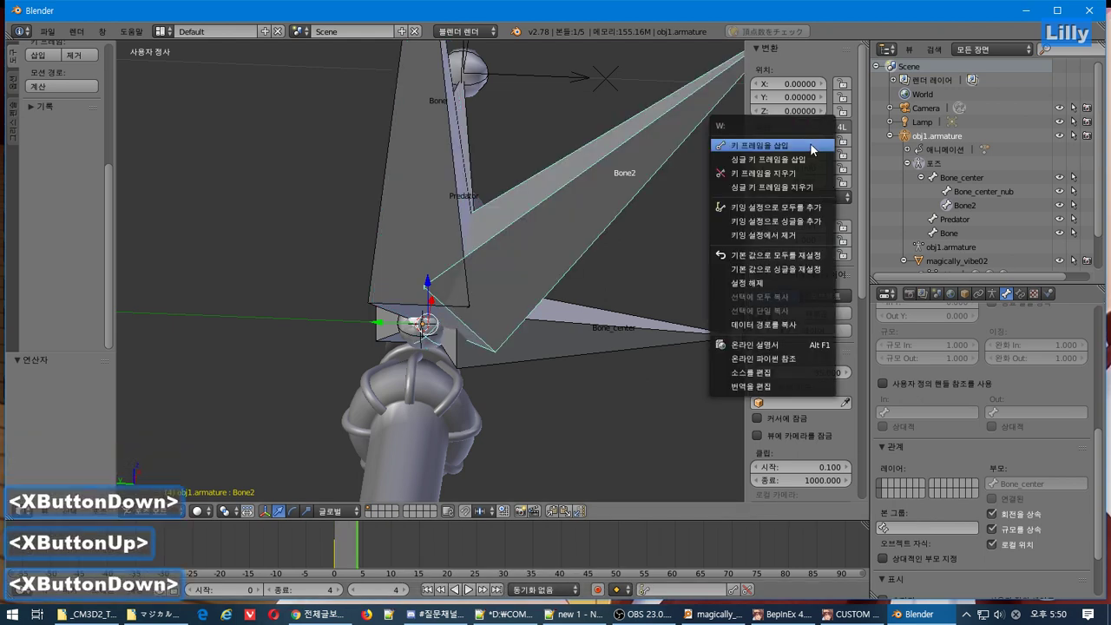
click(810, 144)
Play the animation and examine how Bone2's rotation moves the ribbed cage of the mesh.
click(467, 590)
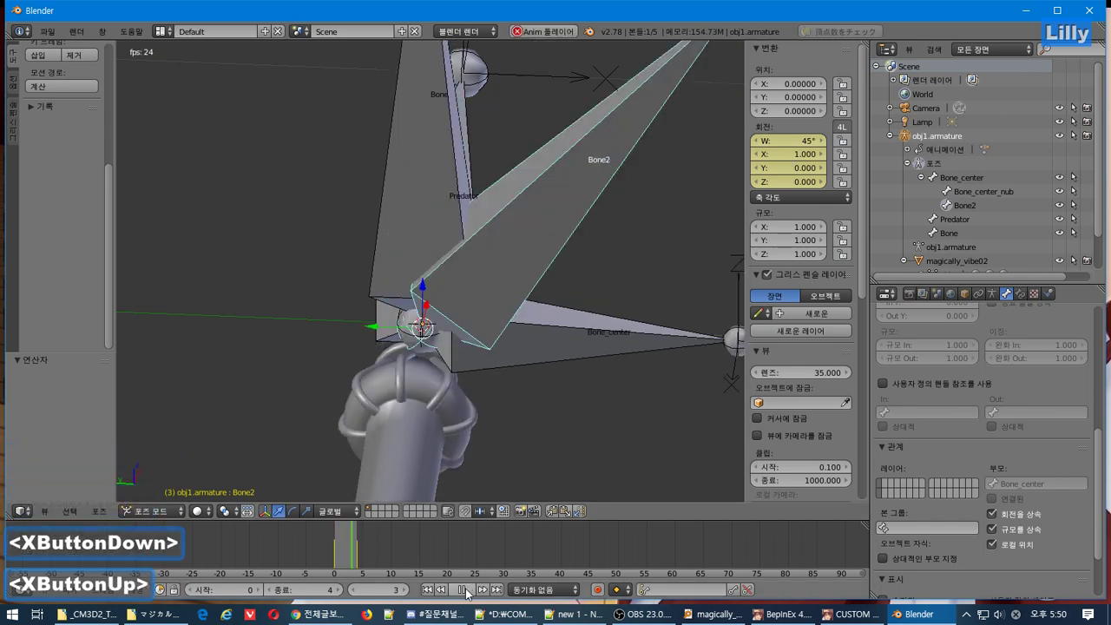
scroll(563, 360, down, 5)
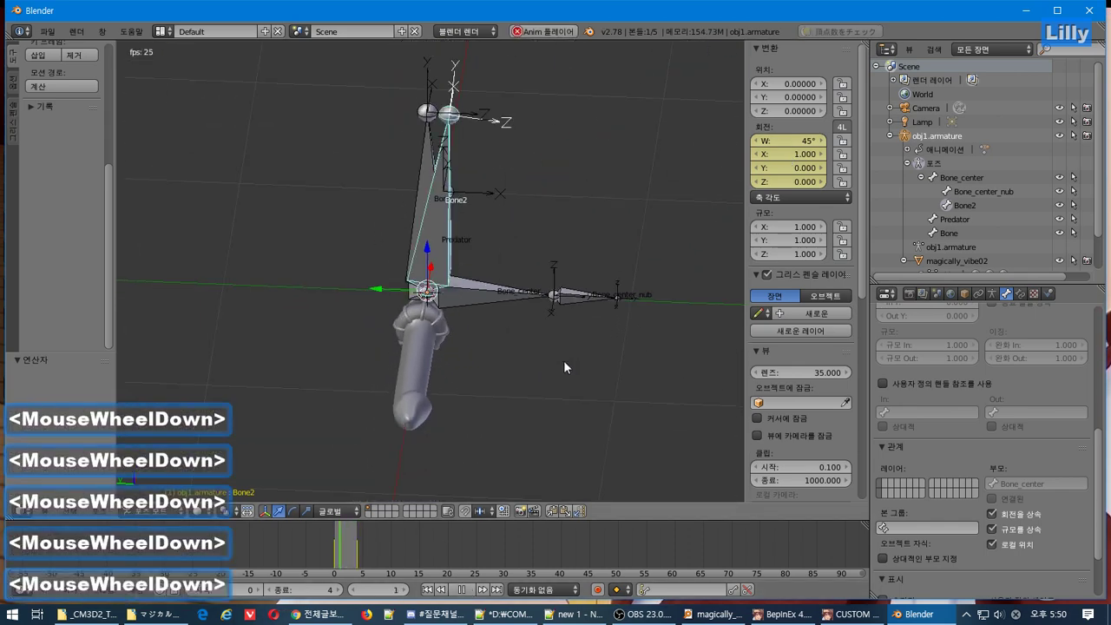
middle_drag(548, 352, 455, 362)
scroll(453, 358, up, 7)
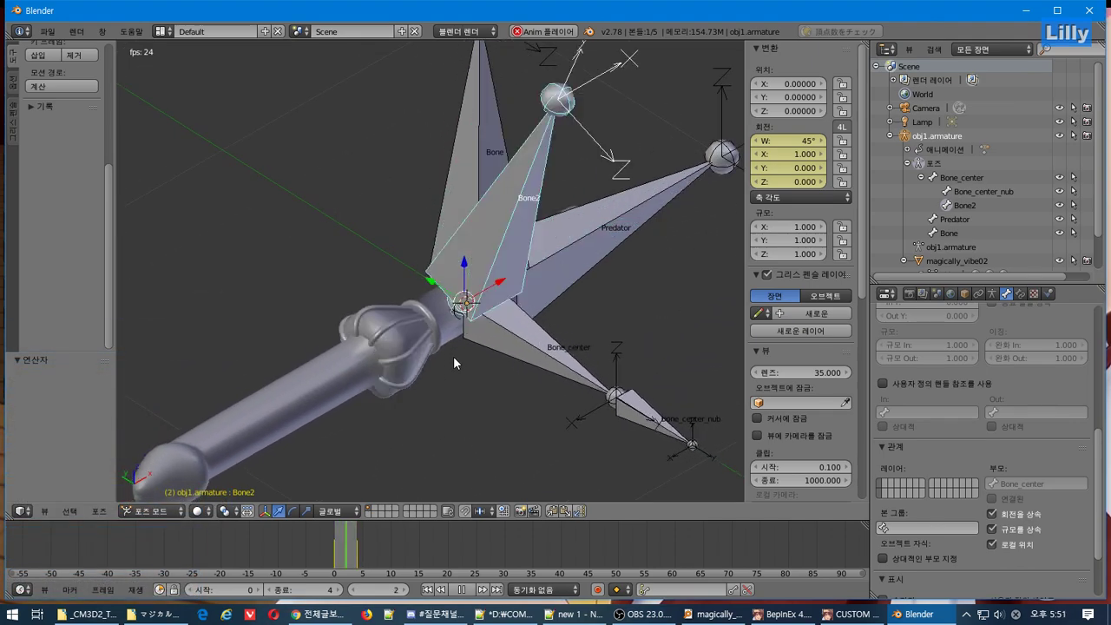
scroll(453, 356, down, 3)
scroll(452, 353, up, 3)
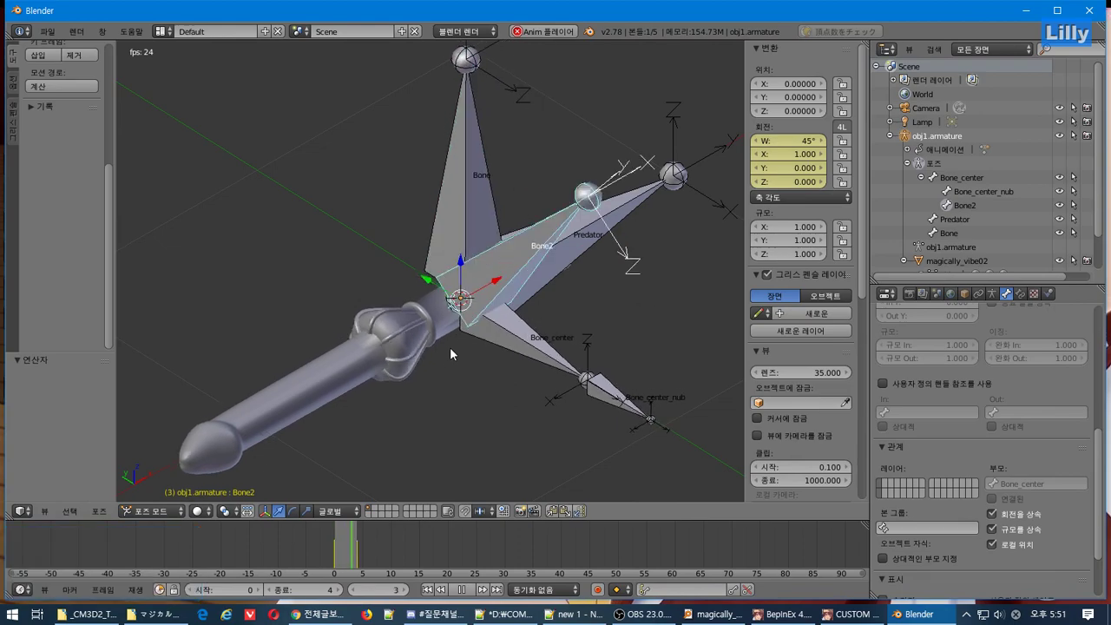
Try to export the mesh as the CM3D2 model magically_vibe02.model.
right_click(441, 318)
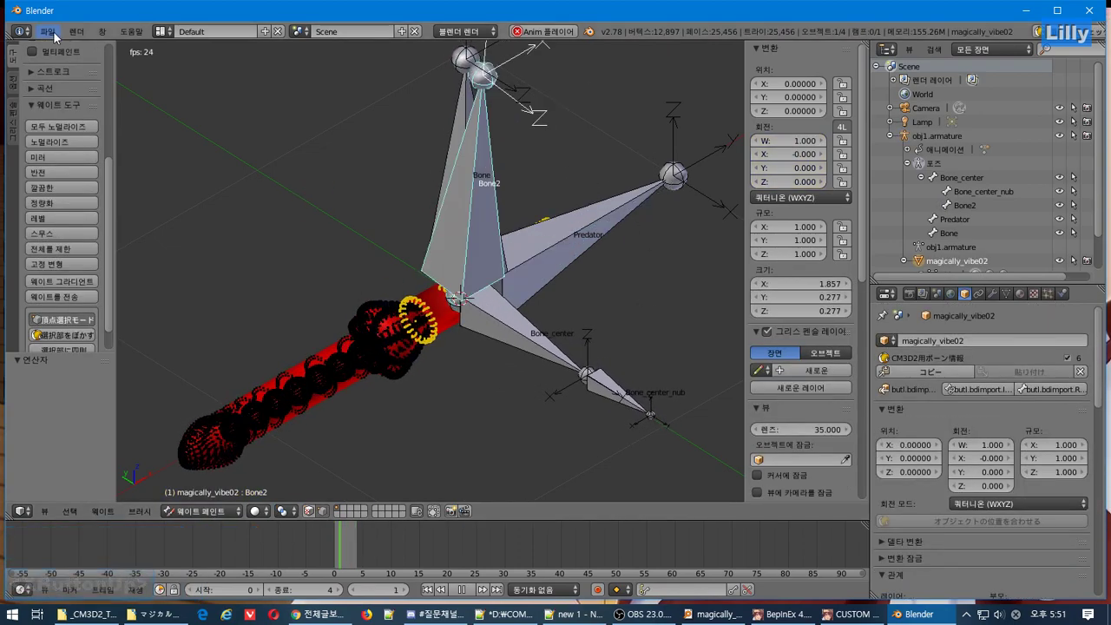
click(46, 32)
mouse_move(112, 295)
click(247, 421)
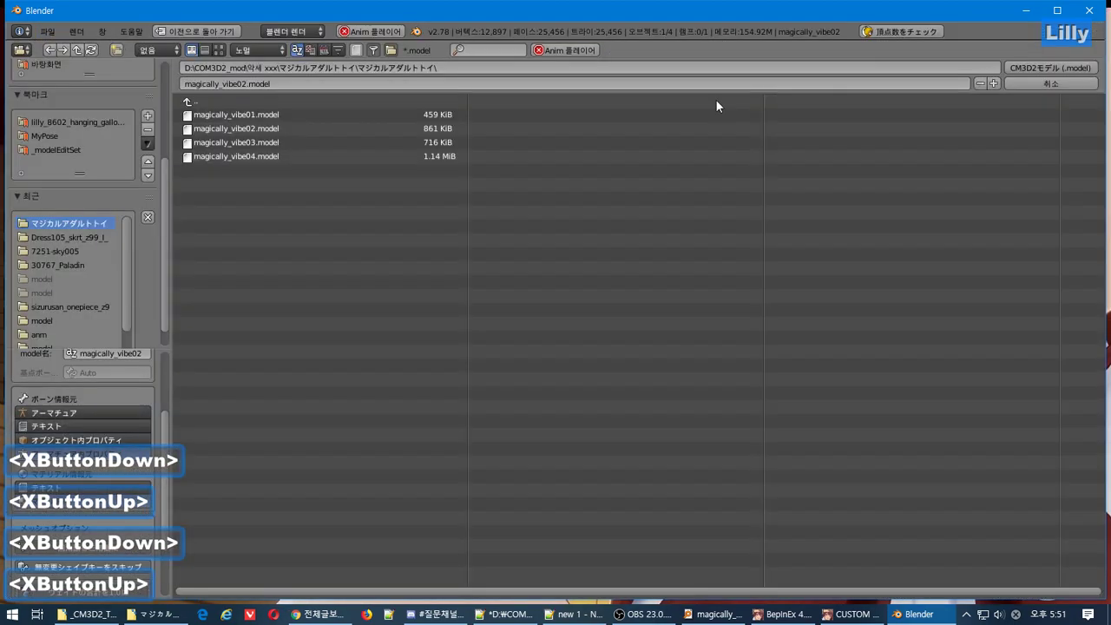
click(1018, 67)
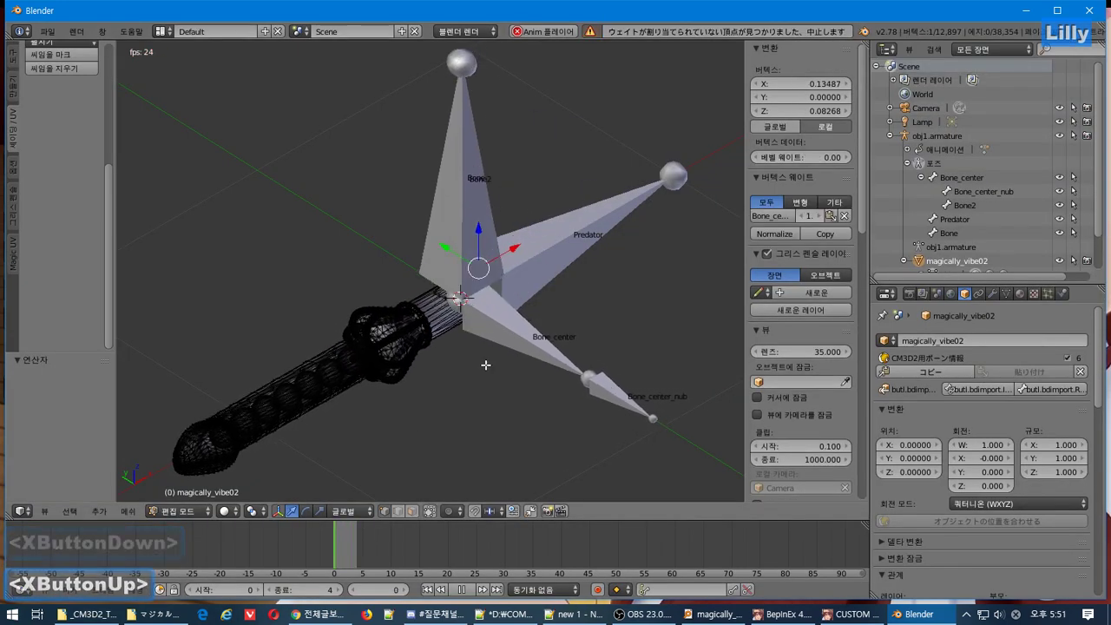
Select obj1.armature and export its animation as the CM3D2 motion magically_vibe02.anm.
click(922, 166)
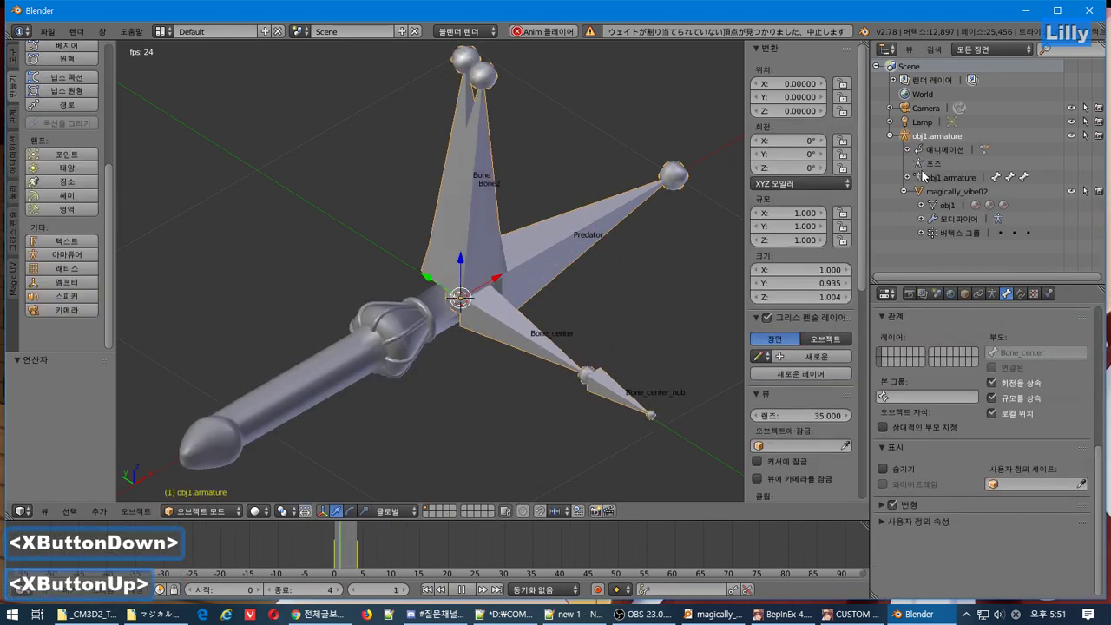
click(48, 33)
mouse_move(175, 300)
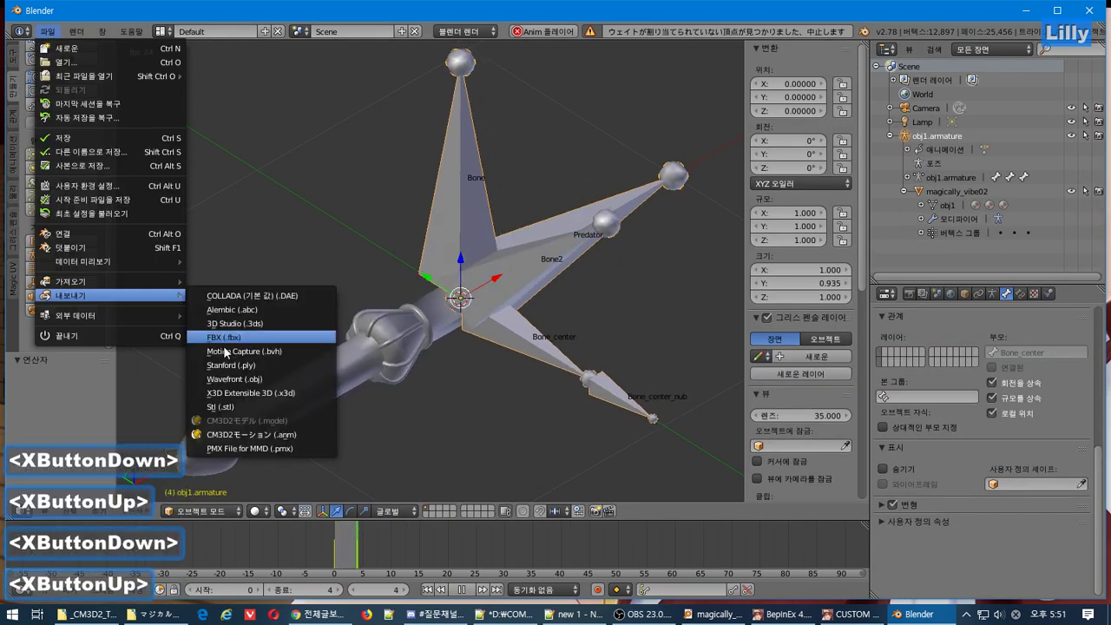
click(269, 428)
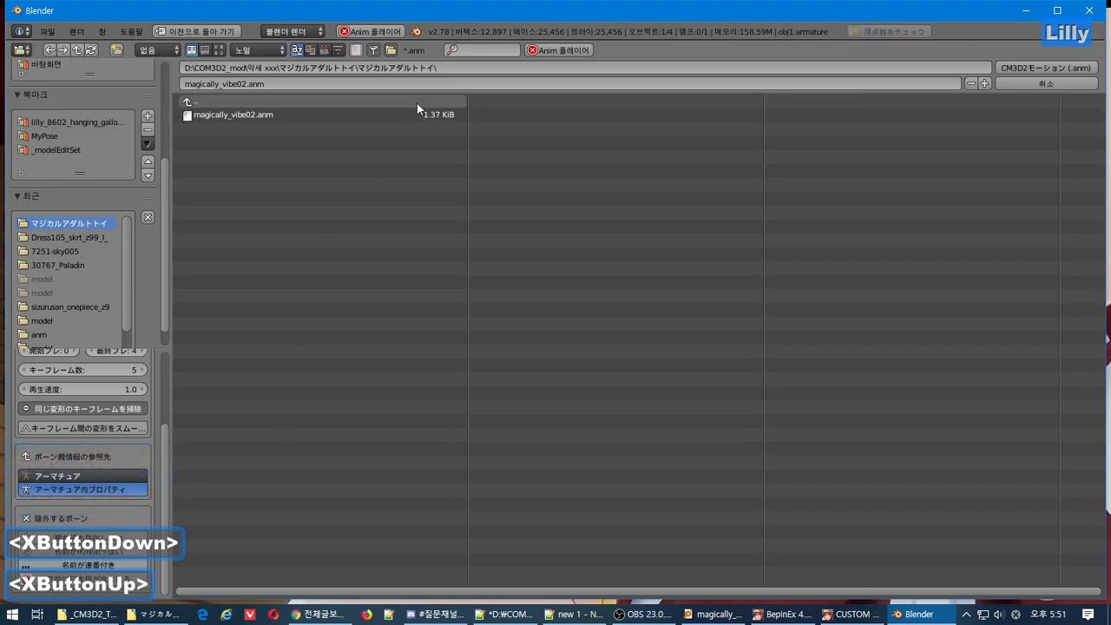
click(1048, 67)
Switch to the game and reload the edited prop by equipping the neighbouring item and then the prop again.
key(alt+Tab)
alt+click(375, 280)
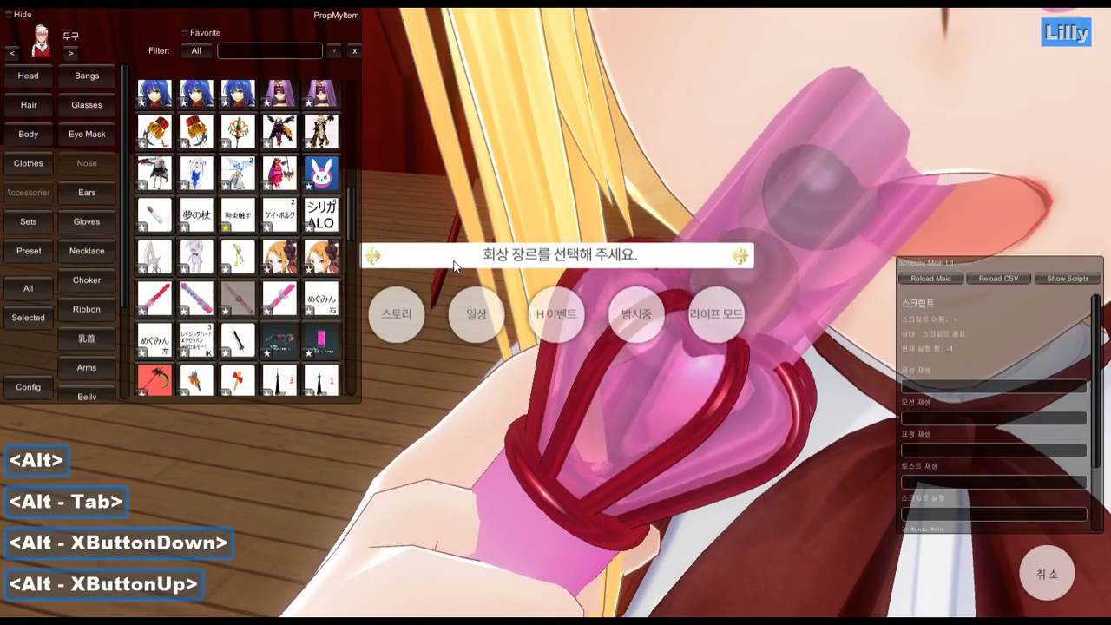
click(238, 294)
click(198, 295)
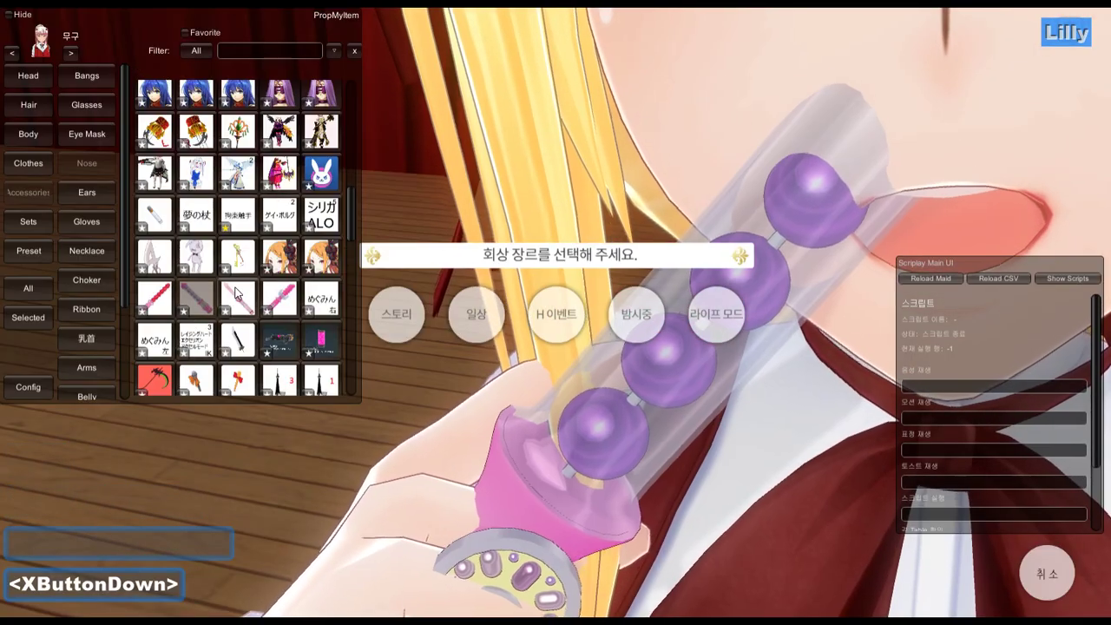
click(235, 287)
Back in Blender, import the bone data into obj1.armature's properties with base bone Predator and scale 5.0.
key(alt+Tab)
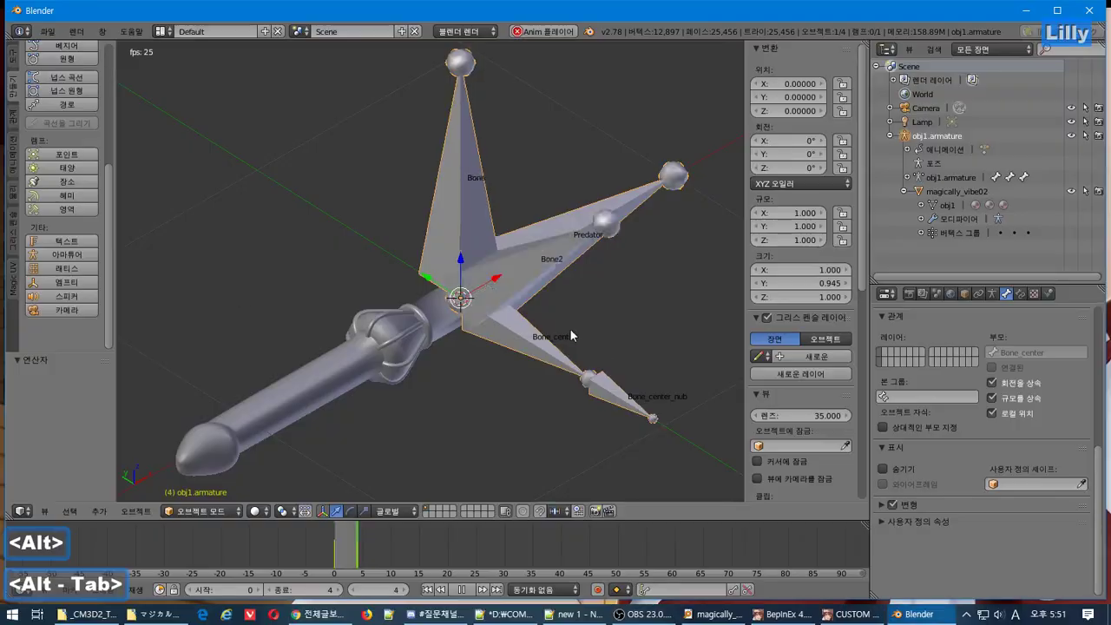
scroll(505, 374, down, 1)
scroll(495, 372, up, 1)
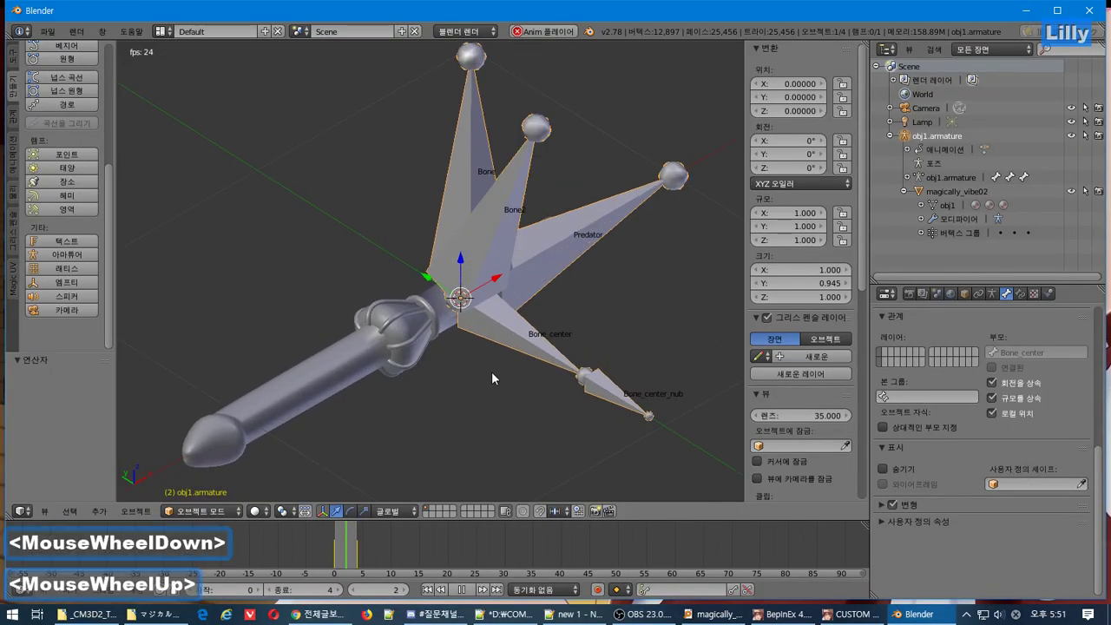
right_click(403, 317)
right_click(469, 240)
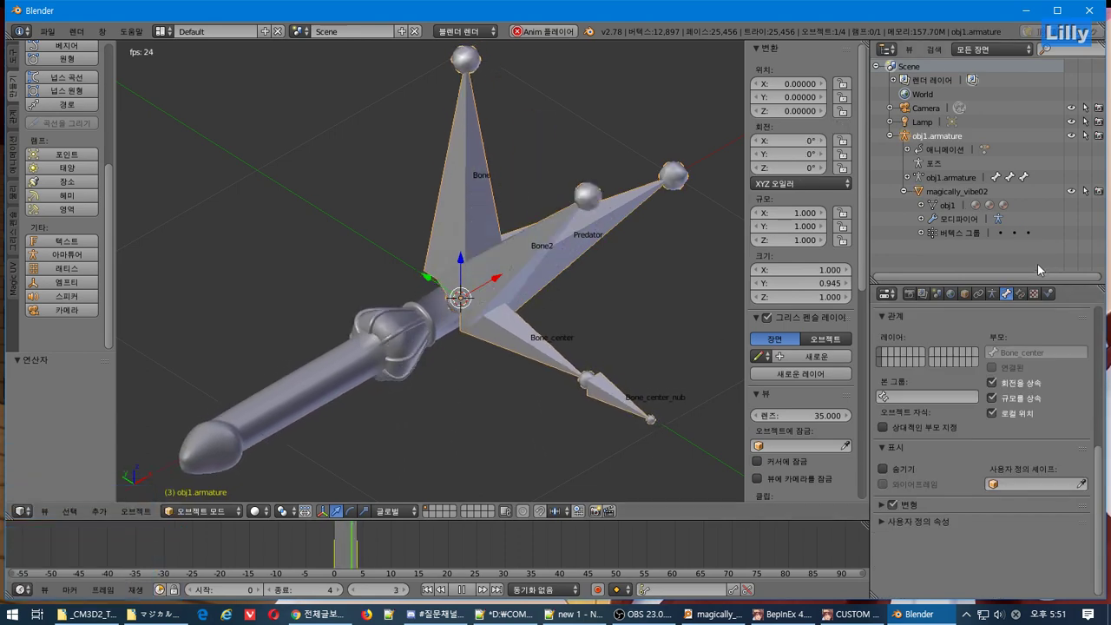
click(991, 294)
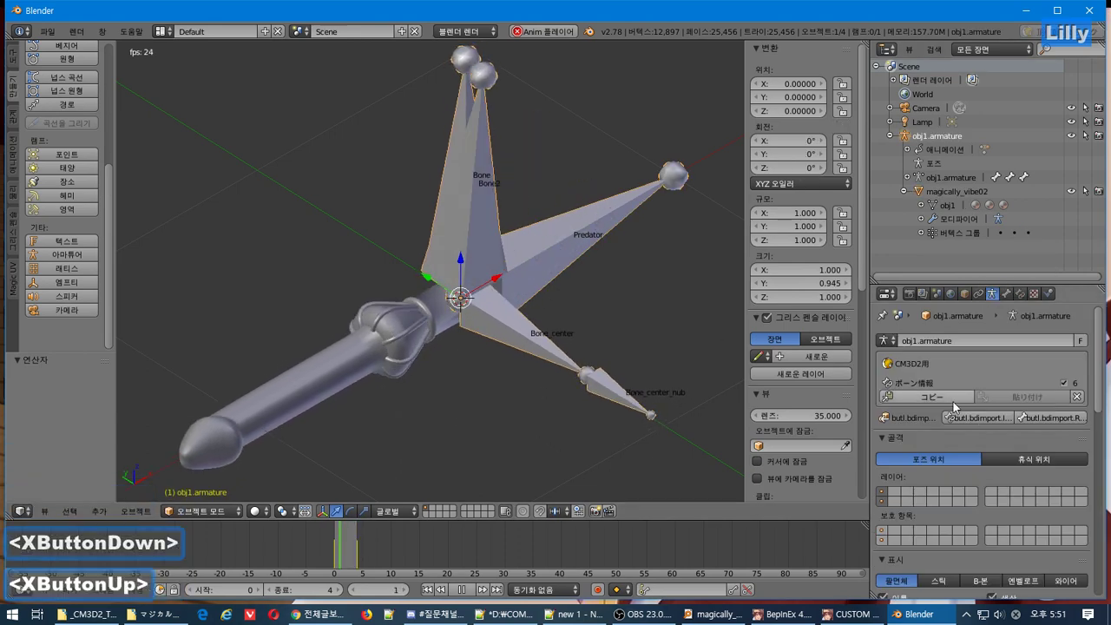
click(973, 418)
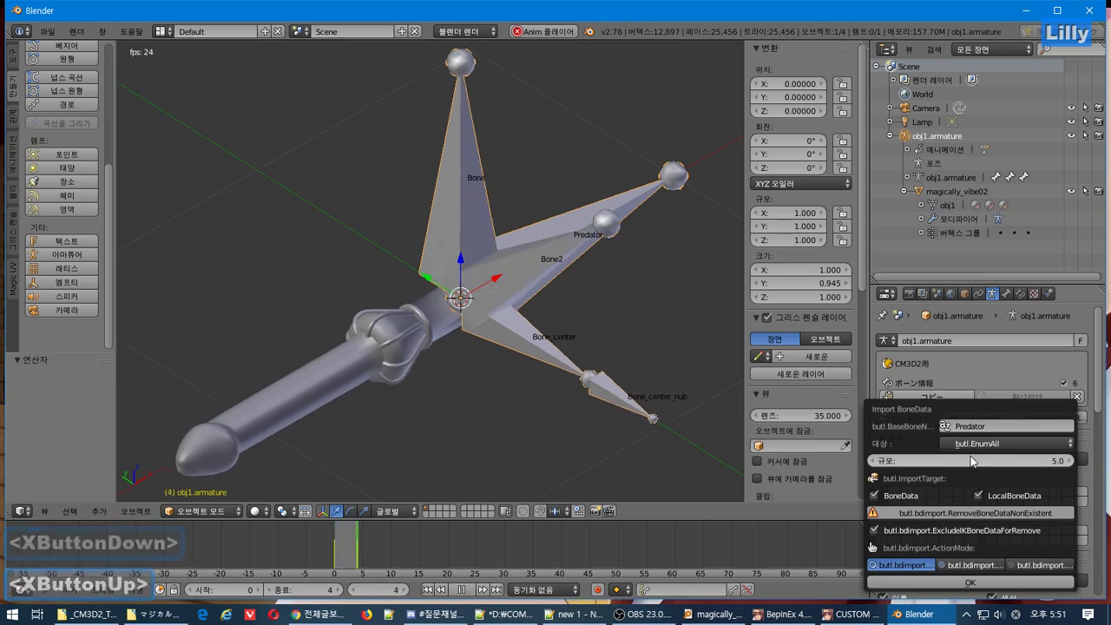
click(942, 584)
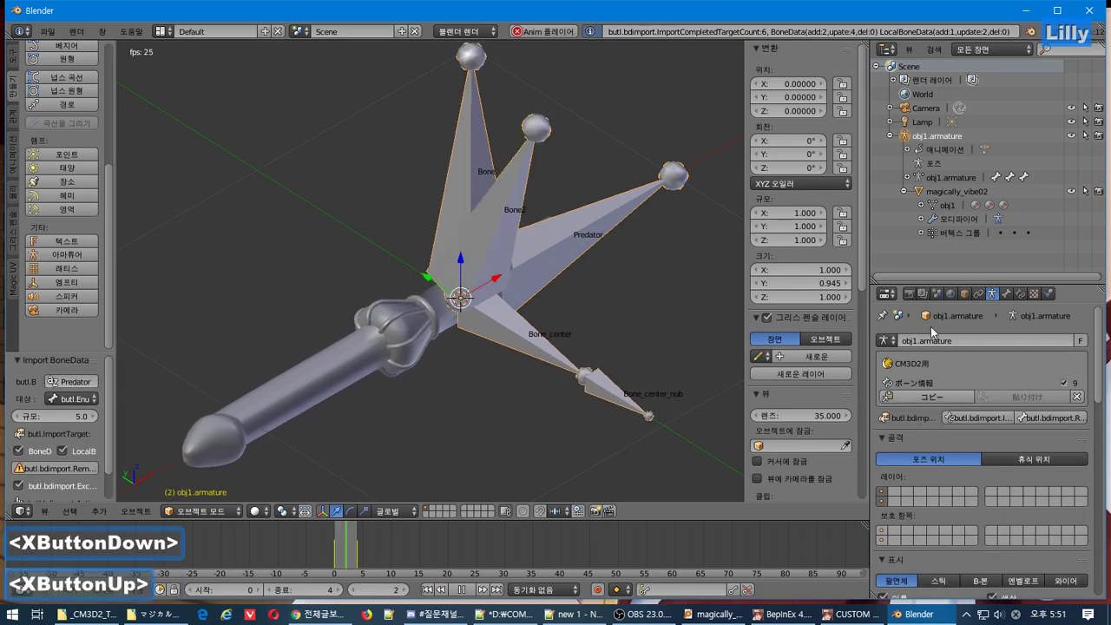
scroll(1105, 347, down, 10)
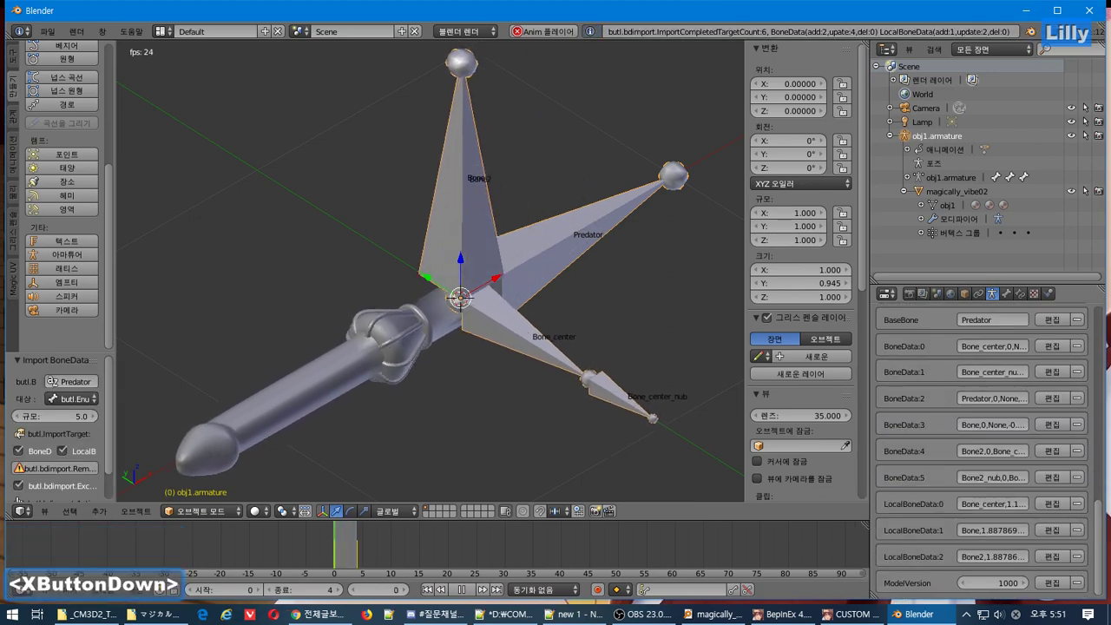
scroll(1061, 359, up, 10)
Copy the armature's CM3D2 bone information and paste it into the magically_vibe02 mesh object.
click(925, 397)
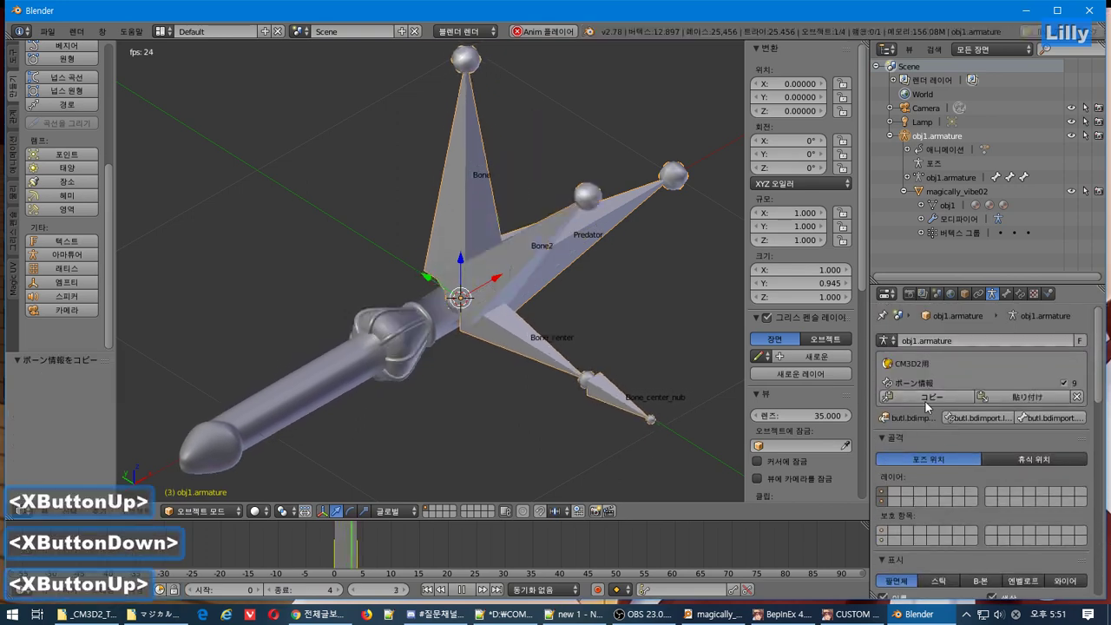
right_click(380, 362)
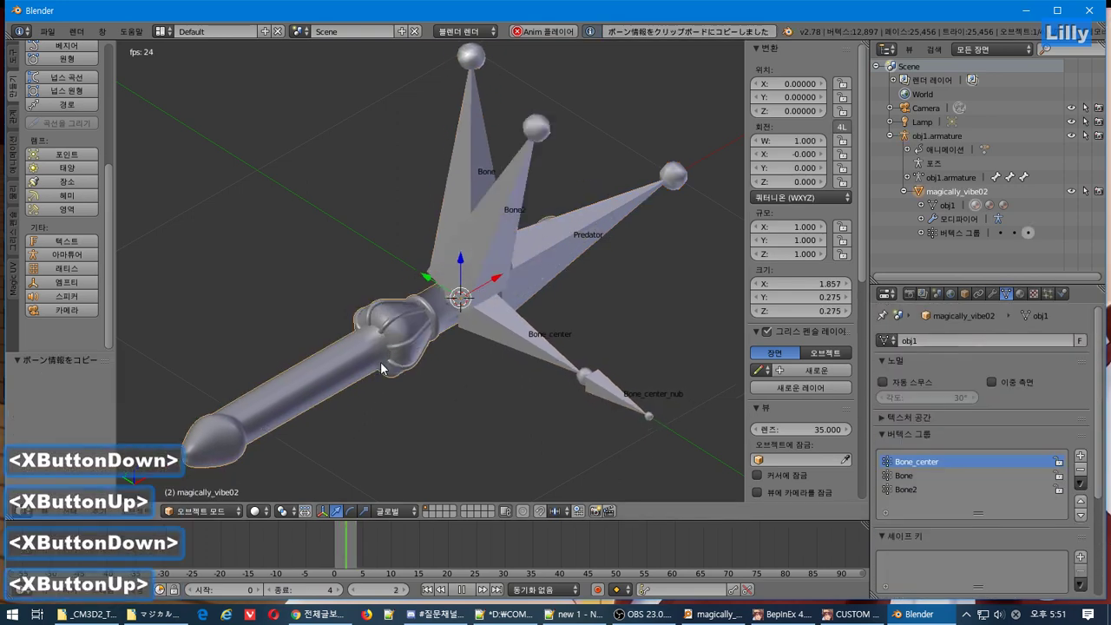
click(964, 293)
click(1033, 373)
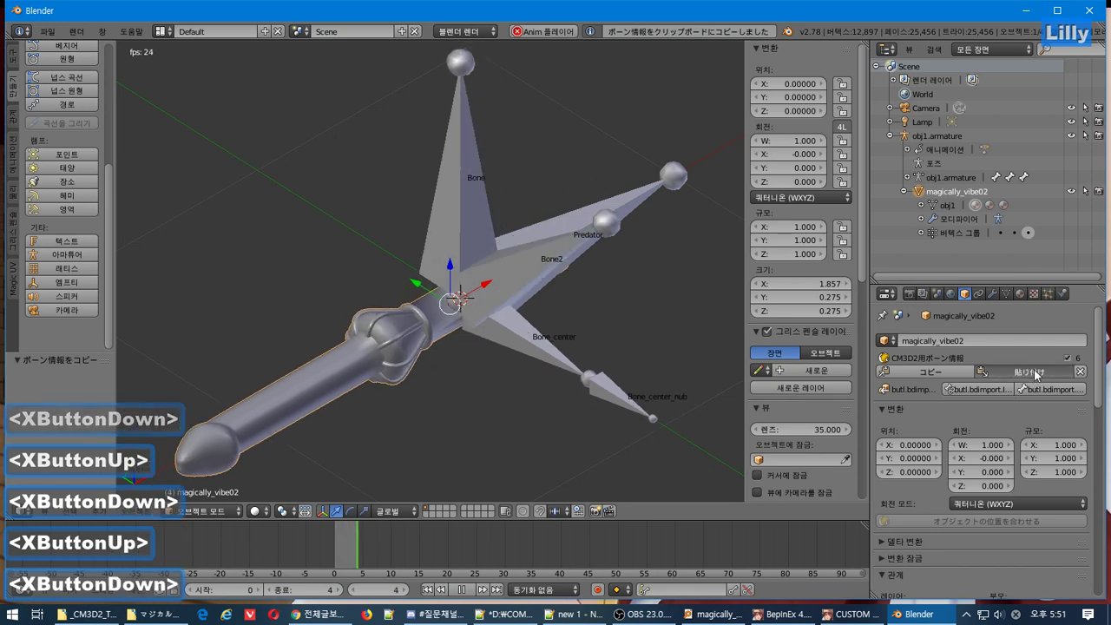
click(1033, 372)
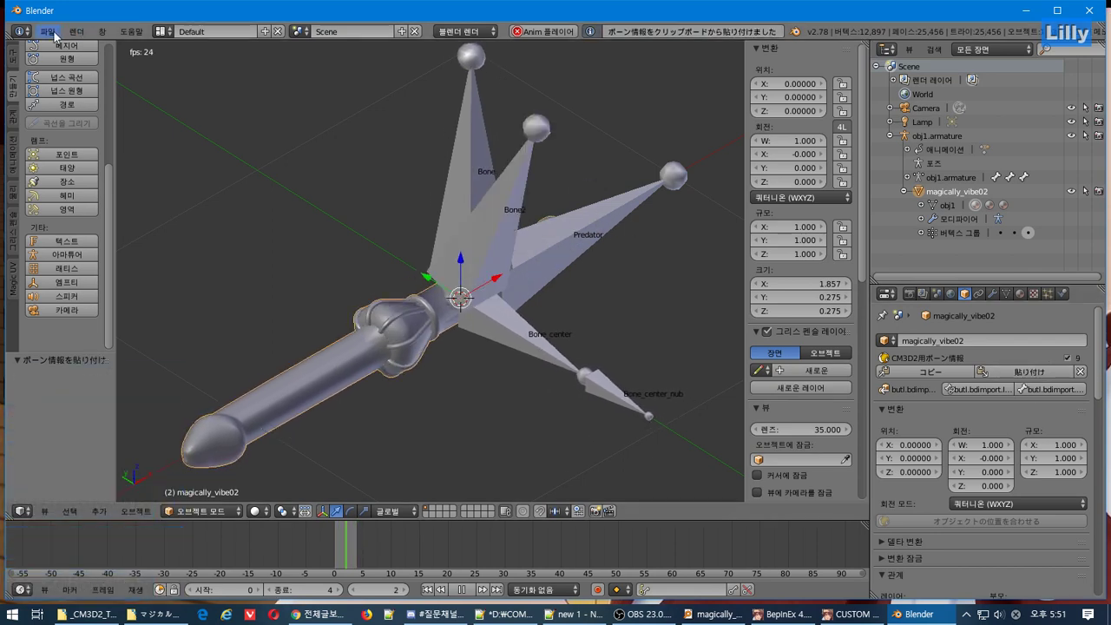
Export the mesh as the CM3D2 model magically_vibe02.model, overwriting the existing file.
click(55, 34)
mouse_move(130, 290)
click(260, 415)
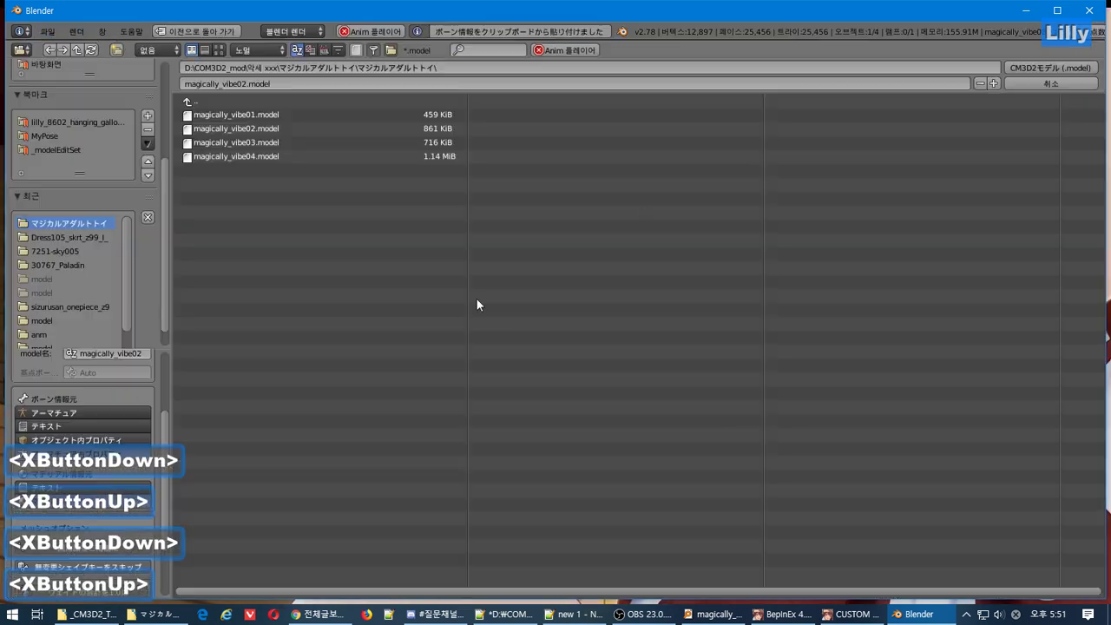
click(1048, 69)
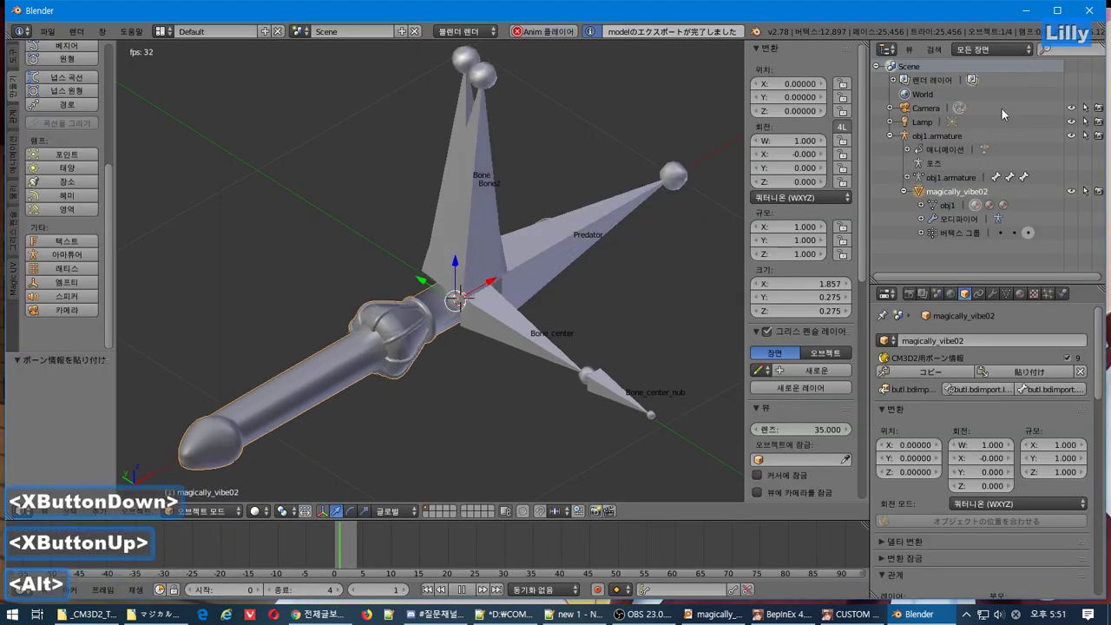
Switch to the game, re-equip the prop to reload it, examine its animation on the character, and return to Blender.
key(alt+Tab)
click(195, 295)
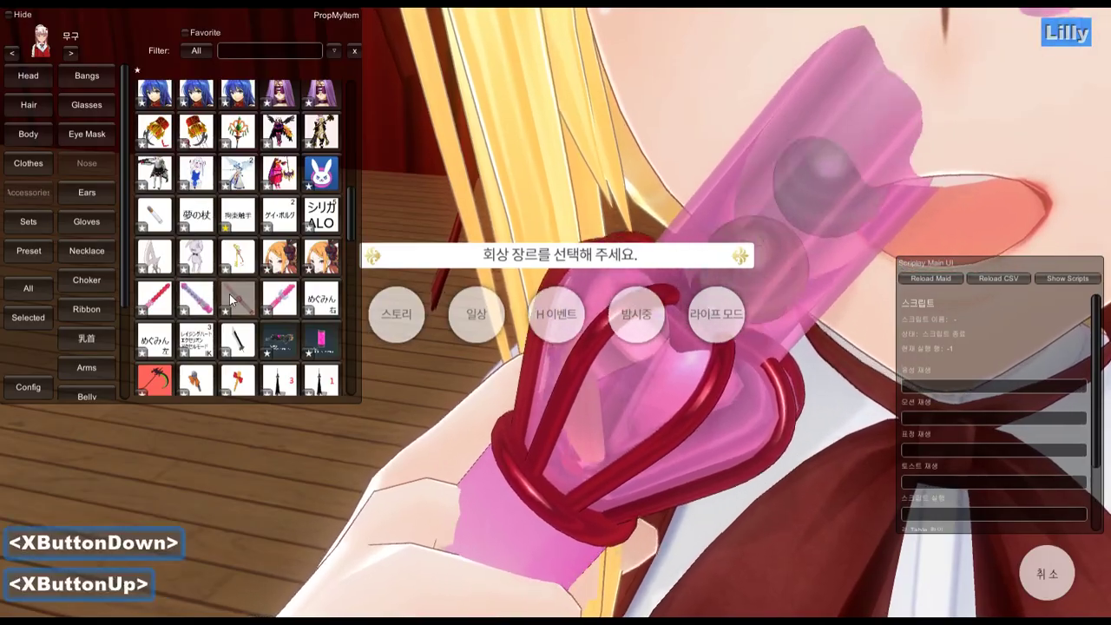
click(238, 290)
scroll(639, 469, down, 10)
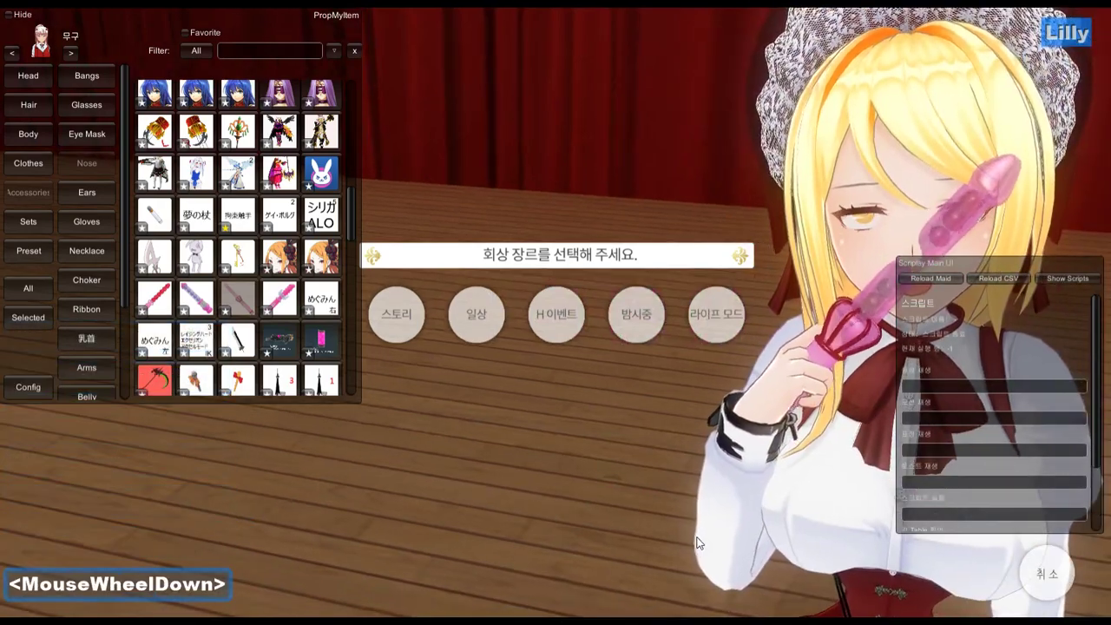
scroll(695, 536, down, 3)
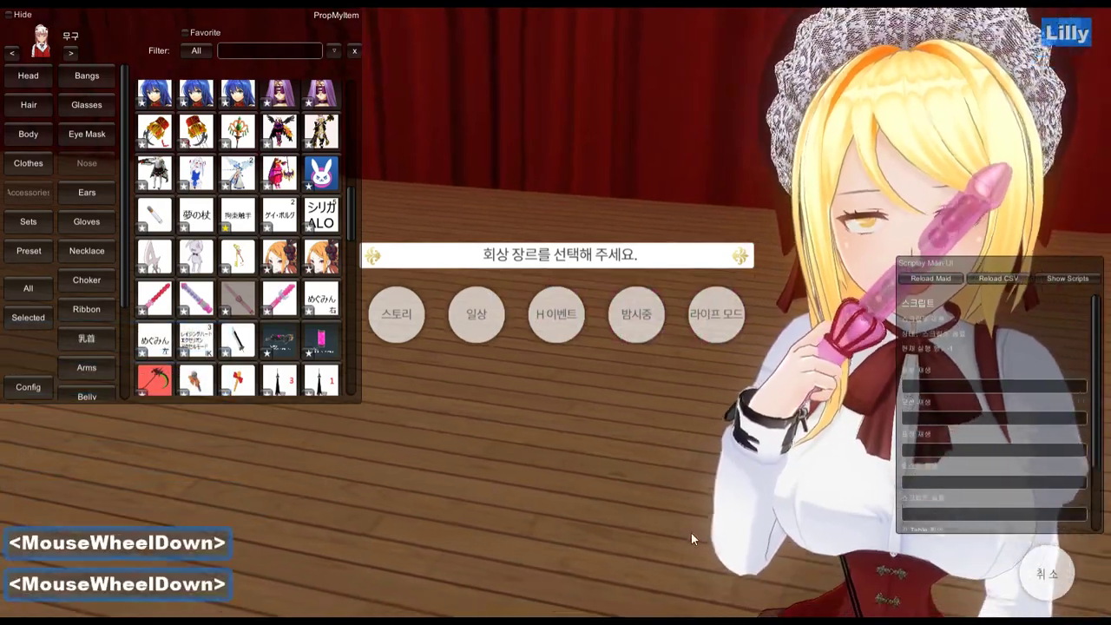
shift+middle_drag(738, 517, 636, 506)
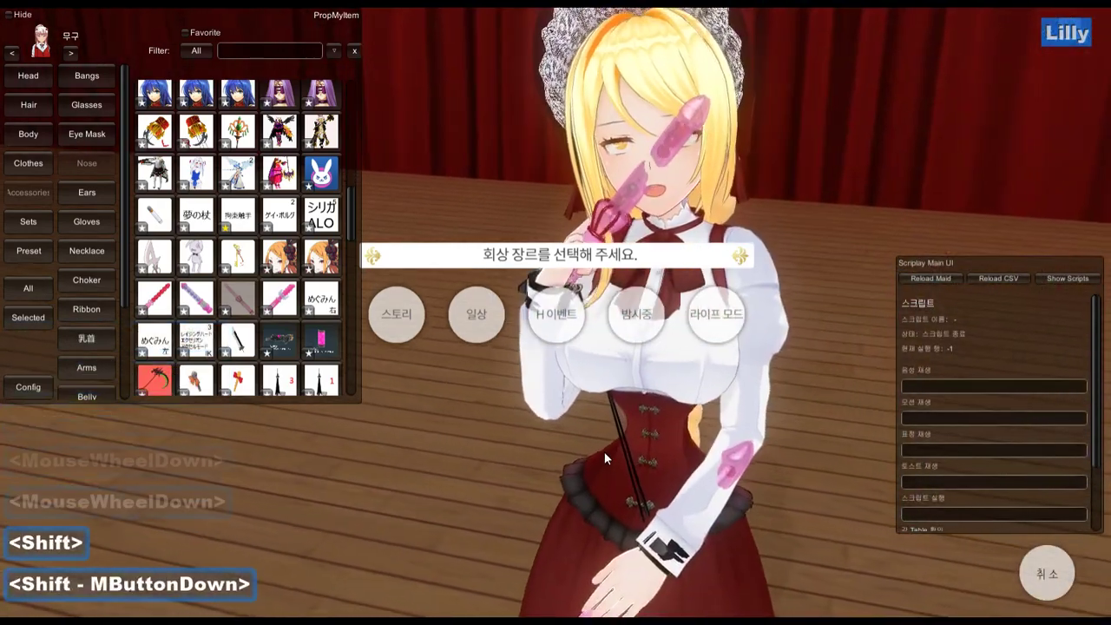
shift+scroll(611, 454, up, 1)
scroll(612, 454, up, 2)
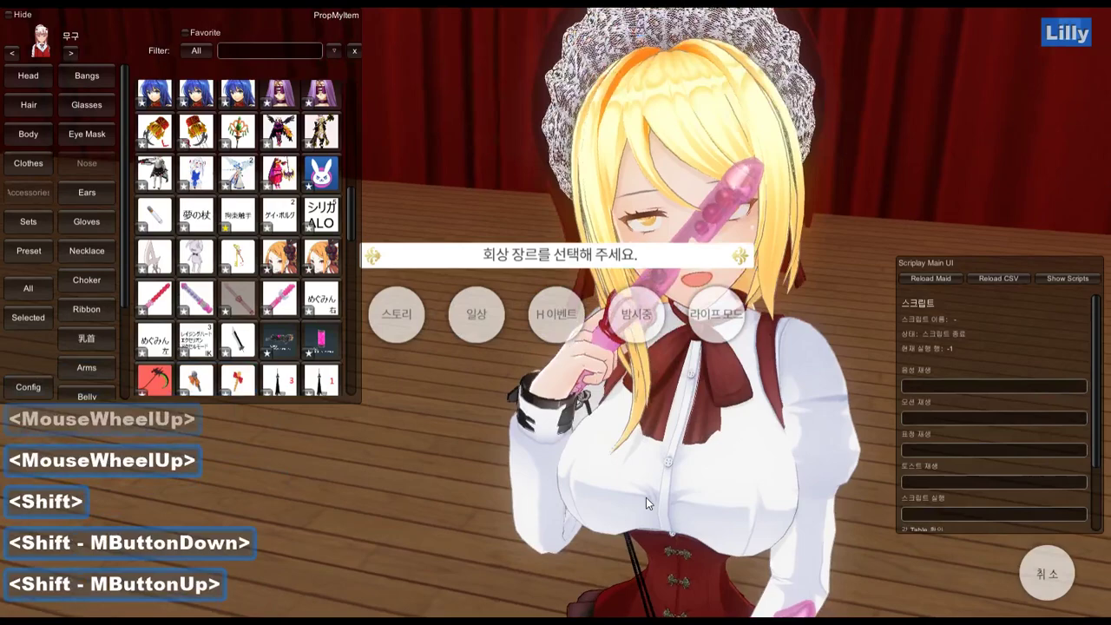
scroll(646, 500, up, 2)
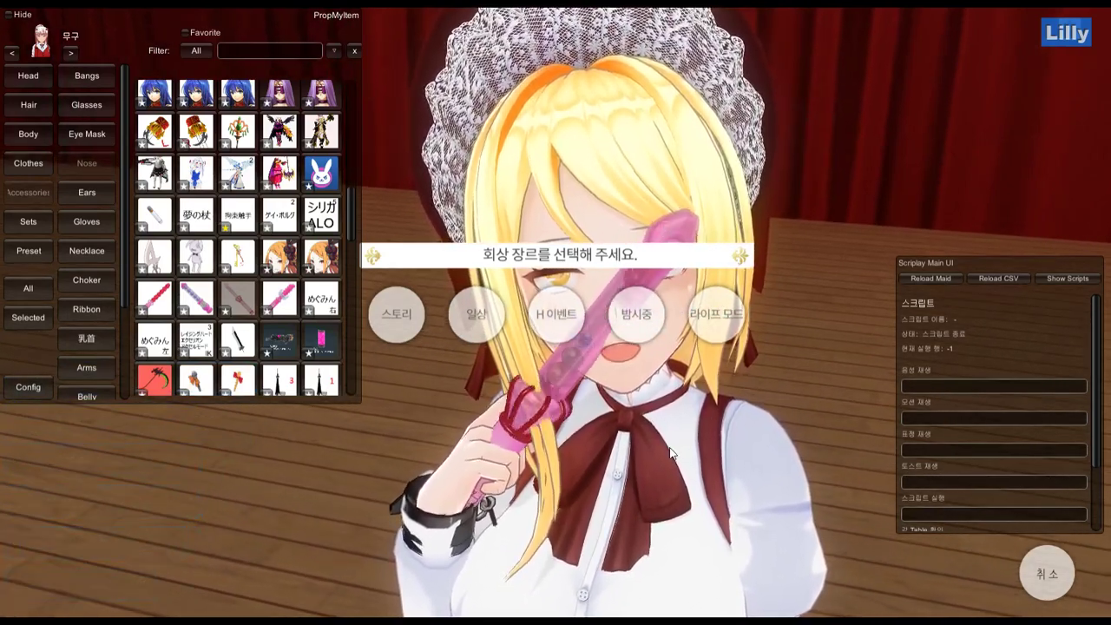
key(alt+Tab)
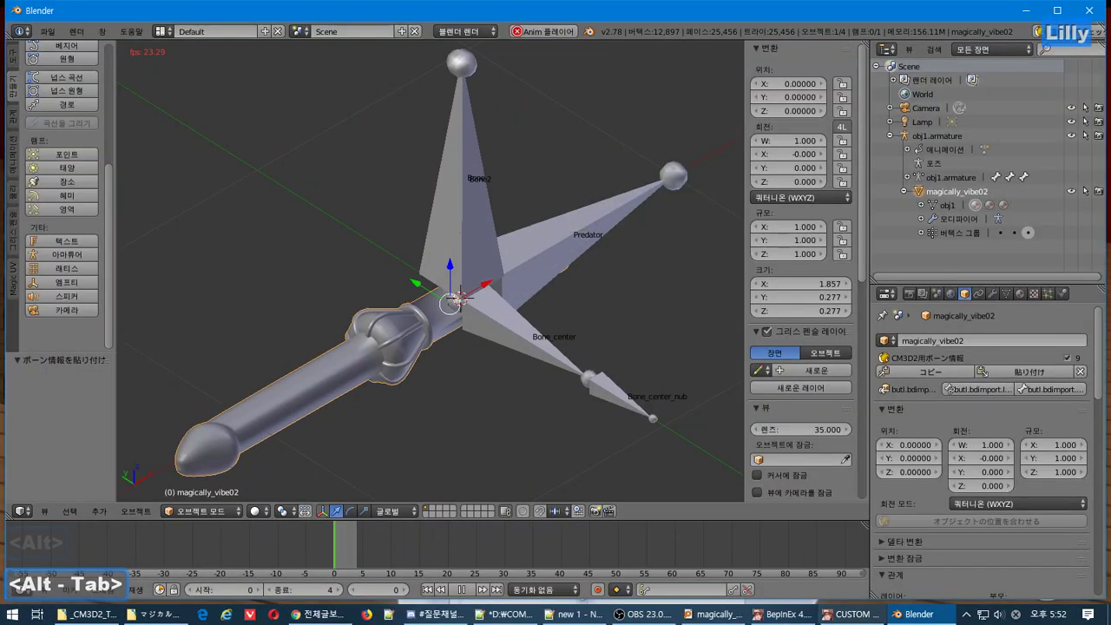